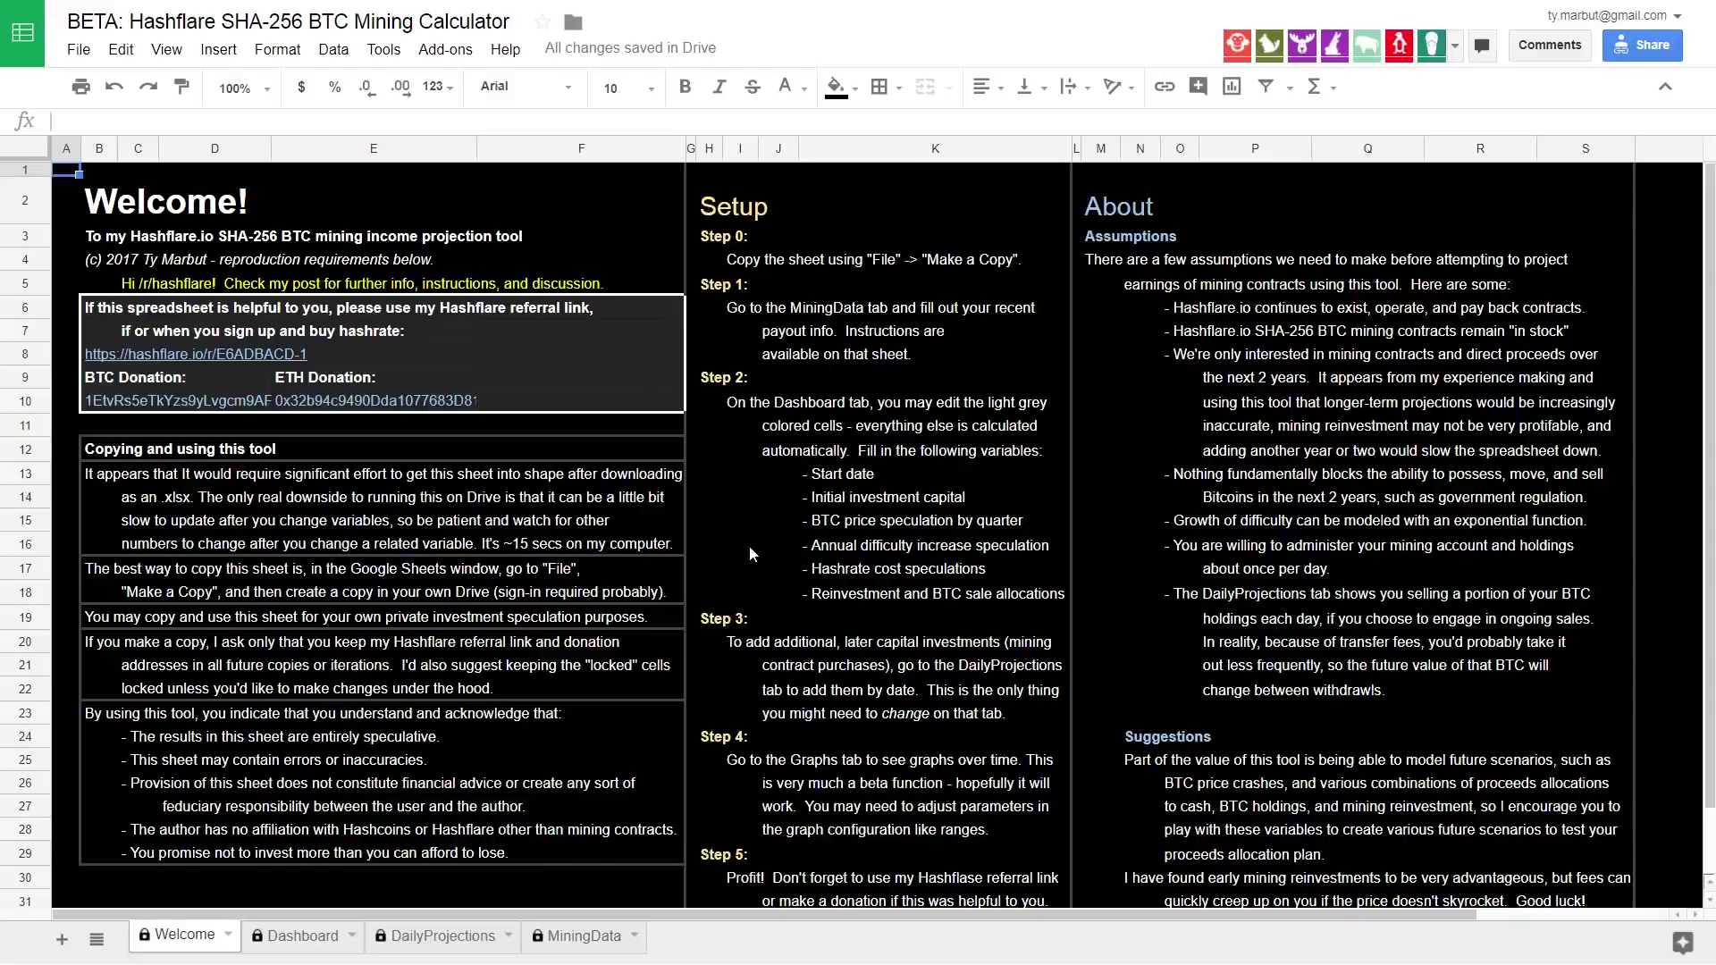
Make a copy of the mining calculator spreadsheet with the suggested name in the Crypto folder.
{"action": "left_click", "coordinate": [188, 456]}
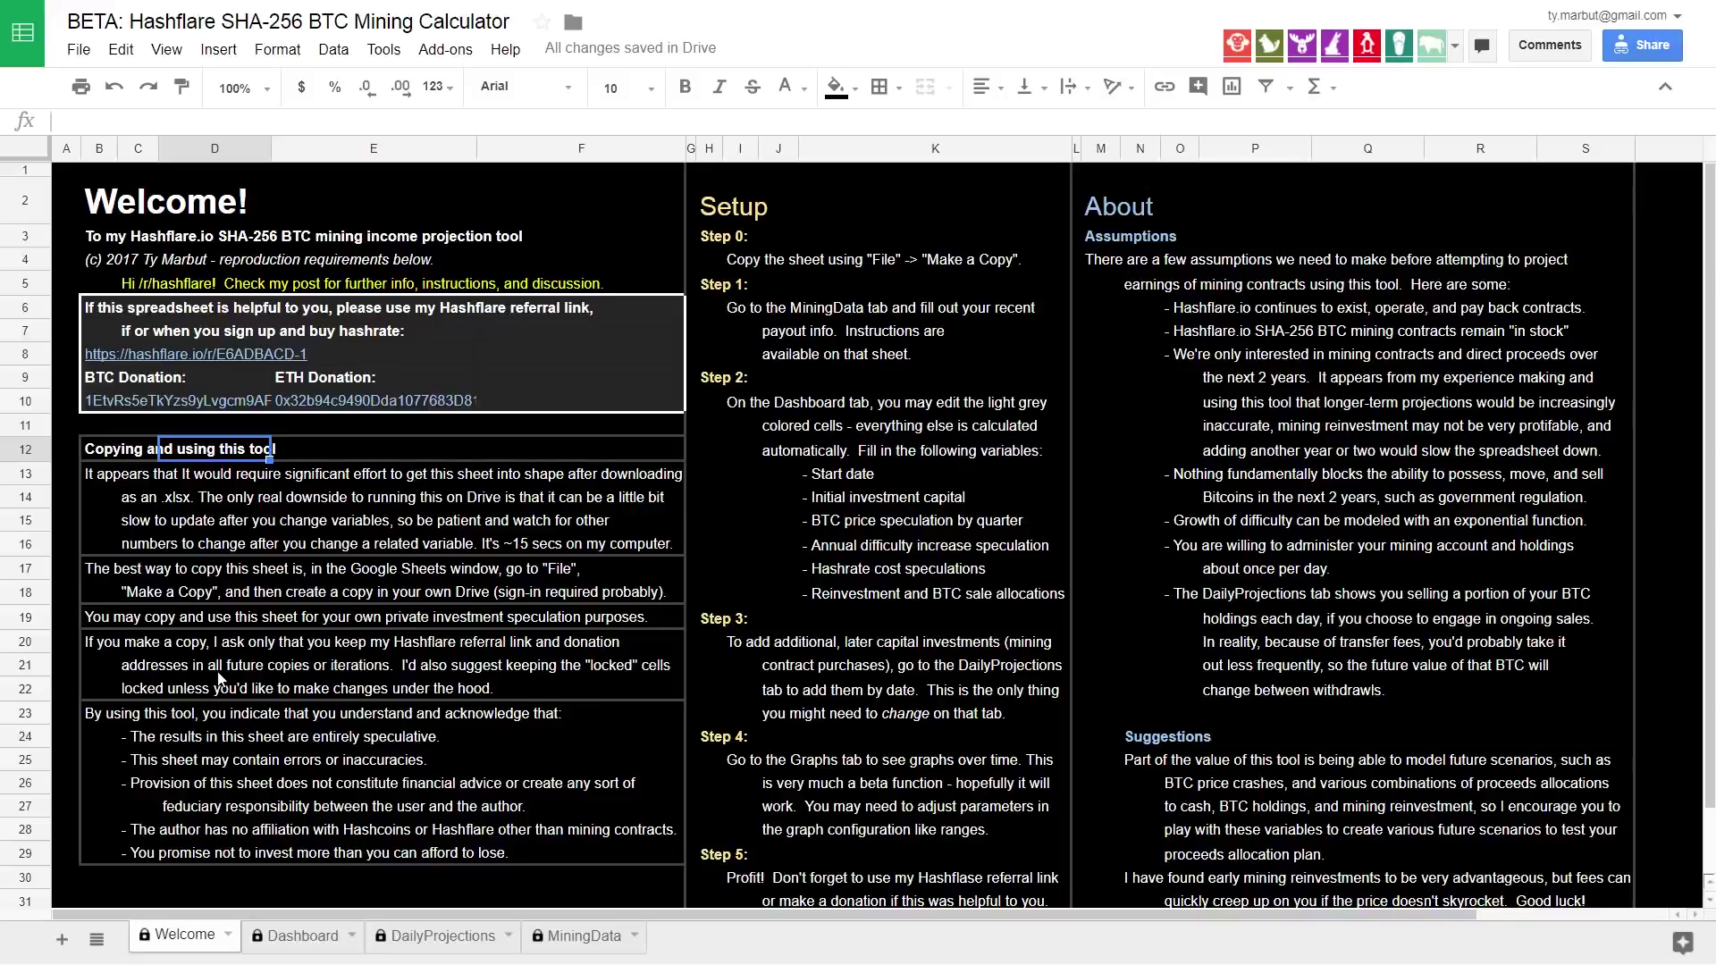
{"action": "left_click", "coordinate": [756, 265]}
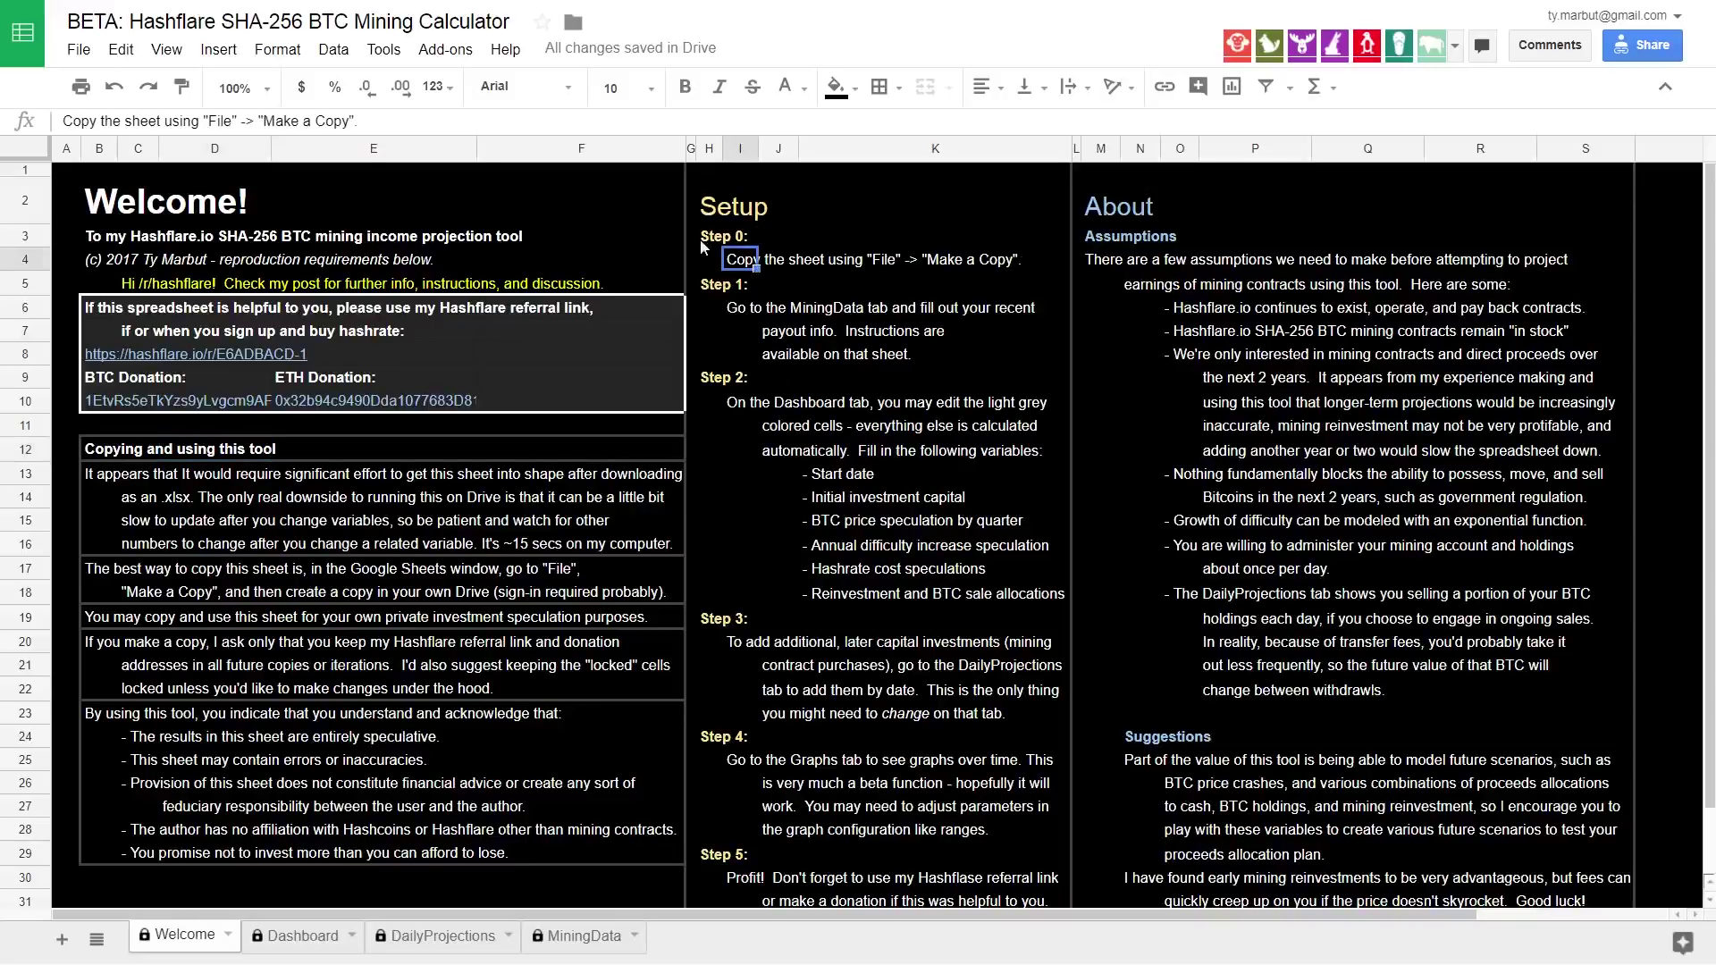
{"action": "left_click", "coordinate": [79, 50]}
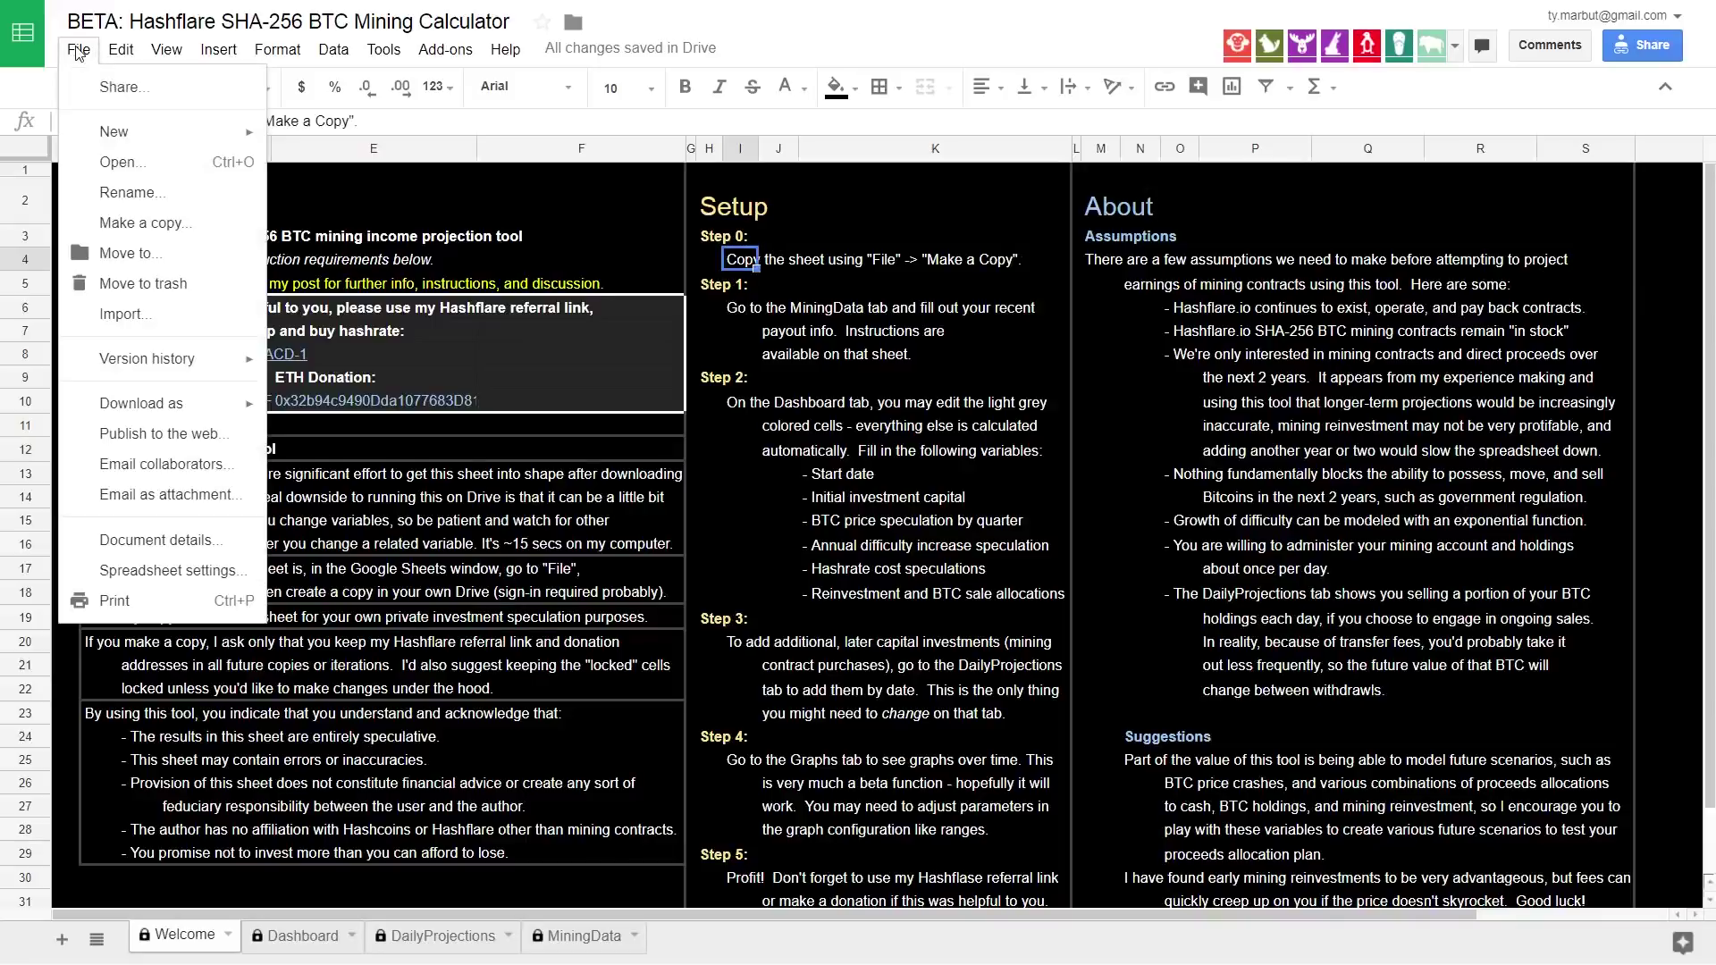
{"action": "left_click", "coordinate": [143, 224]}
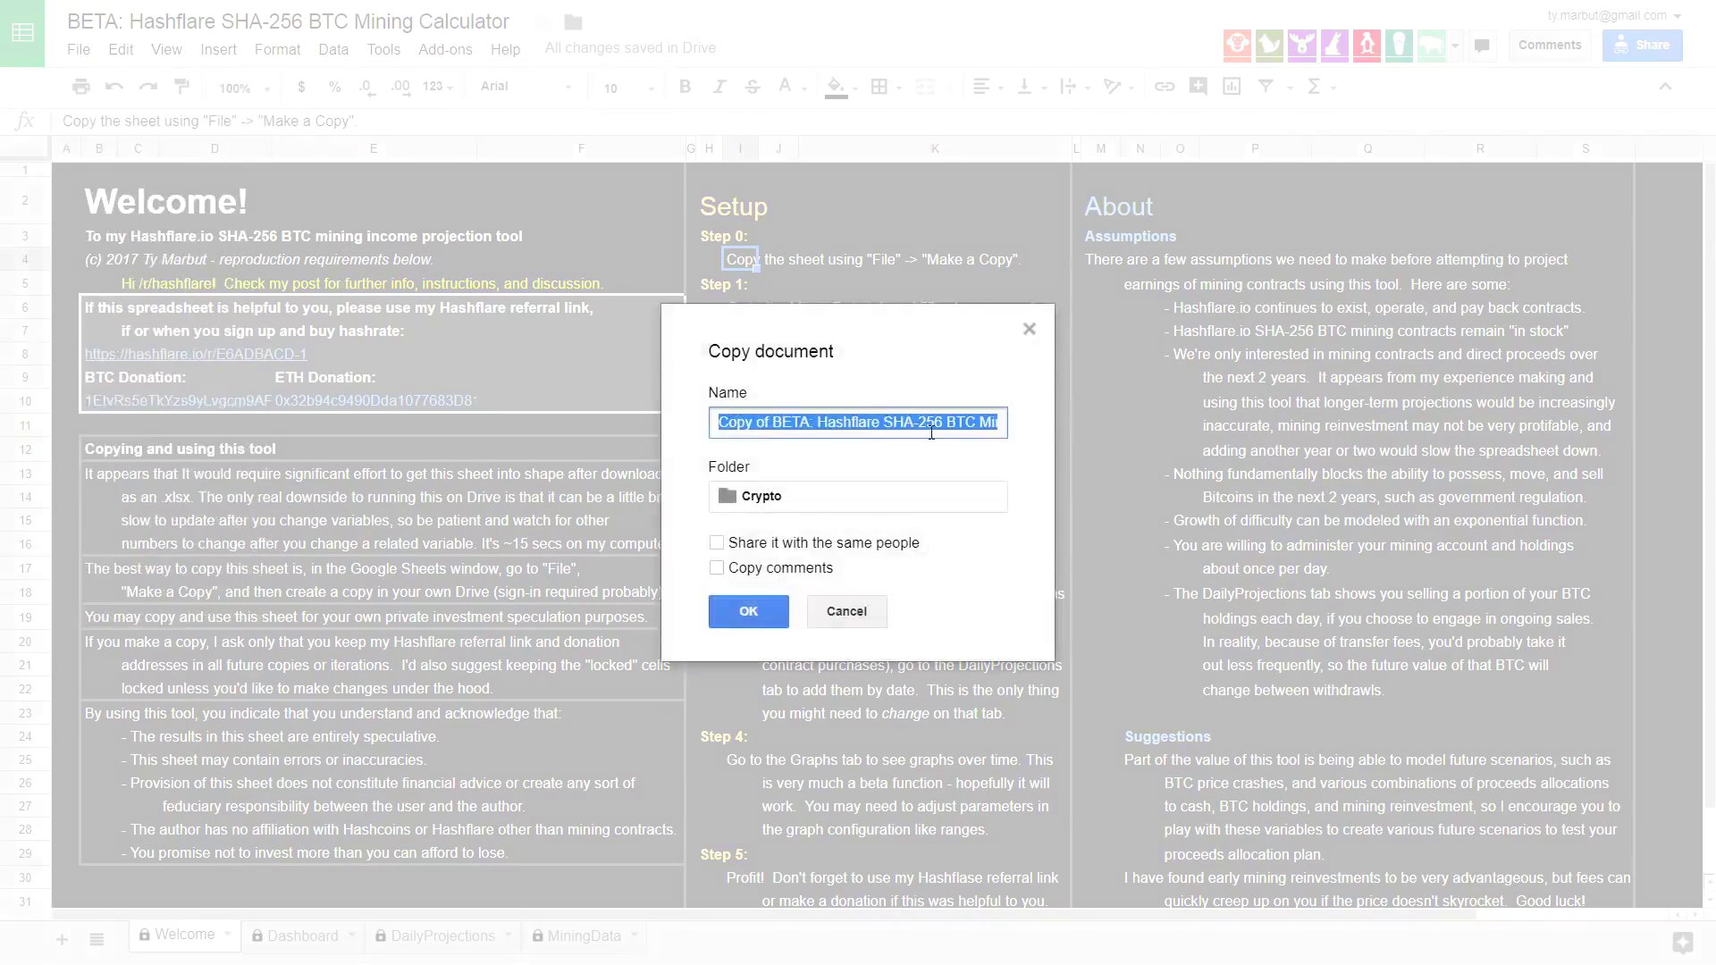
{"action": "left_click", "coordinate": [736, 628]}
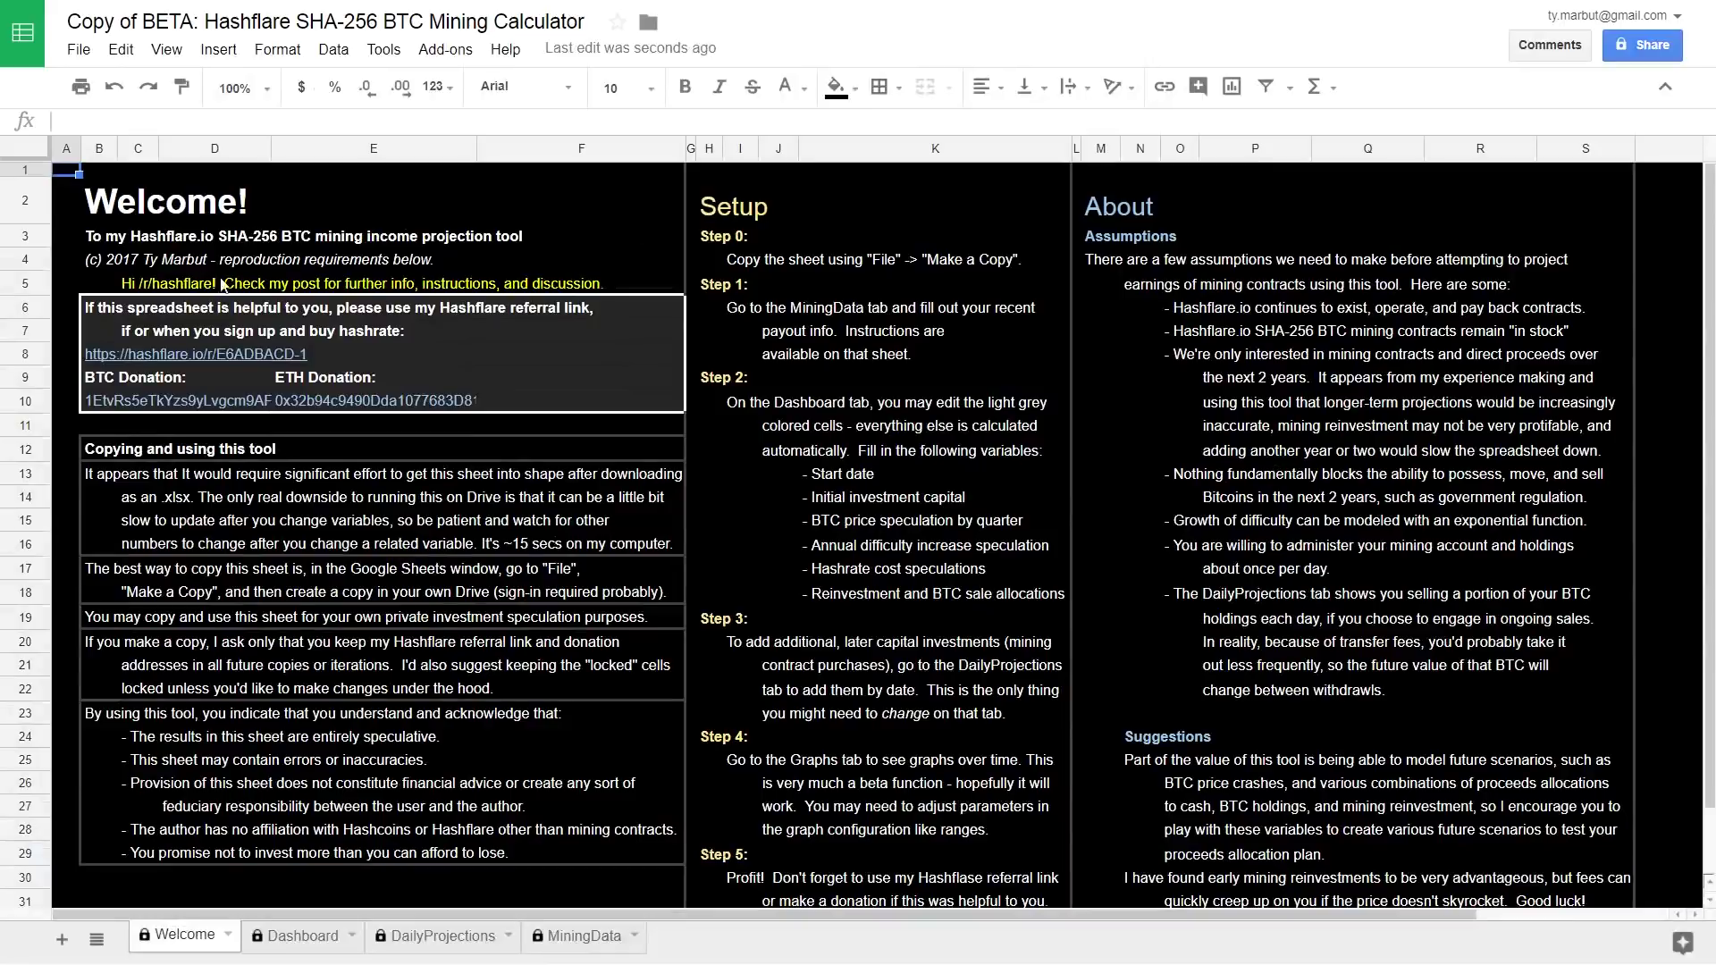
Delete the /r/hashflare greeting in cell C5 of the Welcome sheet, allowing the edit to the protected range.
{"action": "left_click", "coordinate": [139, 286]}
{"action": "key", "text": "Delete"}
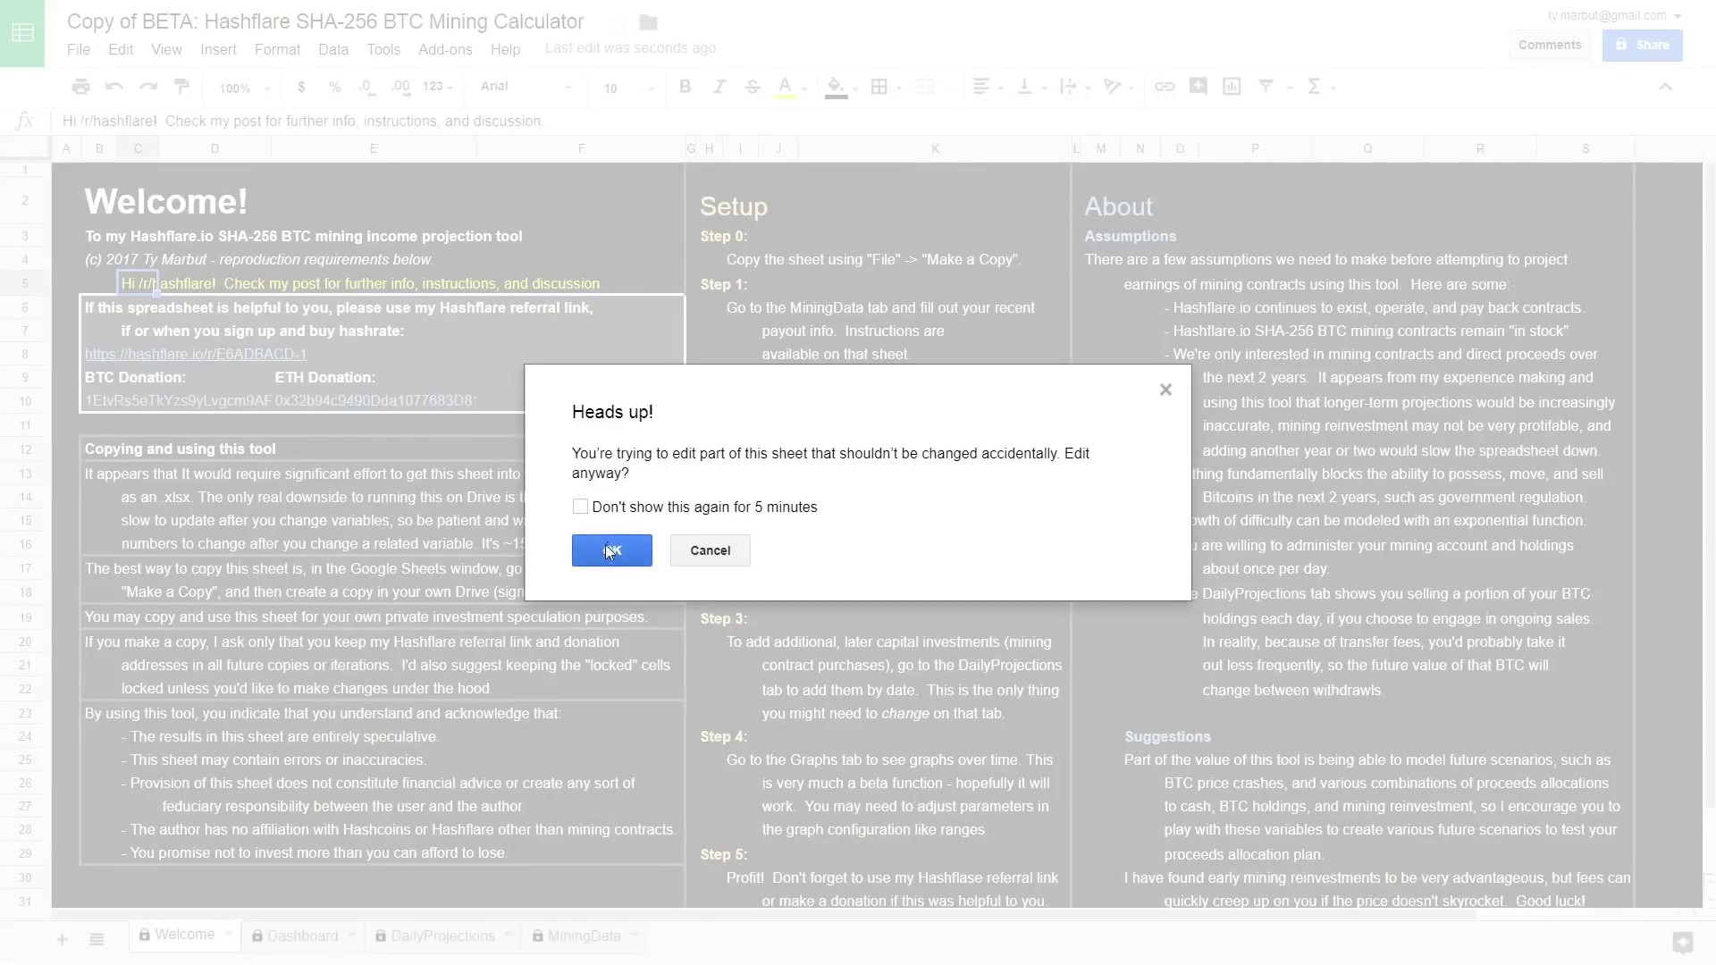
{"action": "left_click", "coordinate": [580, 506]}
{"action": "left_click", "coordinate": [580, 507]}
{"action": "left_click", "coordinate": [611, 554]}
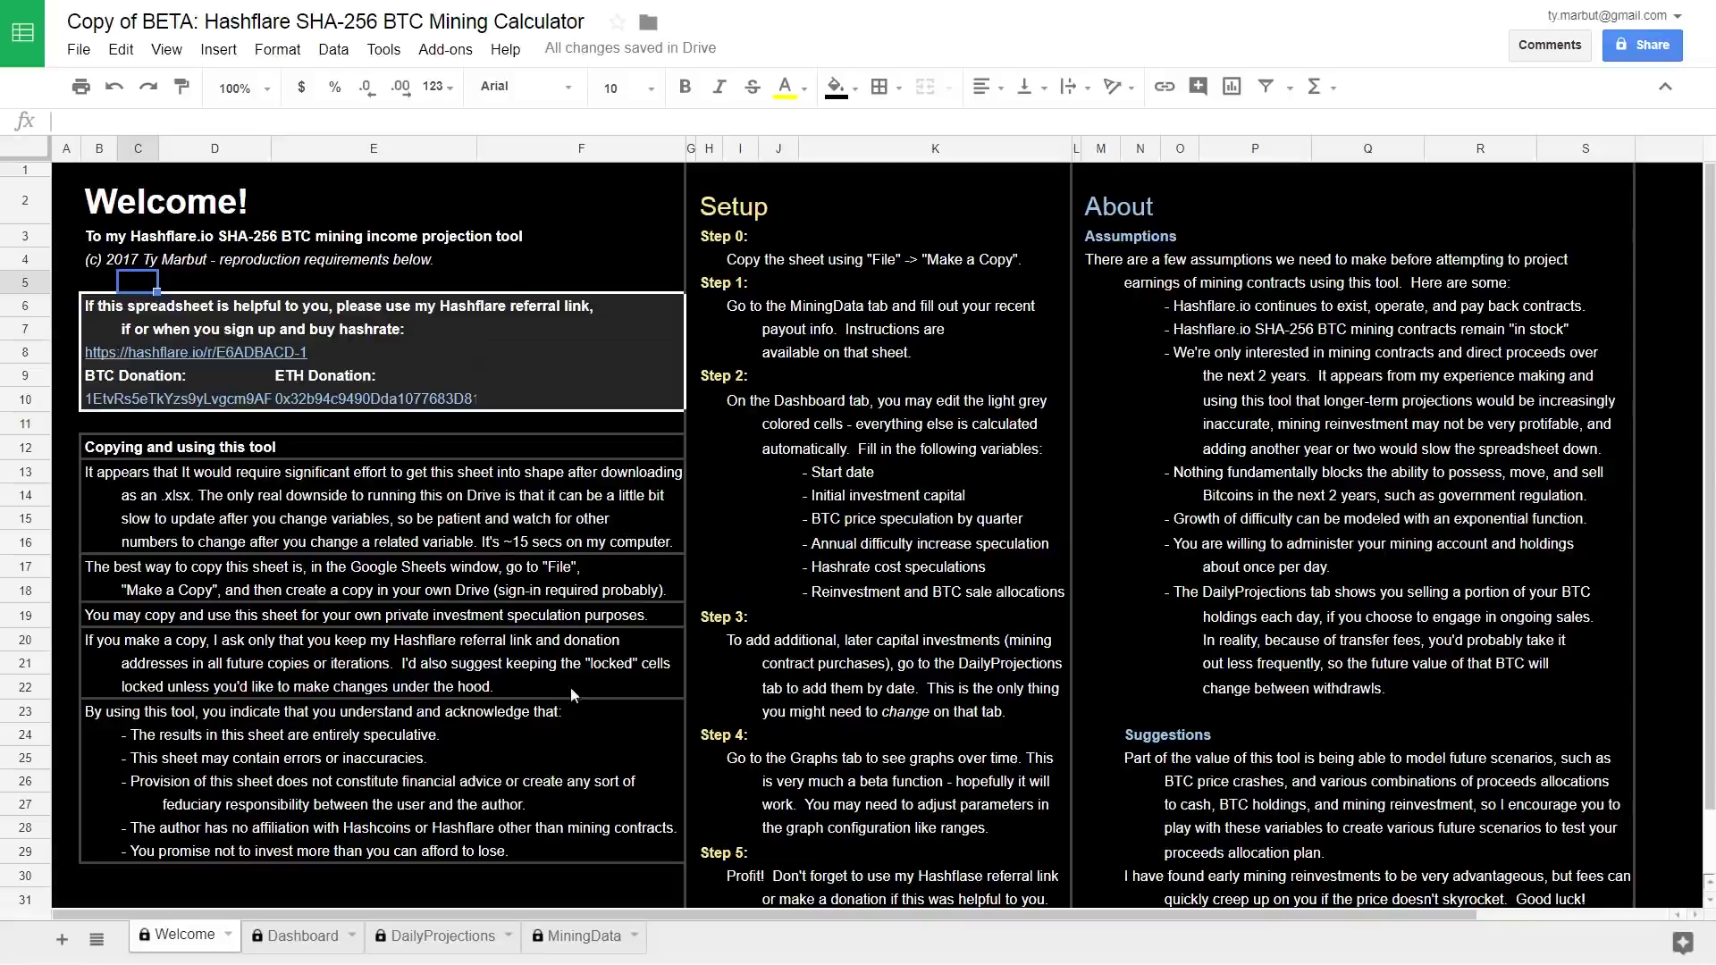
Review Setup steps 0 and 1 on the Welcome sheet and open the MiningData sheet.
{"action": "left_click", "coordinate": [802, 265]}
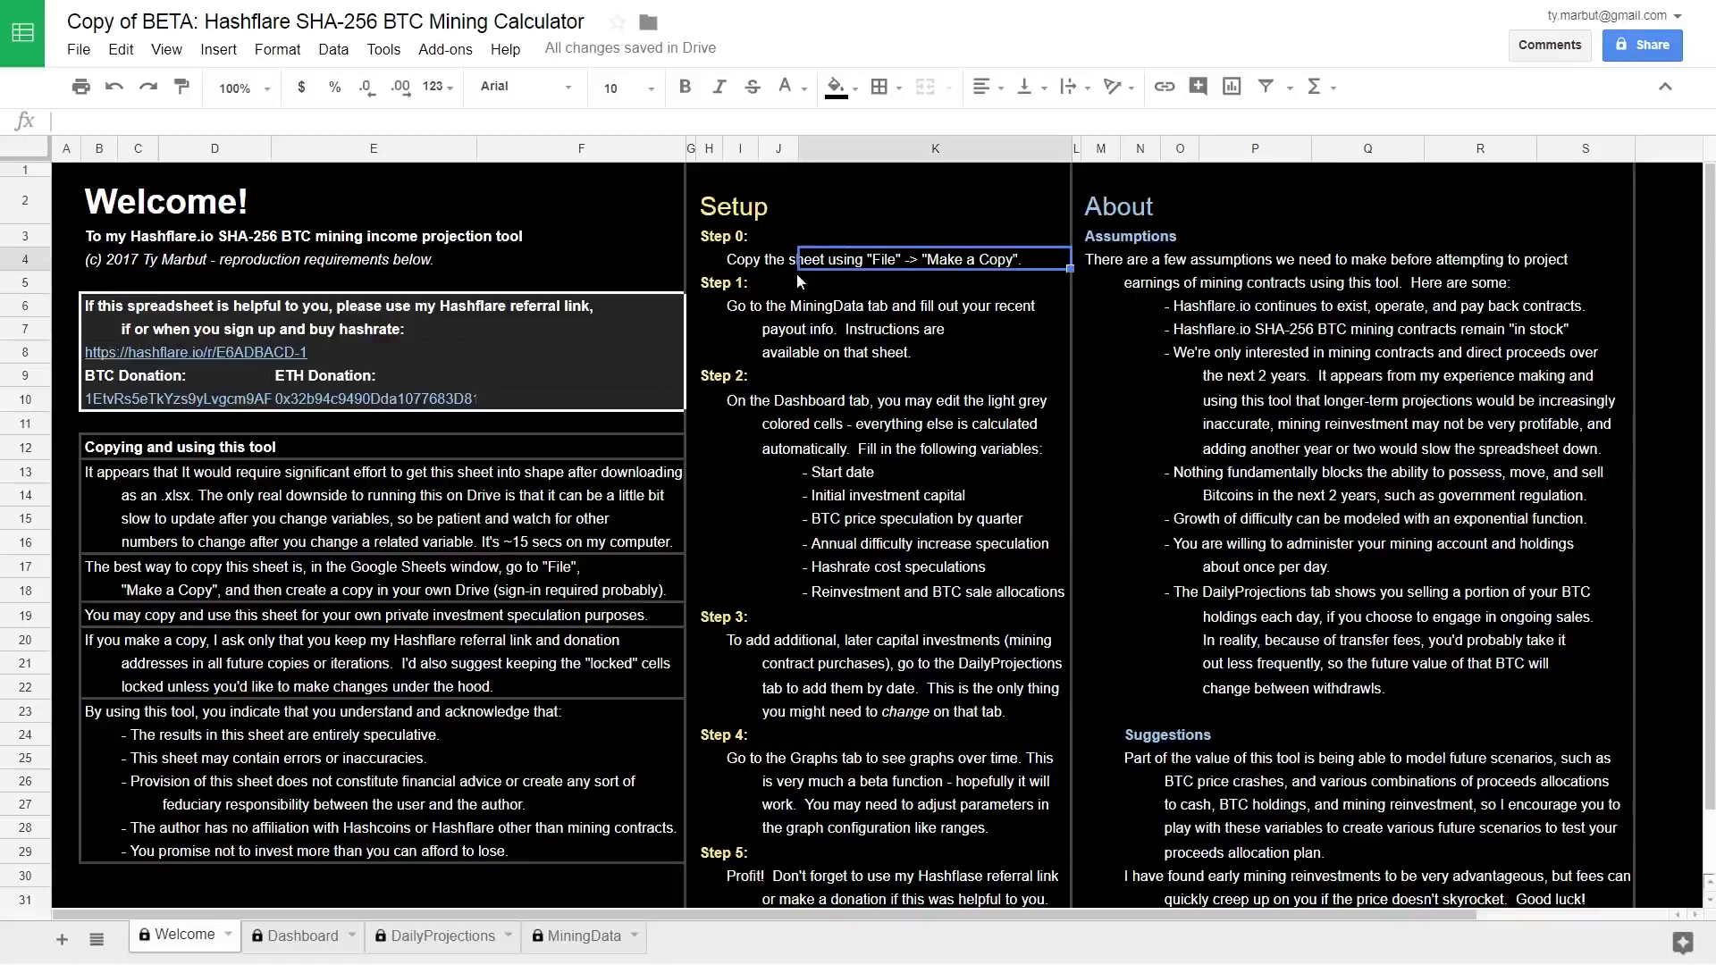
{"action": "left_click", "coordinate": [774, 306]}
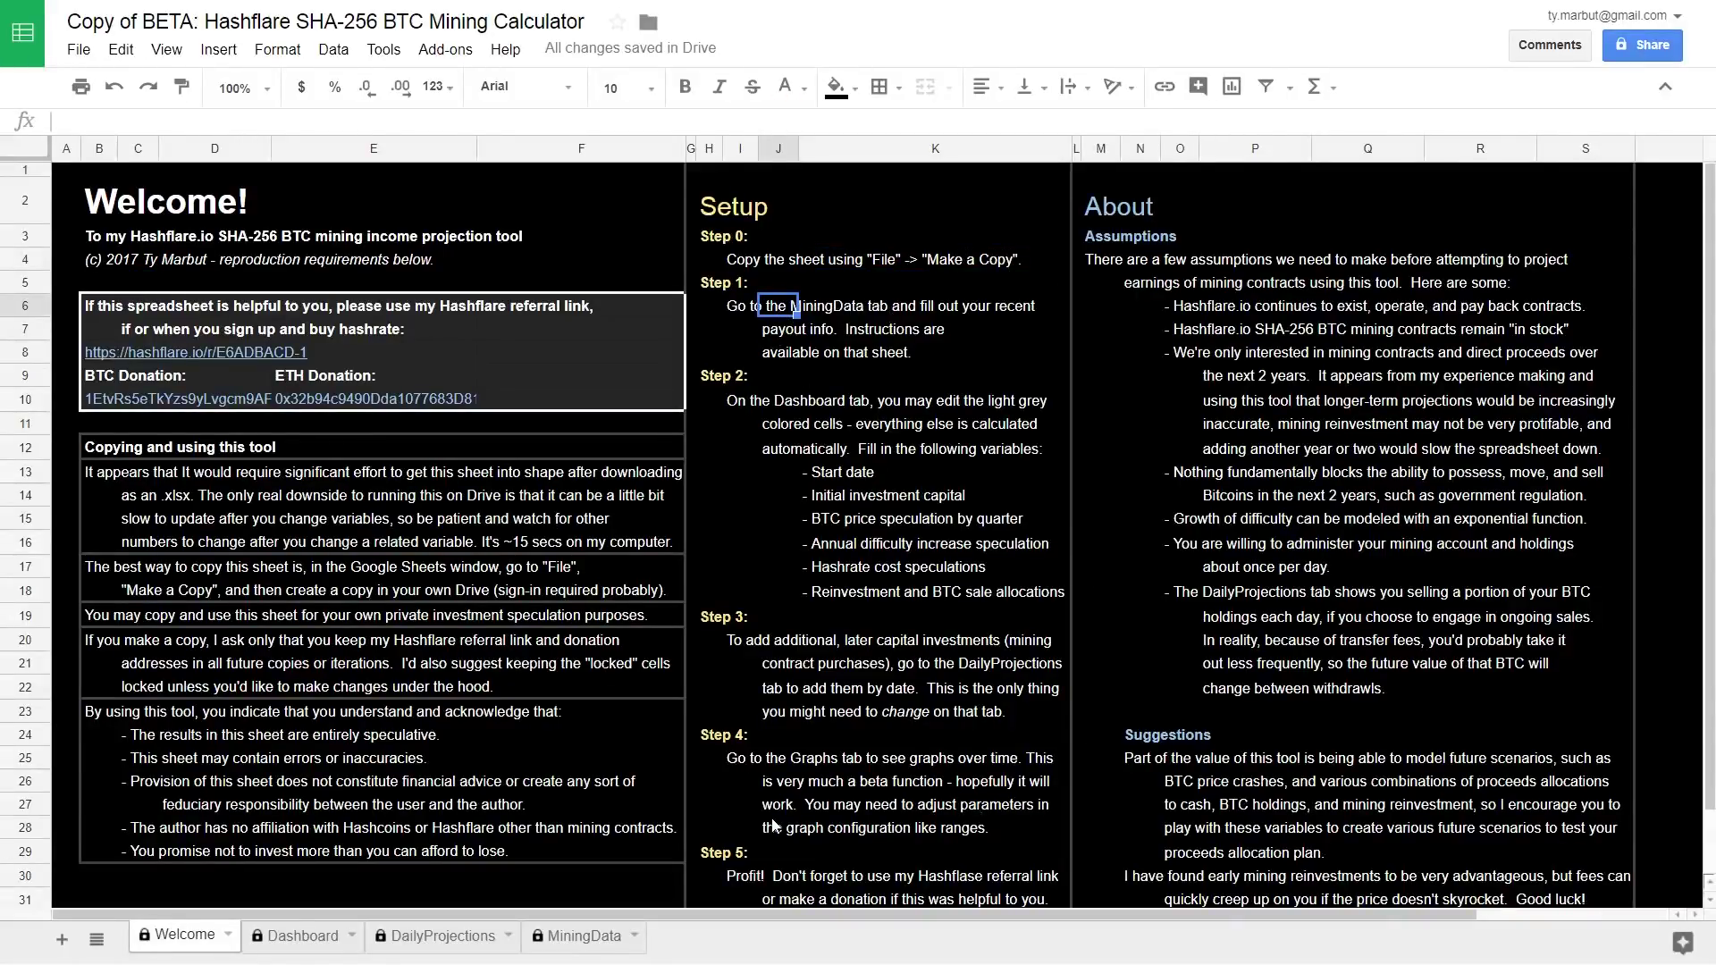
{"action": "left_click", "coordinate": [580, 936]}
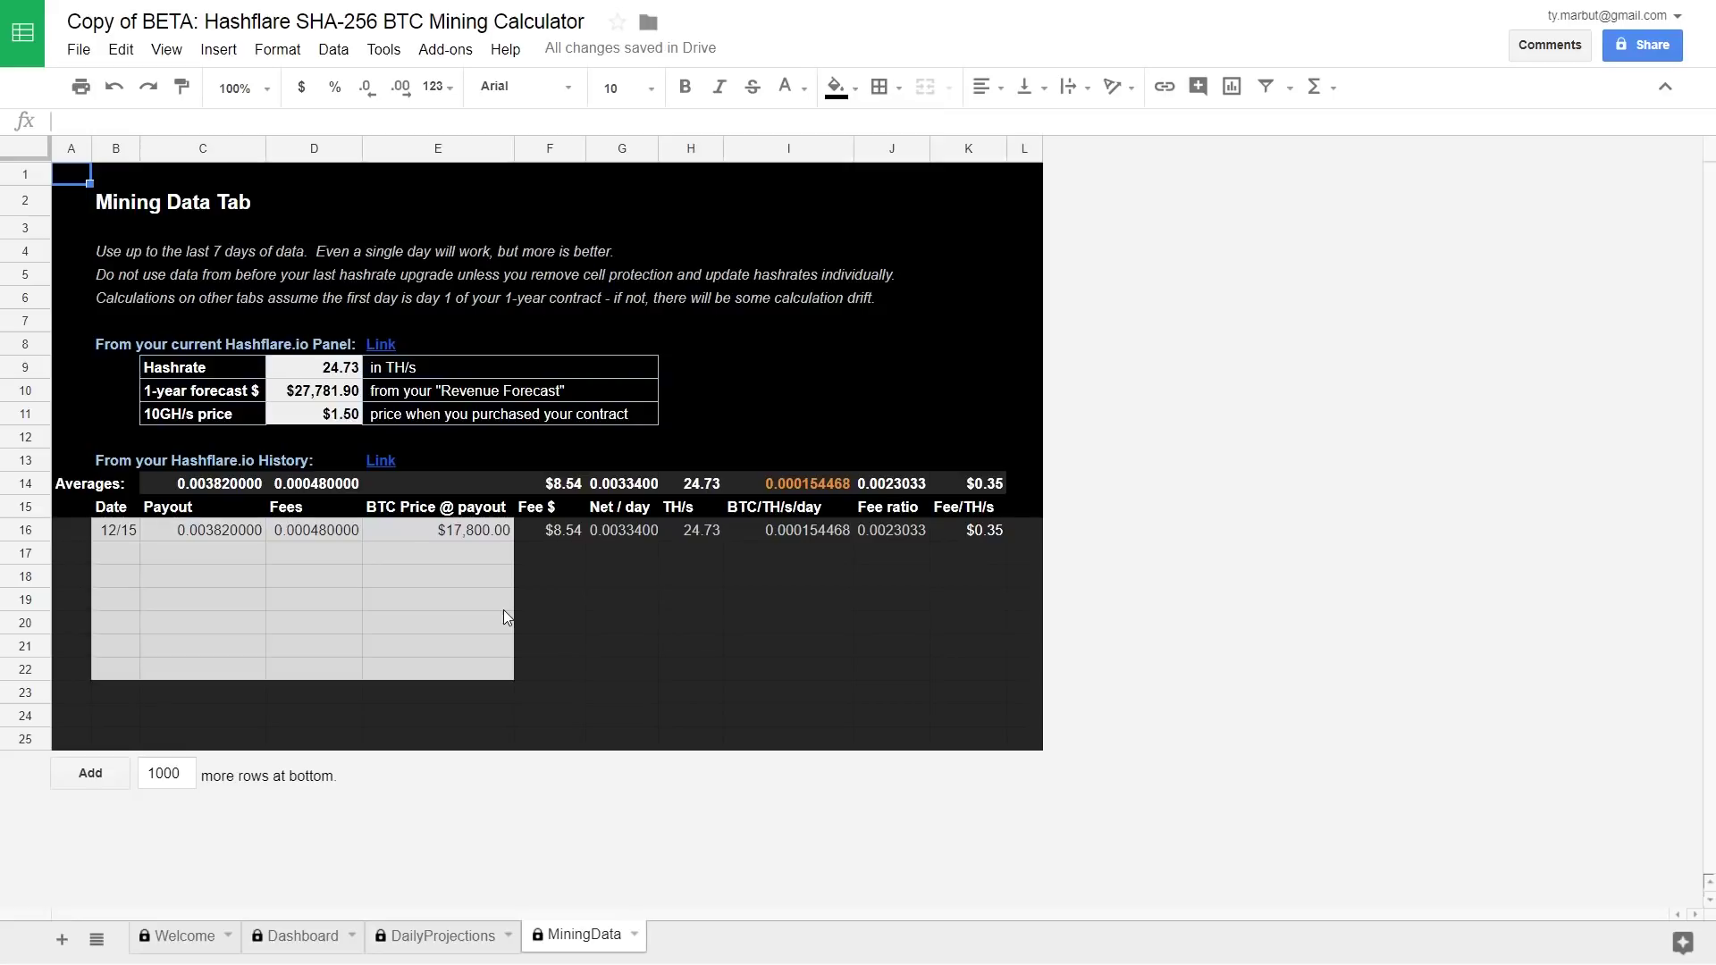
Examine the 12/15 payout, fees, BTC price and TH/s cells, the panel hashrate, and the average BTC/TH/s/day formula.
{"action": "left_click", "coordinate": [192, 532]}
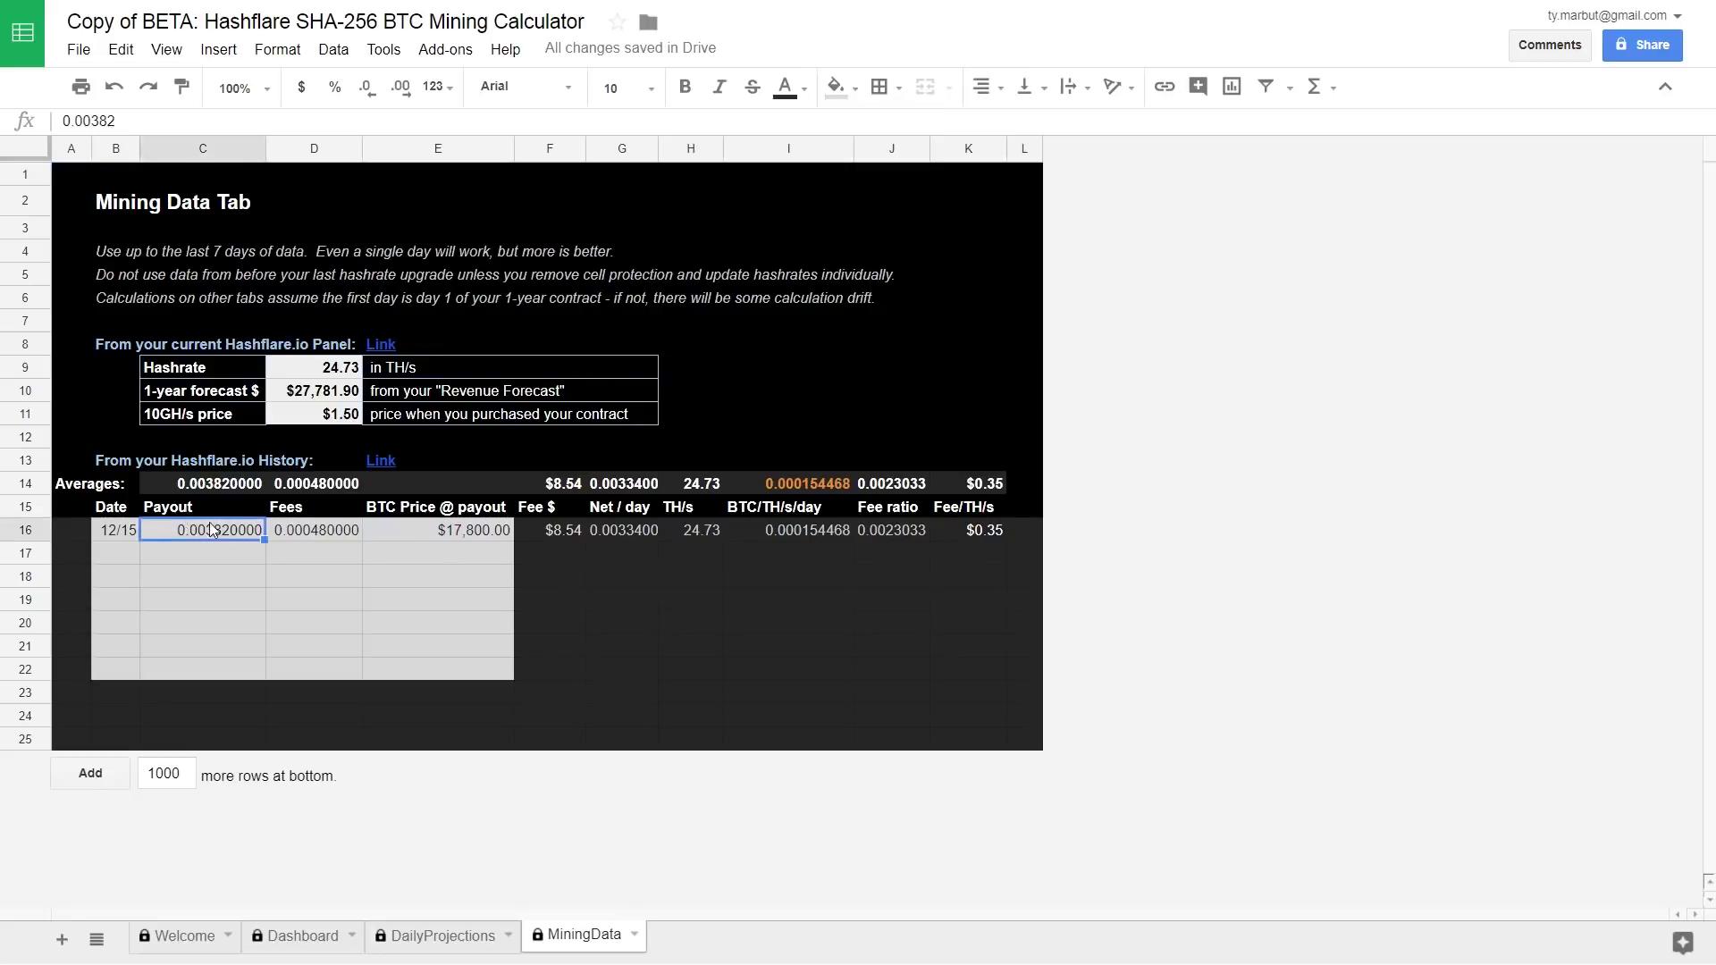
{"action": "left_click", "coordinate": [333, 533]}
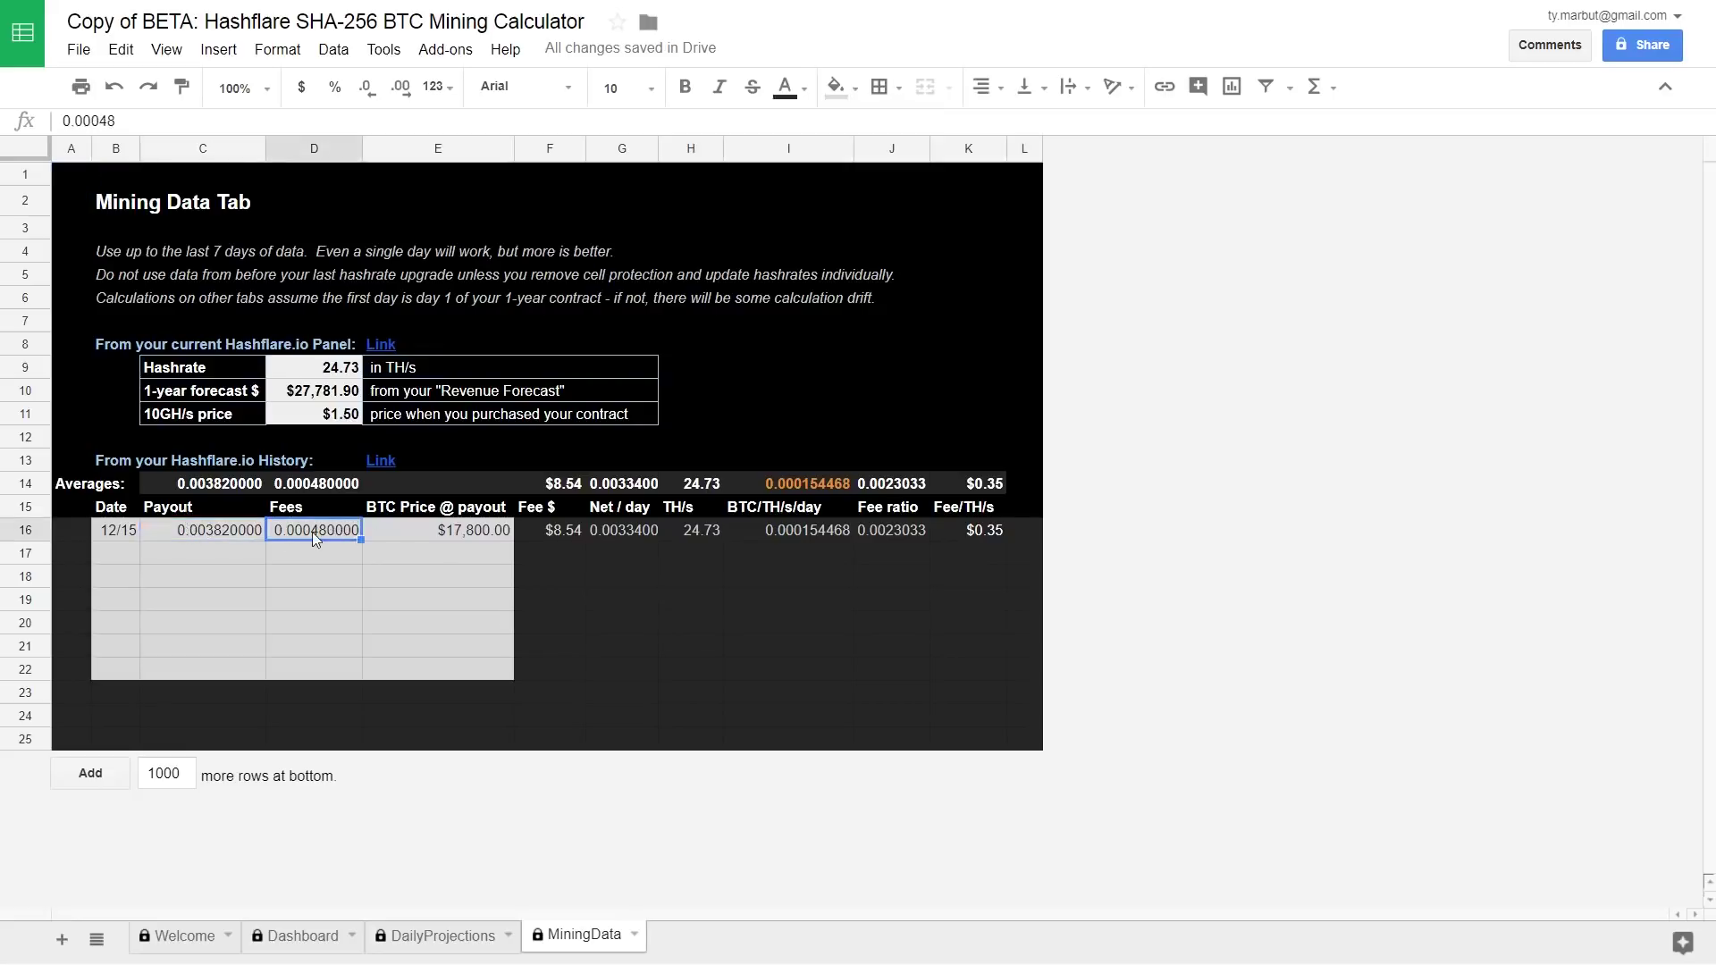
{"action": "left_click", "coordinate": [449, 533]}
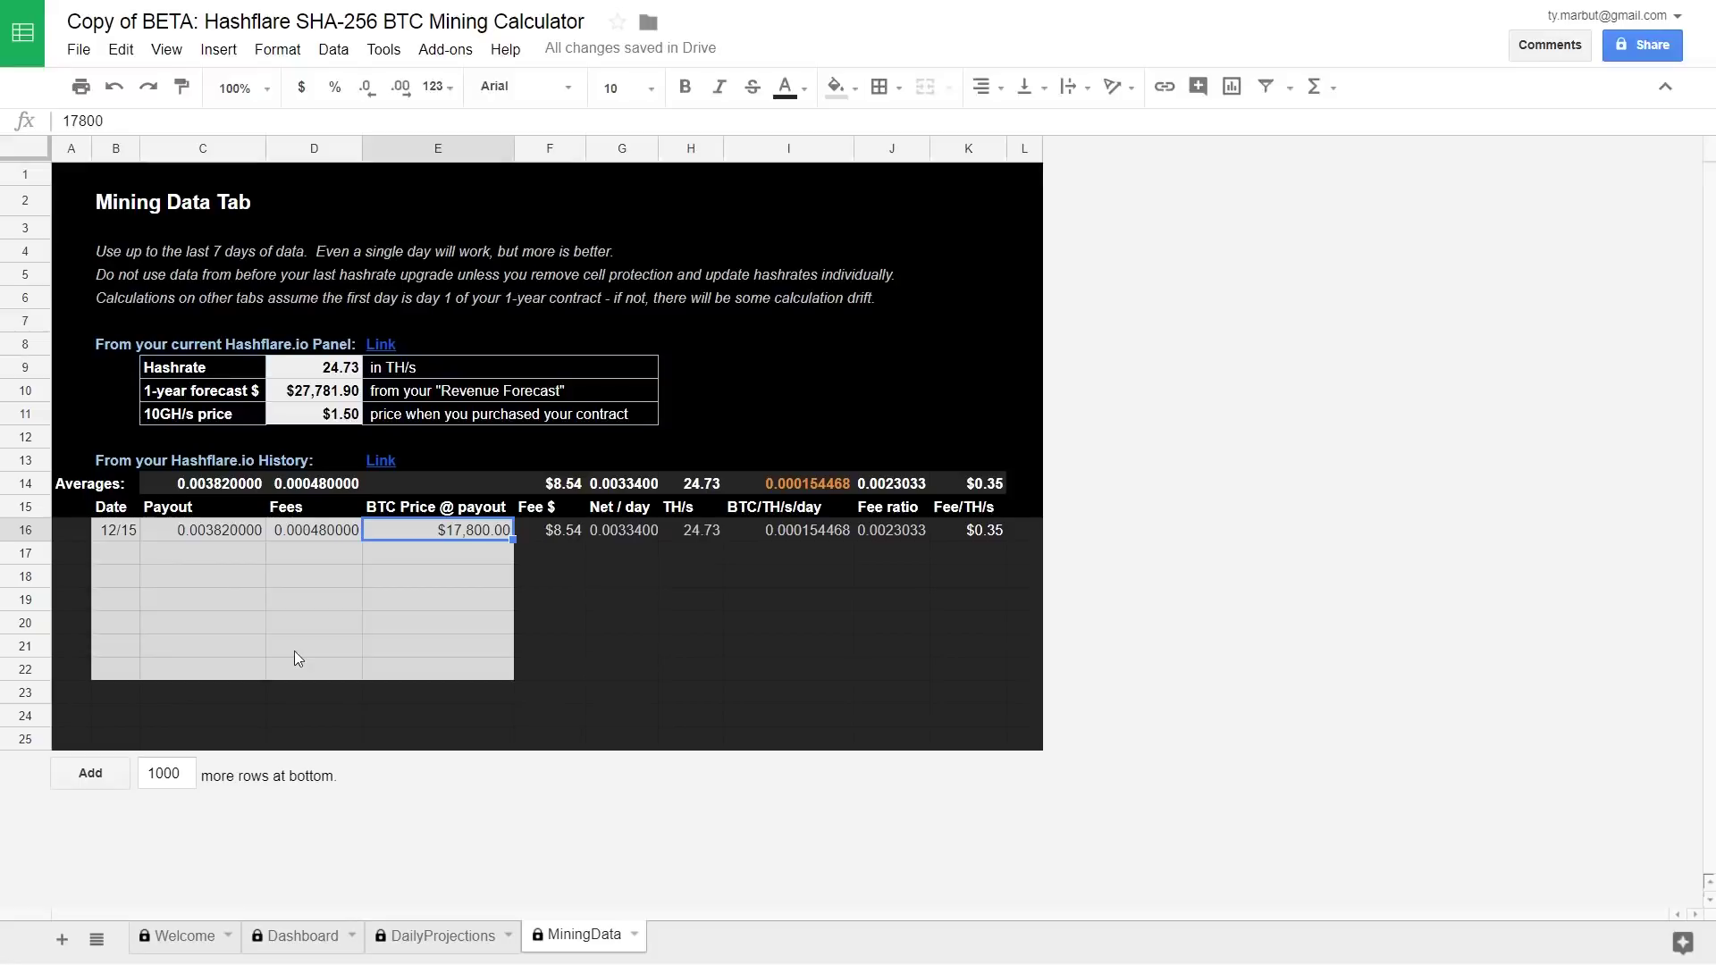
{"action": "left_click", "coordinate": [693, 549]}
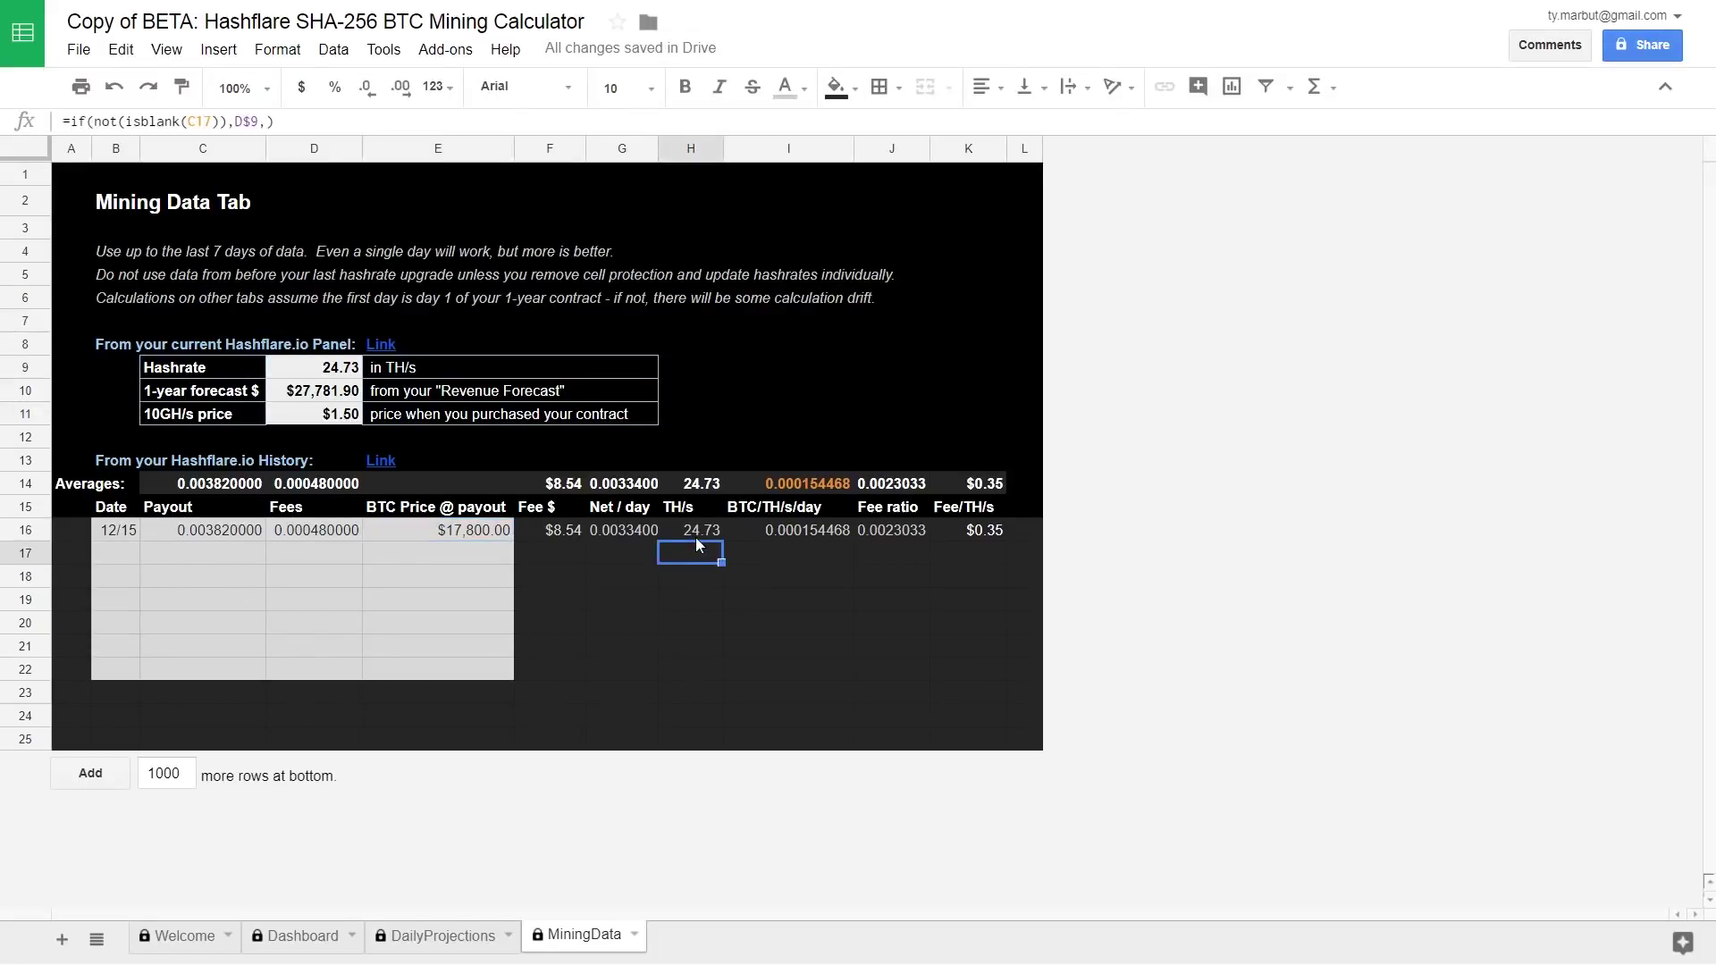
{"action": "mouse_move", "coordinate": [695, 558]}
{"action": "left_mouse_down"}
{"action": "mouse_move", "coordinate": [698, 660]}
{"action": "mouse_move", "coordinate": [699, 534]}
{"action": "left_mouse_up"}
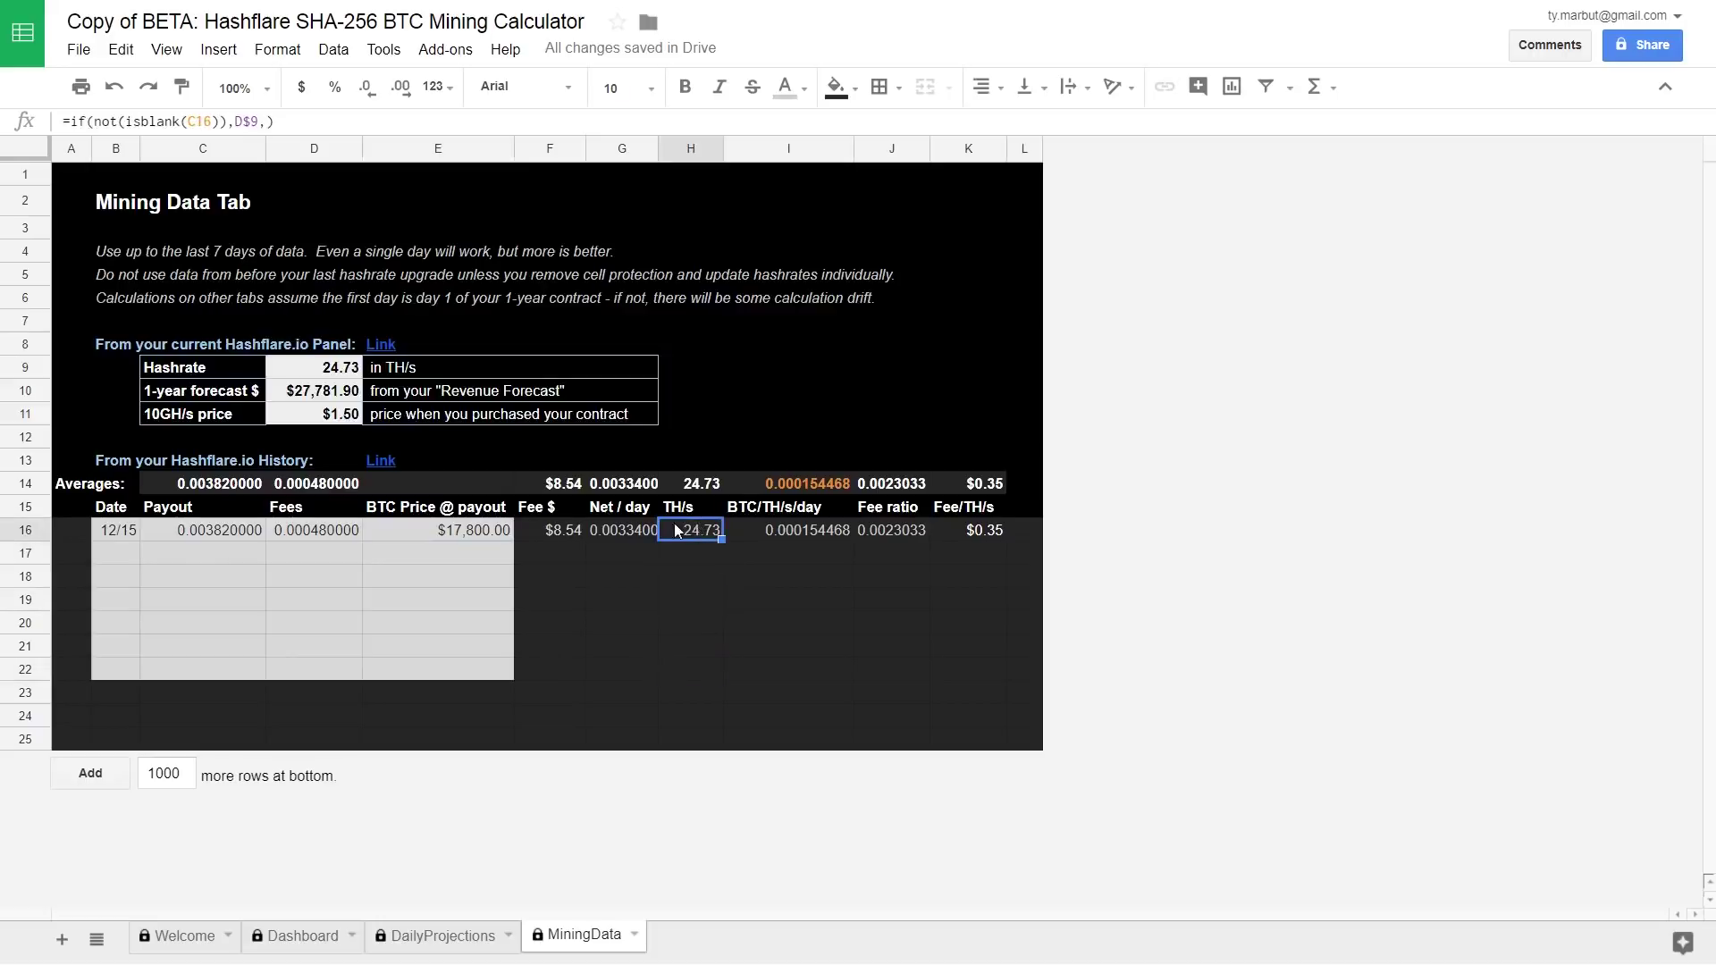
{"action": "left_click", "coordinate": [323, 370]}
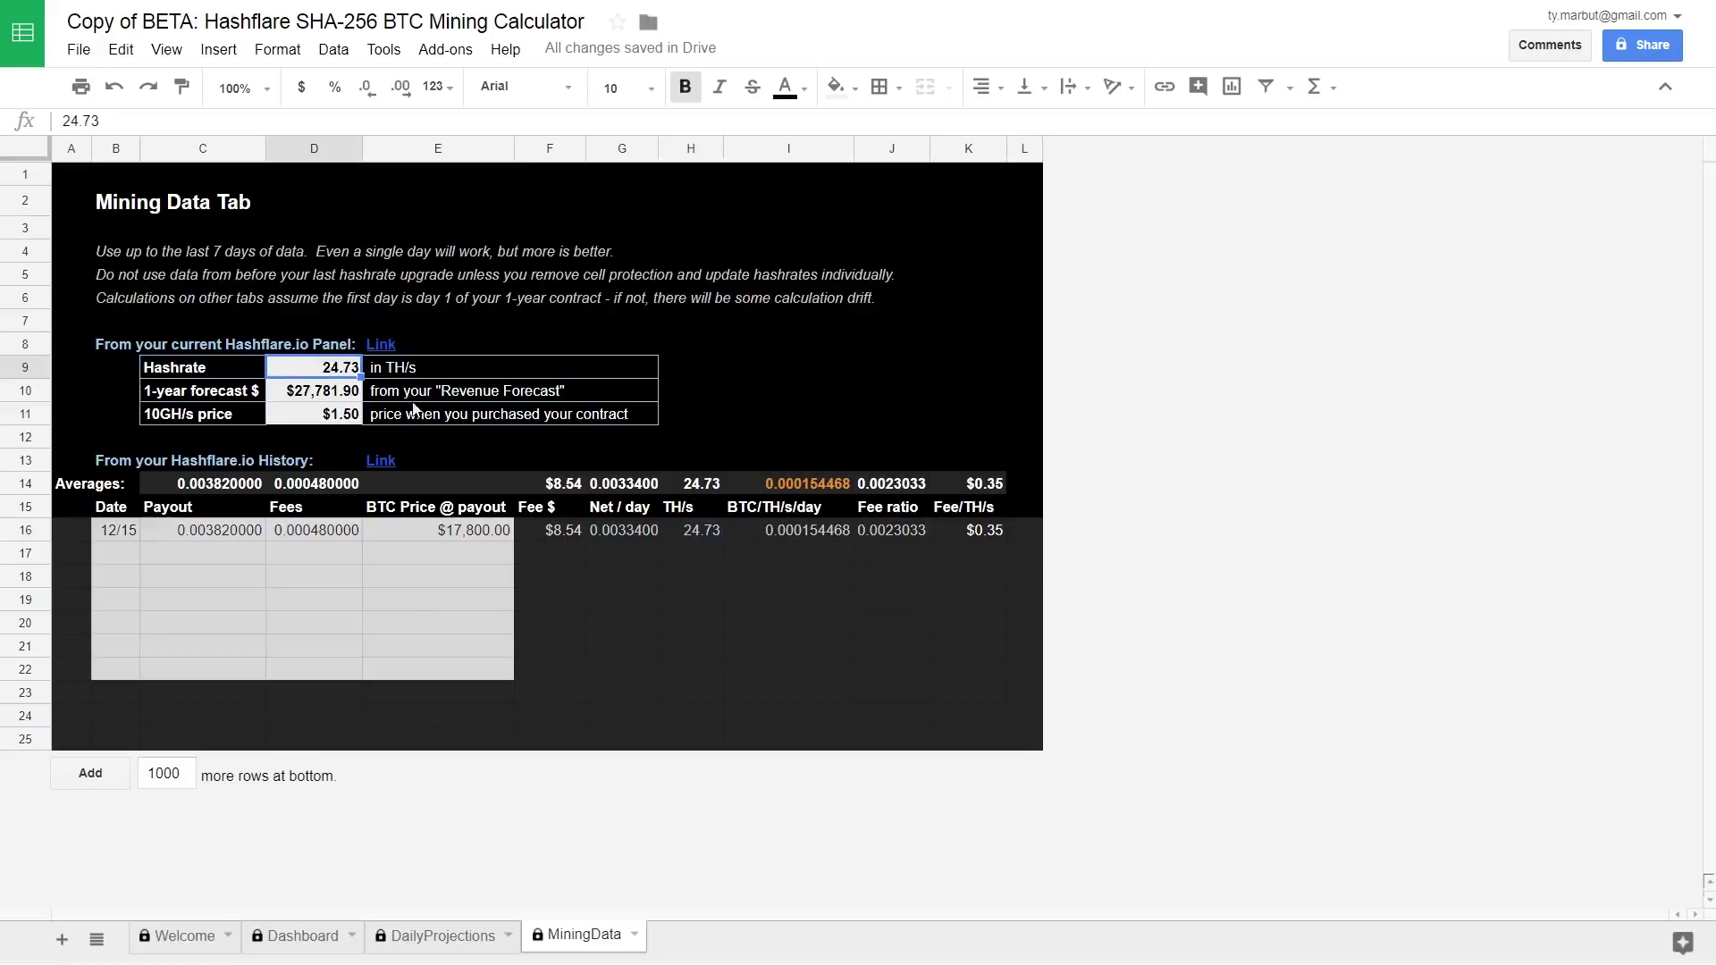
{"action": "left_click", "coordinate": [799, 483]}
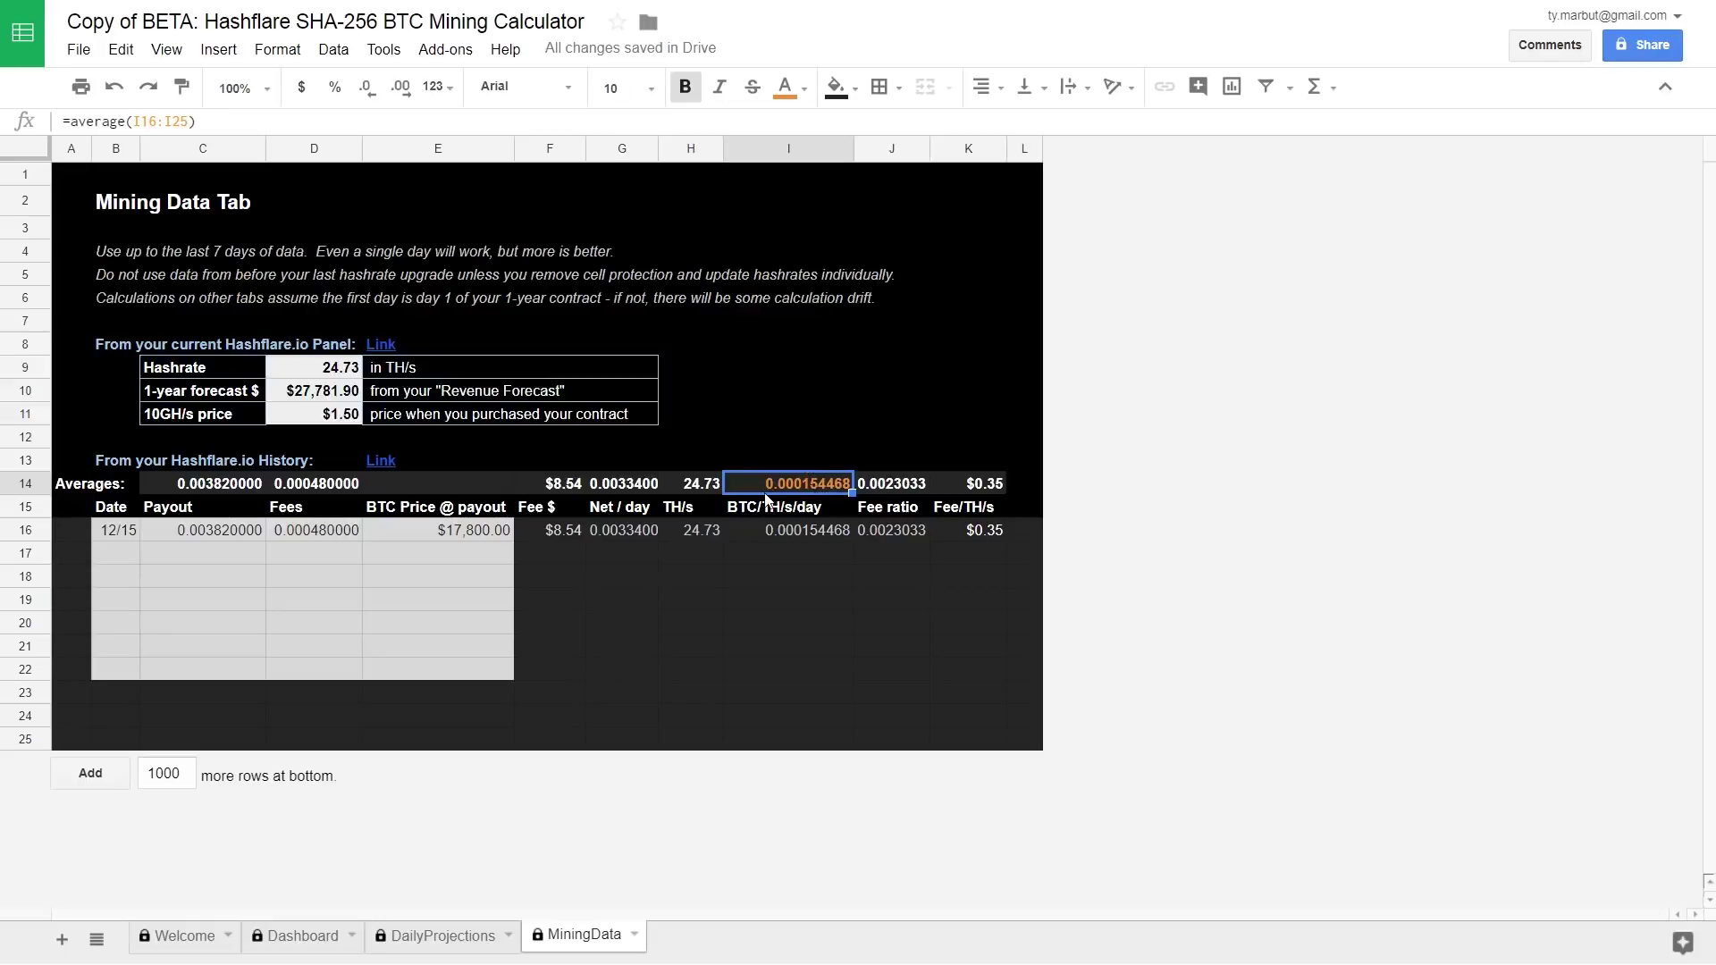
{"action": "left_click", "coordinate": [304, 368]}
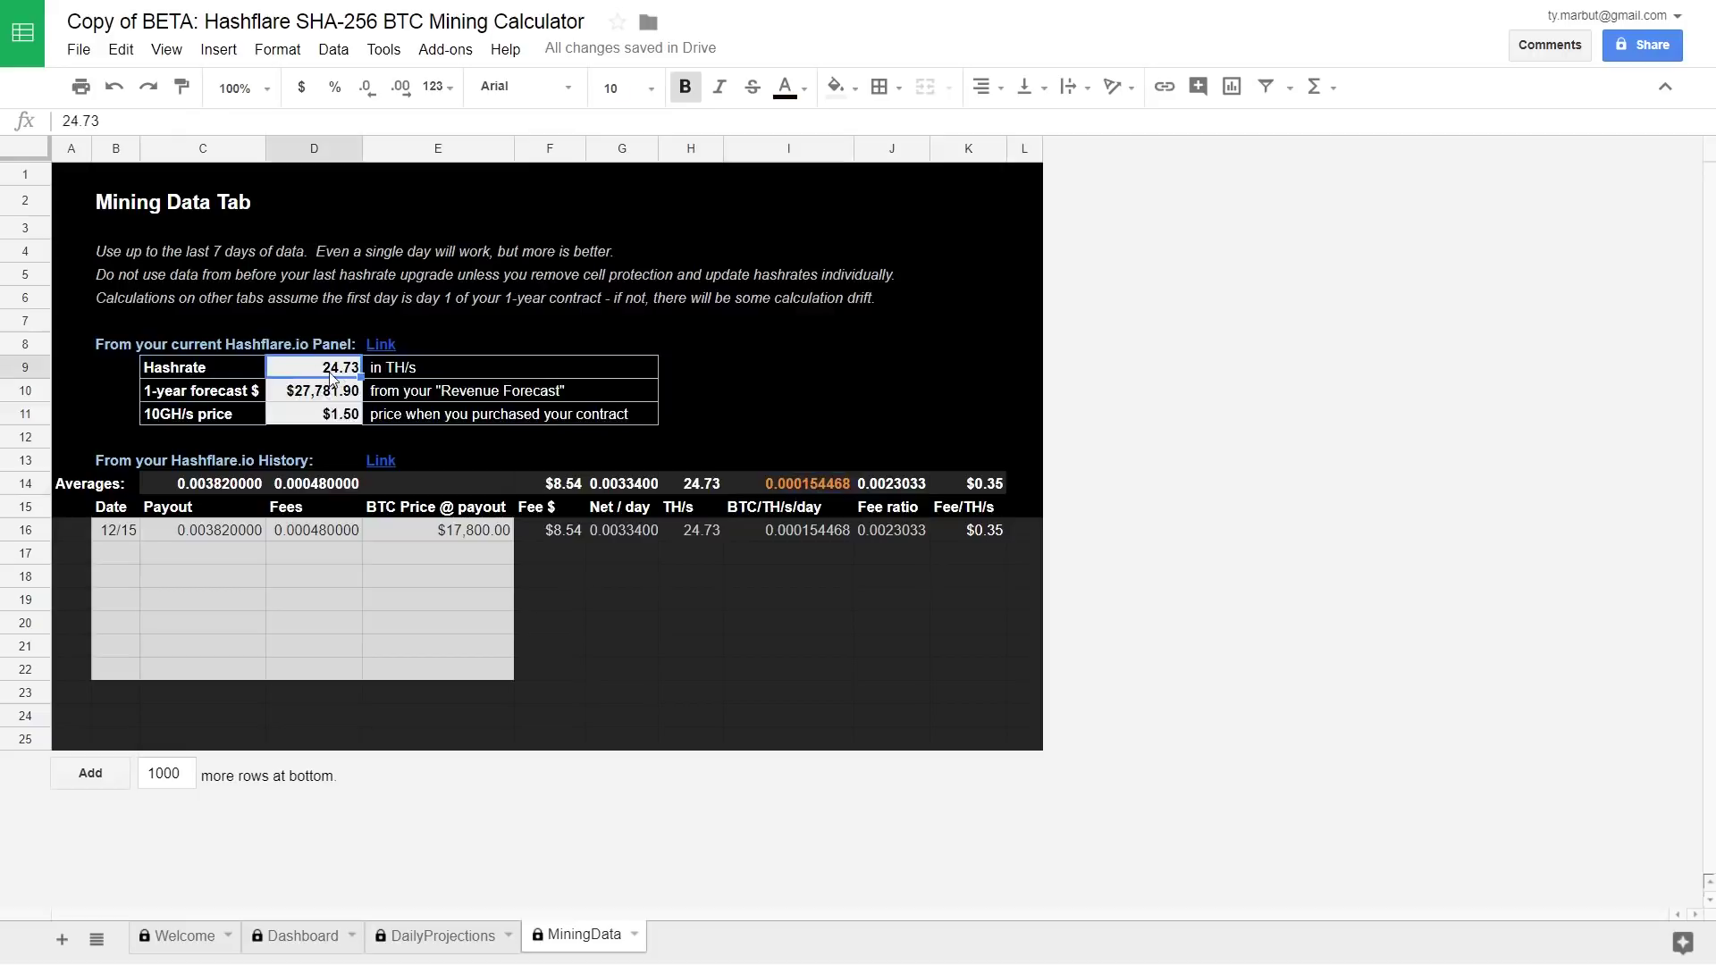
Try to enter the test text "sdfsdf" in protected cell G8, and cancel the edit.
{"action": "left_click", "coordinate": [618, 340]}
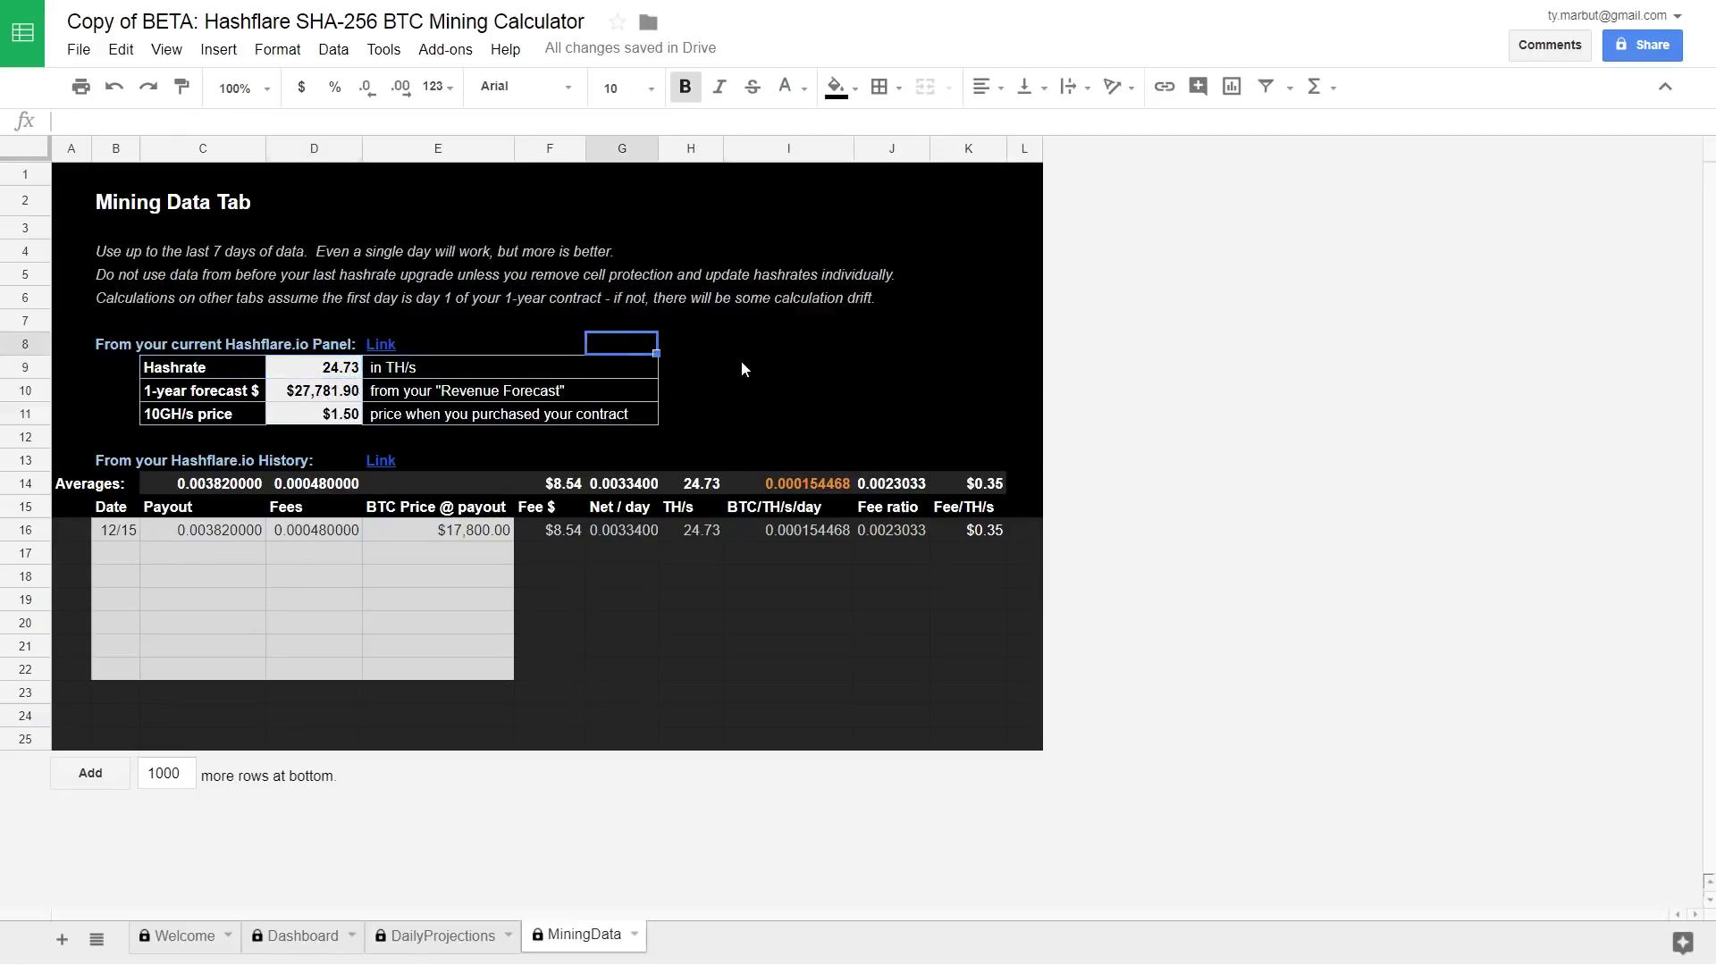
{"action": "type", "text": "sdfsdf"}
{"action": "key", "text": "Return"}
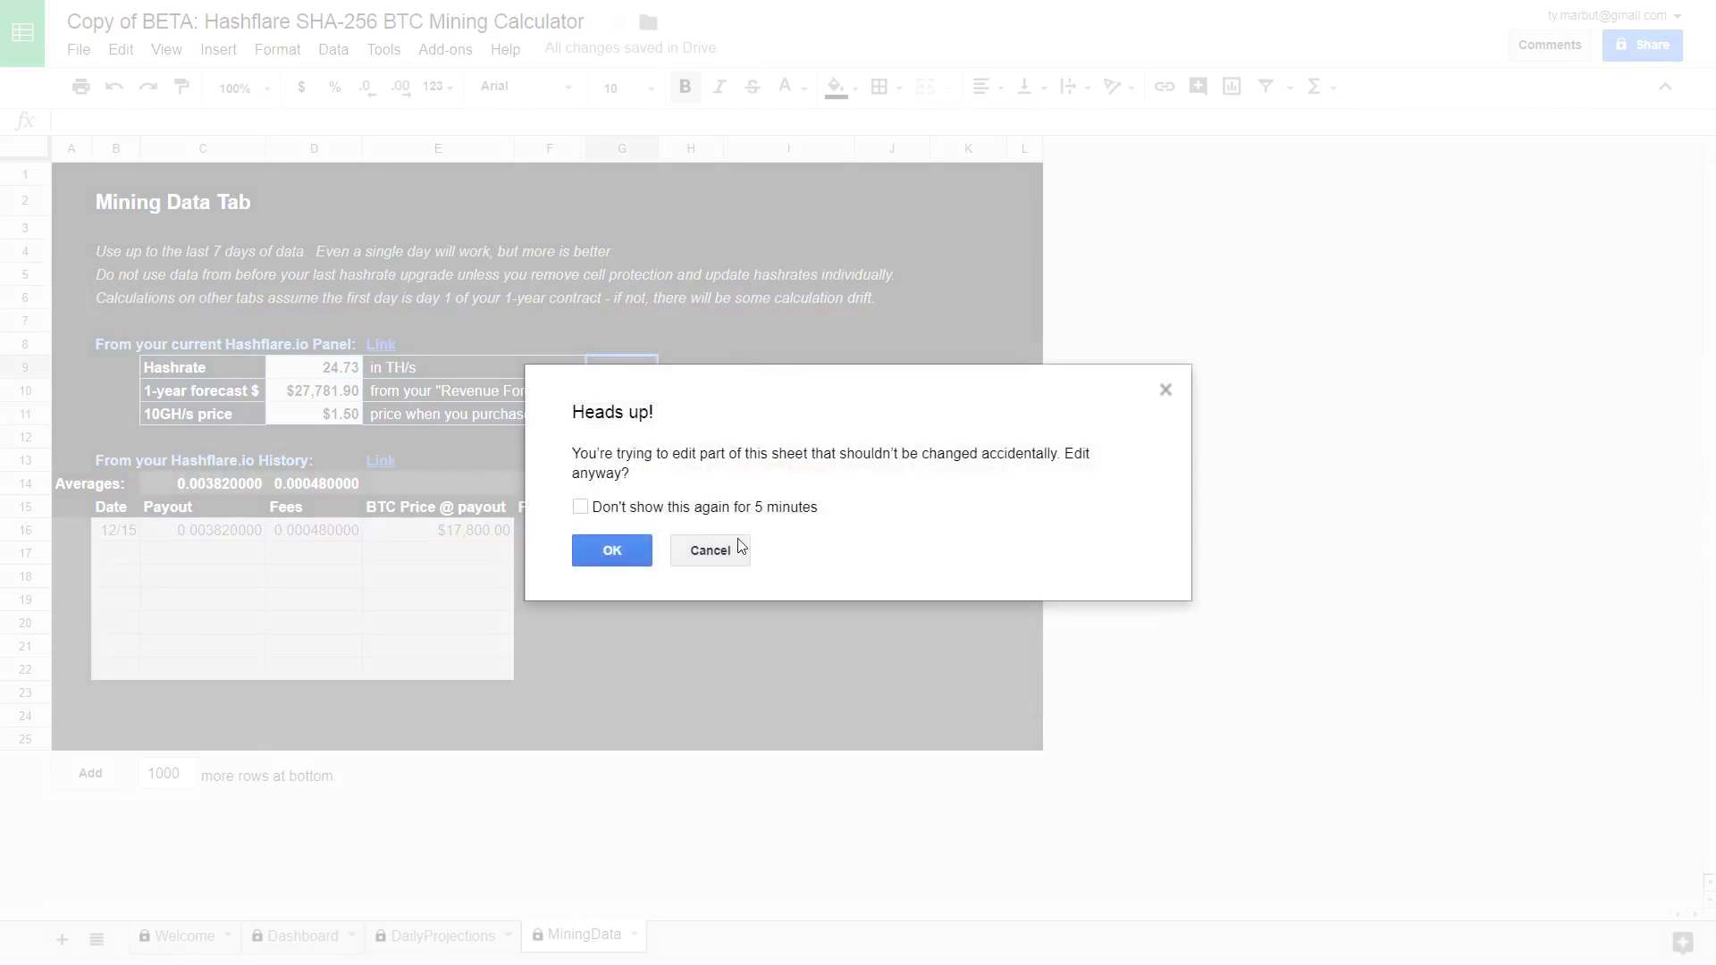
{"action": "left_click", "coordinate": [709, 549]}
Enter the test text "wwee" in the unprotected BTC price cell E18, and delete it again.
{"action": "left_click", "coordinate": [427, 581]}
{"action": "type", "text": "wwee"}
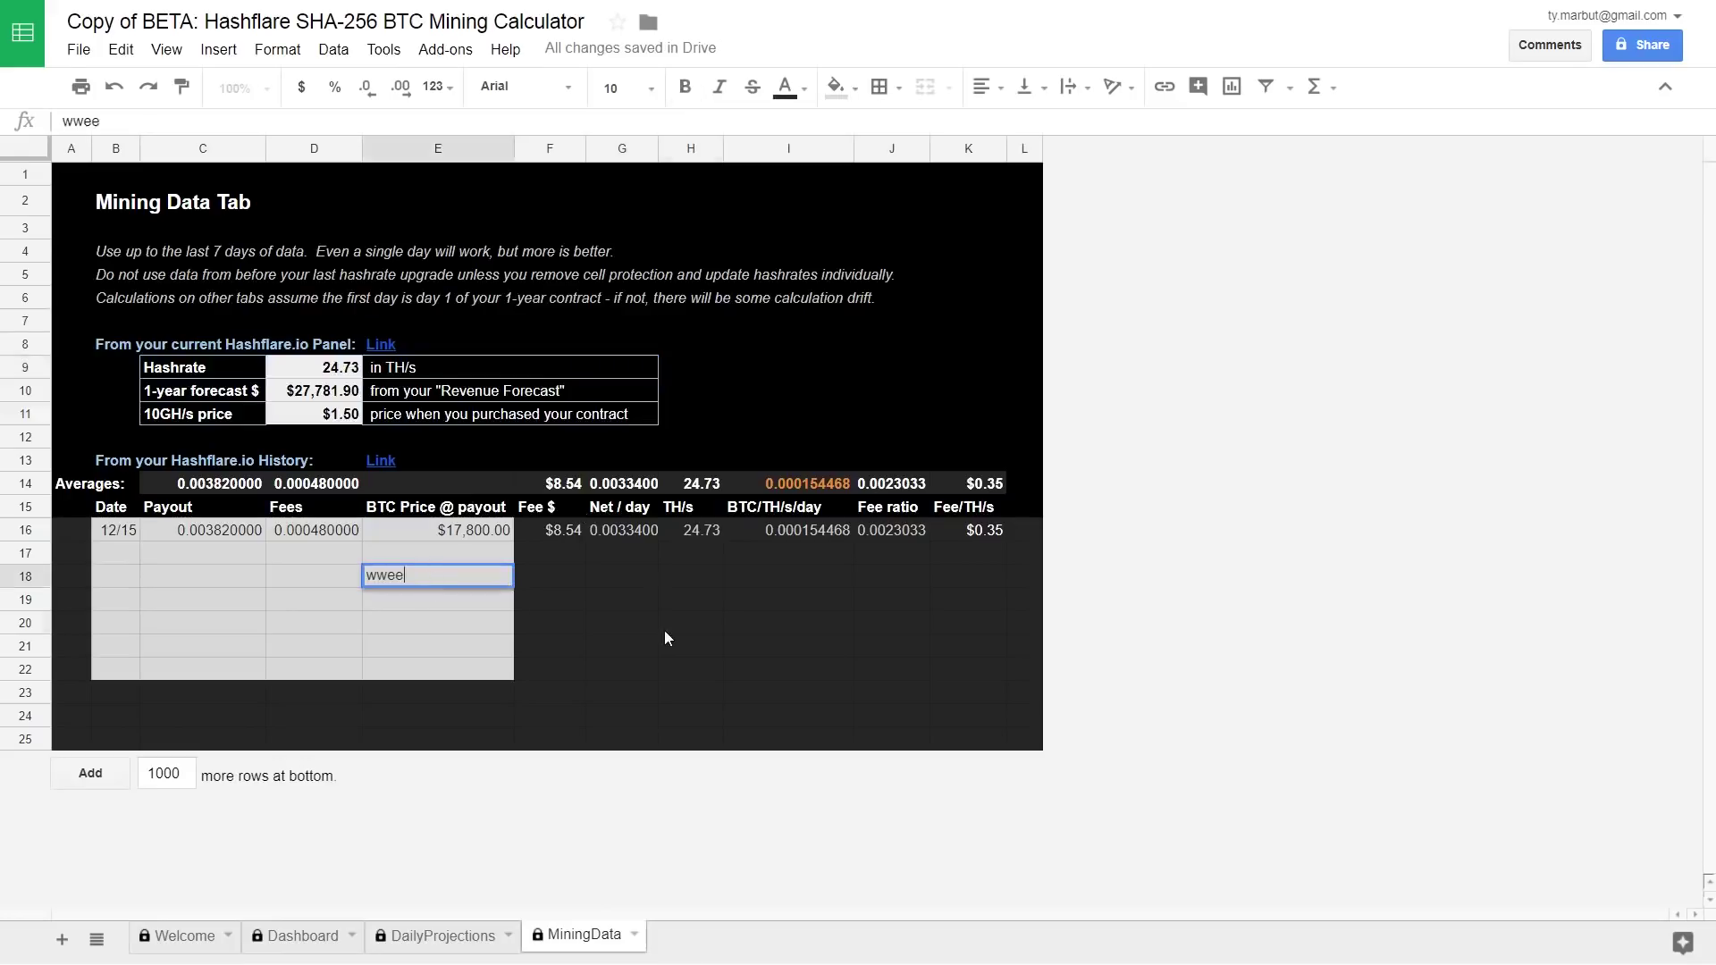
{"action": "left_click", "coordinate": [663, 631]}
{"action": "left_click", "coordinate": [410, 577]}
{"action": "key", "text": "Delete"}
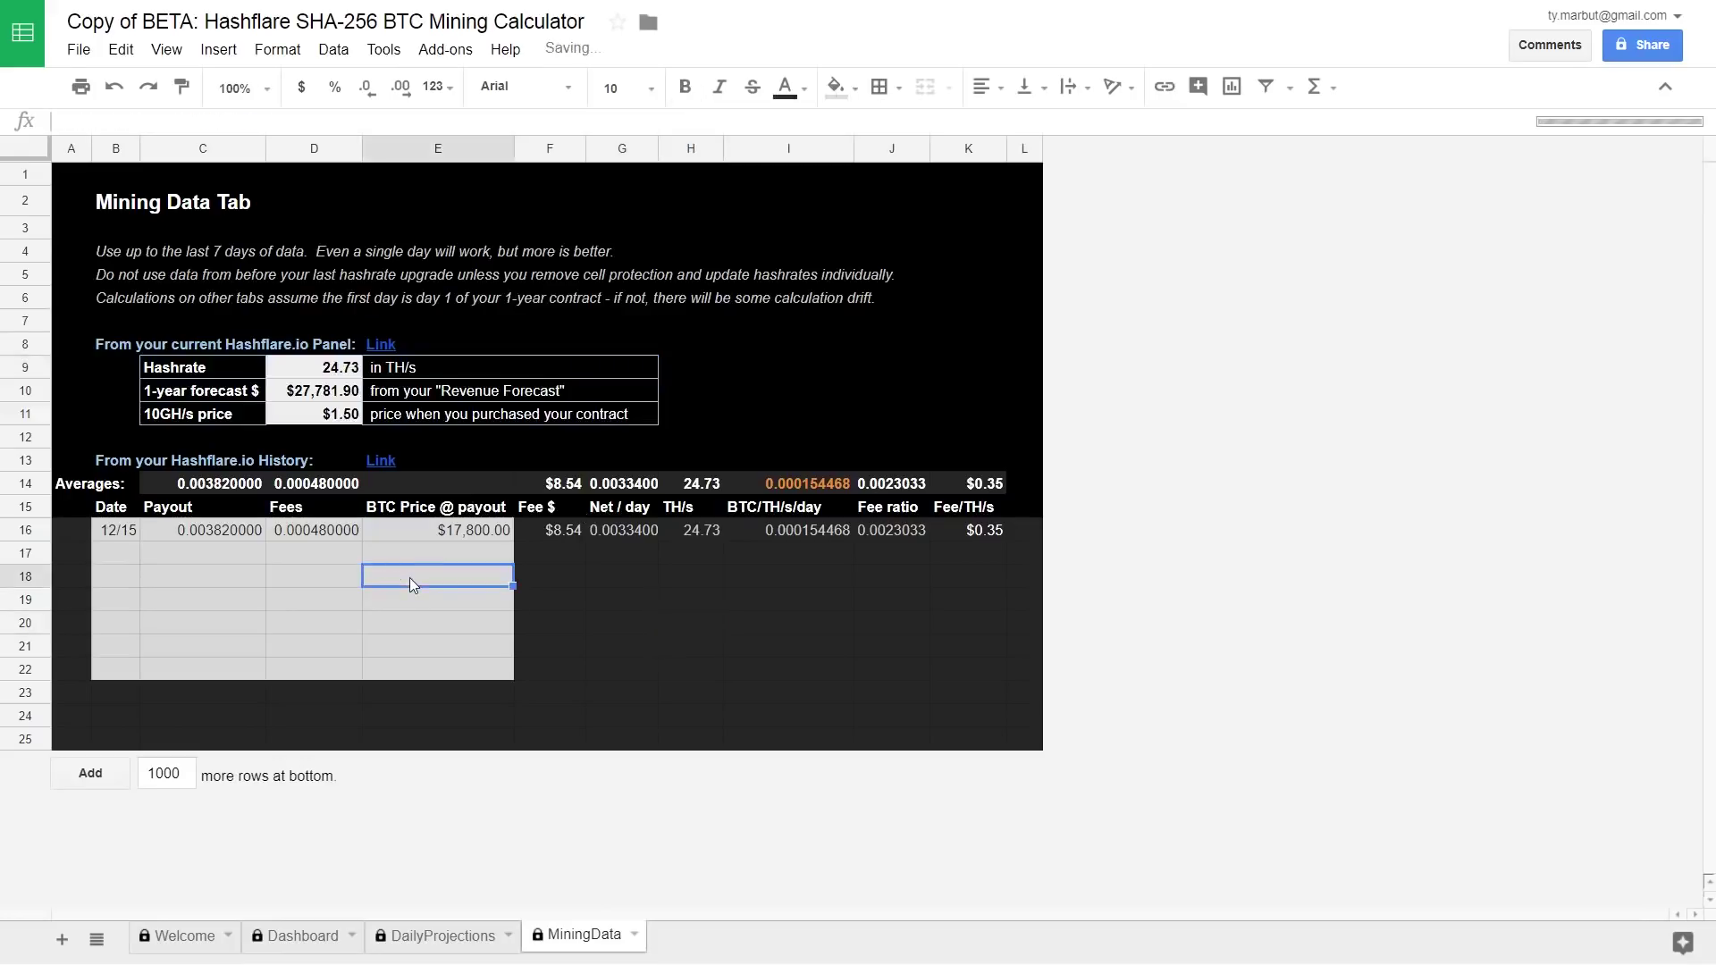
Examine the Fee/TH/s formulas, the 12/15 payout entries, the Hashflare panel link, and the hashrate, forecast and 10GH/s price inputs.
{"action": "left_click", "coordinate": [967, 491]}
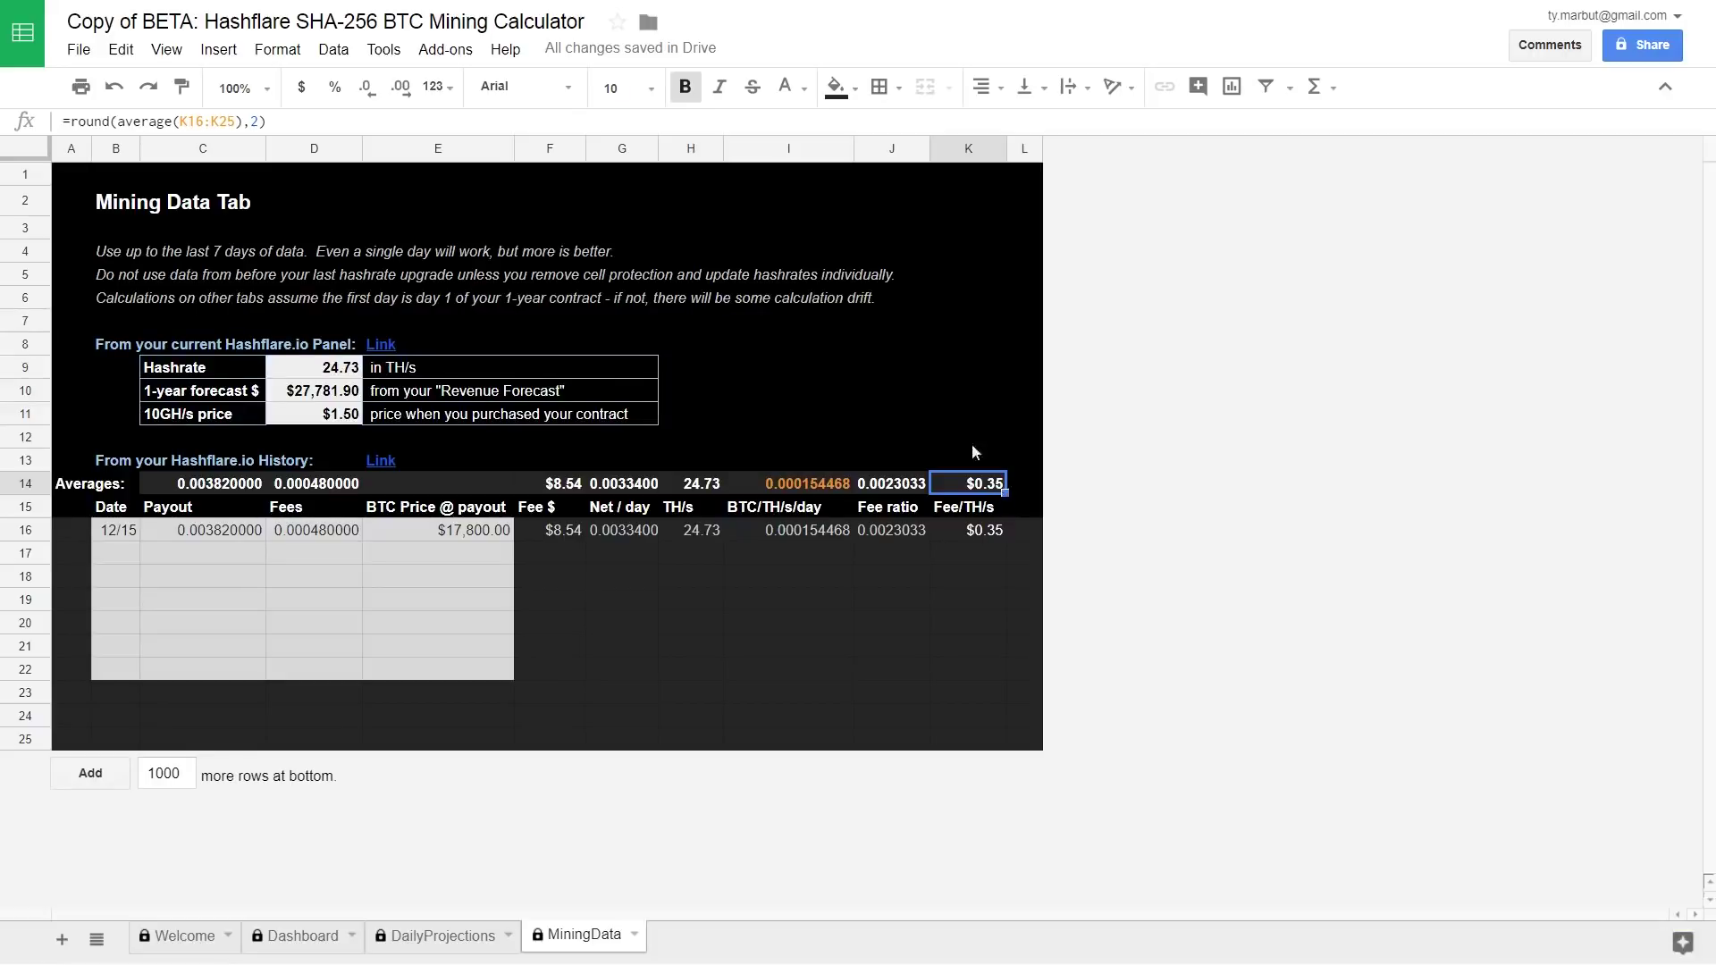
{"action": "left_click", "coordinate": [975, 534]}
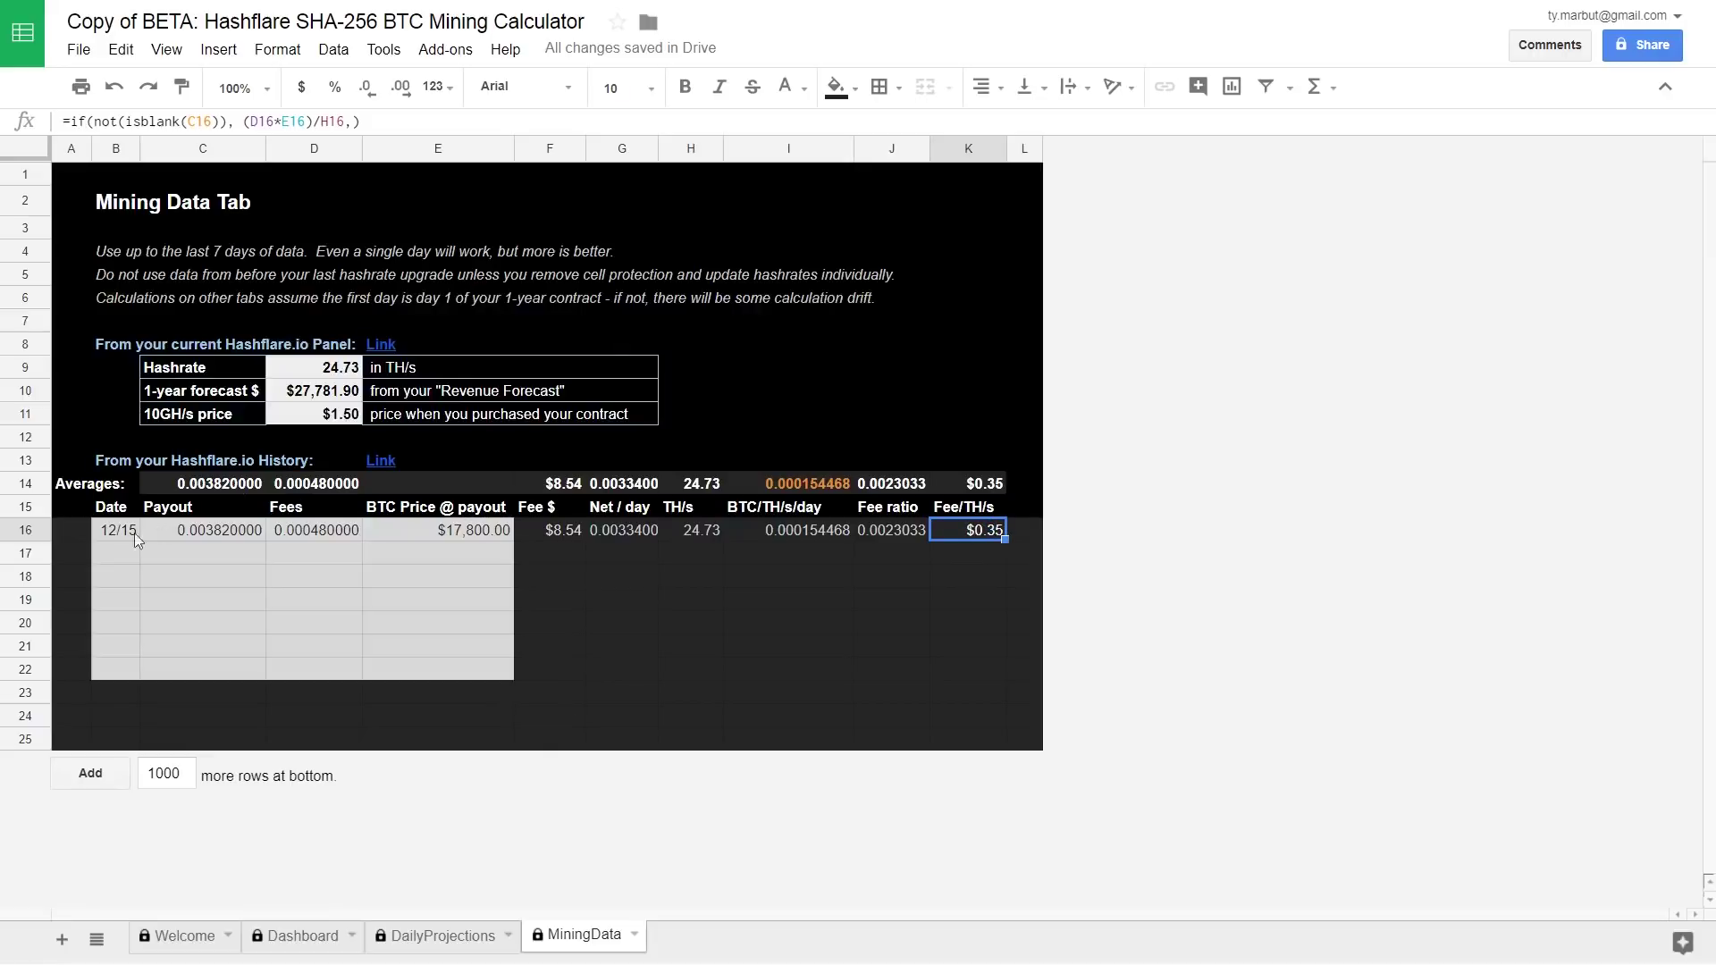
{"action": "left_click", "coordinate": [106, 534]}
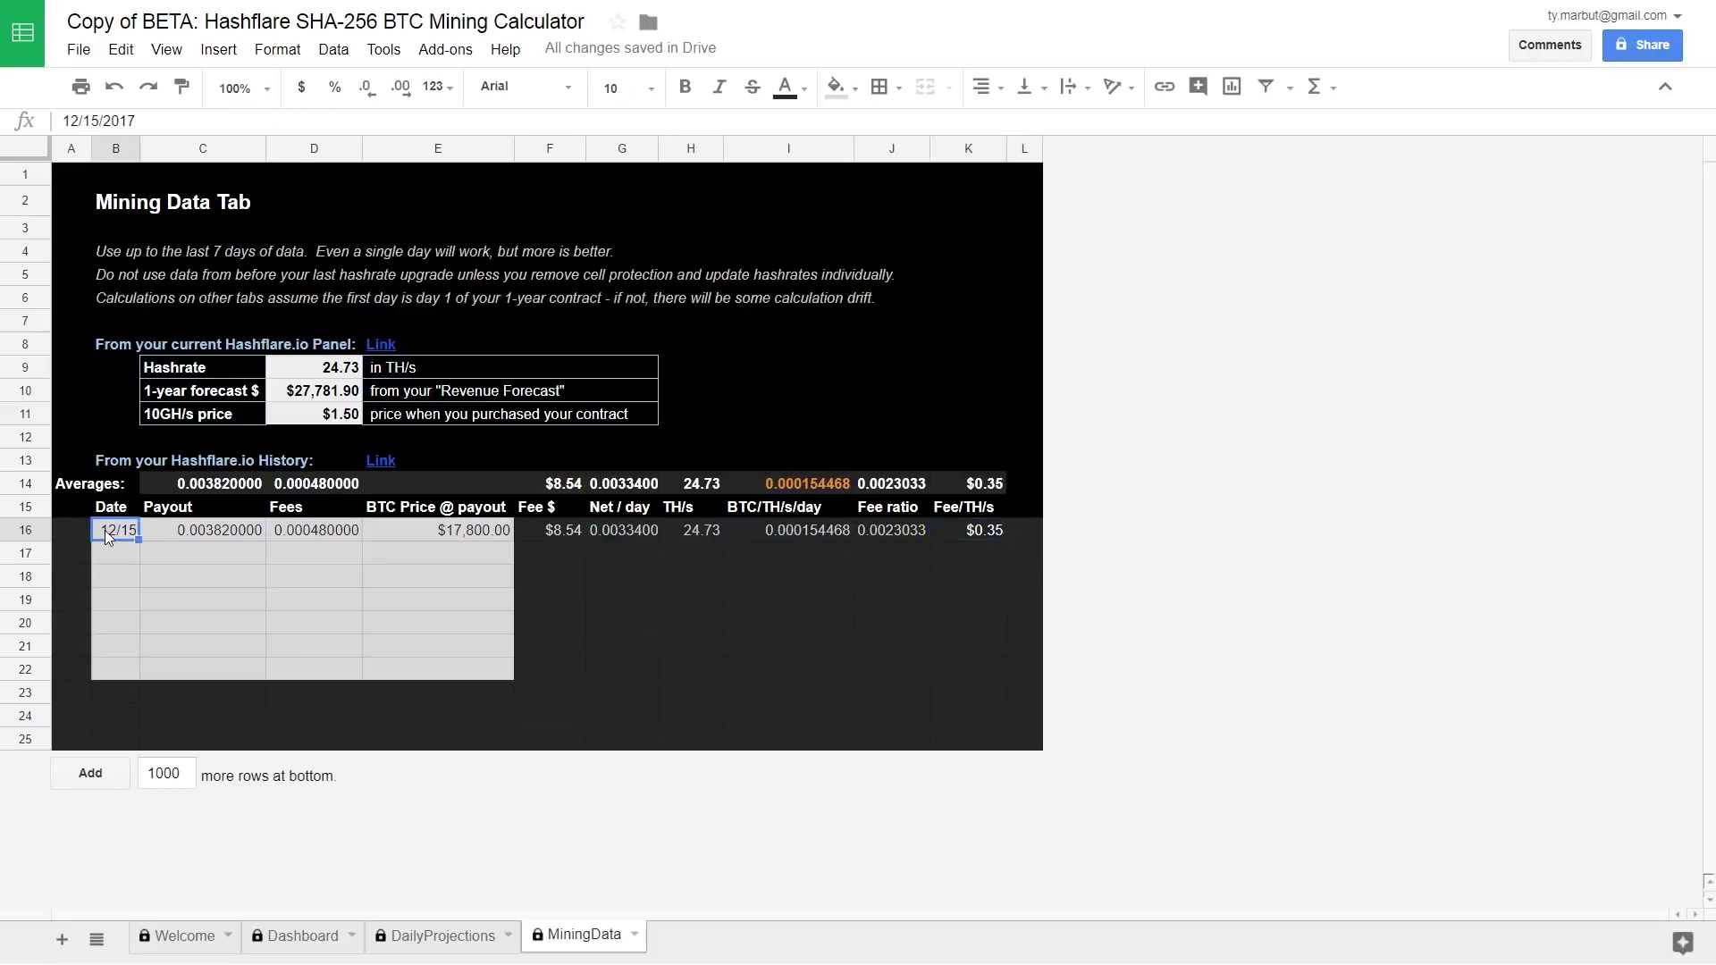
{"action": "left_click", "coordinate": [186, 531]}
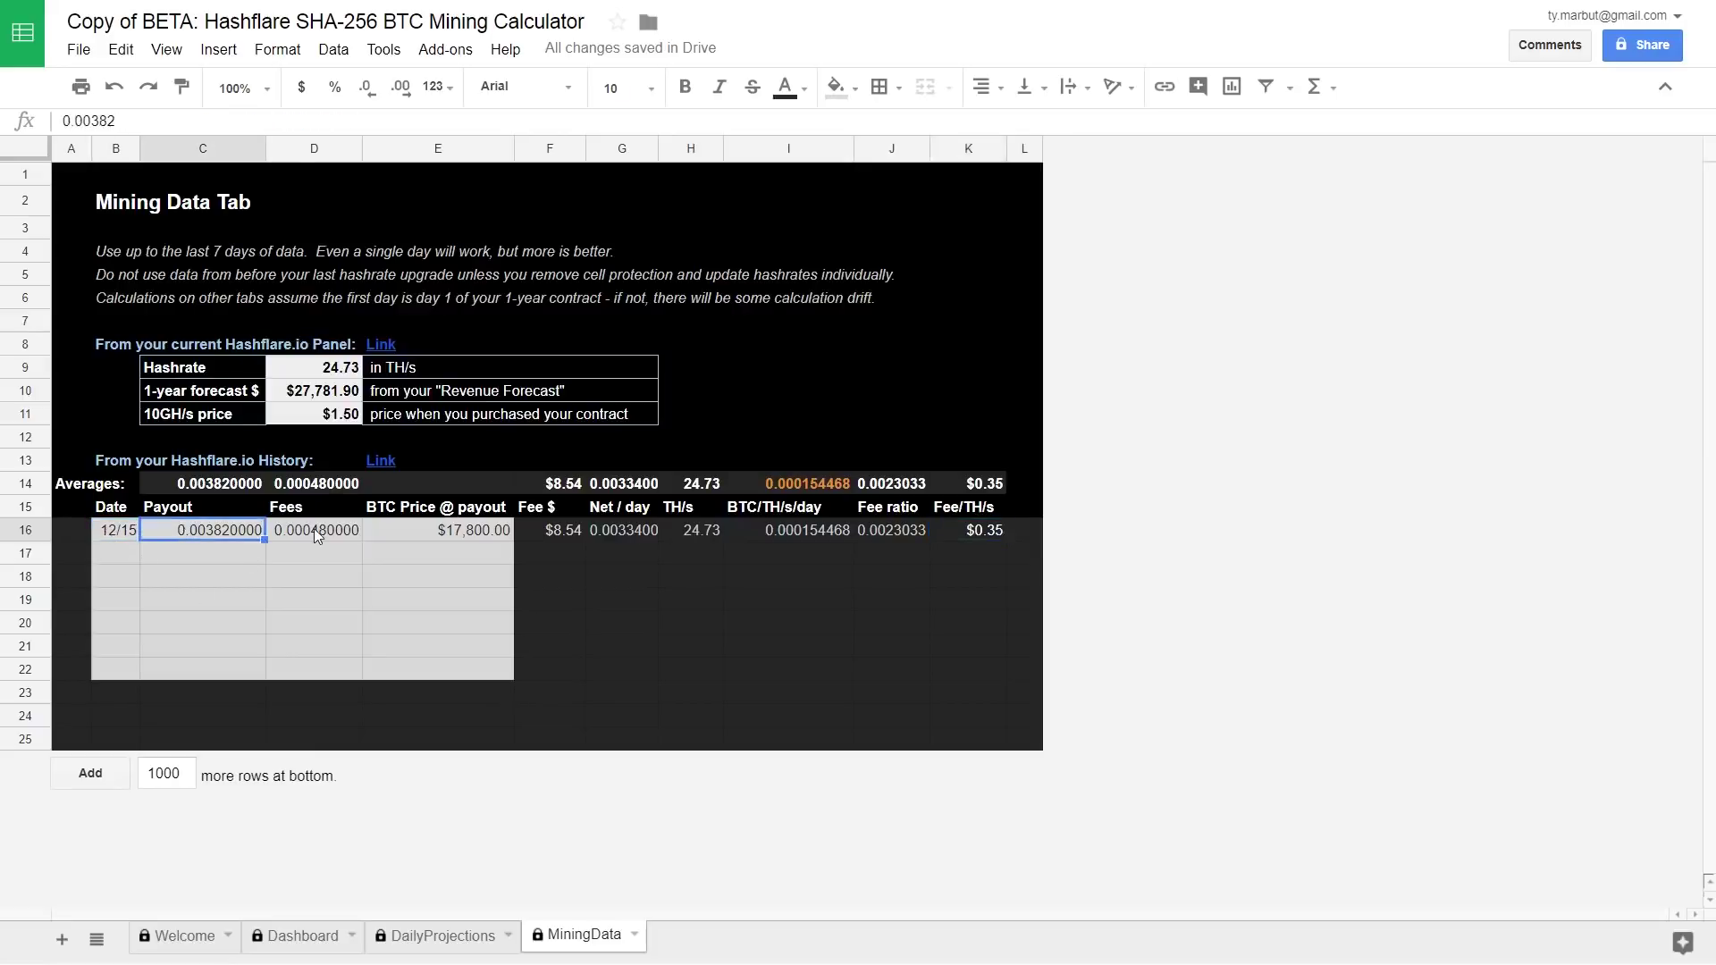
{"action": "left_click", "coordinate": [314, 530]}
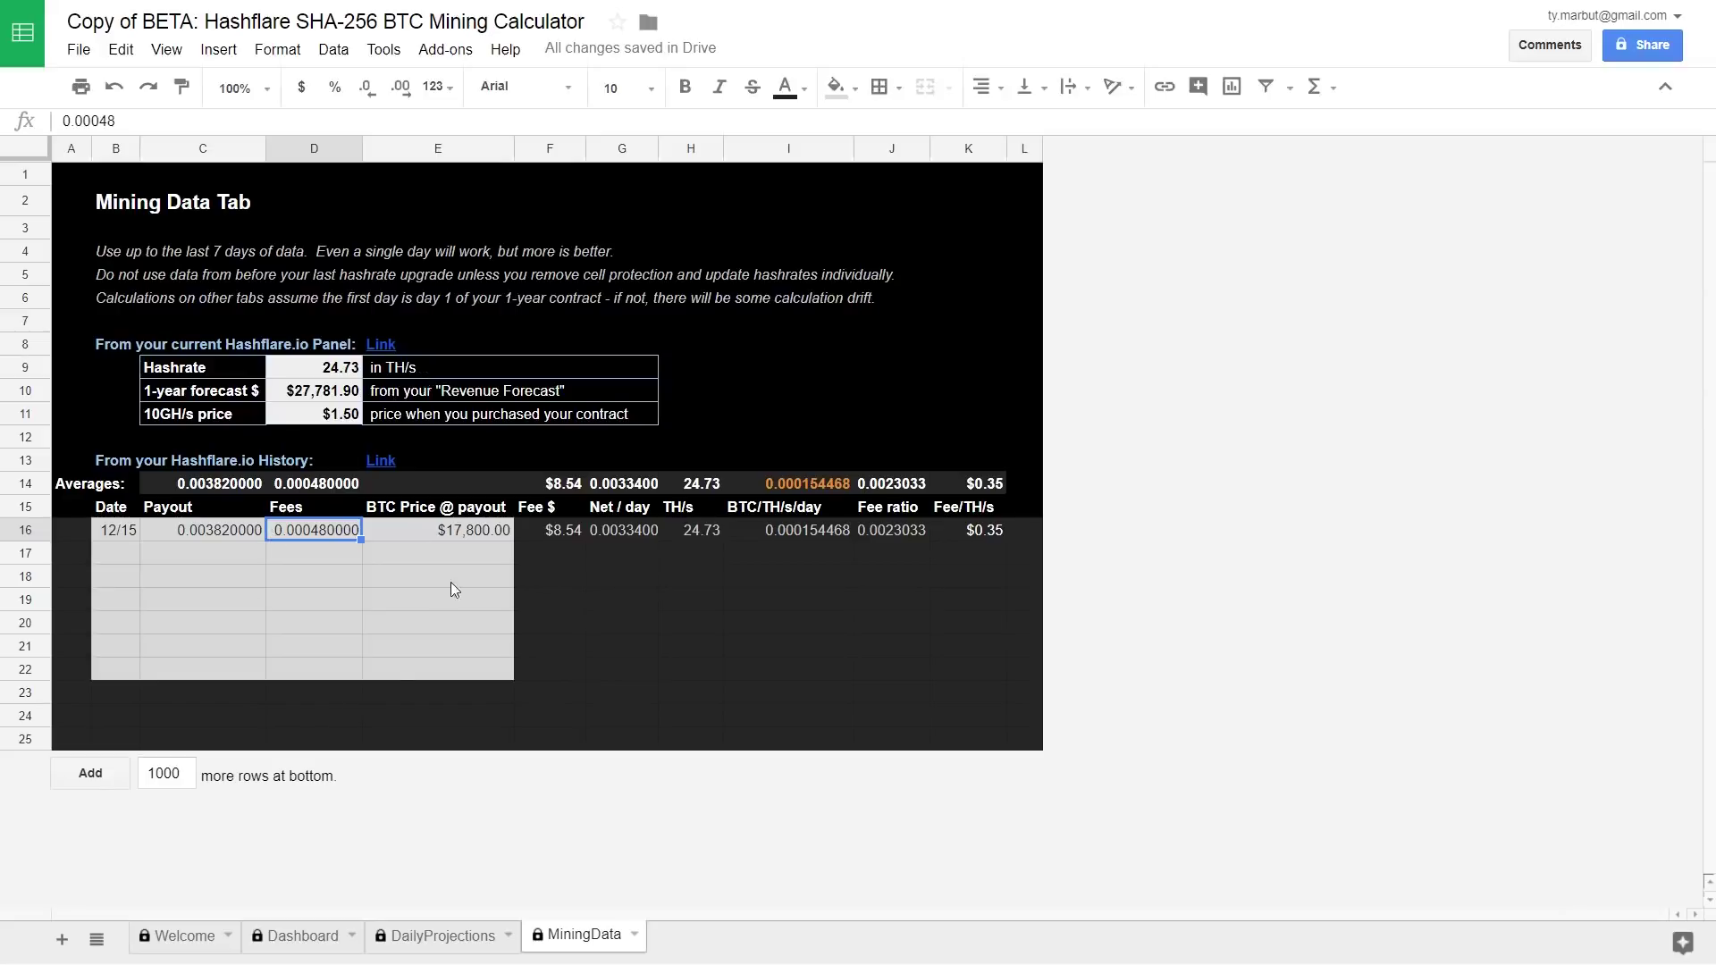
{"action": "left_click", "coordinate": [383, 347]}
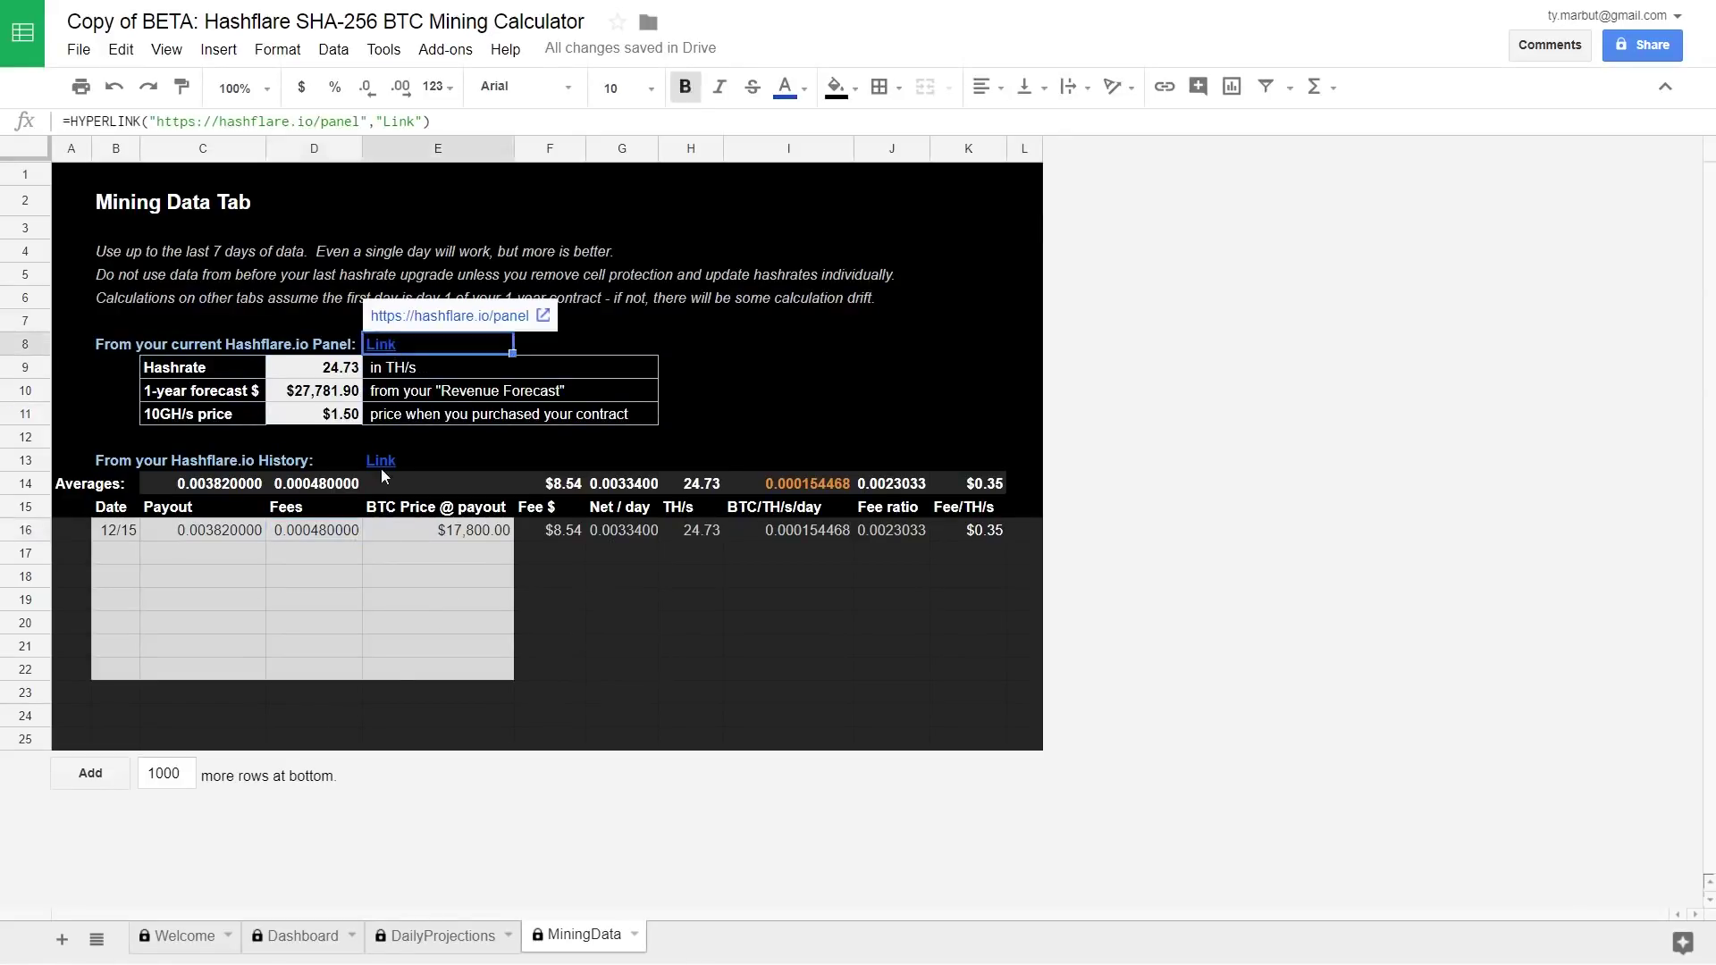
{"action": "mouse_move", "coordinate": [382, 465]}
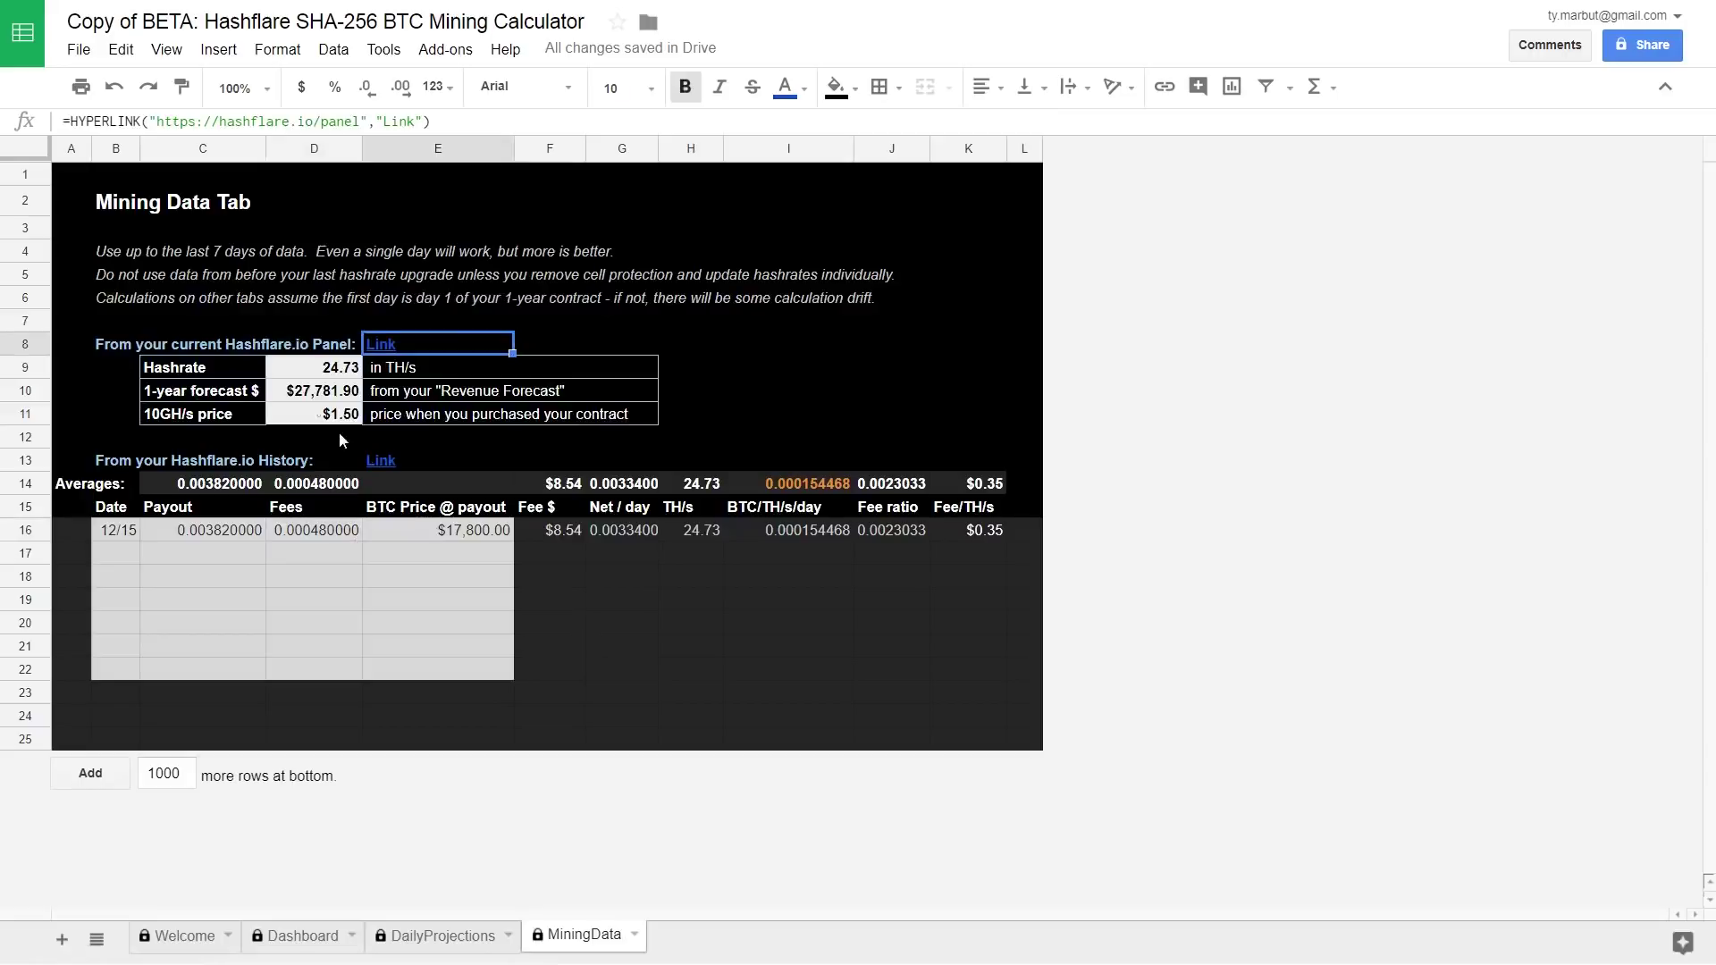
{"action": "left_click", "coordinate": [325, 376]}
{"action": "left_click", "coordinate": [322, 396]}
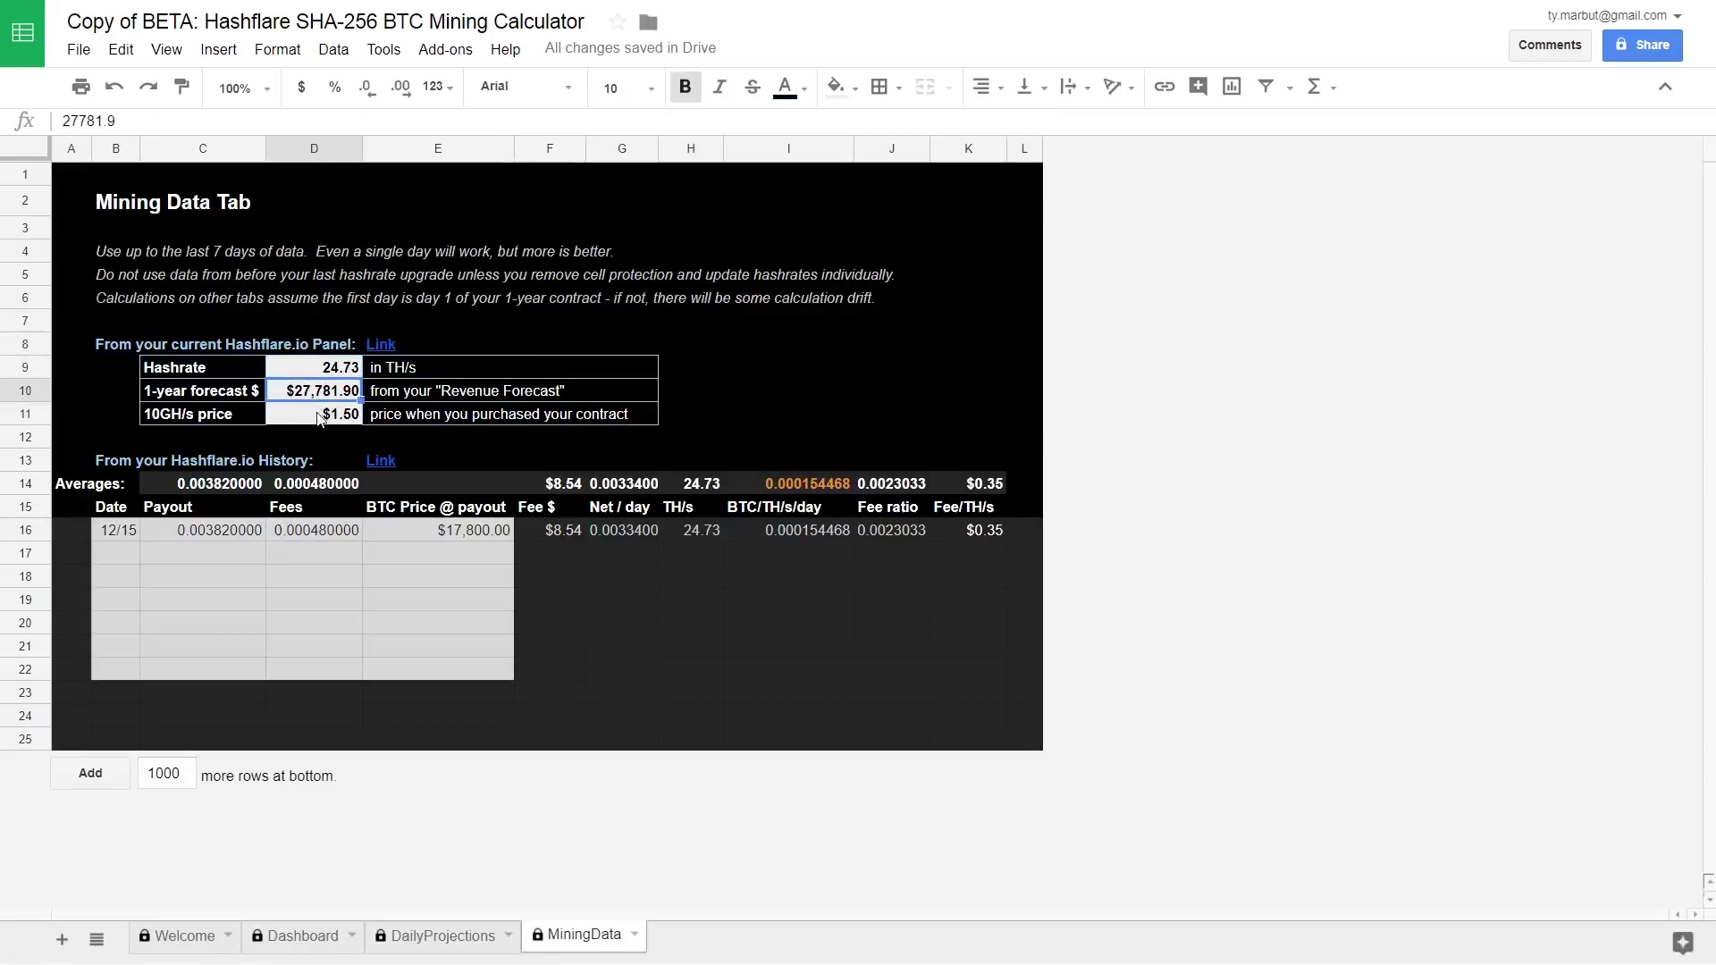
{"action": "left_click", "coordinate": [319, 419]}
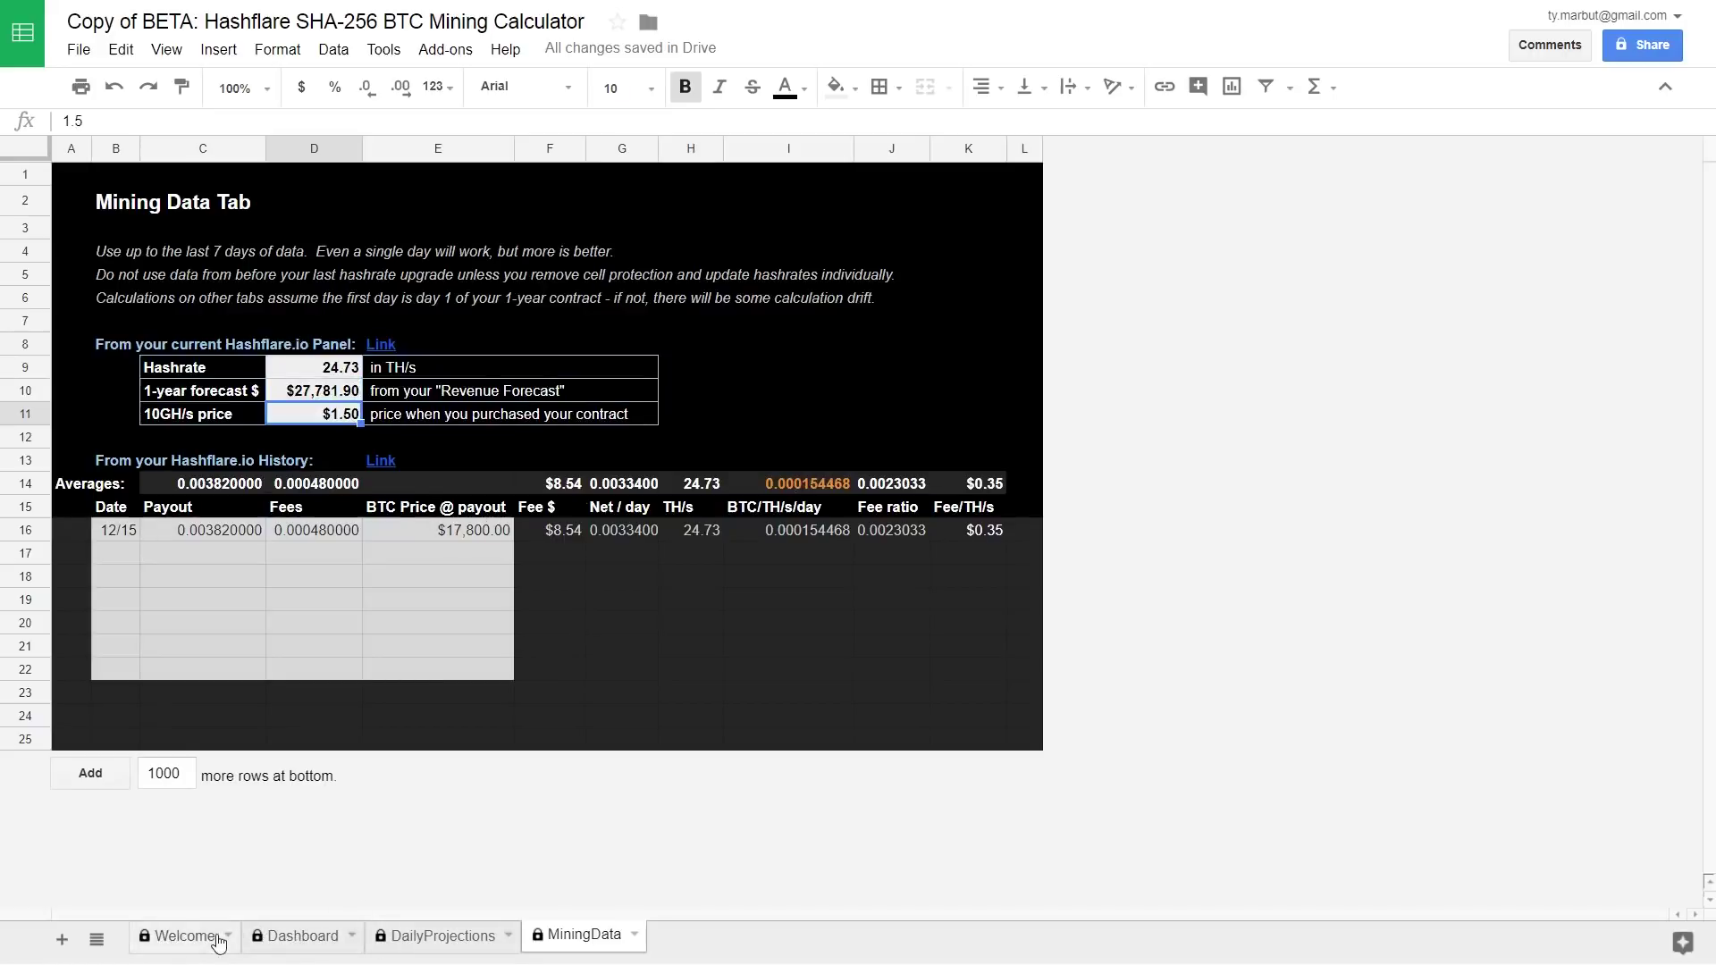
Review Setup step 2 on the Welcome sheet, and view the BTC price speculations on the Dashboard sheet.
{"action": "left_click", "coordinate": [185, 938]}
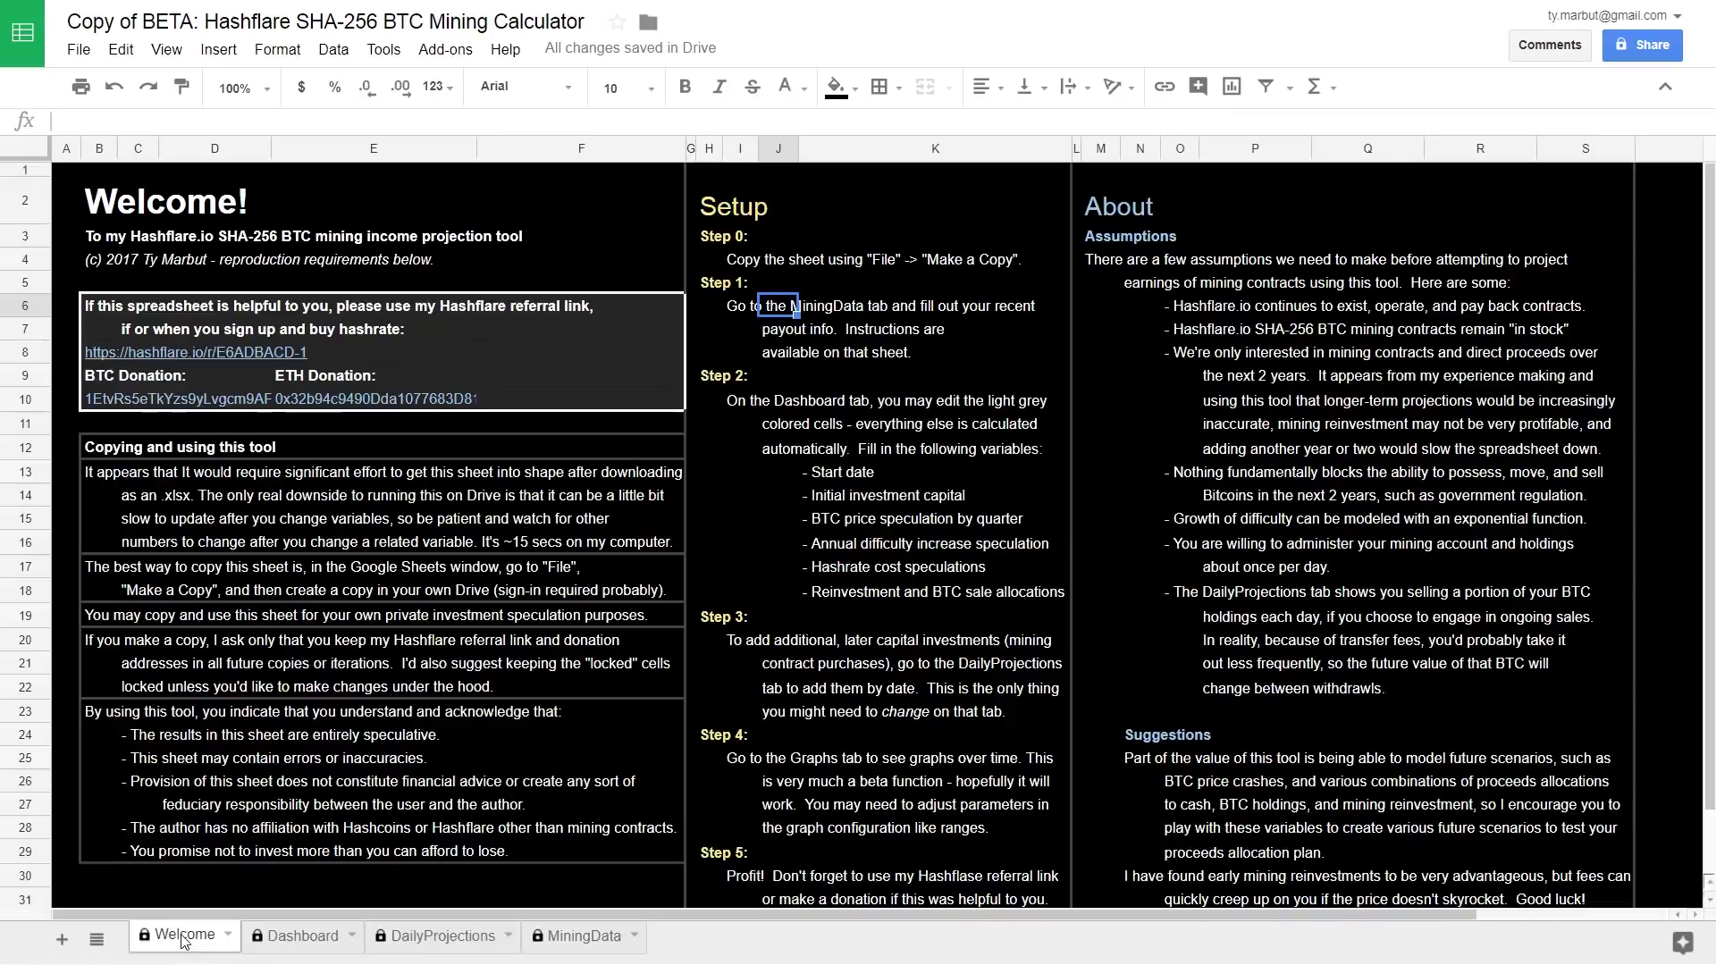
{"action": "left_click", "coordinate": [731, 410]}
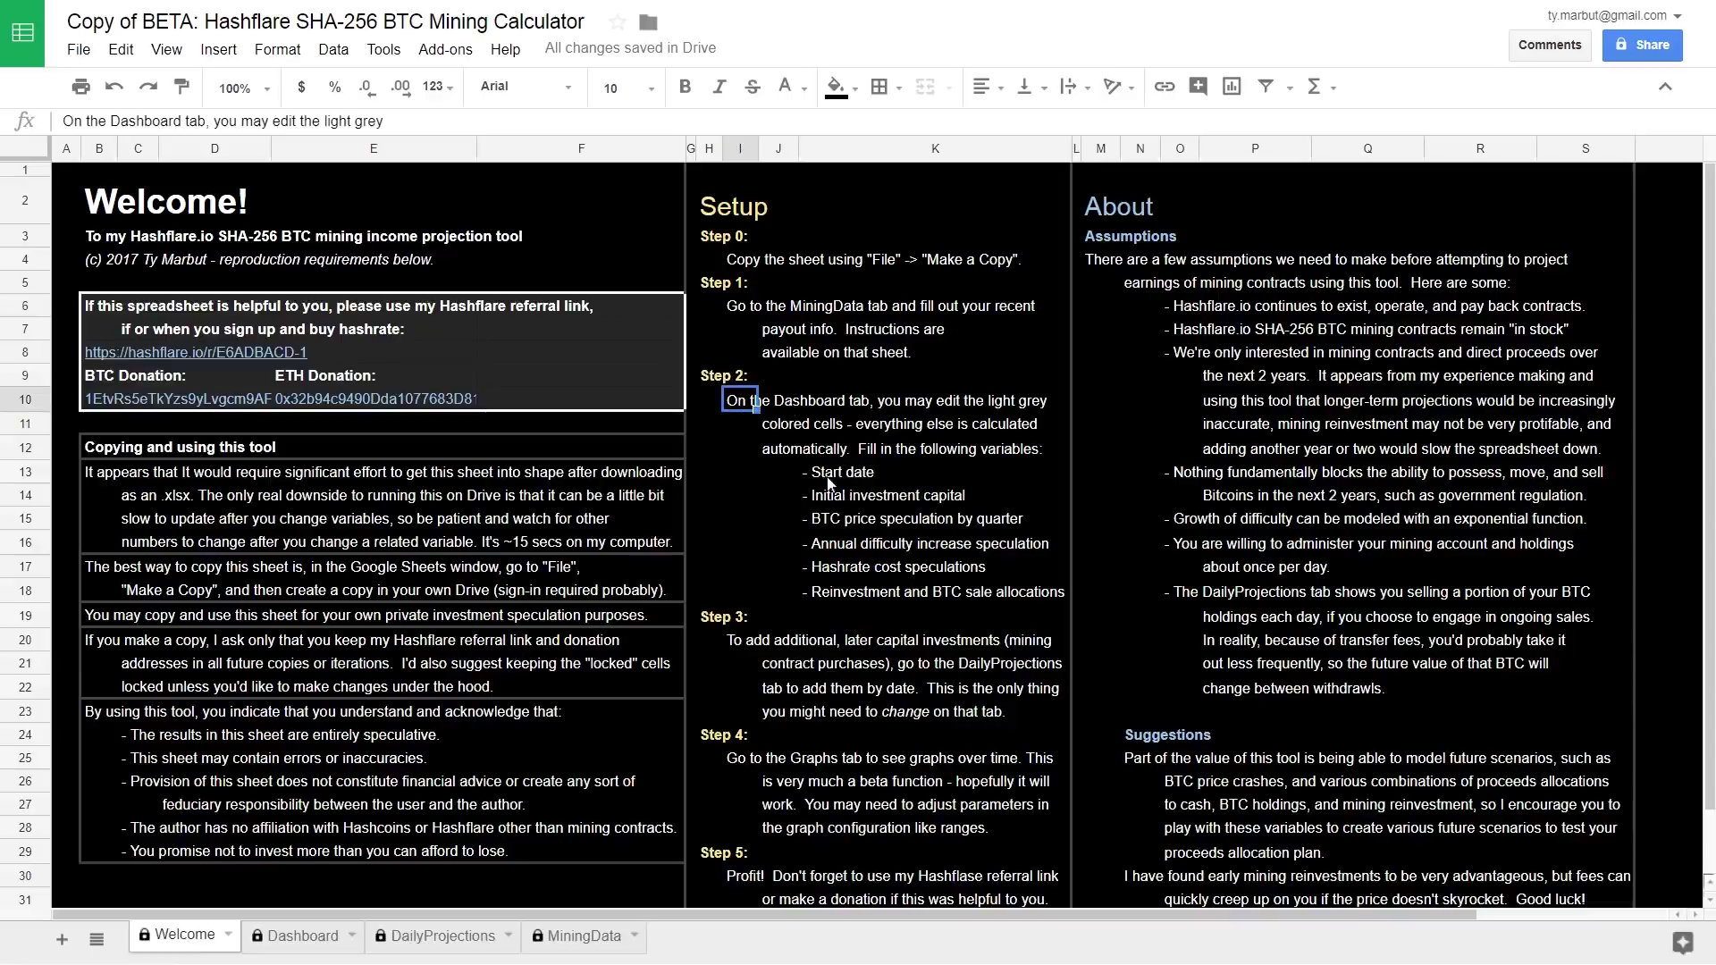
{"action": "left_click", "coordinate": [296, 938]}
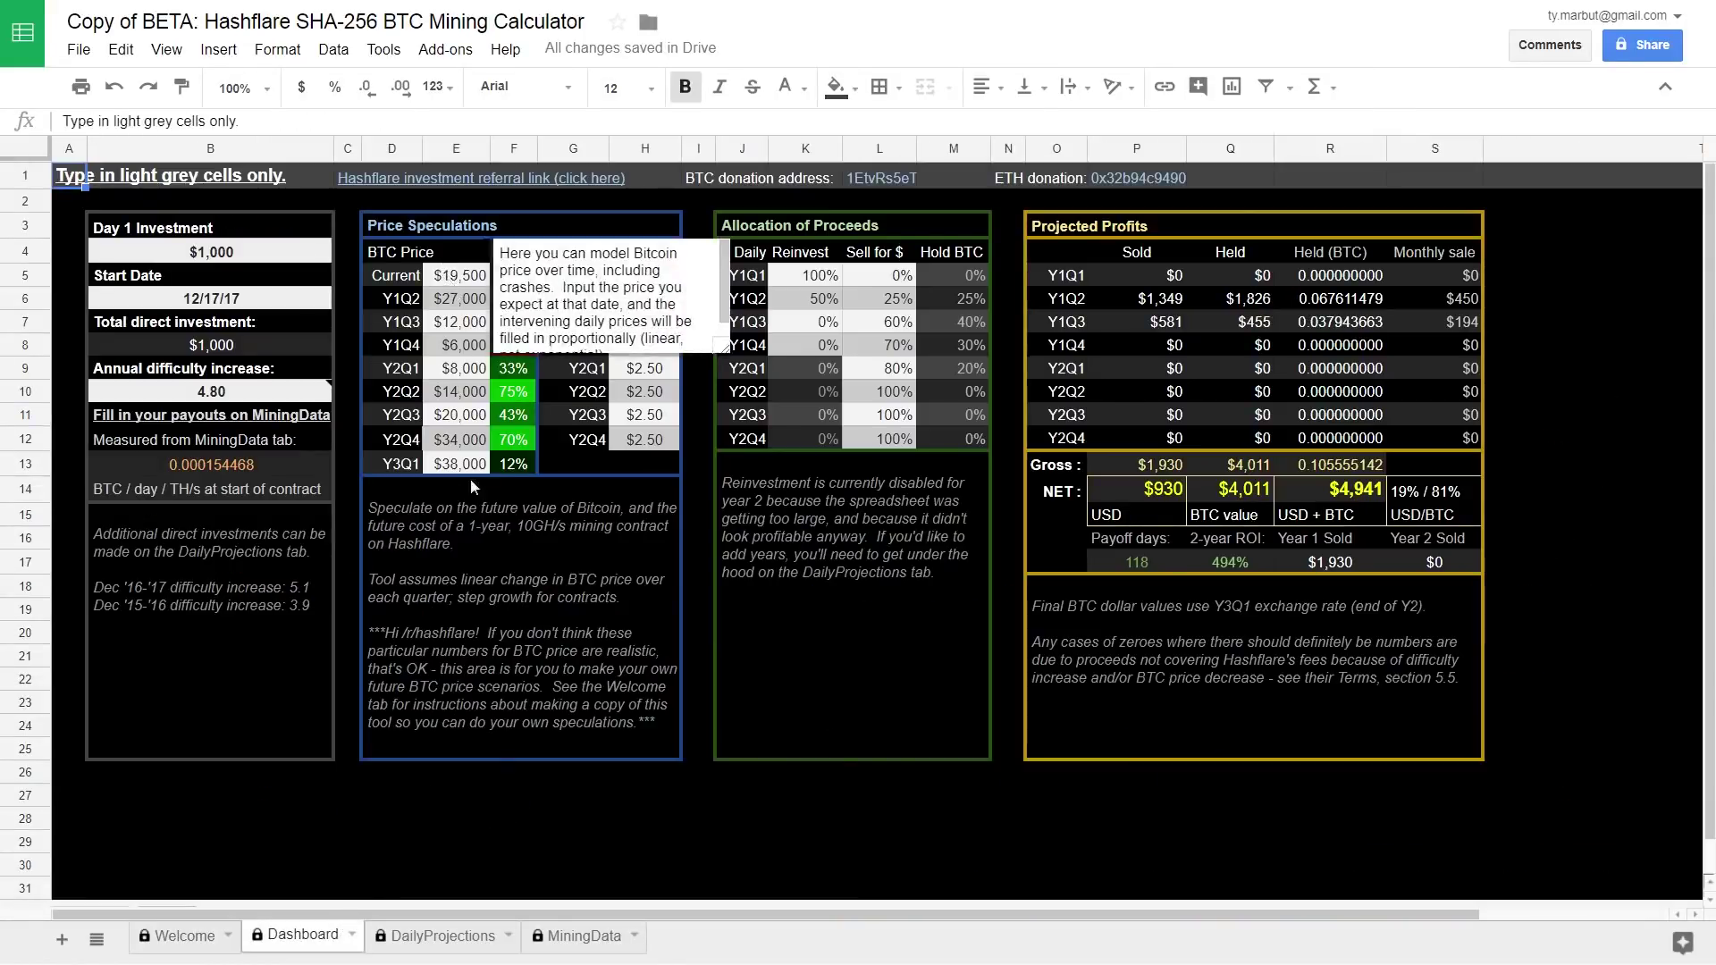
{"action": "left_click", "coordinate": [451, 348]}
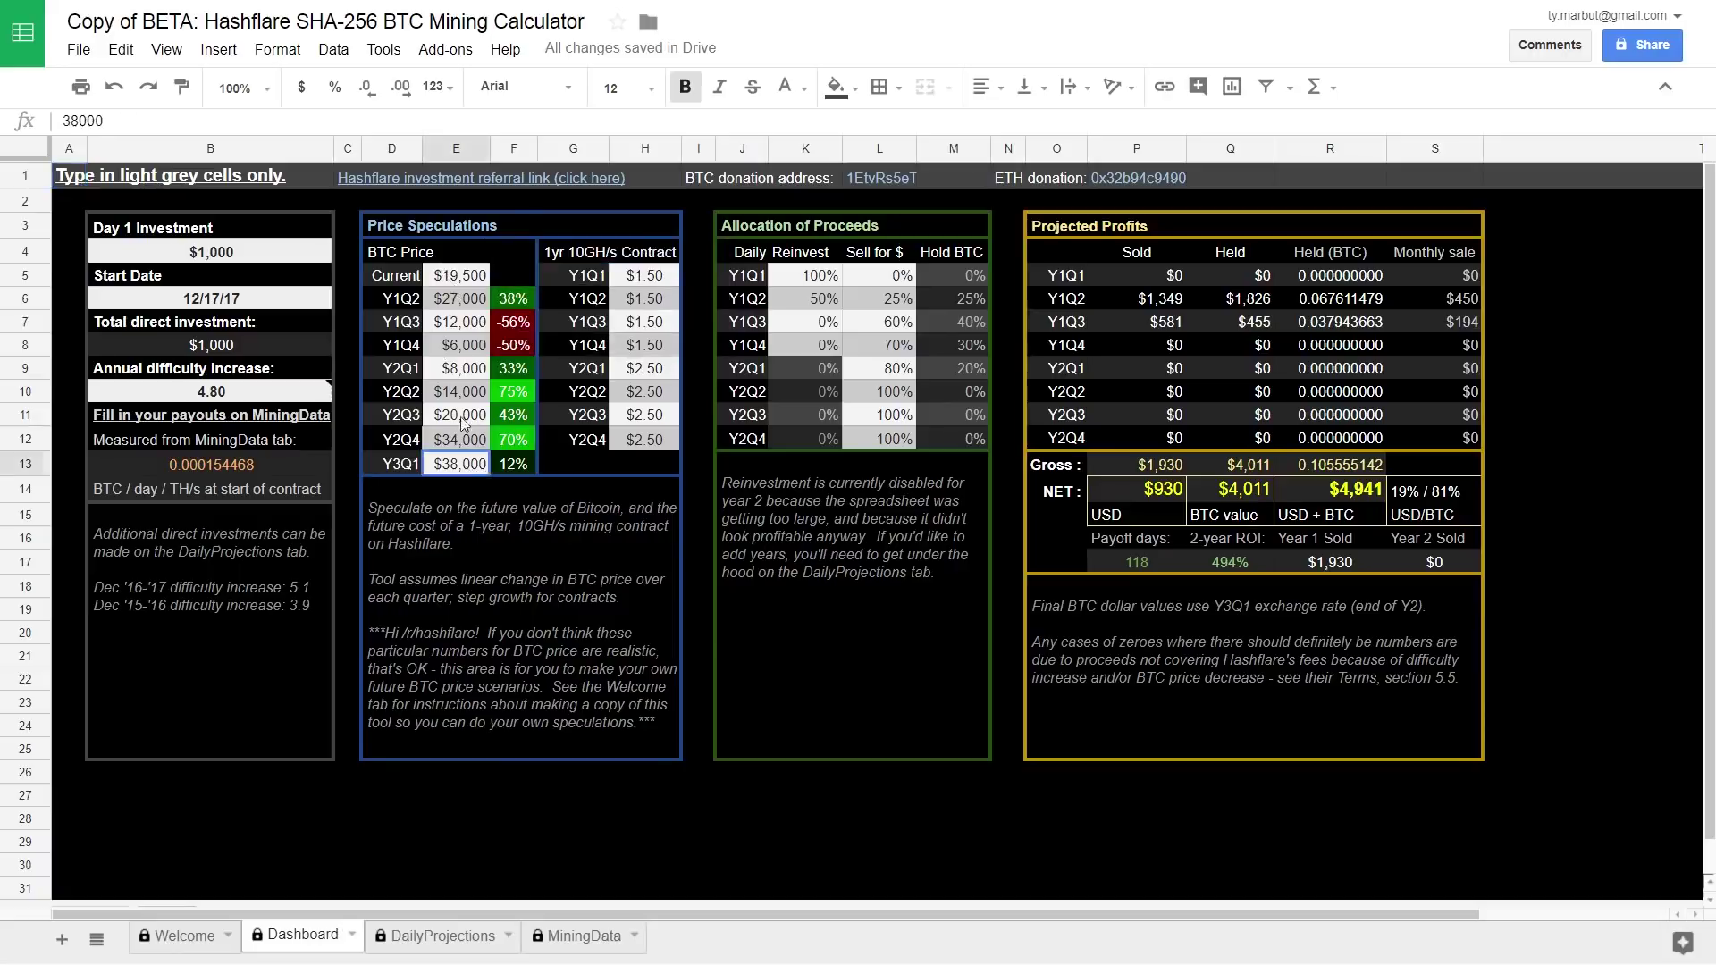
Examine the quarterly BTC price speculations from the current price through Y3Q1.
{"action": "left_click", "coordinate": [463, 277]}
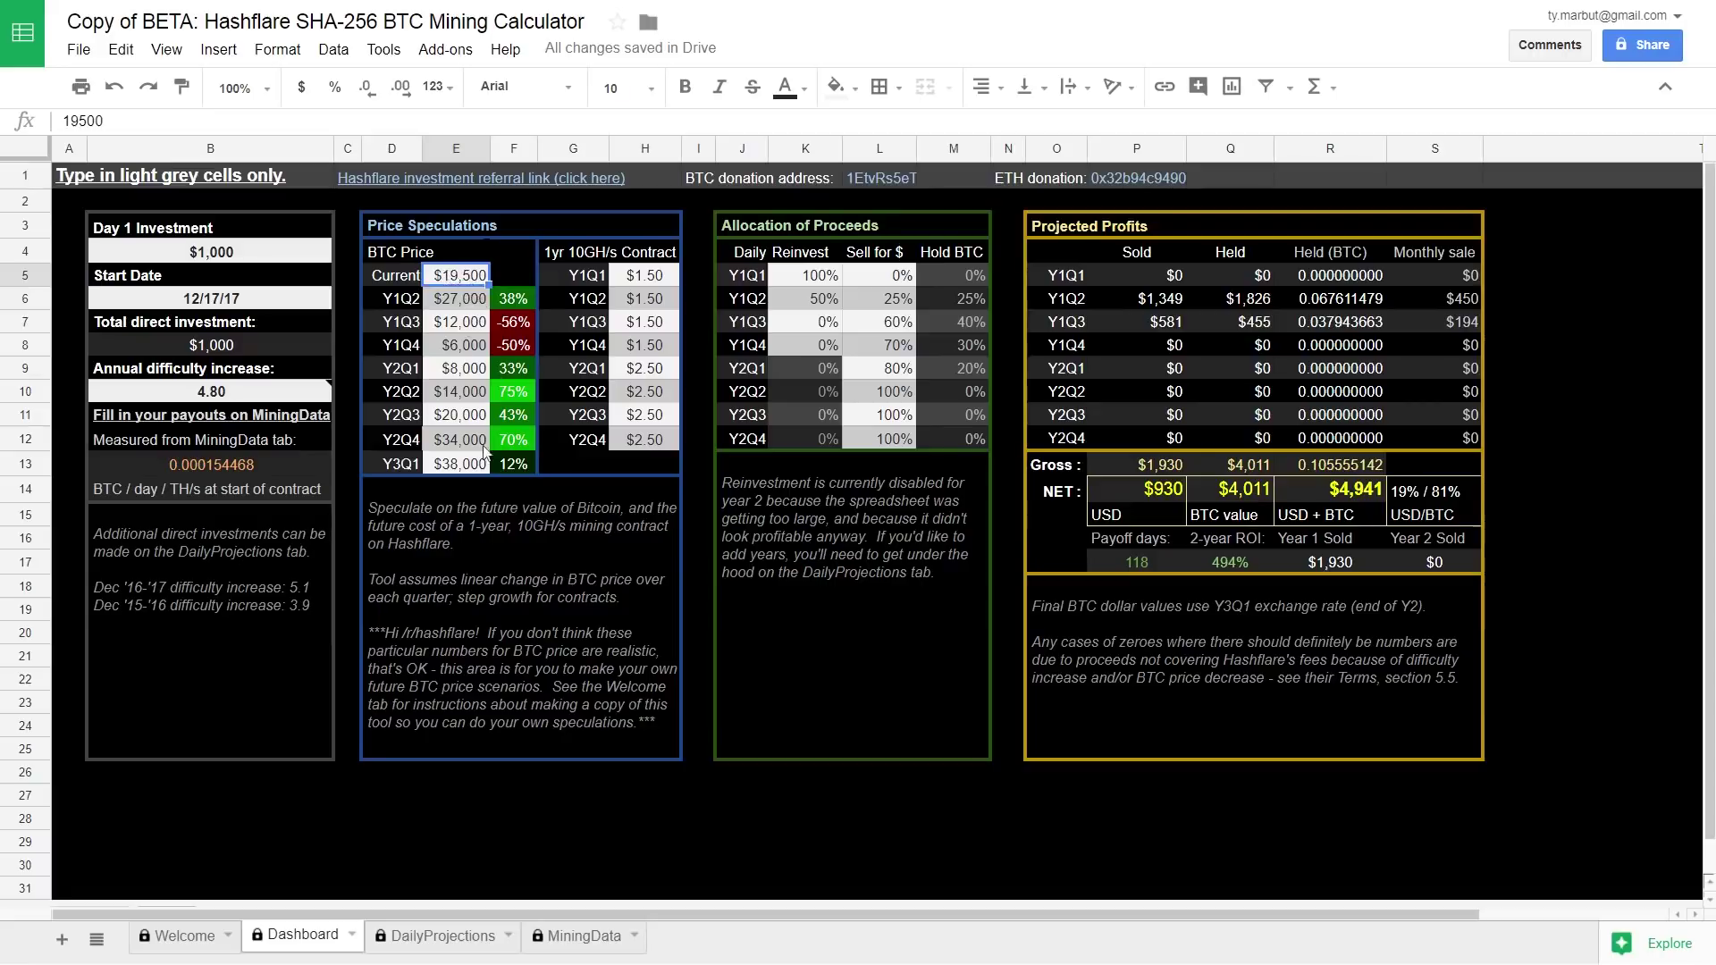
{"action": "left_click", "coordinate": [465, 306]}
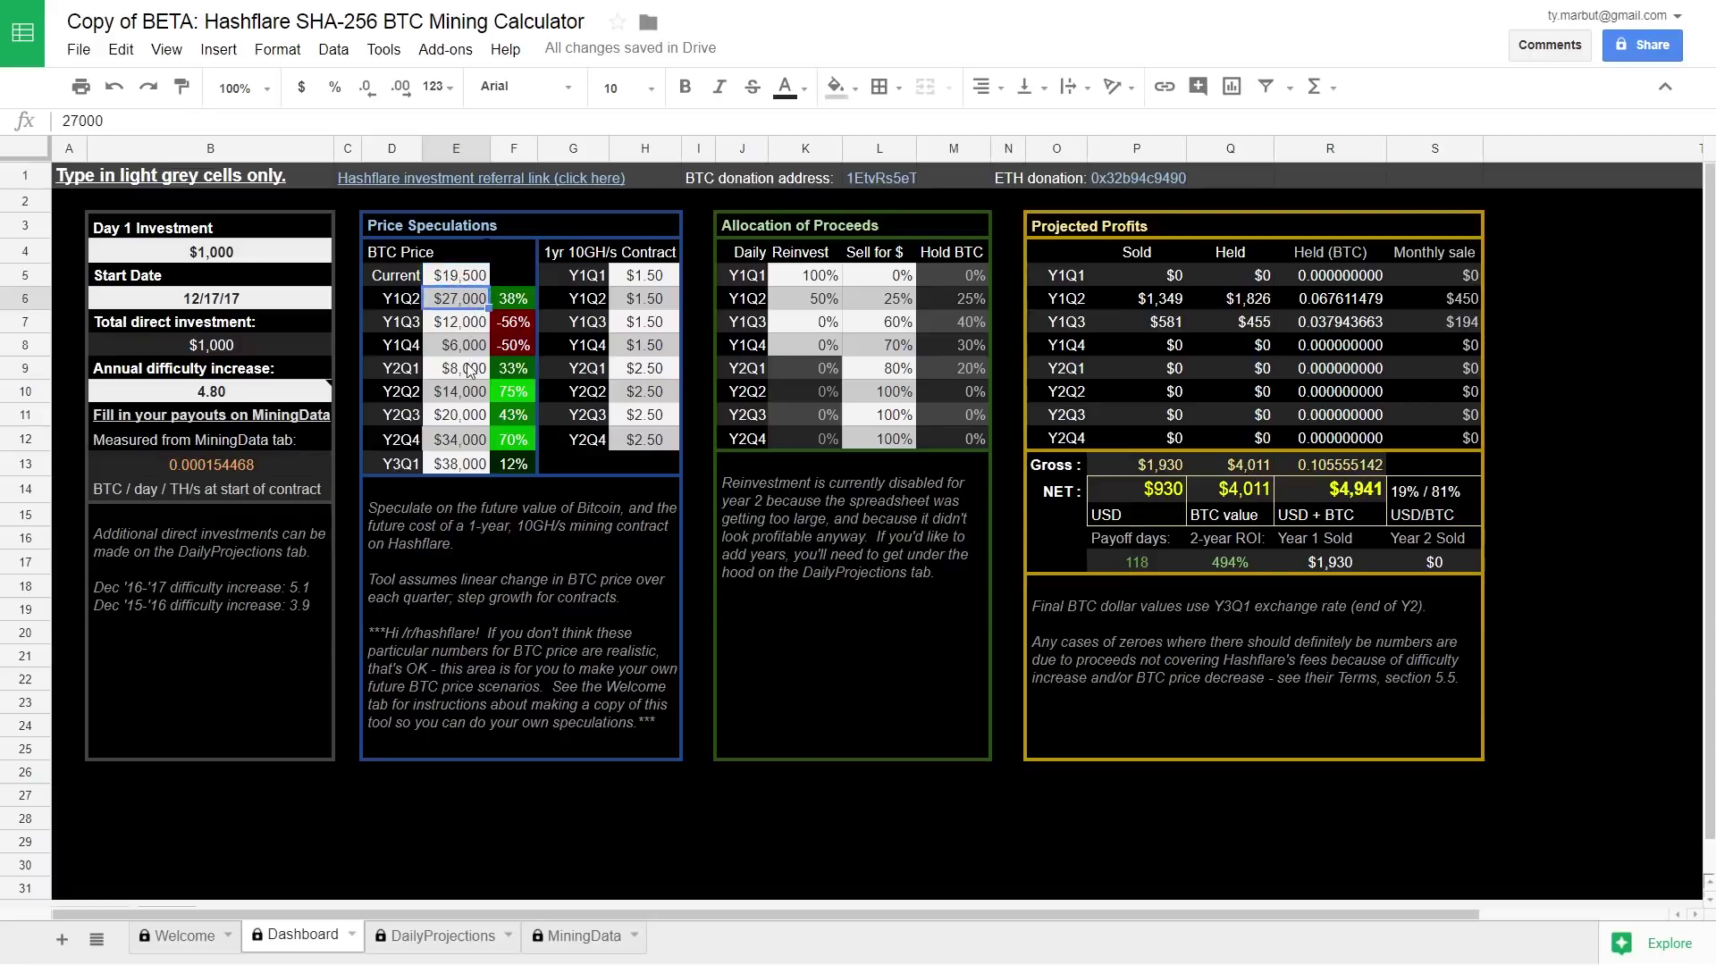
{"action": "left_click", "coordinate": [464, 281]}
{"action": "left_click", "coordinate": [470, 302]}
{"action": "left_click", "coordinate": [482, 350]}
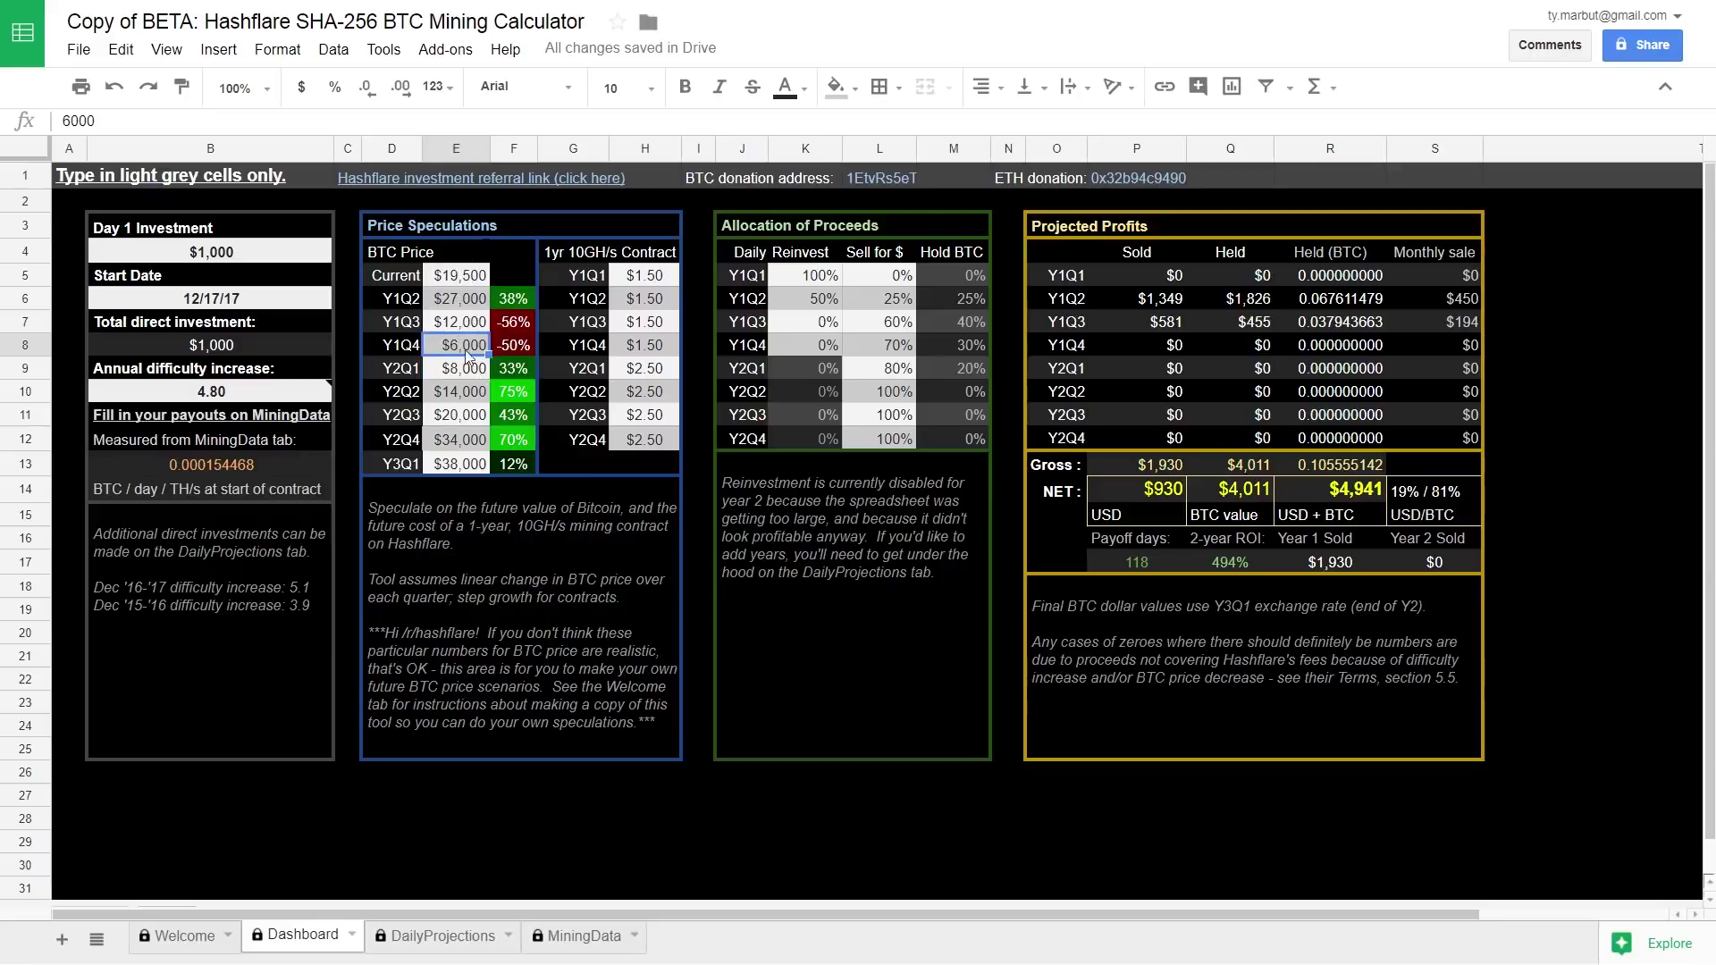
{"action": "key", "text": "Up"}
{"action": "key", "text": "Up"}
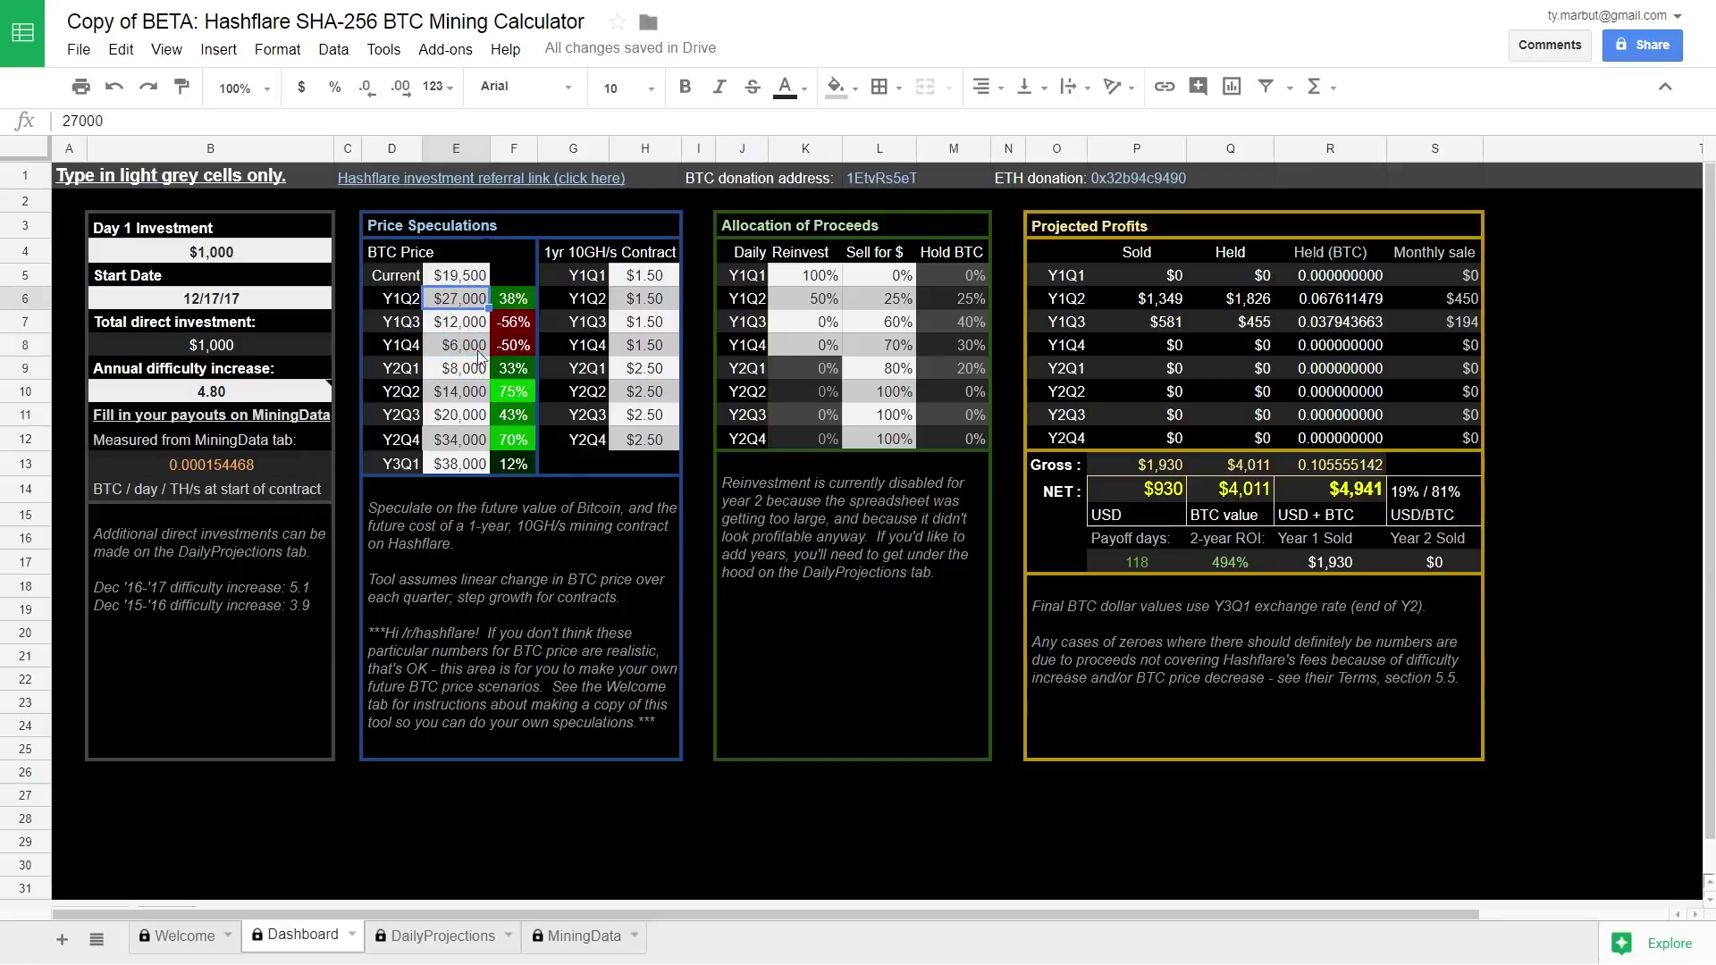
{"action": "left_click", "coordinate": [474, 415]}
{"action": "key", "text": "Down"}
{"action": "key", "text": "Down"}
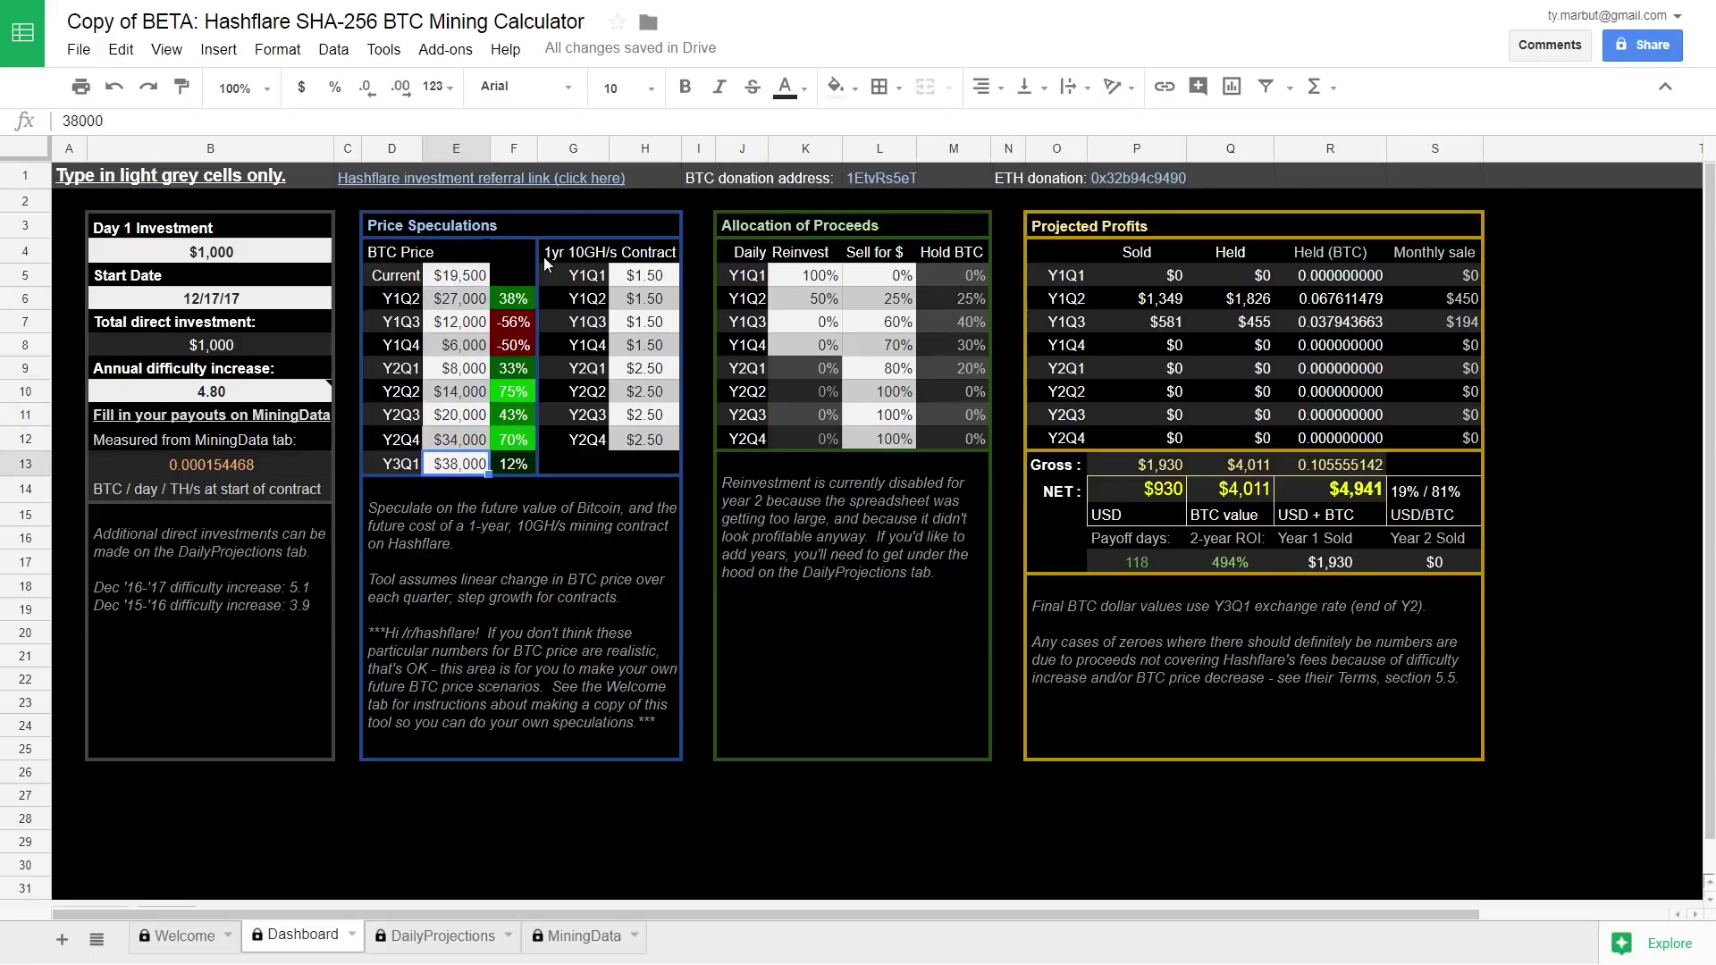
Review the Day 1 investment, total direct investment, additional investments note and start date cells.
{"action": "left_click", "coordinate": [171, 256]}
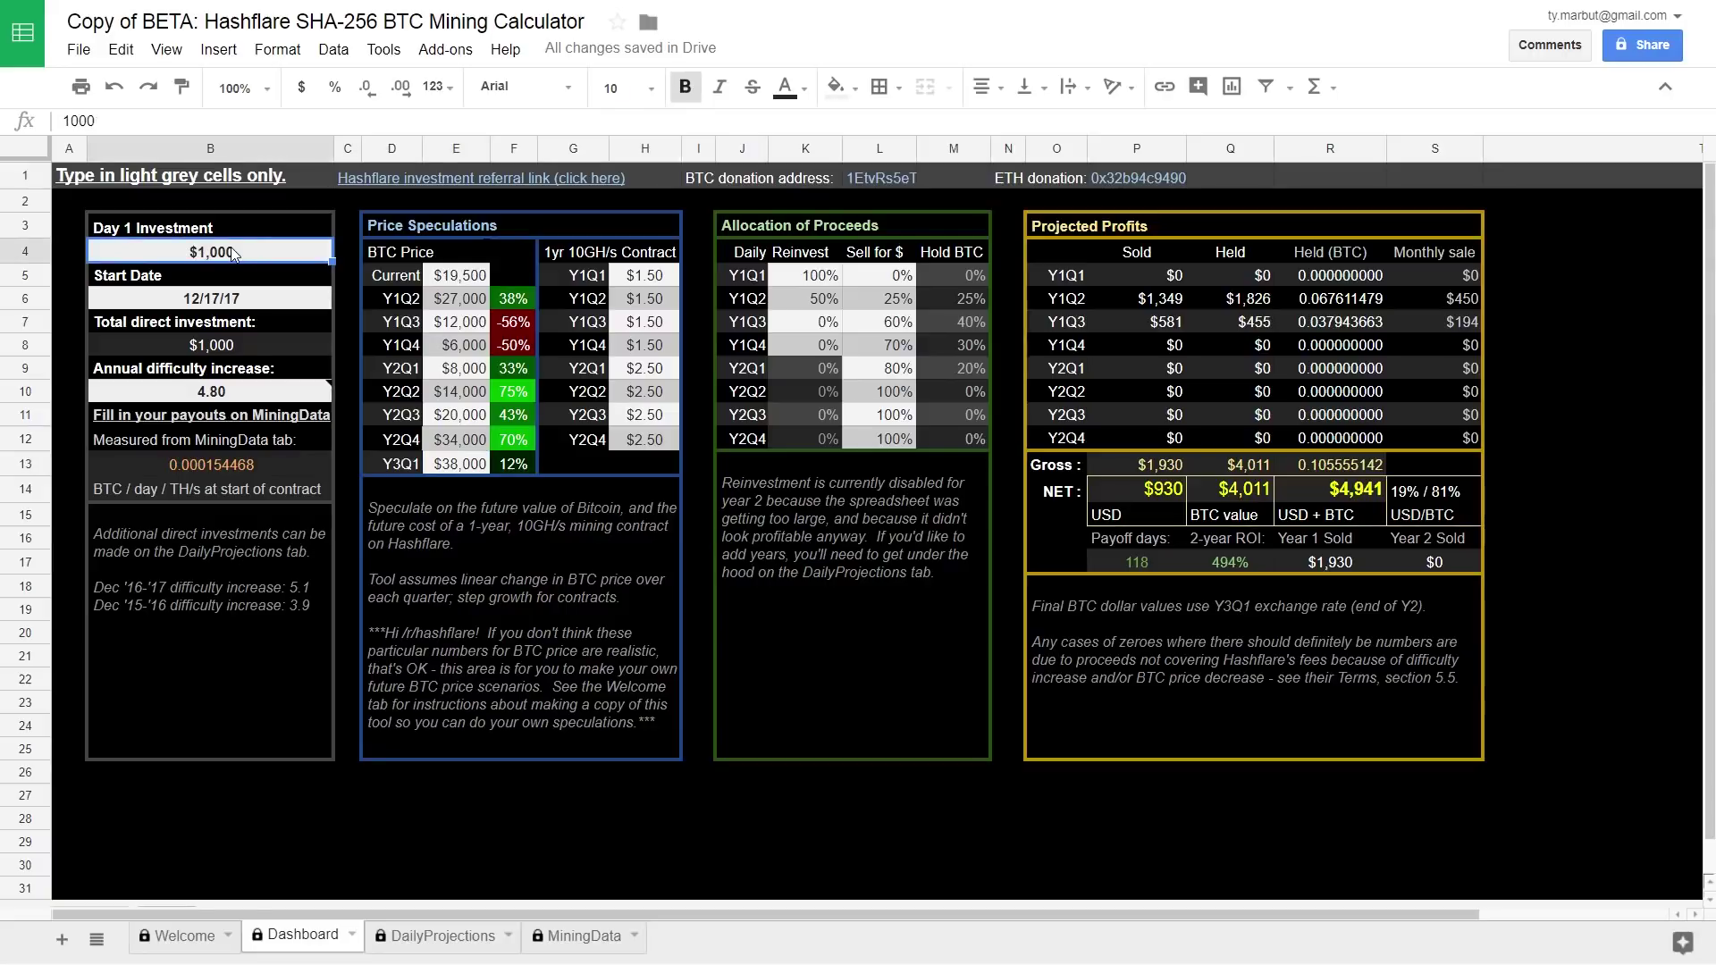
{"action": "left_click", "coordinate": [217, 348]}
{"action": "left_click", "coordinate": [228, 254]}
{"action": "left_click", "coordinate": [211, 683]}
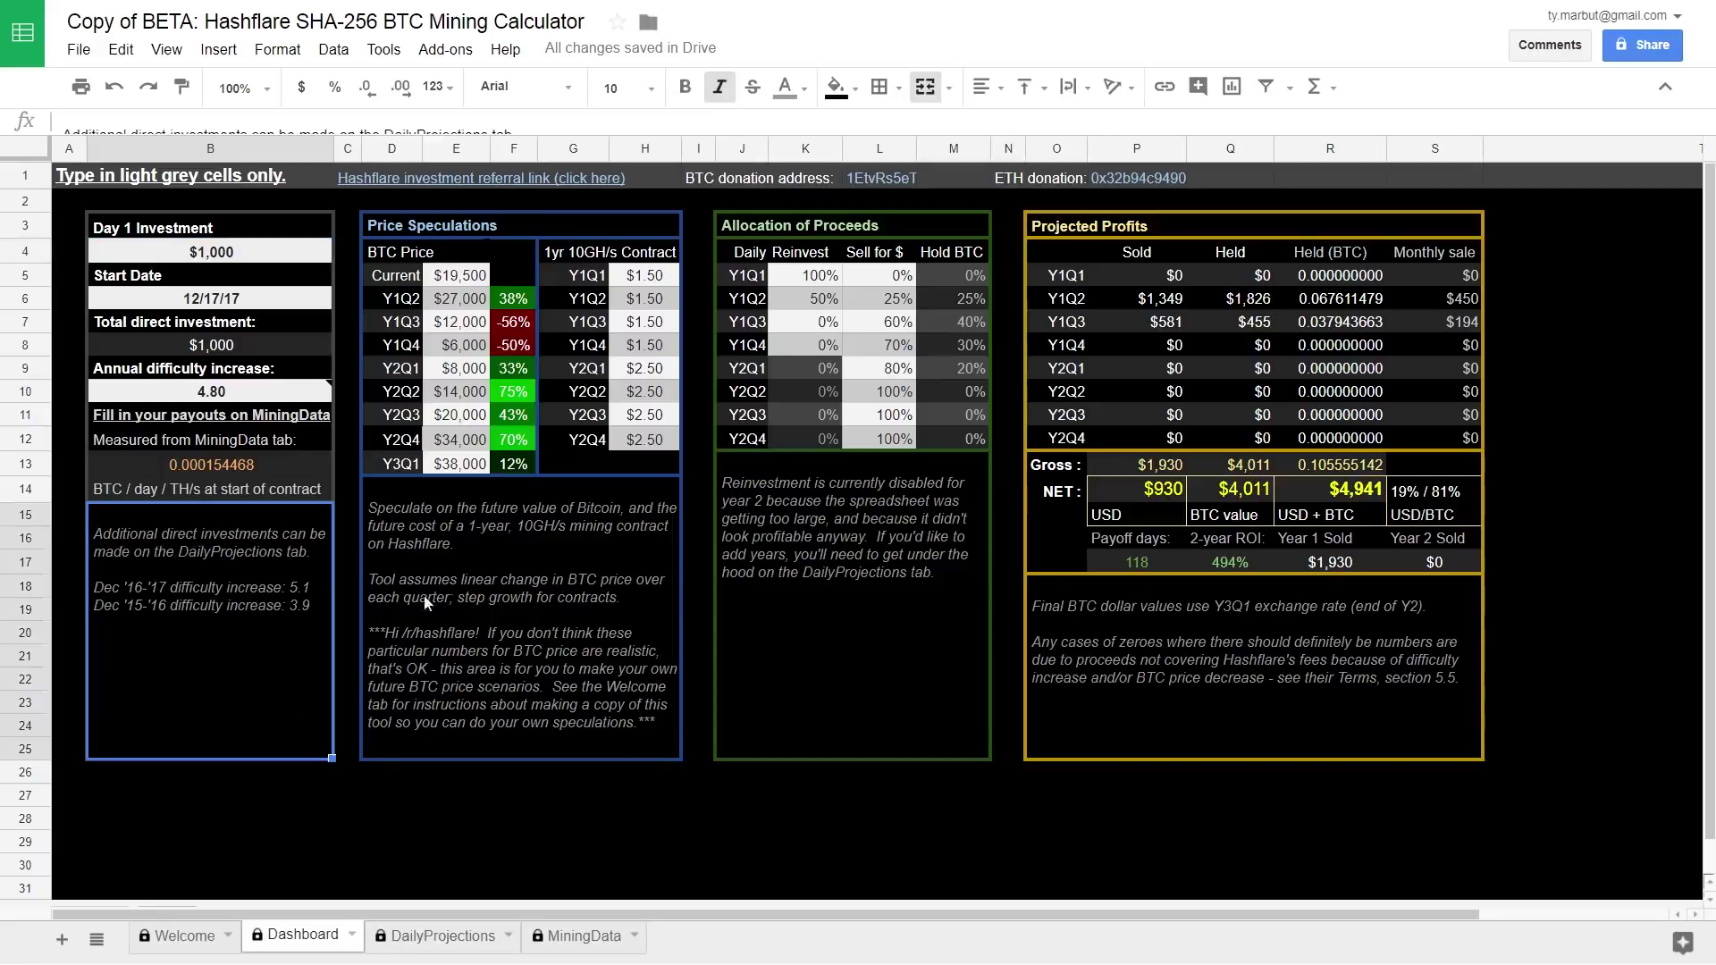
{"action": "left_click", "coordinate": [250, 297]}
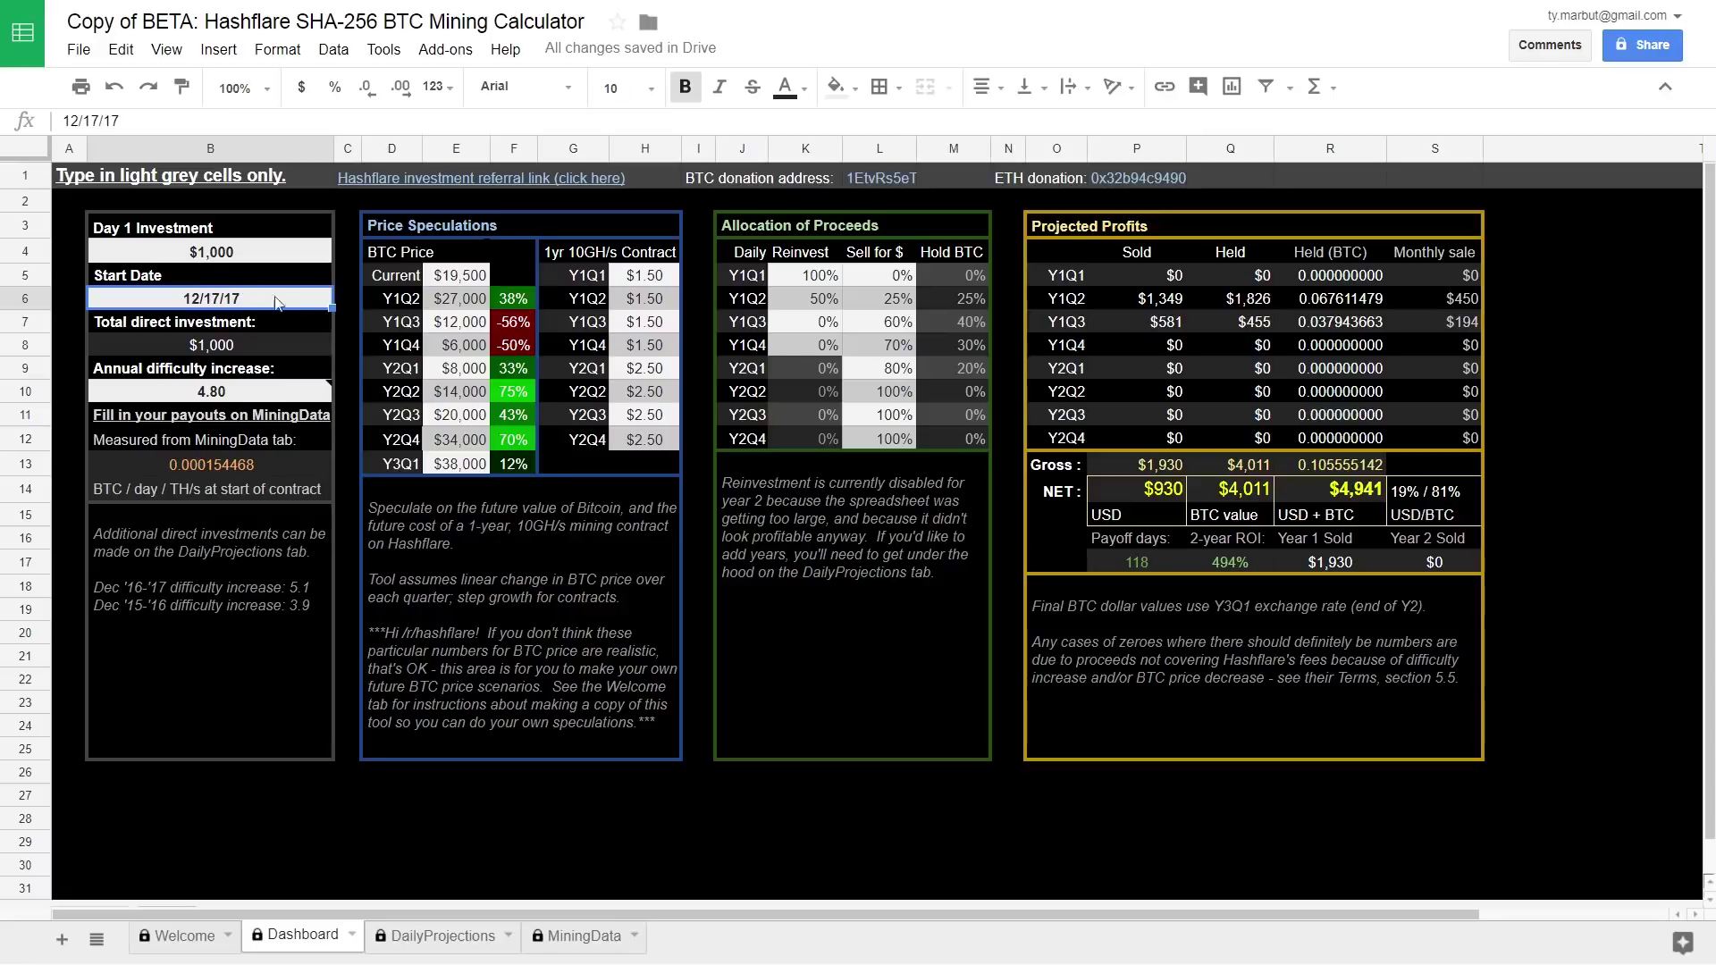
Examine the annual difficulty increase input, its explanatory note, its label link and the past years' difficulty figures.
{"action": "left_click", "coordinate": [187, 399]}
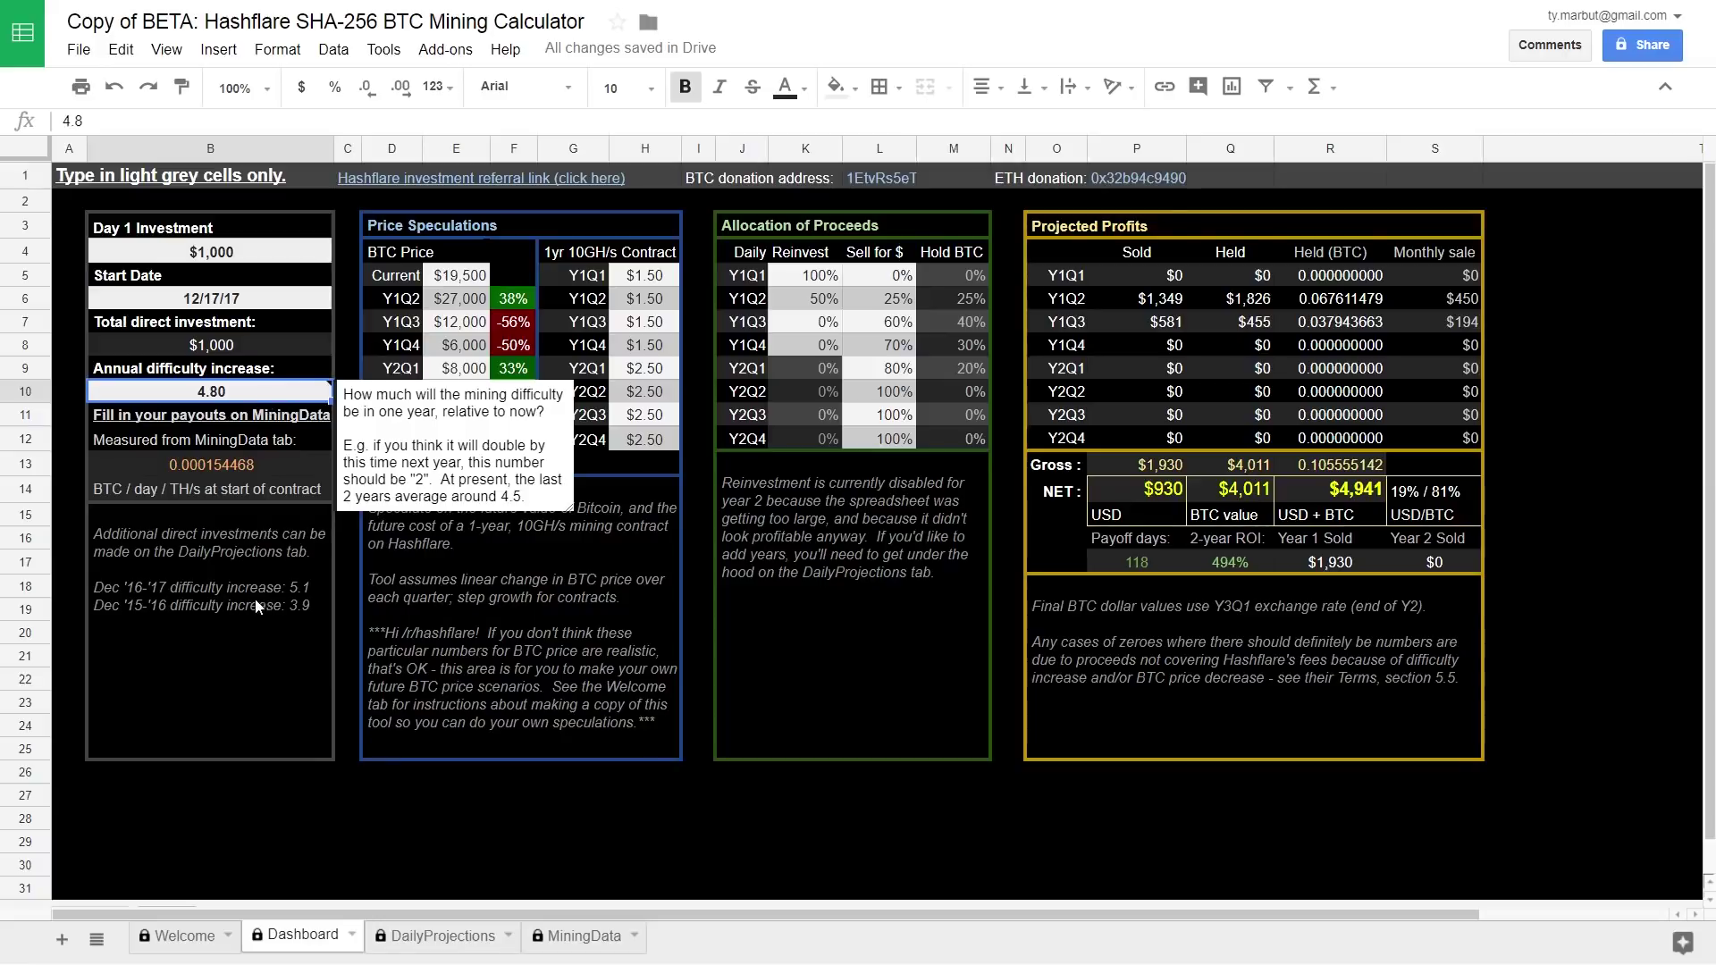
{"action": "left_click", "coordinate": [279, 604]}
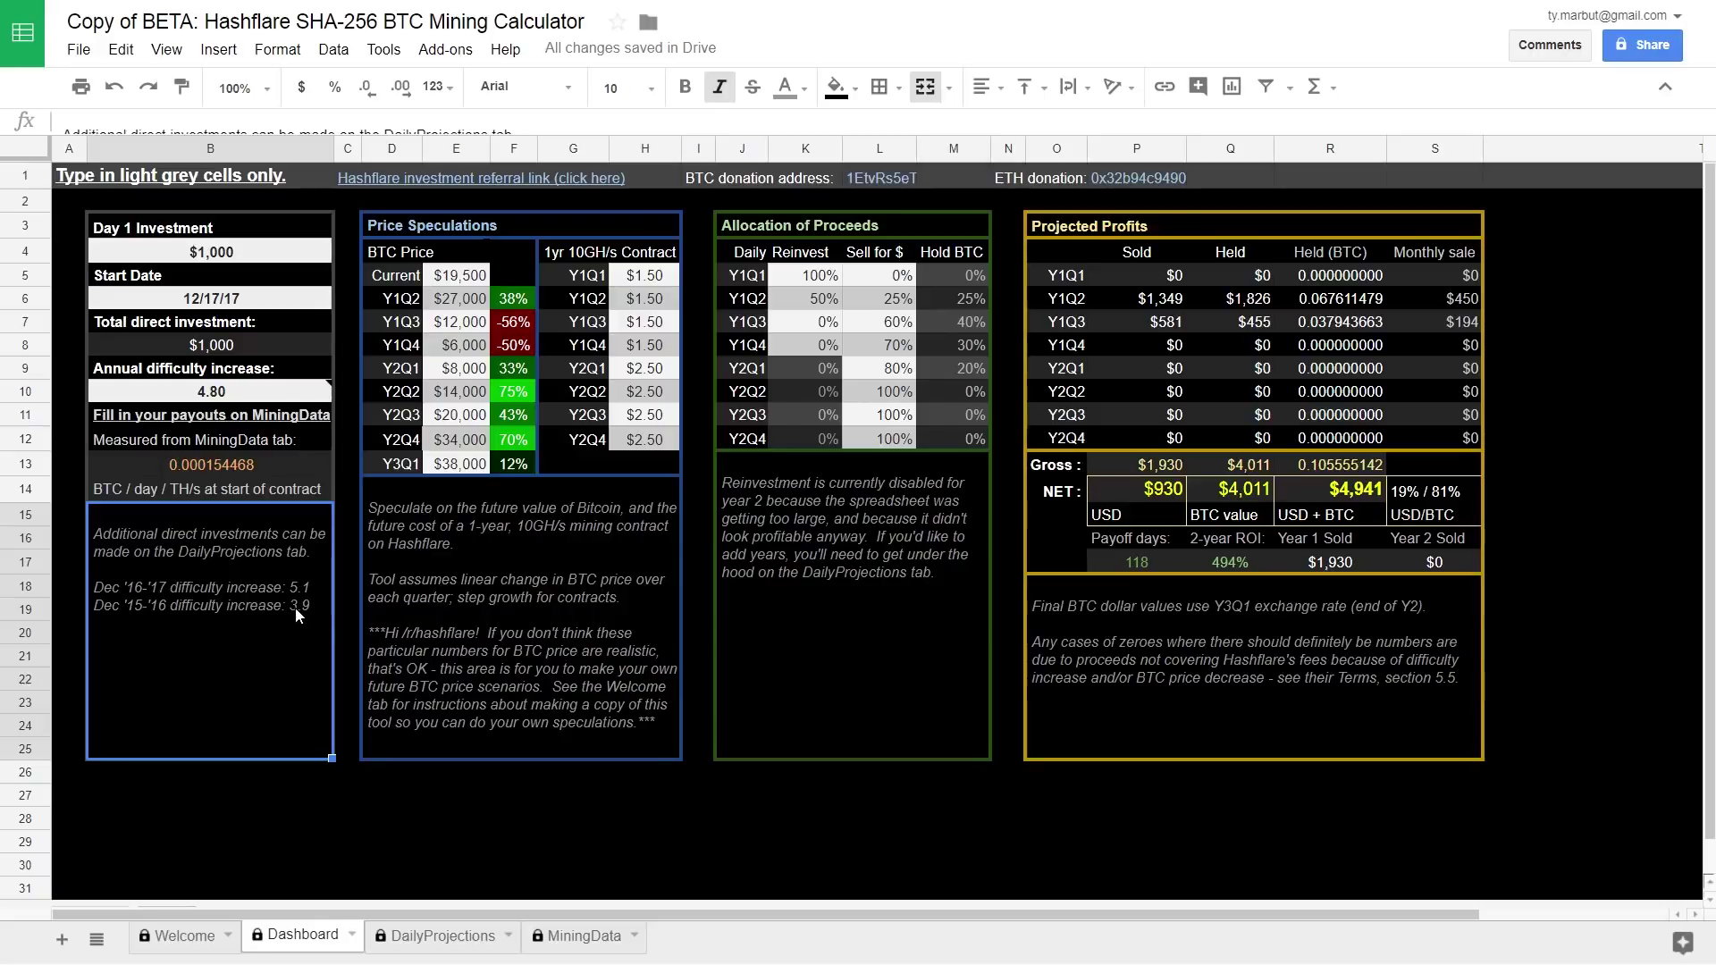
{"action": "left_click", "coordinate": [244, 380]}
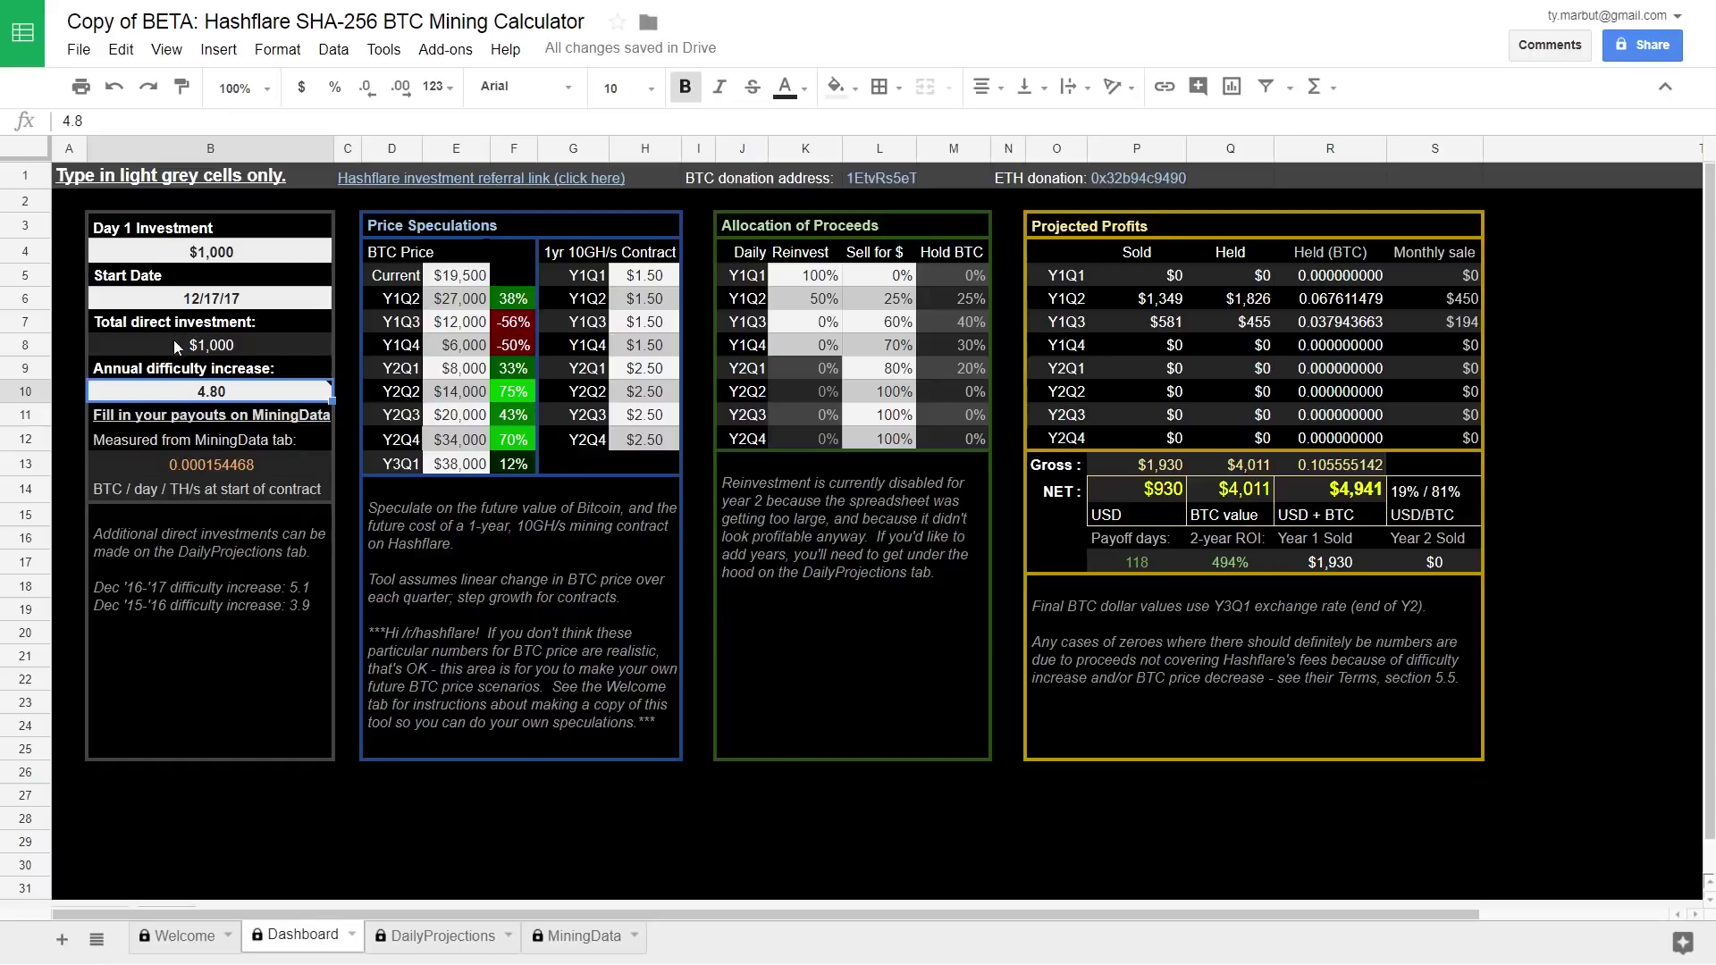
{"action": "mouse_move", "coordinate": [207, 397]}
{"action": "mouse_move", "coordinate": [308, 385]}
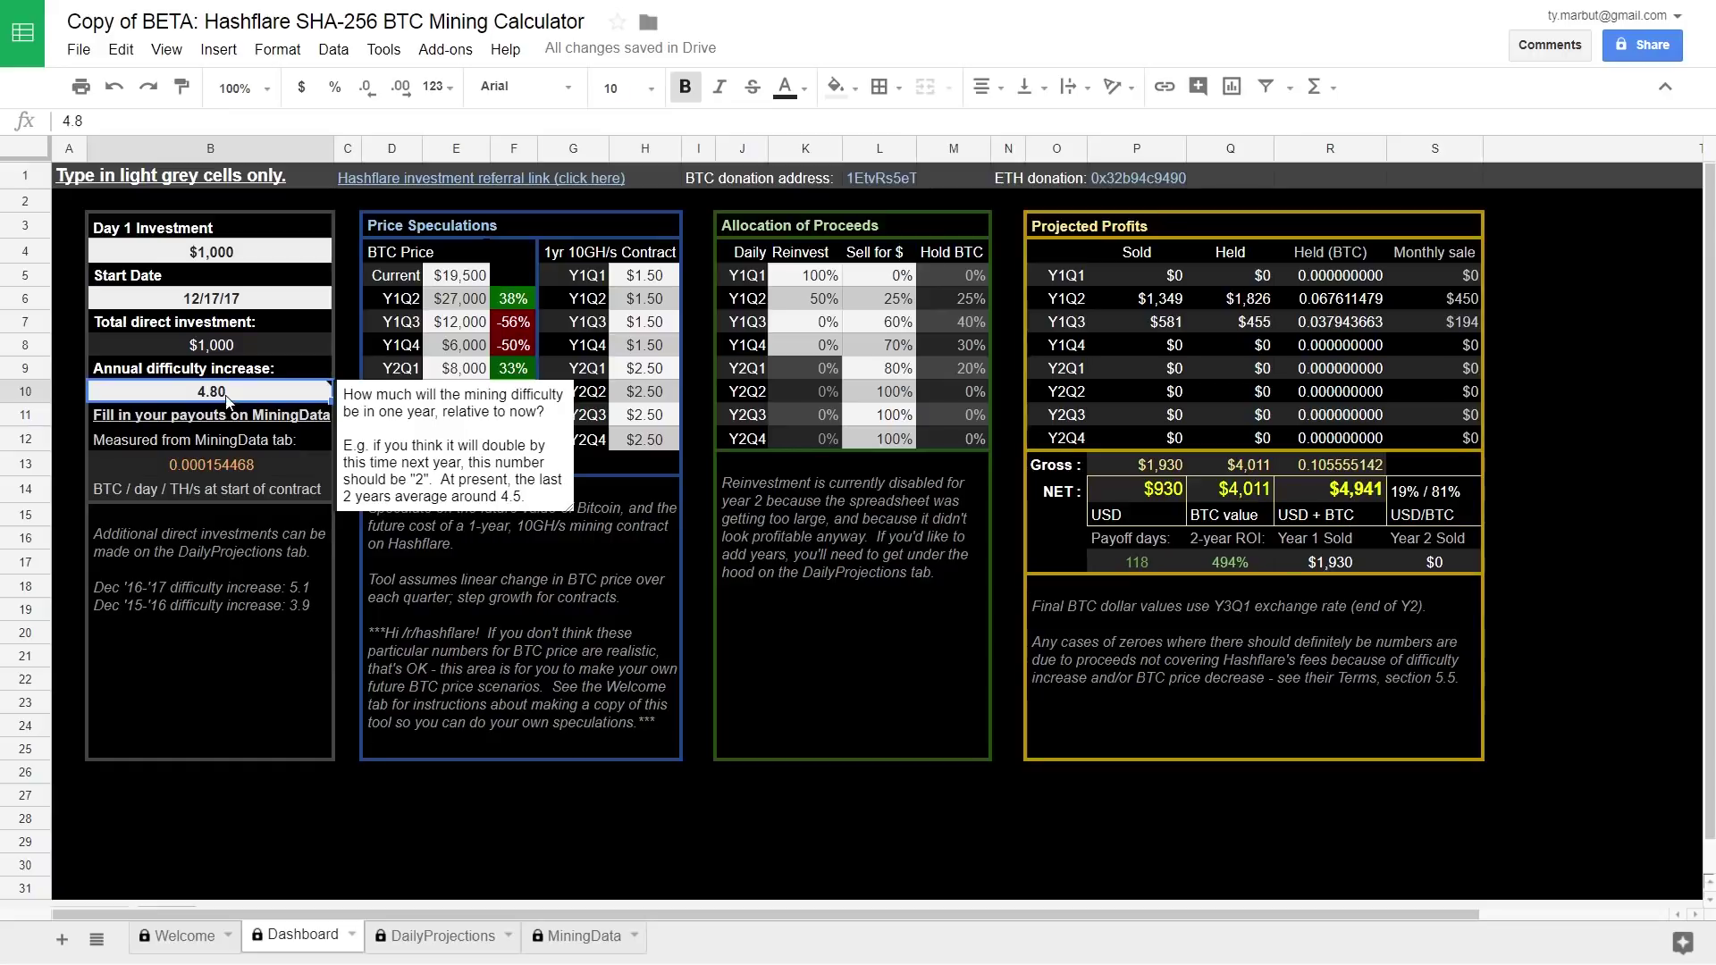
{"action": "left_click", "coordinate": [248, 374]}
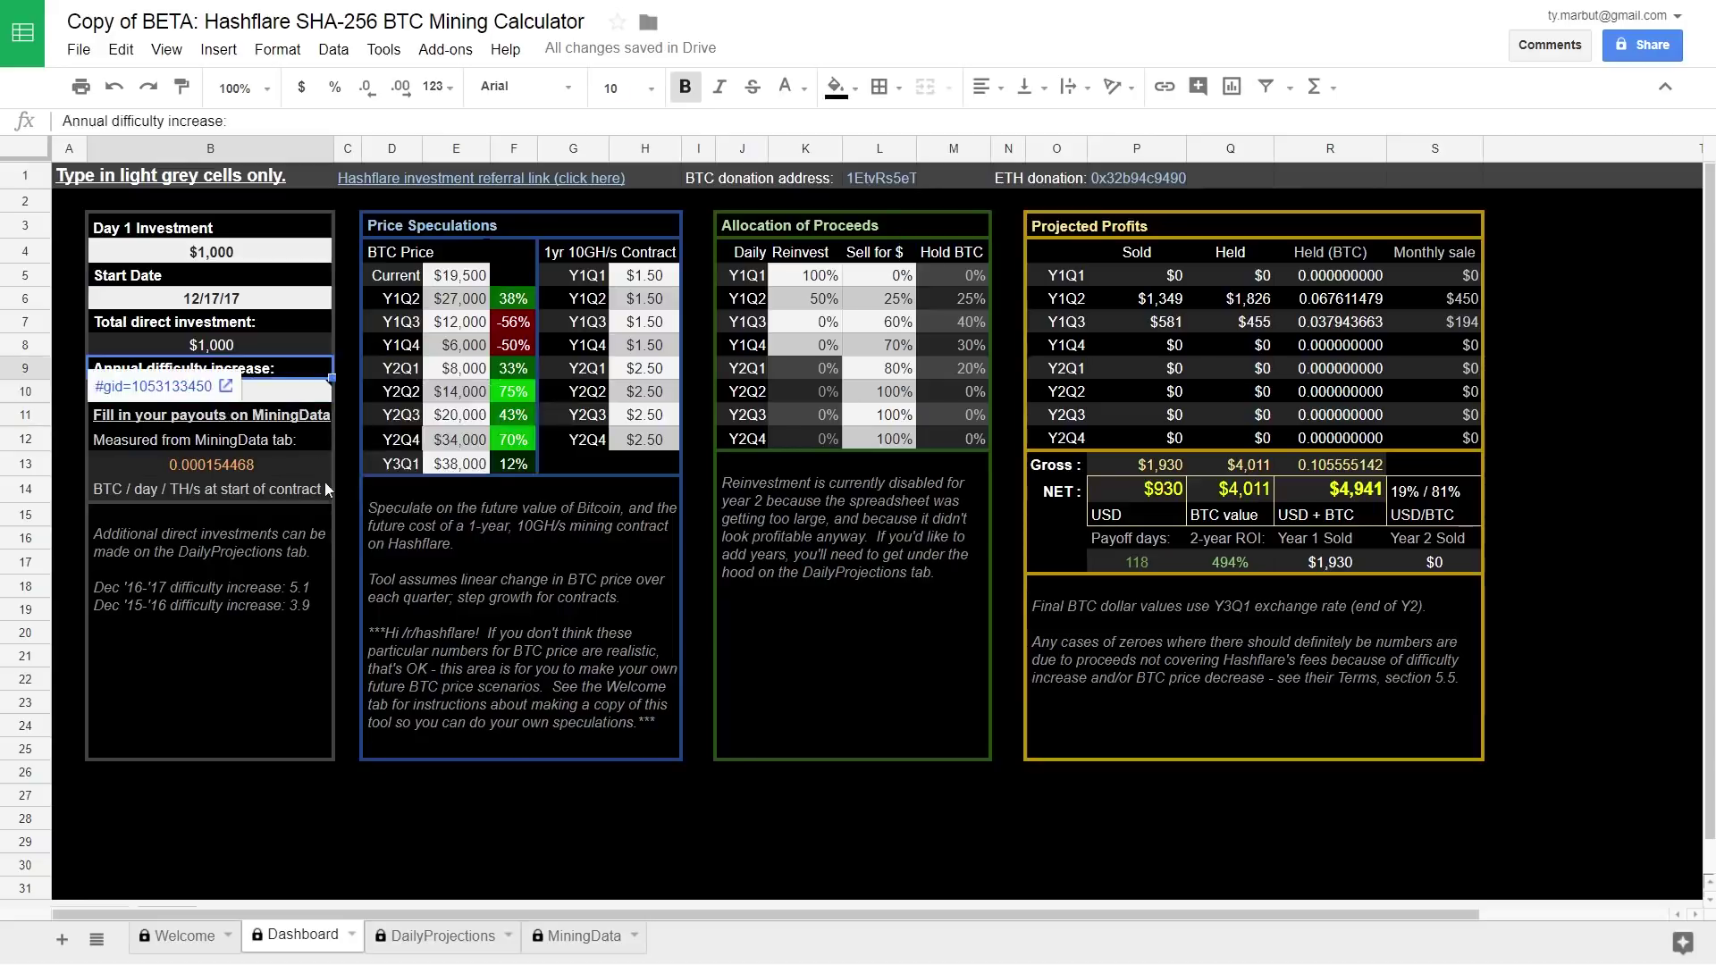
{"action": "left_click", "coordinate": [350, 464]}
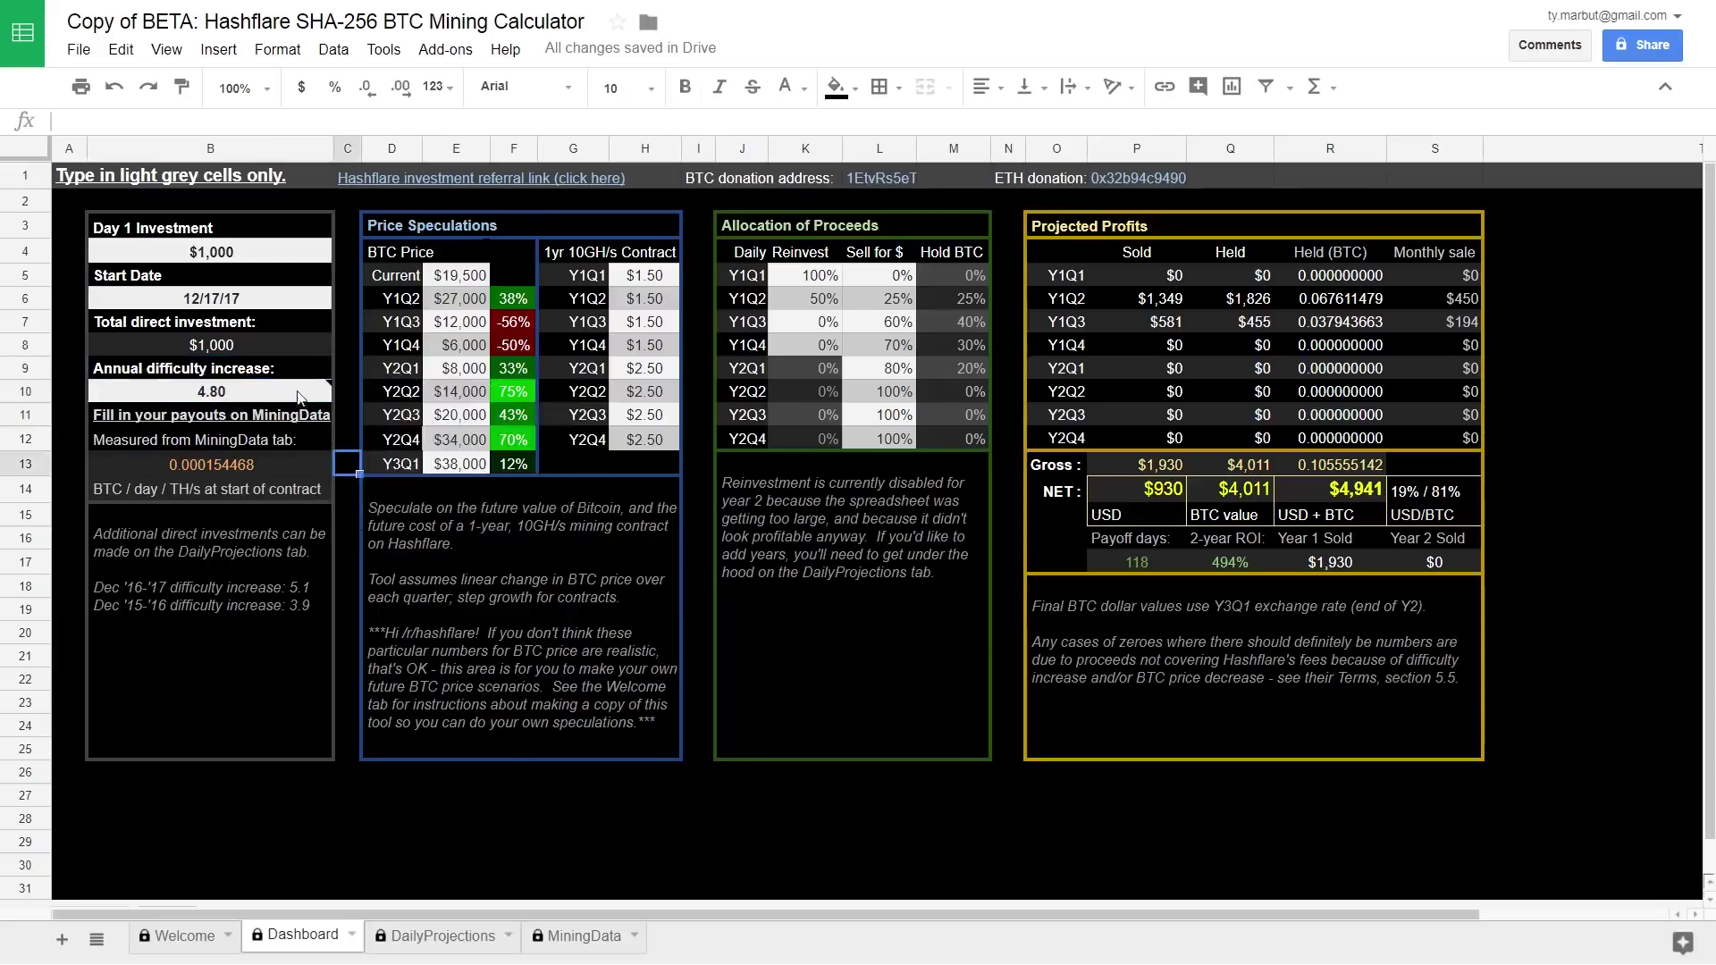
{"action": "mouse_move", "coordinate": [211, 394]}
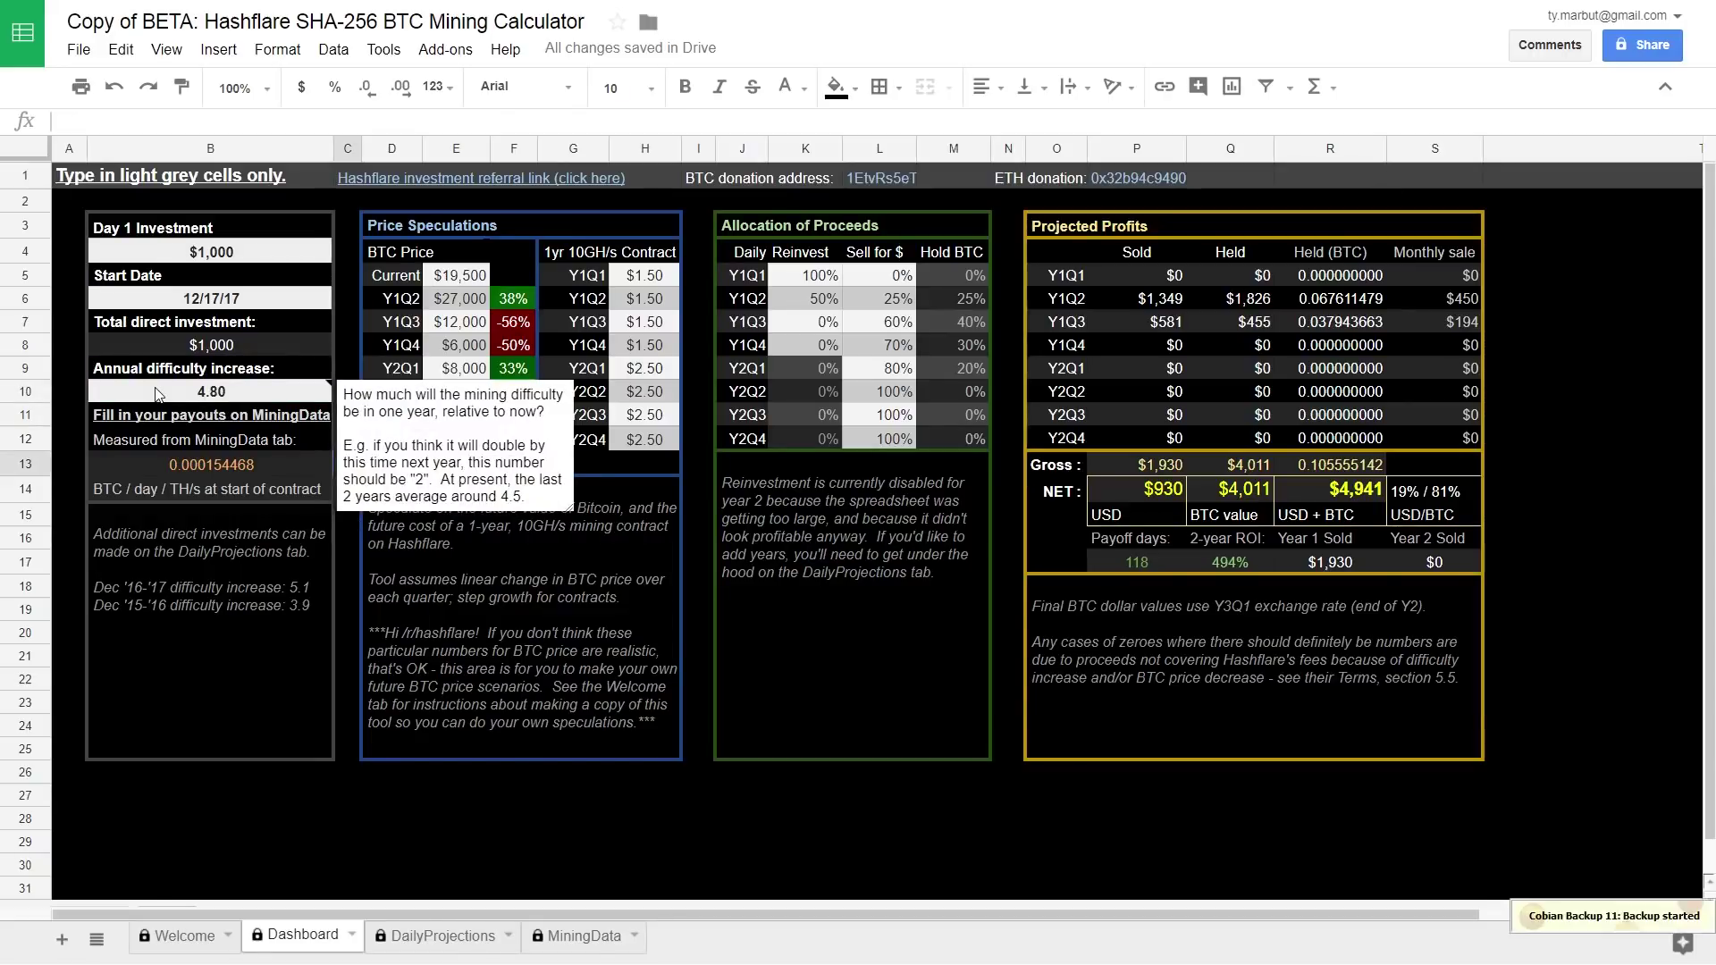
Set the speculated BTC price to 31000 for Y1Q2 and 13000 for Y1Q3.
{"action": "left_click", "coordinate": [390, 261]}
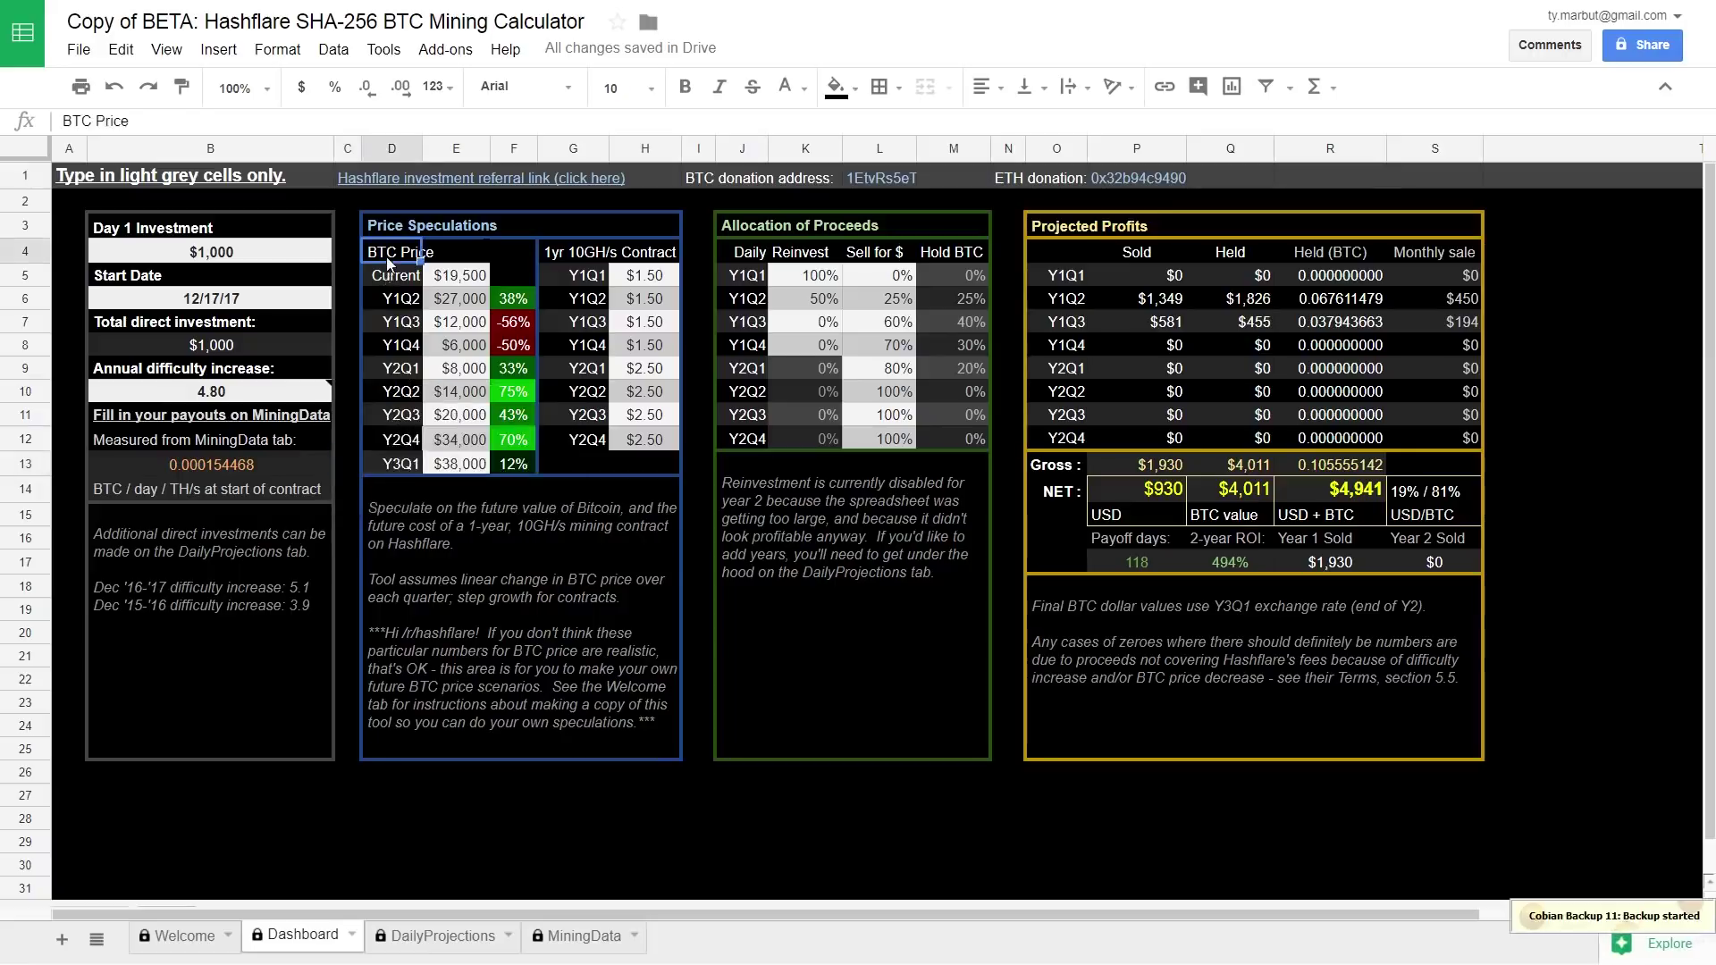
{"action": "left_click", "coordinate": [460, 303]}
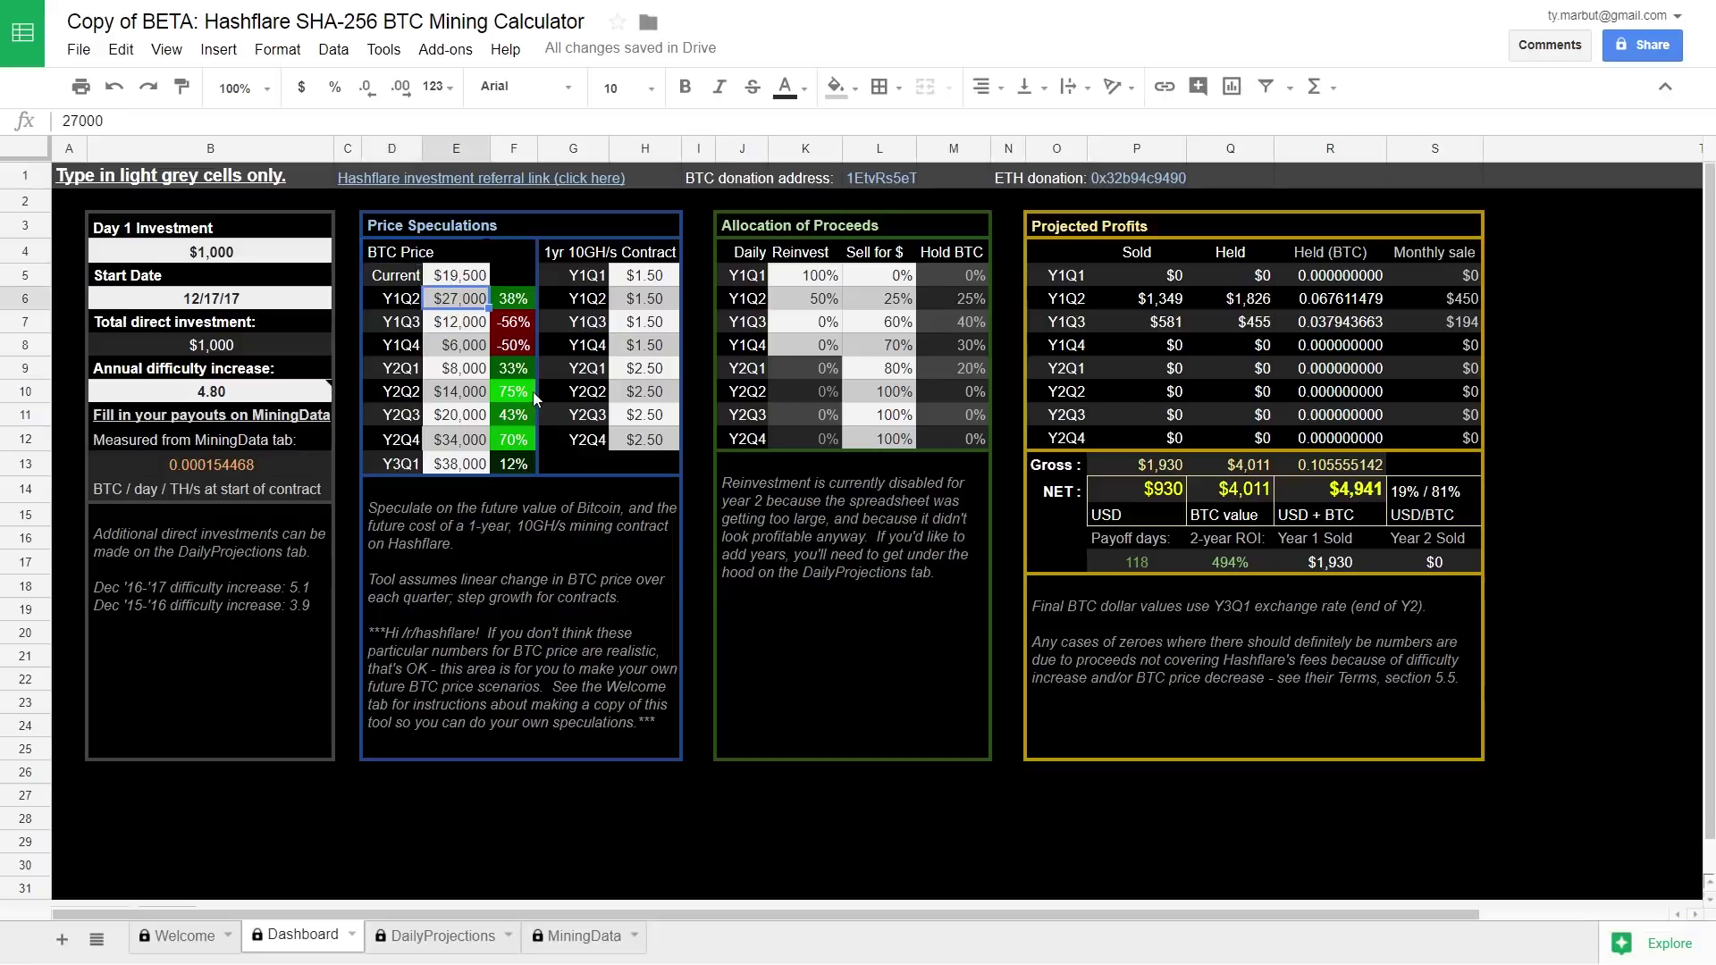
{"action": "type", "text": "31000"}
{"action": "key", "text": "Return"}
{"action": "type", "text": "13000"}
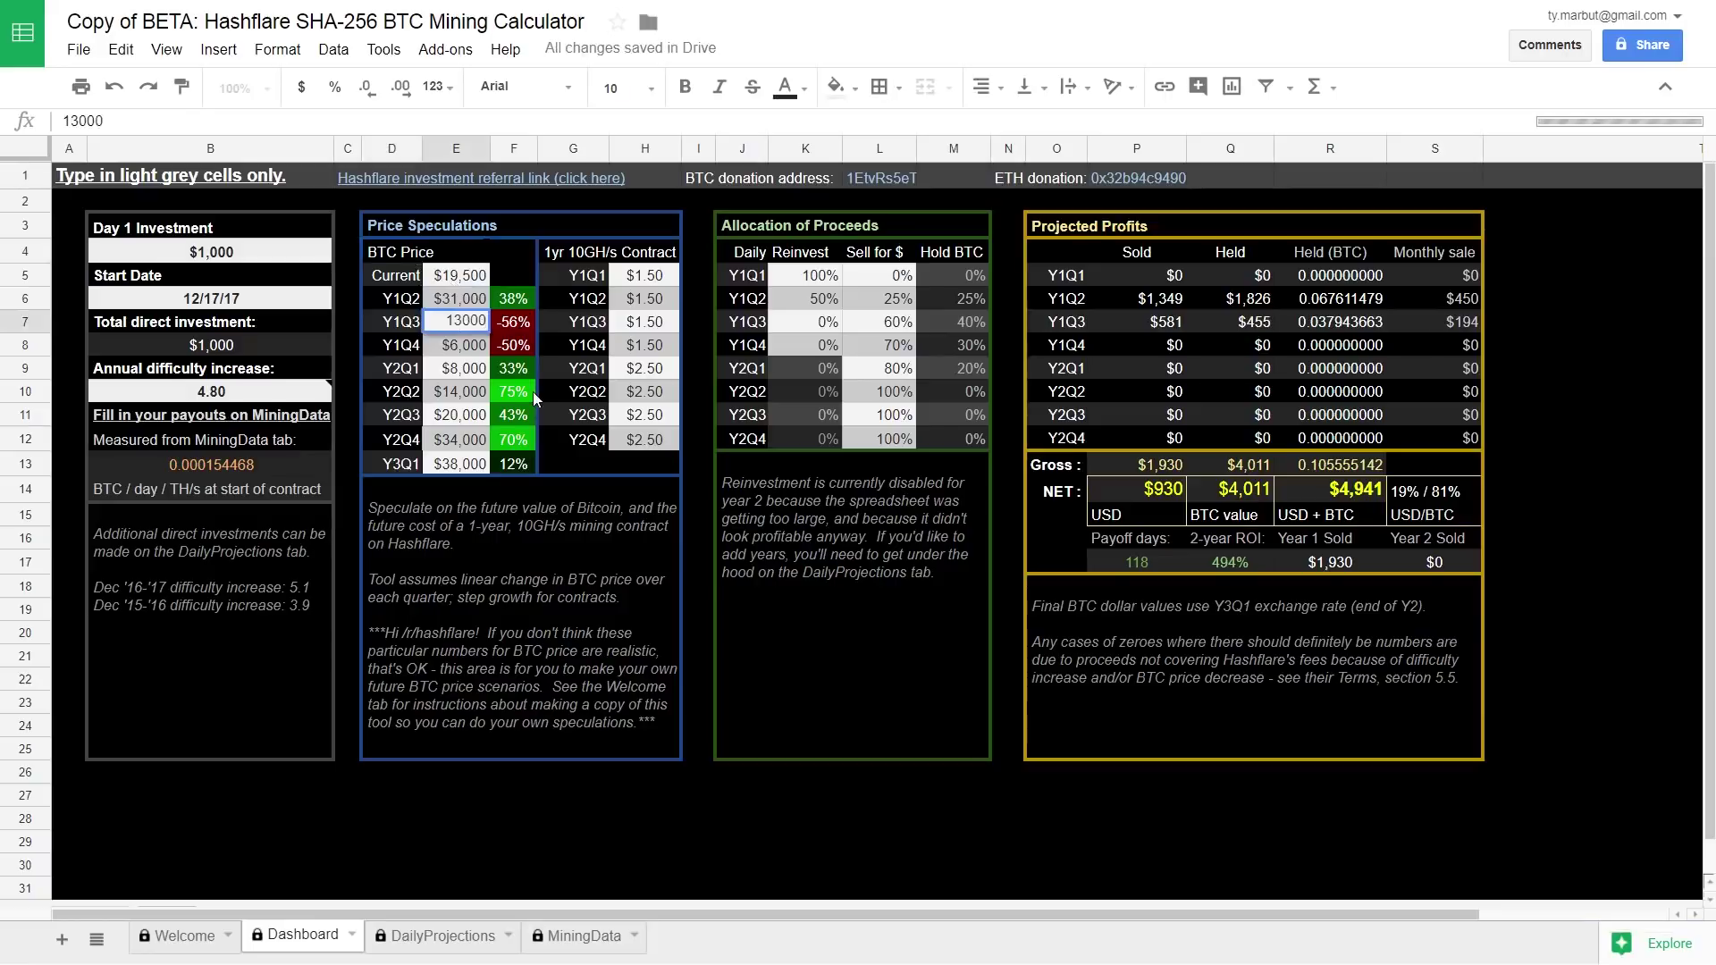
{"action": "key", "text": "Return"}
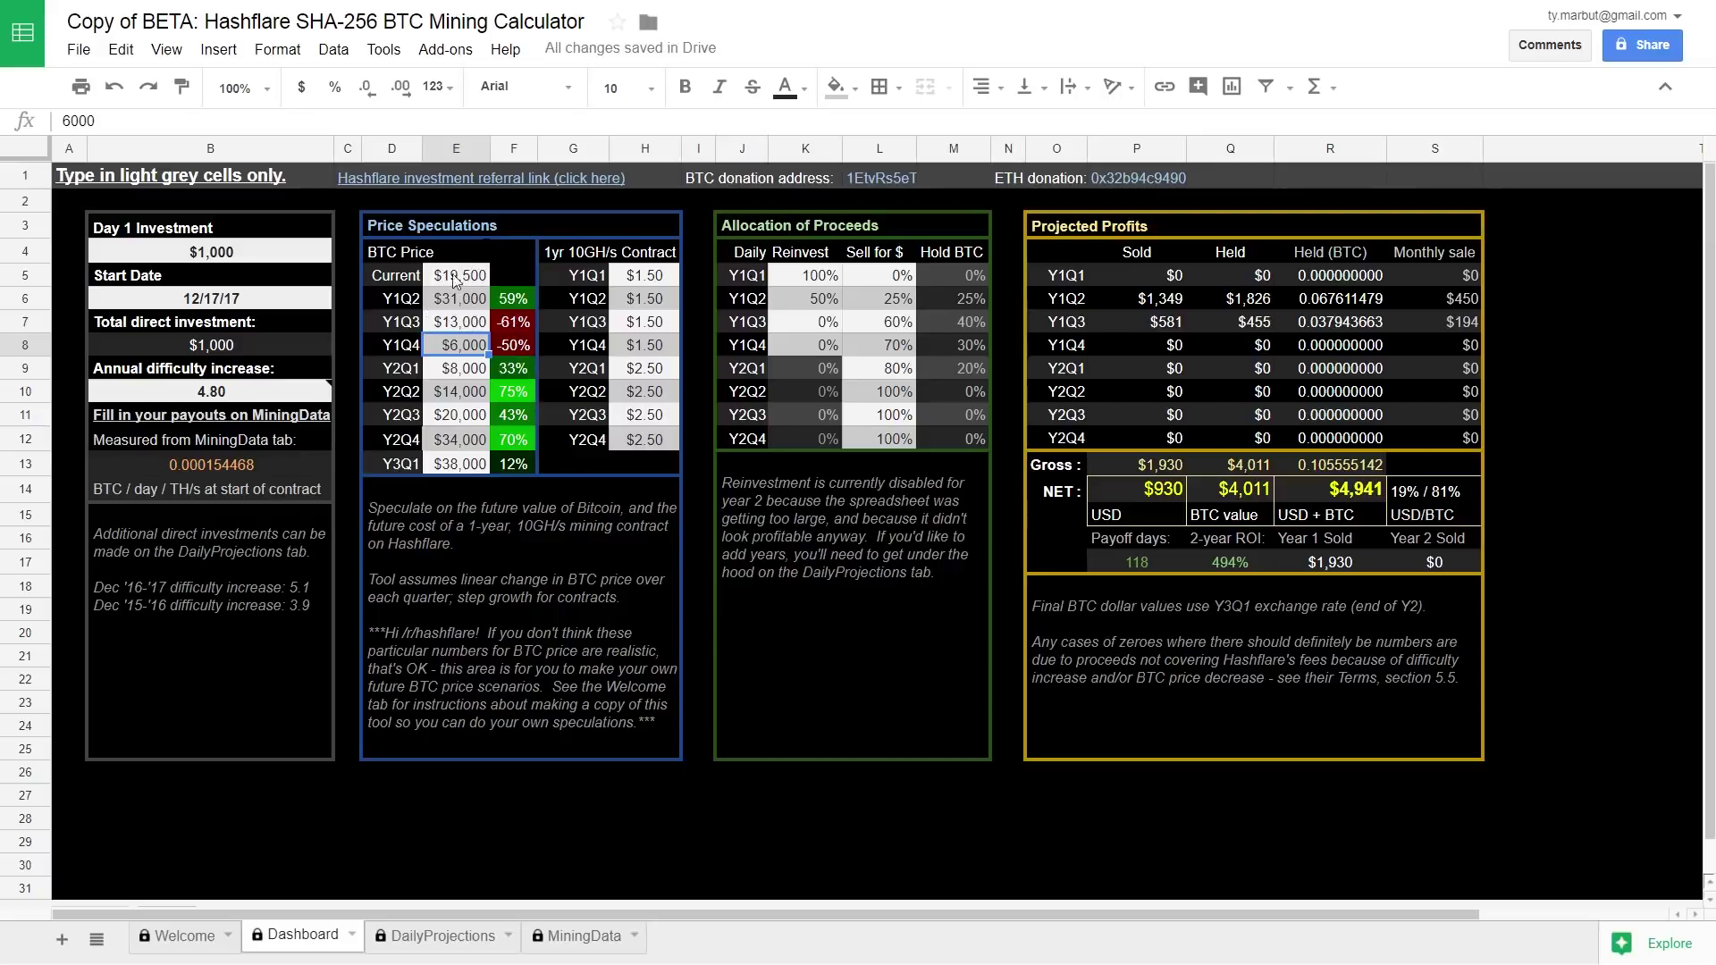
Check the net profit, payoff days, 2-year ROI and Year 1 Sold results under Projected Profits.
{"action": "left_click", "coordinate": [1338, 493]}
{"action": "left_click", "coordinate": [1153, 558]}
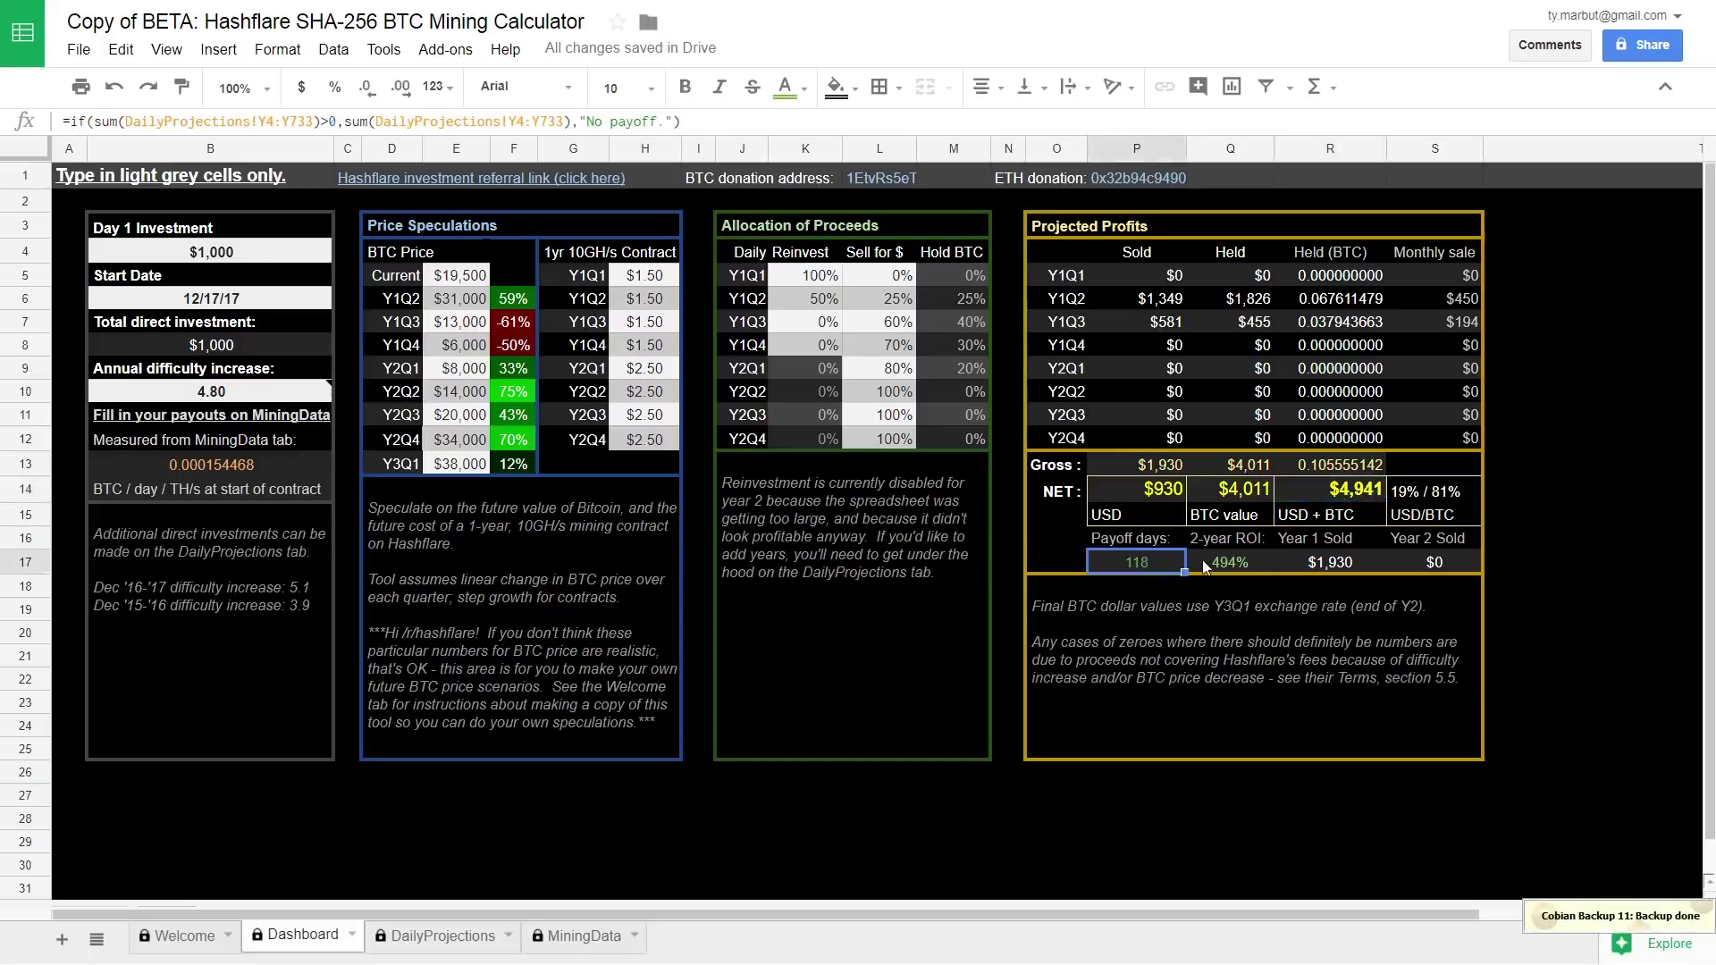
{"action": "left_click", "coordinate": [1245, 558]}
{"action": "left_click", "coordinate": [1329, 556]}
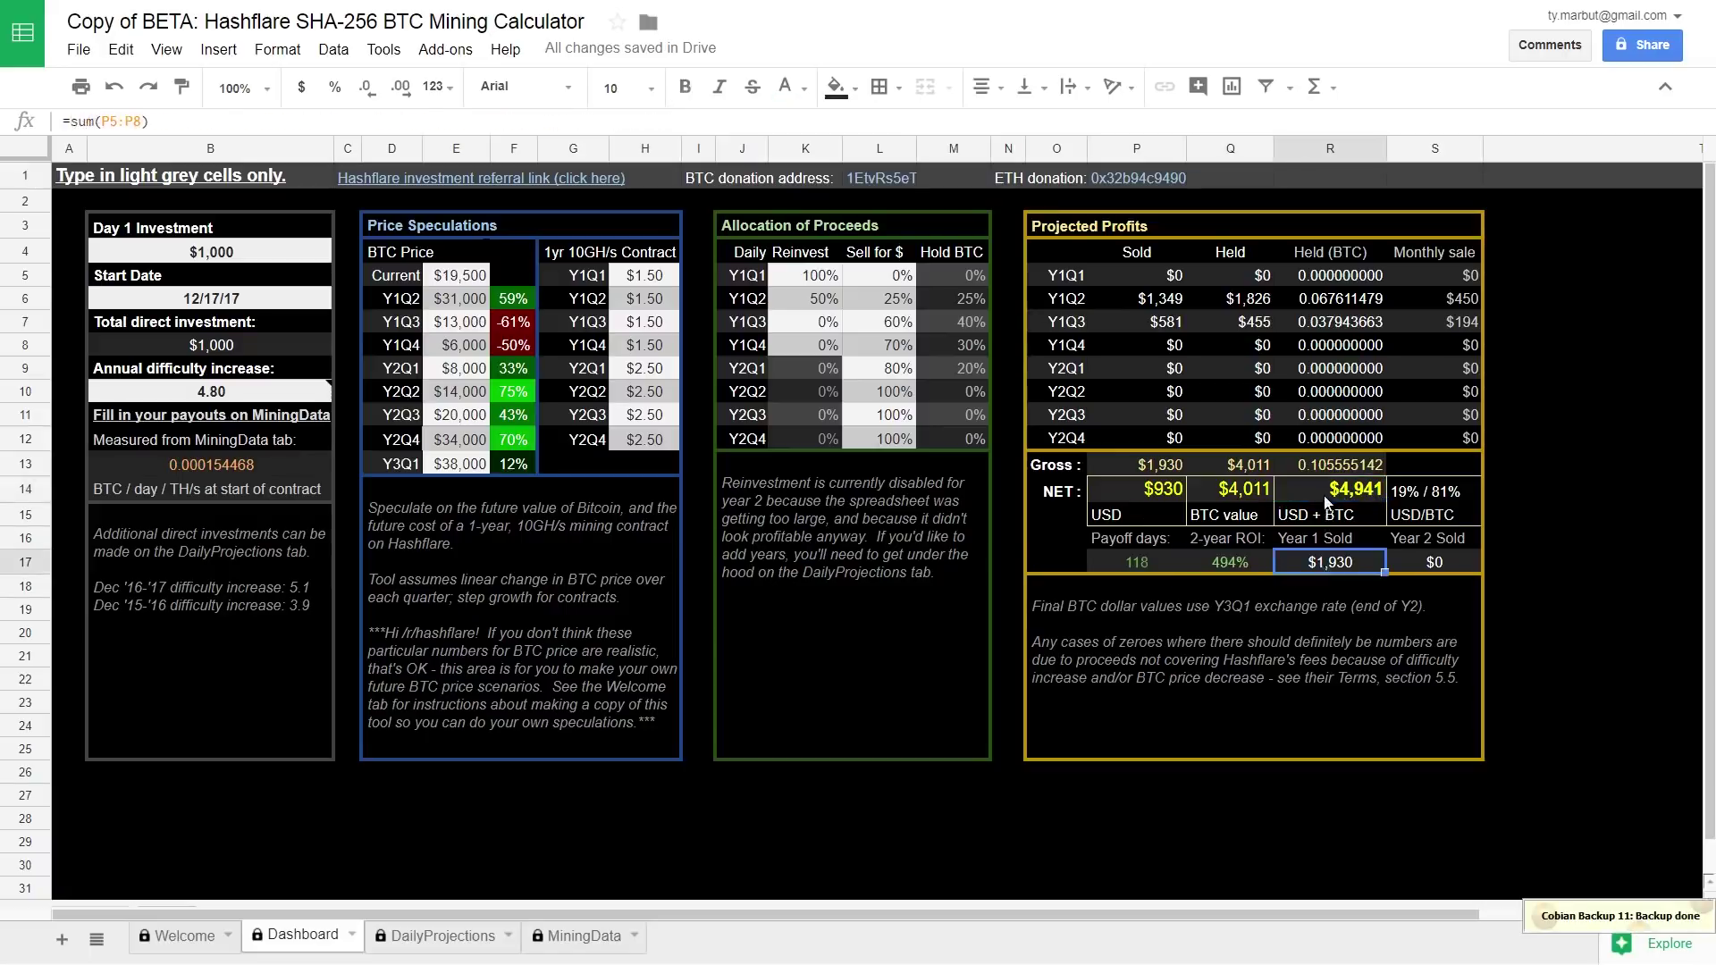
{"action": "left_click", "coordinate": [1328, 497]}
{"action": "left_click", "coordinate": [1154, 493]}
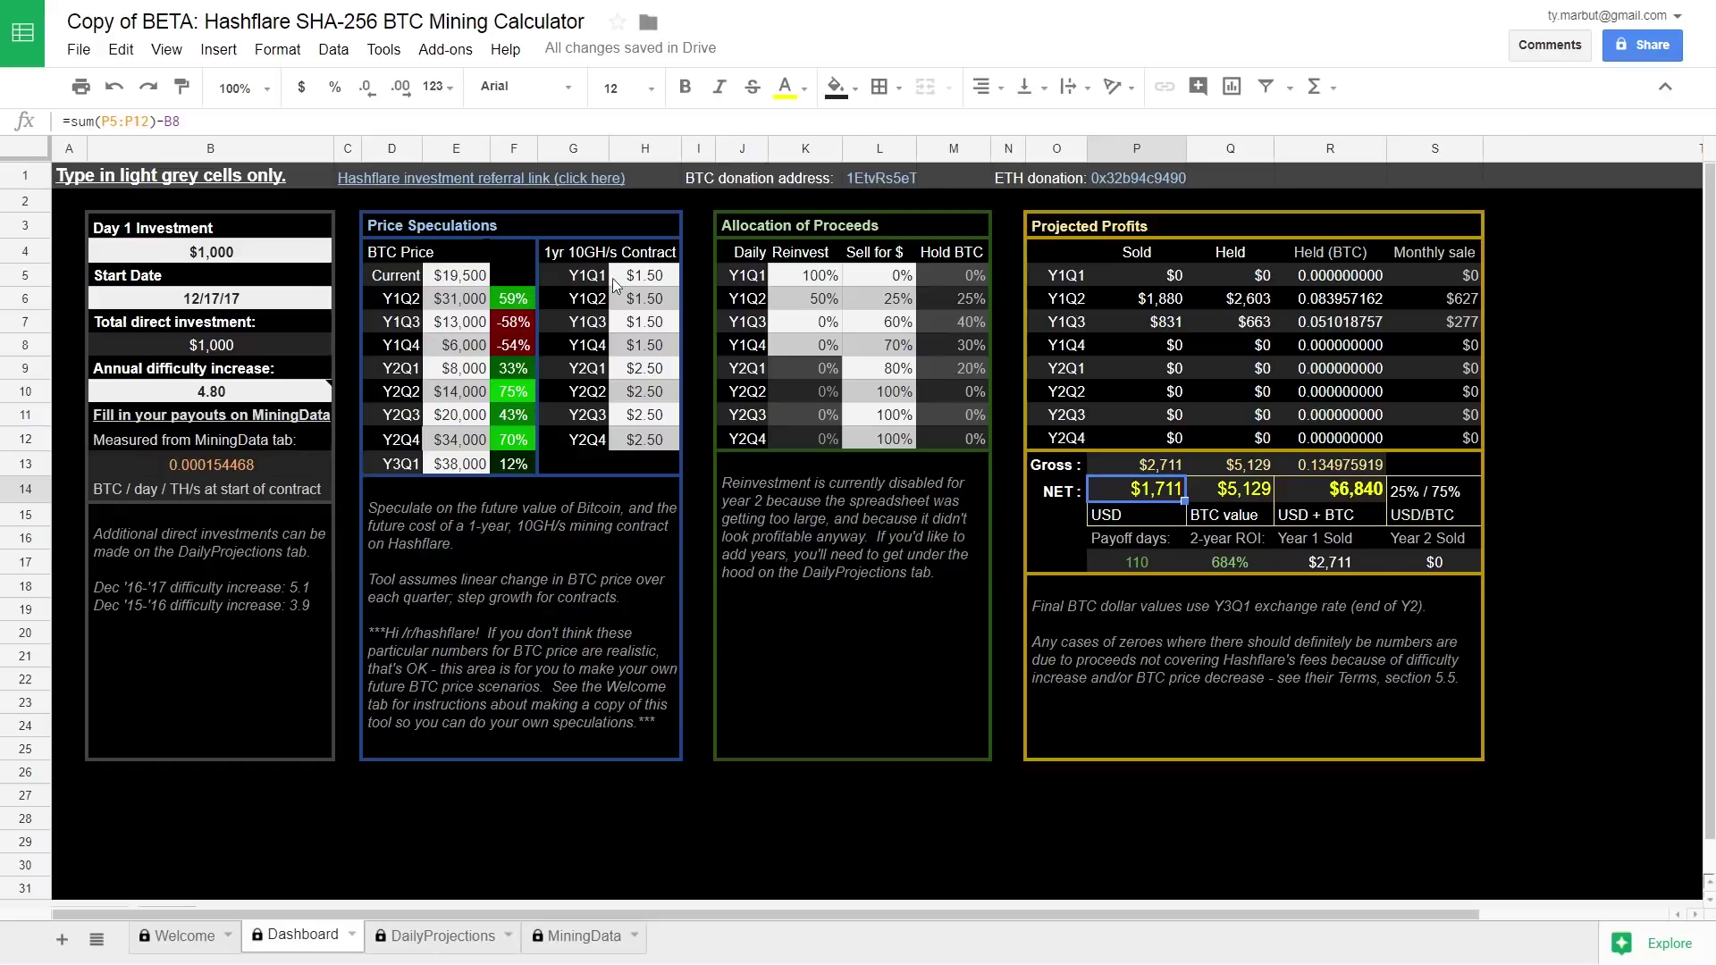
Review the 1yr 10GH/s Contract heading and the BTC price speculations for Y2Q1 and Y3Q1.
{"action": "left_click", "coordinate": [572, 253]}
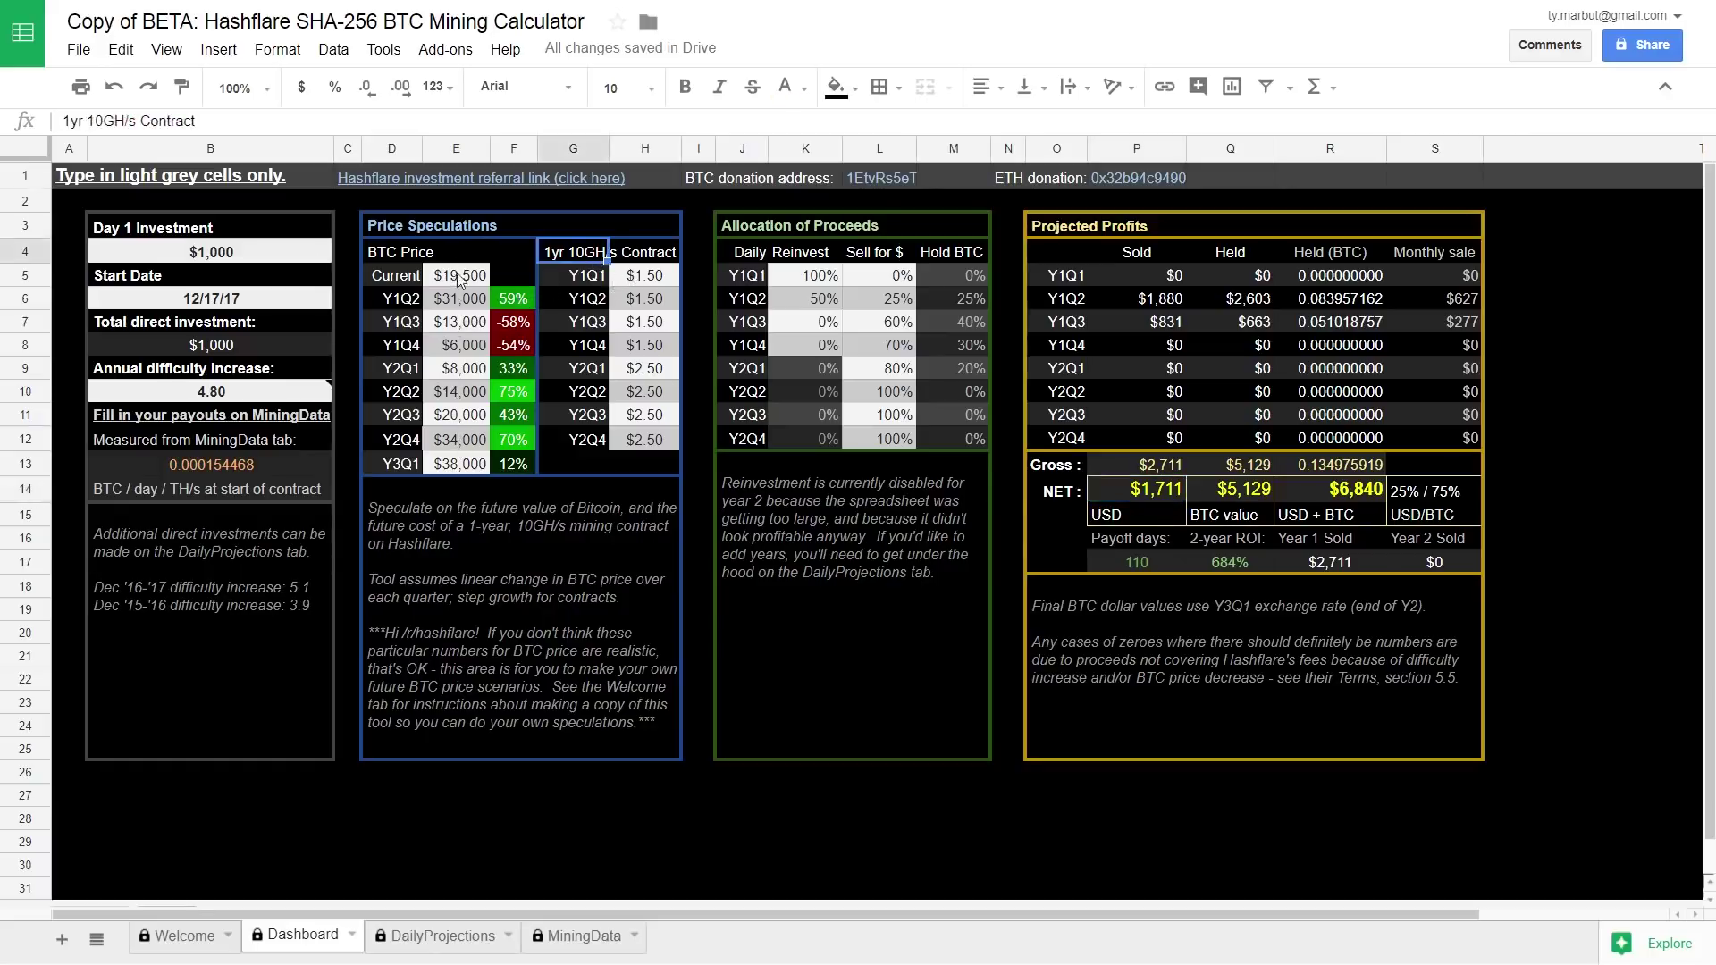
{"action": "left_click", "coordinate": [465, 369]}
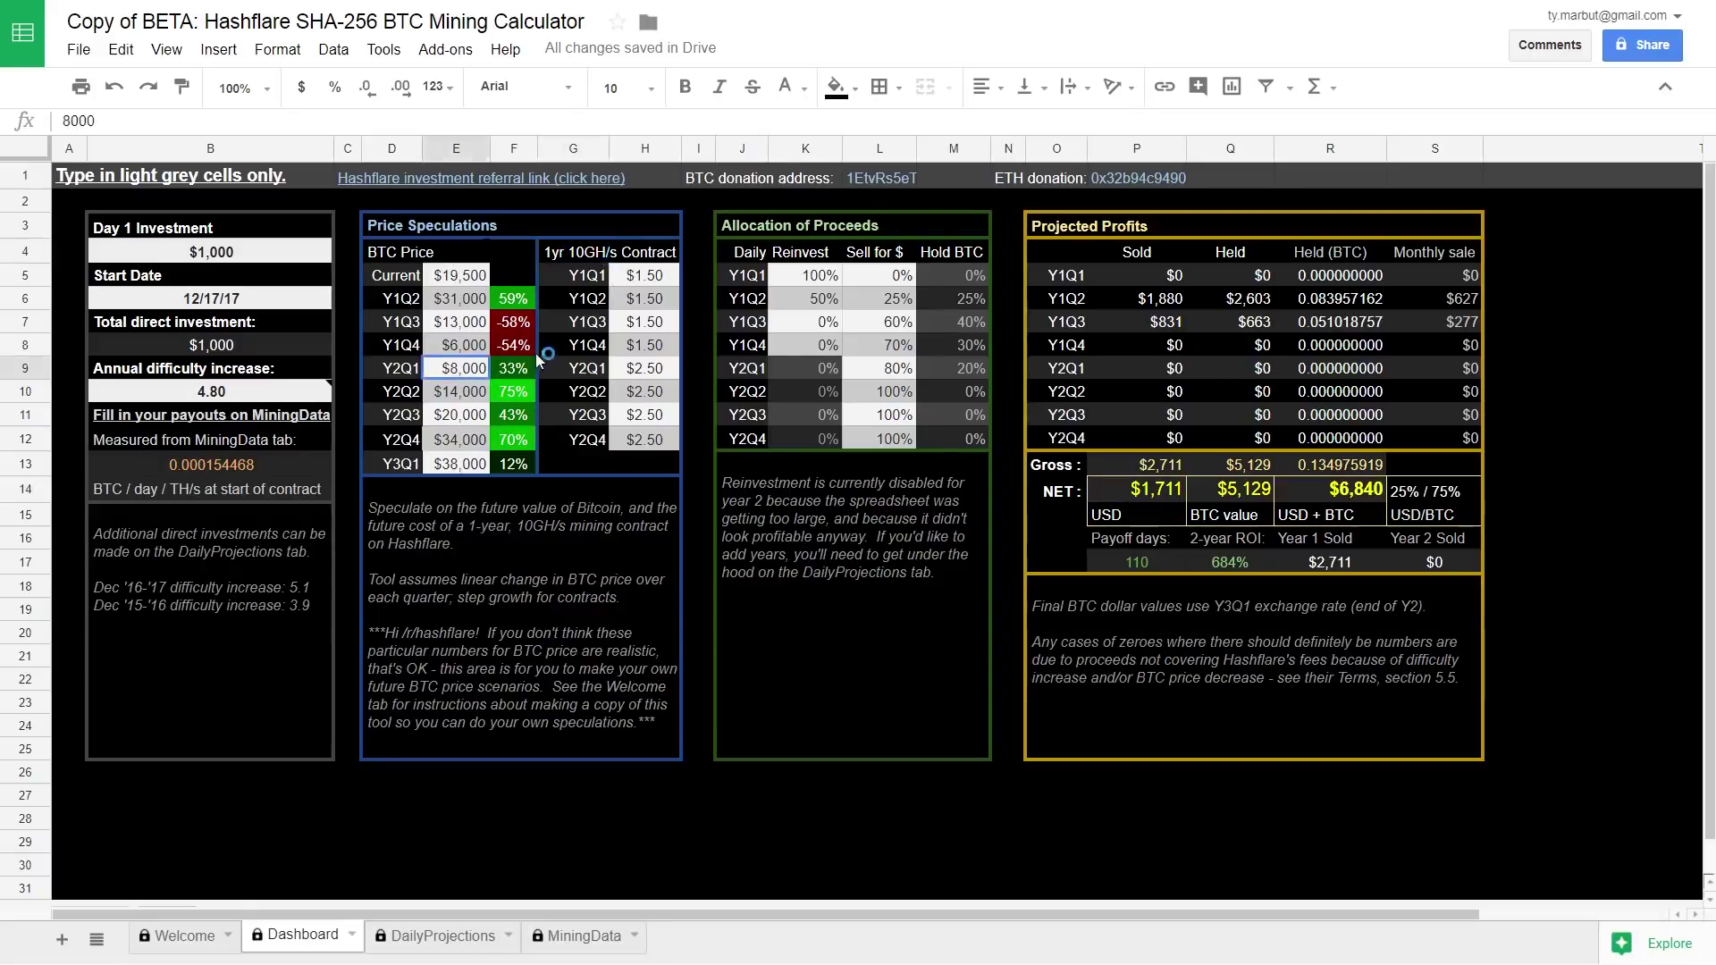
{"action": "left_click", "coordinate": [465, 464]}
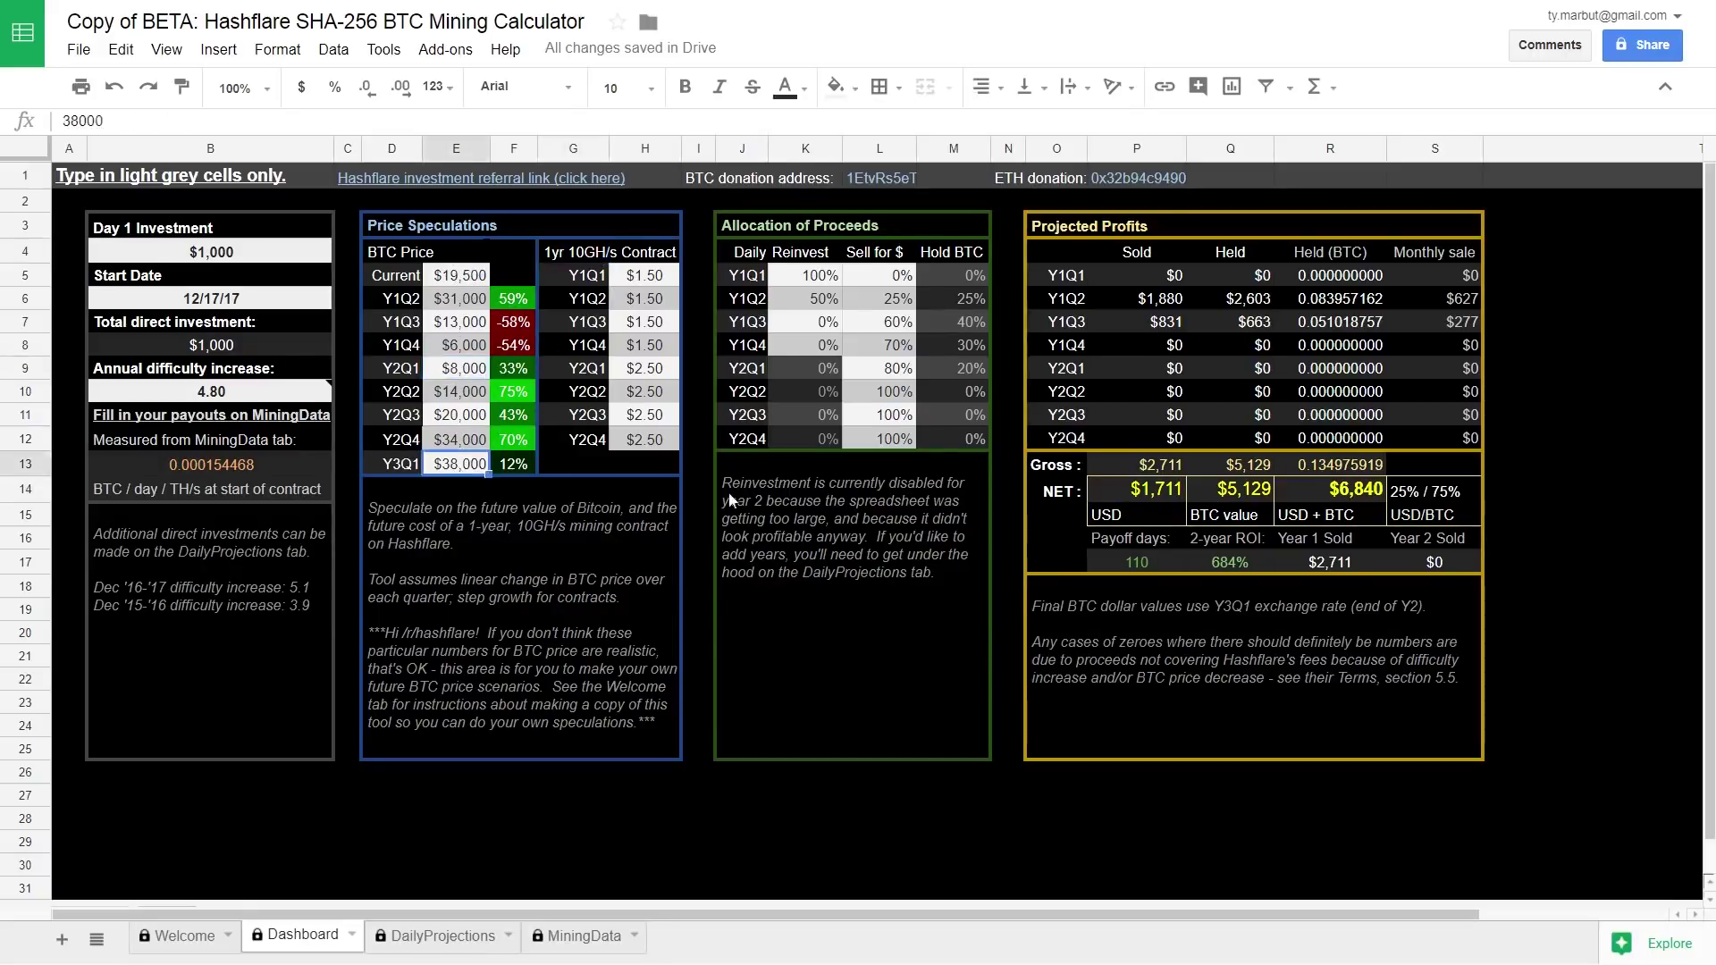
{"action": "left_click", "coordinate": [458, 369]}
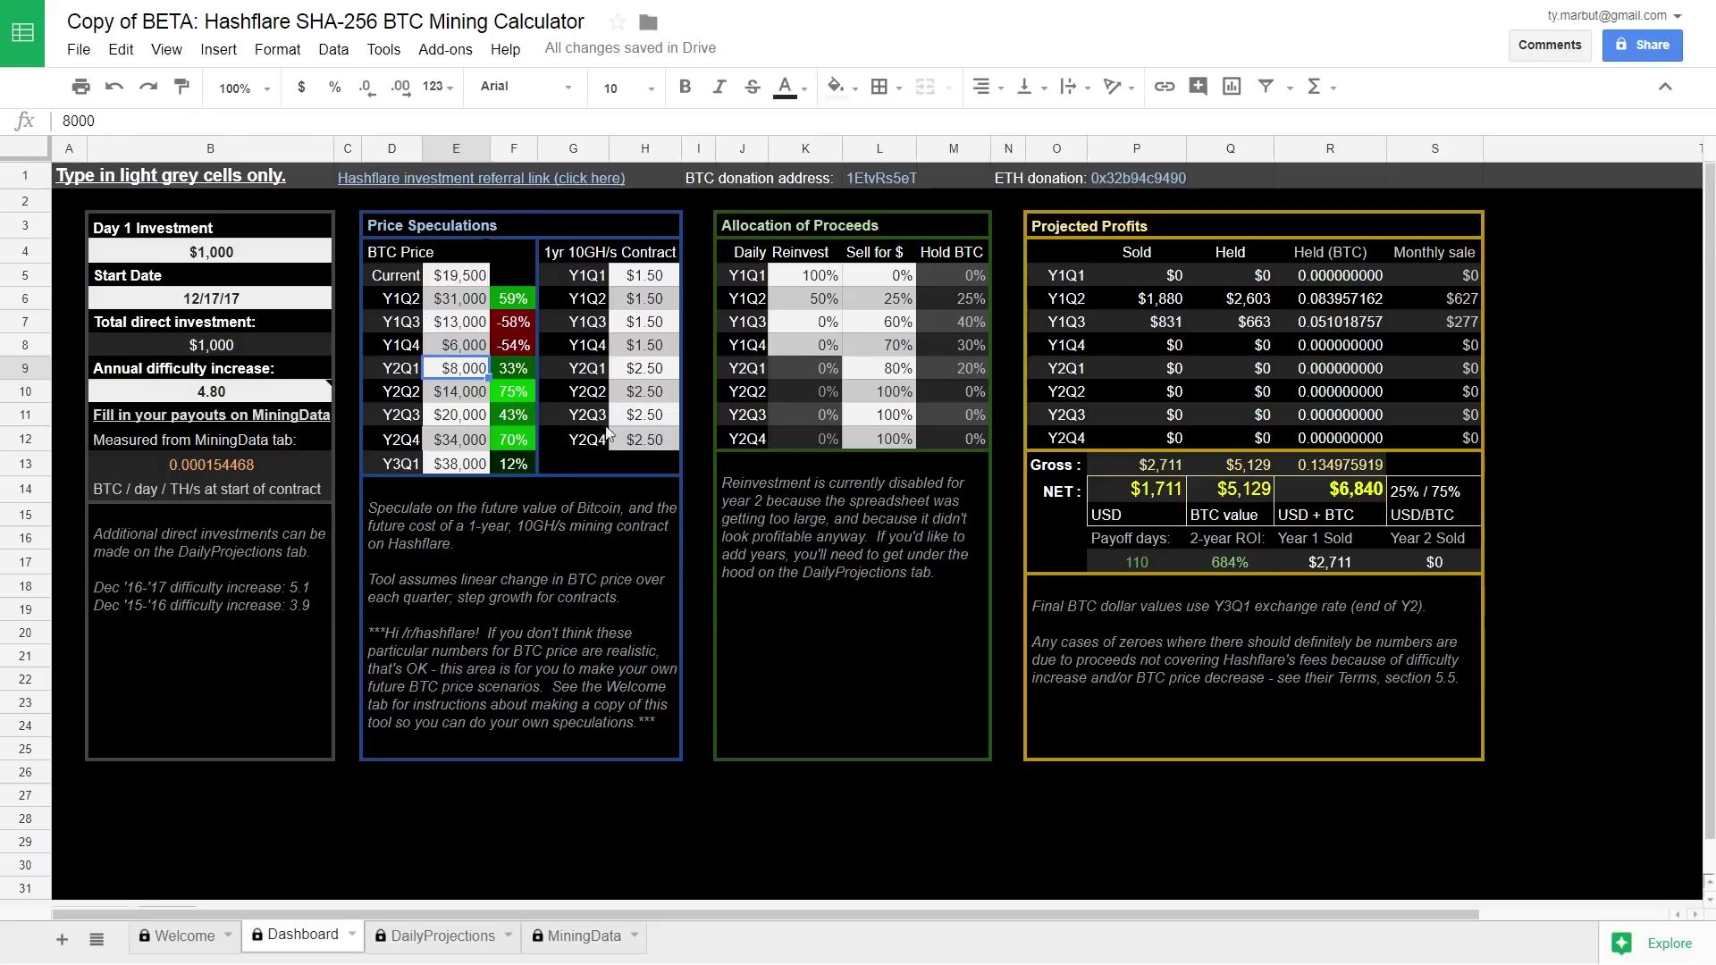
Examine the quarterly 1yr 10GH/s contract price speculations from Y1Q1 through Y2Q4.
{"action": "left_click", "coordinate": [647, 271]}
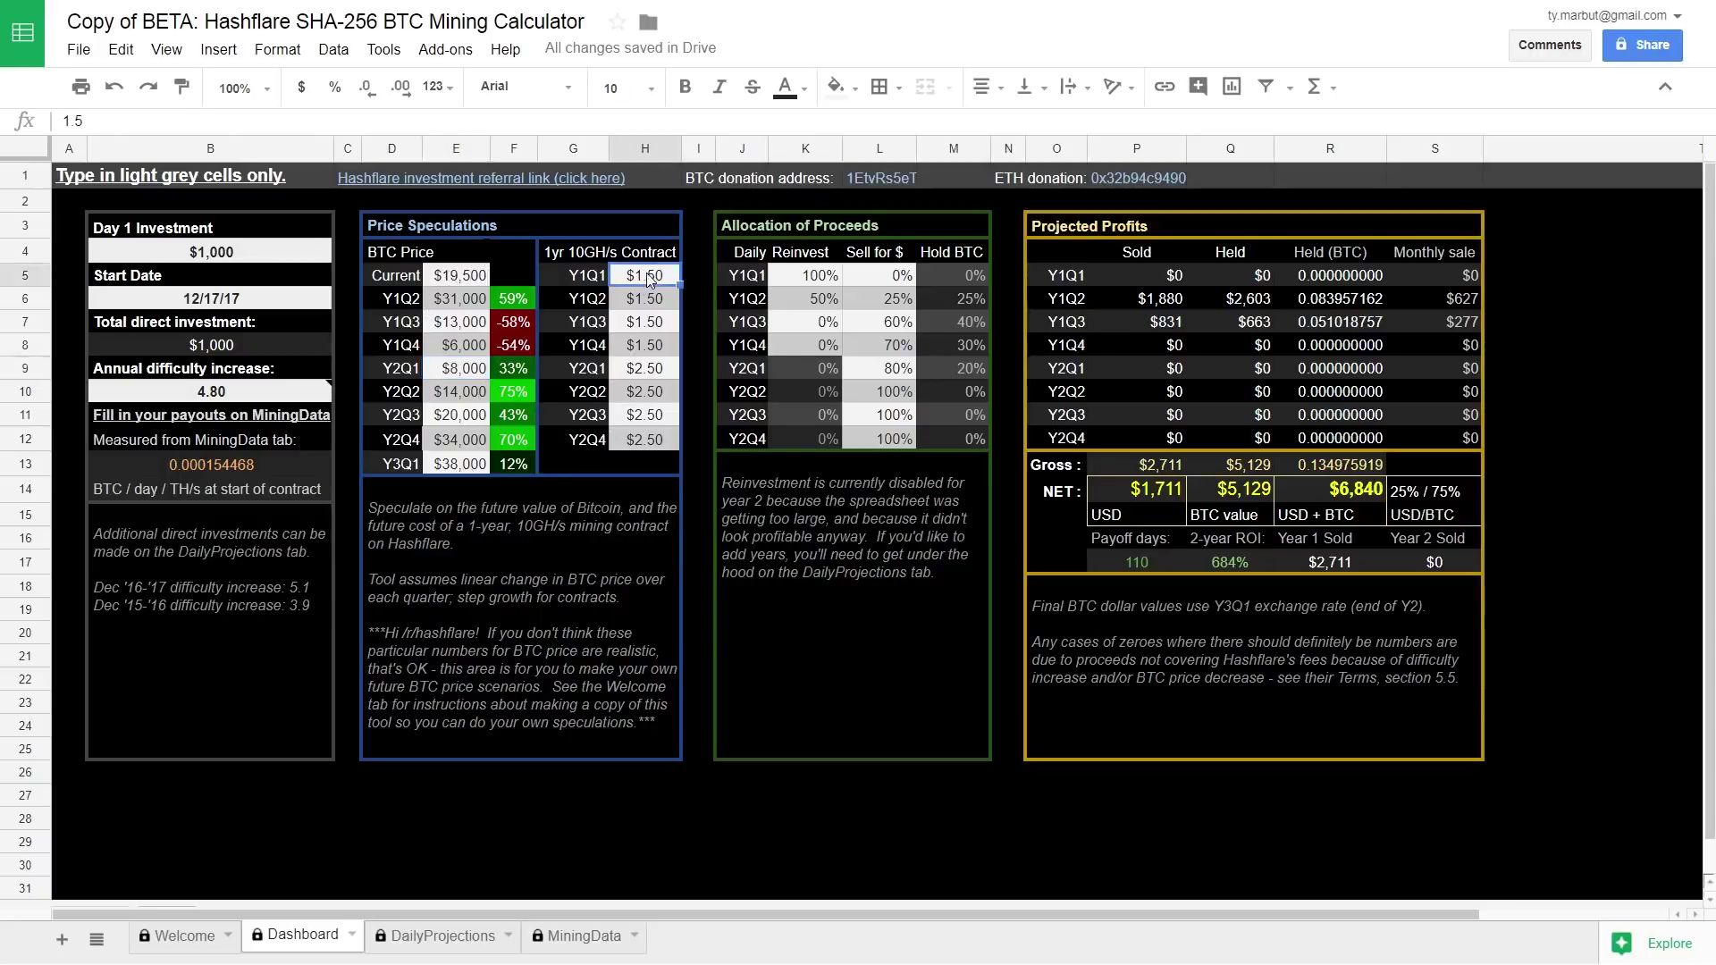
{"action": "left_click", "coordinate": [633, 447], "text": "shift"}
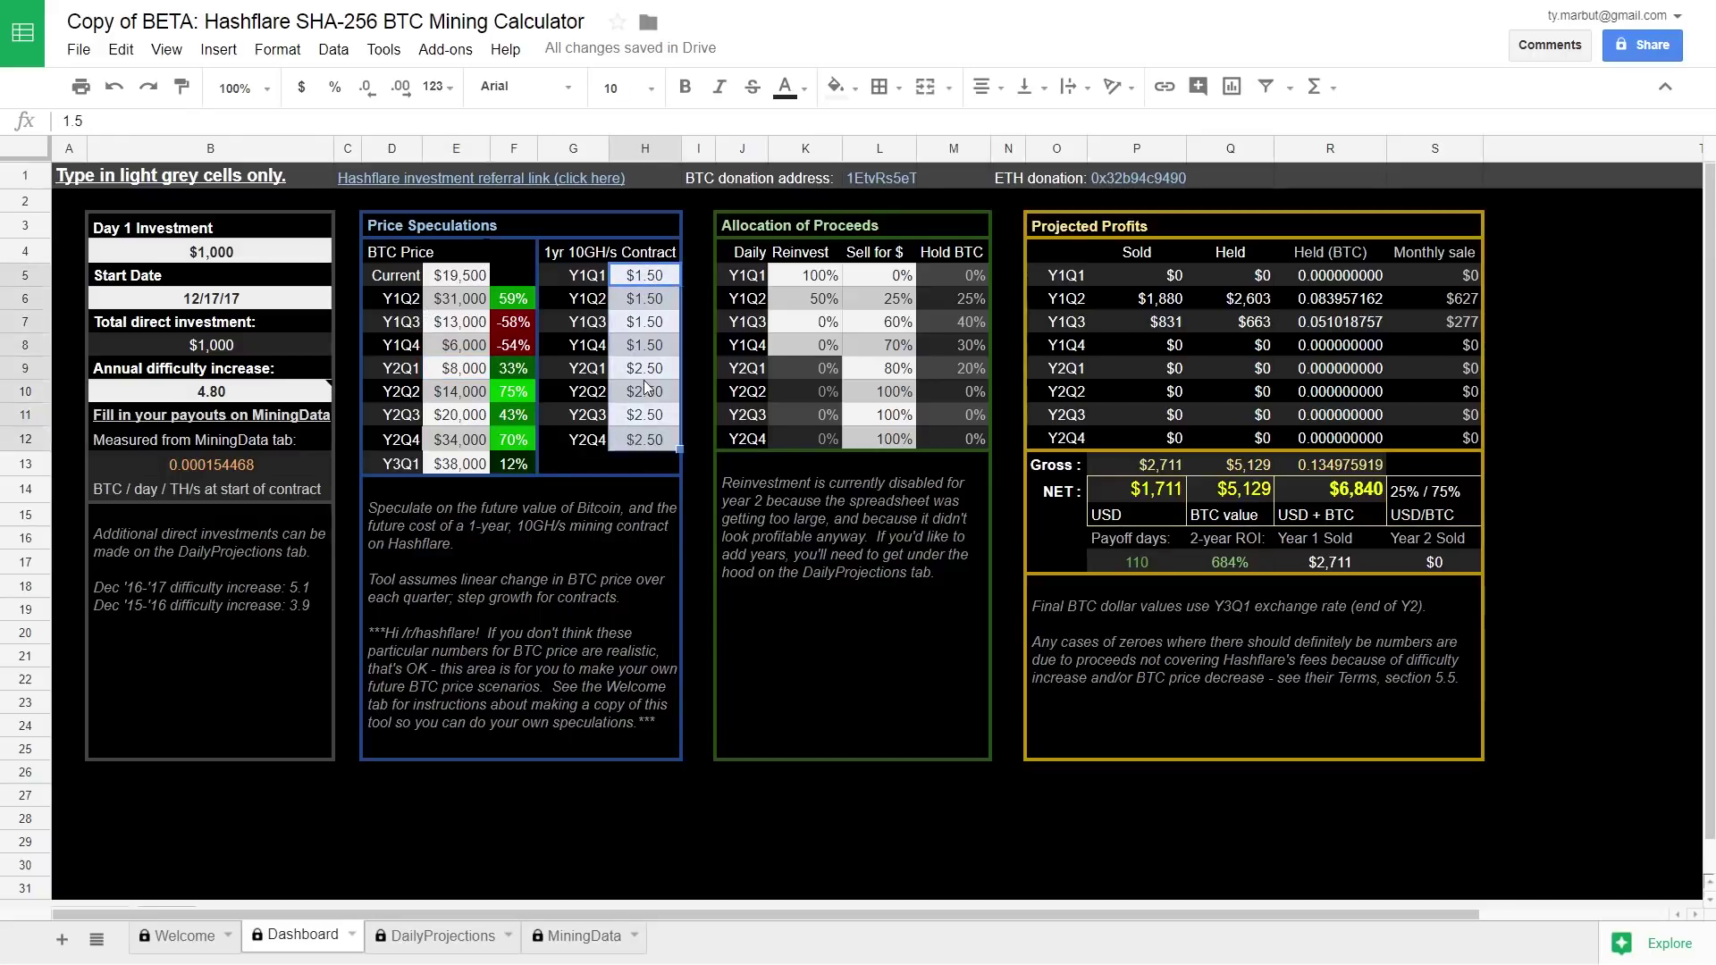
{"action": "left_click", "coordinate": [569, 254]}
{"action": "left_click", "coordinate": [652, 435], "text": "shift"}
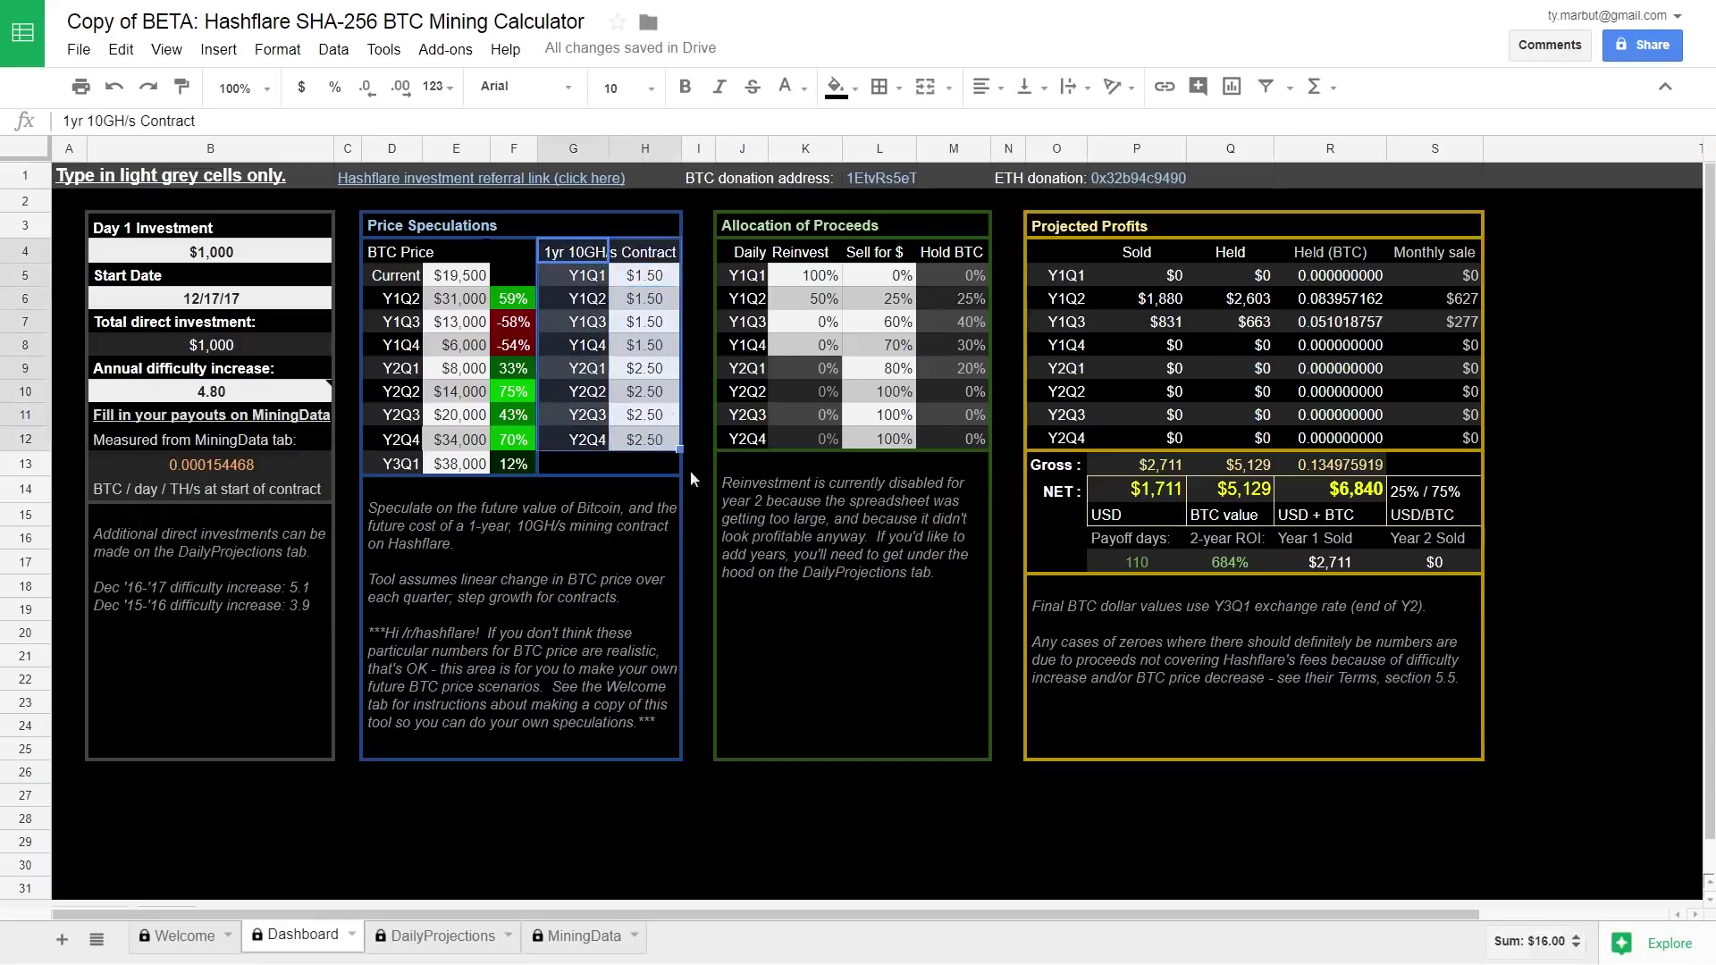
{"action": "left_click", "coordinate": [696, 514]}
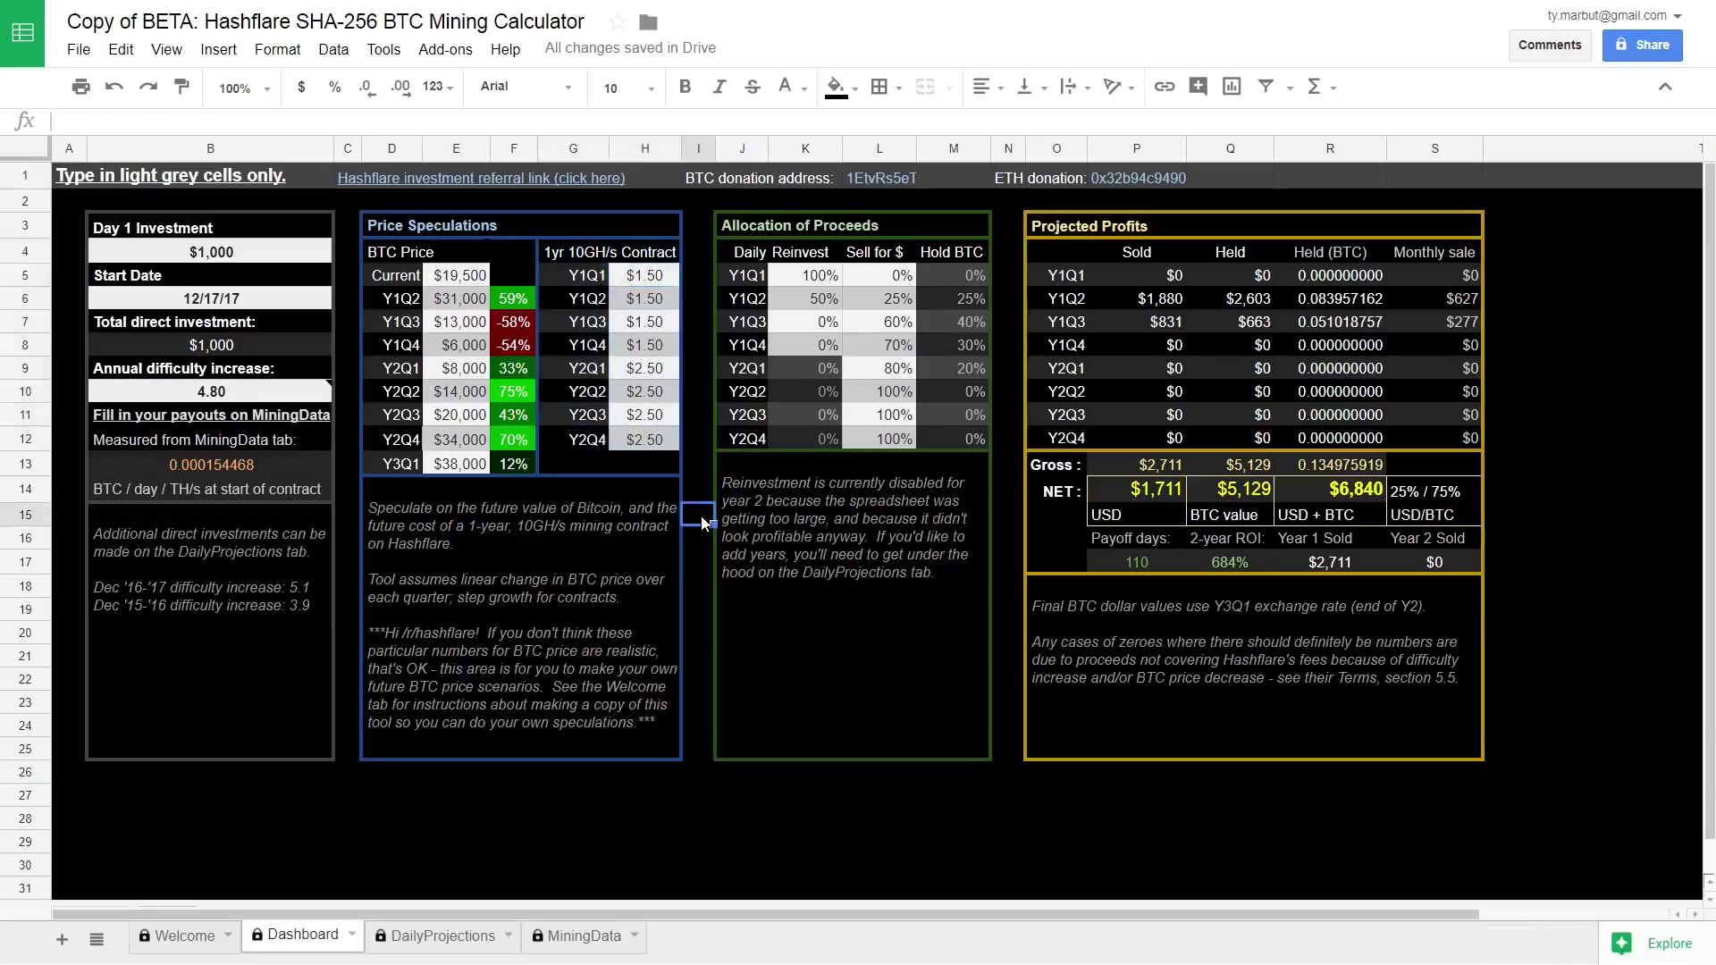
{"action": "left_click", "coordinate": [652, 341]}
{"action": "left_click", "coordinate": [657, 370]}
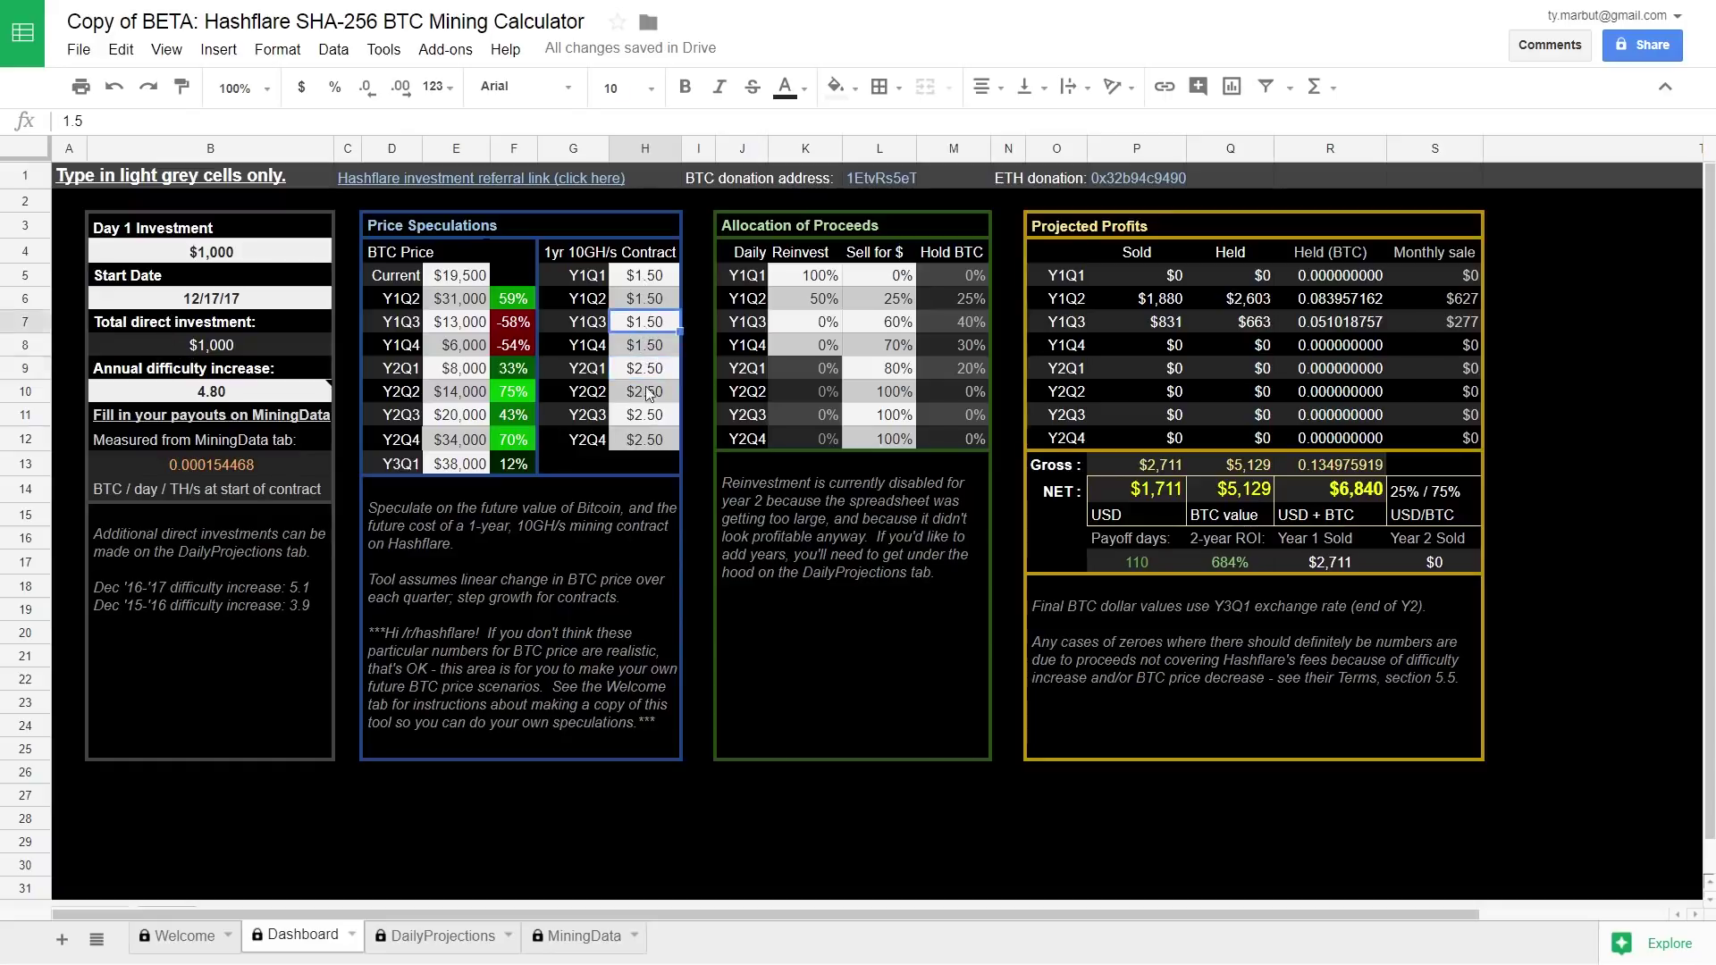
{"action": "left_click", "coordinate": [650, 437]}
{"action": "left_click", "coordinate": [641, 286]}
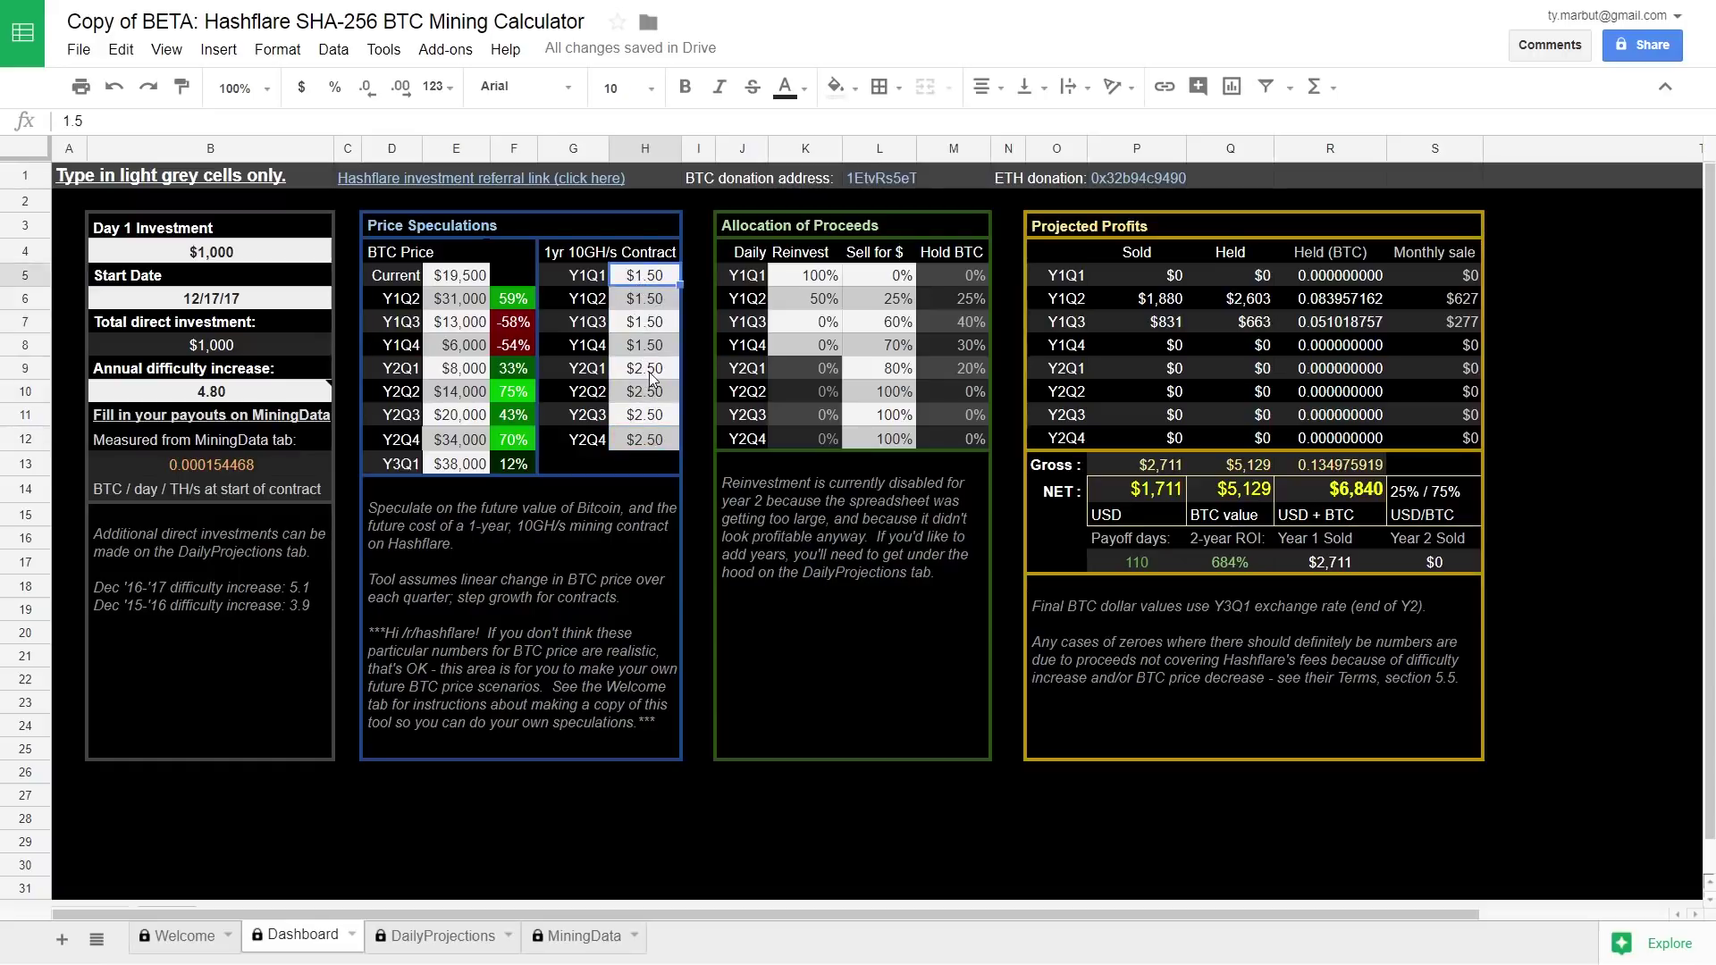
Examine the Allocation of Proceeds section, comparing the Reinvest, Sell for $ and Hold BTC percentages for Y1Q1.
{"action": "left_click", "coordinate": [755, 229]}
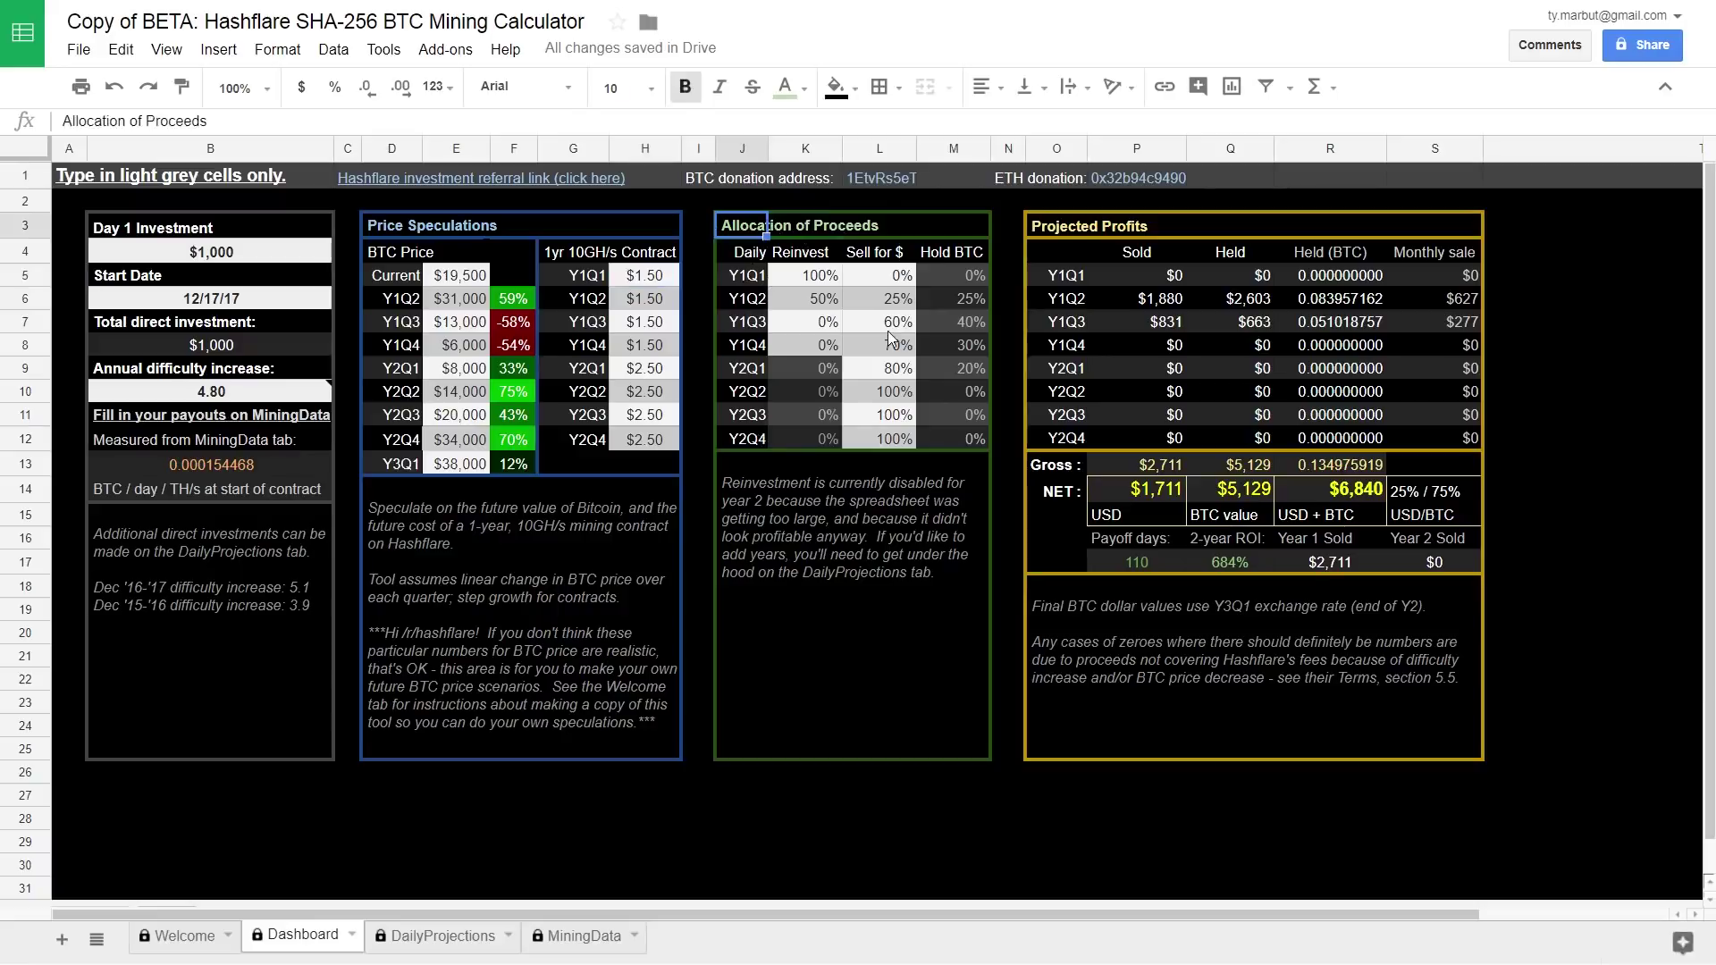
{"action": "left_click", "coordinate": [822, 279]}
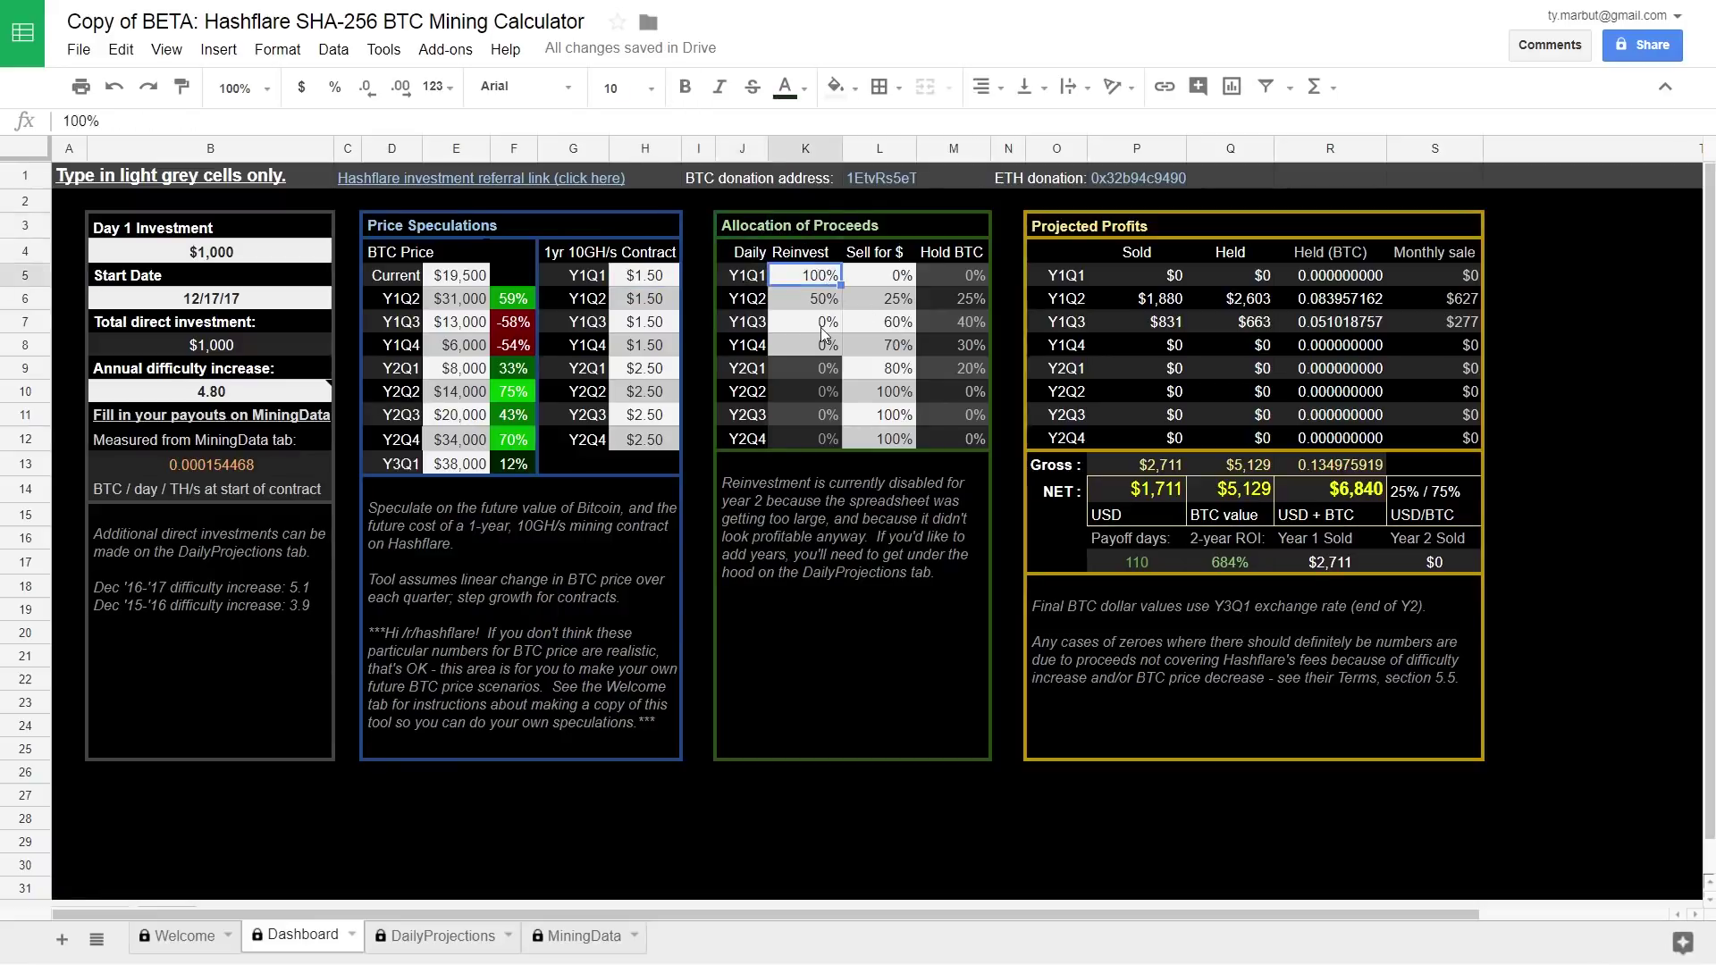
{"action": "left_click", "coordinate": [902, 277]}
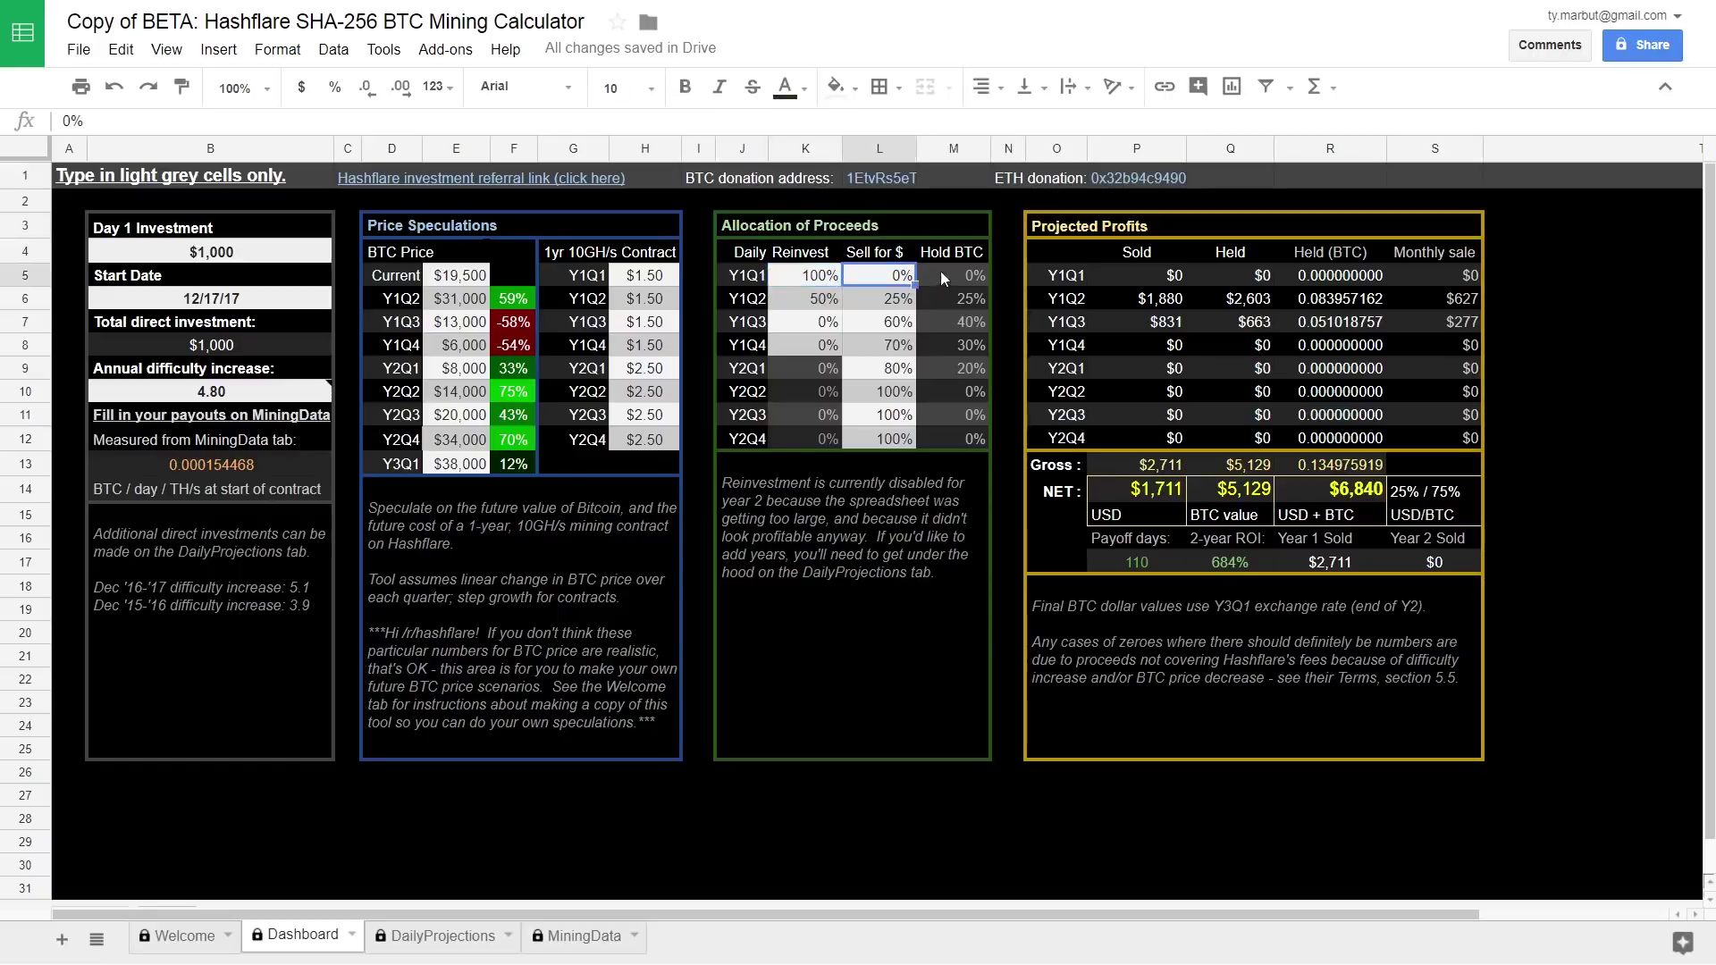
{"action": "left_click", "coordinate": [941, 275]}
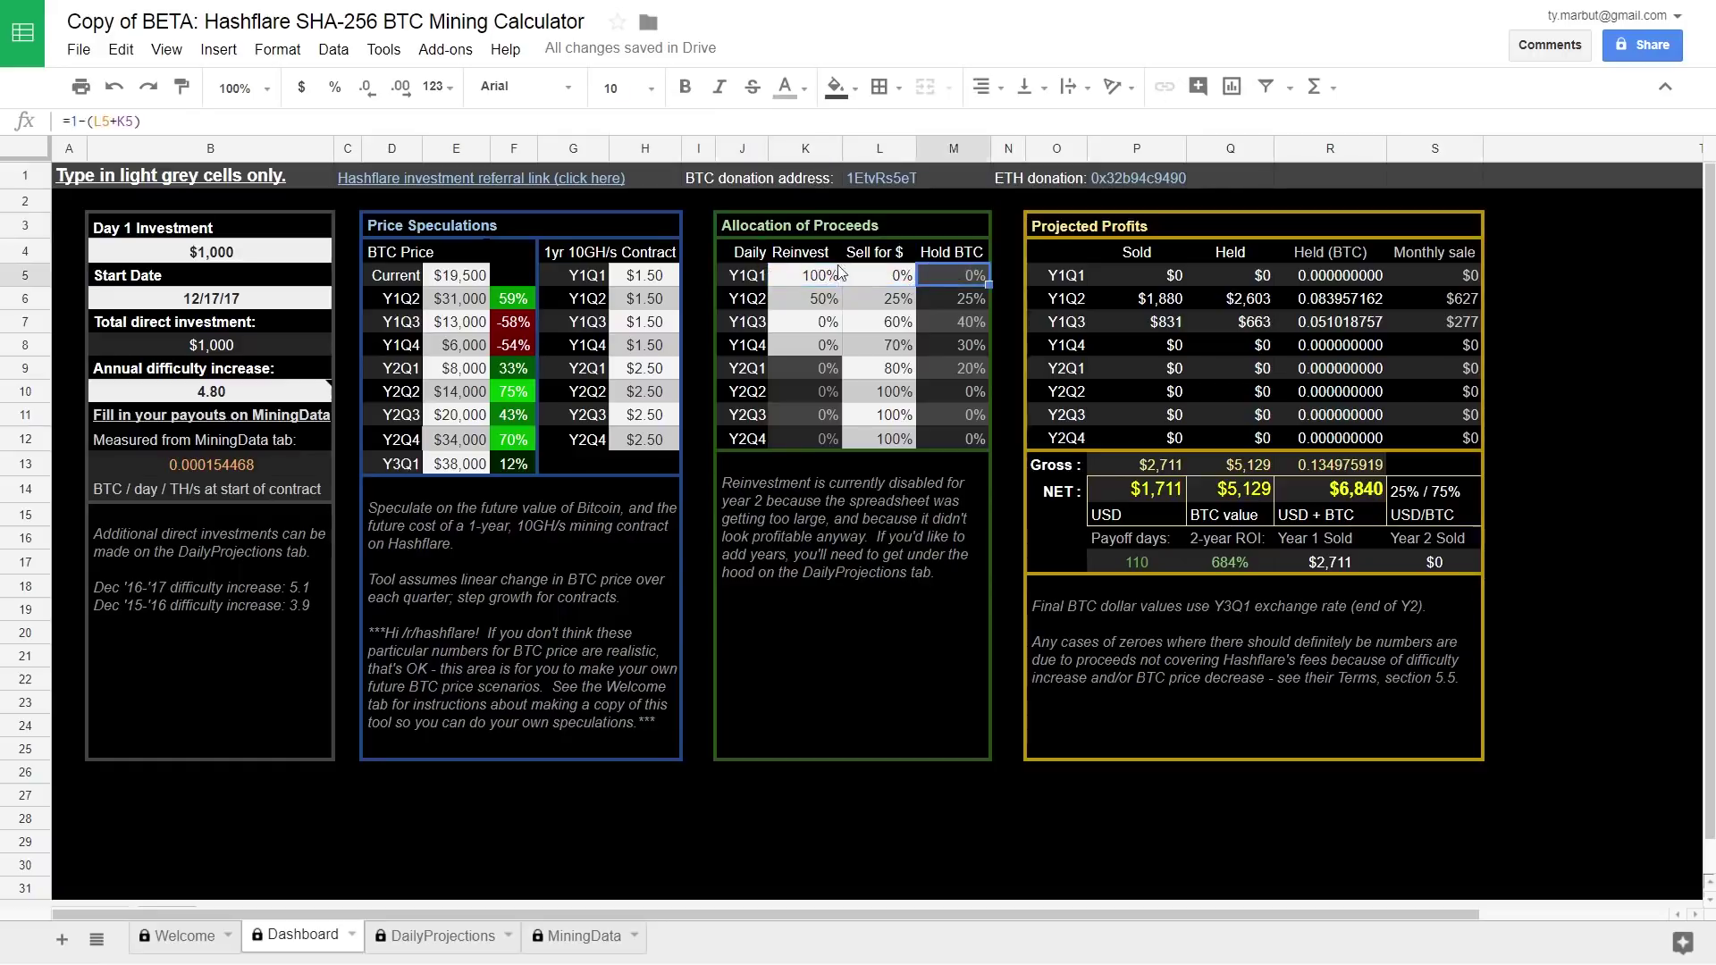
{"action": "left_click", "coordinate": [821, 275]}
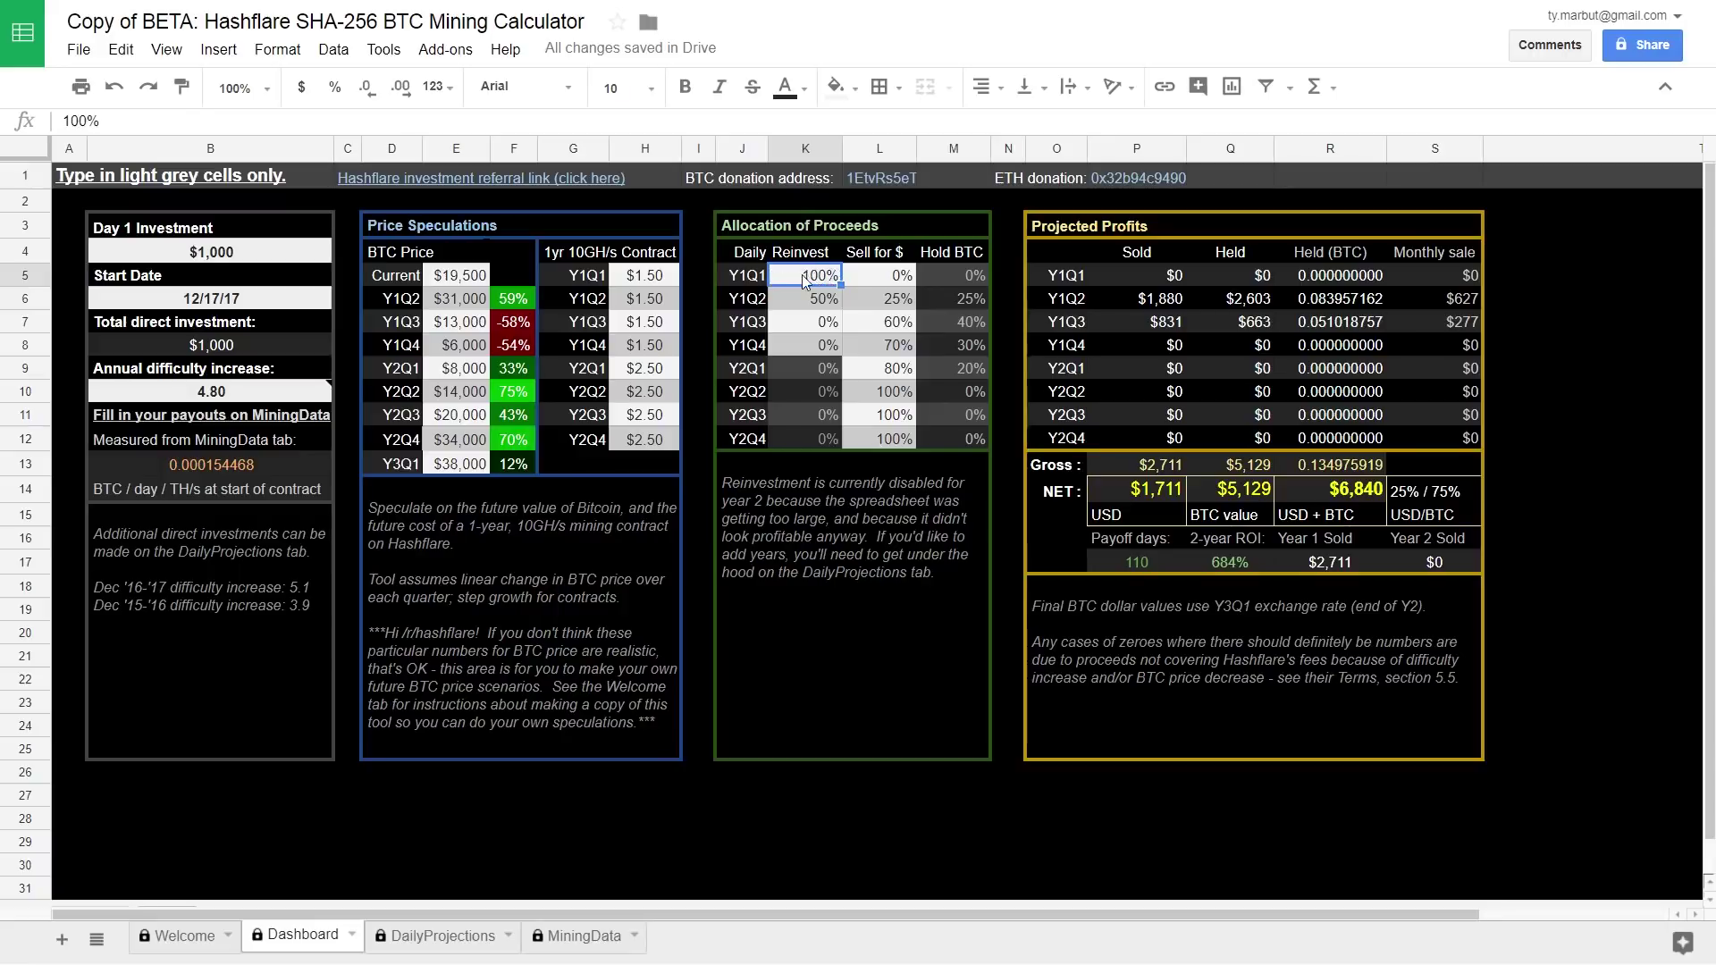
{"action": "left_click", "coordinate": [899, 279]}
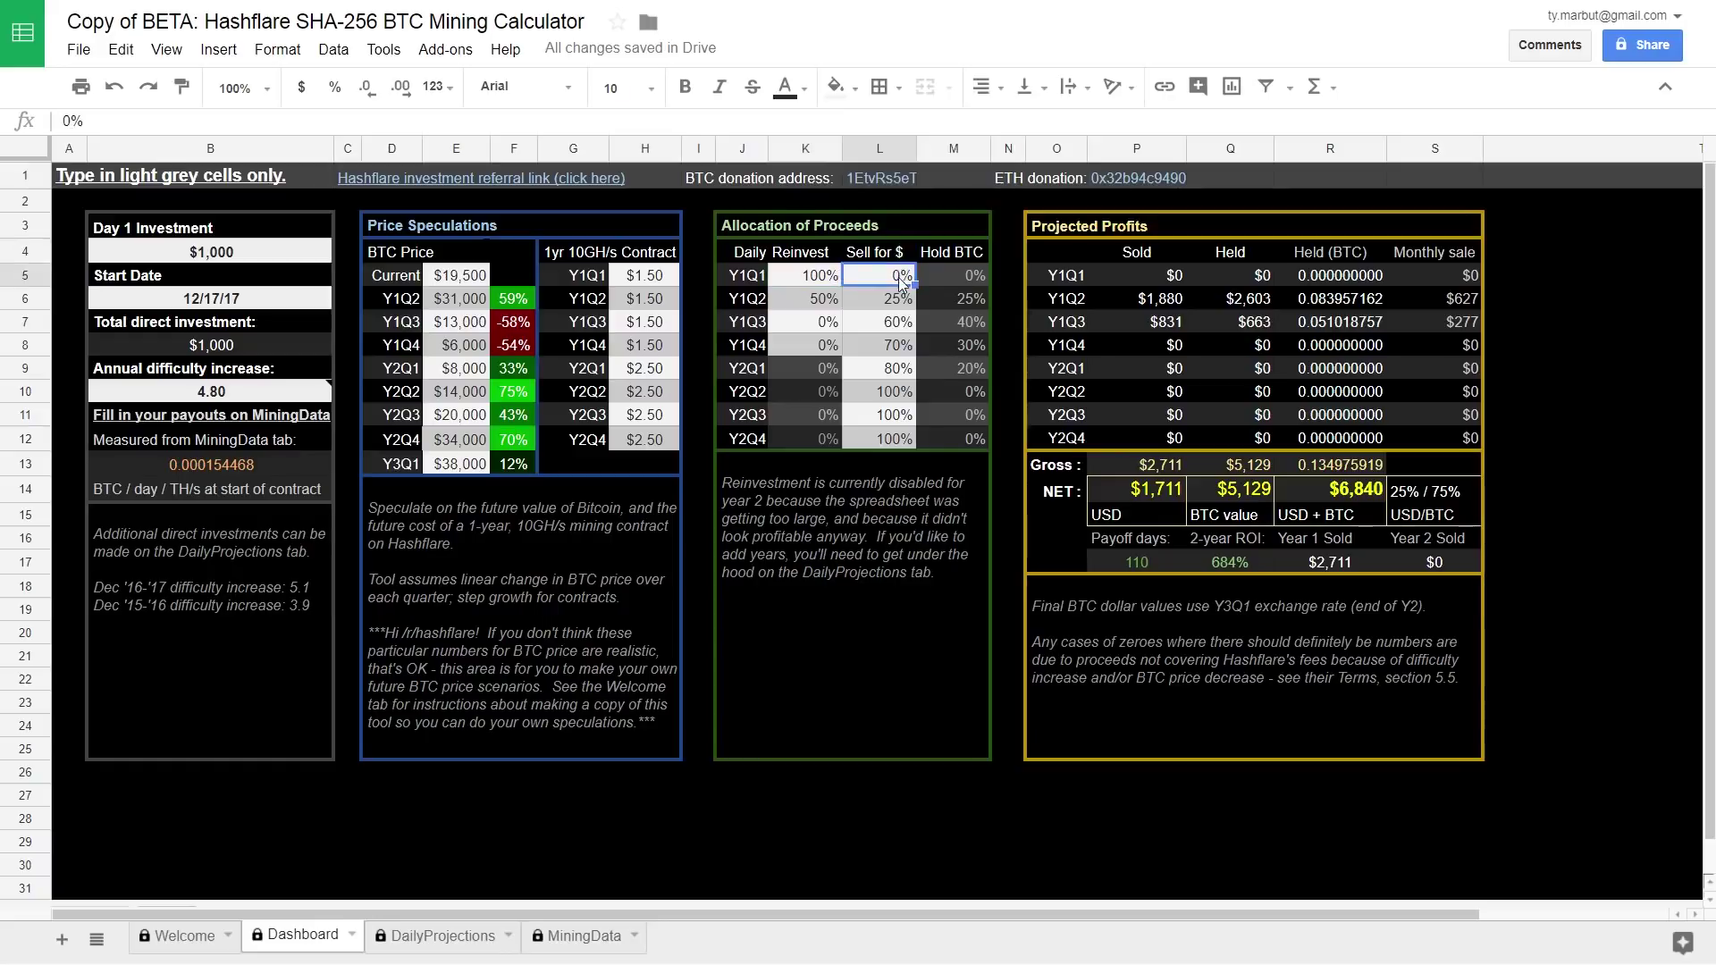
{"action": "left_click", "coordinate": [953, 258]}
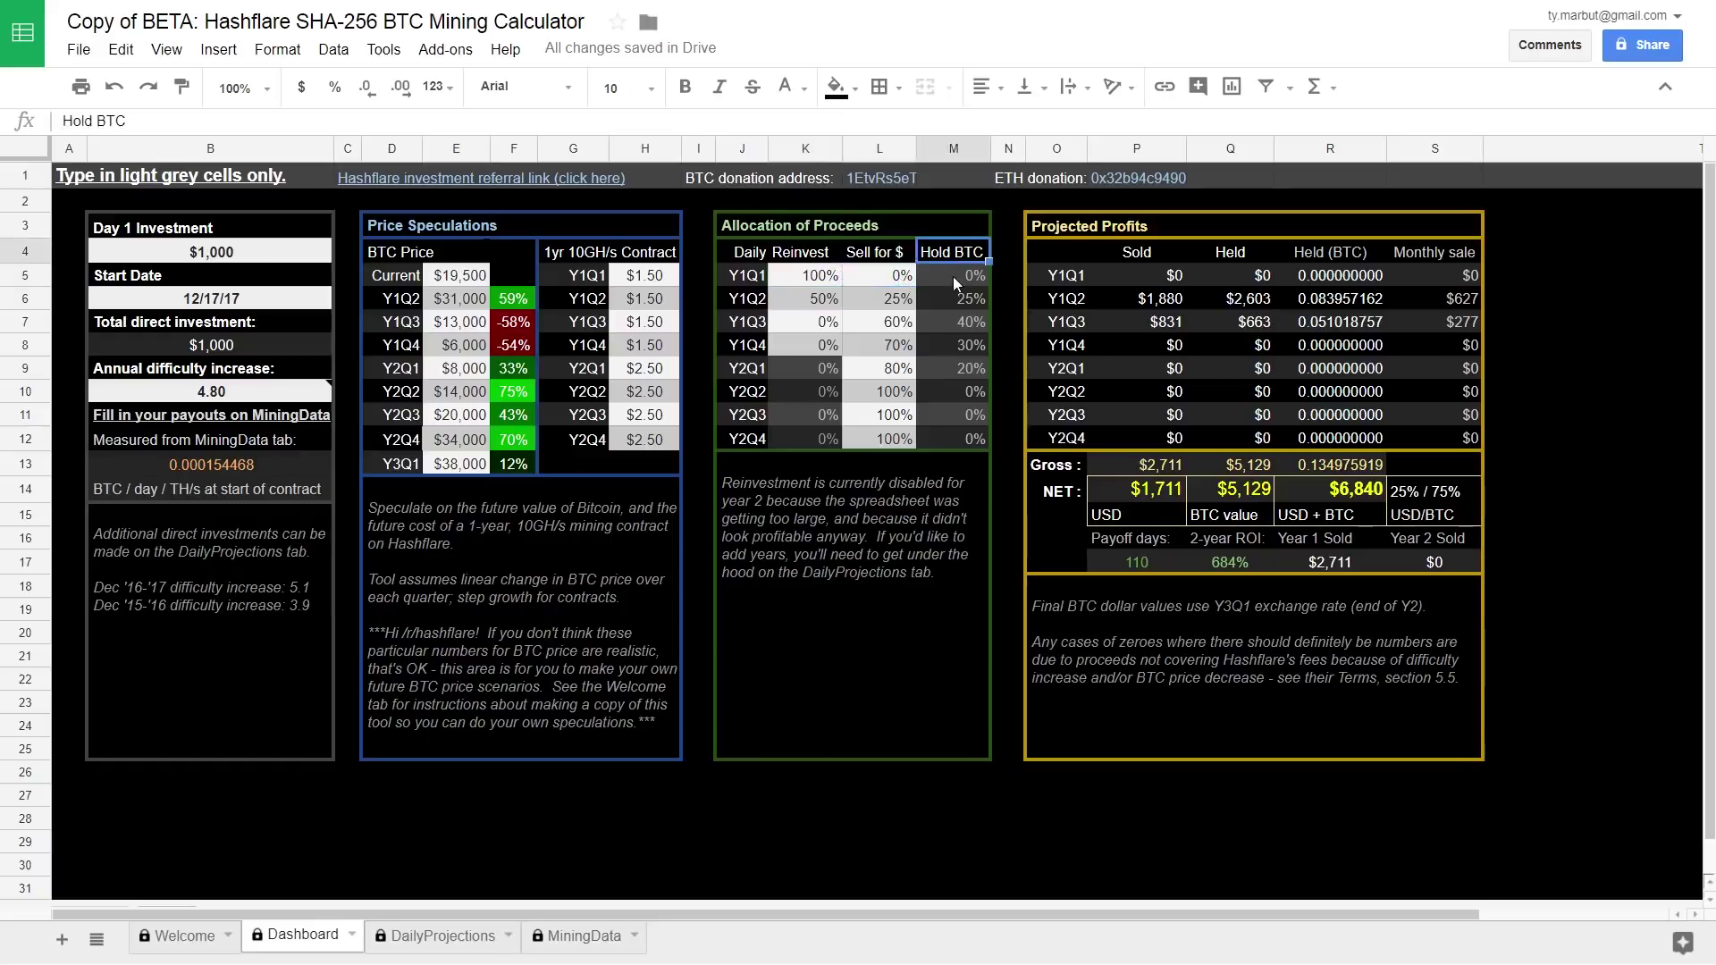
{"action": "left_click", "coordinate": [953, 272]}
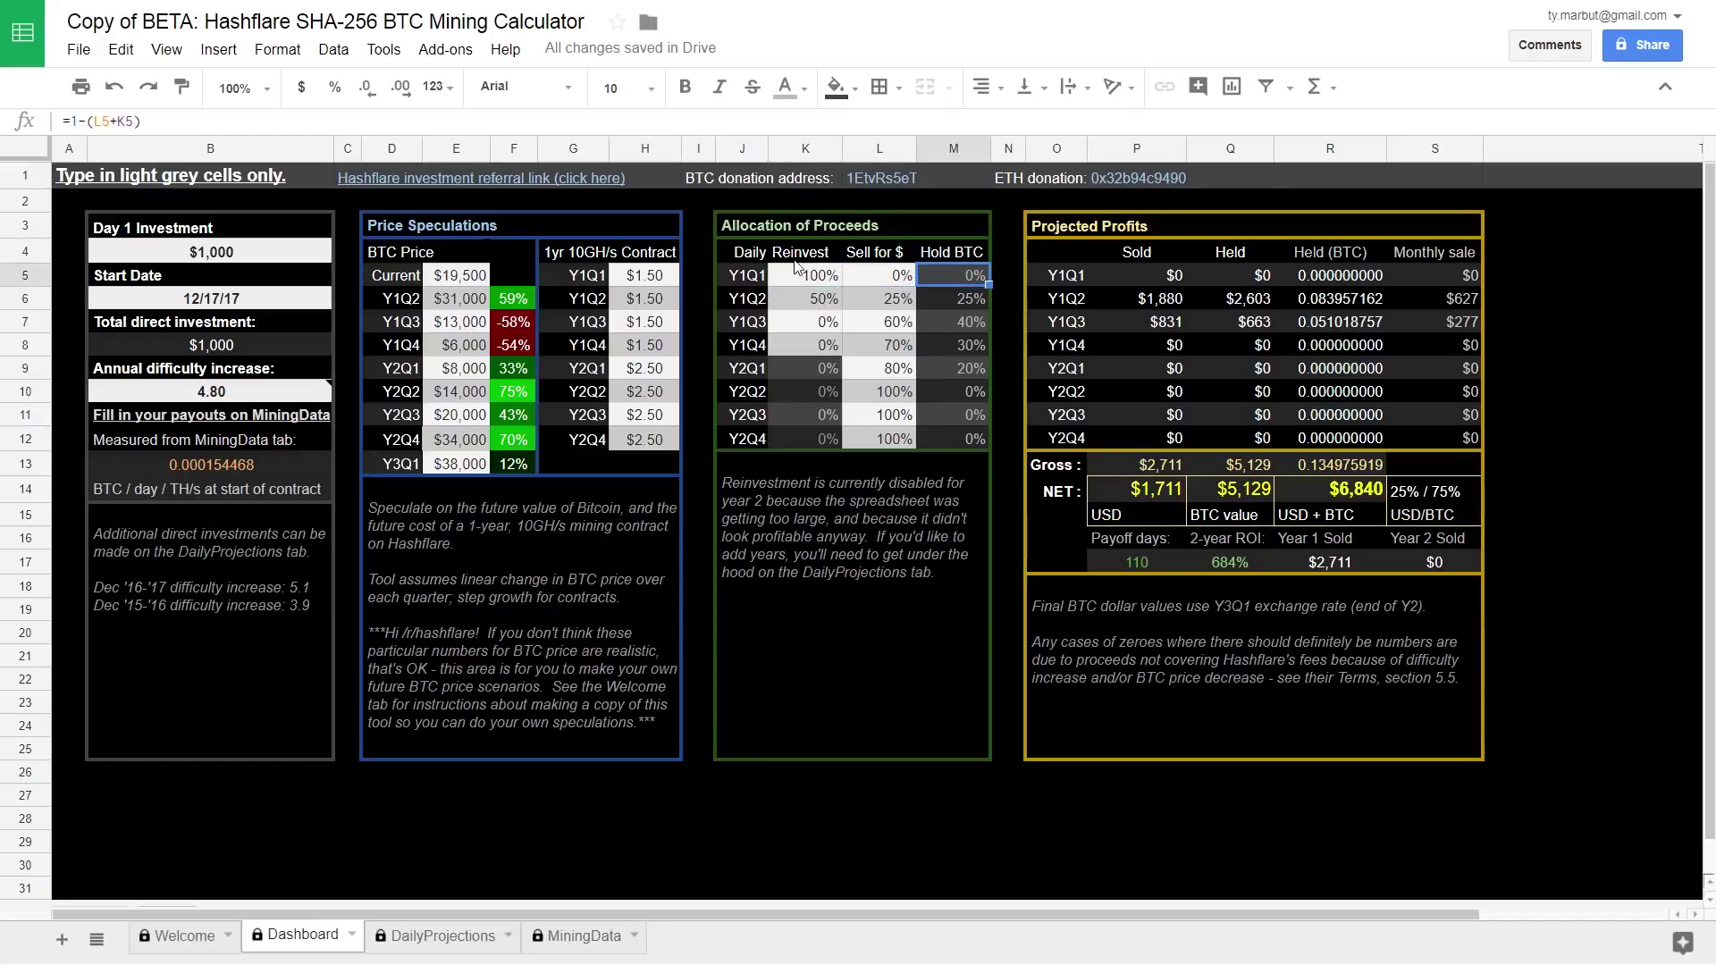
{"action": "left_click_drag", "start_coordinate": [809, 277], "coordinate": [891, 447]}
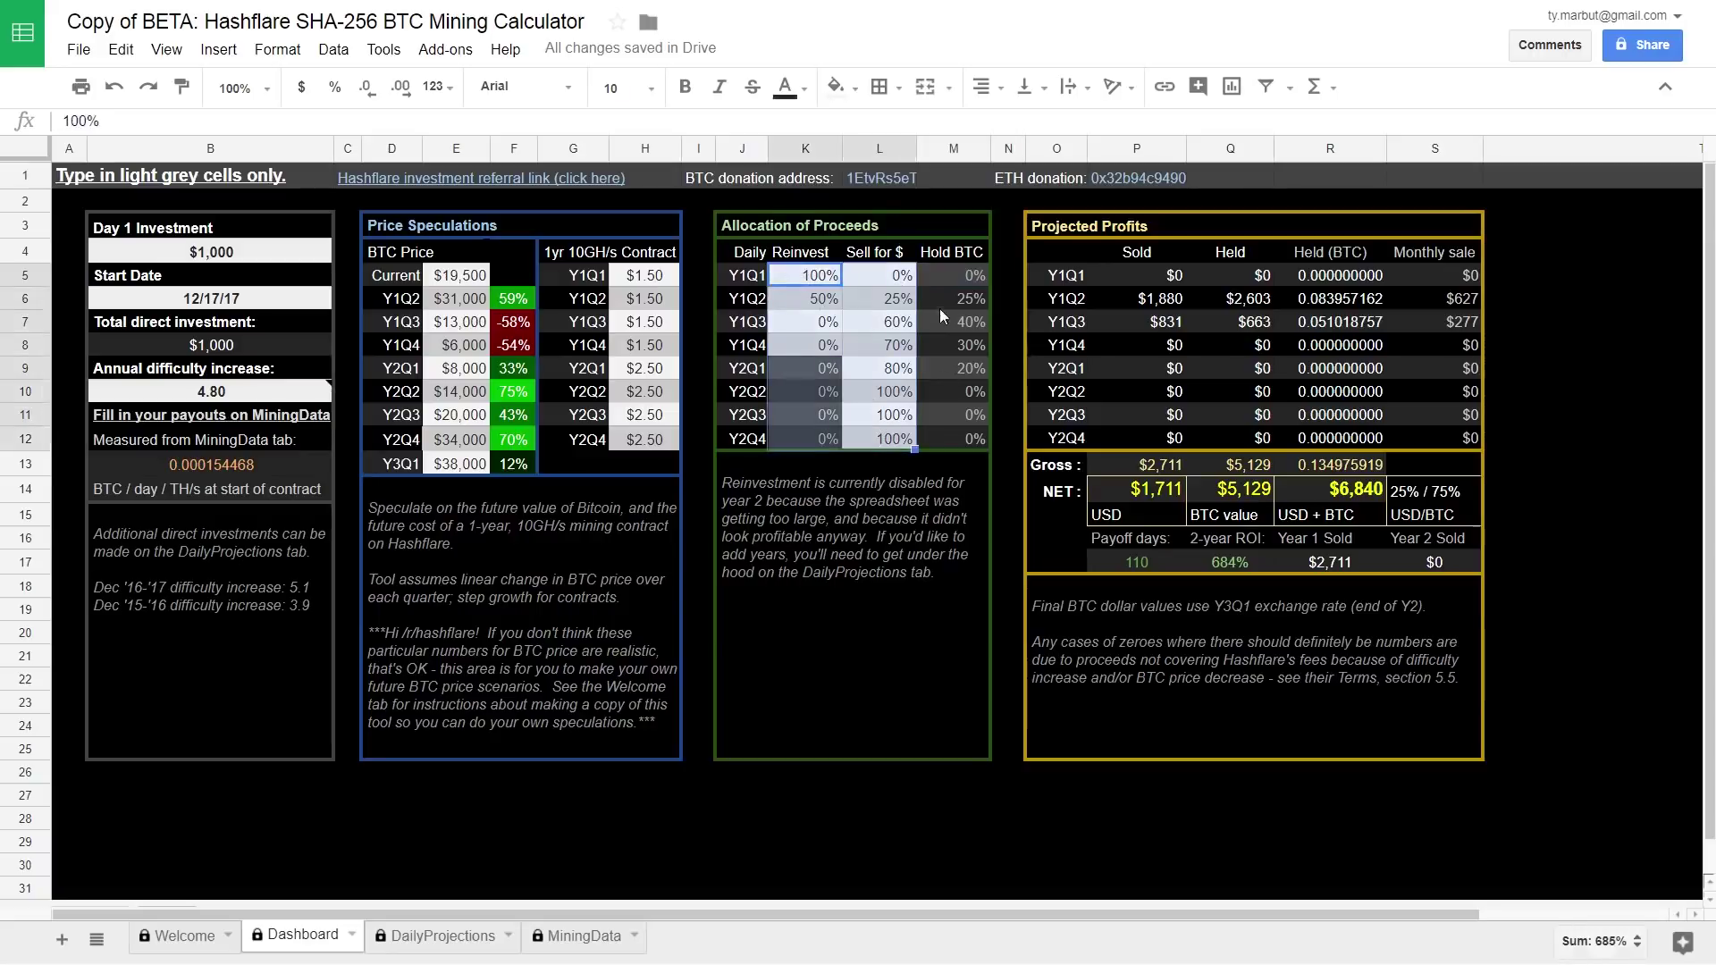
{"action": "left_click", "coordinate": [949, 277]}
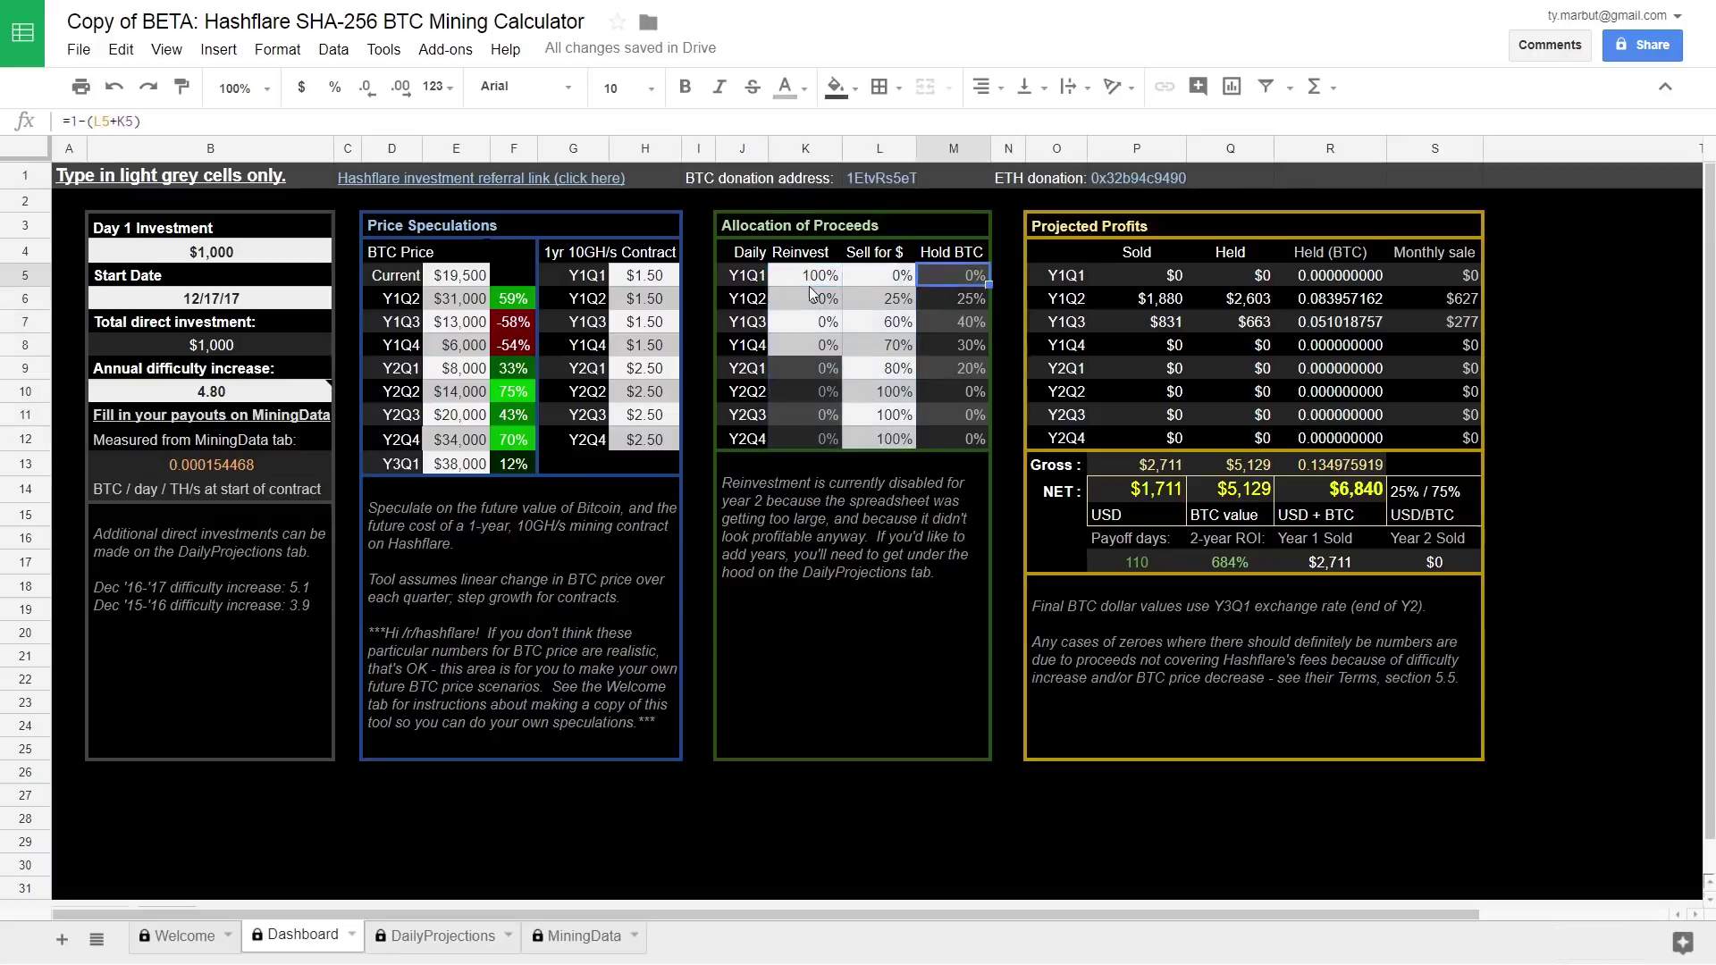
Try 55% as the Y1Q2 Sell for $ allocation, and set it back to 25%.
{"action": "left_click", "coordinate": [855, 298]}
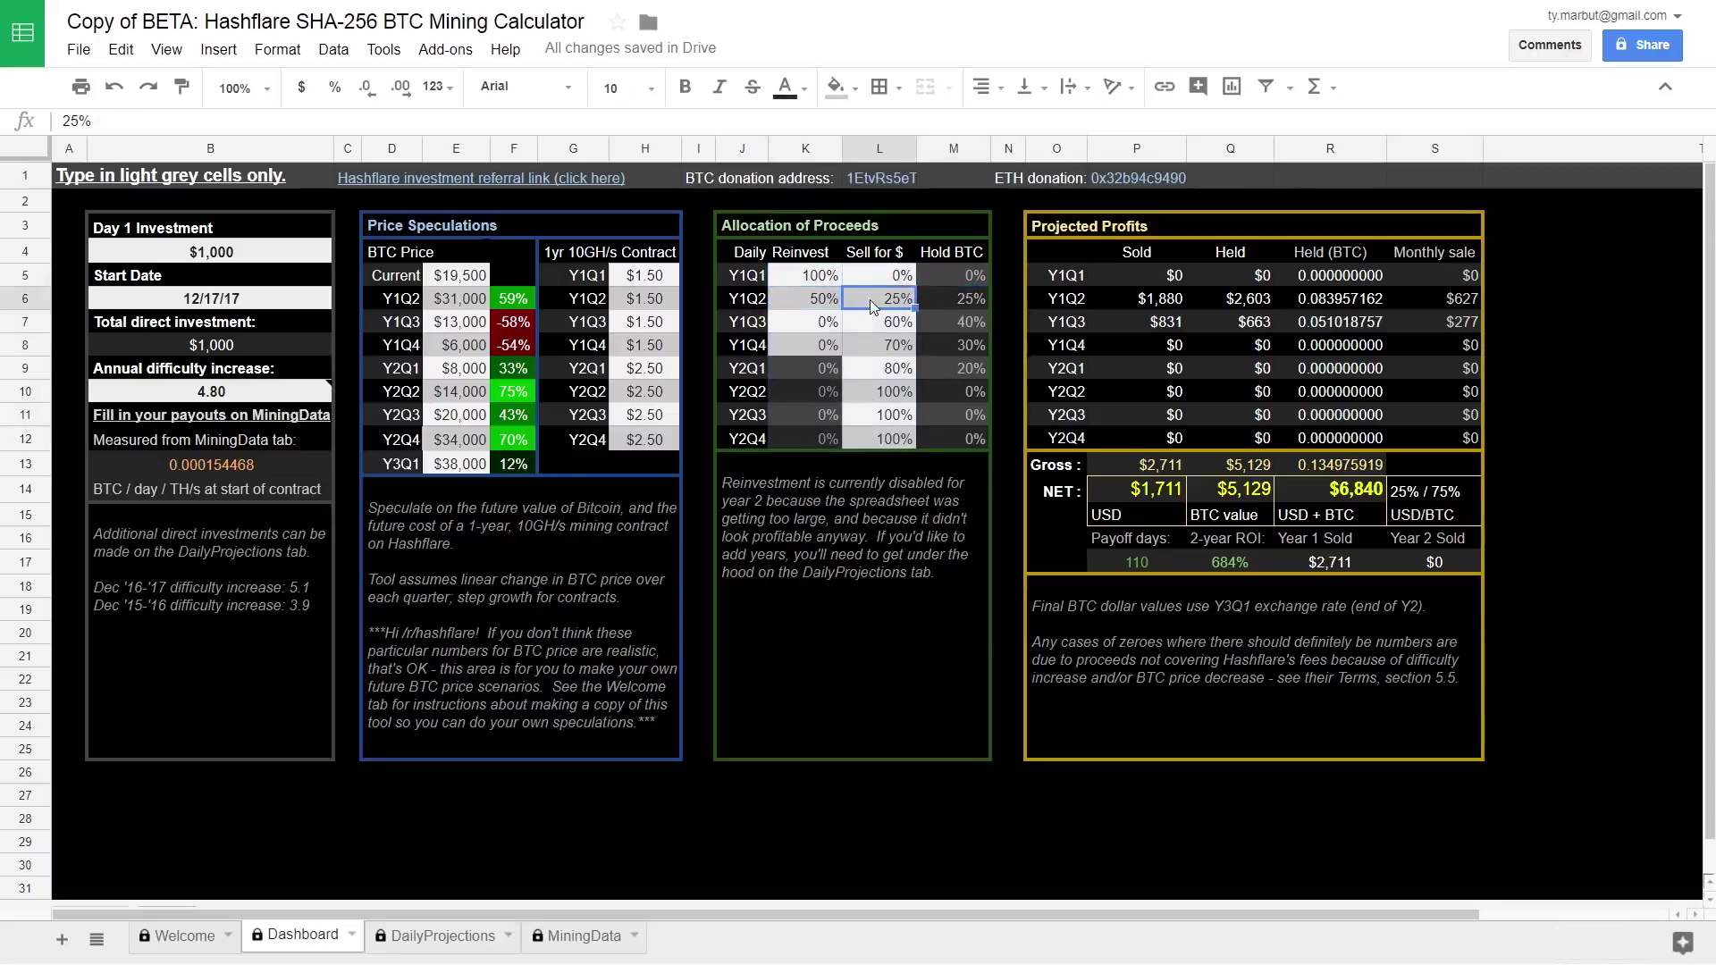
{"action": "type", "text": "55"}
{"action": "key", "text": "Return"}
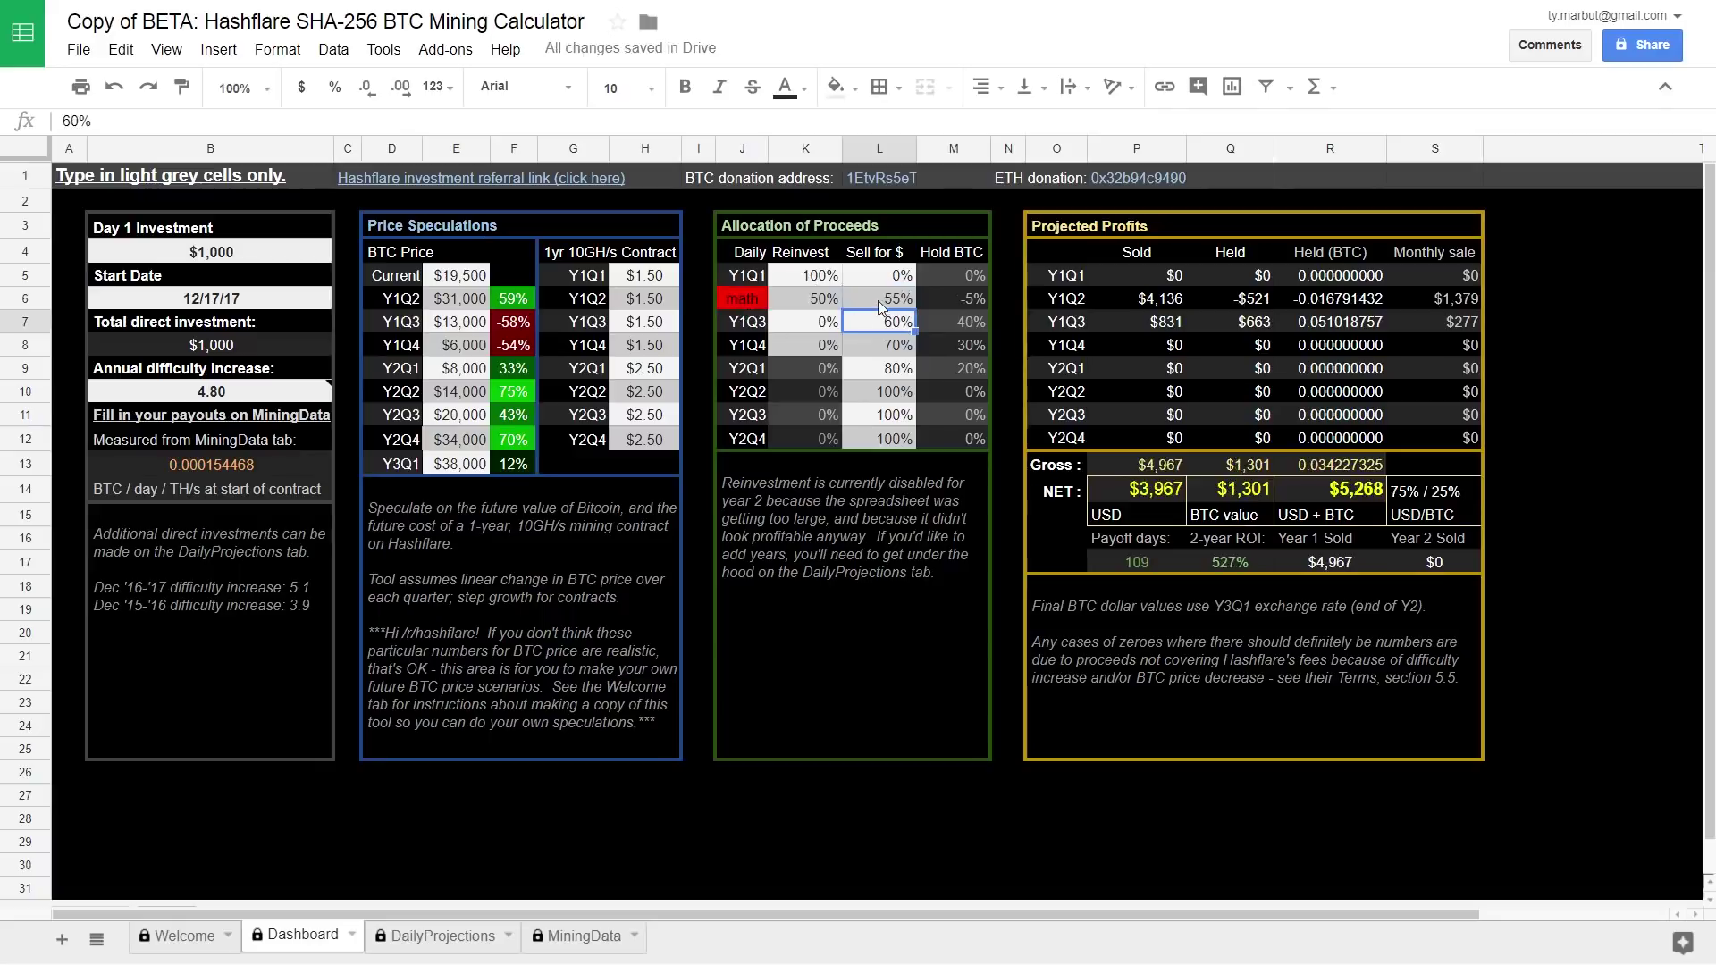
{"action": "left_click", "coordinate": [878, 300]}
{"action": "type", "text": "25"}
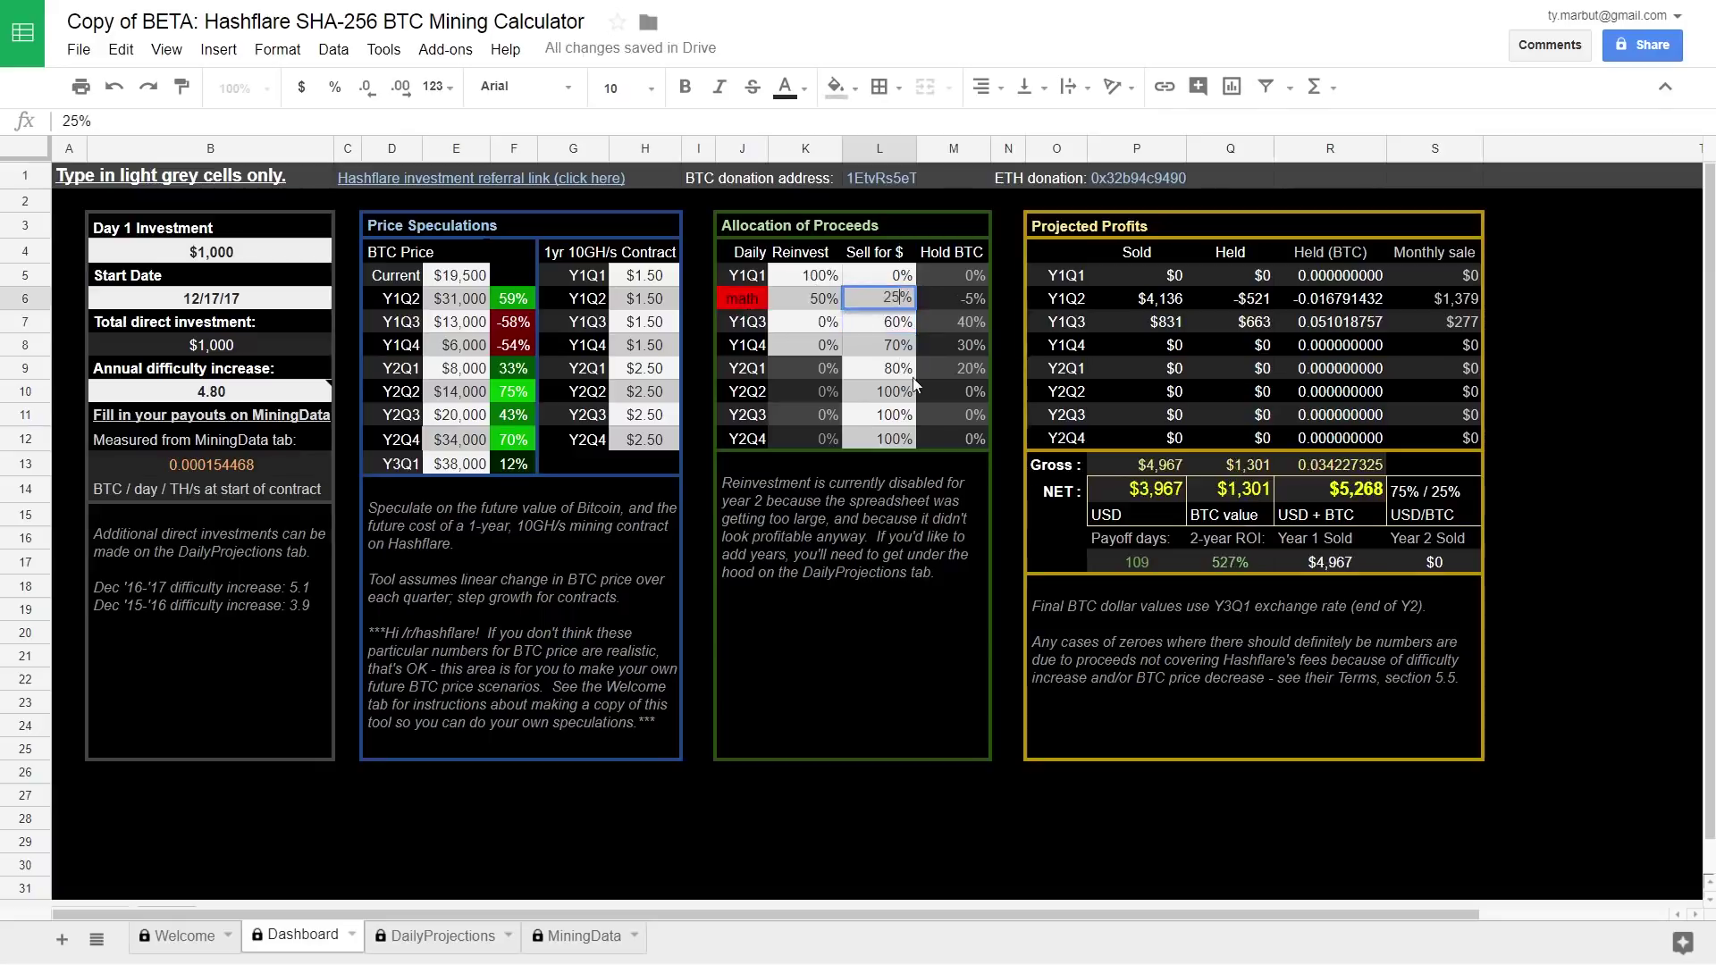
{"action": "key", "text": "Return"}
Review the Y1Q1 and Y1Q2 reinvest, sell and hold allocations alongside the projected Y1Q2 Sold amount.
{"action": "left_click", "coordinate": [824, 370]}
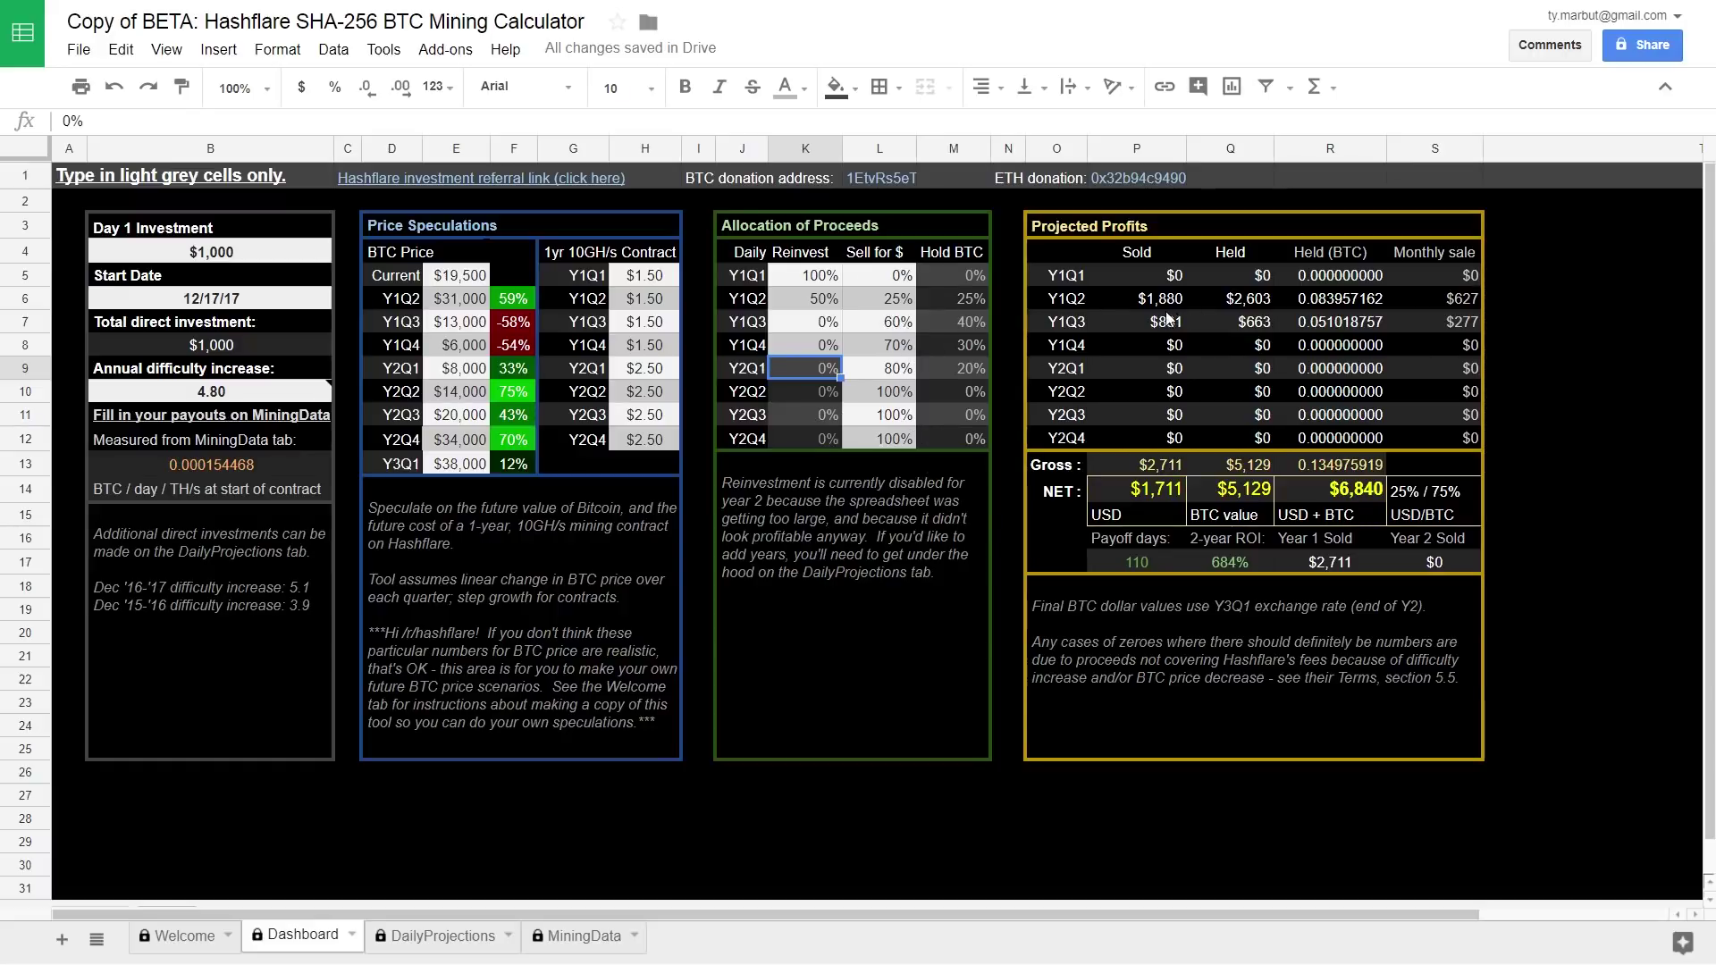
{"action": "left_click", "coordinate": [822, 277]}
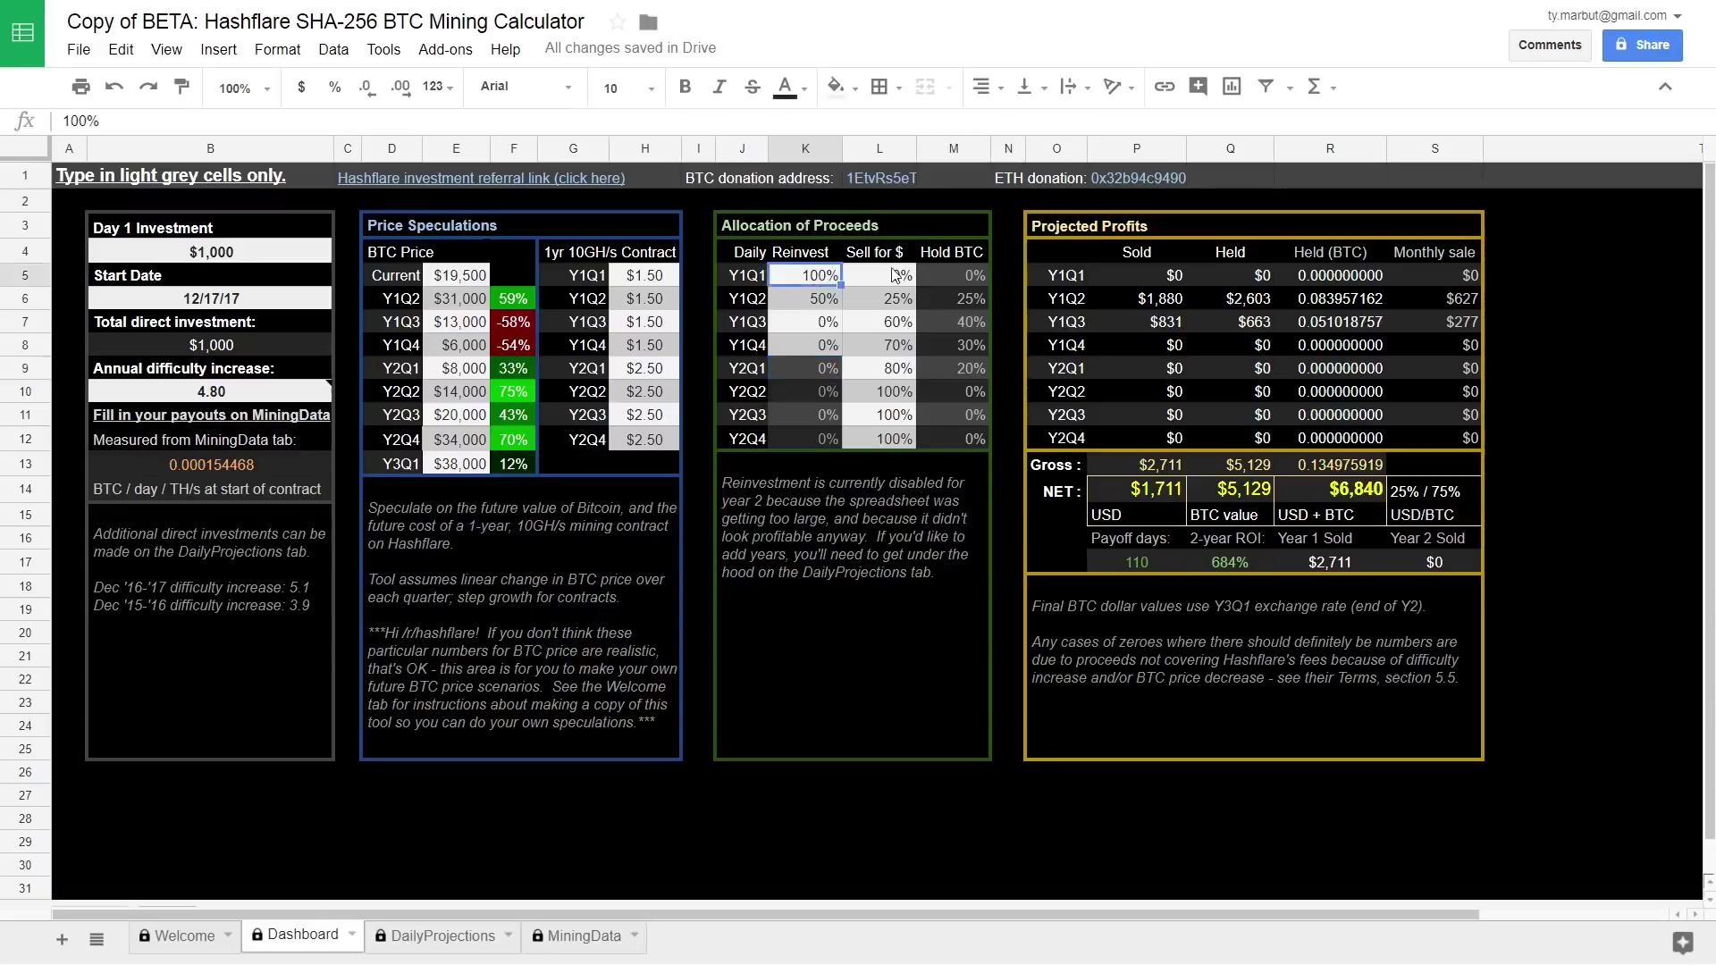
{"action": "left_click", "coordinate": [874, 272]}
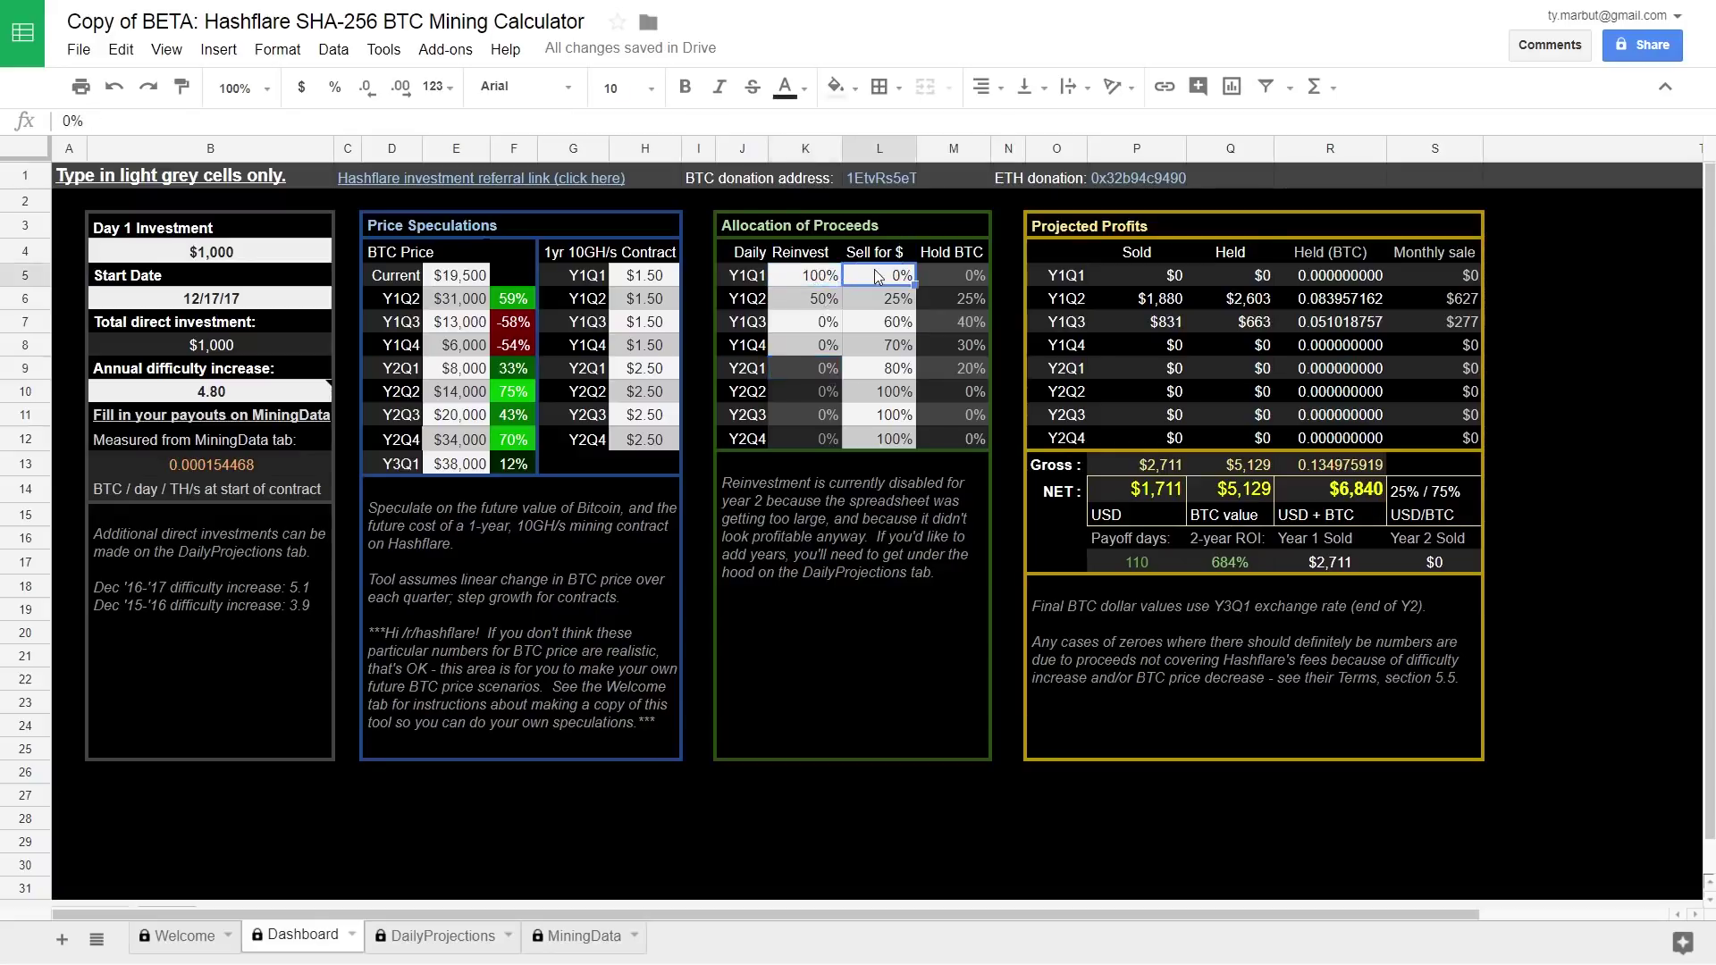
{"action": "left_click", "coordinate": [951, 279]}
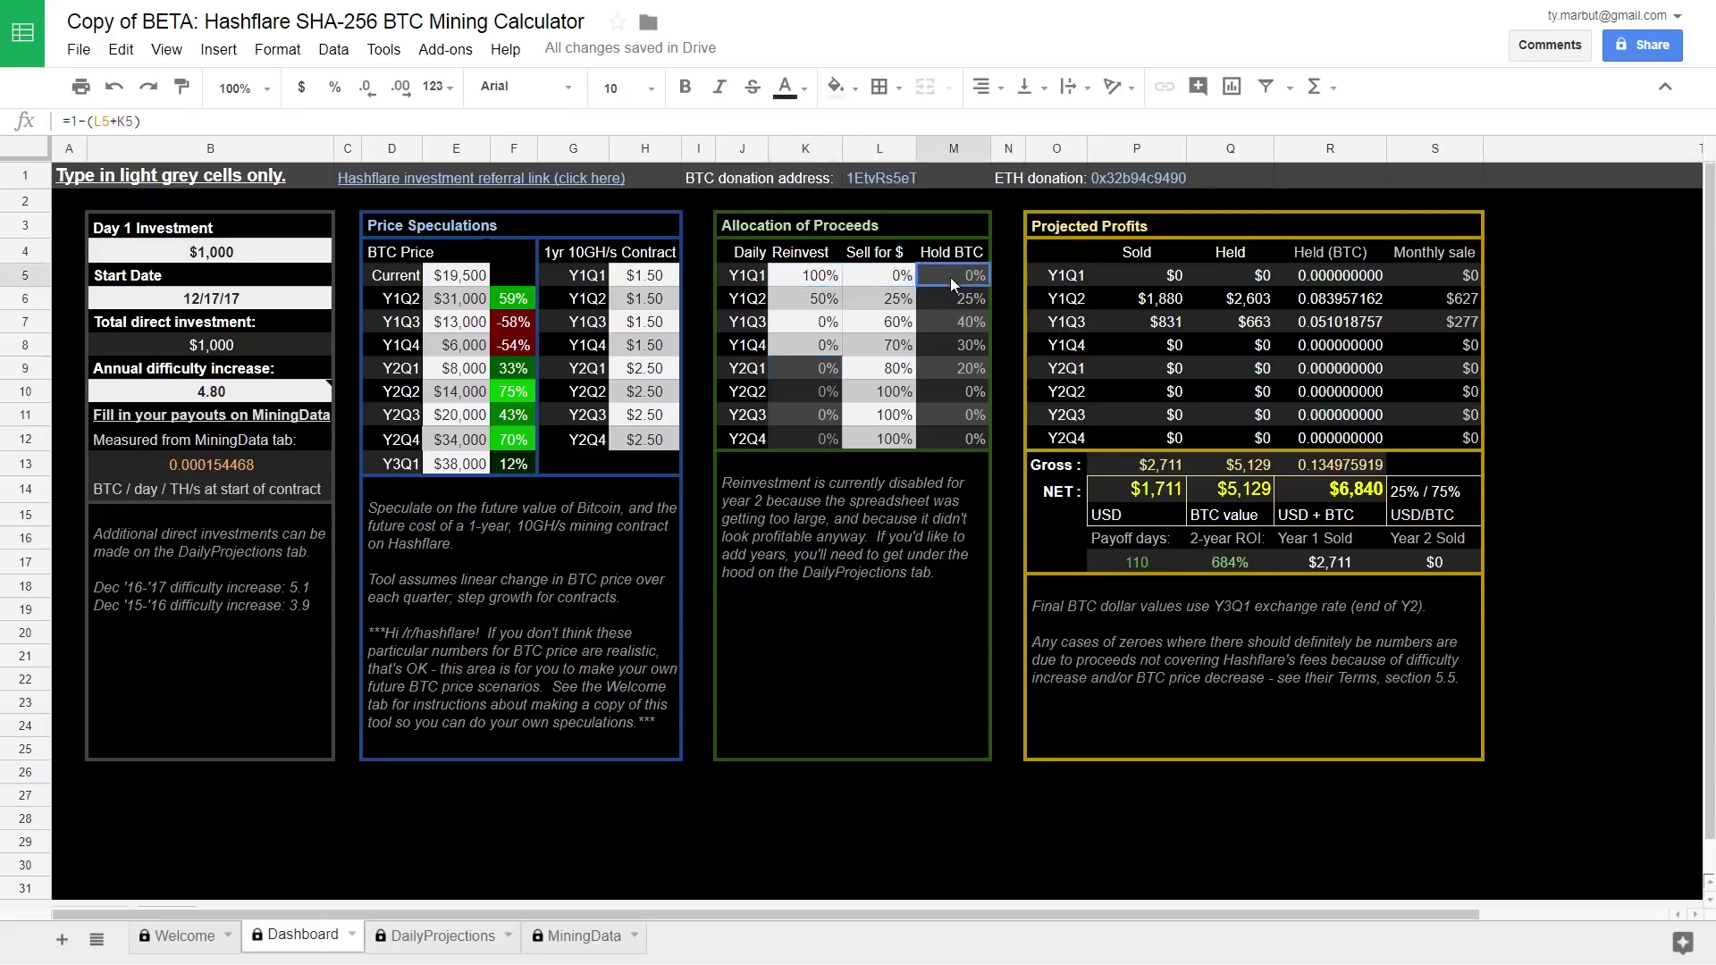
{"action": "left_click", "coordinate": [813, 303]}
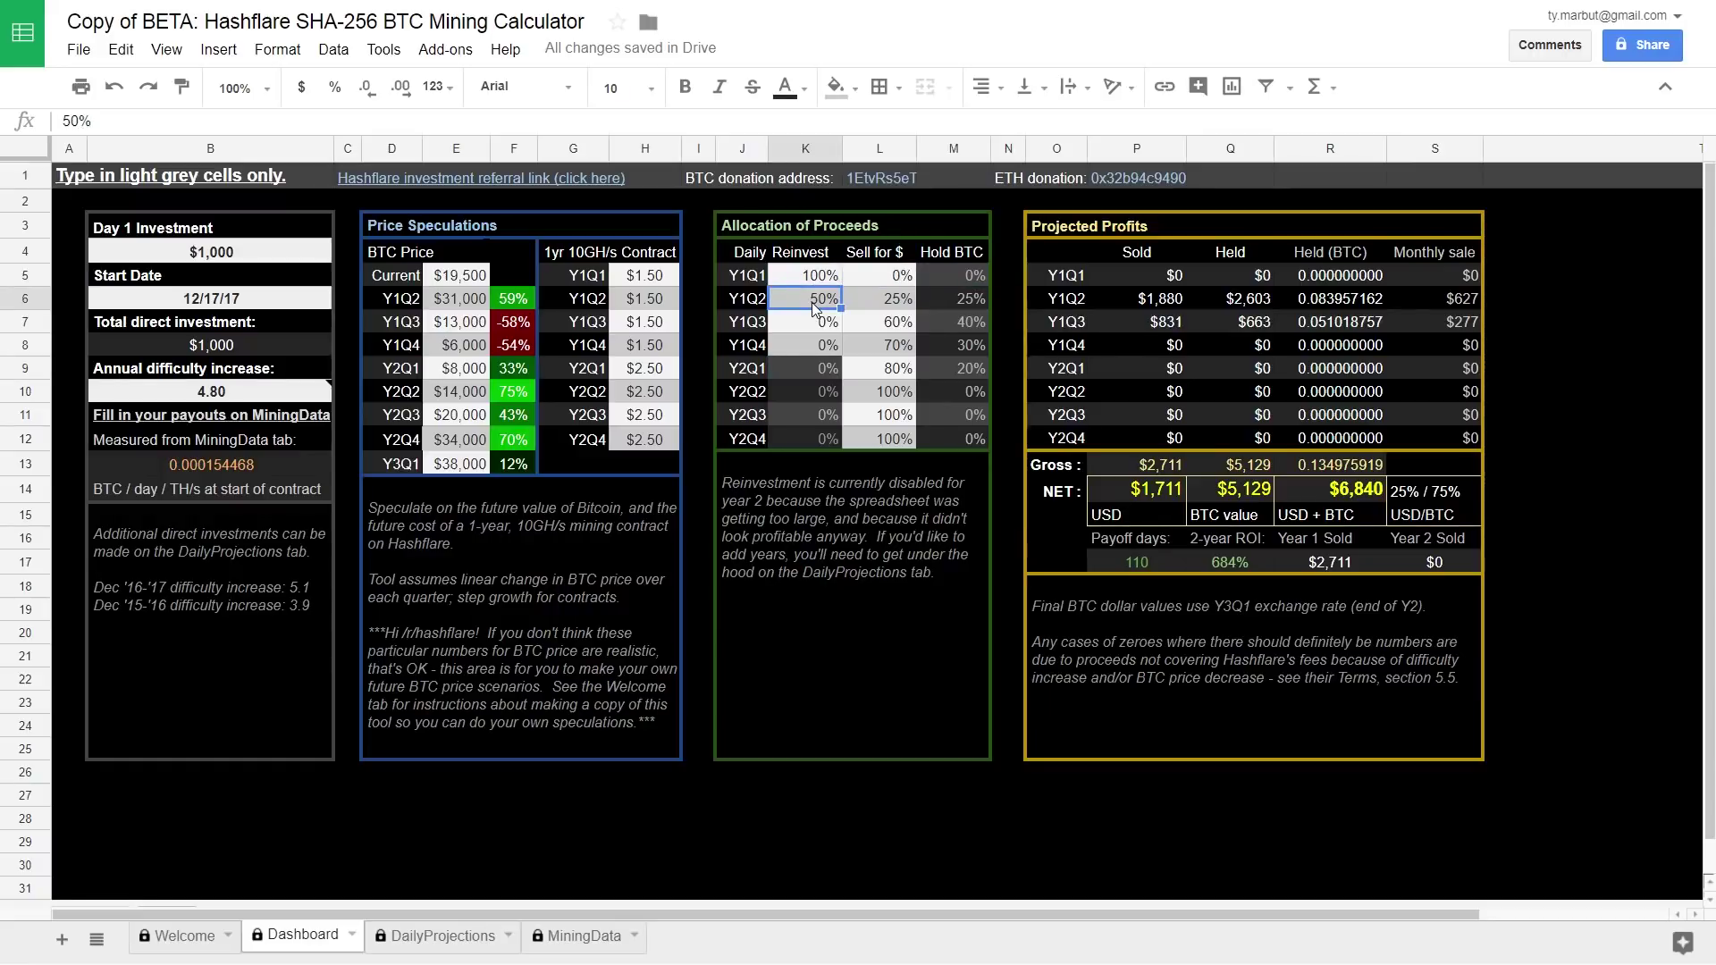
{"action": "left_click", "coordinate": [871, 312]}
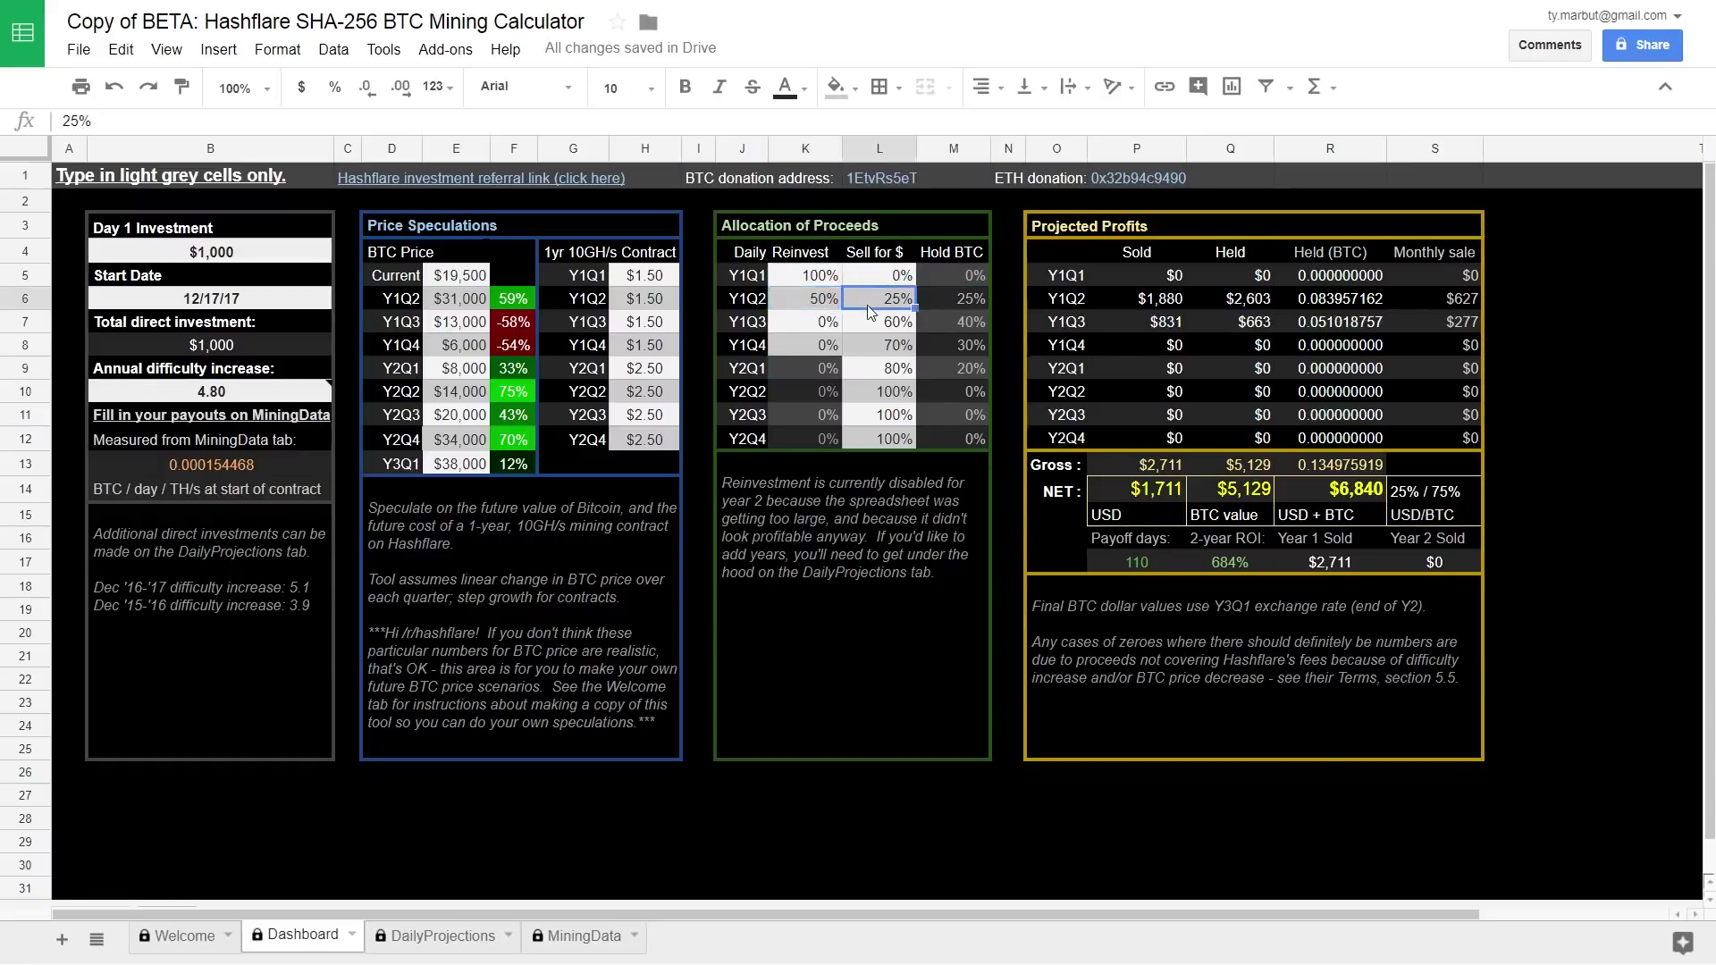
{"action": "left_click", "coordinate": [1159, 306]}
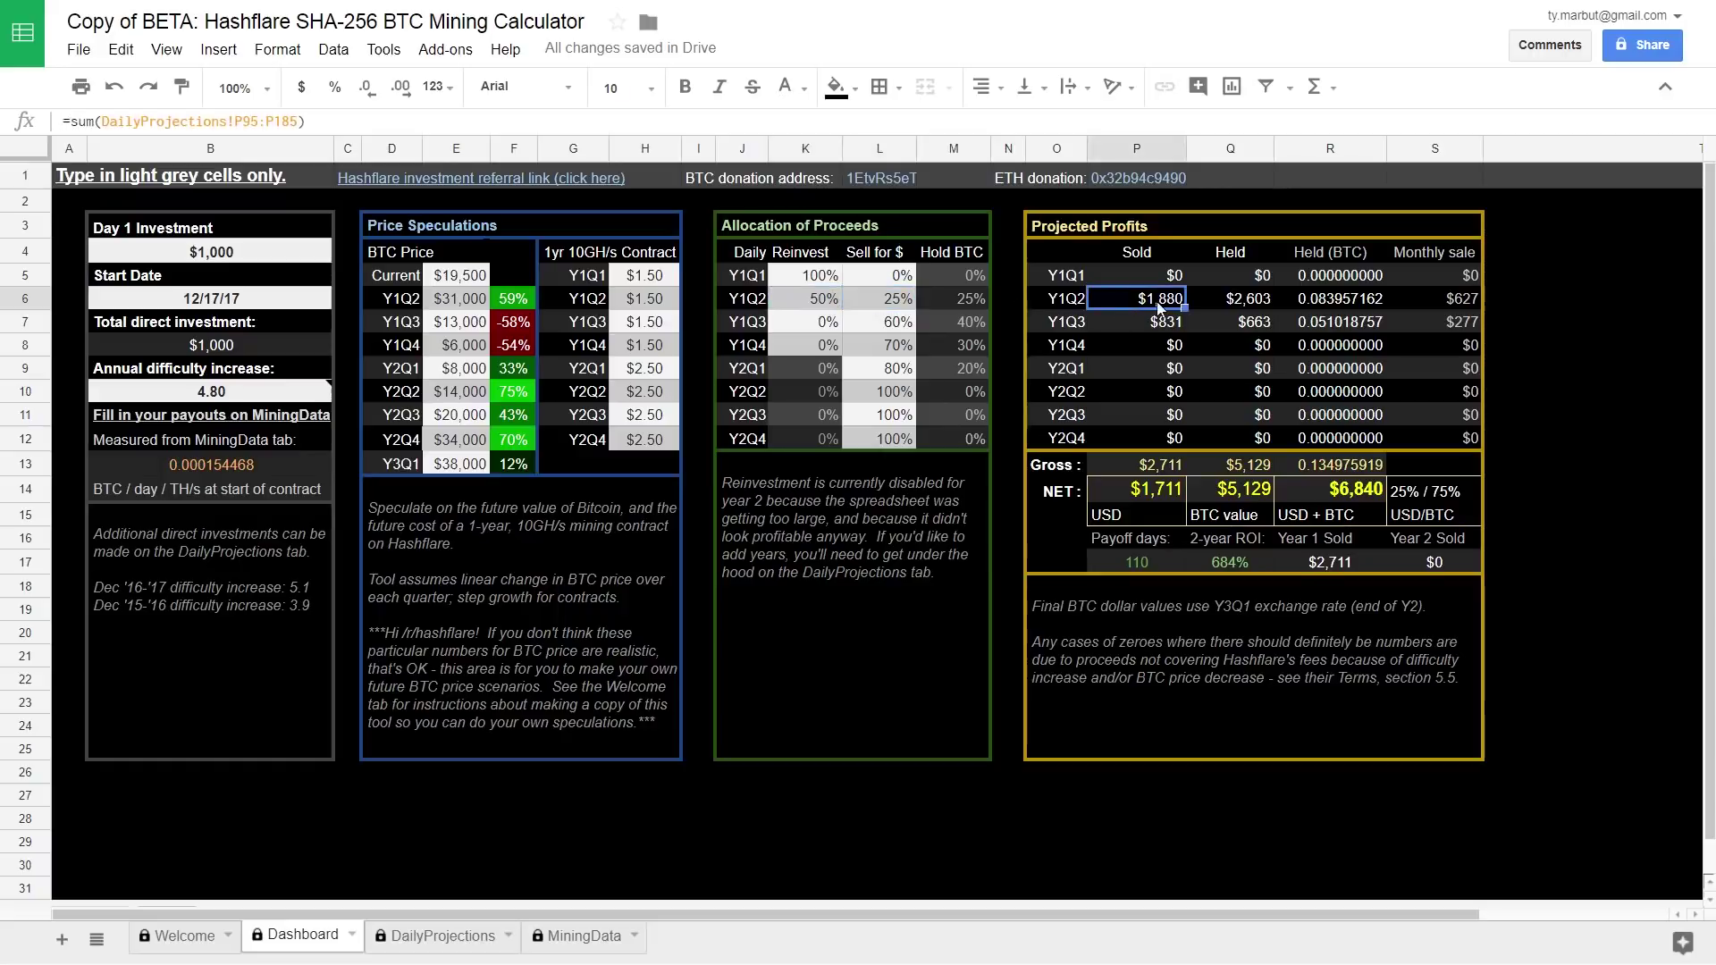
{"action": "left_click", "coordinate": [959, 305]}
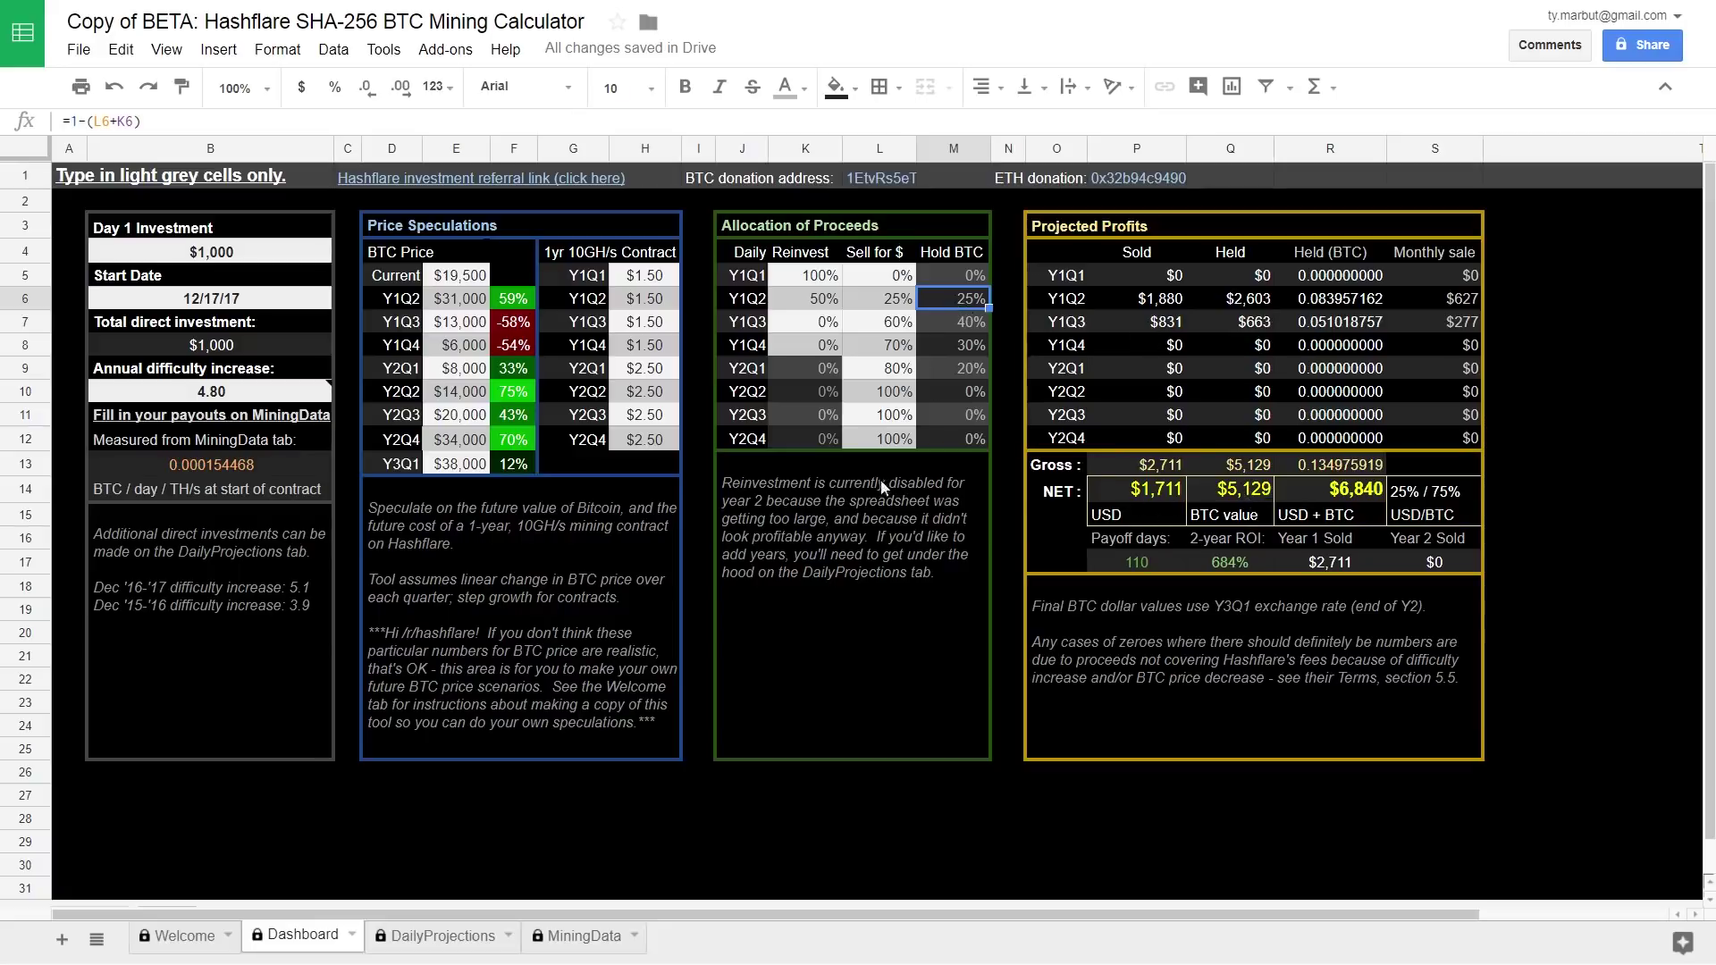
Check the quarterly Sold amounts for Y1Q1 through Y1Q3 under Projected Profits.
{"action": "left_click", "coordinate": [1230, 347]}
{"action": "left_click", "coordinate": [1098, 278]}
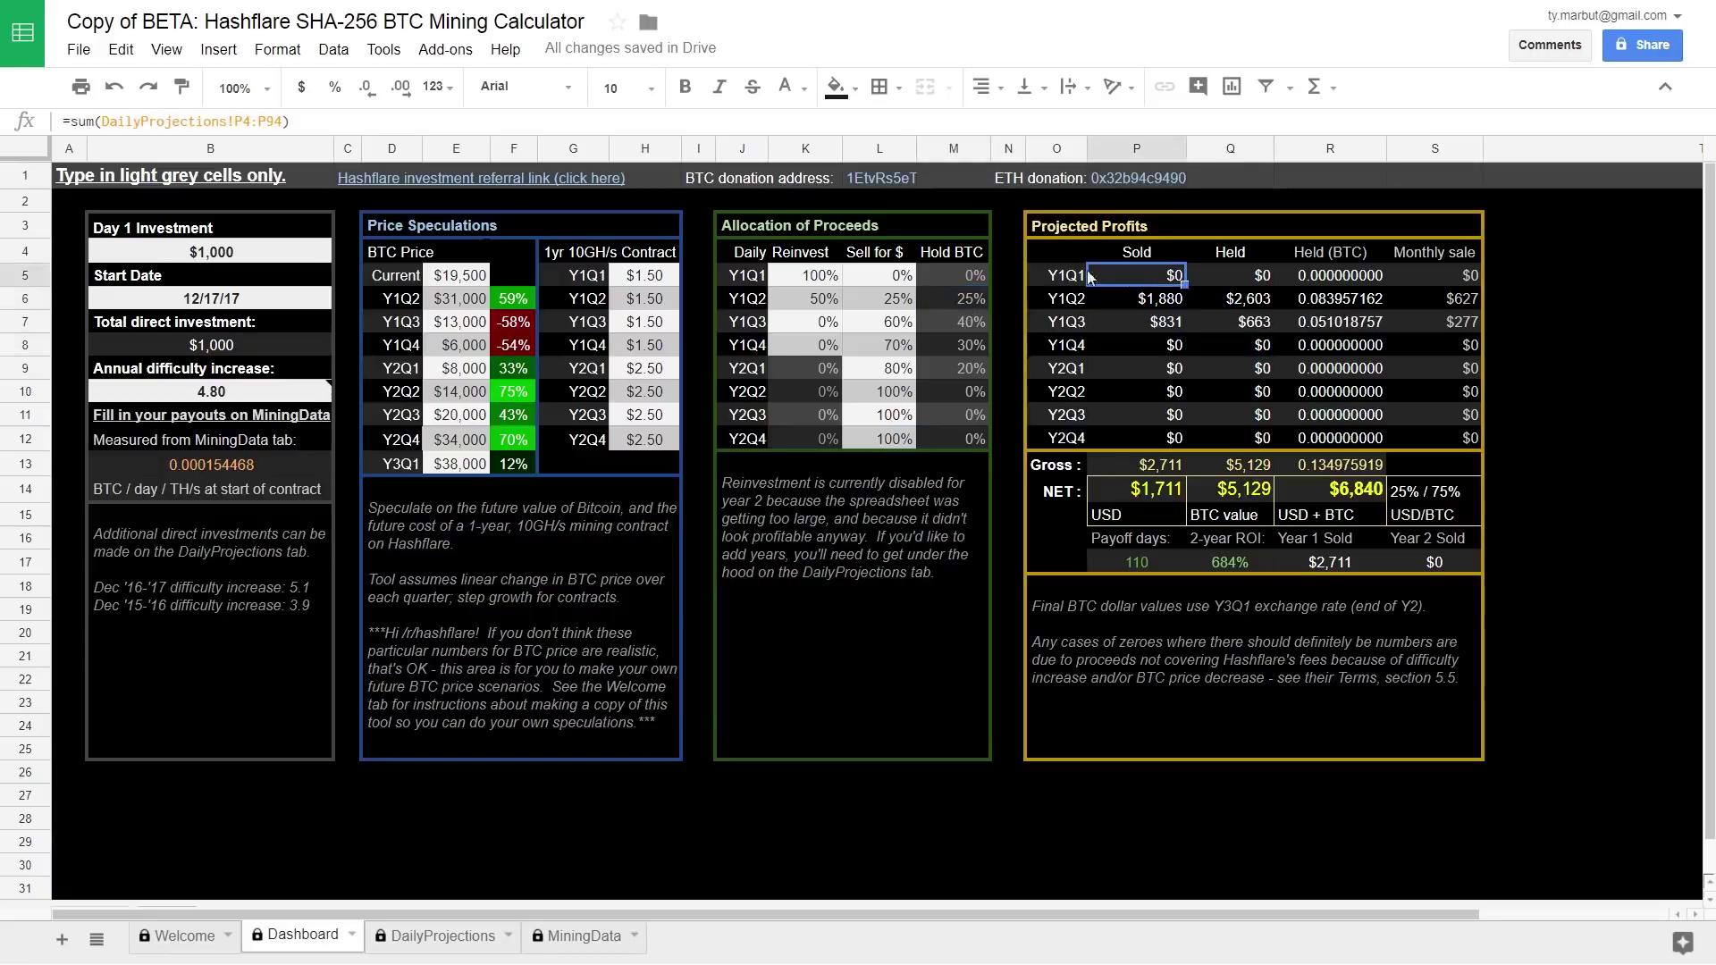
{"action": "left_click", "coordinate": [1057, 277]}
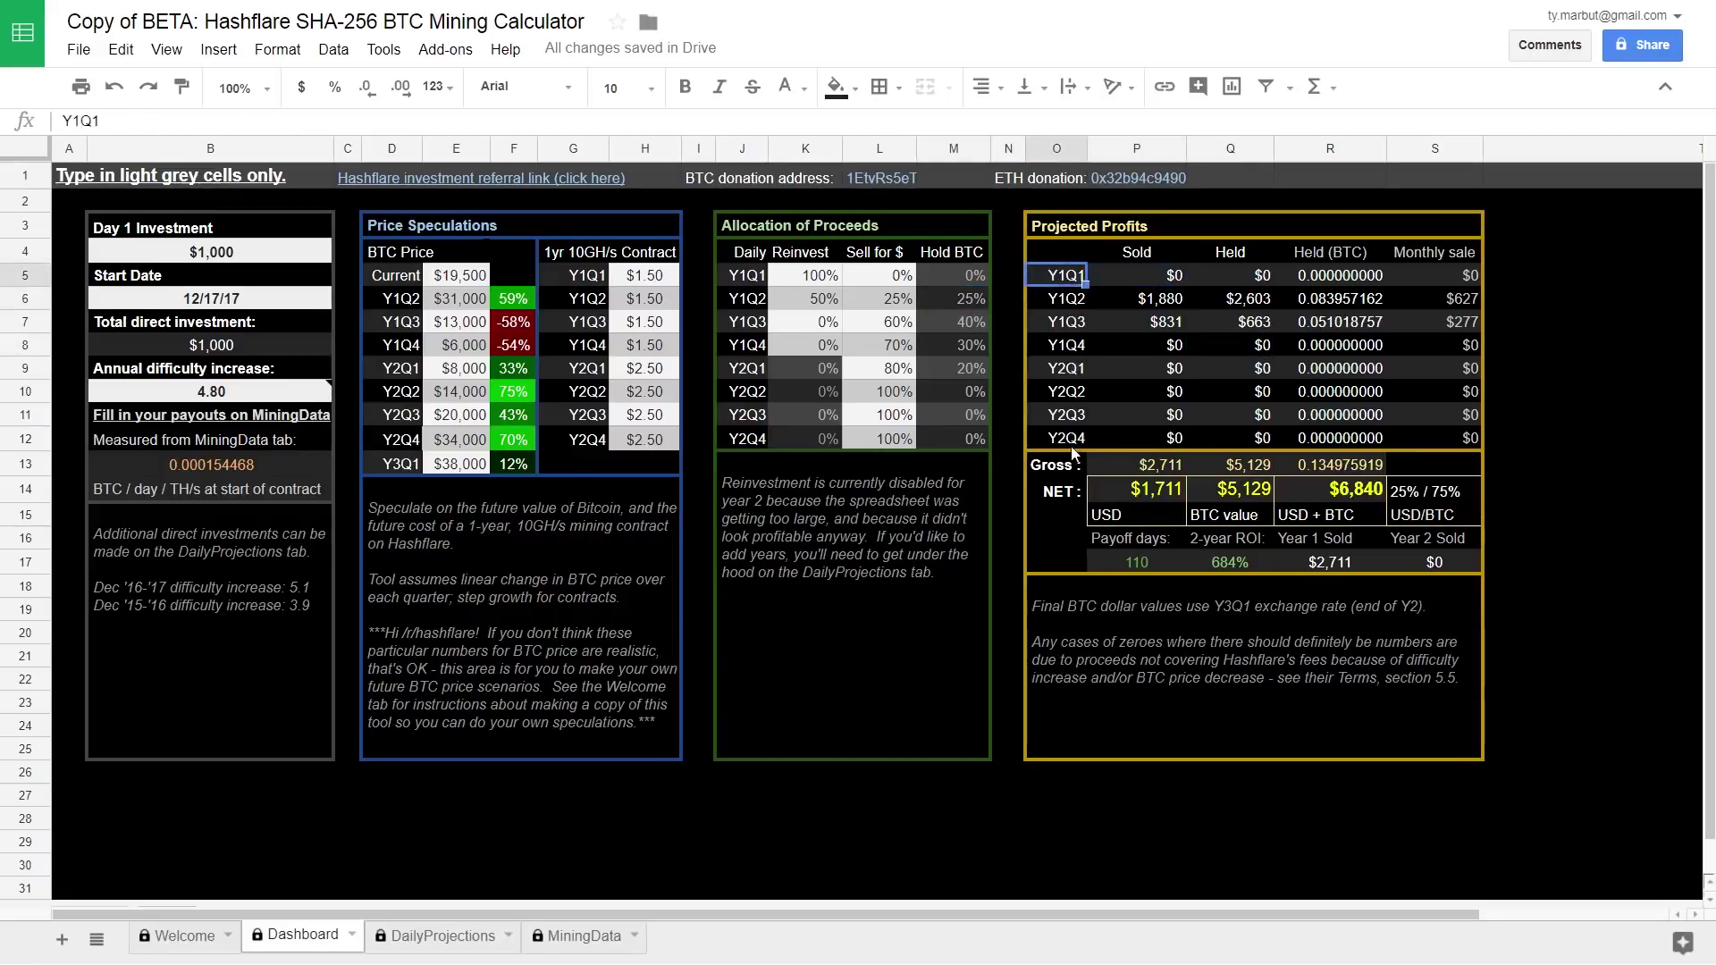
{"action": "left_click", "coordinate": [1161, 284]}
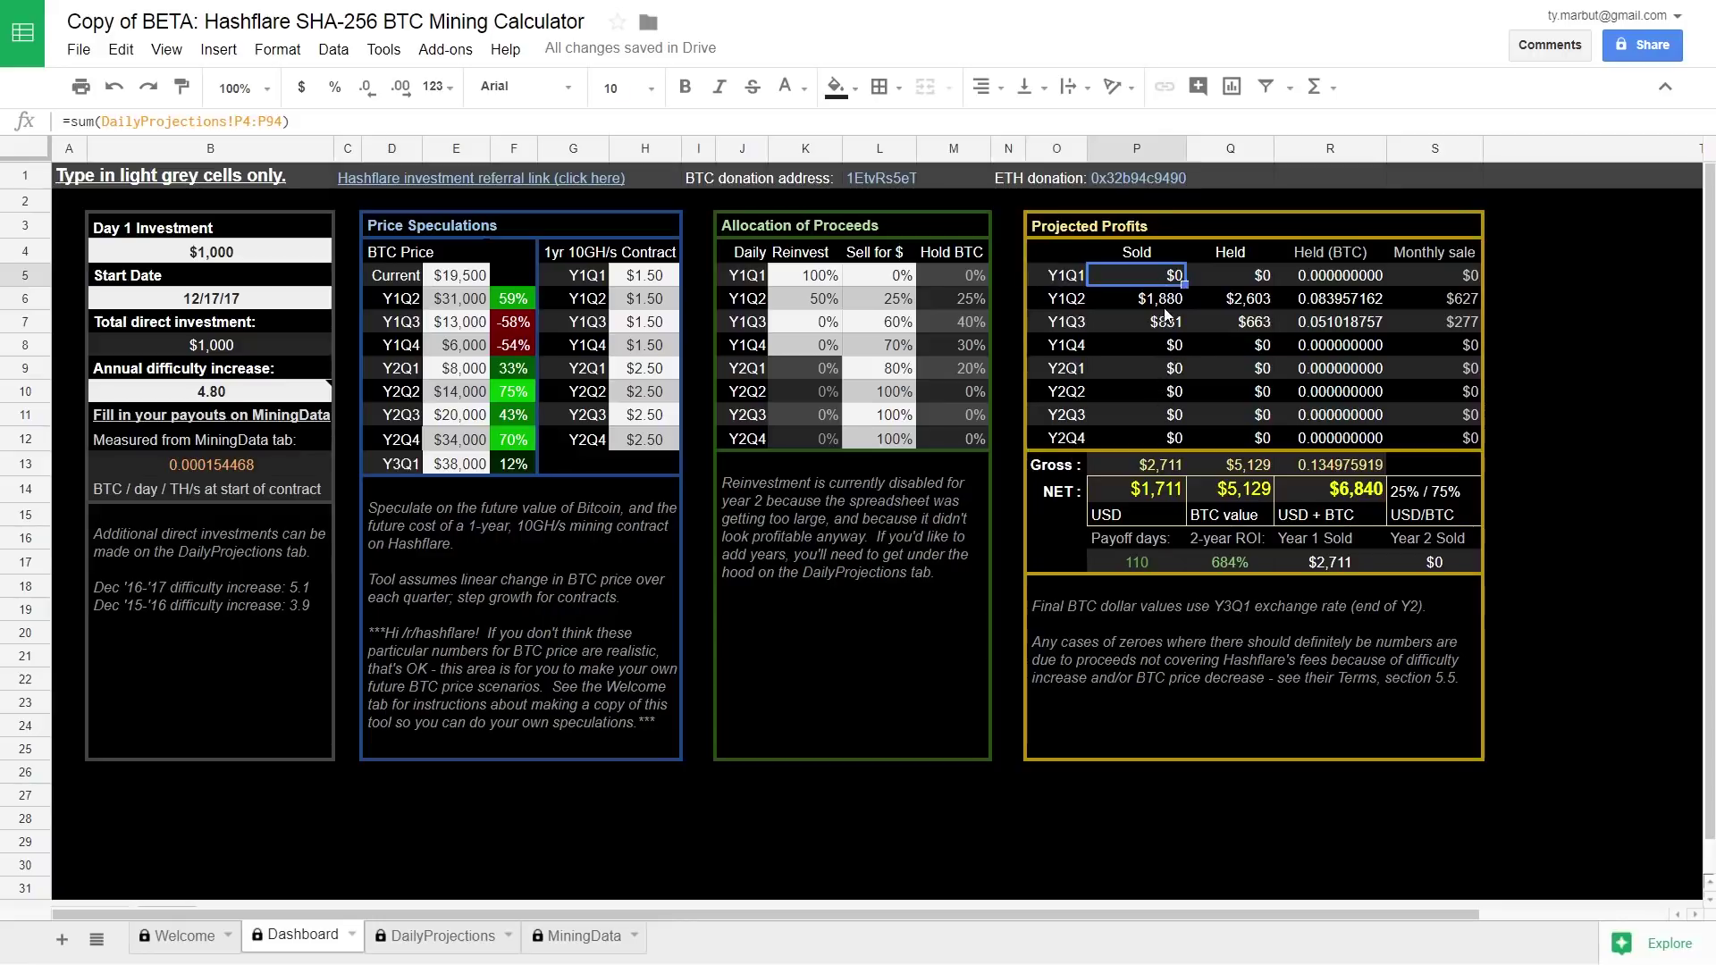
{"action": "left_click", "coordinate": [1173, 304]}
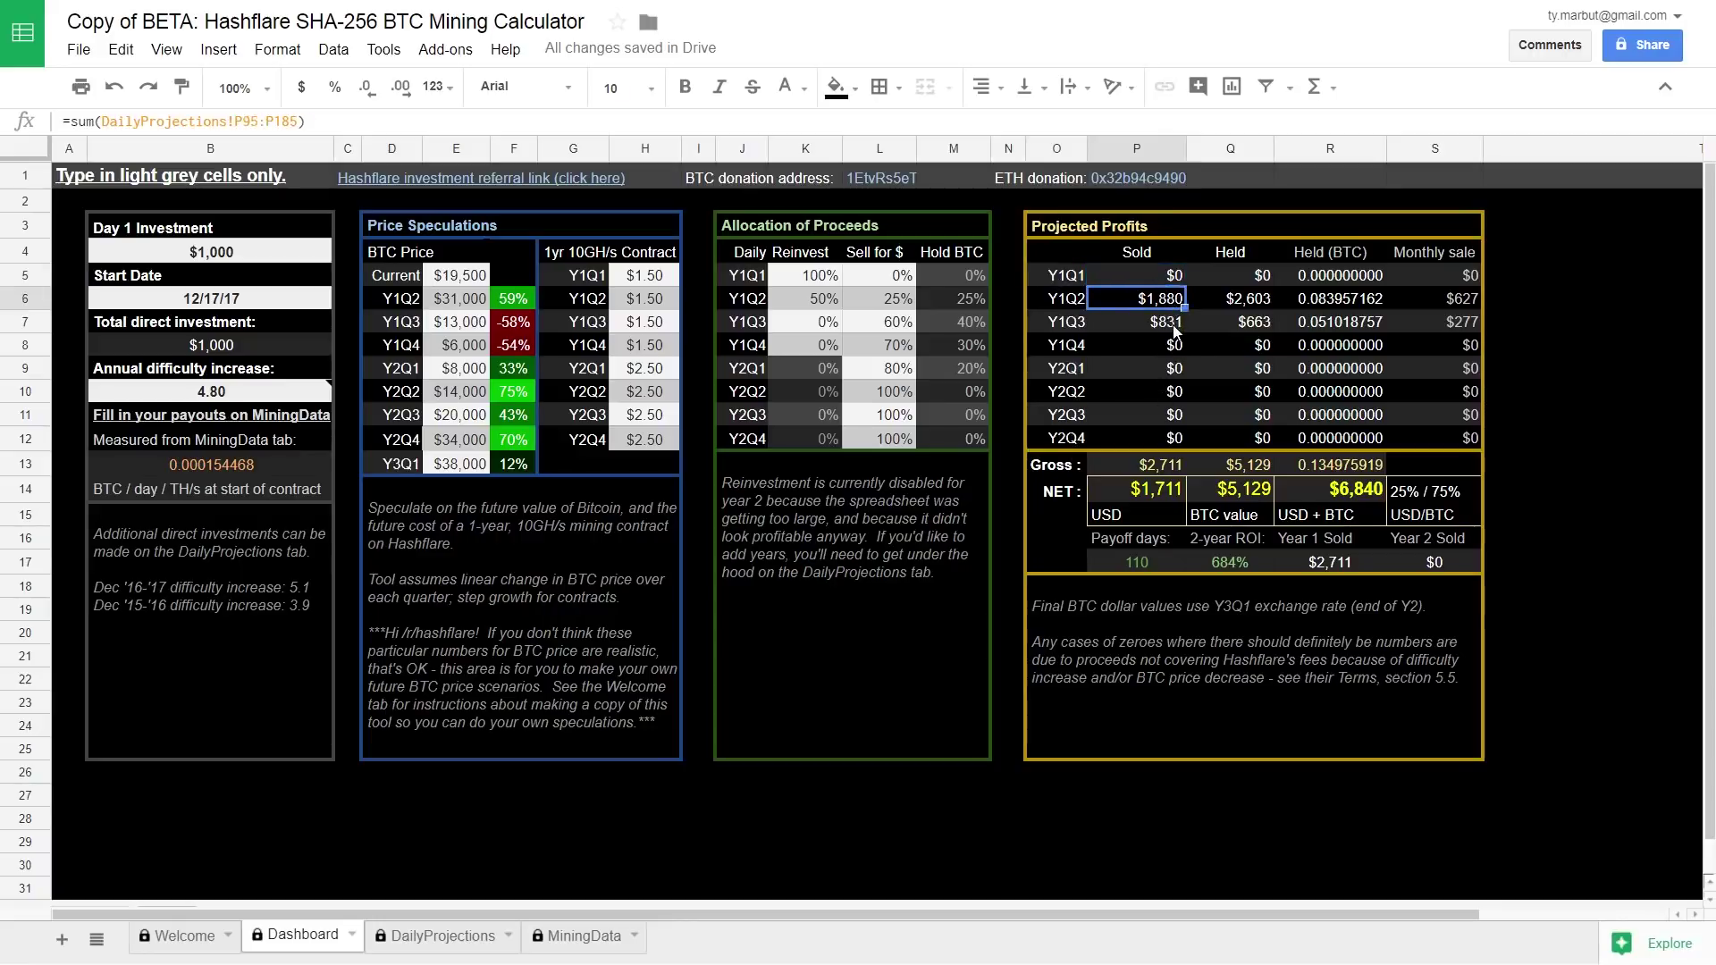
{"action": "left_click", "coordinate": [1171, 327]}
Compare the Y1Q2, Y1Q3 and gross Held values with the Y1Q2 and Y3Q1 BTC price speculations.
{"action": "left_click", "coordinate": [1242, 299]}
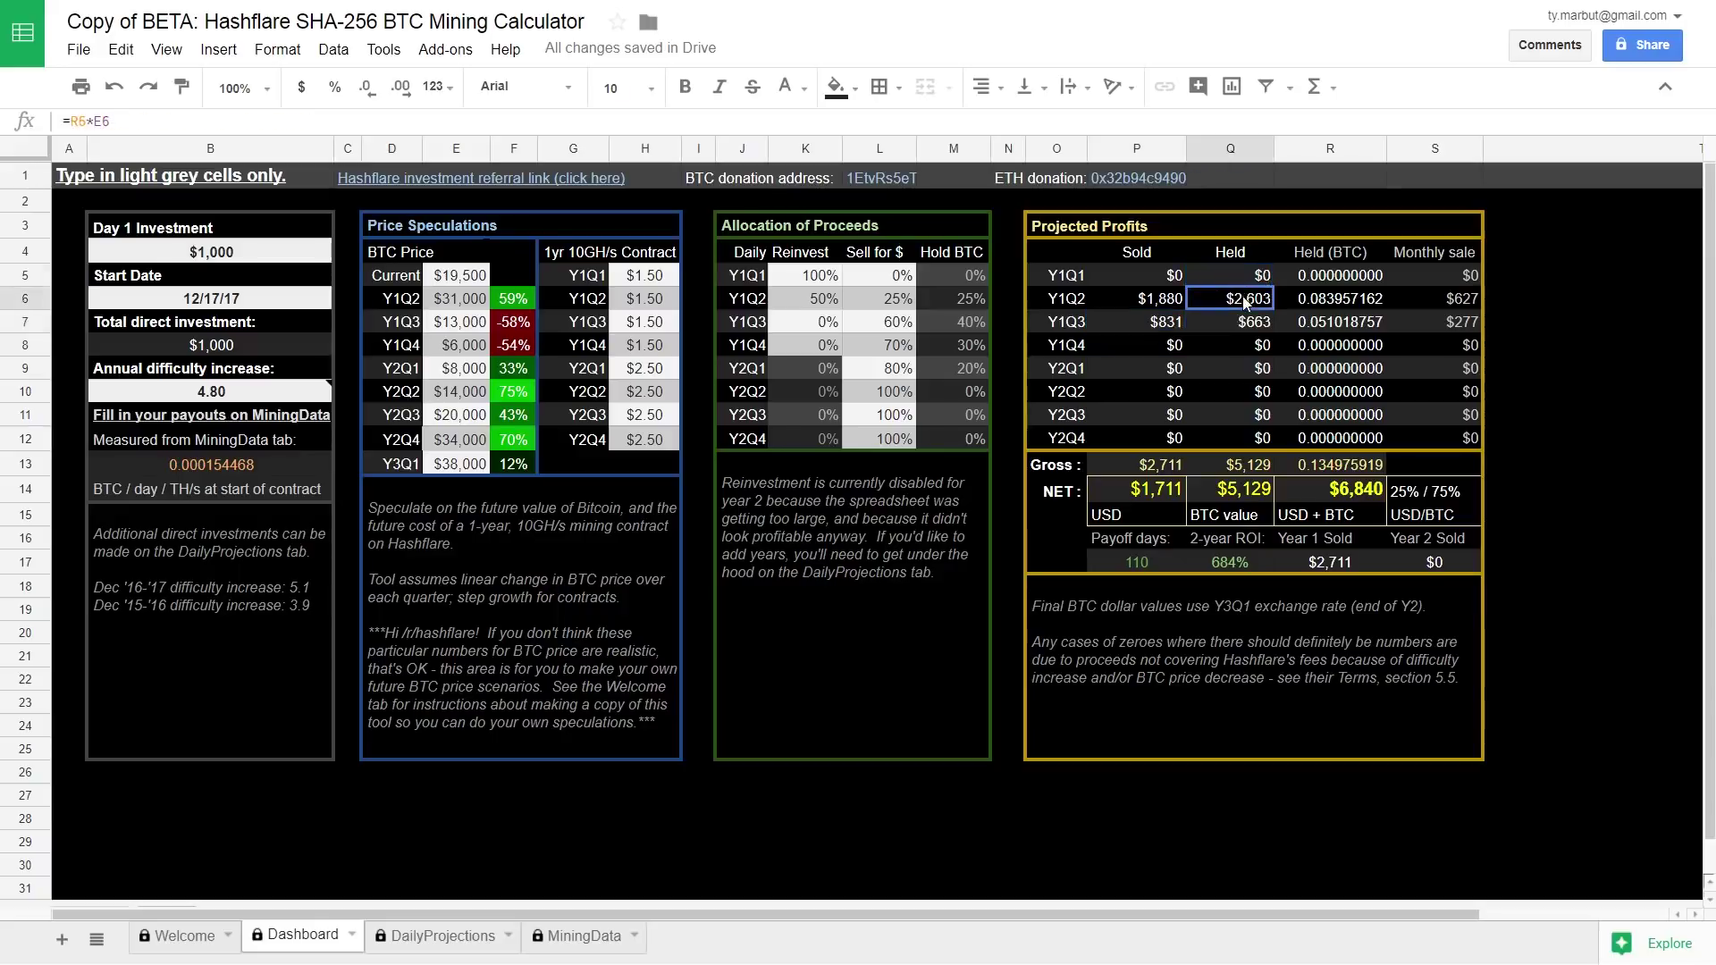
{"action": "left_click", "coordinate": [1254, 323]}
{"action": "left_click", "coordinate": [1250, 303]}
{"action": "left_click", "coordinate": [452, 303]}
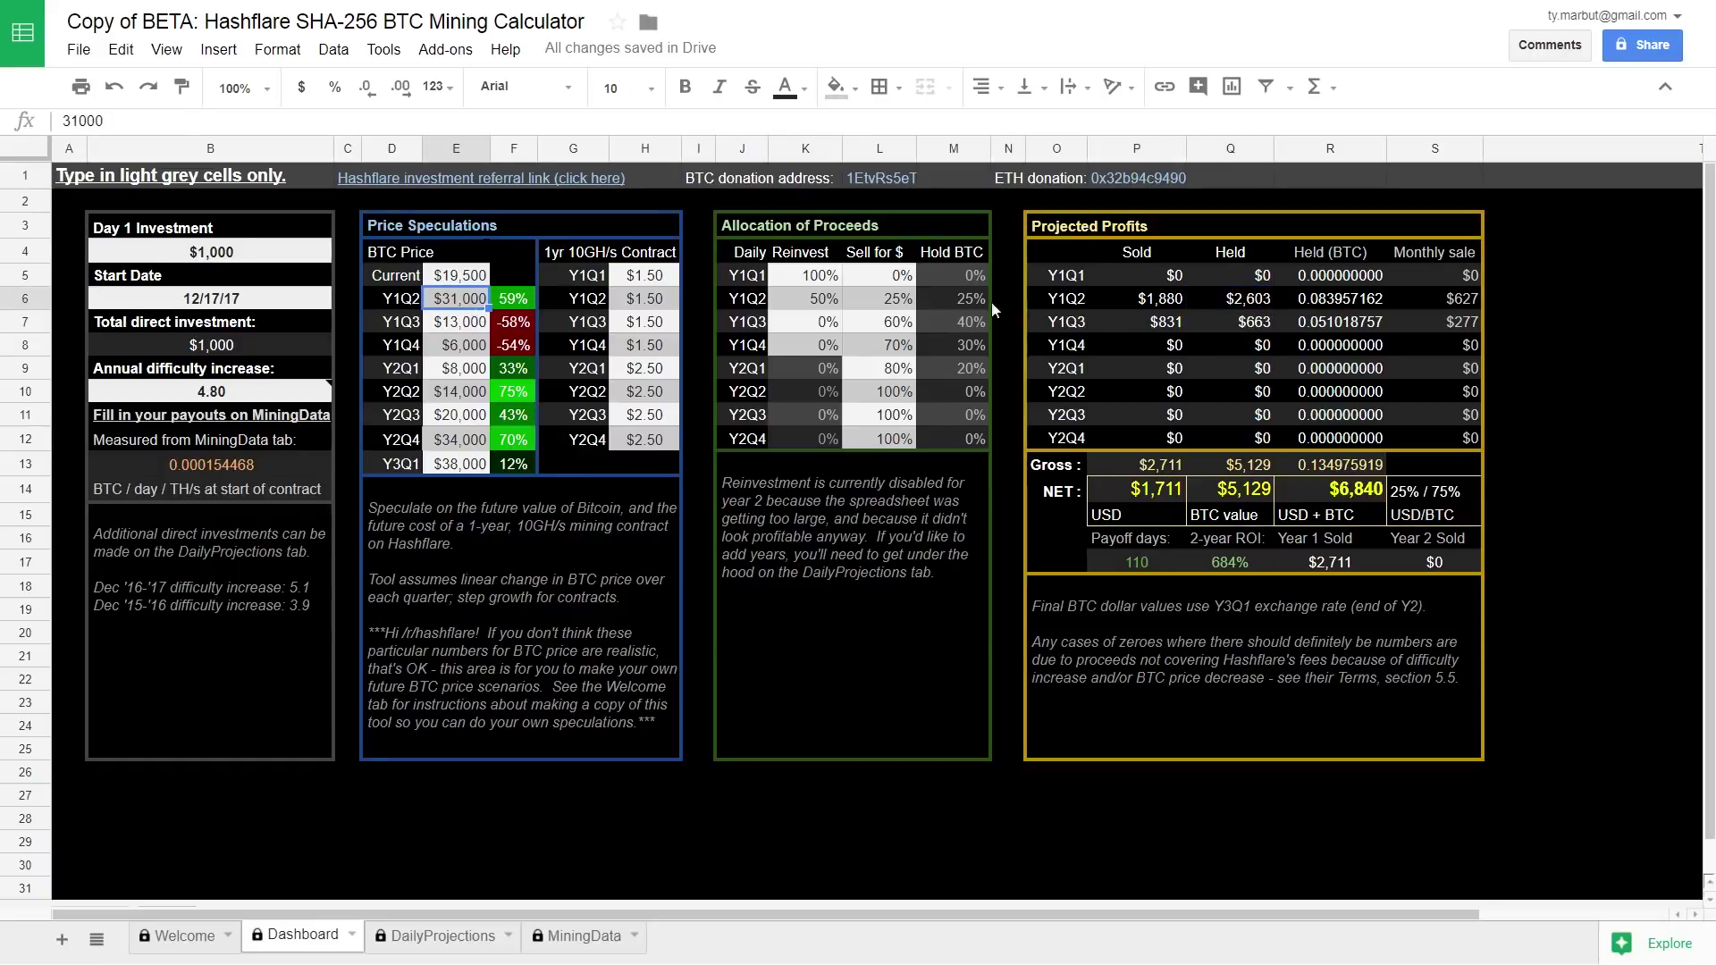
{"action": "left_click", "coordinate": [1221, 299]}
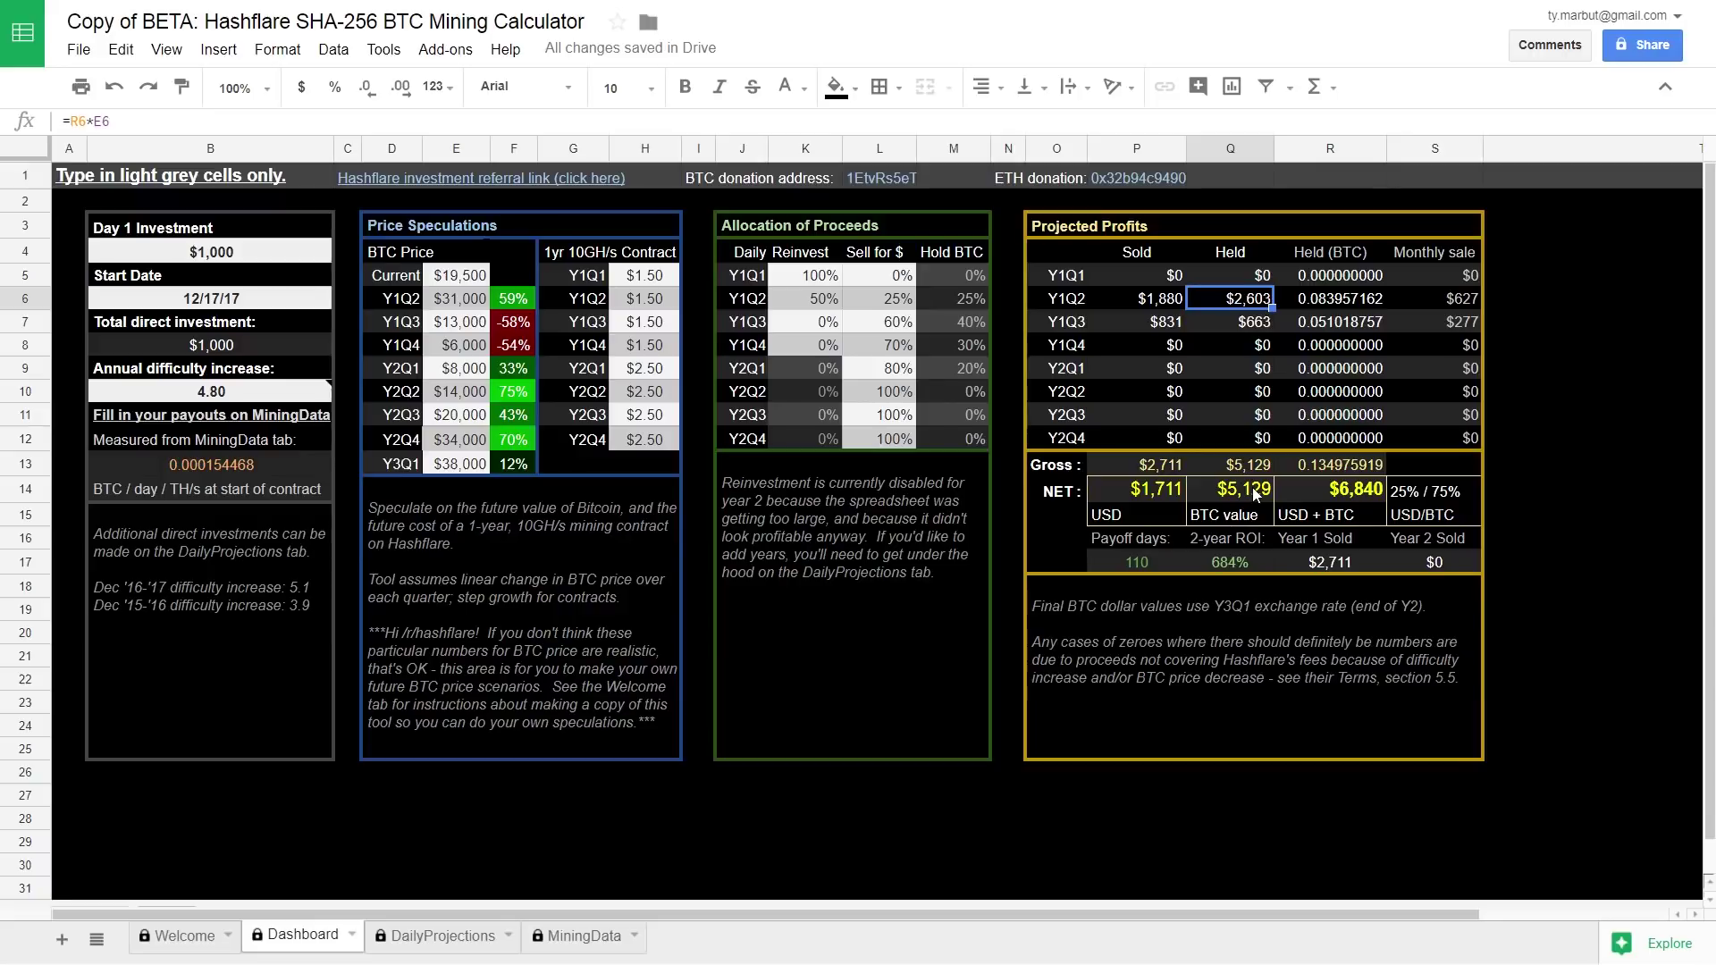
{"action": "left_click", "coordinate": [1252, 324]}
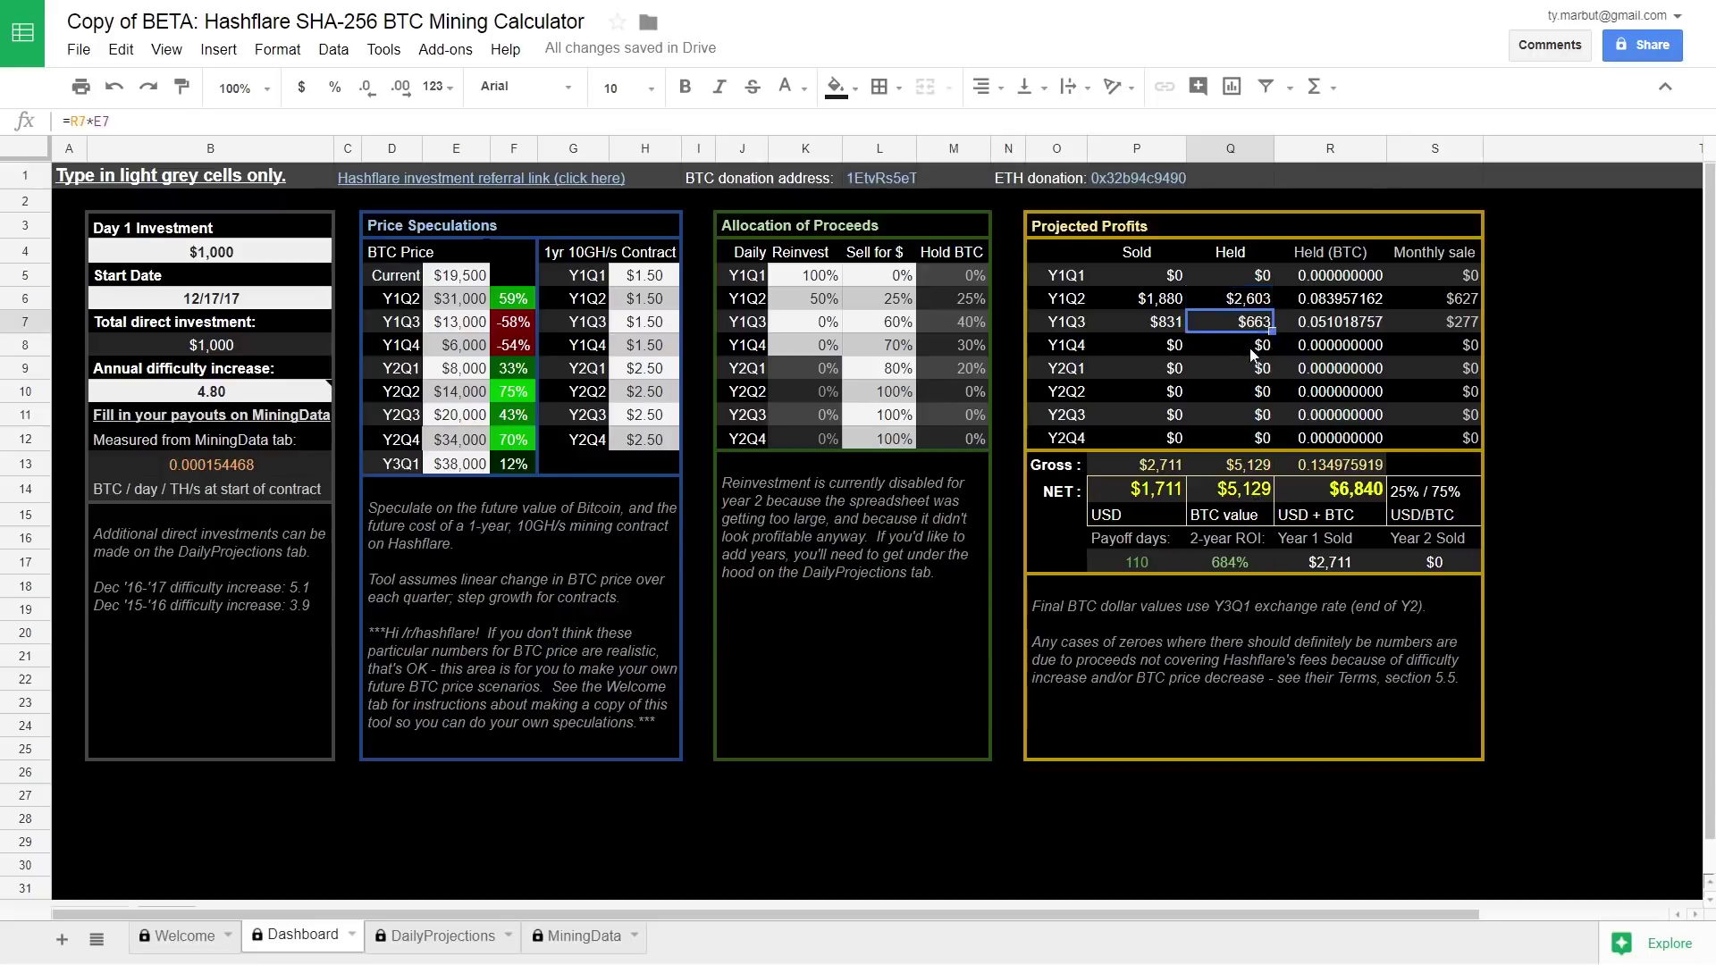
{"action": "left_click", "coordinate": [1248, 469]}
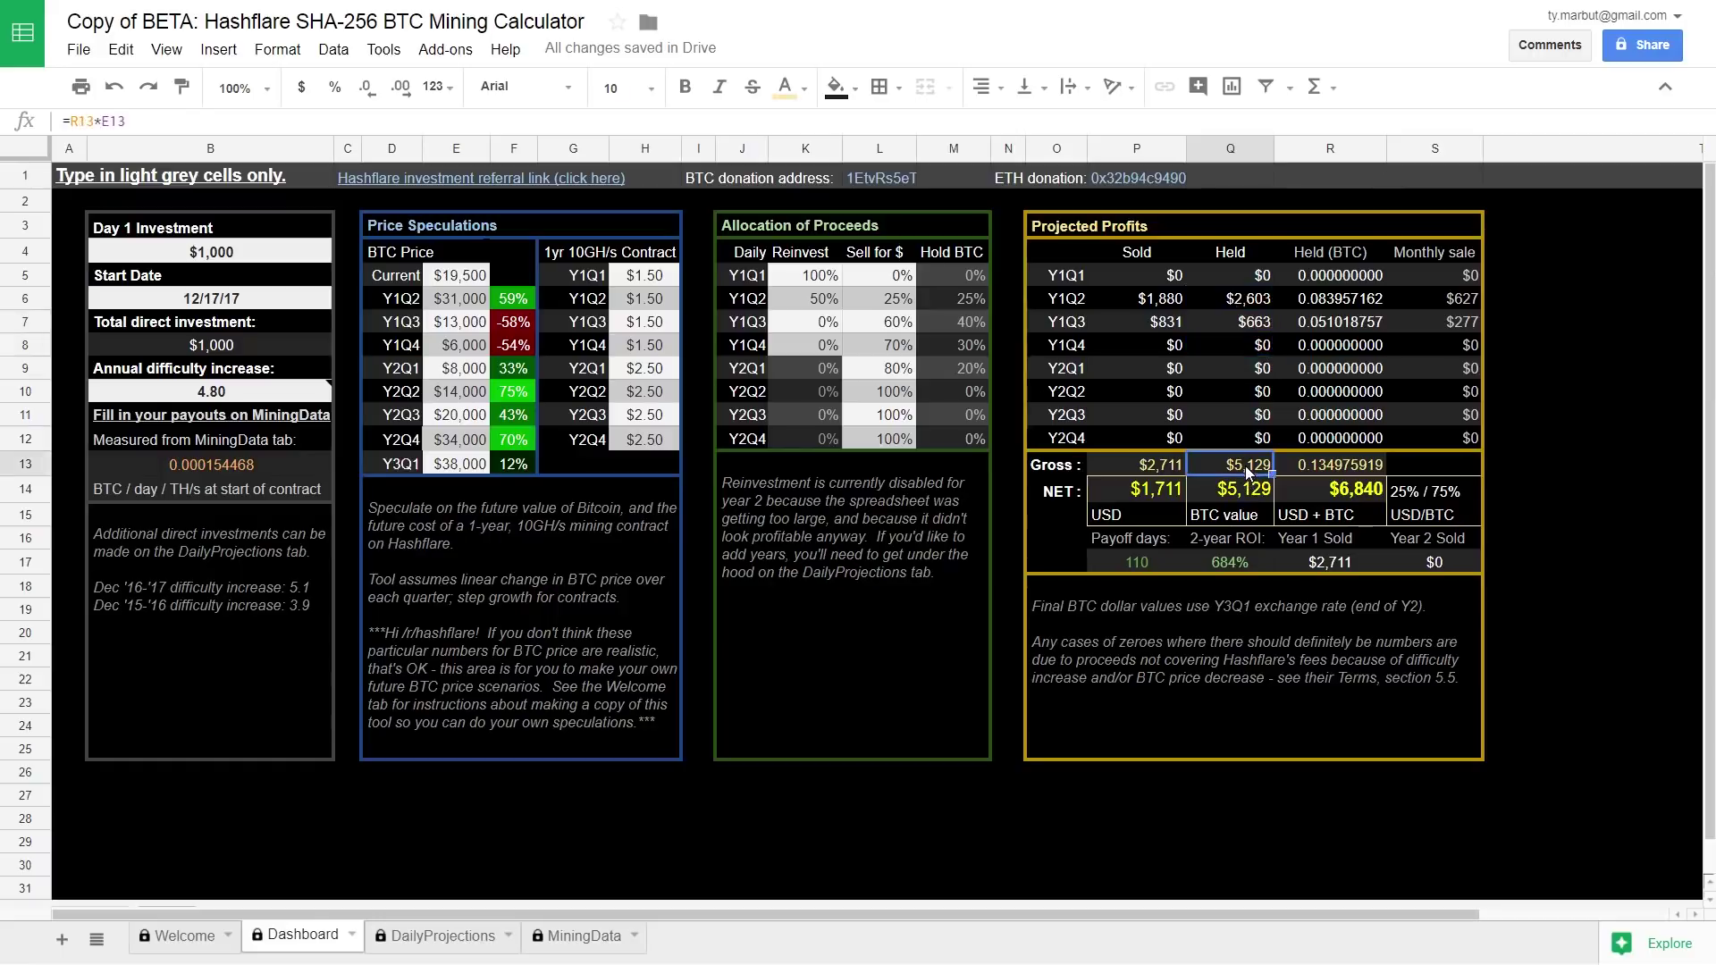
{"action": "left_click", "coordinate": [410, 466]}
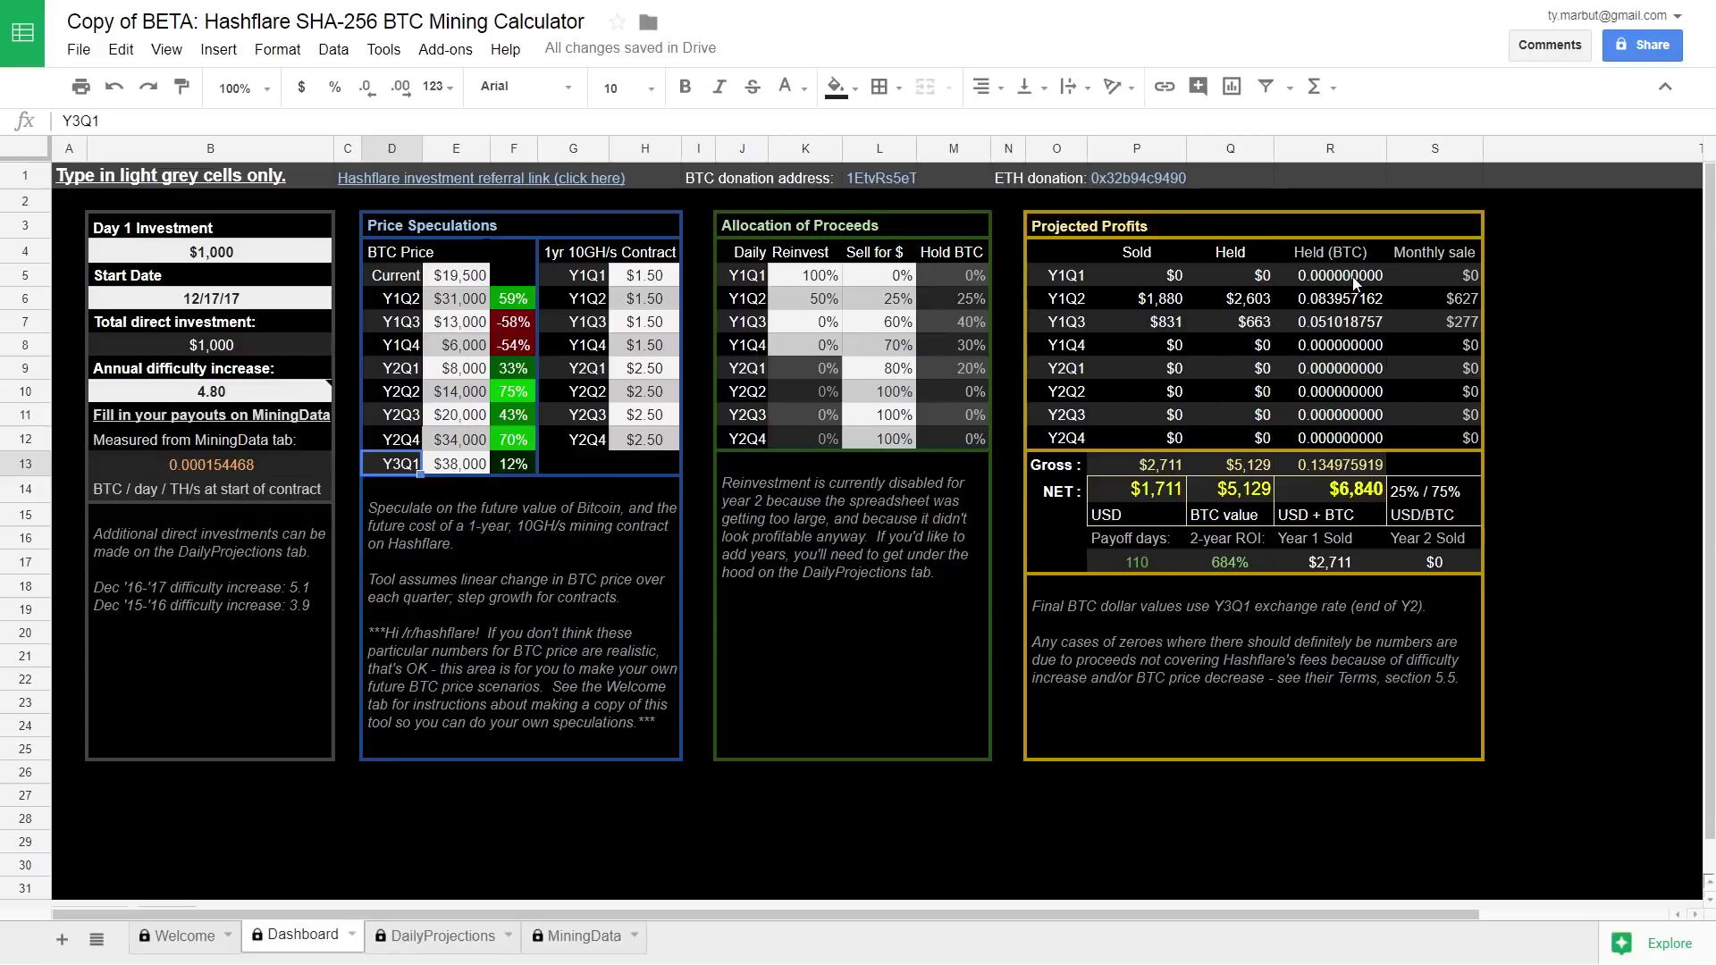
Inspect the Held (BTC) and Monthly sale columns, comparing the Y1Q2 Sold amount with its monthly sale formula.
{"action": "left_click", "coordinate": [1277, 274]}
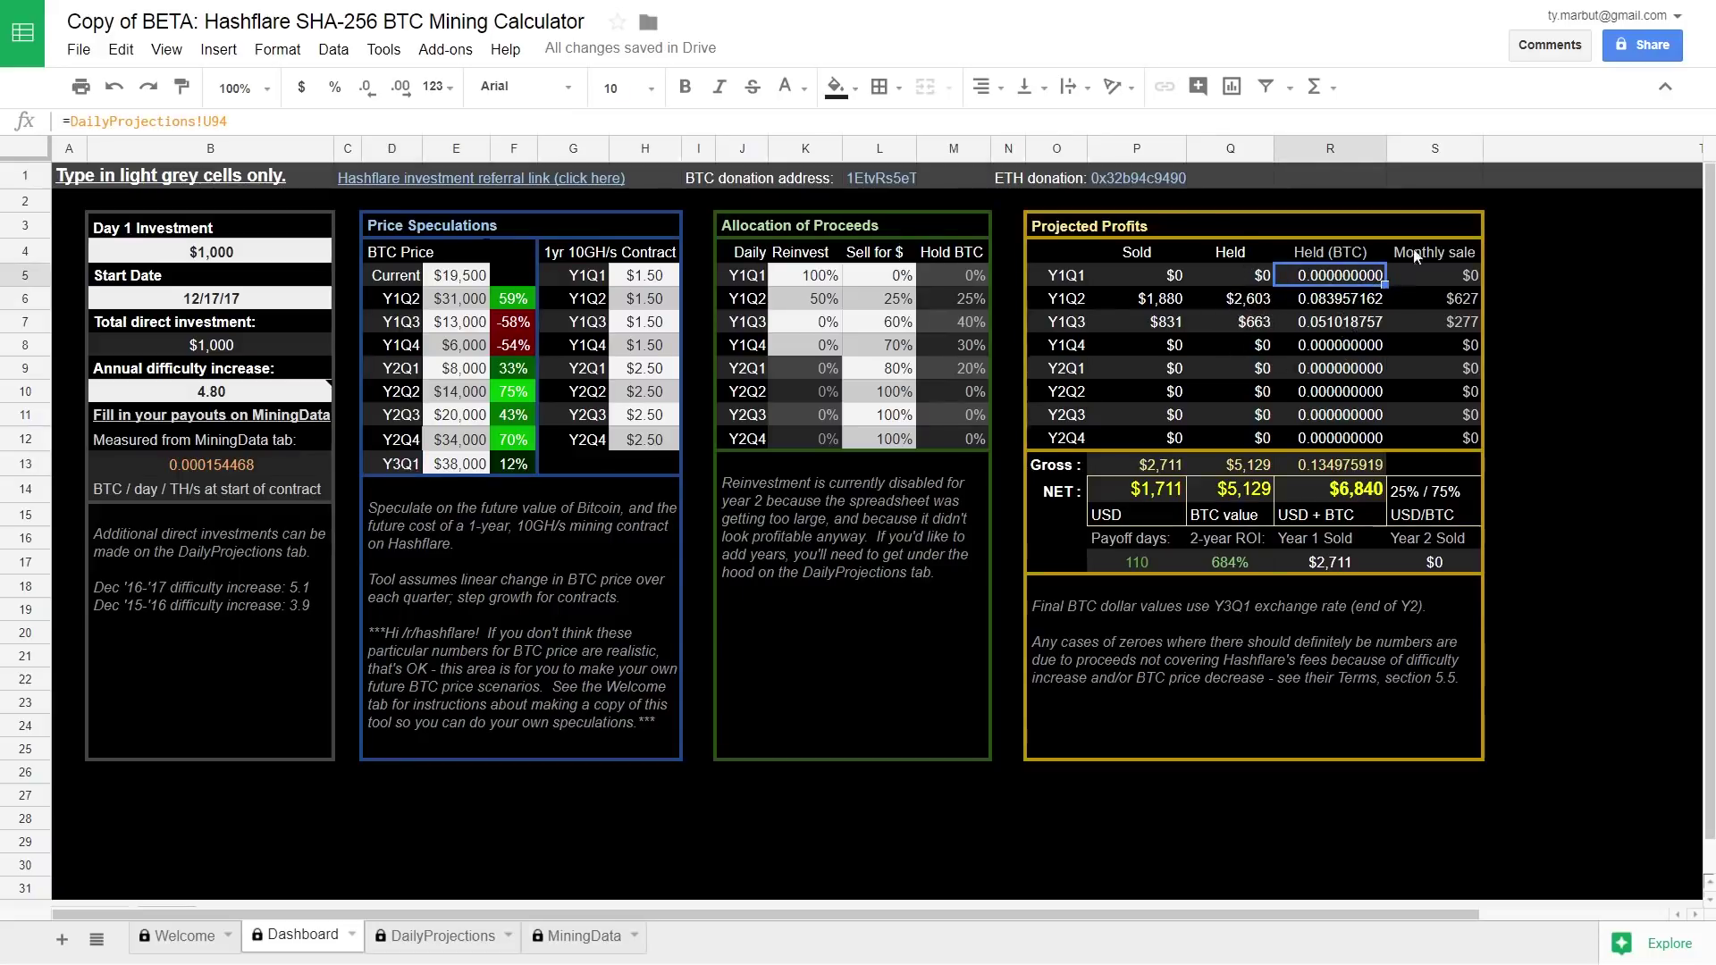
{"action": "left_click", "coordinate": [1437, 260]}
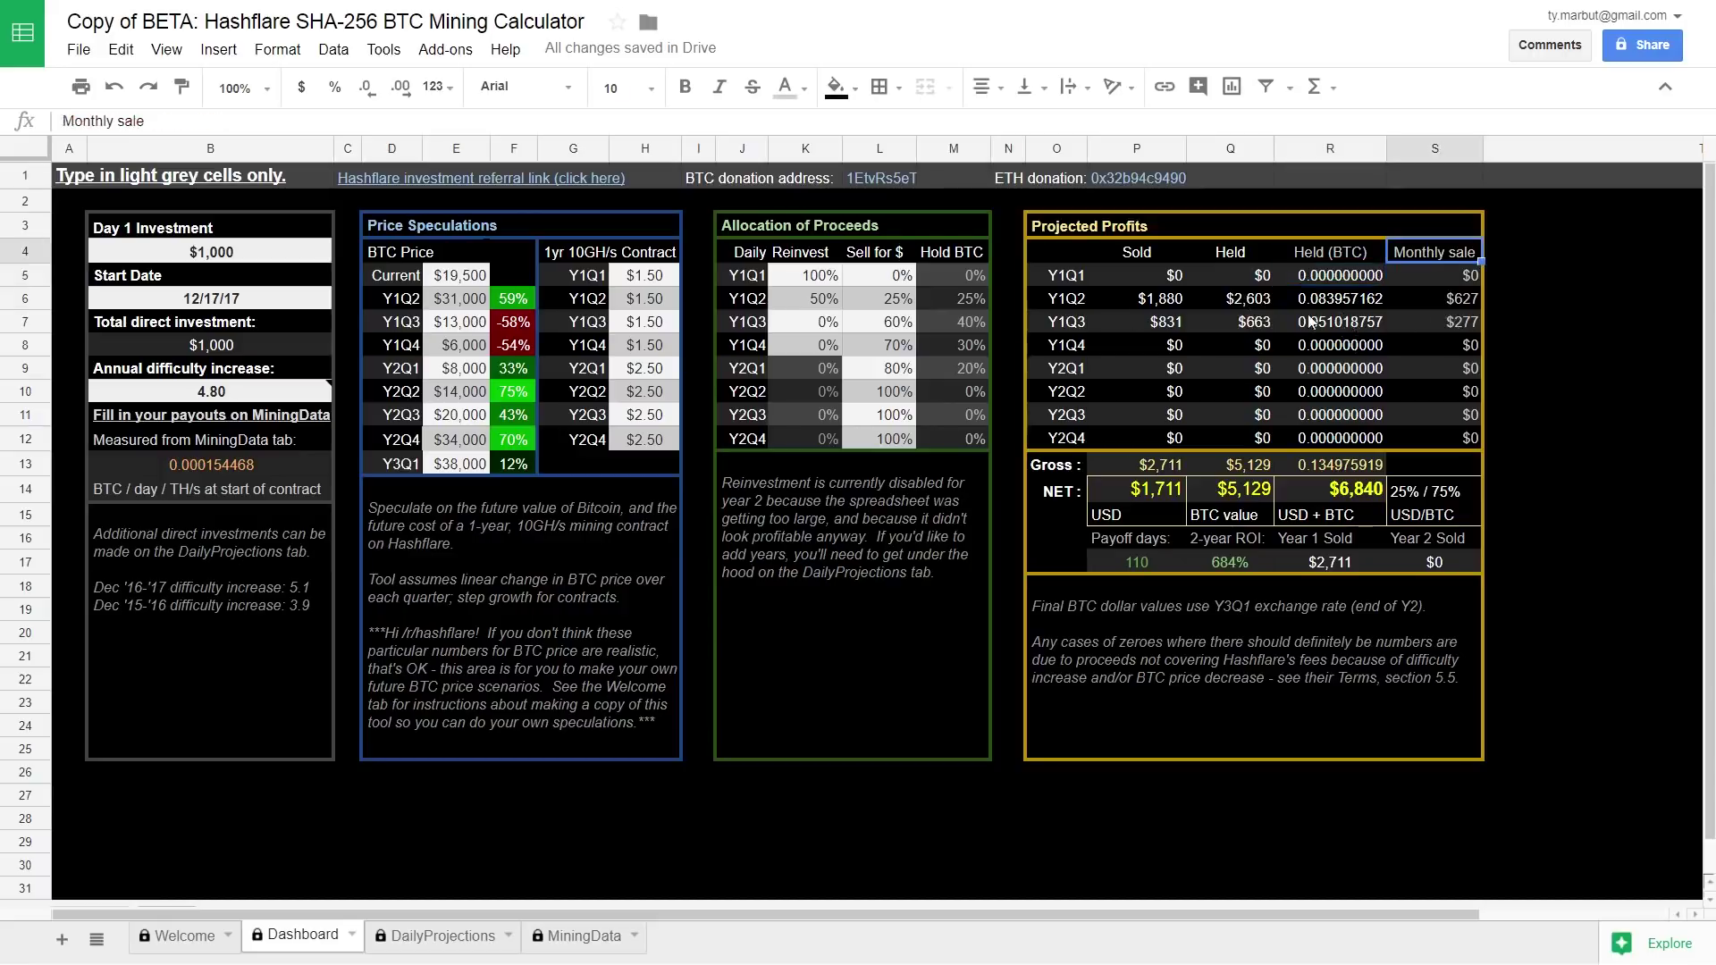
{"action": "key", "text": "Left"}
{"action": "key", "text": "Left"}
{"action": "key", "text": "Left"}
{"action": "key", "text": "Down"}
{"action": "key", "text": "Down"}
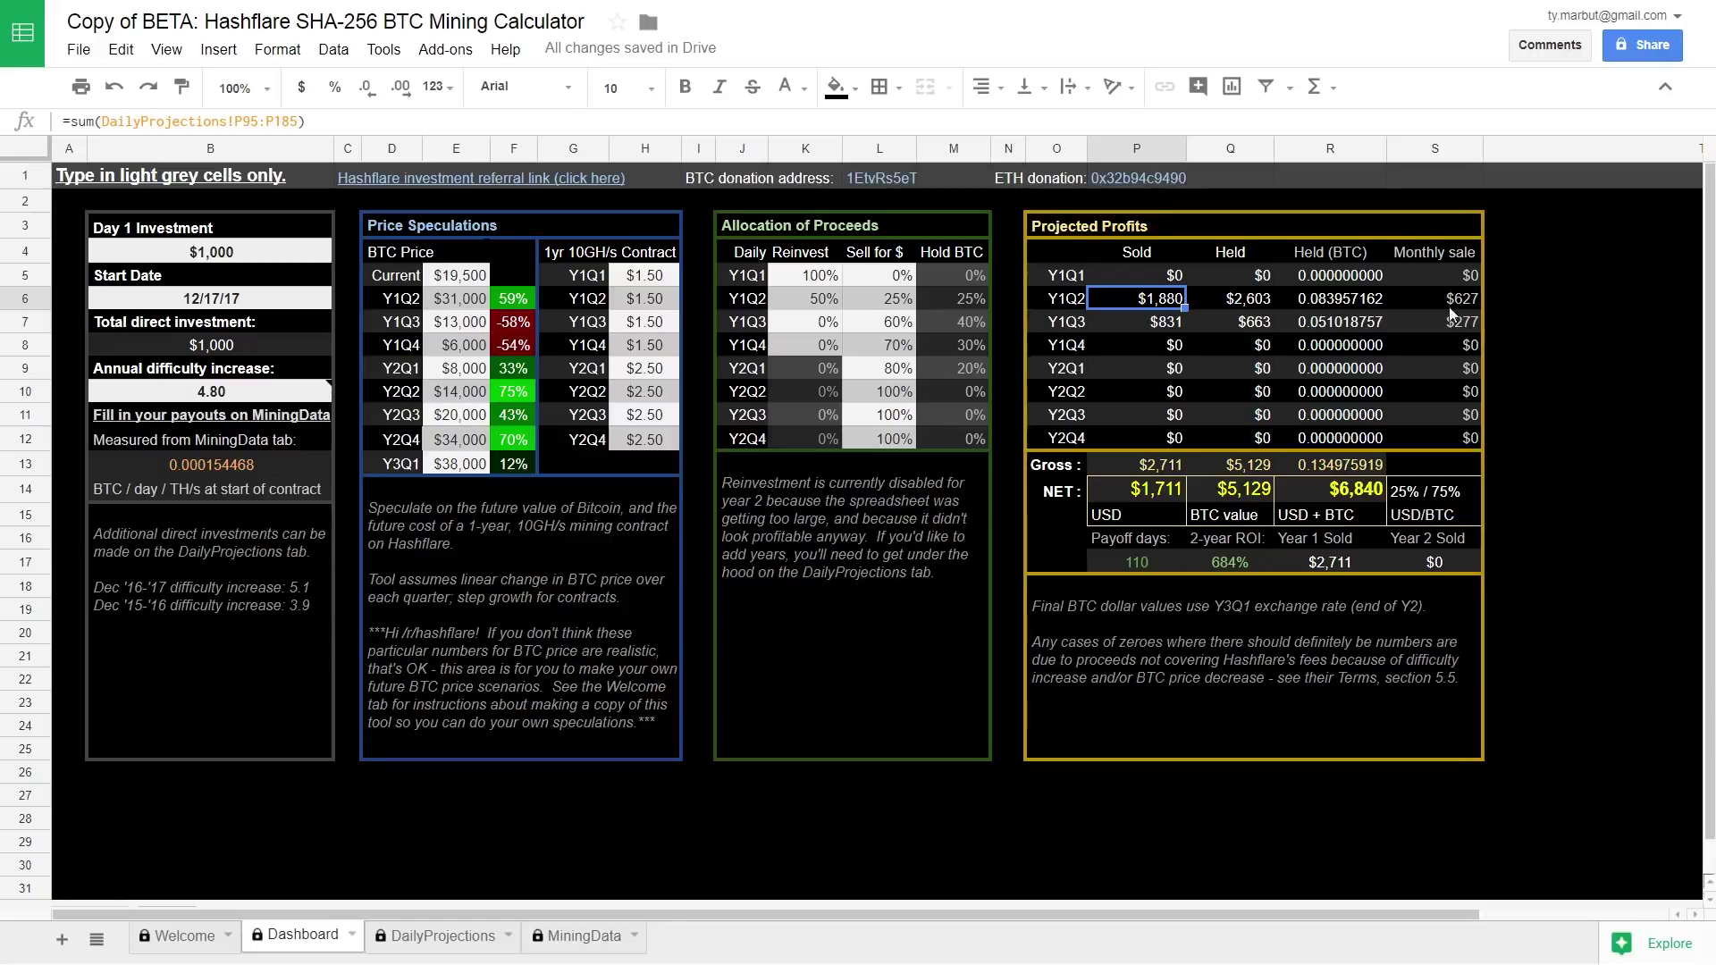
{"action": "left_click", "coordinate": [1445, 311]}
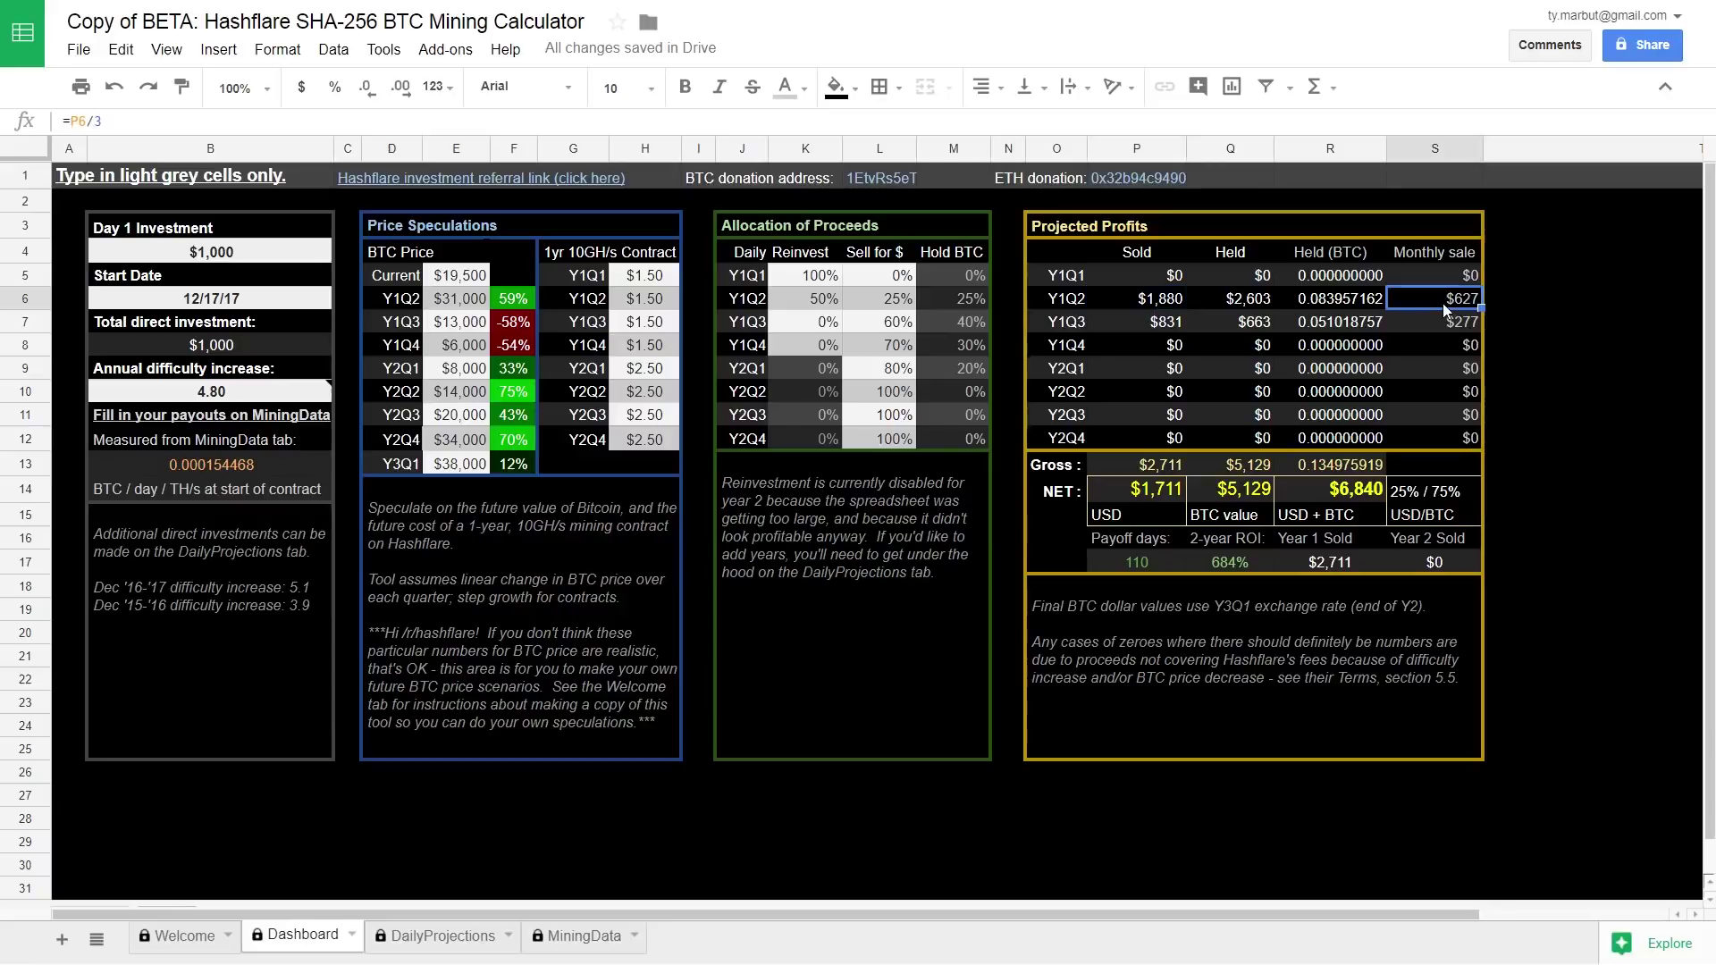
Inspect the gross Sold and Held formulas and compare the net USD profit with the Day 1 and total direct investment.
{"action": "left_click", "coordinate": [1119, 472]}
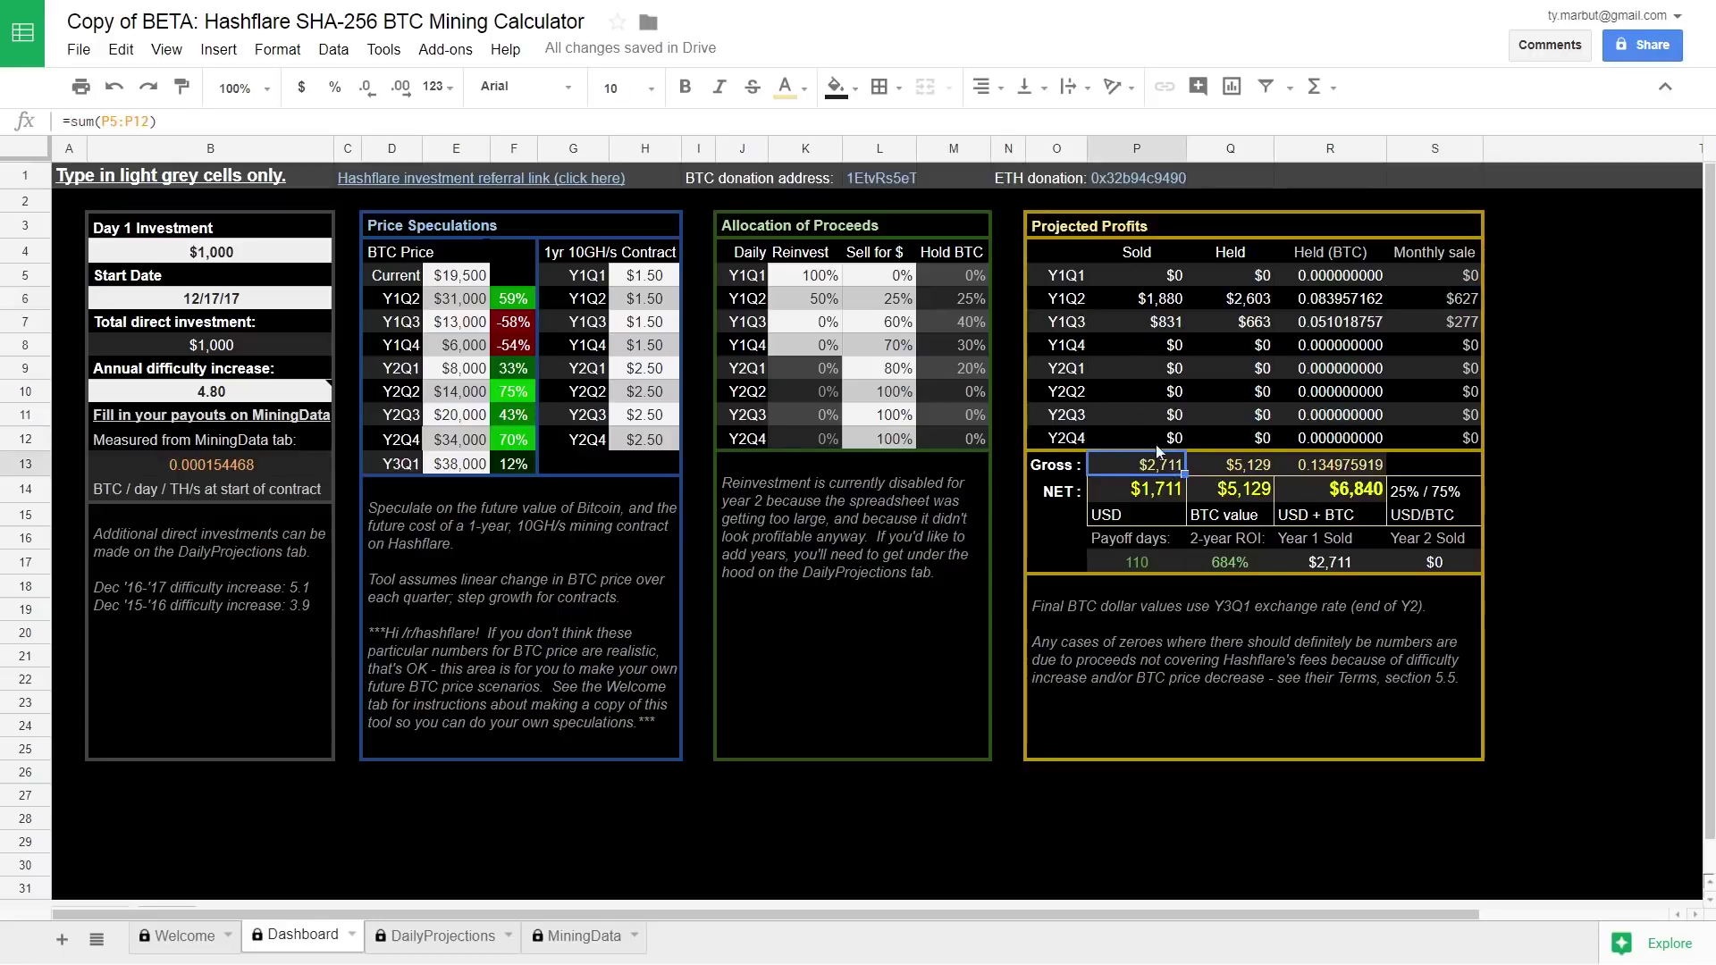
{"action": "left_click", "coordinate": [1244, 467]}
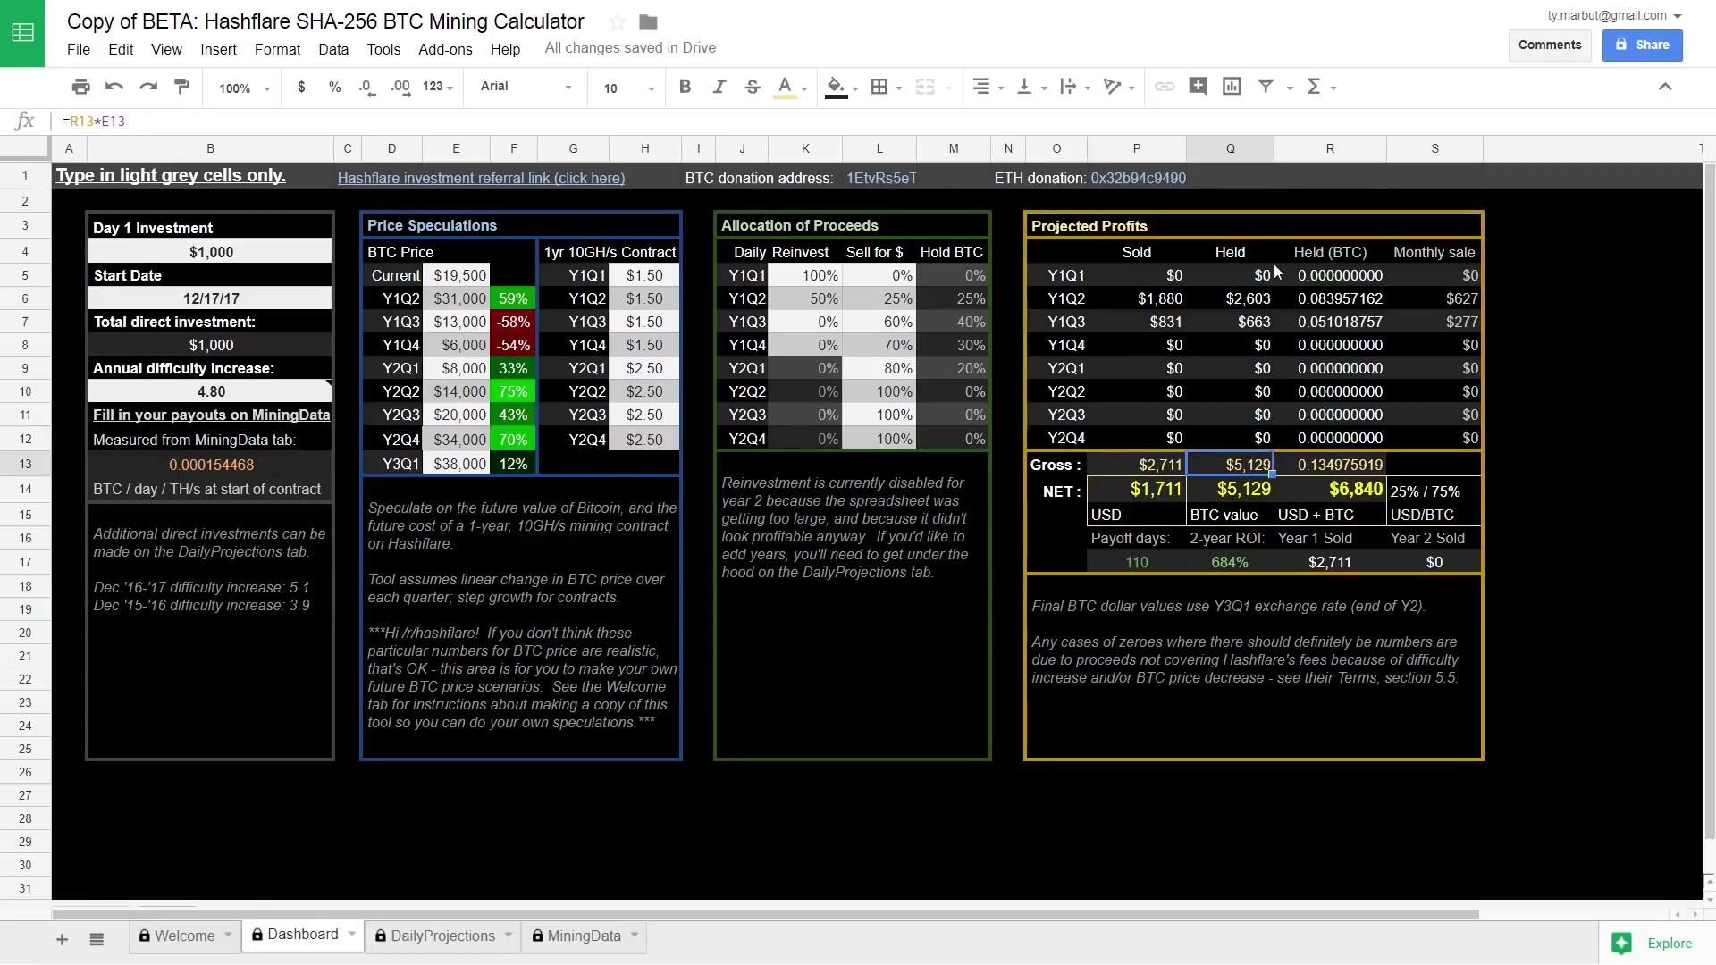
{"action": "left_click", "coordinate": [1149, 495]}
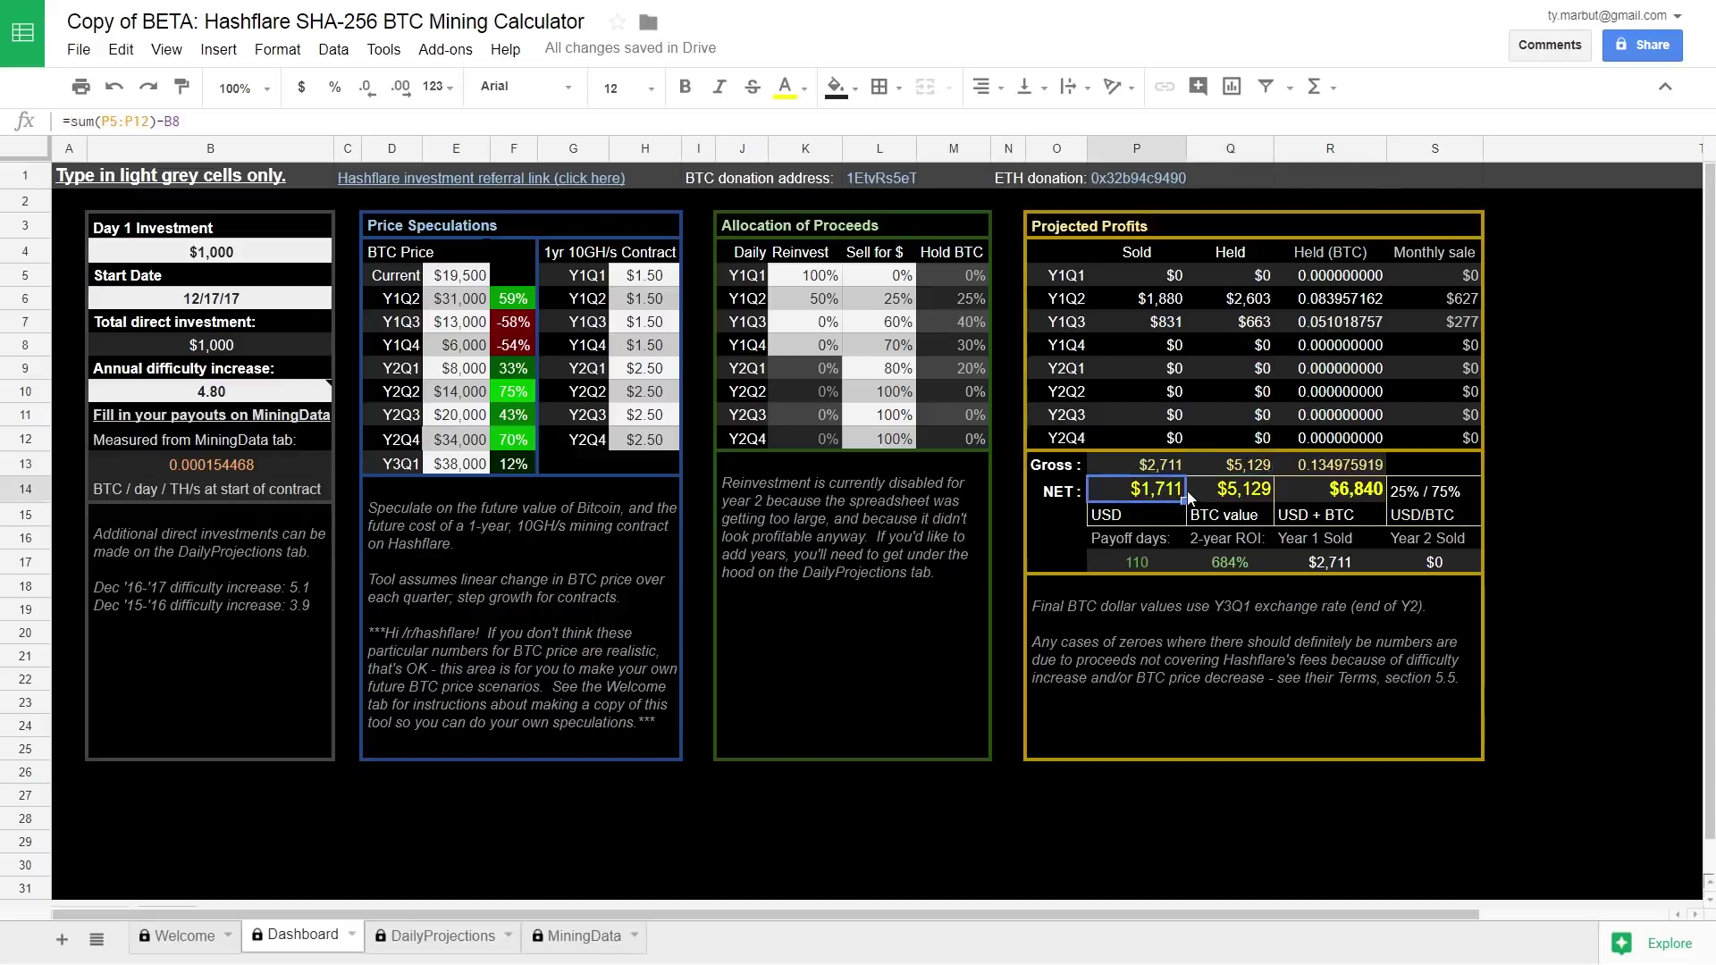
{"action": "left_click", "coordinate": [205, 255]}
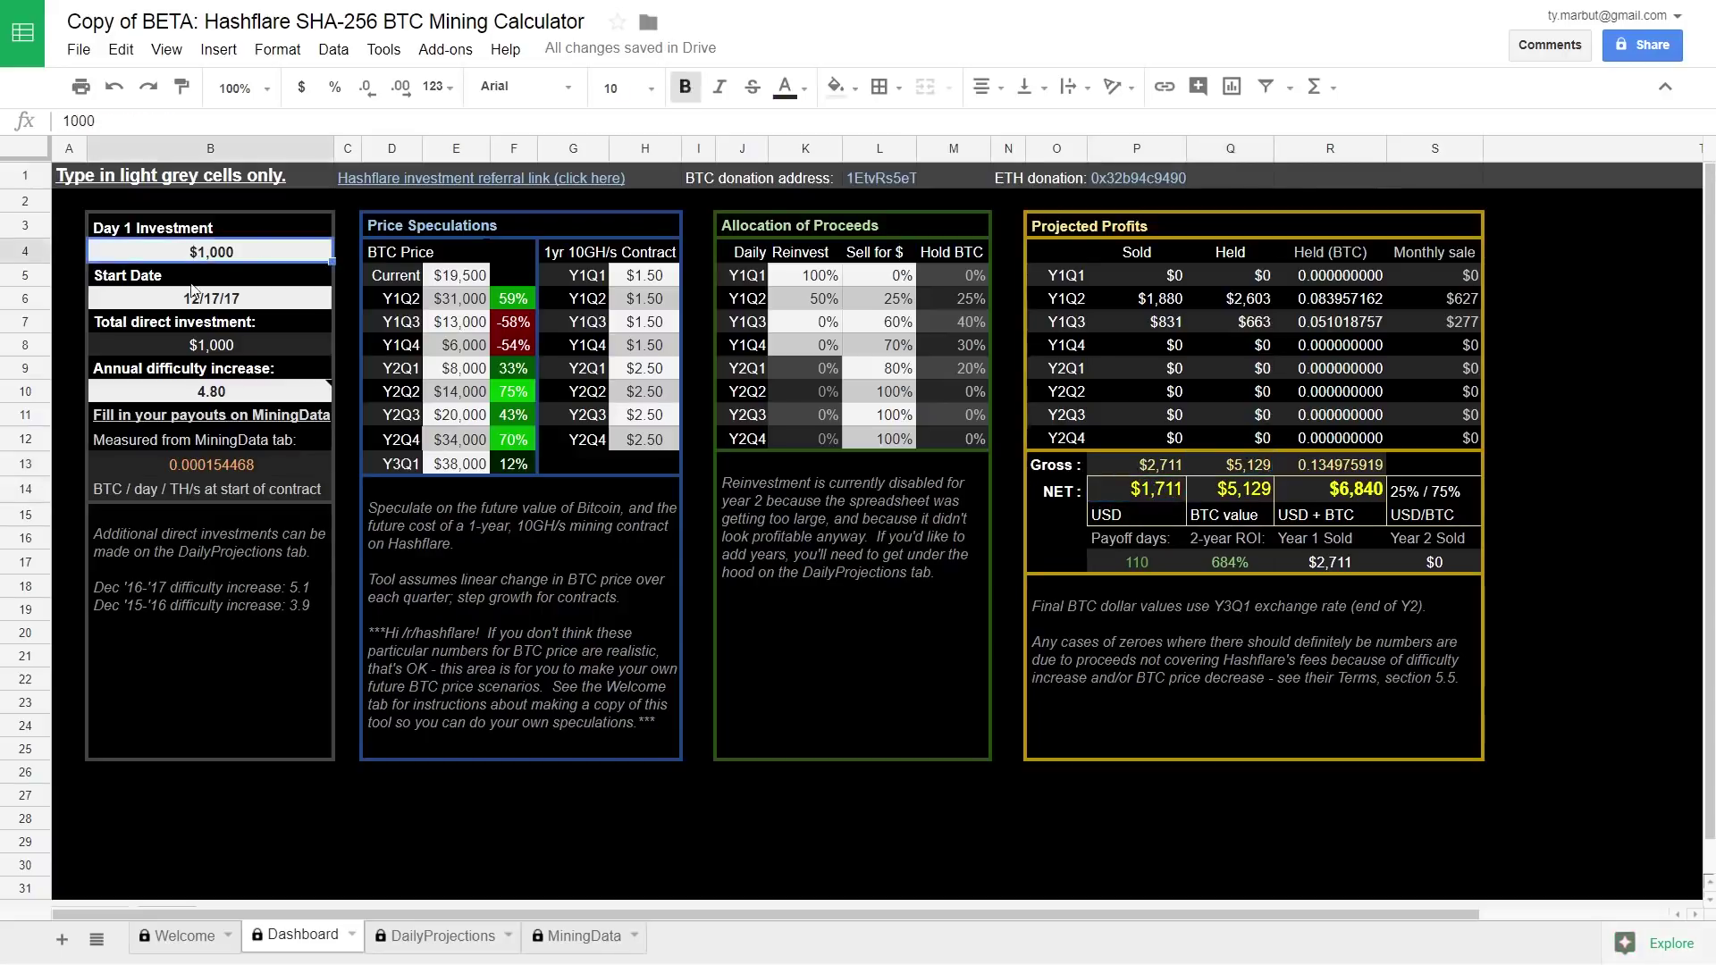
{"action": "left_click", "coordinate": [207, 351]}
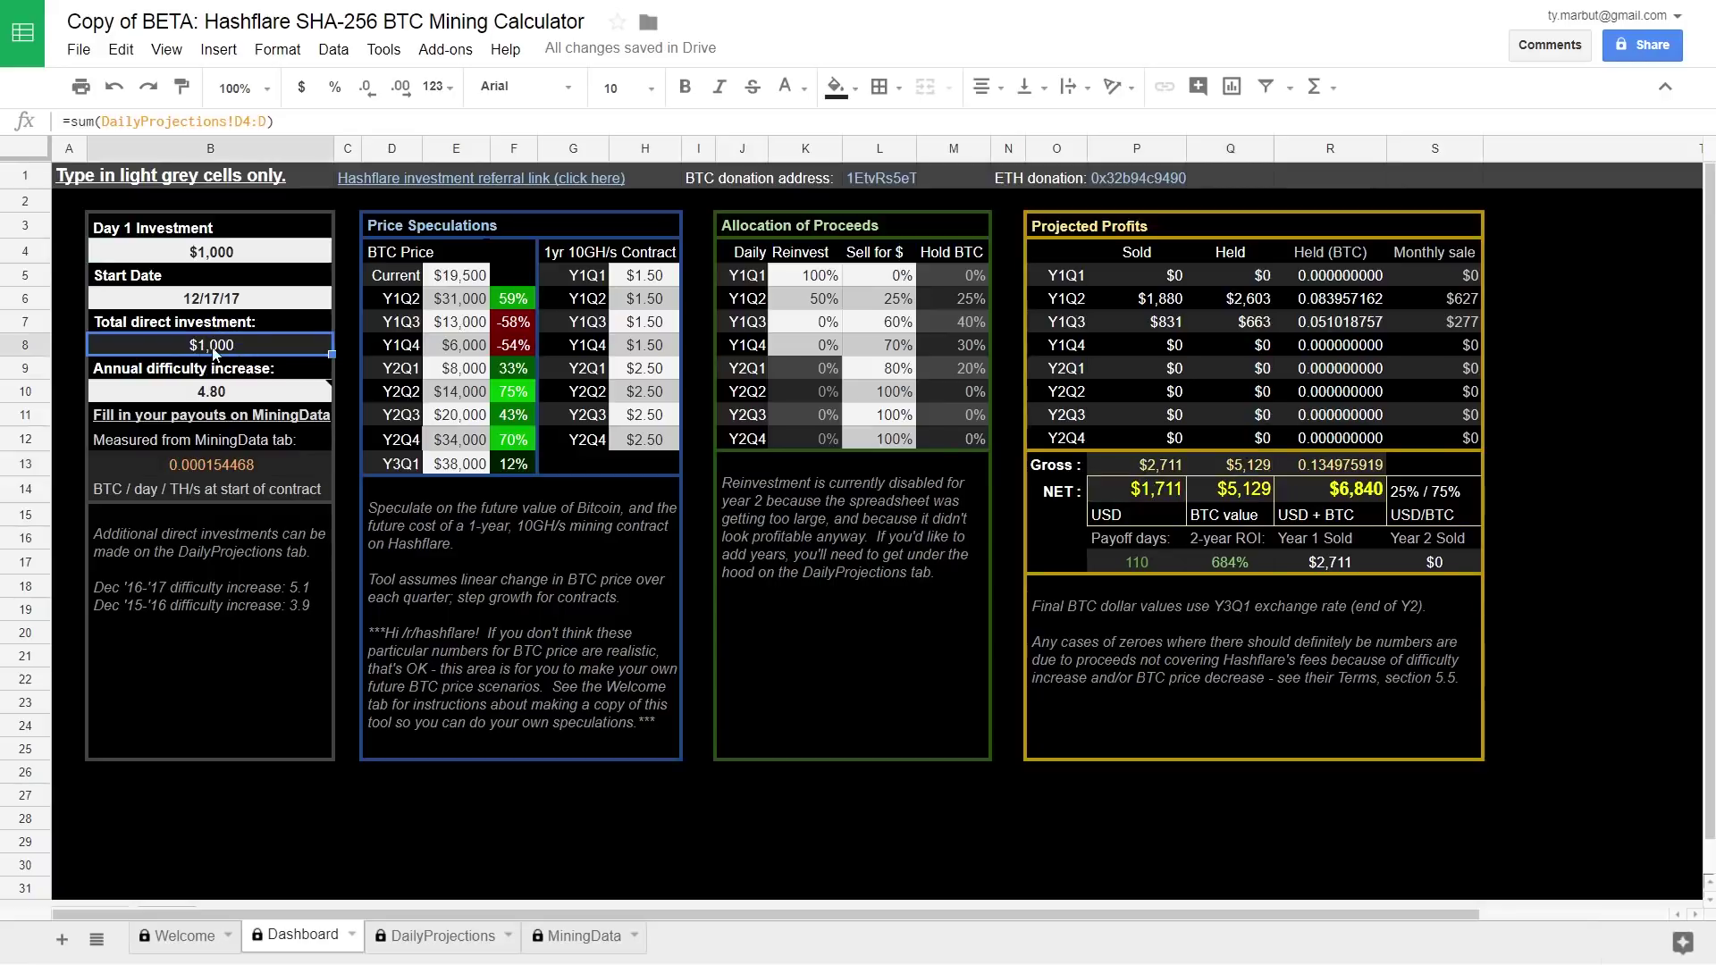
{"action": "left_click", "coordinate": [1149, 494]}
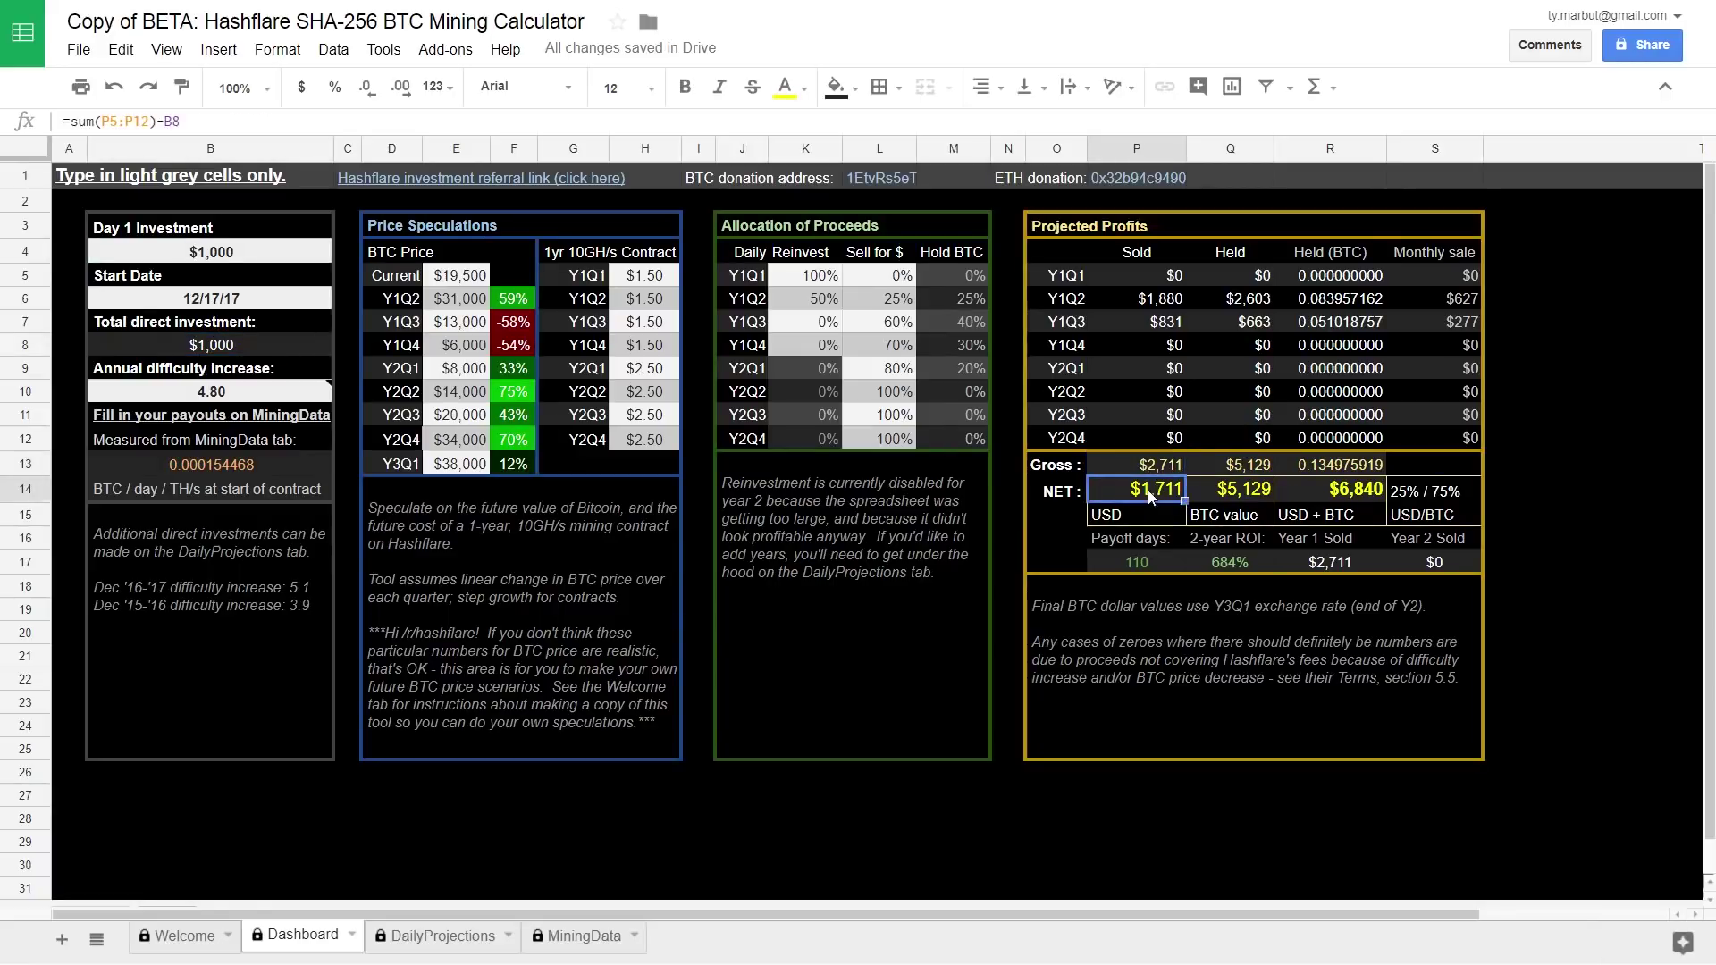
Examine the net BTC value, net USD, combined USD + BTC total and USD/BTC split under Projected Profits.
{"action": "left_click", "coordinate": [1230, 506]}
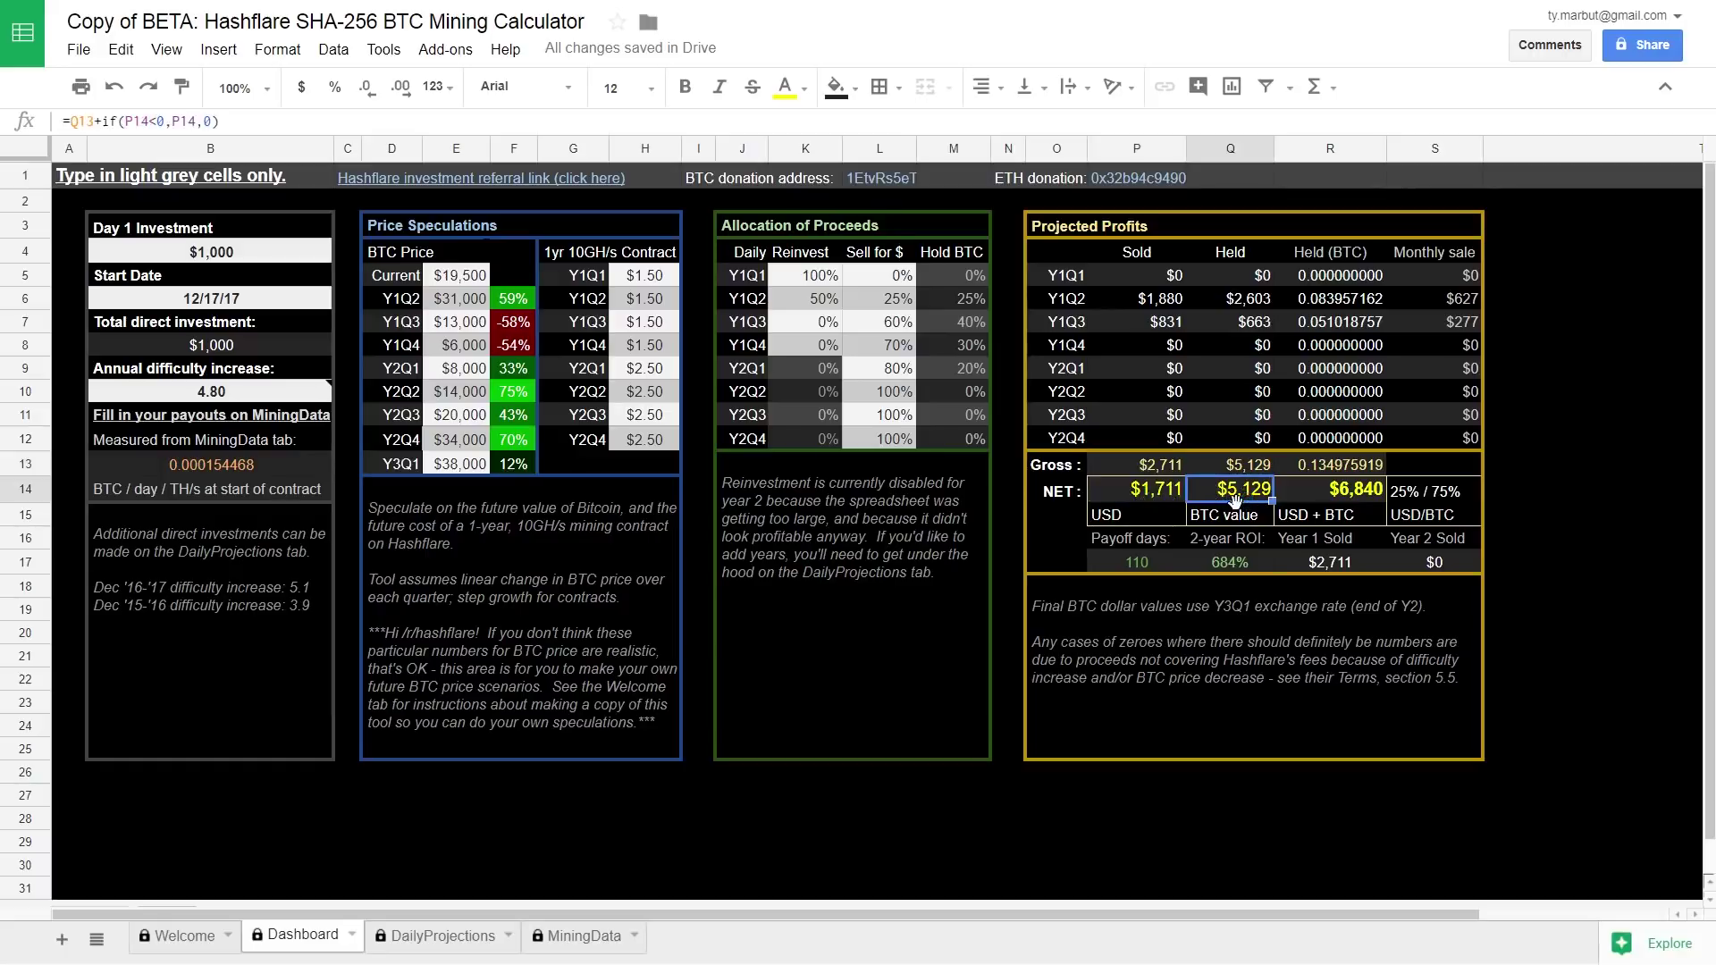
{"action": "left_click", "coordinate": [1129, 493]}
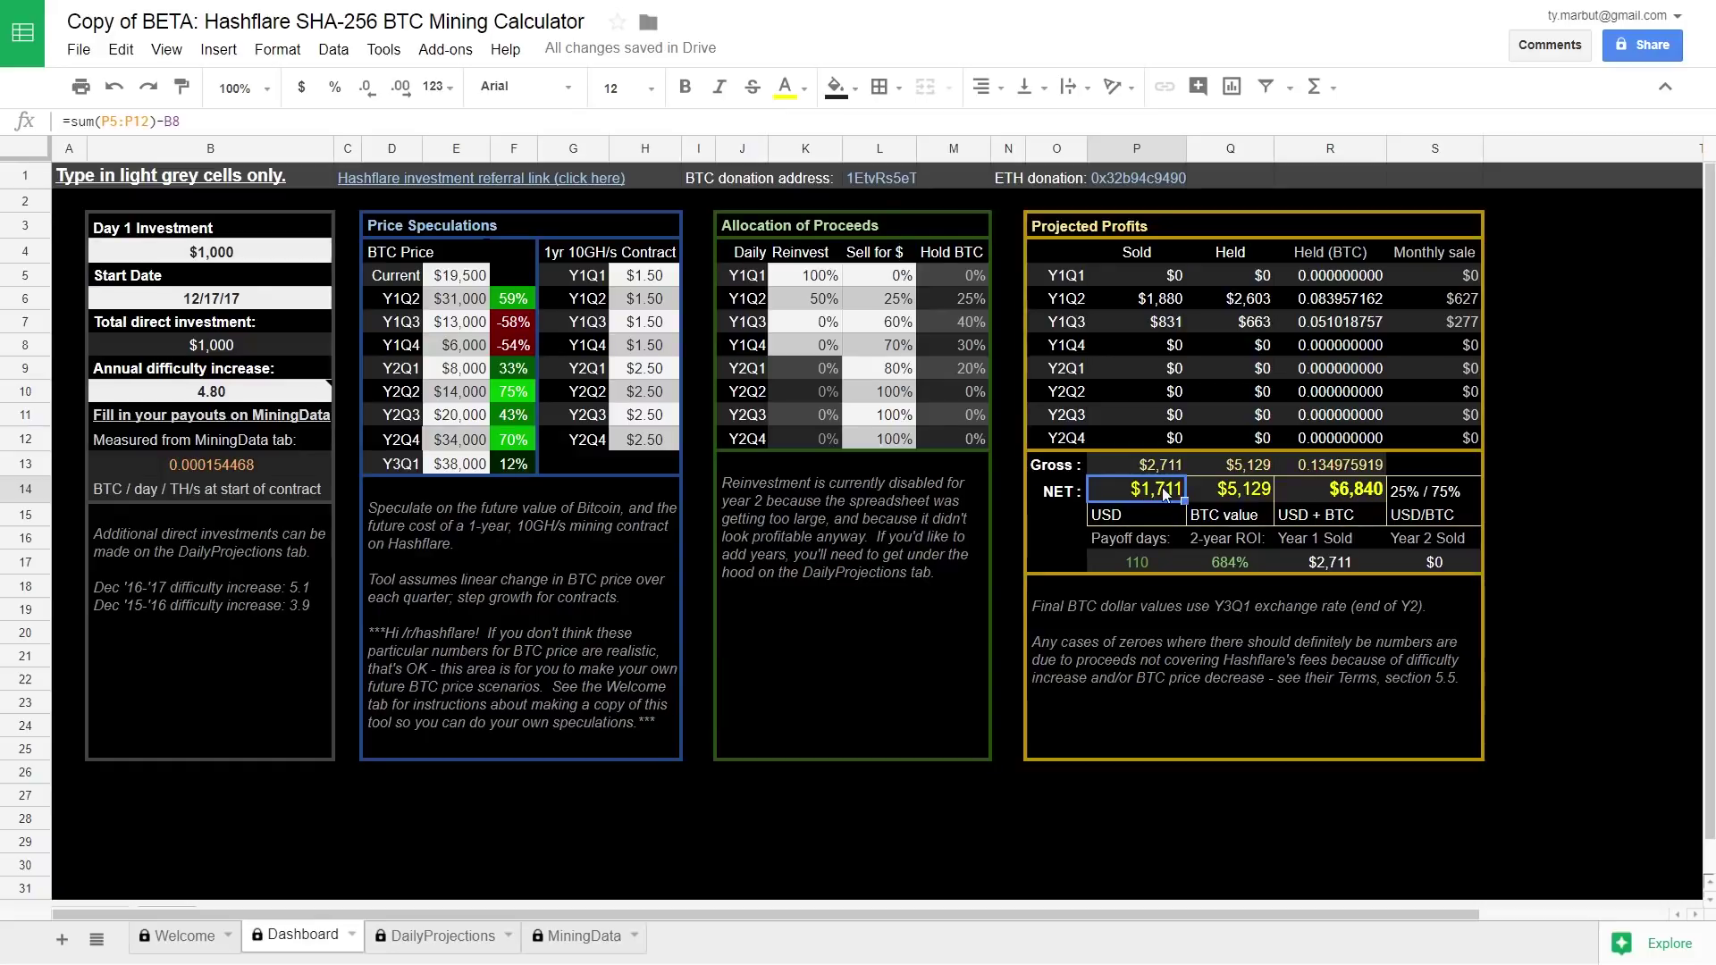
{"action": "left_click", "coordinate": [1345, 496]}
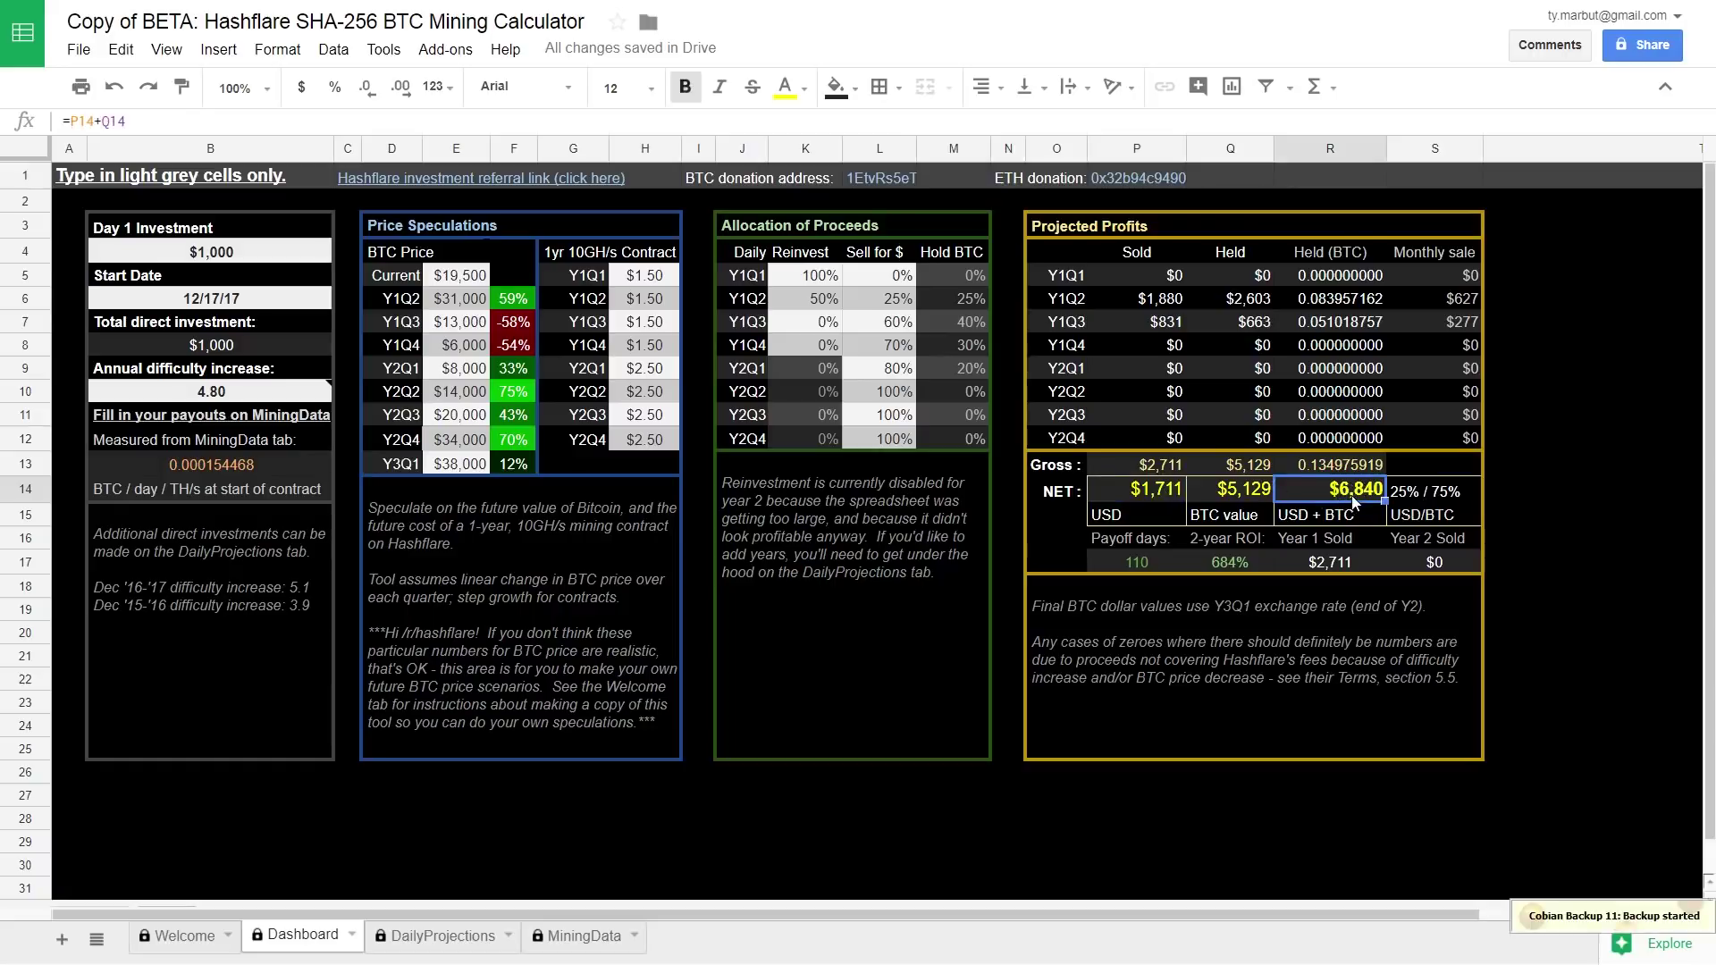
{"action": "left_click", "coordinate": [1425, 506]}
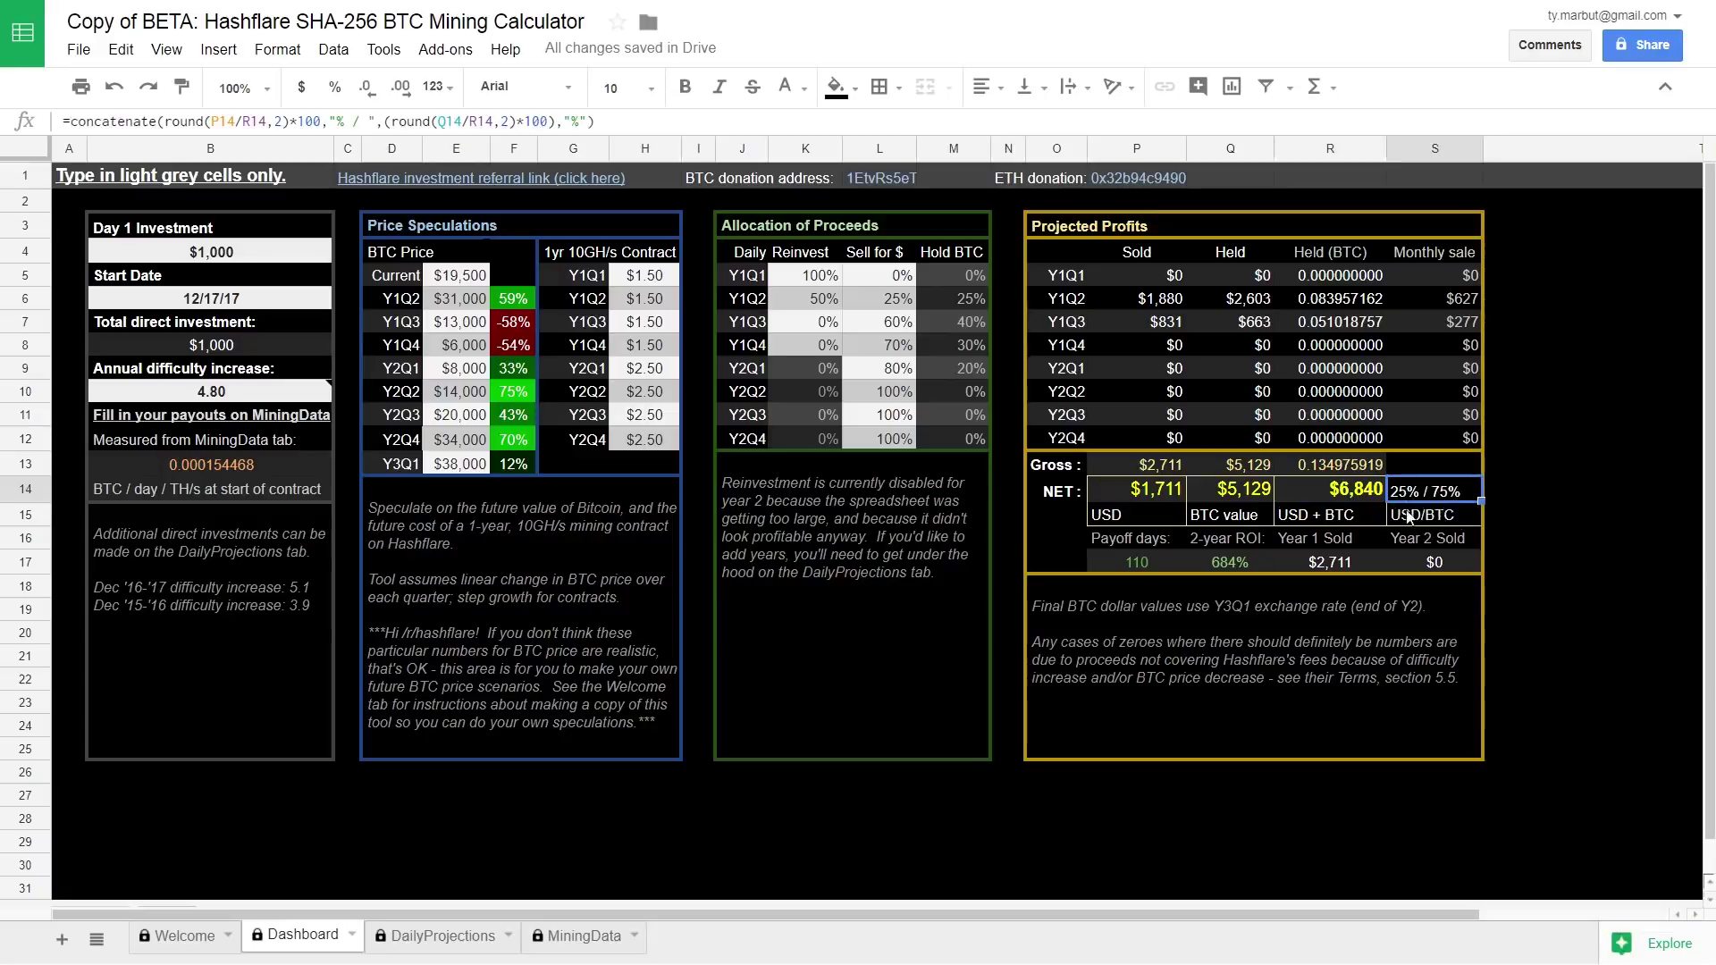
Check the payoff days against the Y1Q1 reinvest allocation and inspect the 2-year ROI formula.
{"action": "left_click", "coordinate": [1123, 560]}
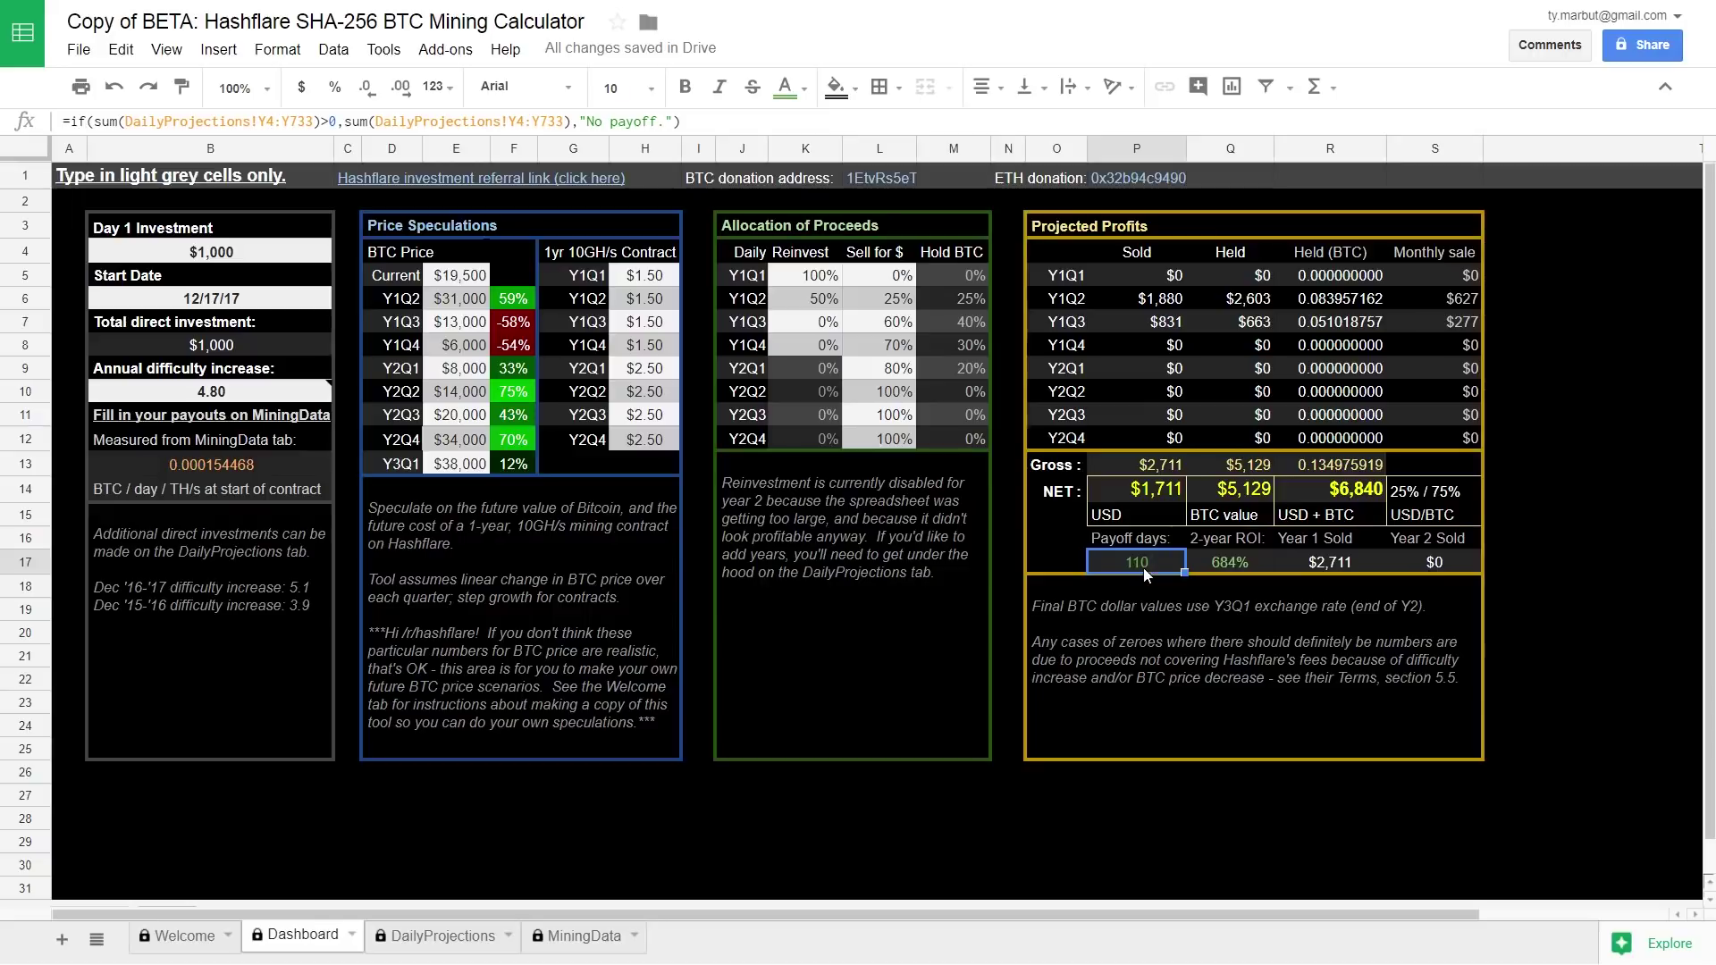
{"action": "left_click", "coordinate": [823, 277]}
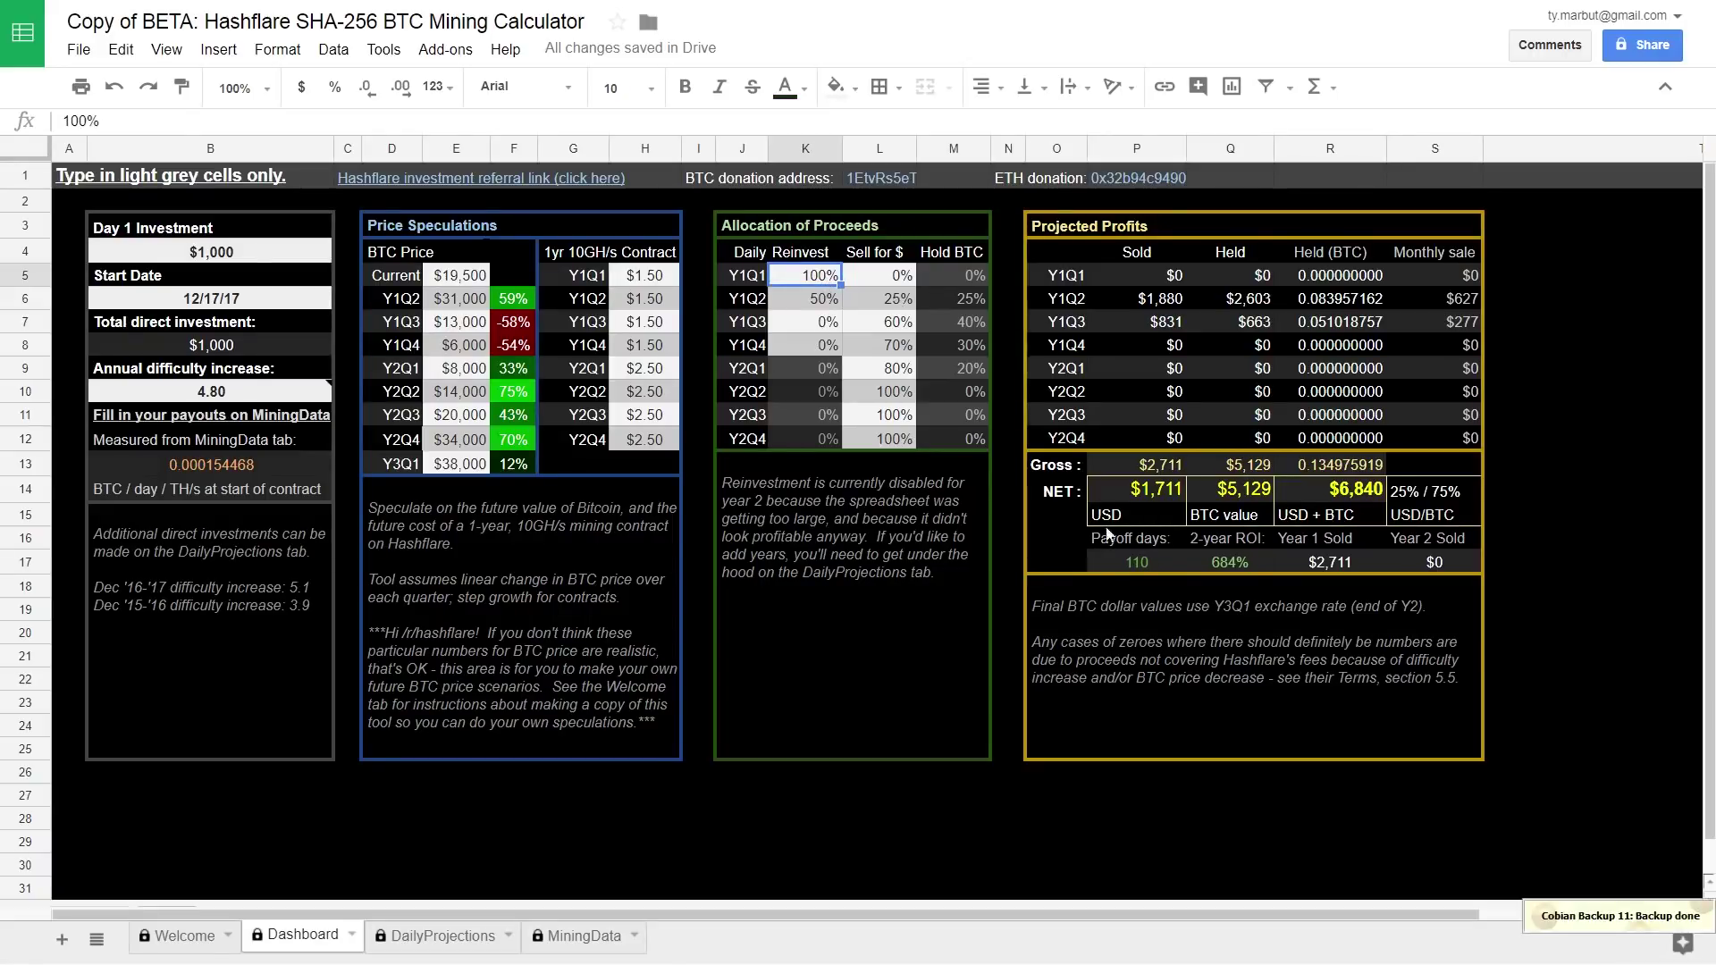
{"action": "left_click", "coordinate": [1231, 543]}
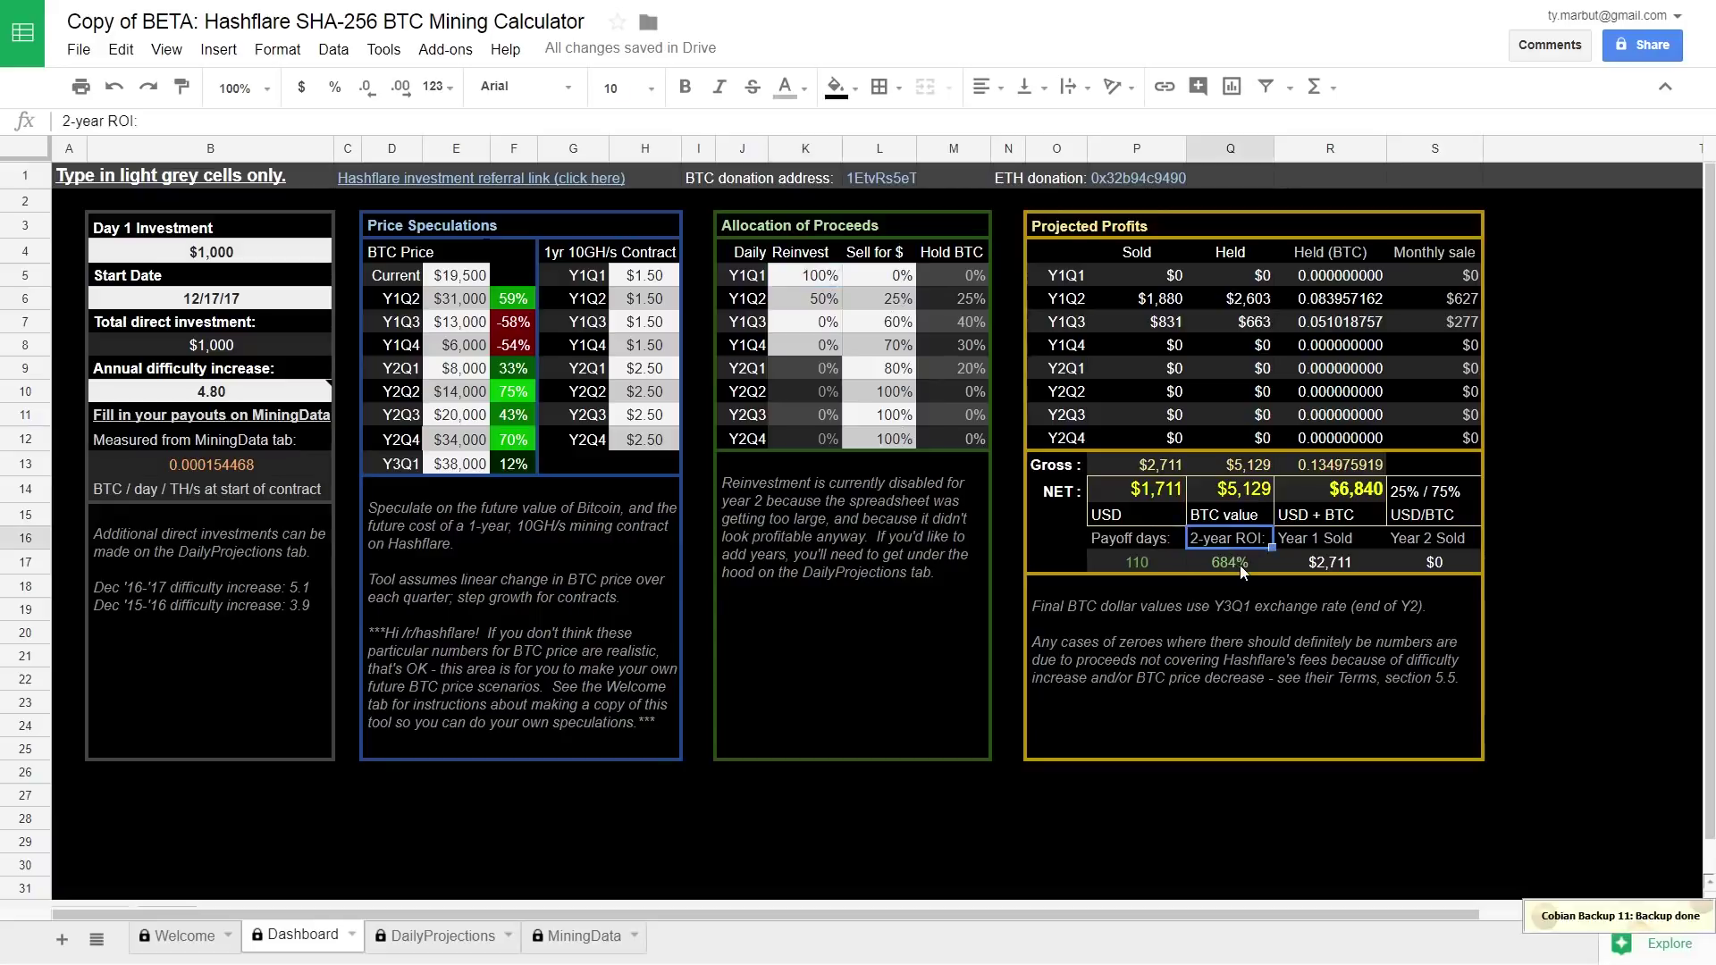
{"action": "left_click", "coordinate": [1269, 565]}
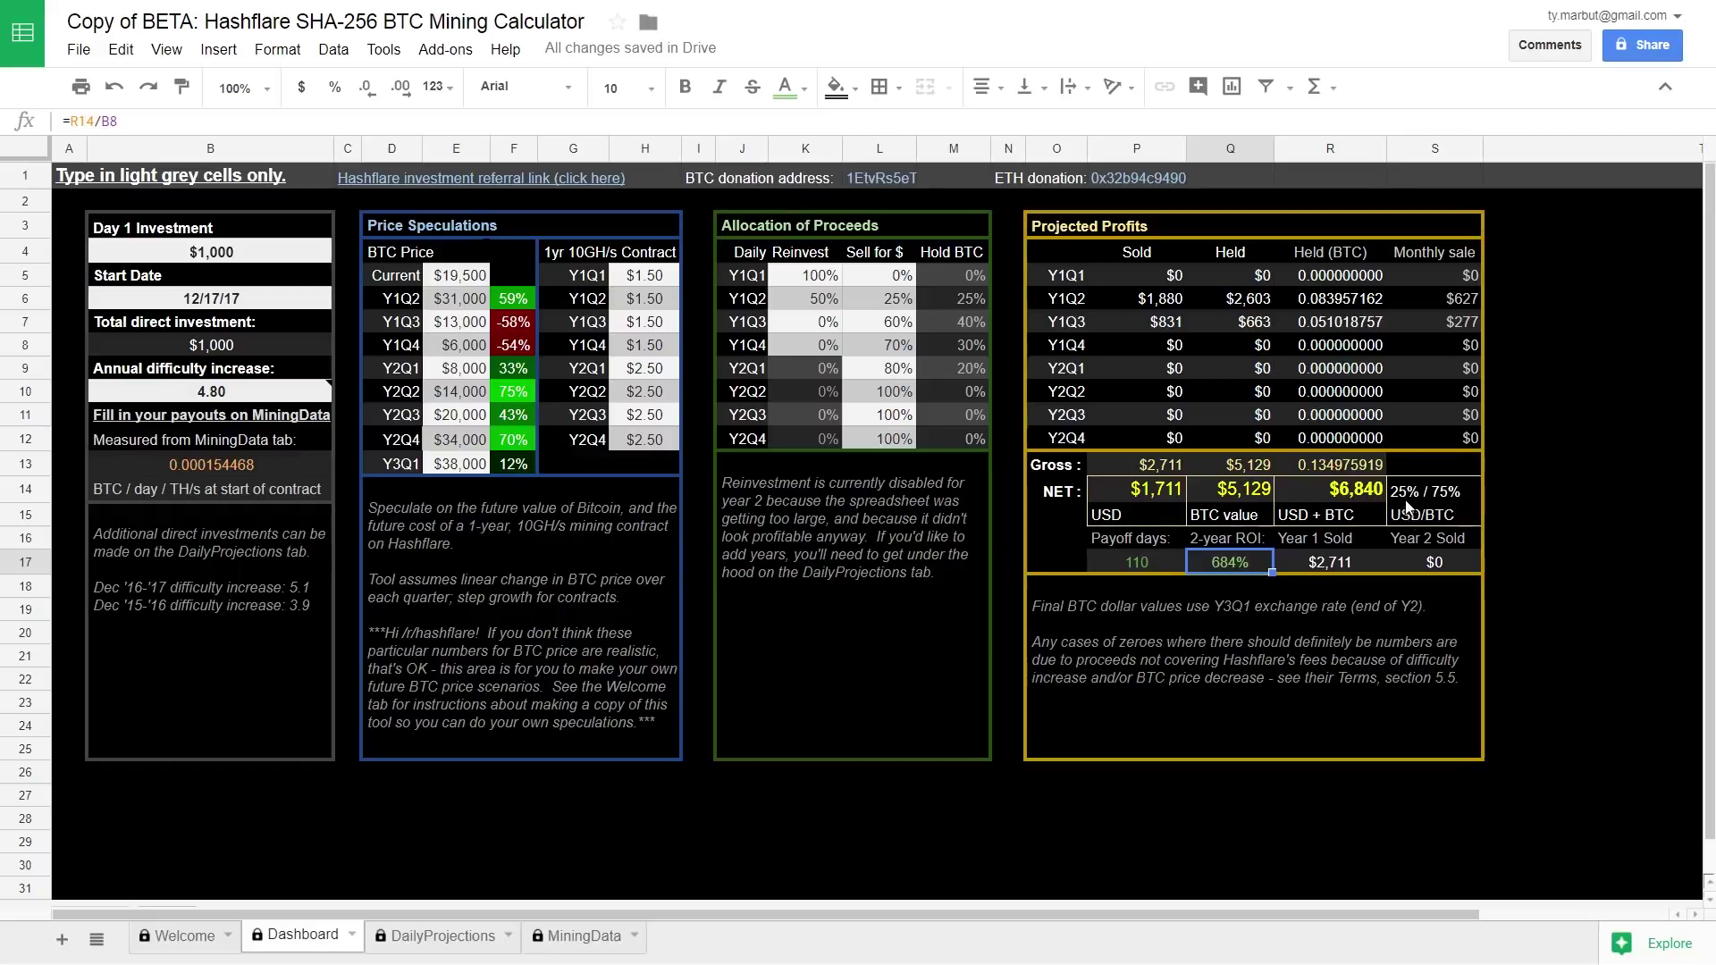
Compare the 2-year ROI with the total direct investment and the net USD profit.
{"action": "left_click", "coordinate": [223, 345]}
{"action": "left_click", "coordinate": [1174, 491]}
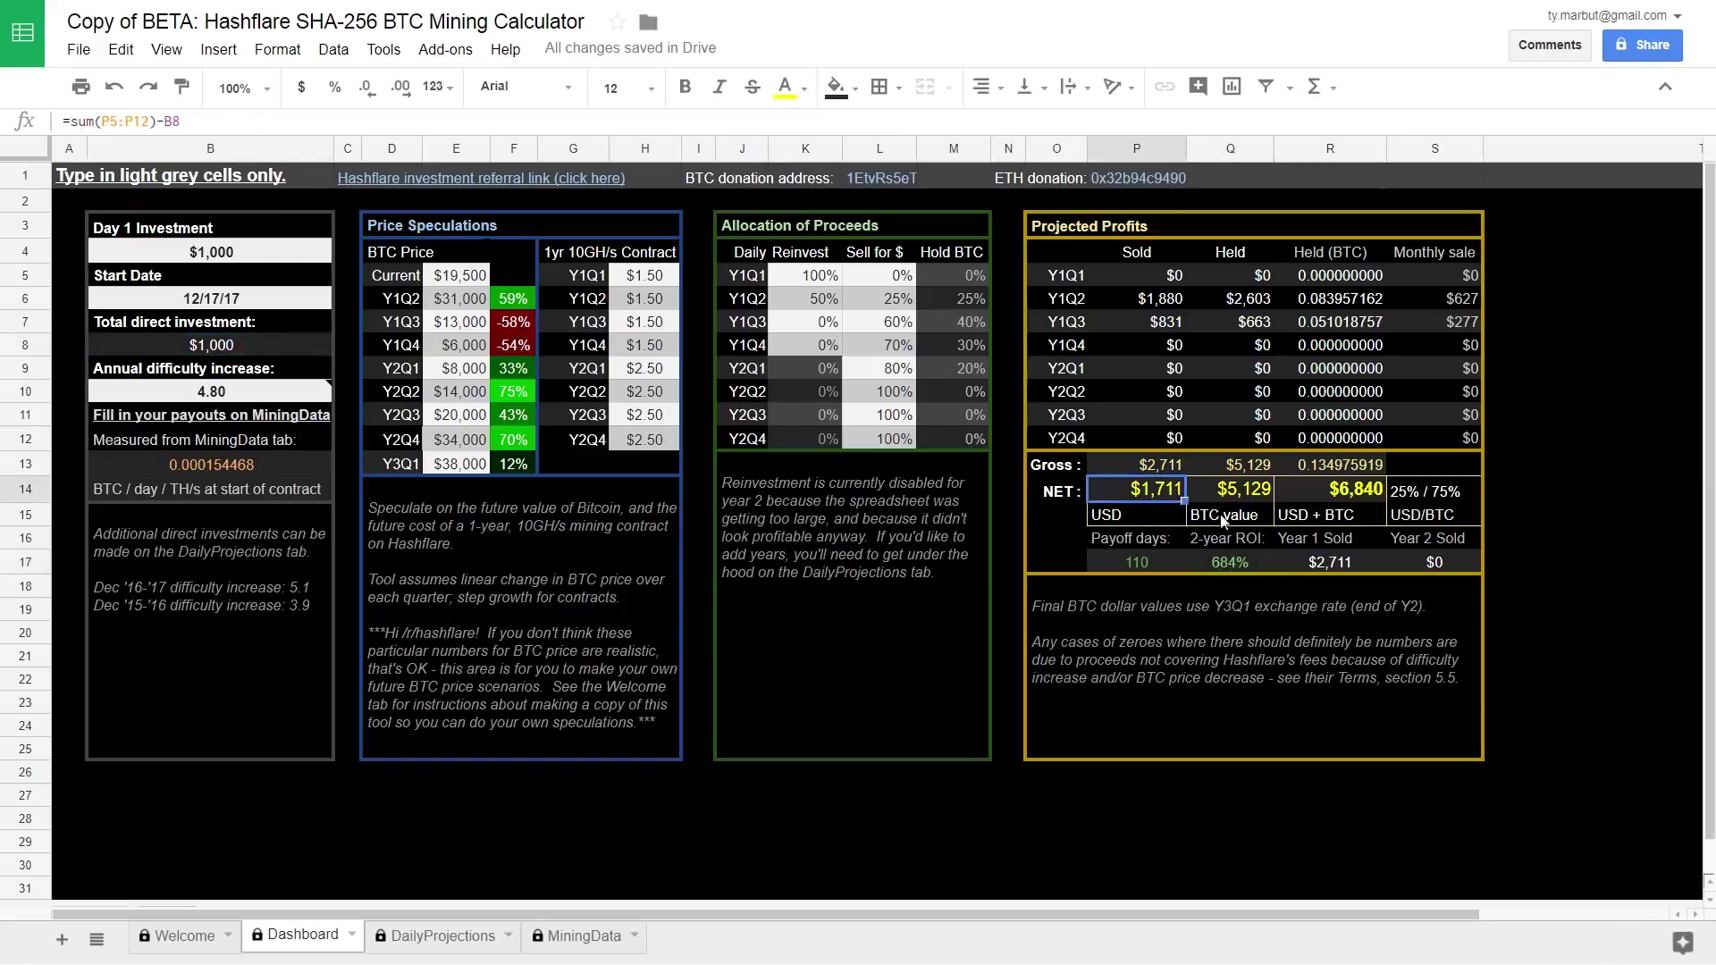
{"action": "left_click", "coordinate": [1244, 558]}
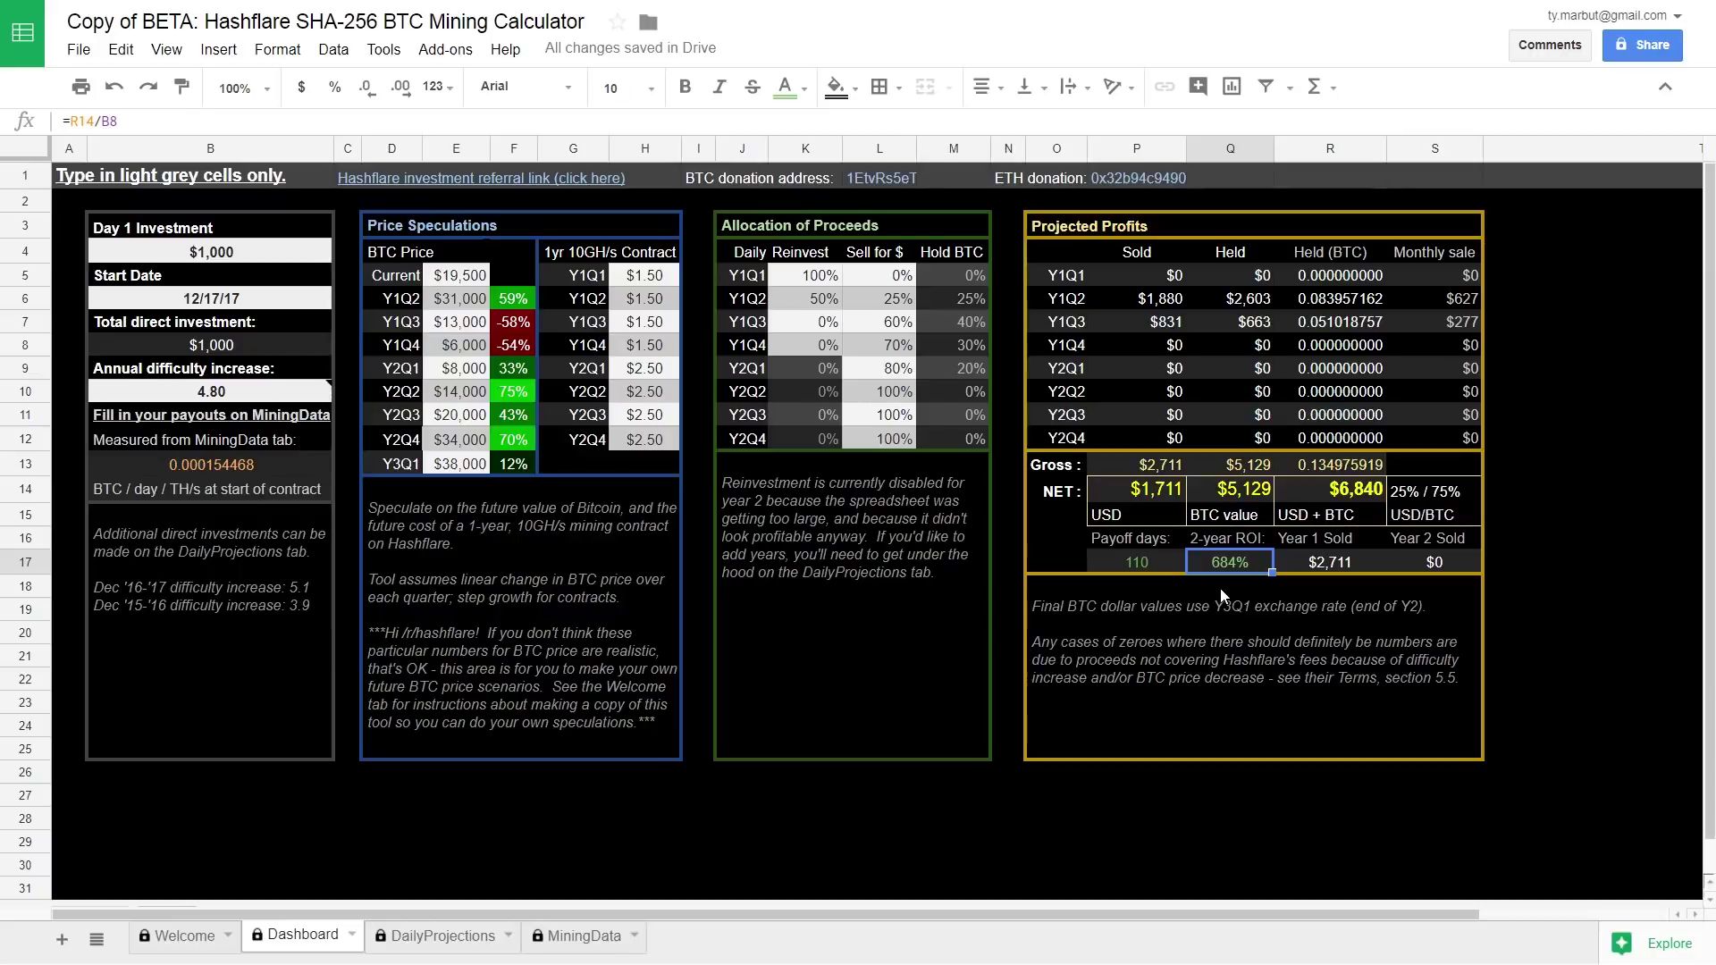
Inspect the Year 1 Sold and Year 2 Sold formulas under Projected Profits.
{"action": "left_click", "coordinate": [1357, 566]}
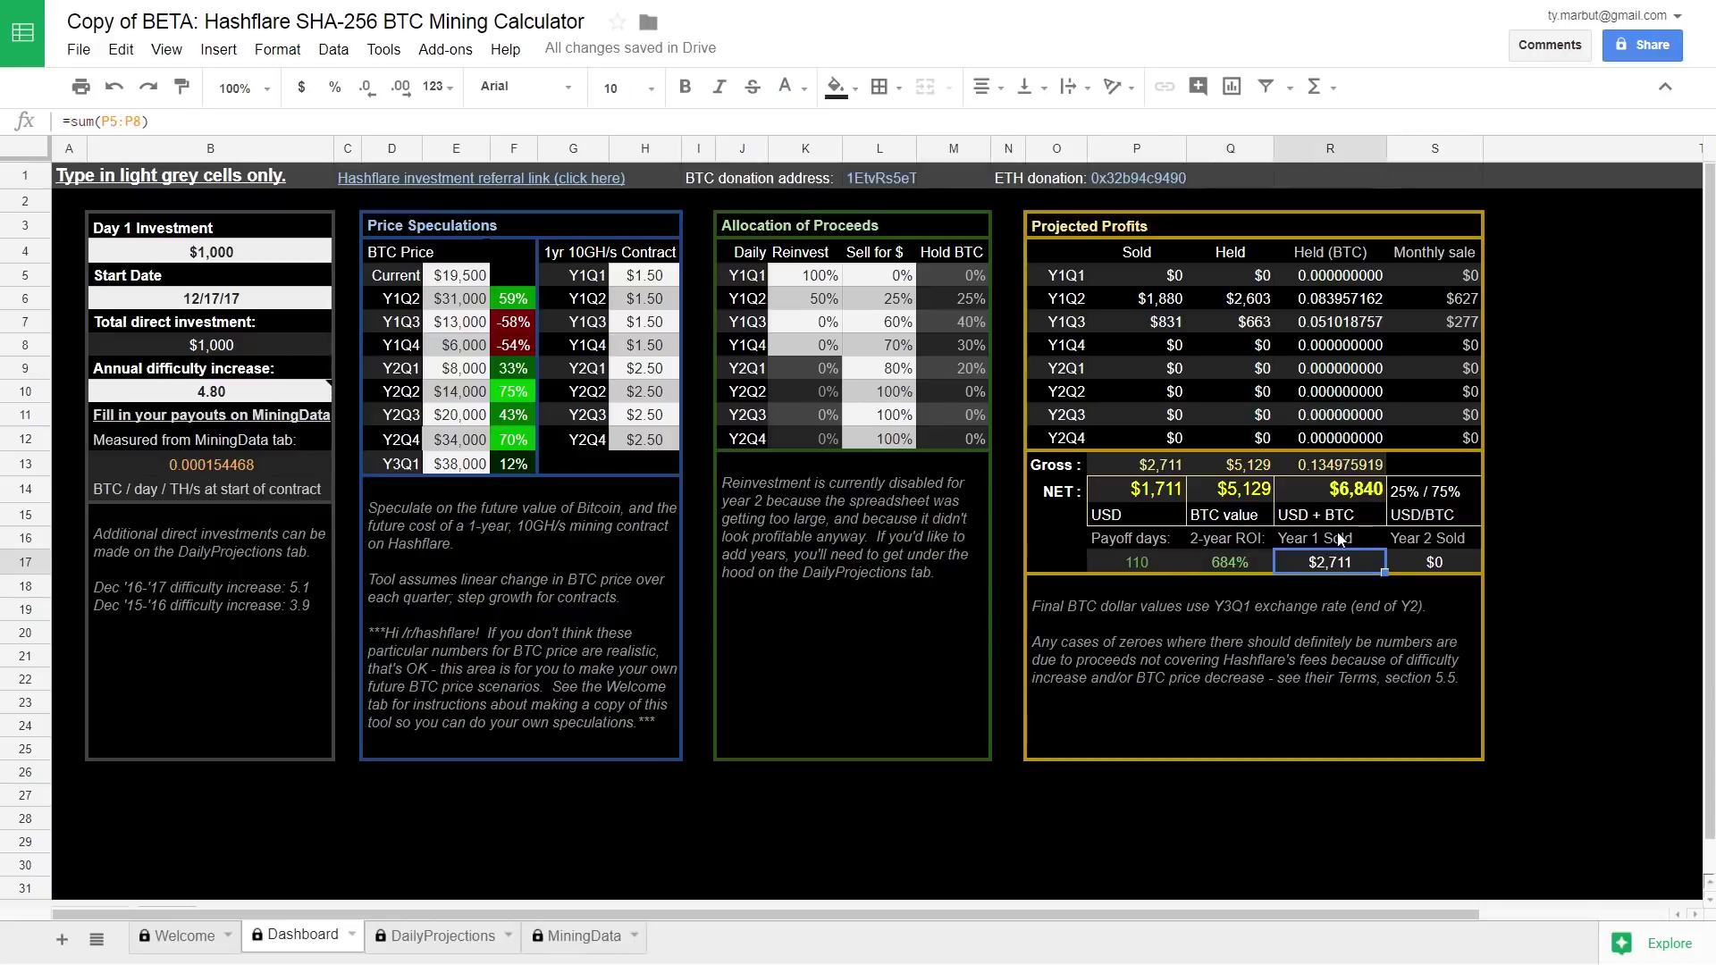
{"action": "left_click", "coordinate": [1407, 557]}
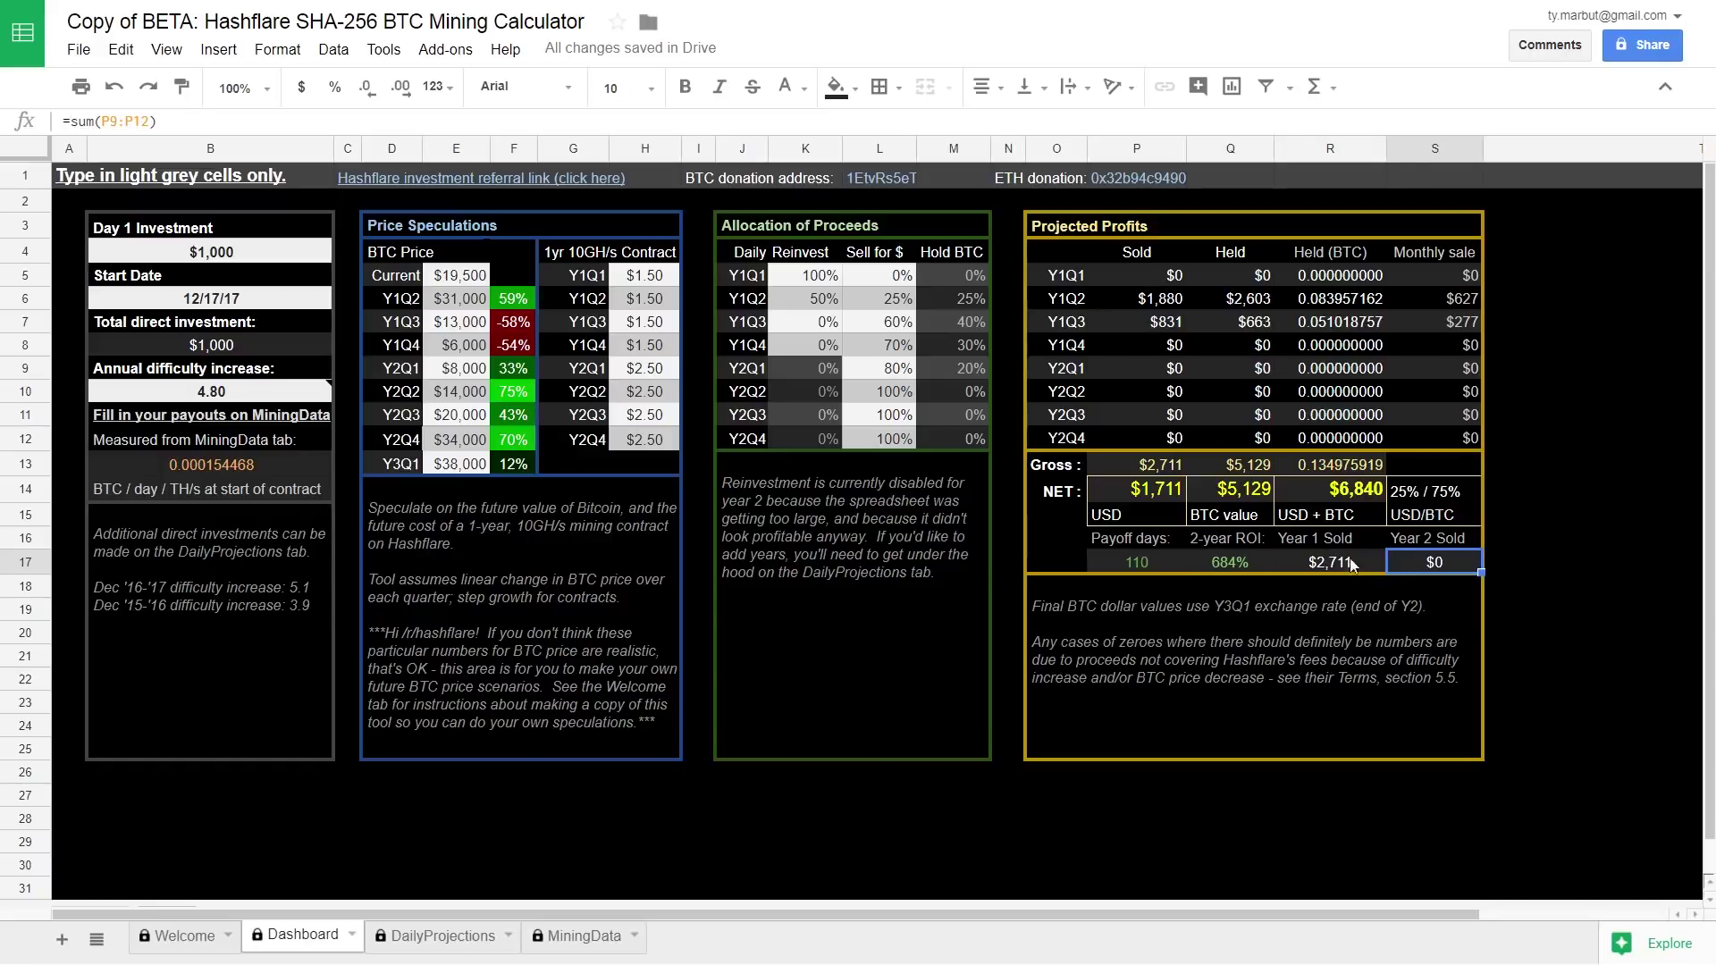
{"action": "left_click", "coordinate": [1544, 602]}
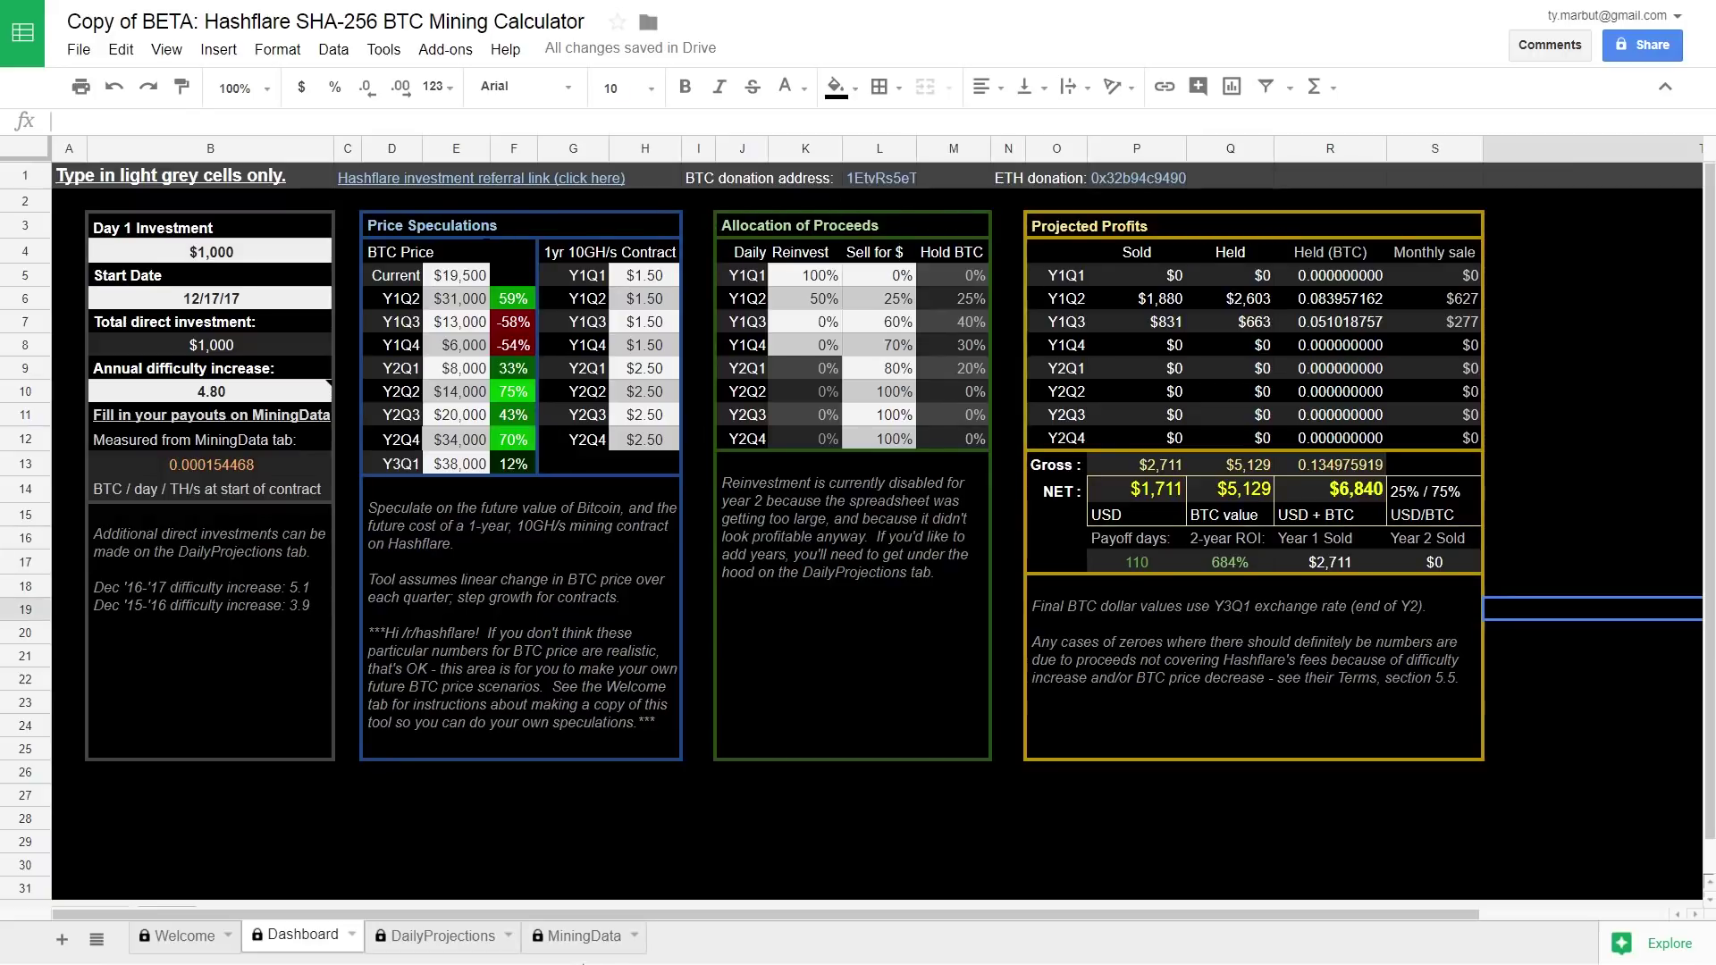
Add a new investment of $1,000 on 12/28/17 (day 11) in the DailyProjections sheet.
{"action": "left_click", "coordinate": [423, 939]}
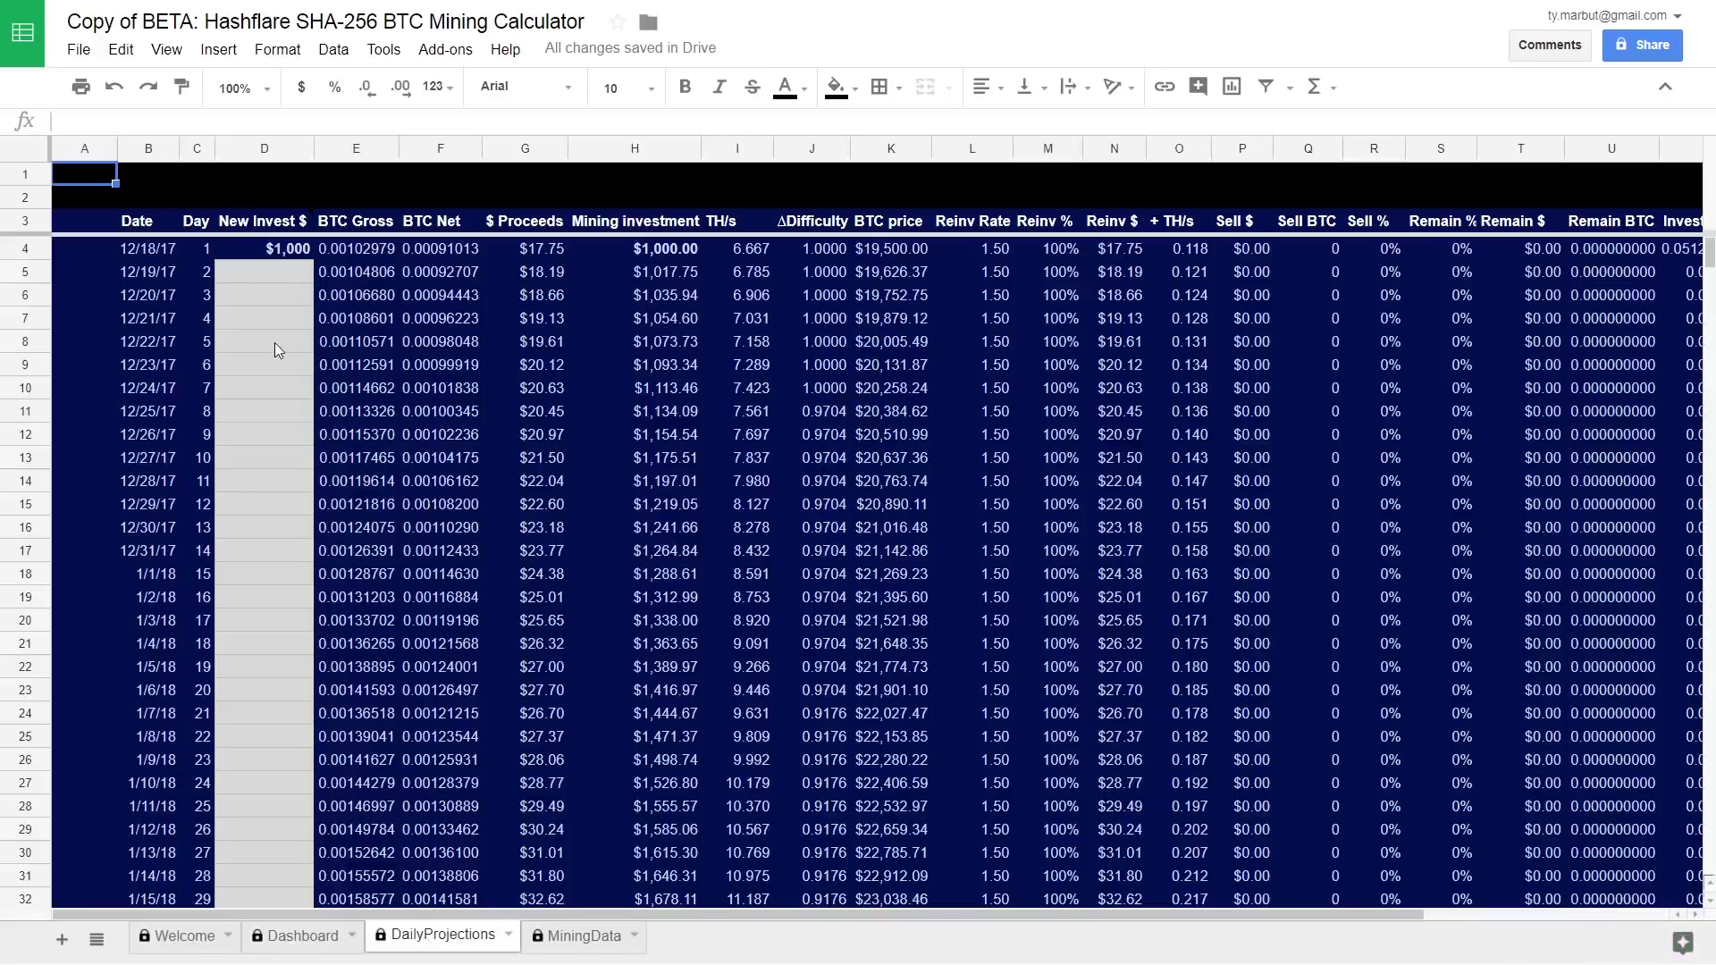
{"action": "left_click", "coordinate": [291, 277]}
{"action": "left_click", "coordinate": [280, 483]}
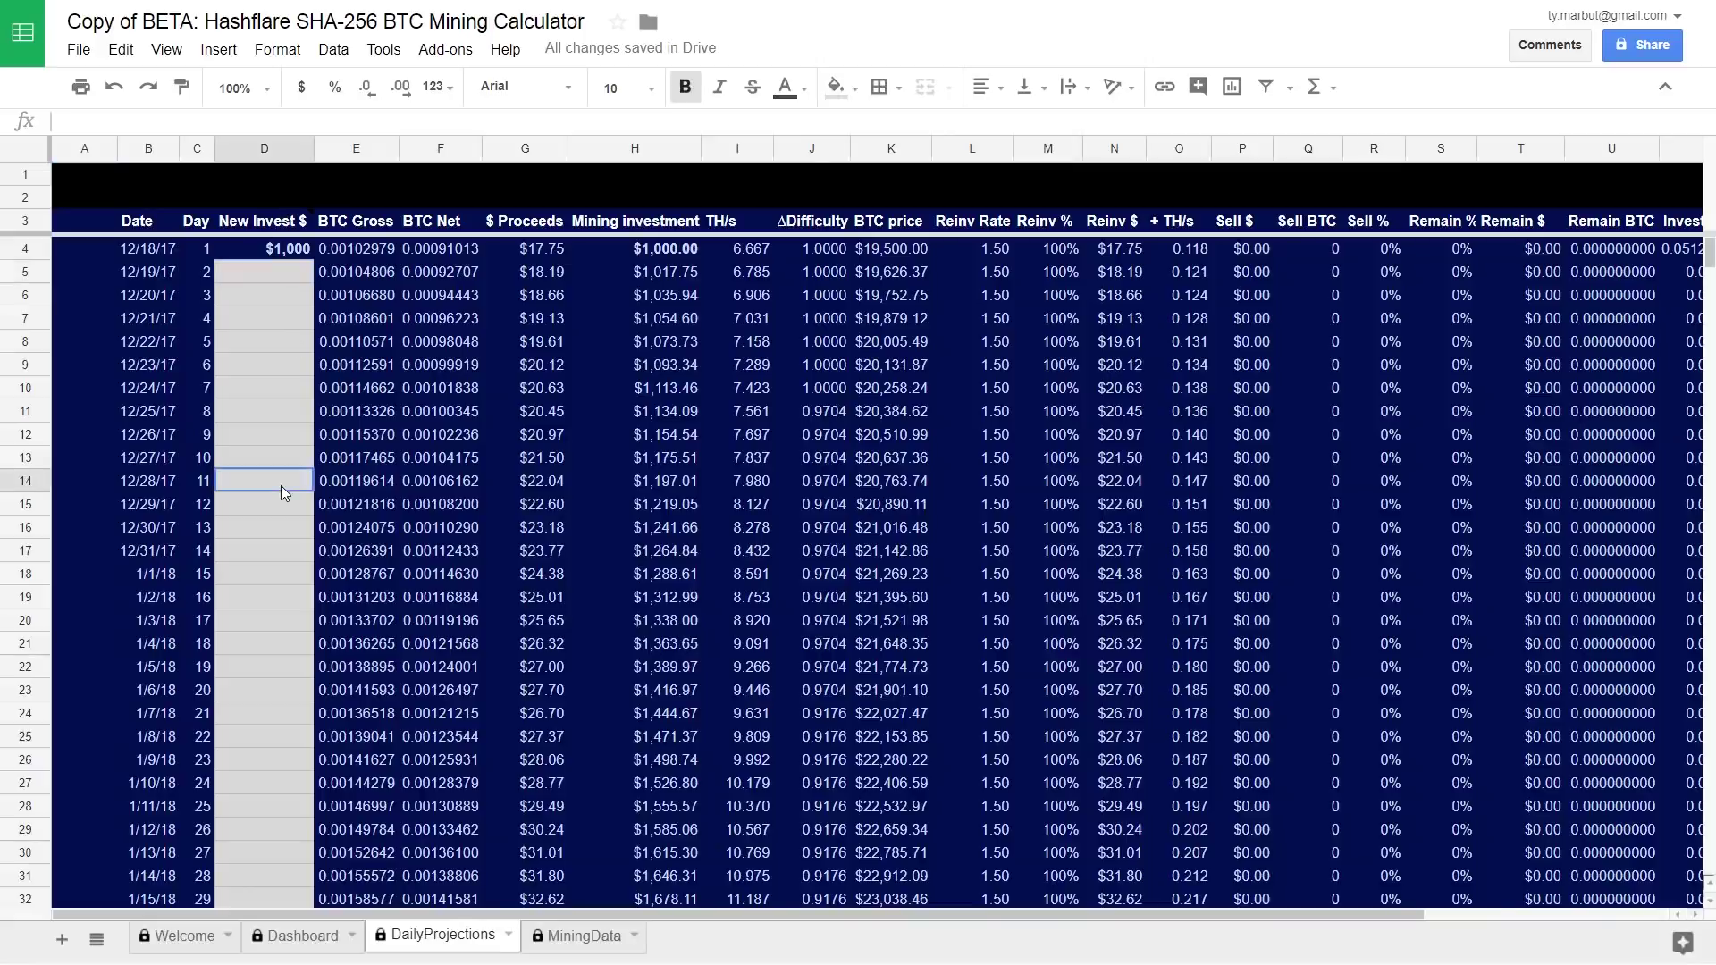
{"action": "type", "text": "1000"}
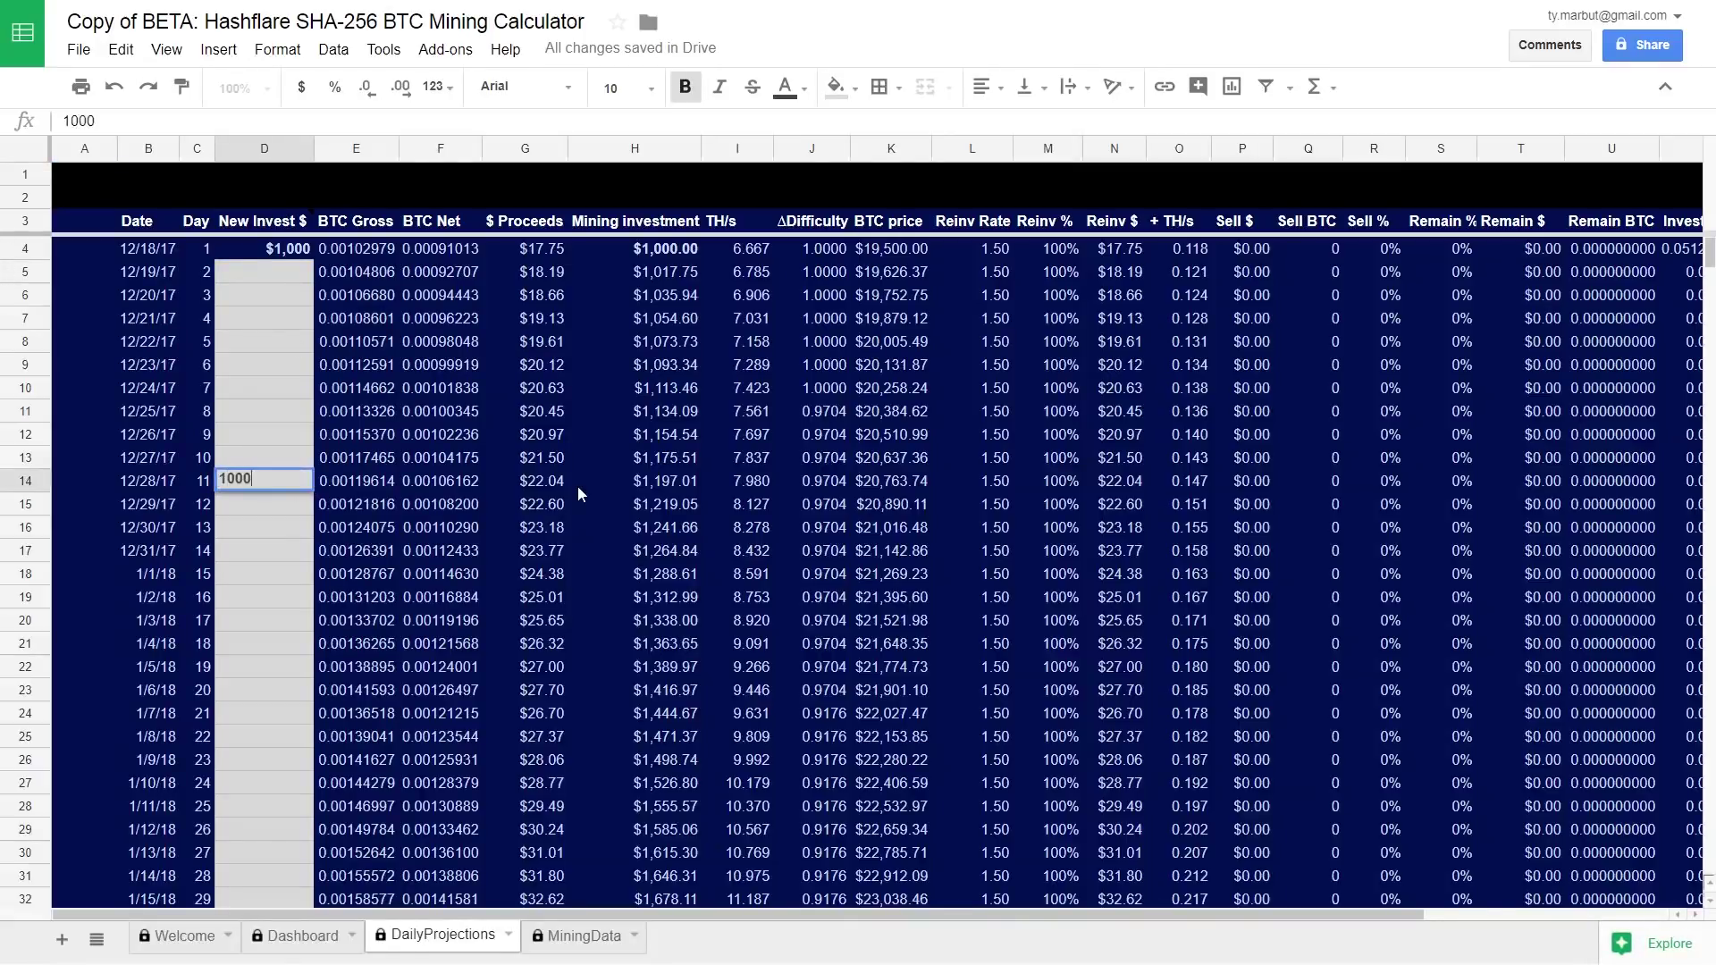
{"action": "key", "text": "Return"}
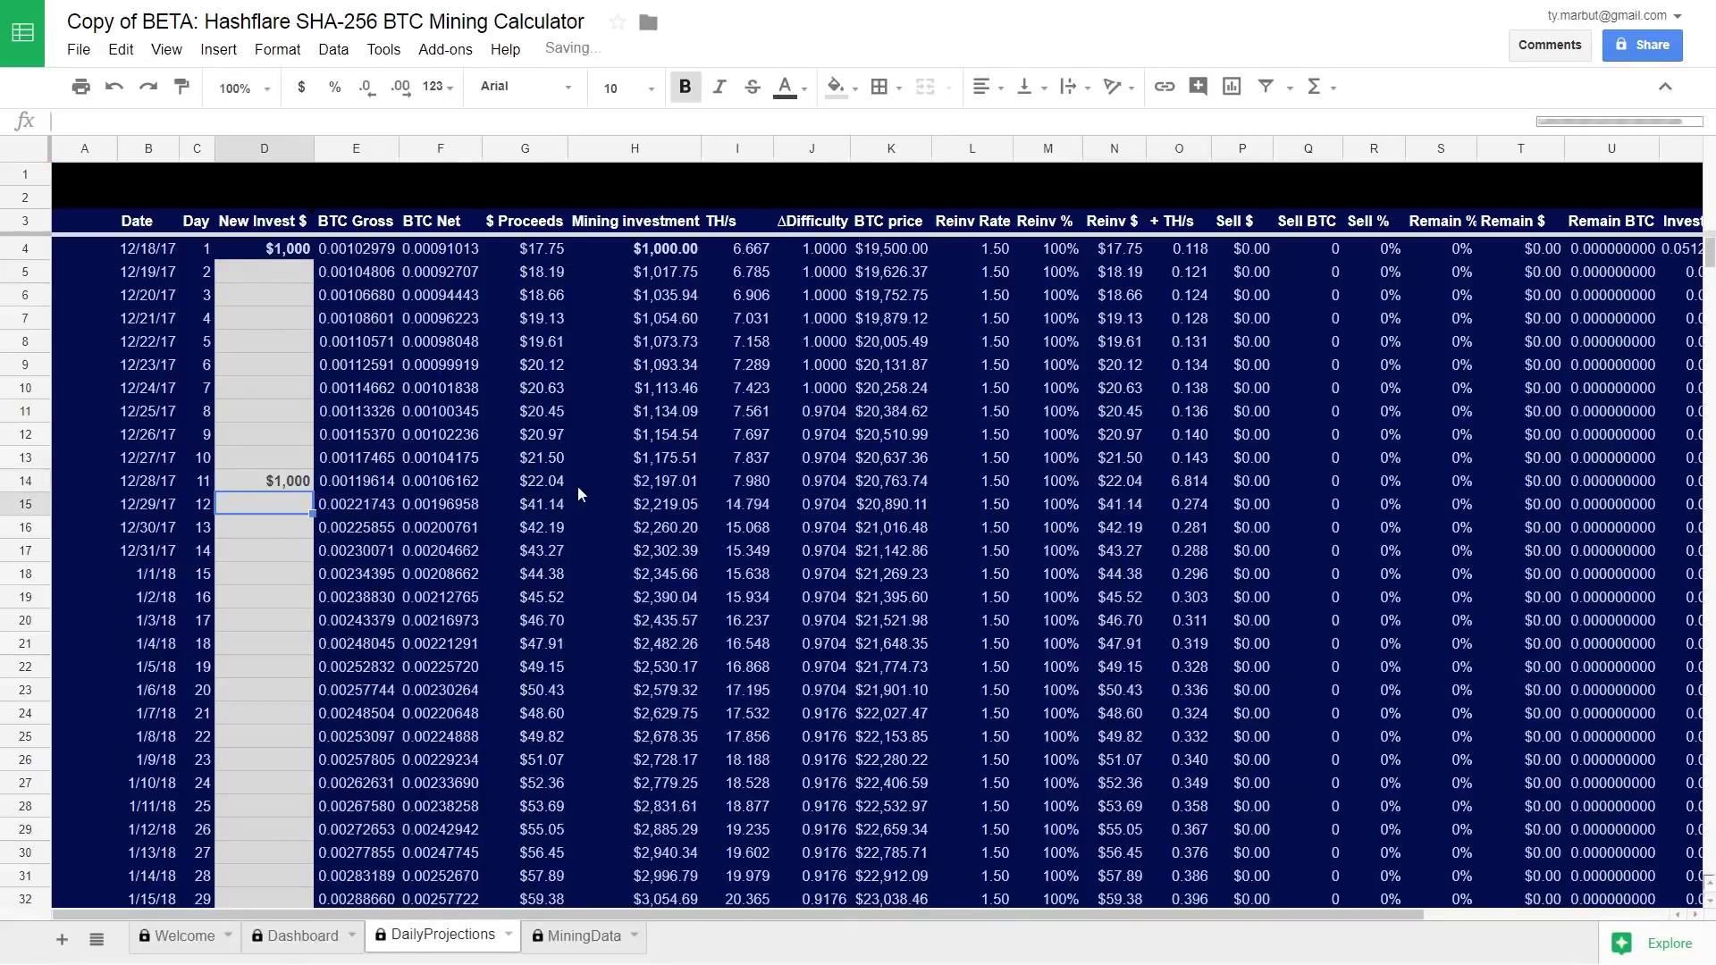
Check how the day 11 investment affects the mining investment on days 11 and 12 and the BTC Gross on day 12.
{"action": "left_click", "coordinate": [388, 510]}
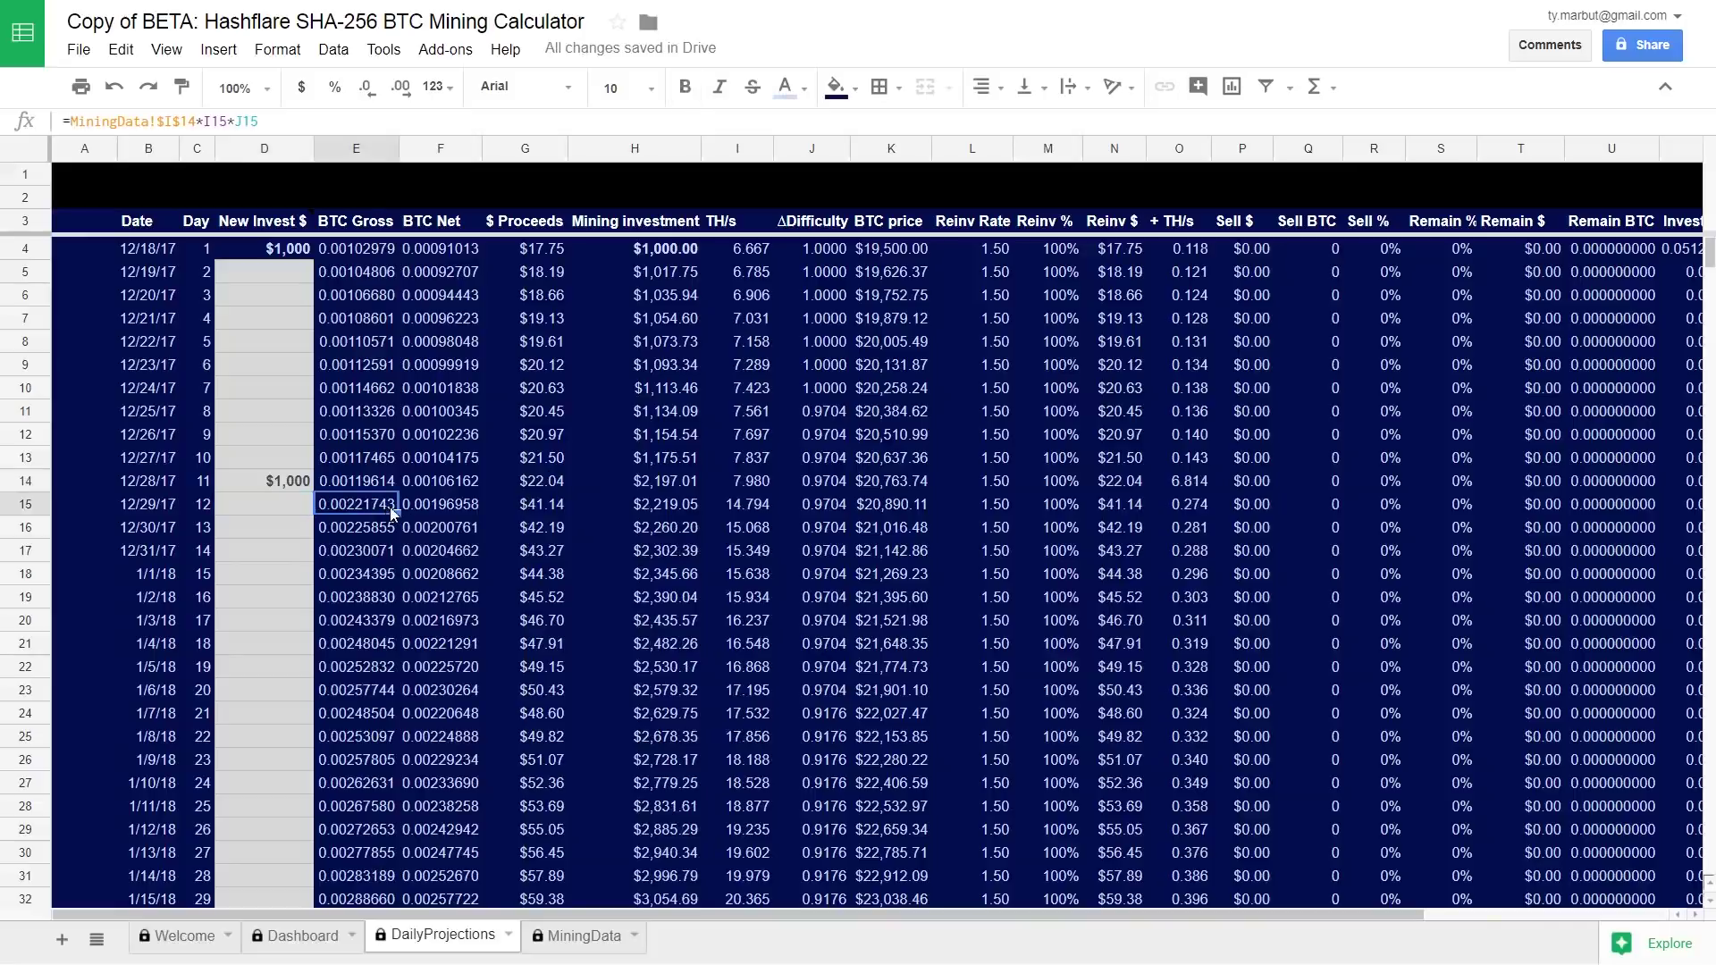
{"action": "left_click", "coordinate": [682, 501]}
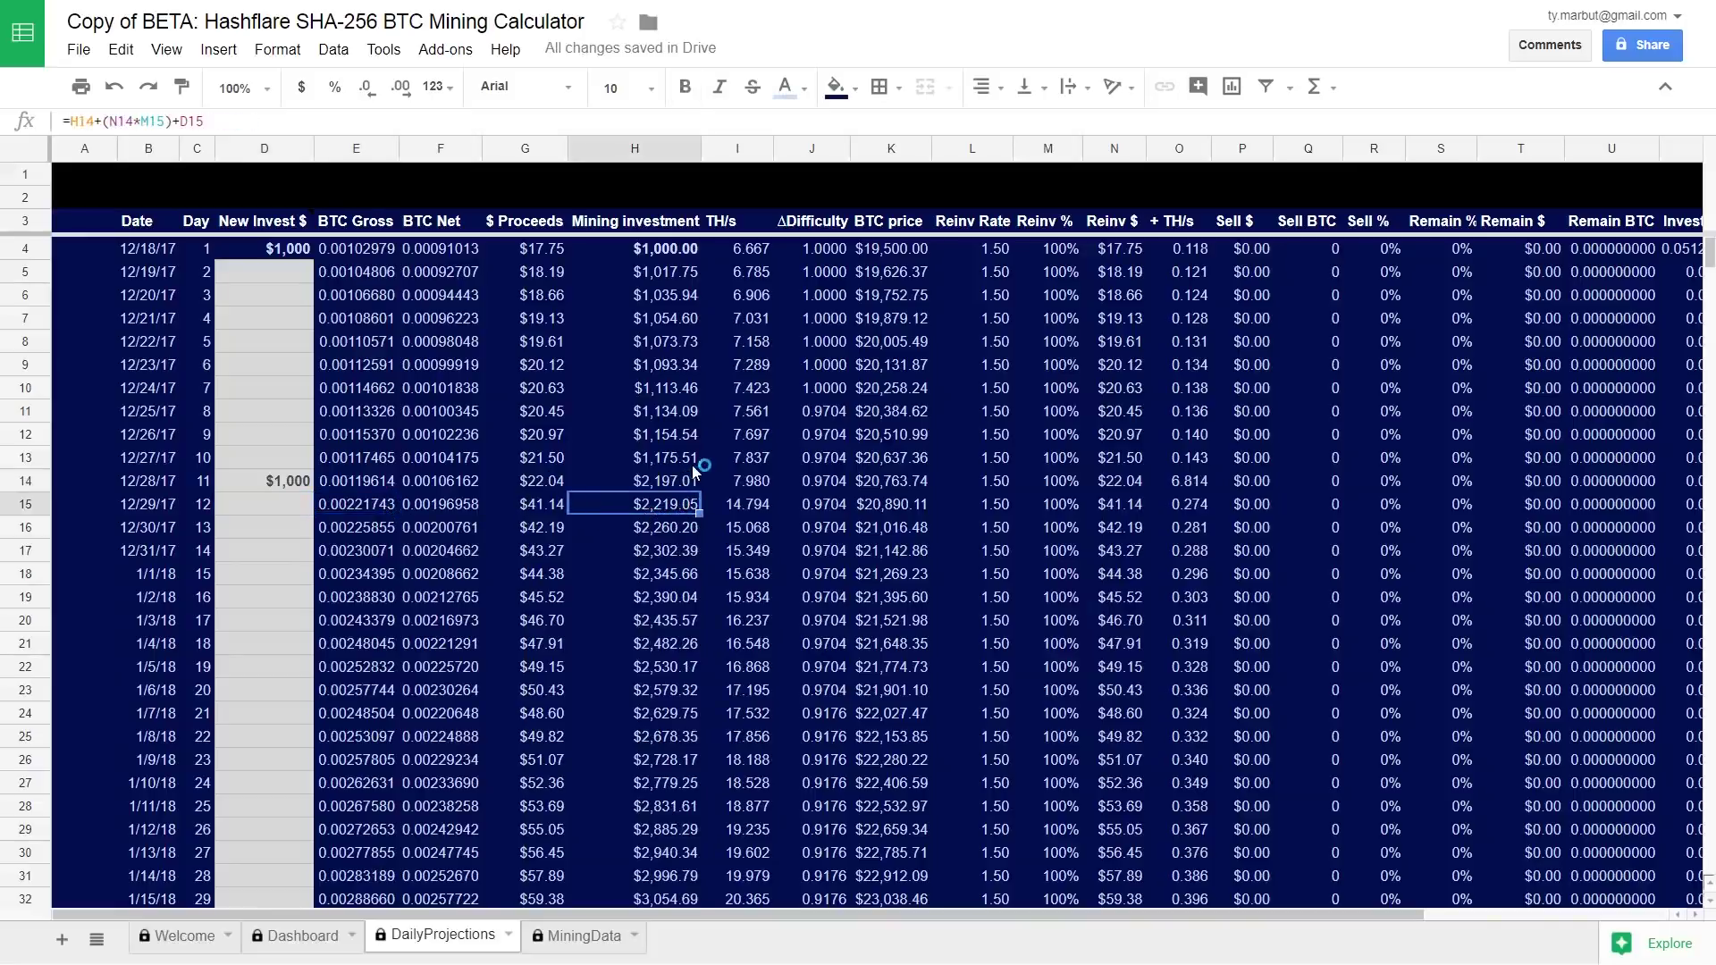
{"action": "left_click", "coordinate": [688, 473]}
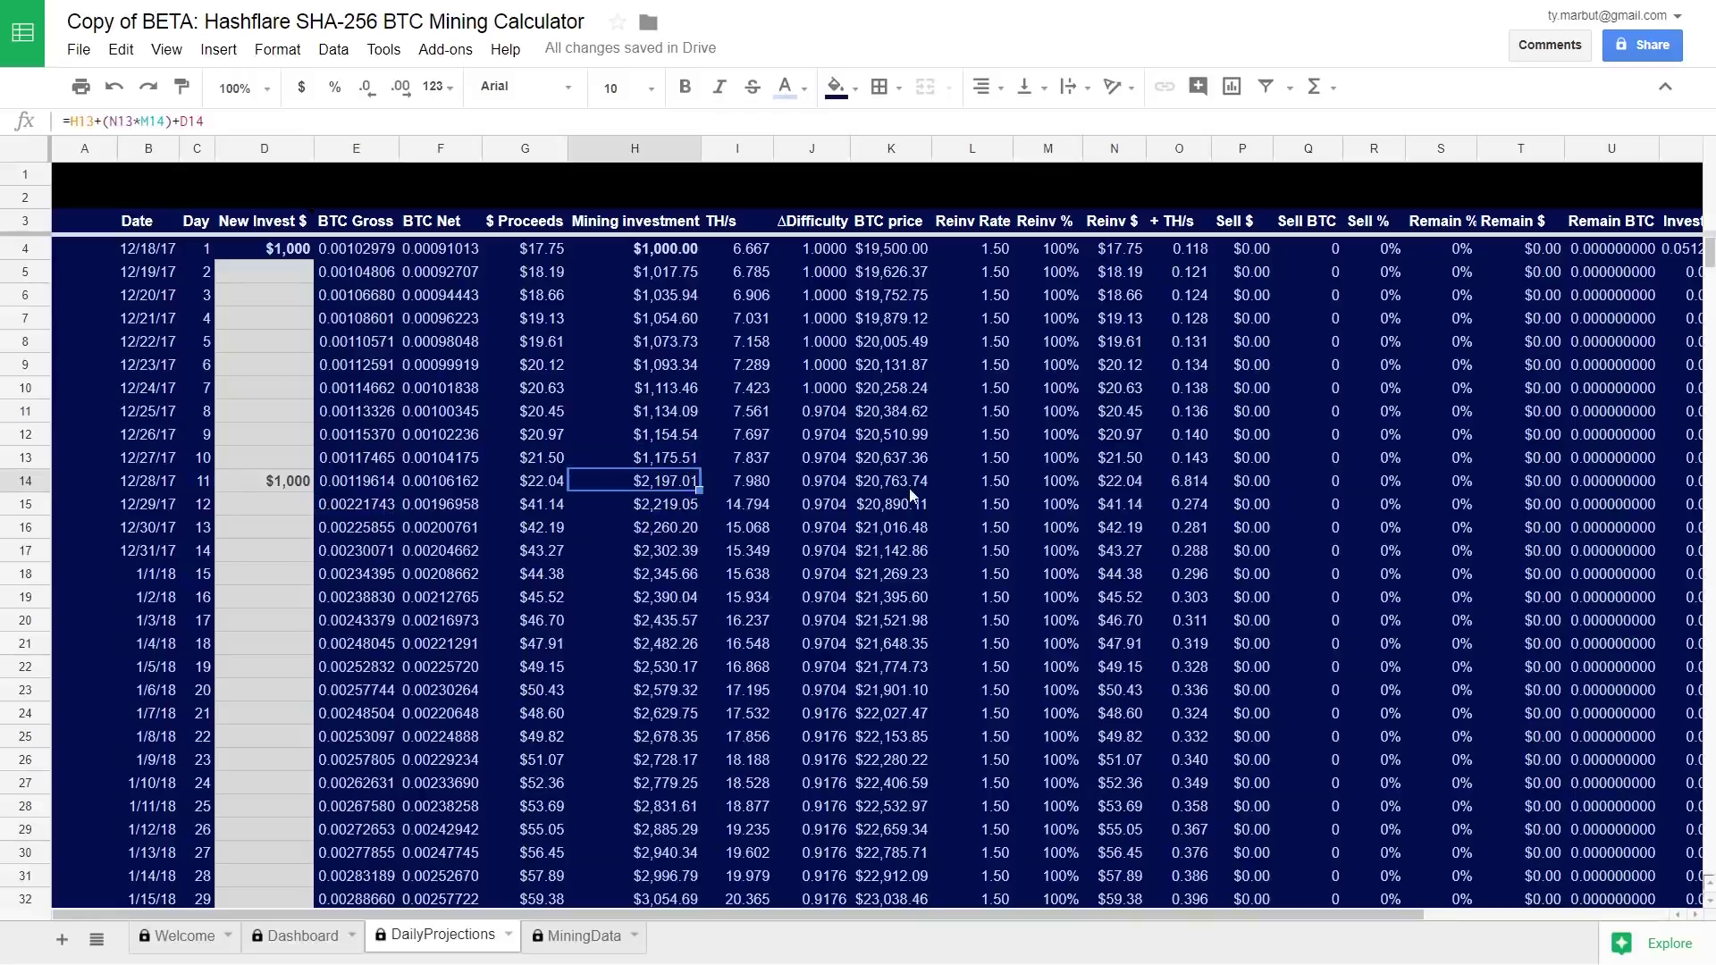
{"action": "left_click", "coordinate": [256, 489]}
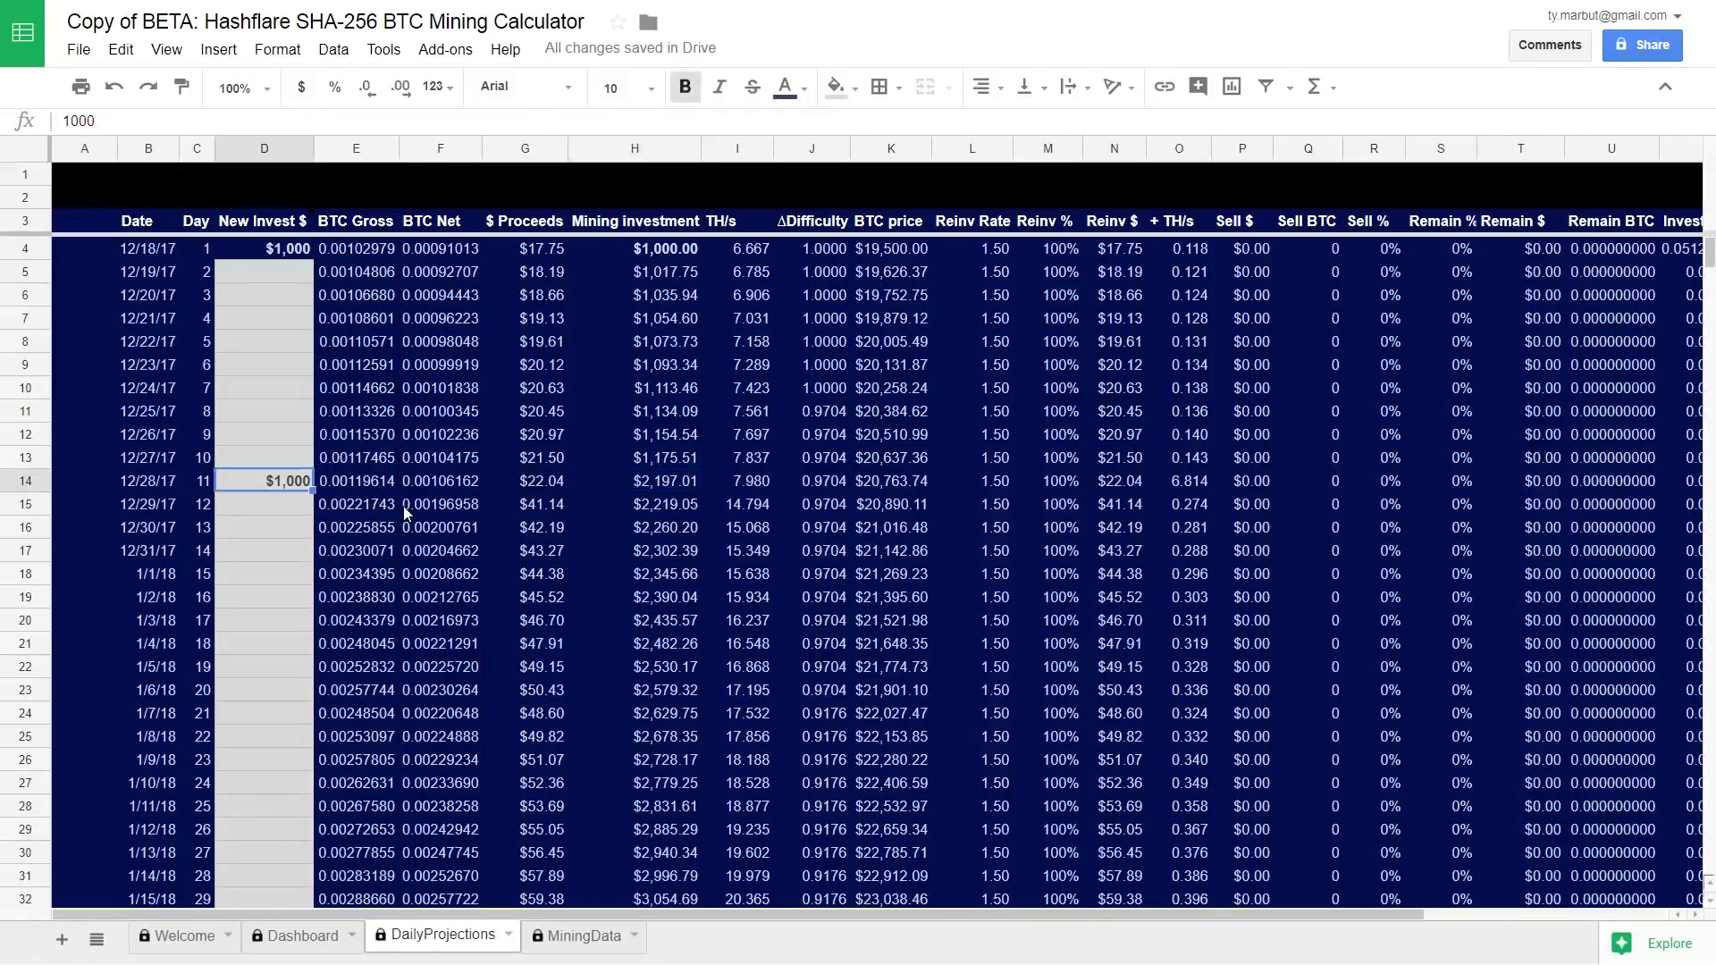
Compare the Day 1 investment with the total direct investment on the Dashboard sheet.
{"action": "left_click", "coordinate": [299, 936]}
{"action": "left_click", "coordinate": [226, 251]}
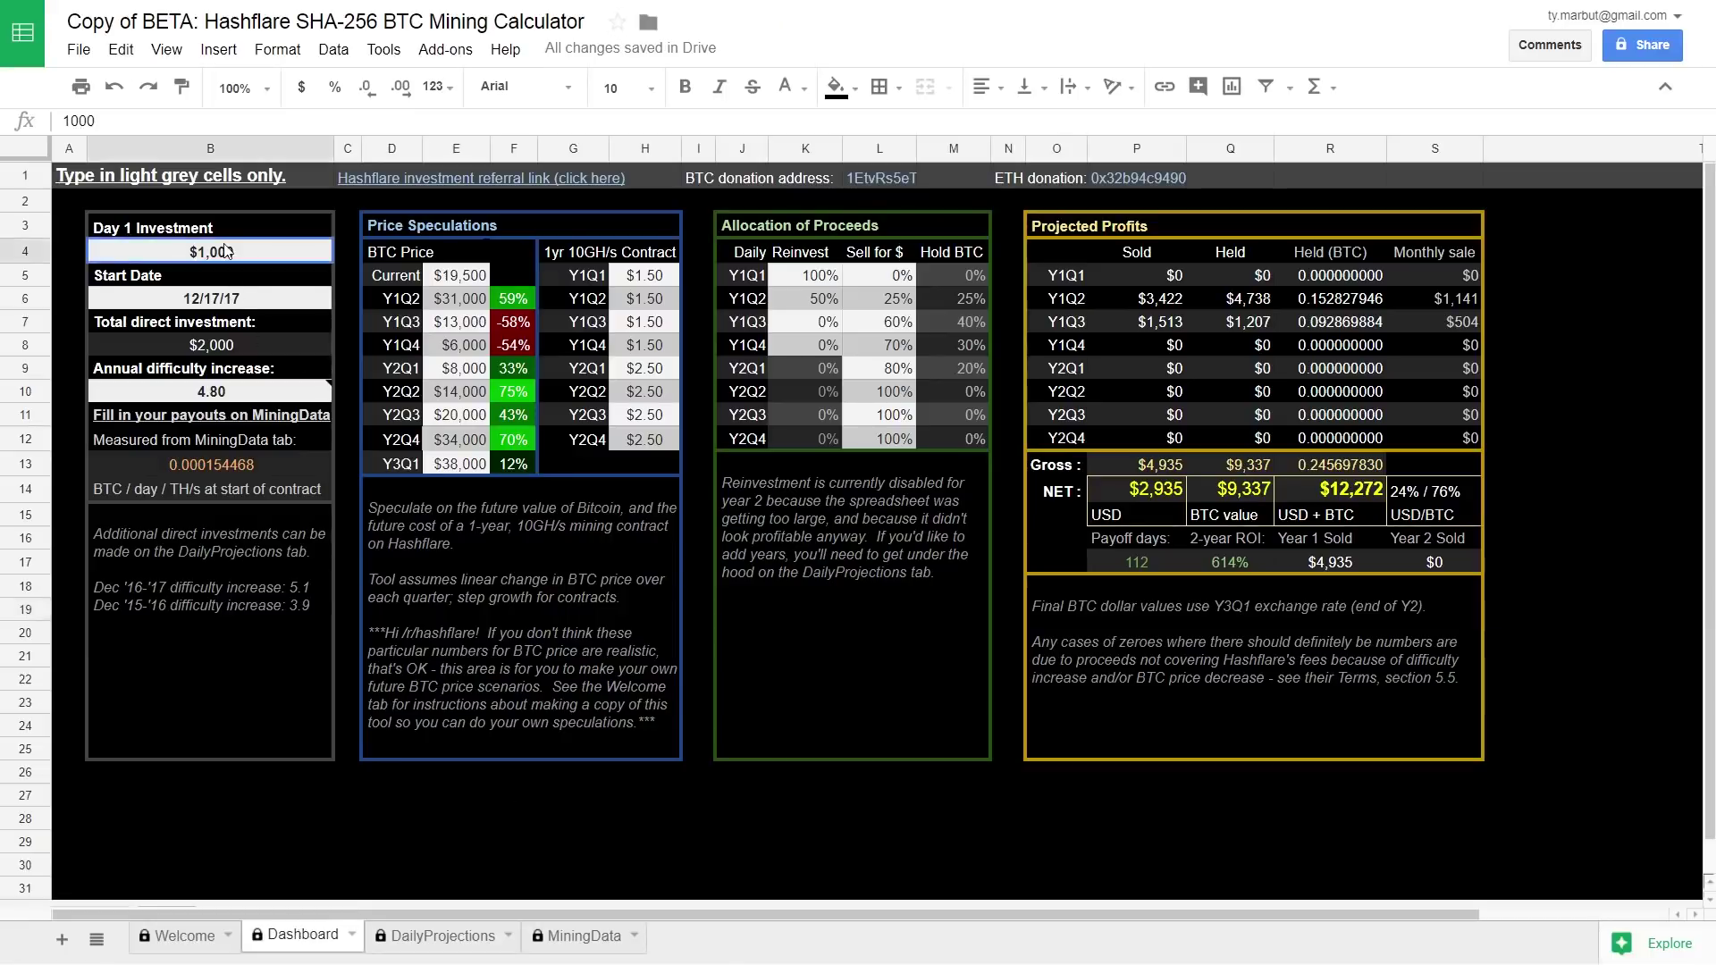
{"action": "left_click", "coordinate": [182, 345]}
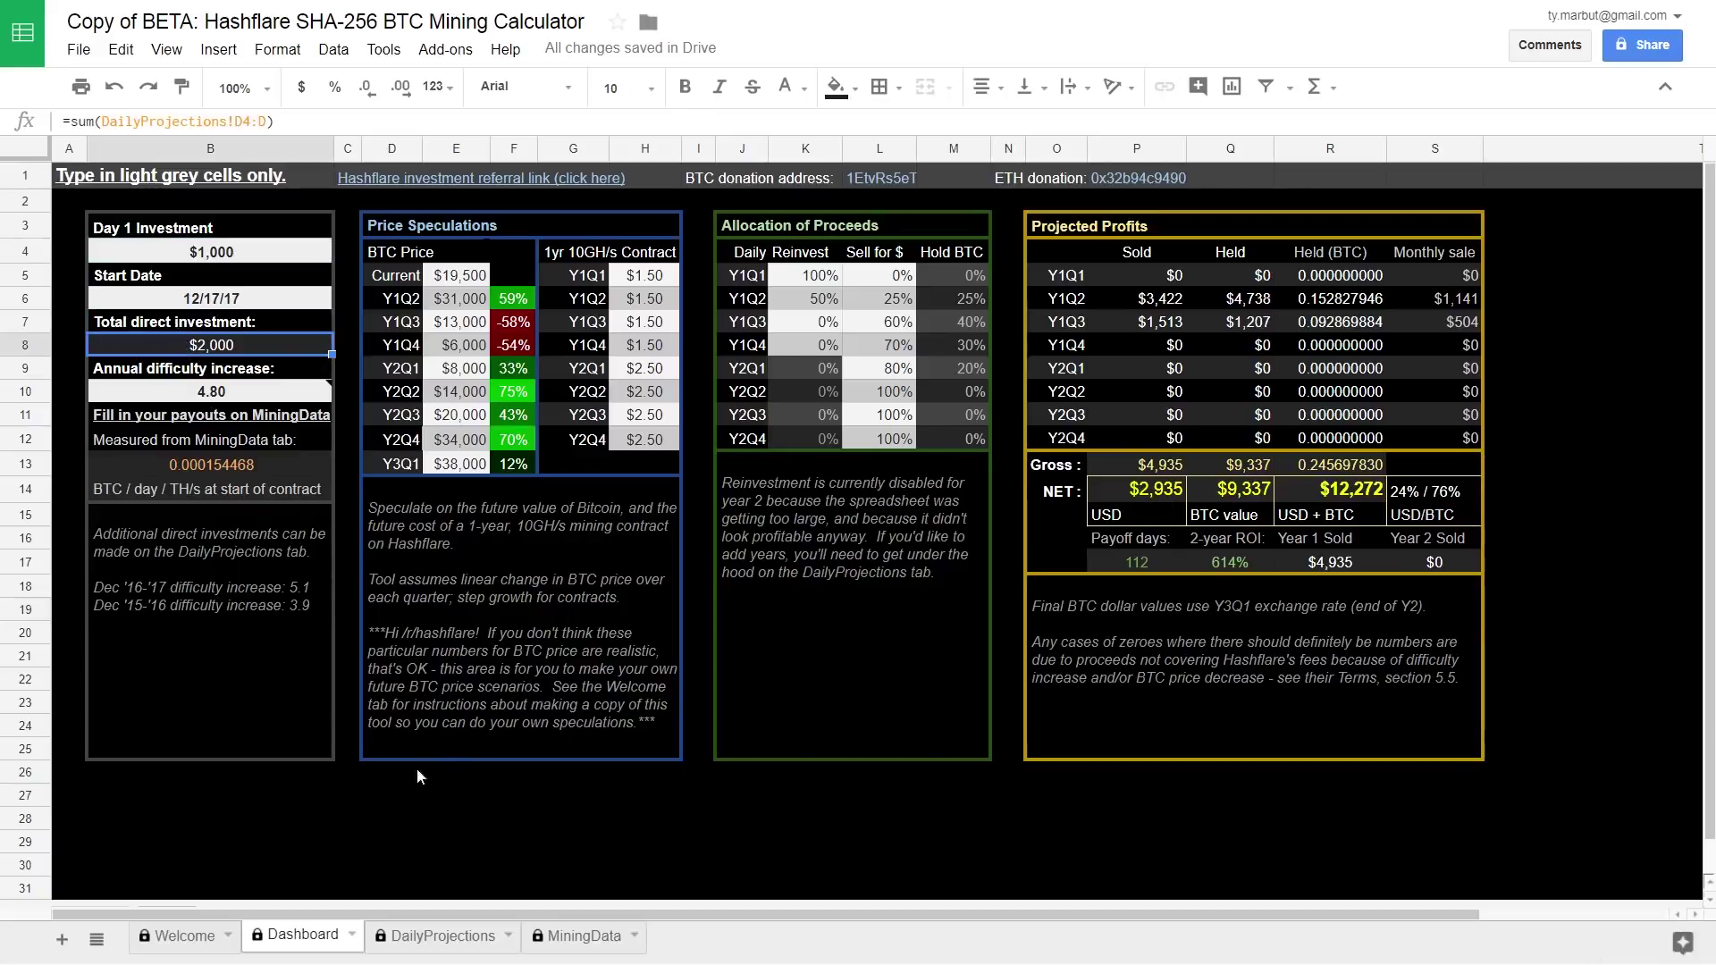
Remove the 12/28/17 new investment from the DailyProjections sheet.
{"action": "left_click", "coordinate": [450, 949]}
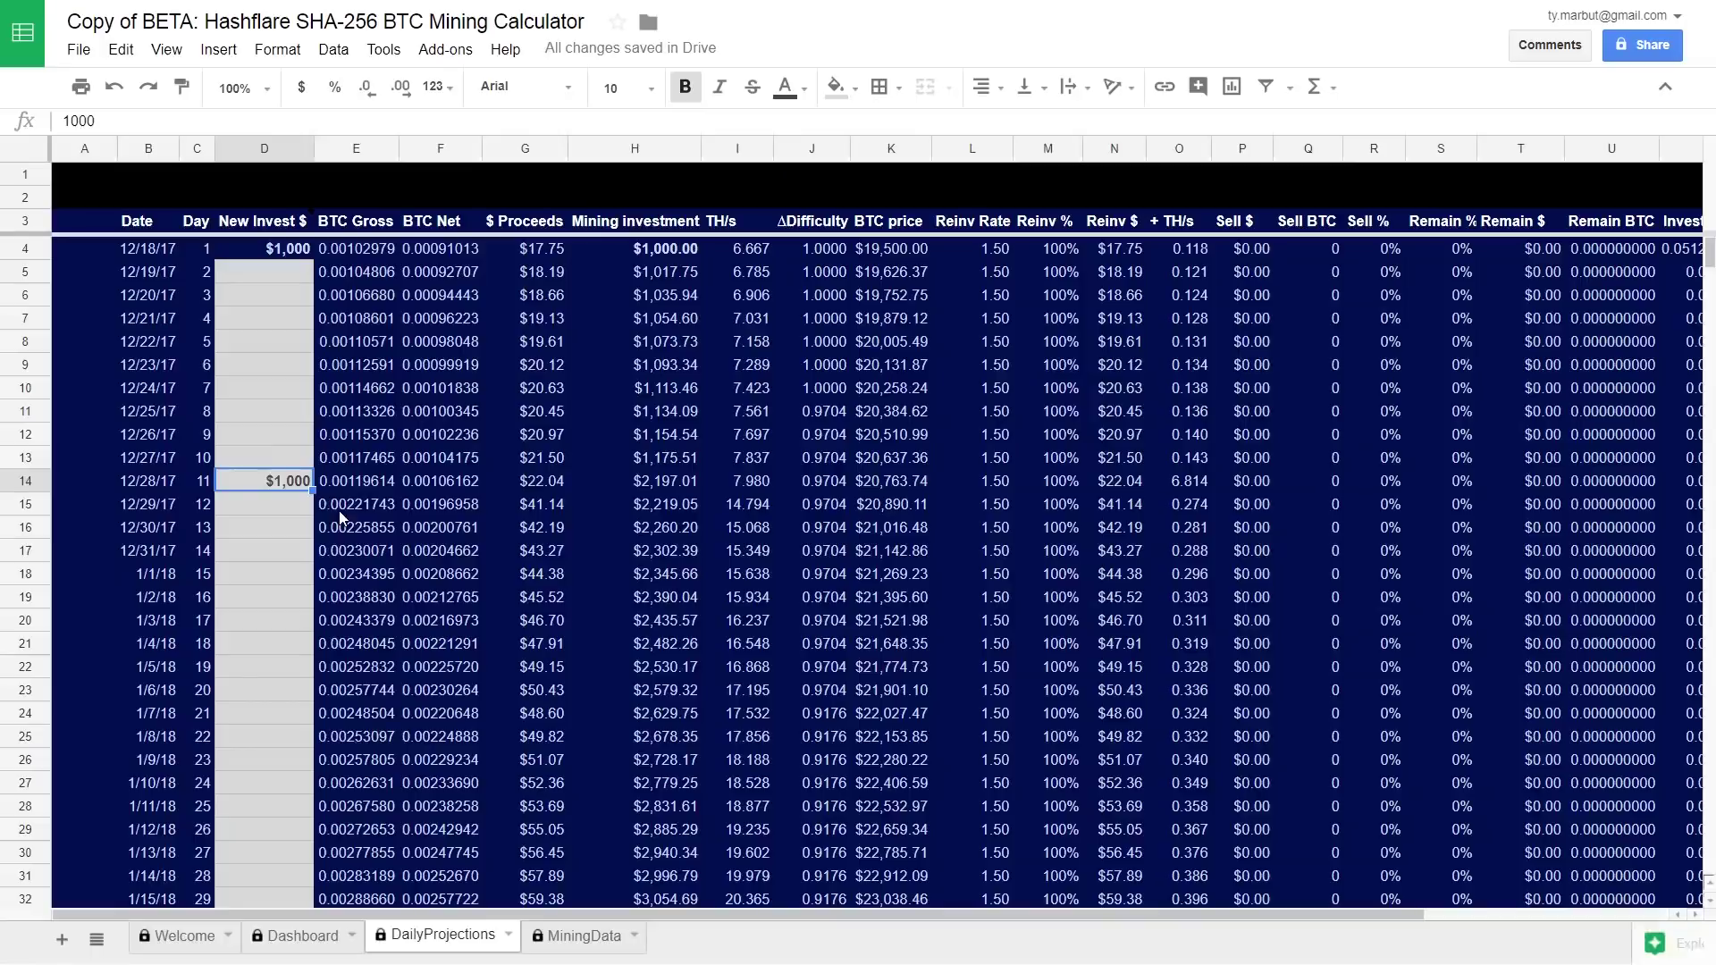
{"action": "left_click", "coordinate": [272, 466]}
{"action": "key", "text": "Down"}
{"action": "key", "text": "Delete"}
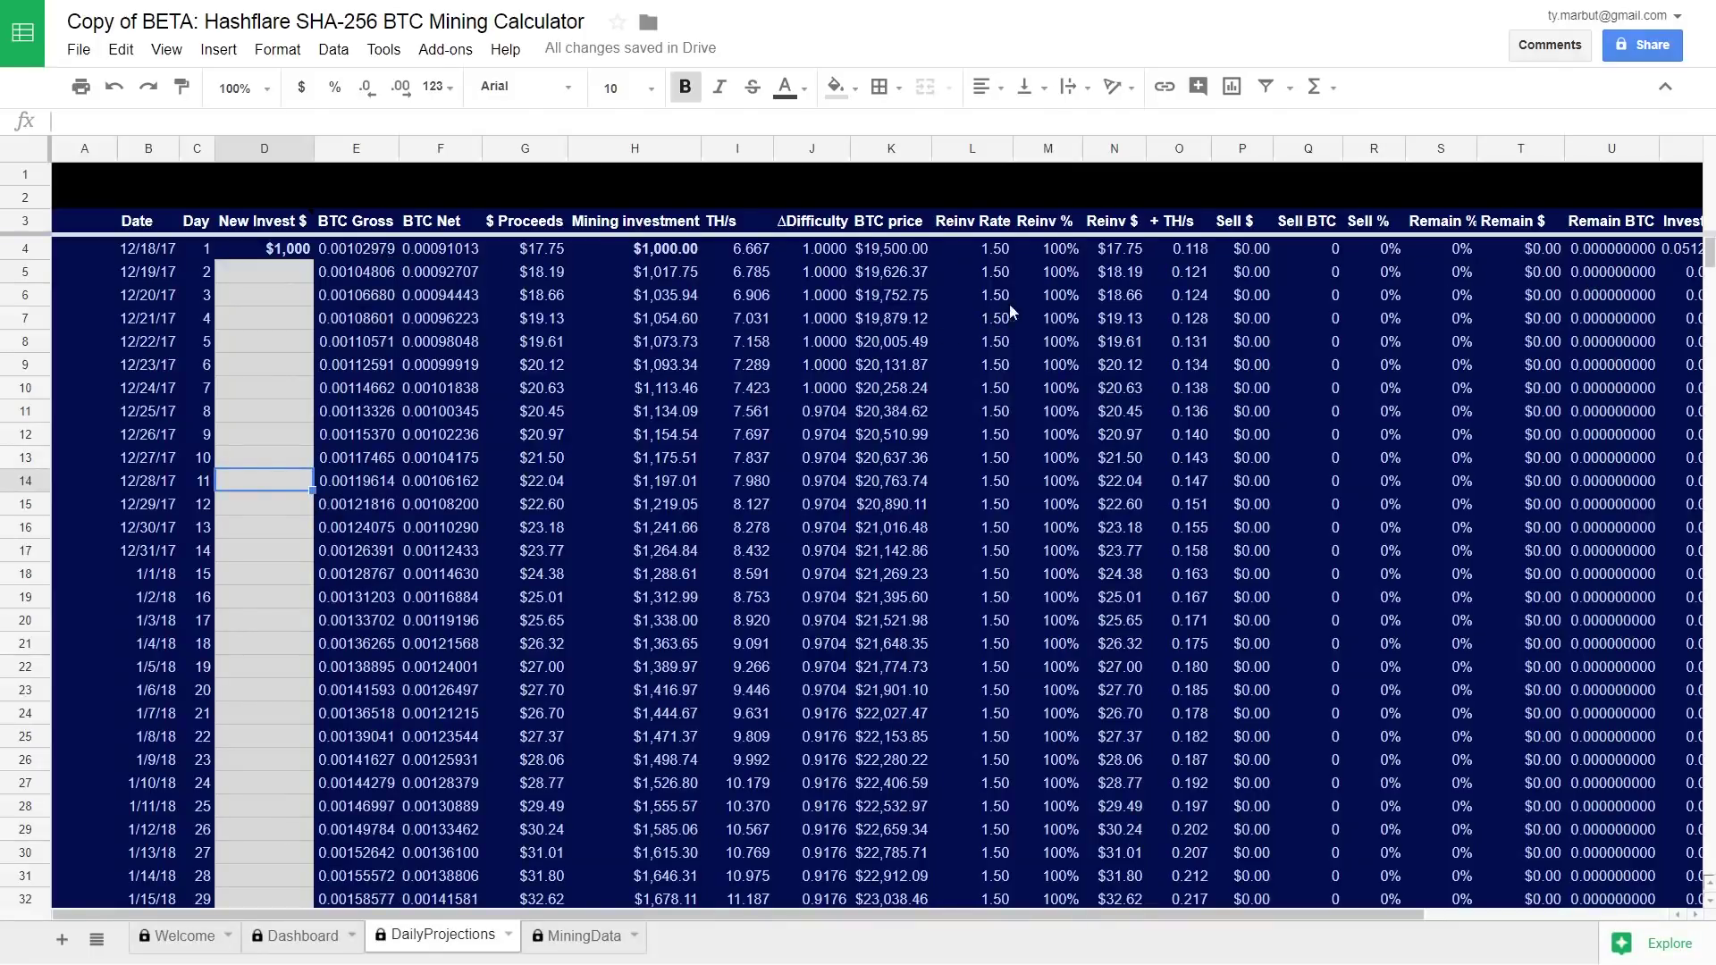
Inspect the Mining investment, BTC Gross and ΔDifficulty columns in DailyProjections, including the day 8 difficulty formula.
{"action": "left_click", "coordinate": [578, 319]}
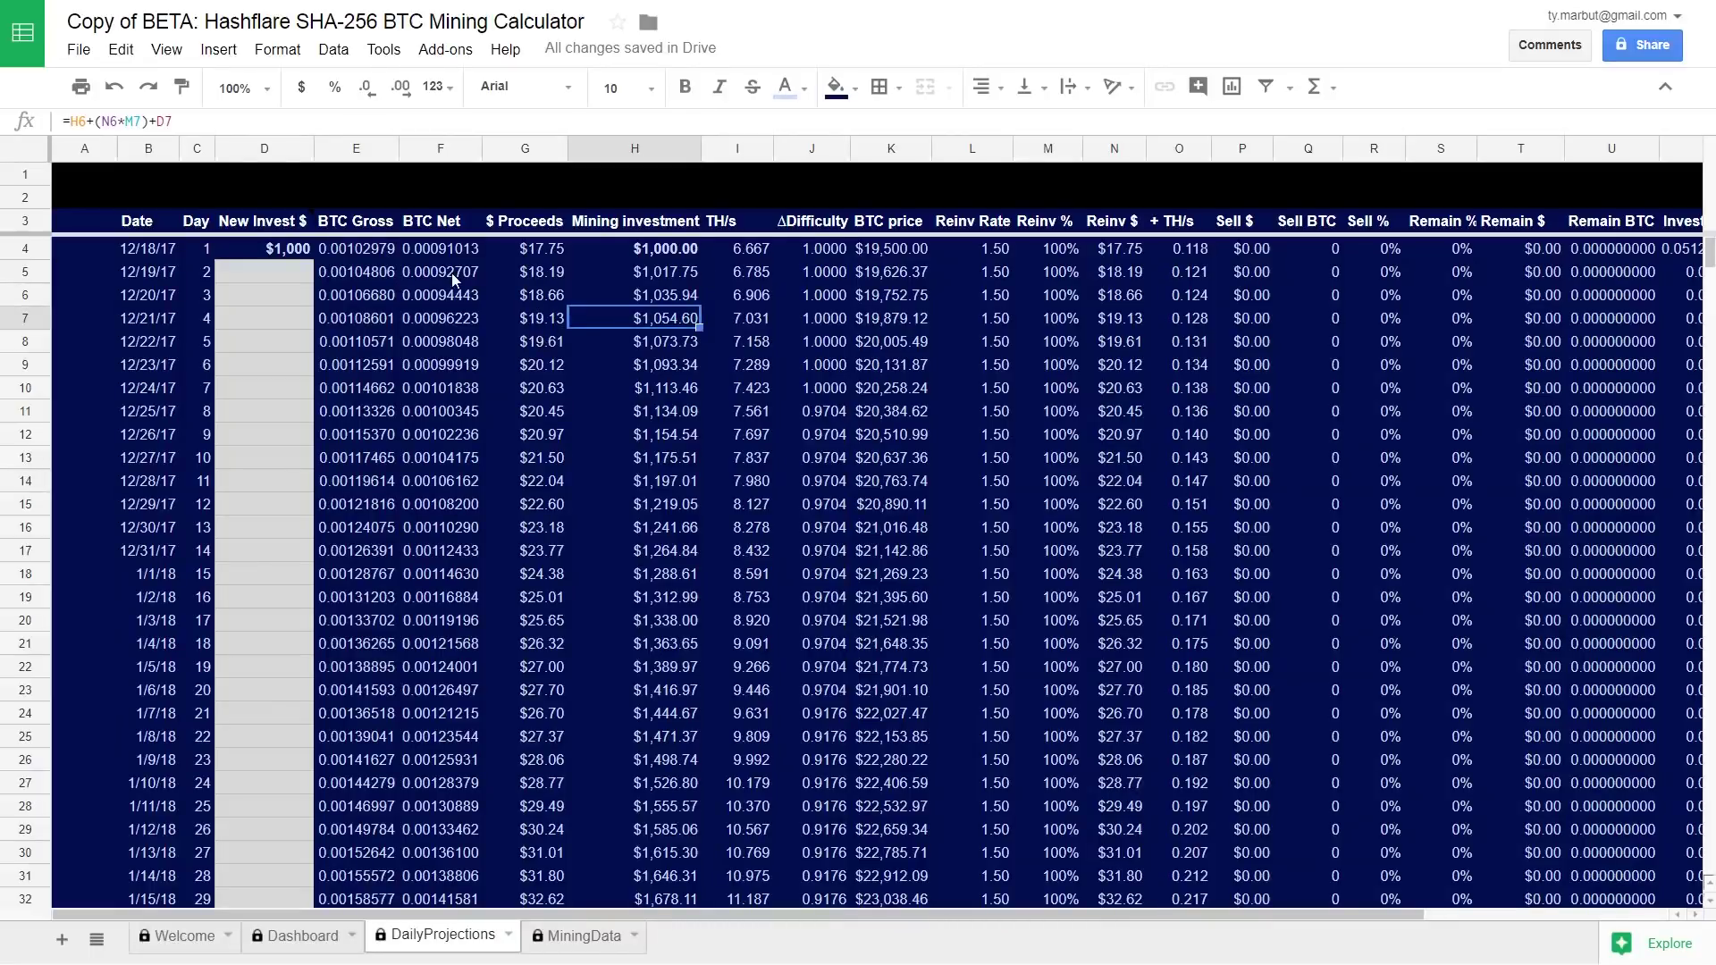
{"action": "left_click", "coordinate": [362, 251]}
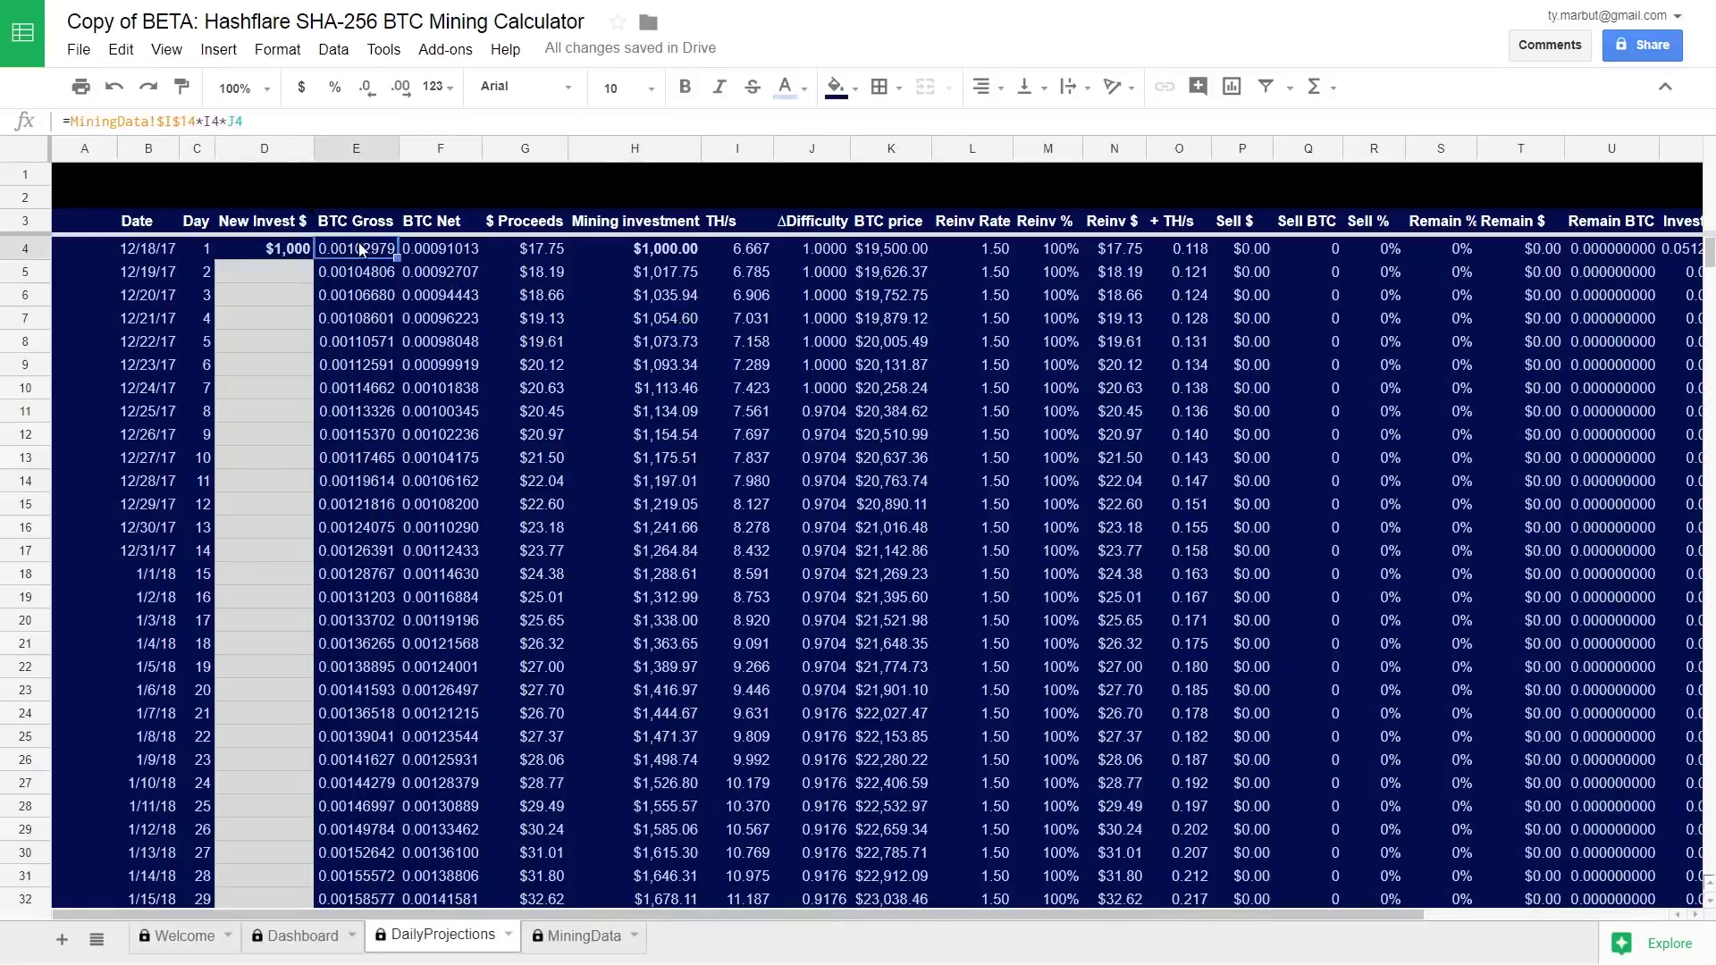
{"action": "left_click", "coordinate": [363, 222]}
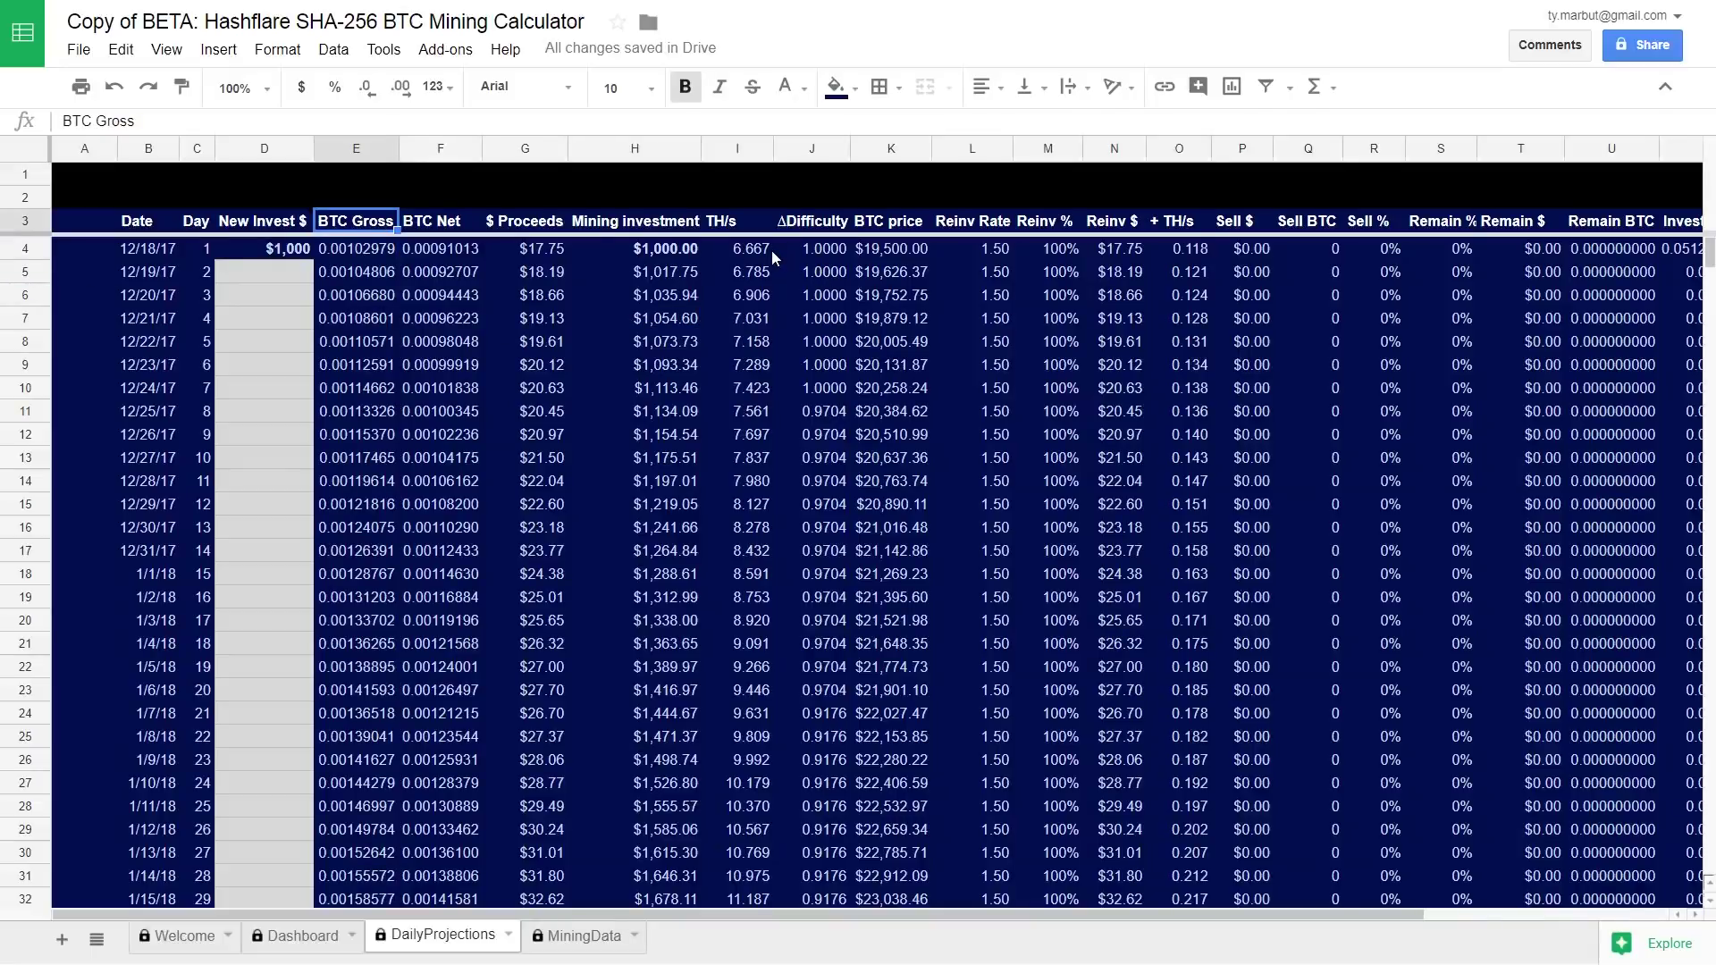
{"action": "left_click", "coordinate": [807, 223]}
{"action": "left_click", "coordinate": [811, 413]}
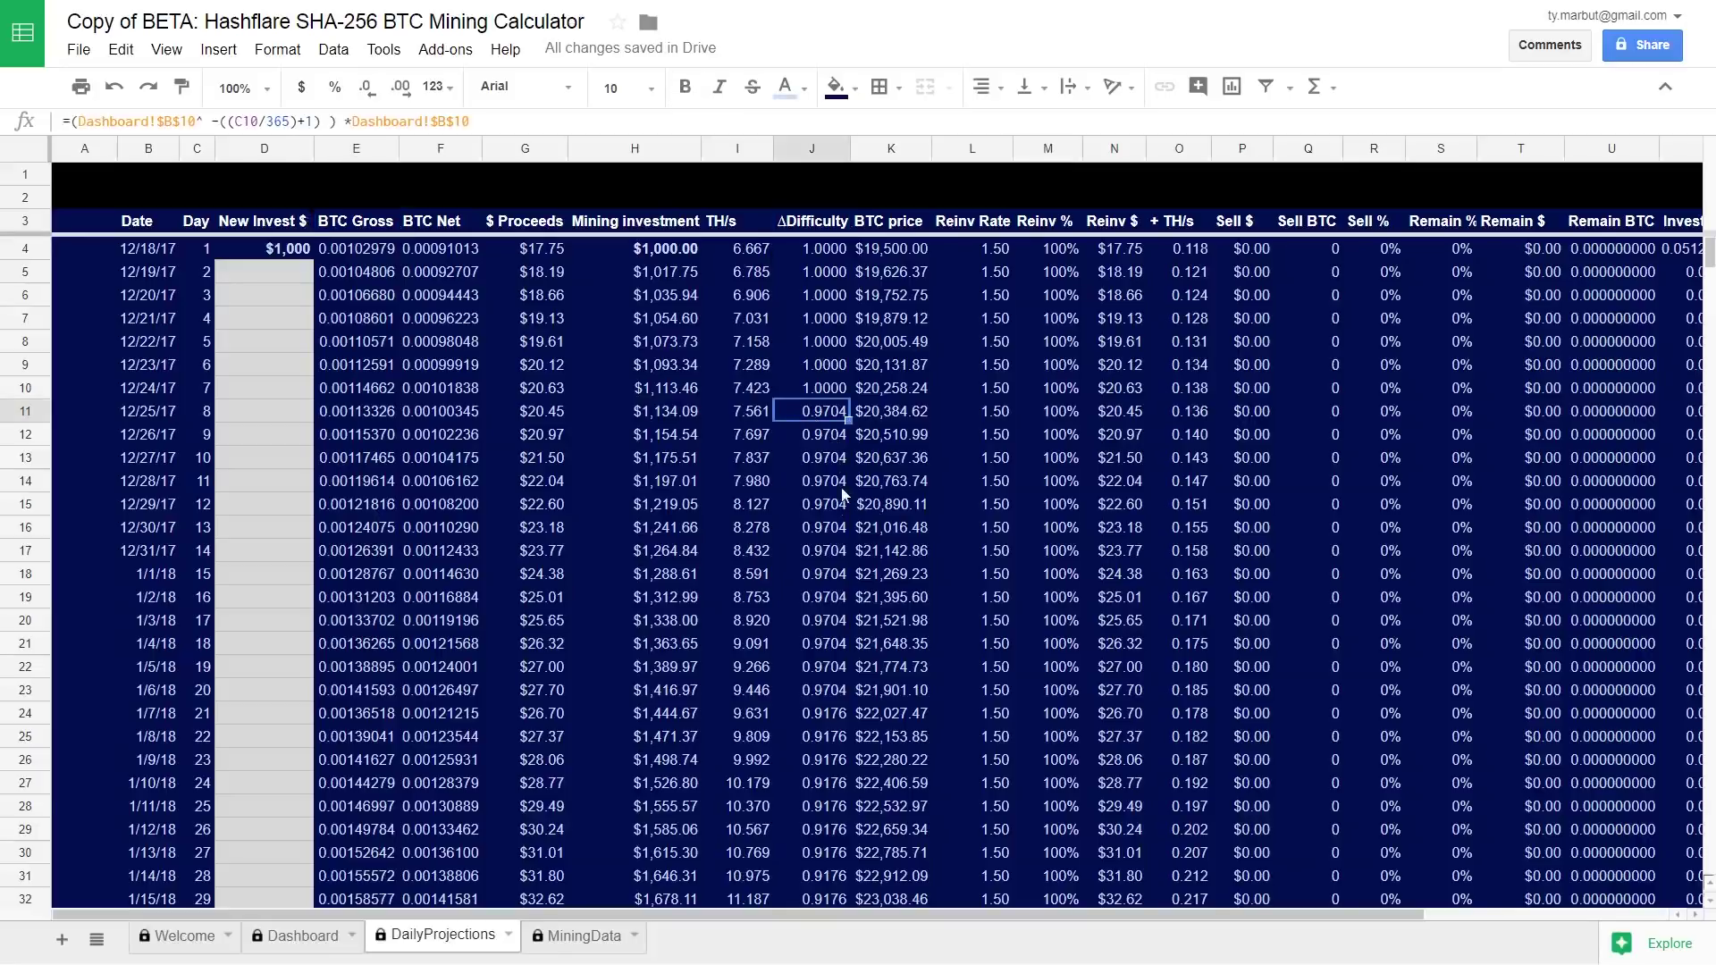
Compare the ΔDifficulty formula on day 47 with the one on day 8 in DailyProjections.
{"action": "scroll", "coordinate": [843, 495], "scroll_direction": "down", "scroll_amount": 10}
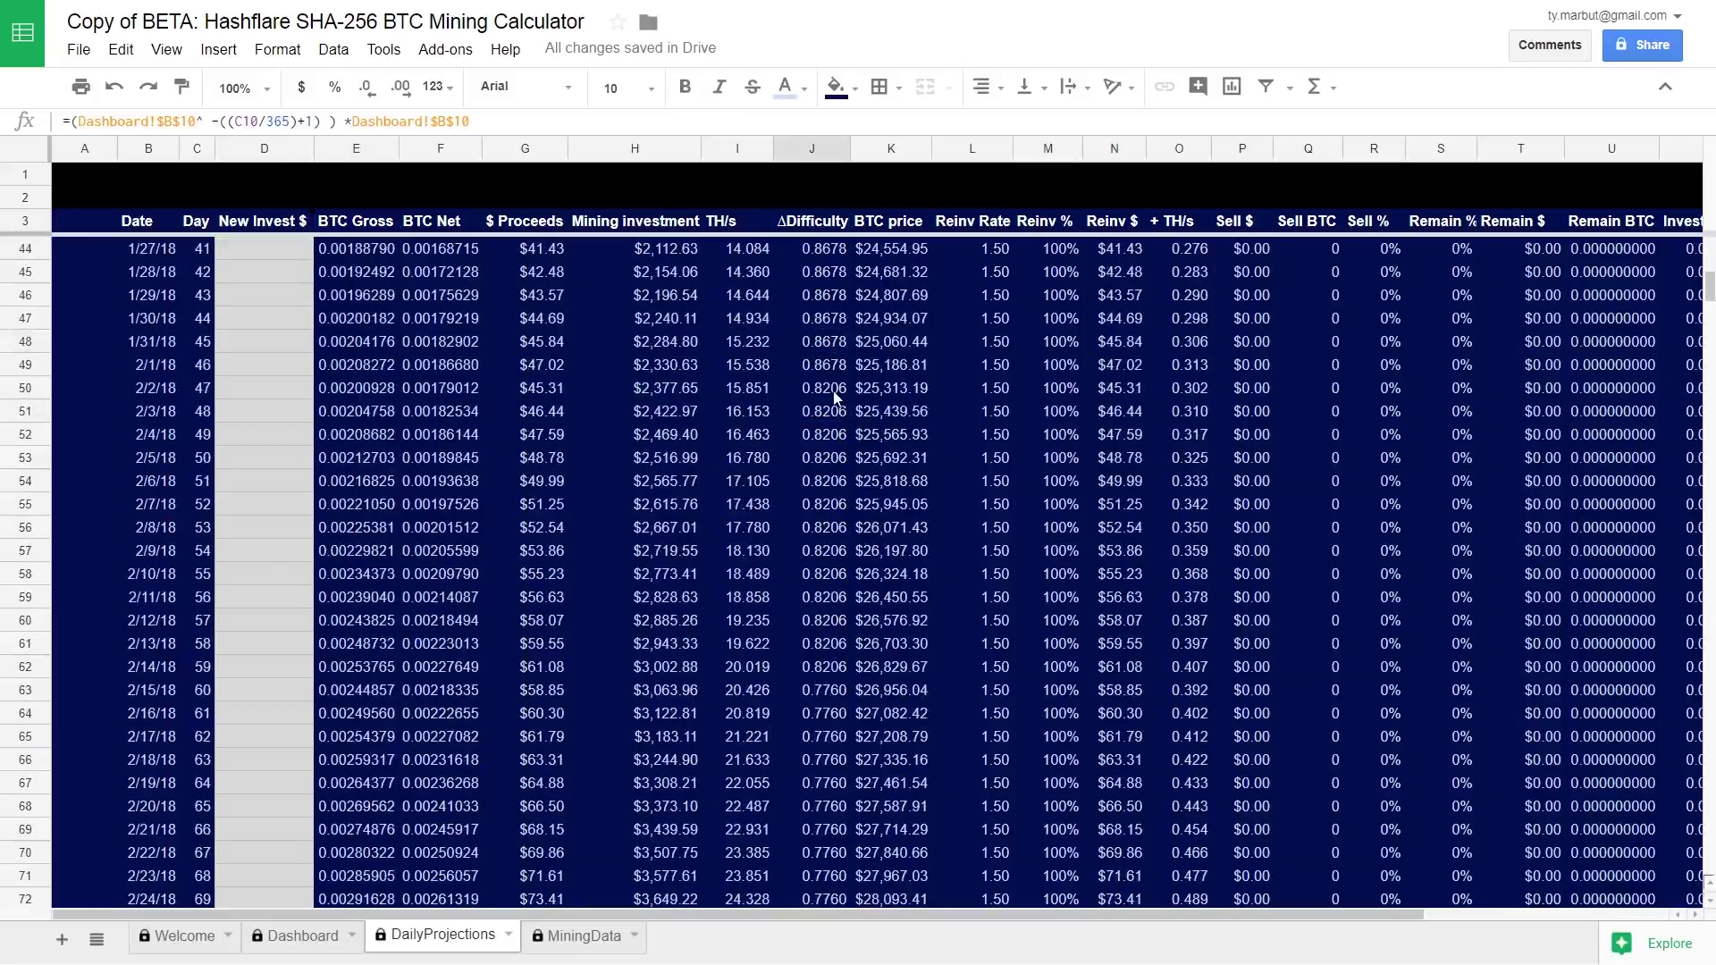
{"action": "left_click", "coordinate": [833, 392]}
{"action": "scroll", "coordinate": [831, 358], "scroll_direction": "up", "scroll_amount": 10}
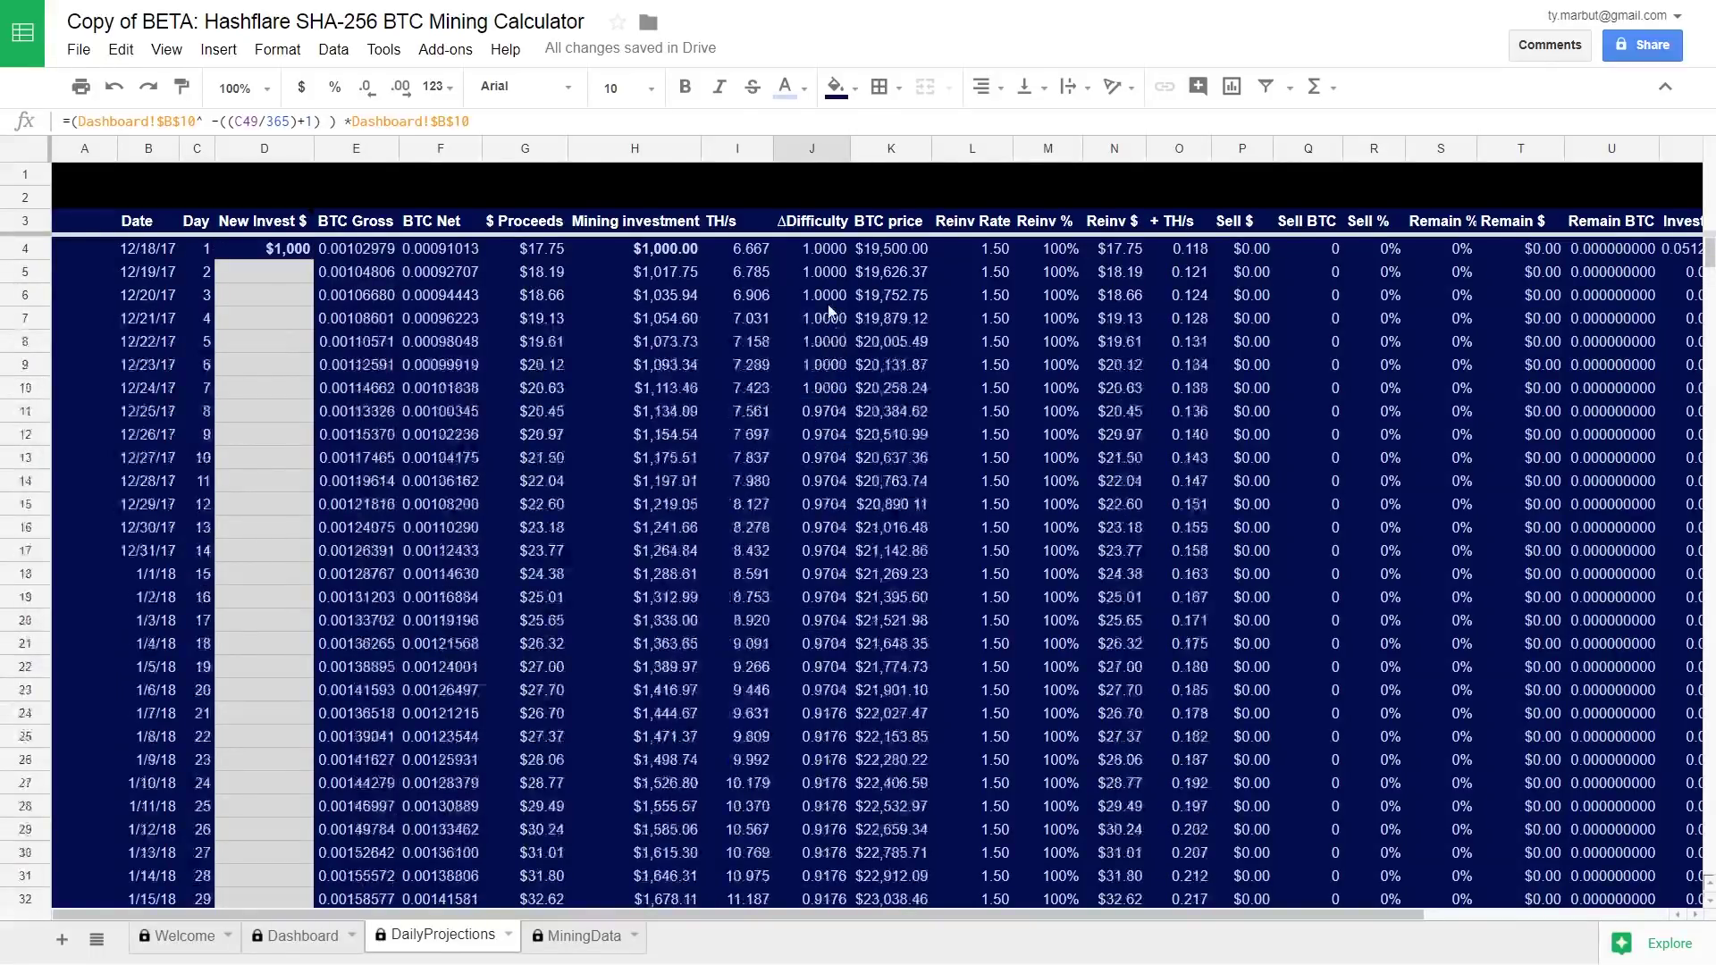
{"action": "left_click", "coordinate": [836, 413]}
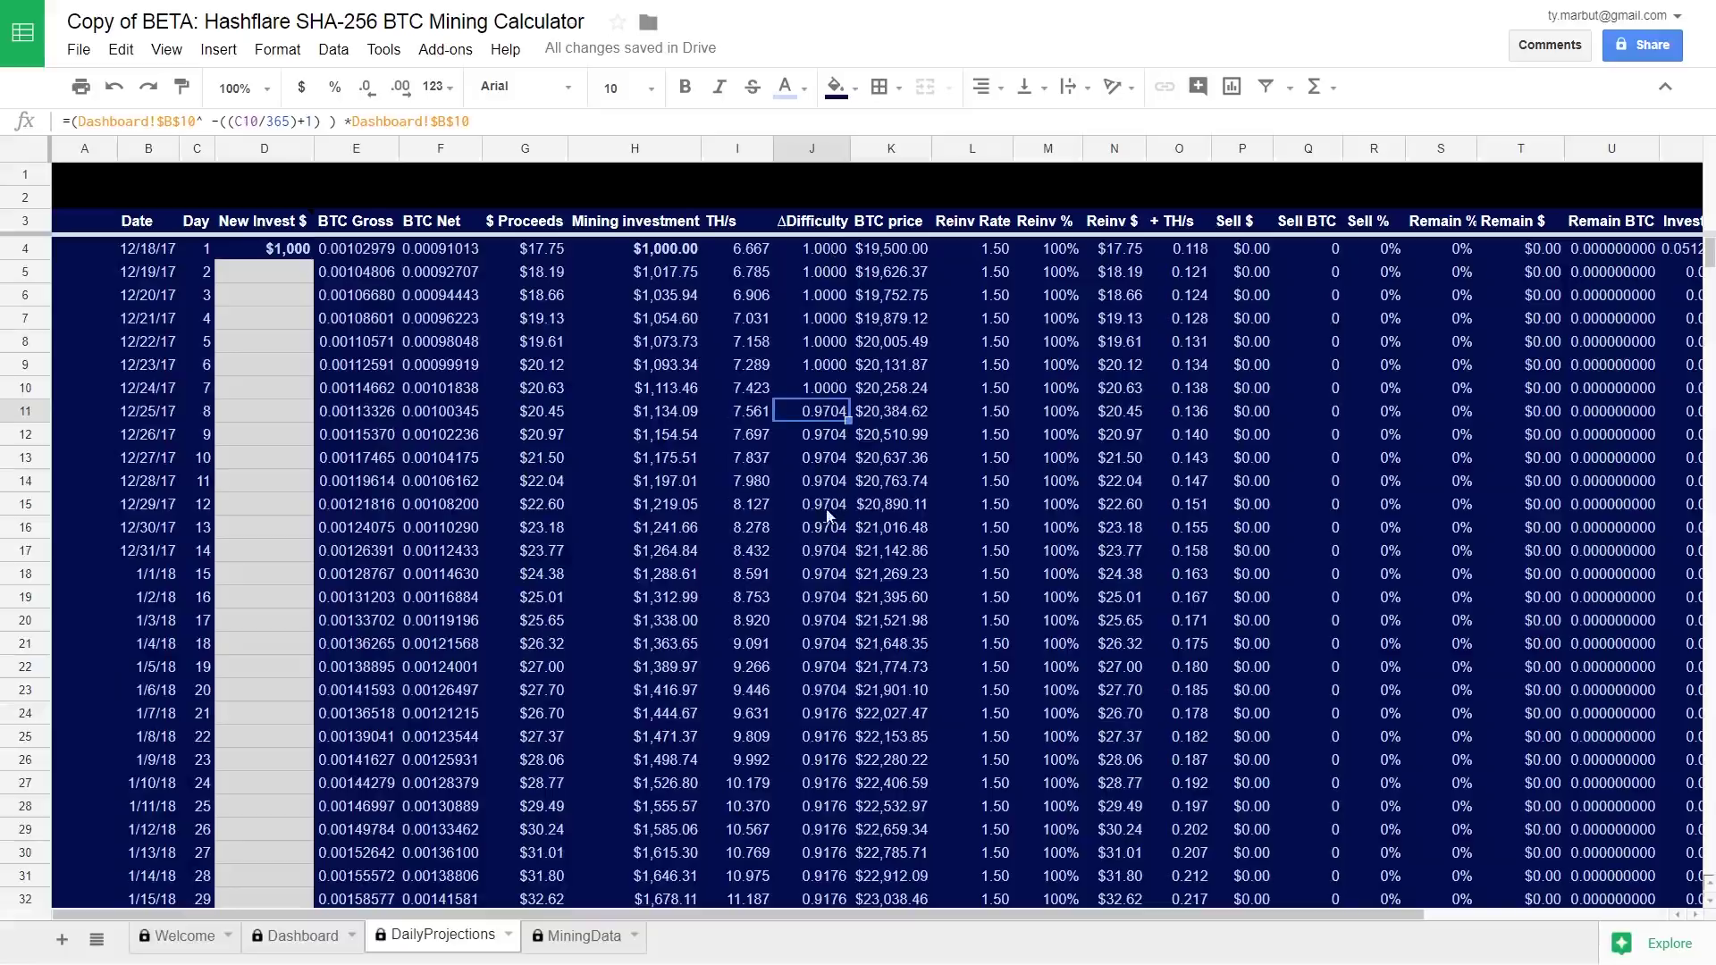
Examine how ΔDifficulty is held in blocks by selecting its values for days 1–7, 8–20 and 21–33.
{"action": "left_click", "coordinate": [831, 250]}
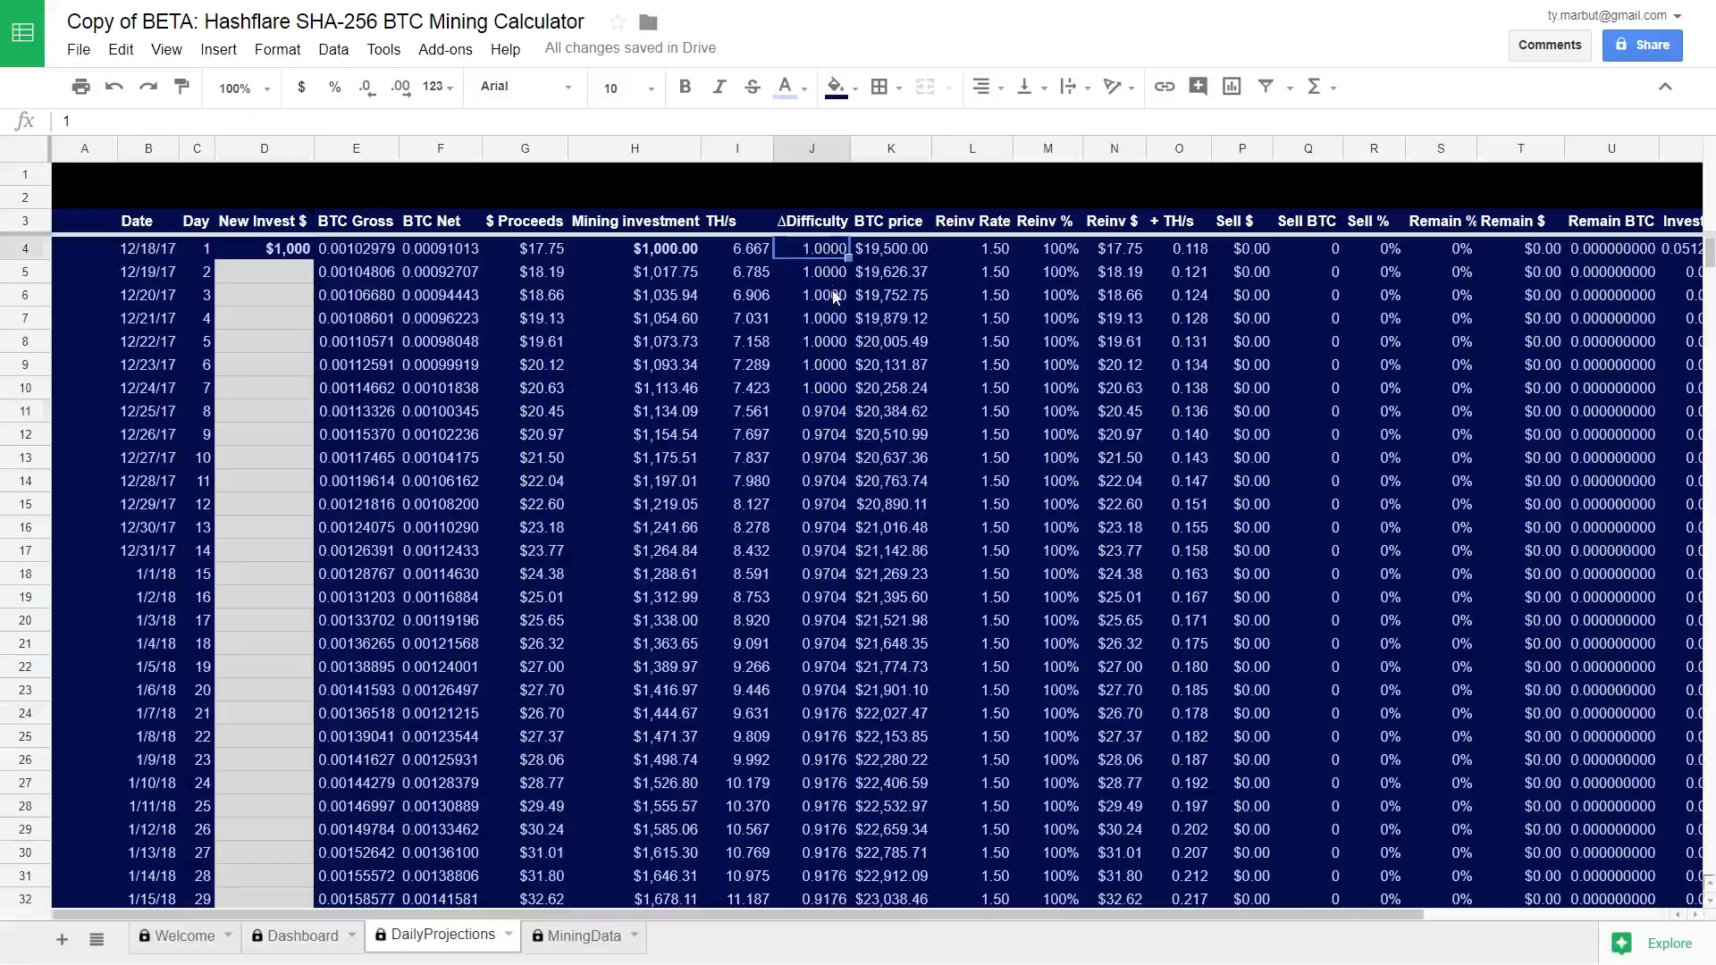
{"action": "left_click", "coordinate": [829, 392], "text": "shift"}
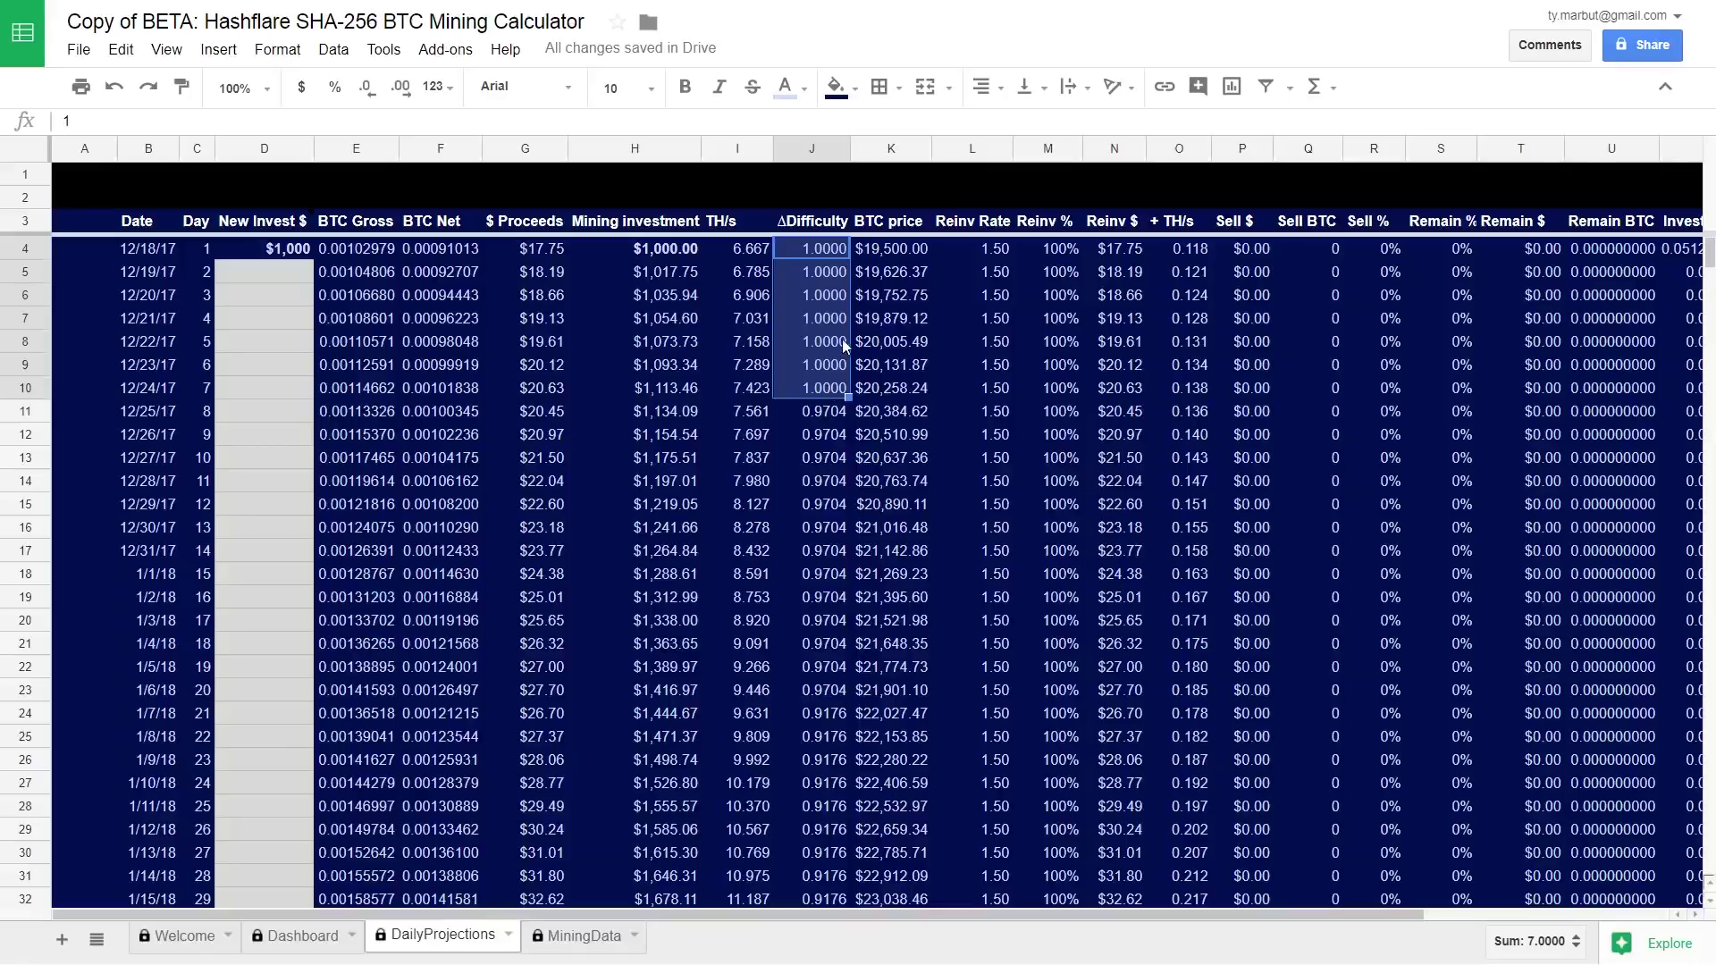
{"action": "left_click", "coordinate": [831, 415]}
{"action": "scroll", "coordinate": [831, 447], "scroll_direction": "down", "scroll_amount": 3}
{"action": "left_click", "coordinate": [831, 480], "text": "shift"}
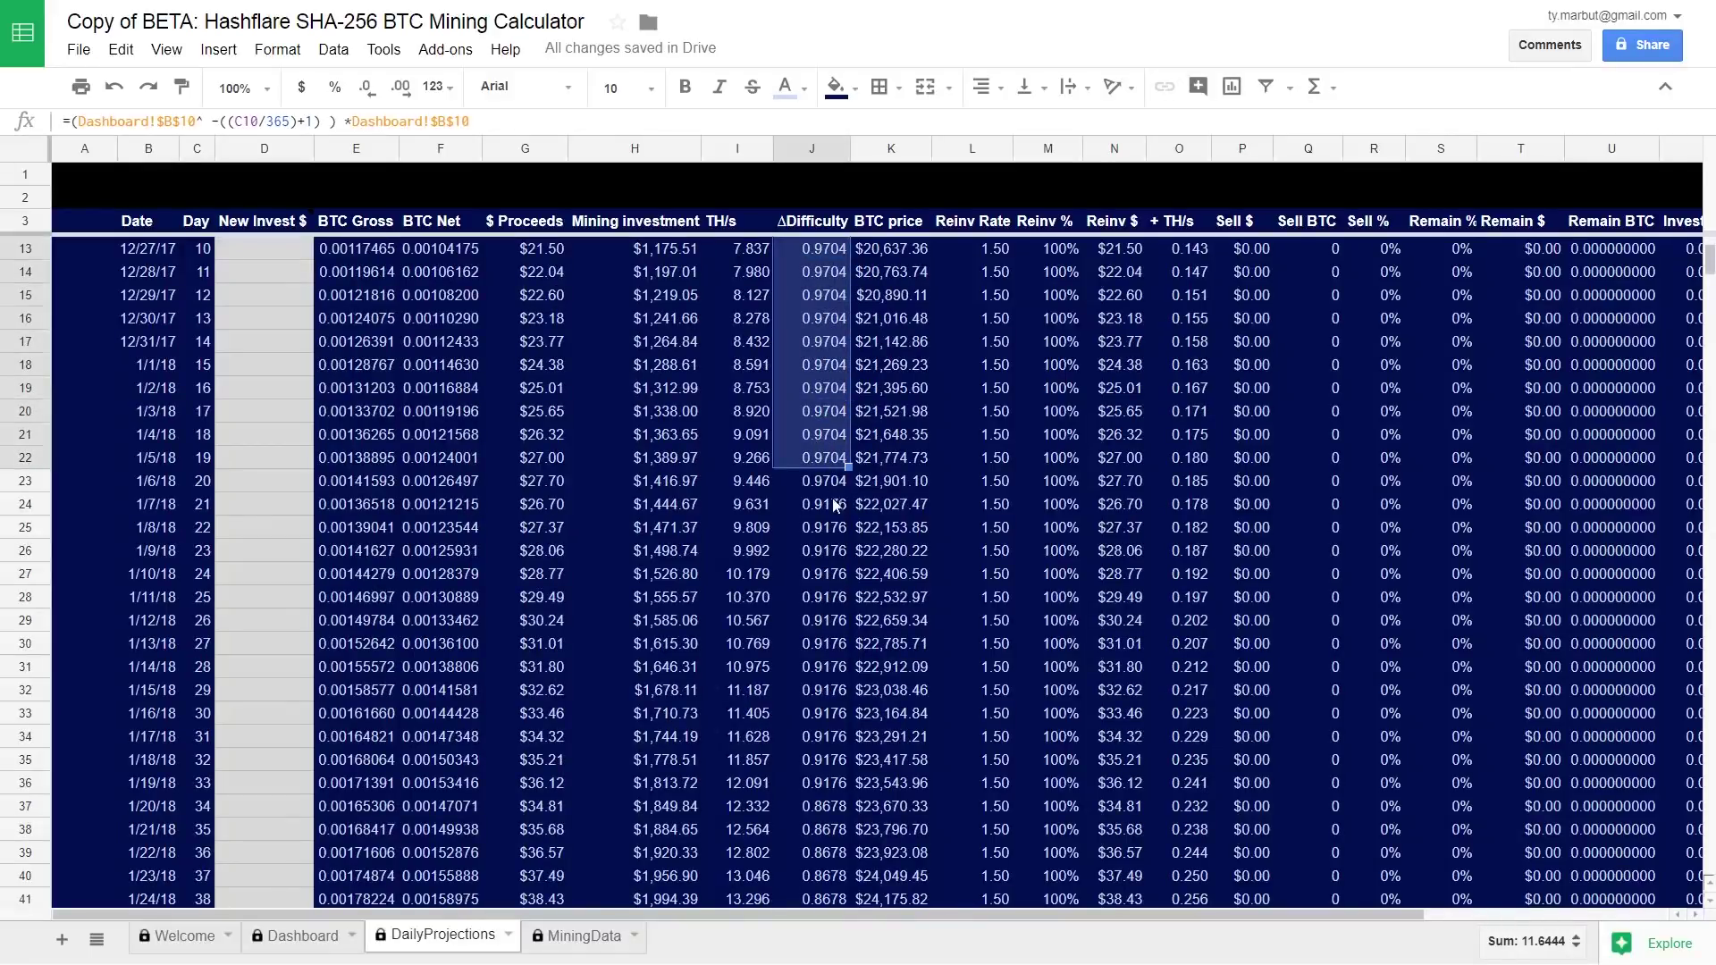
{"action": "scroll", "coordinate": [850, 483], "scroll_direction": "up", "scroll_amount": 1}
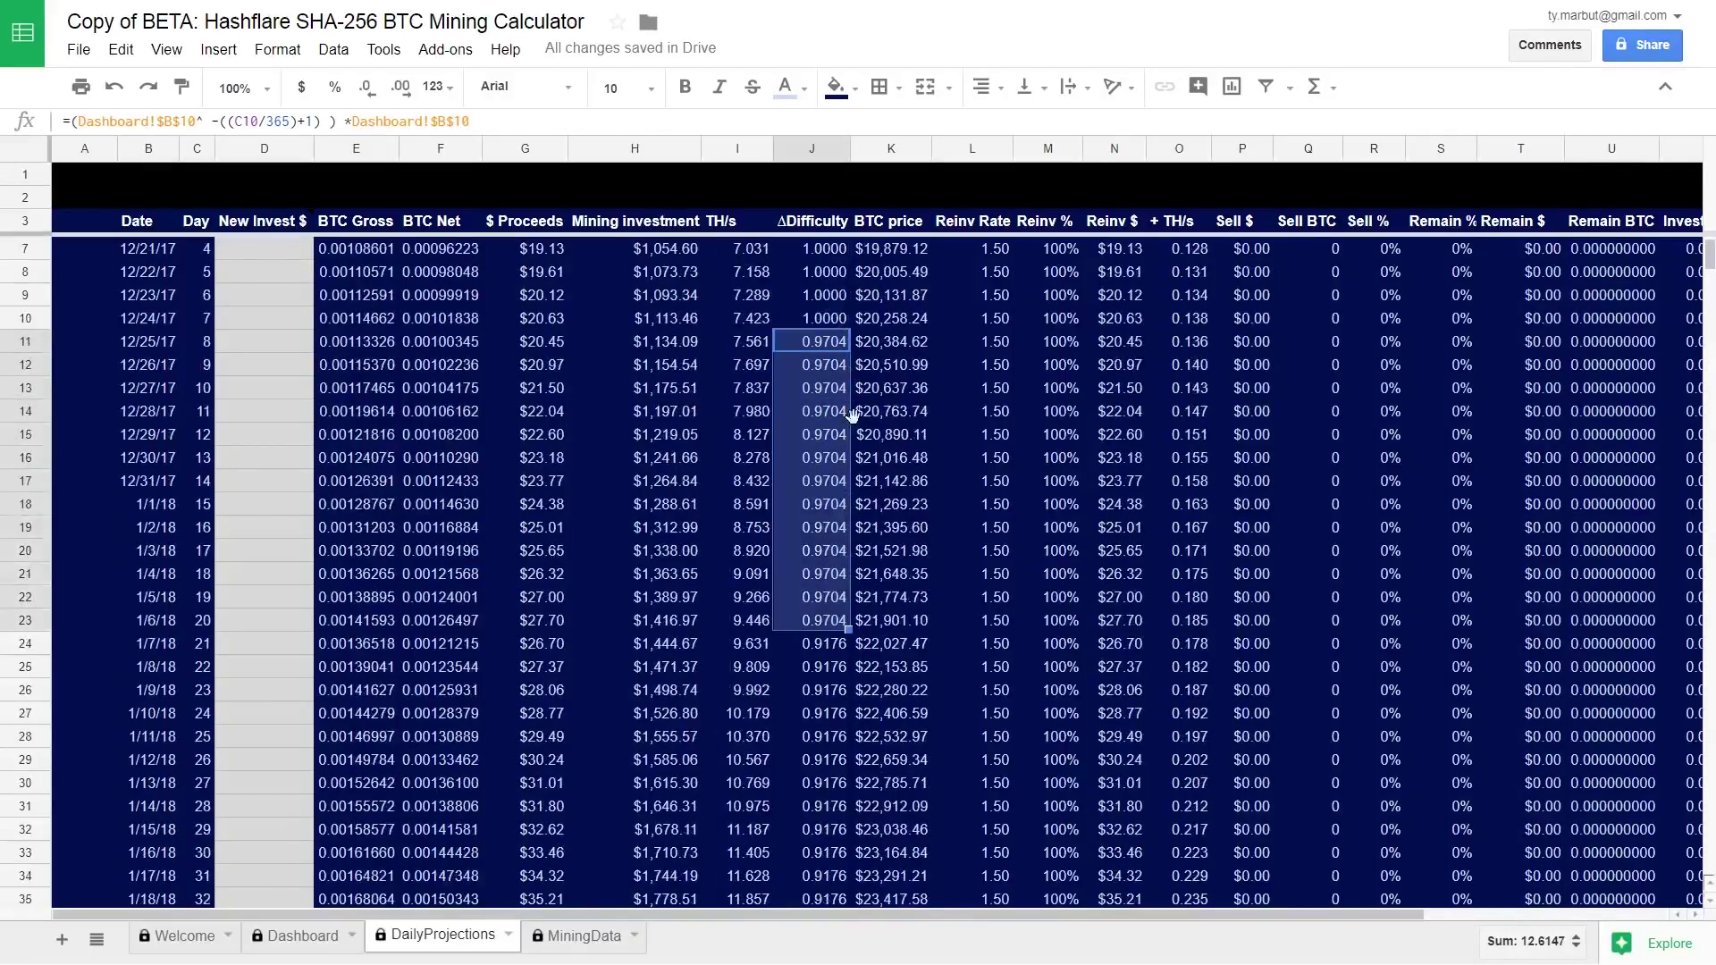
{"action": "left_click", "coordinate": [826, 574]}
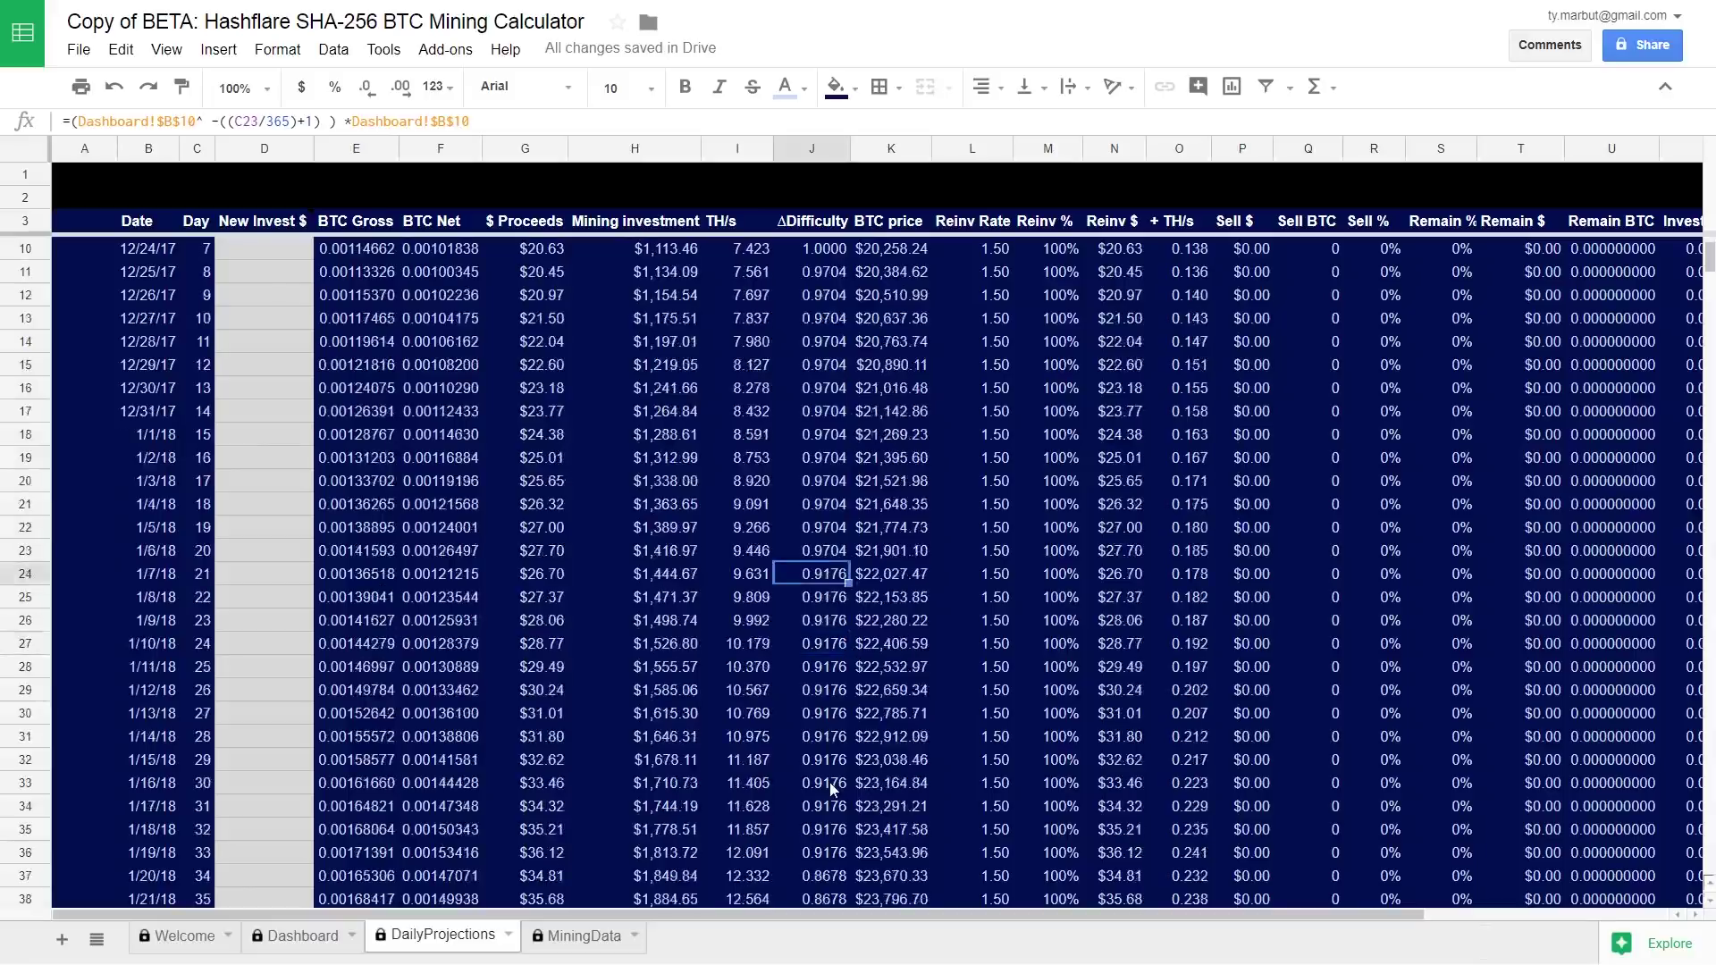
{"action": "left_click", "coordinate": [831, 853], "text": "shift"}
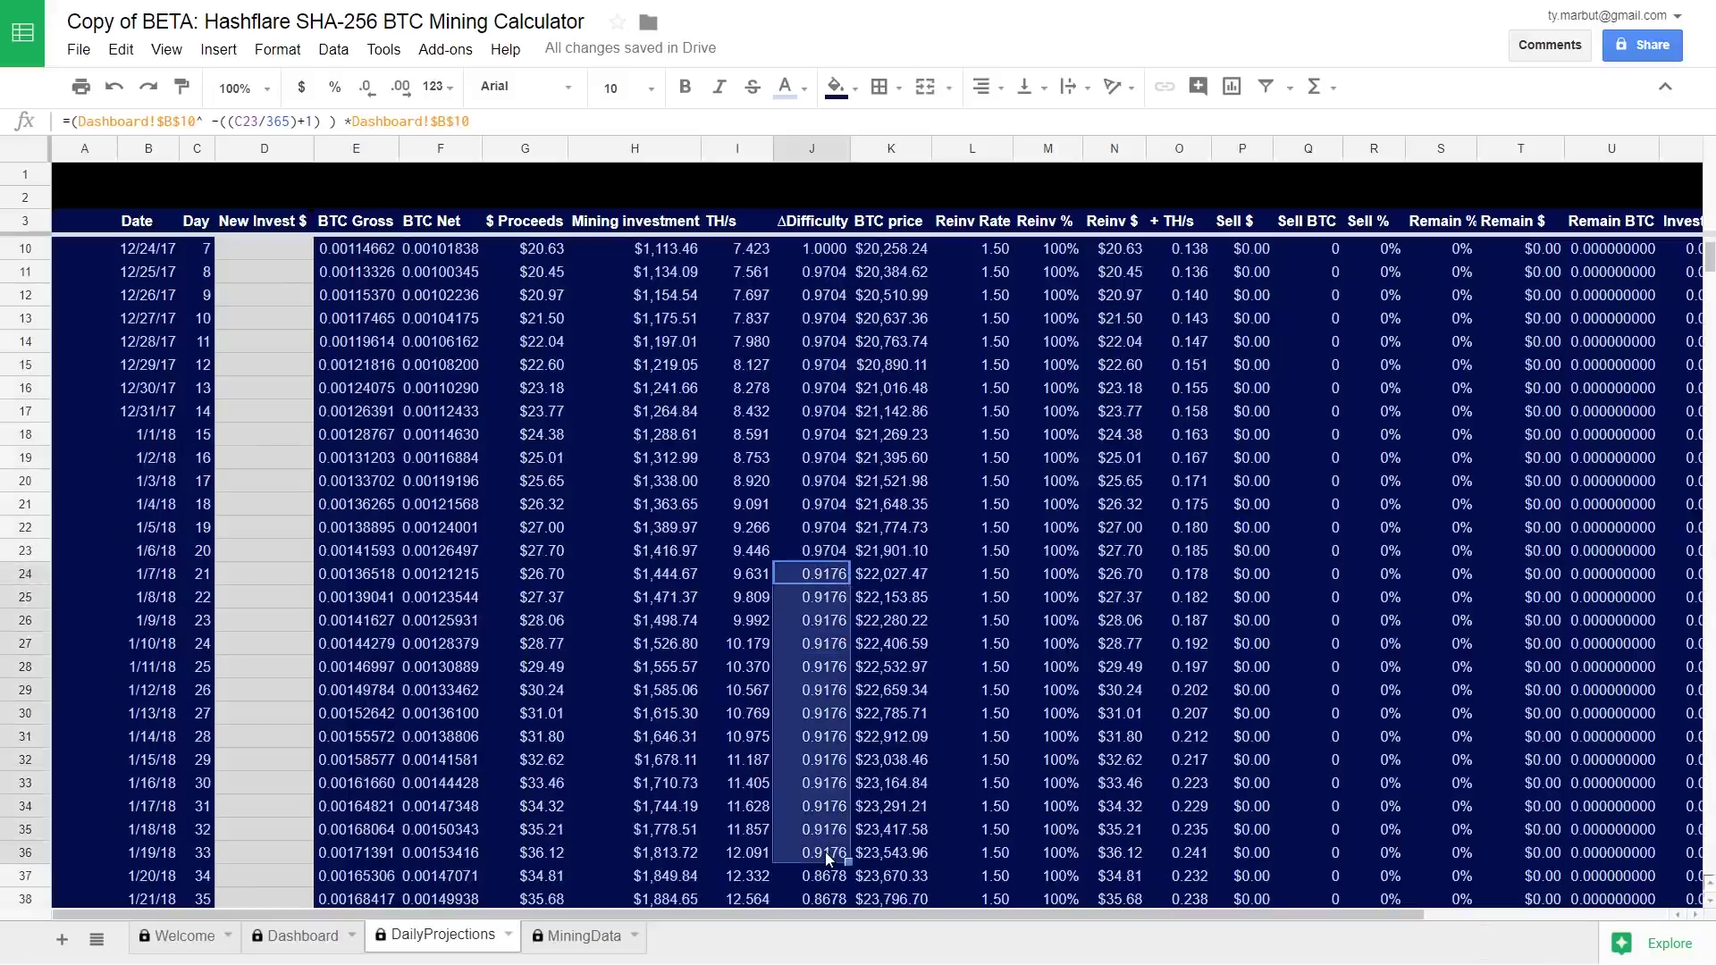
{"action": "left_click", "coordinate": [828, 573]}
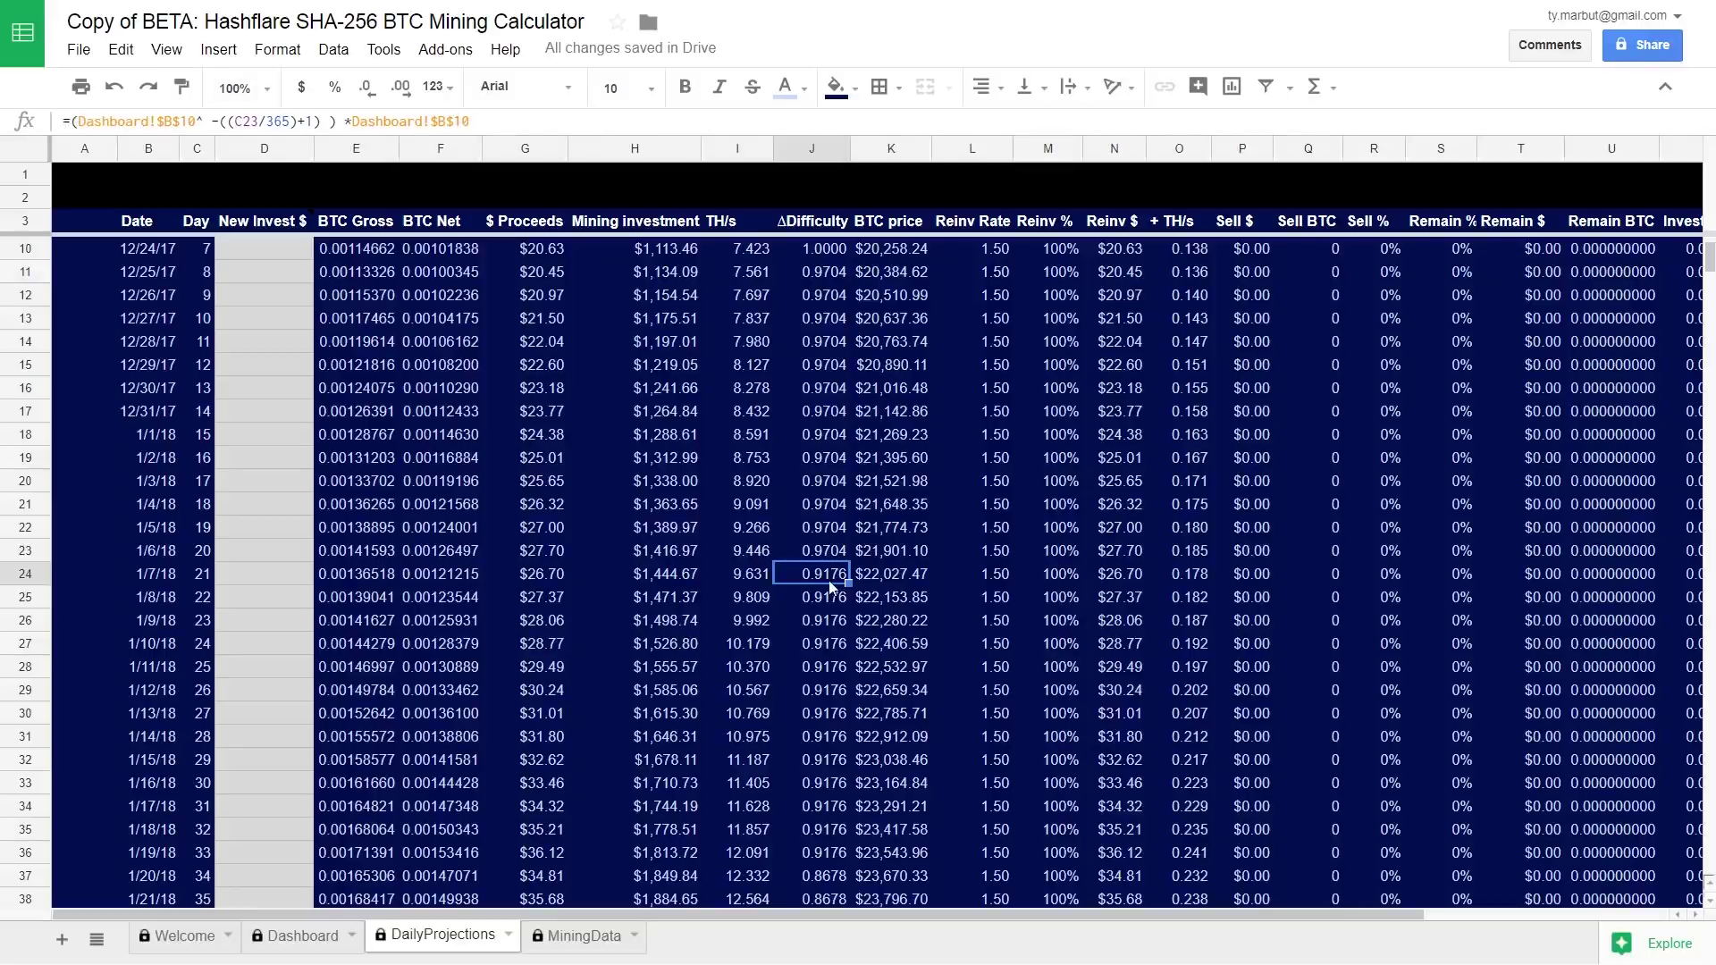
Check the annual difficulty increase on the Dashboard sheet and calculate its inverse with =1/4.8 in cell B28.
{"action": "left_click", "coordinate": [323, 945]}
{"action": "left_click", "coordinate": [213, 395]}
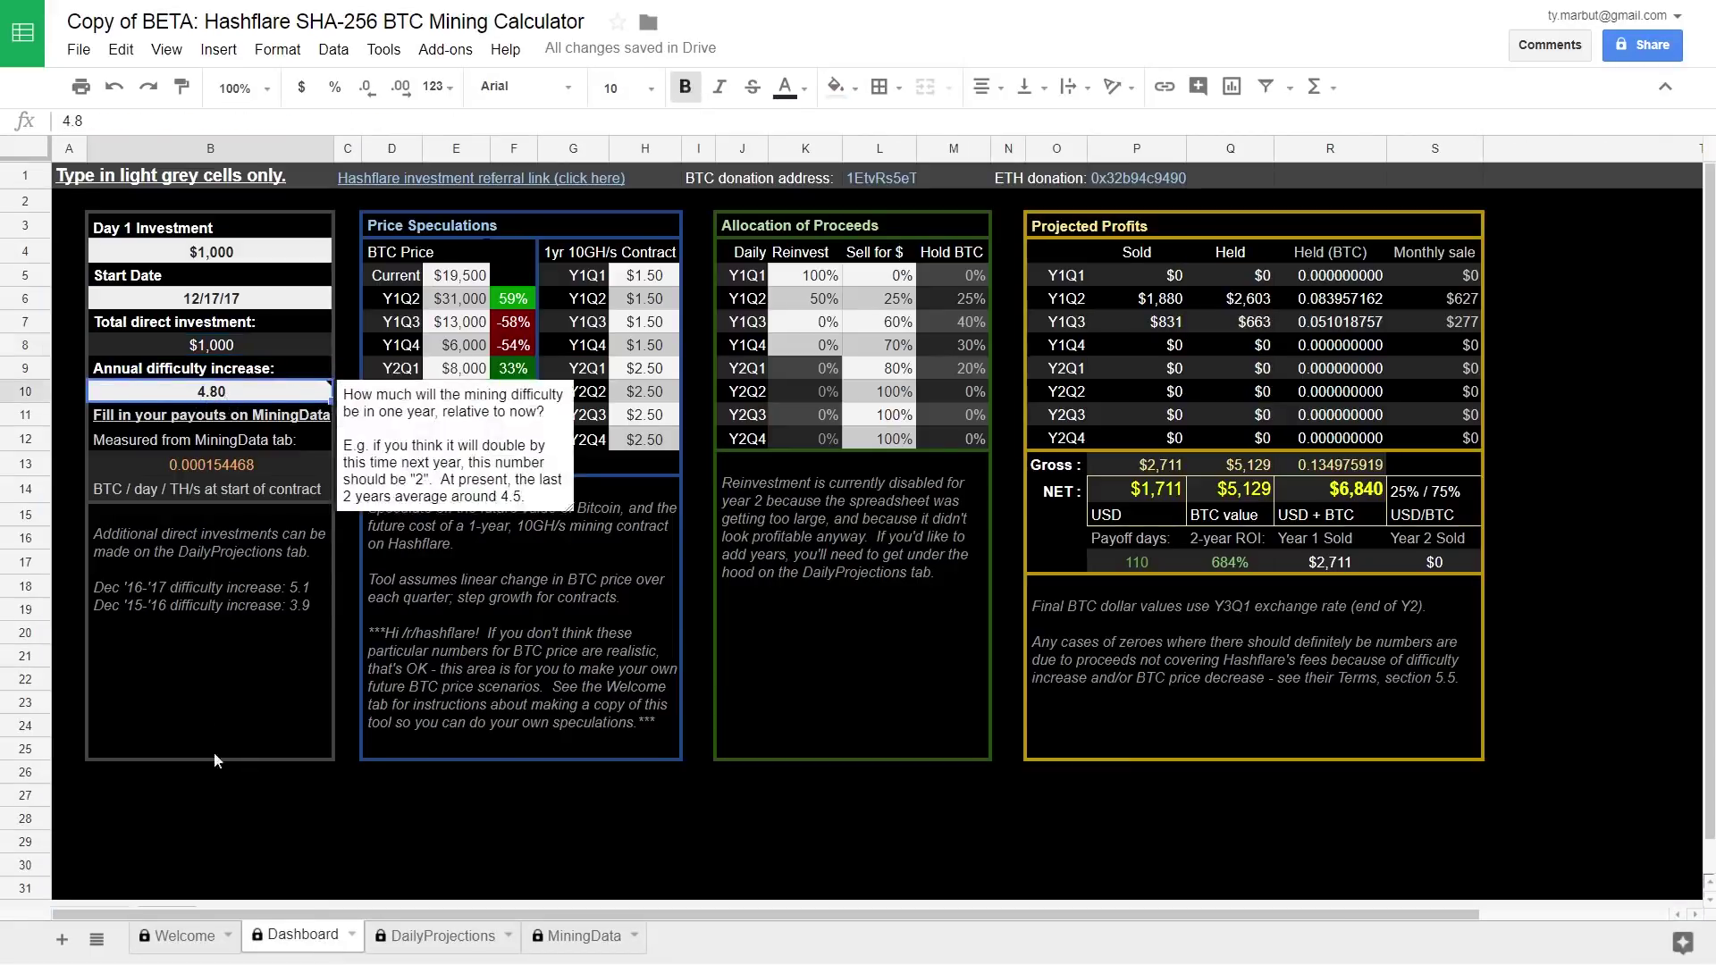
{"action": "left_click", "coordinate": [234, 816]}
{"action": "type", "text": "=1"}
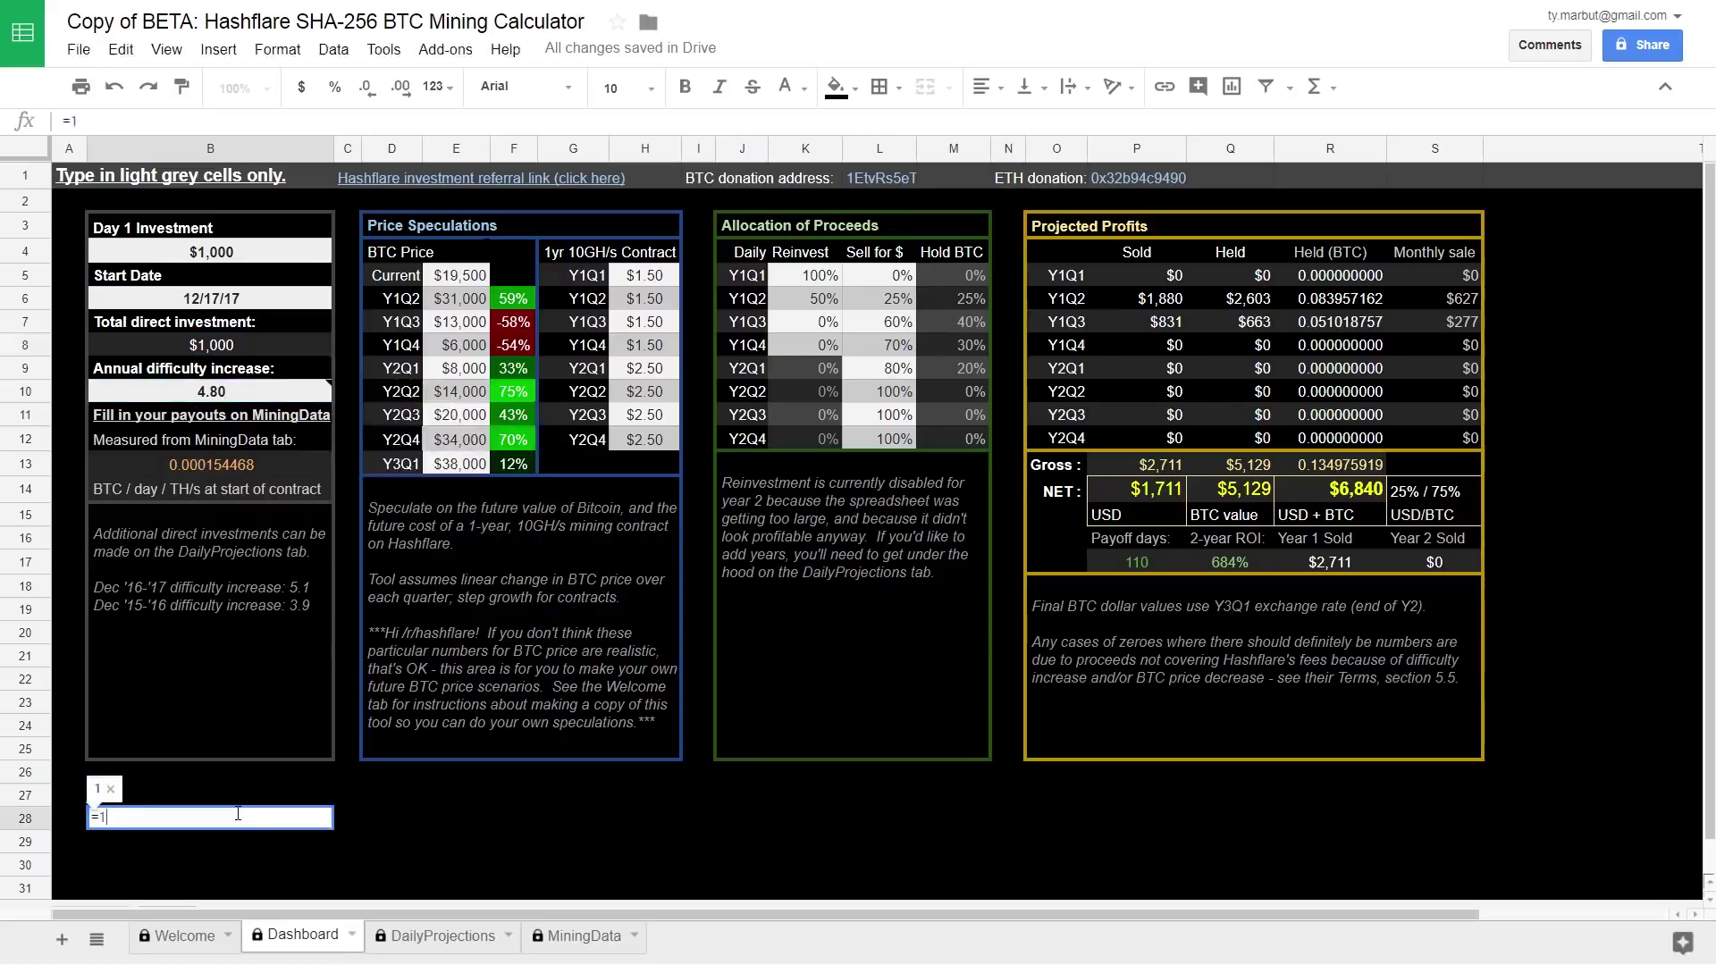
{"action": "type", "text": "/B13"}
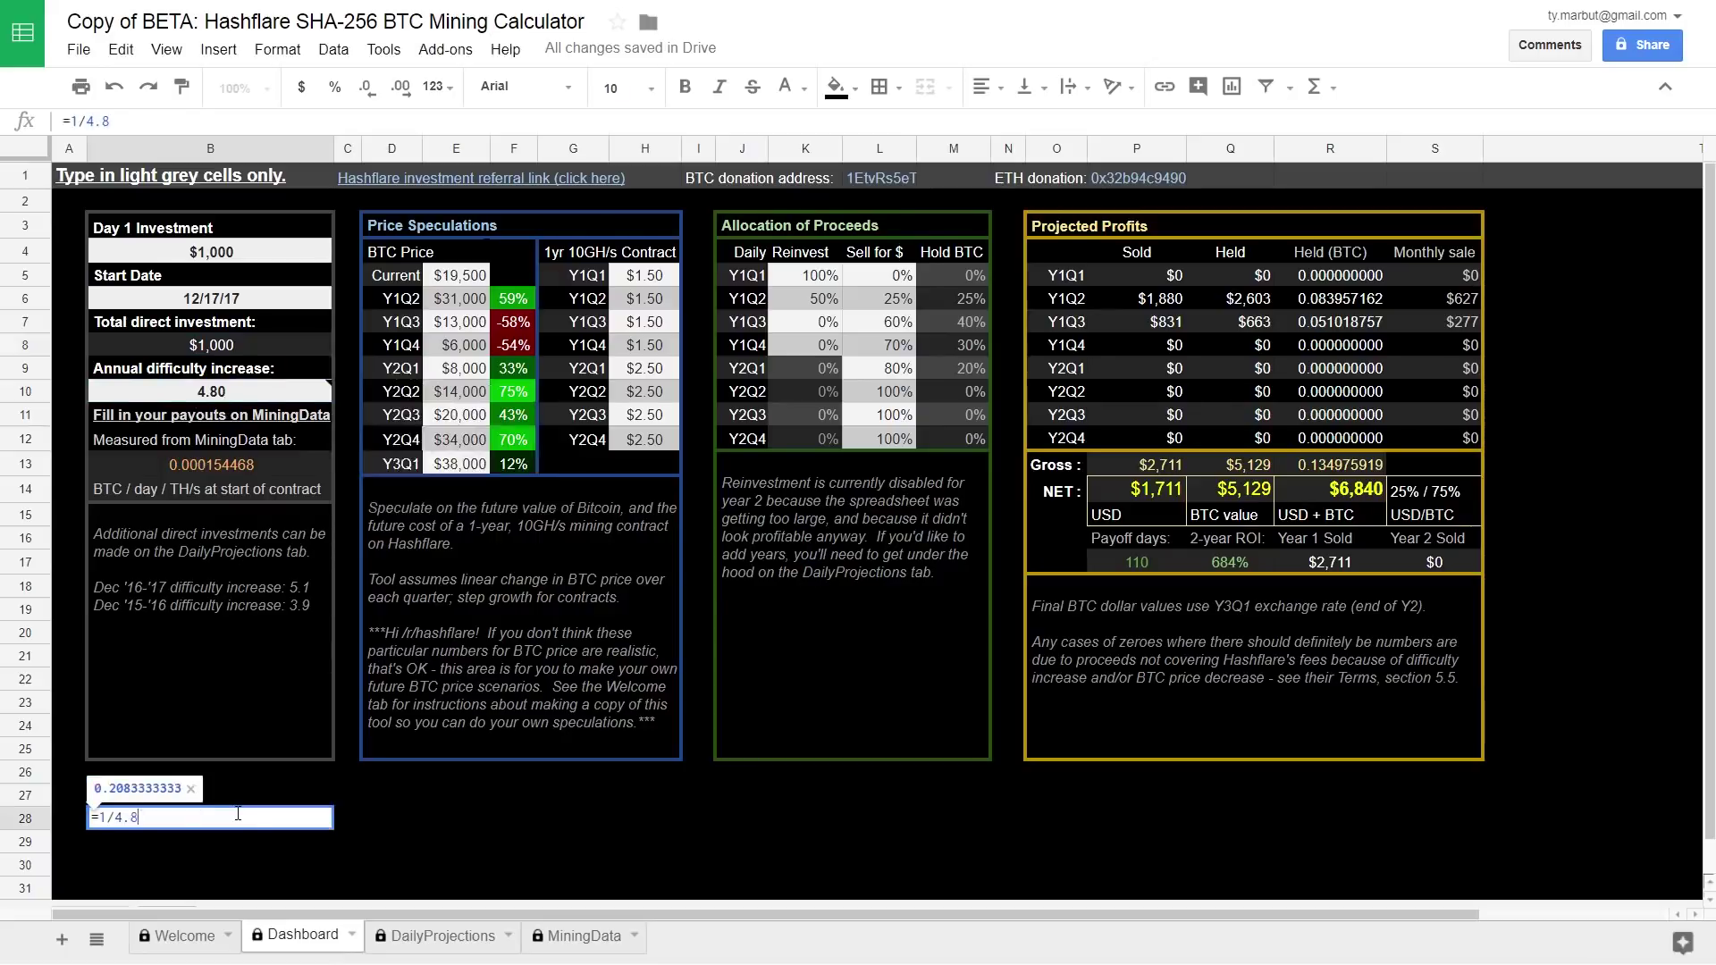
{"action": "key", "text": "Return"}
{"action": "key", "text": "Return"}
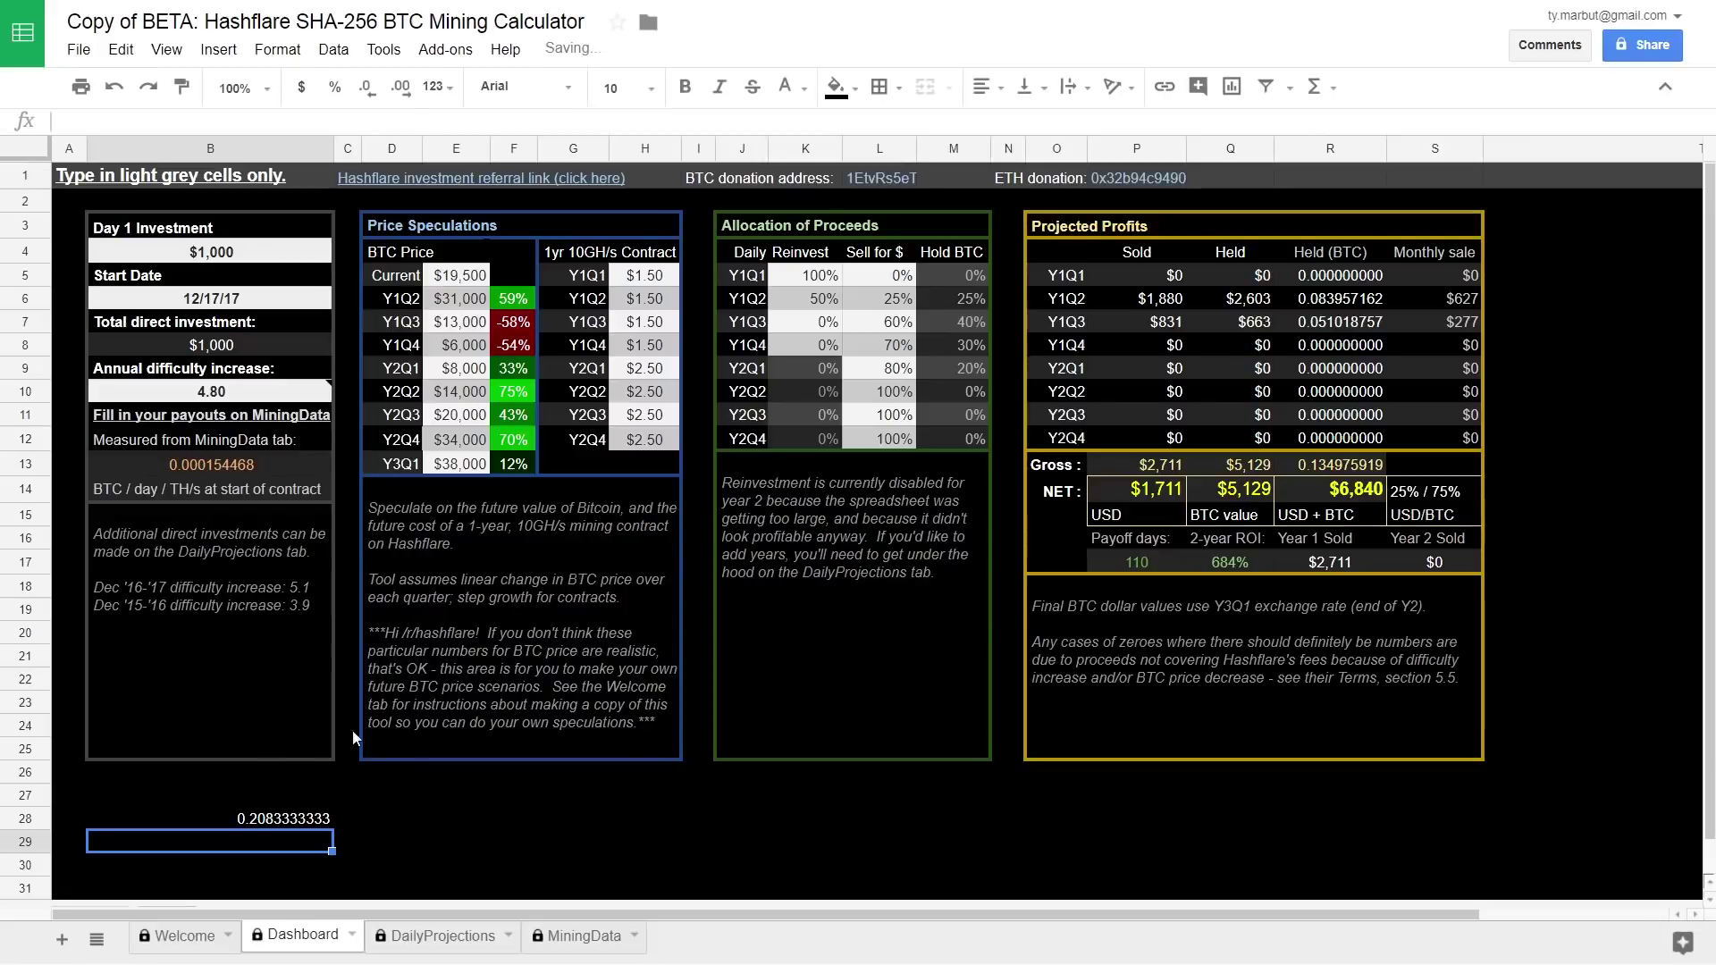
Delete the scratch calculation from Dashboard cell B28, accepting the edit to the protected sheet.
{"action": "left_click", "coordinate": [273, 819]}
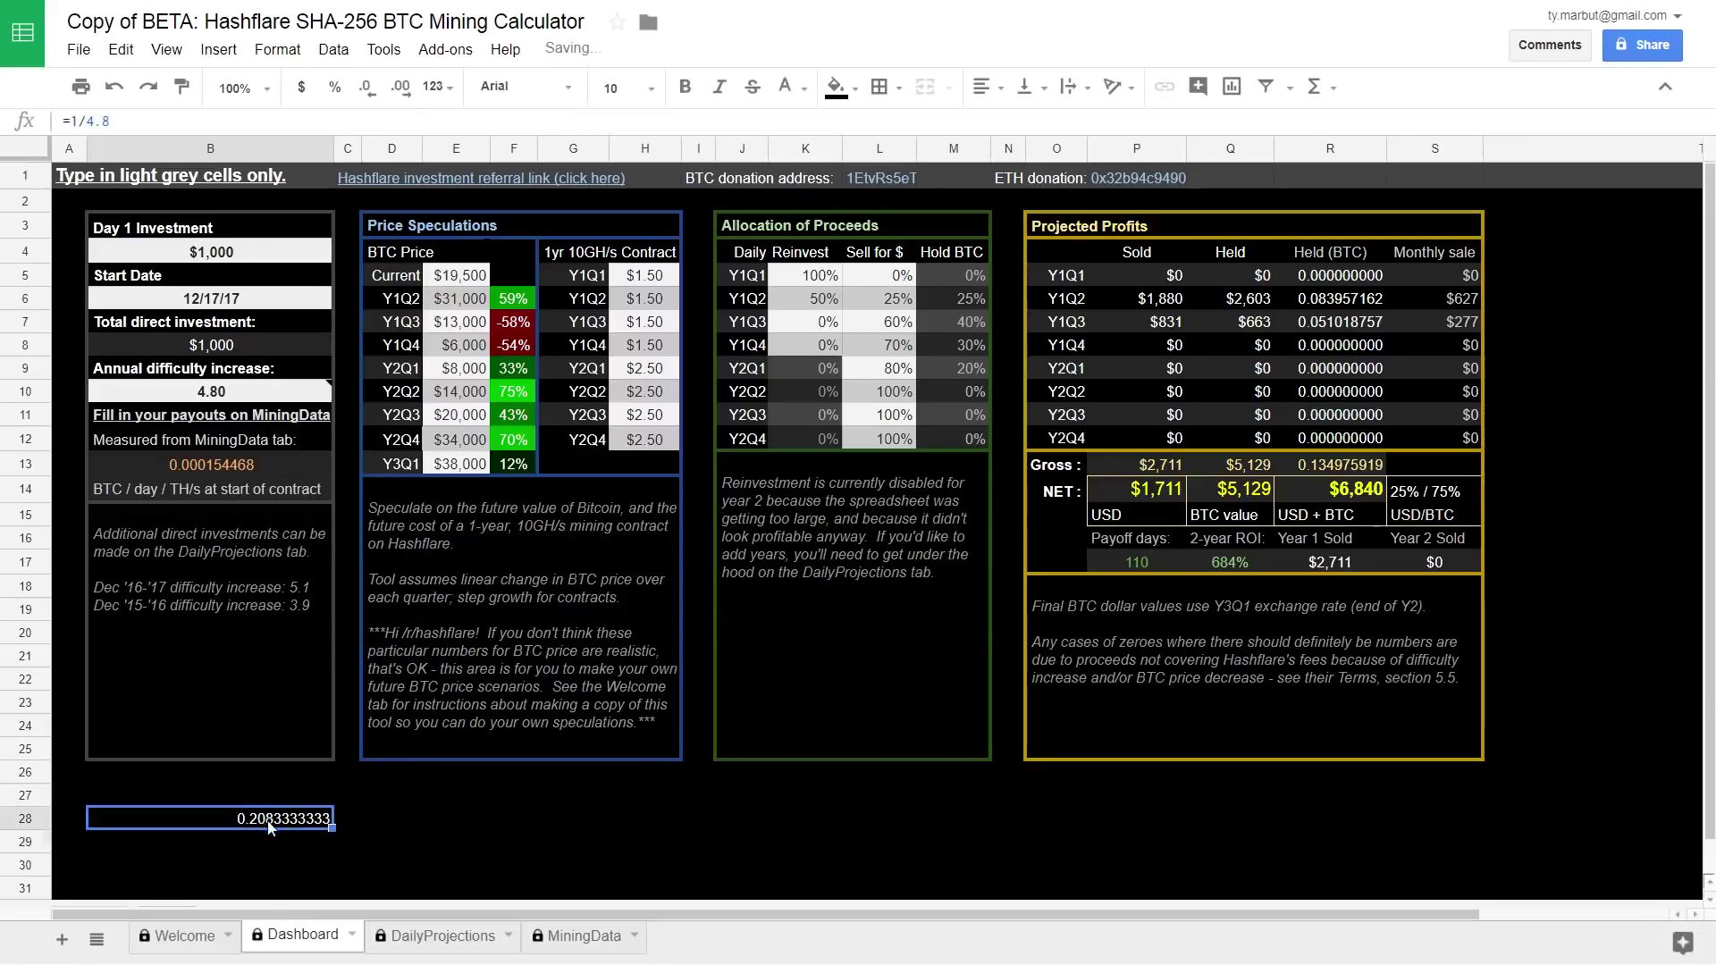
{"action": "key", "text": "Delete"}
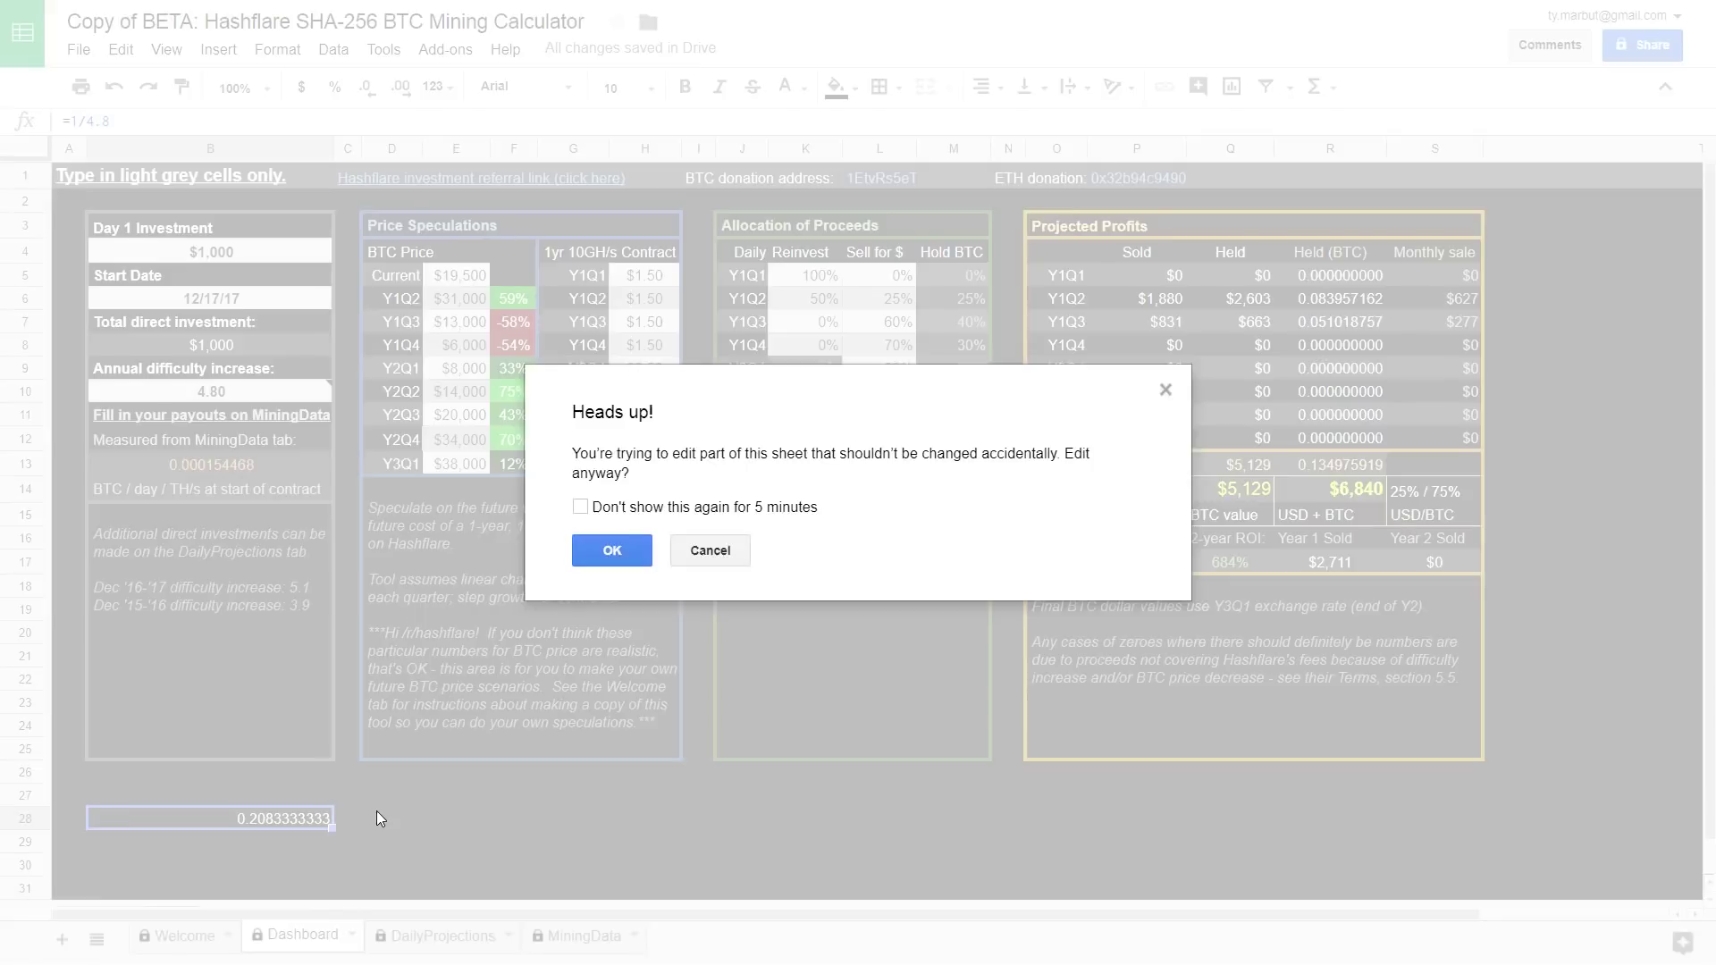
{"action": "left_click", "coordinate": [643, 541]}
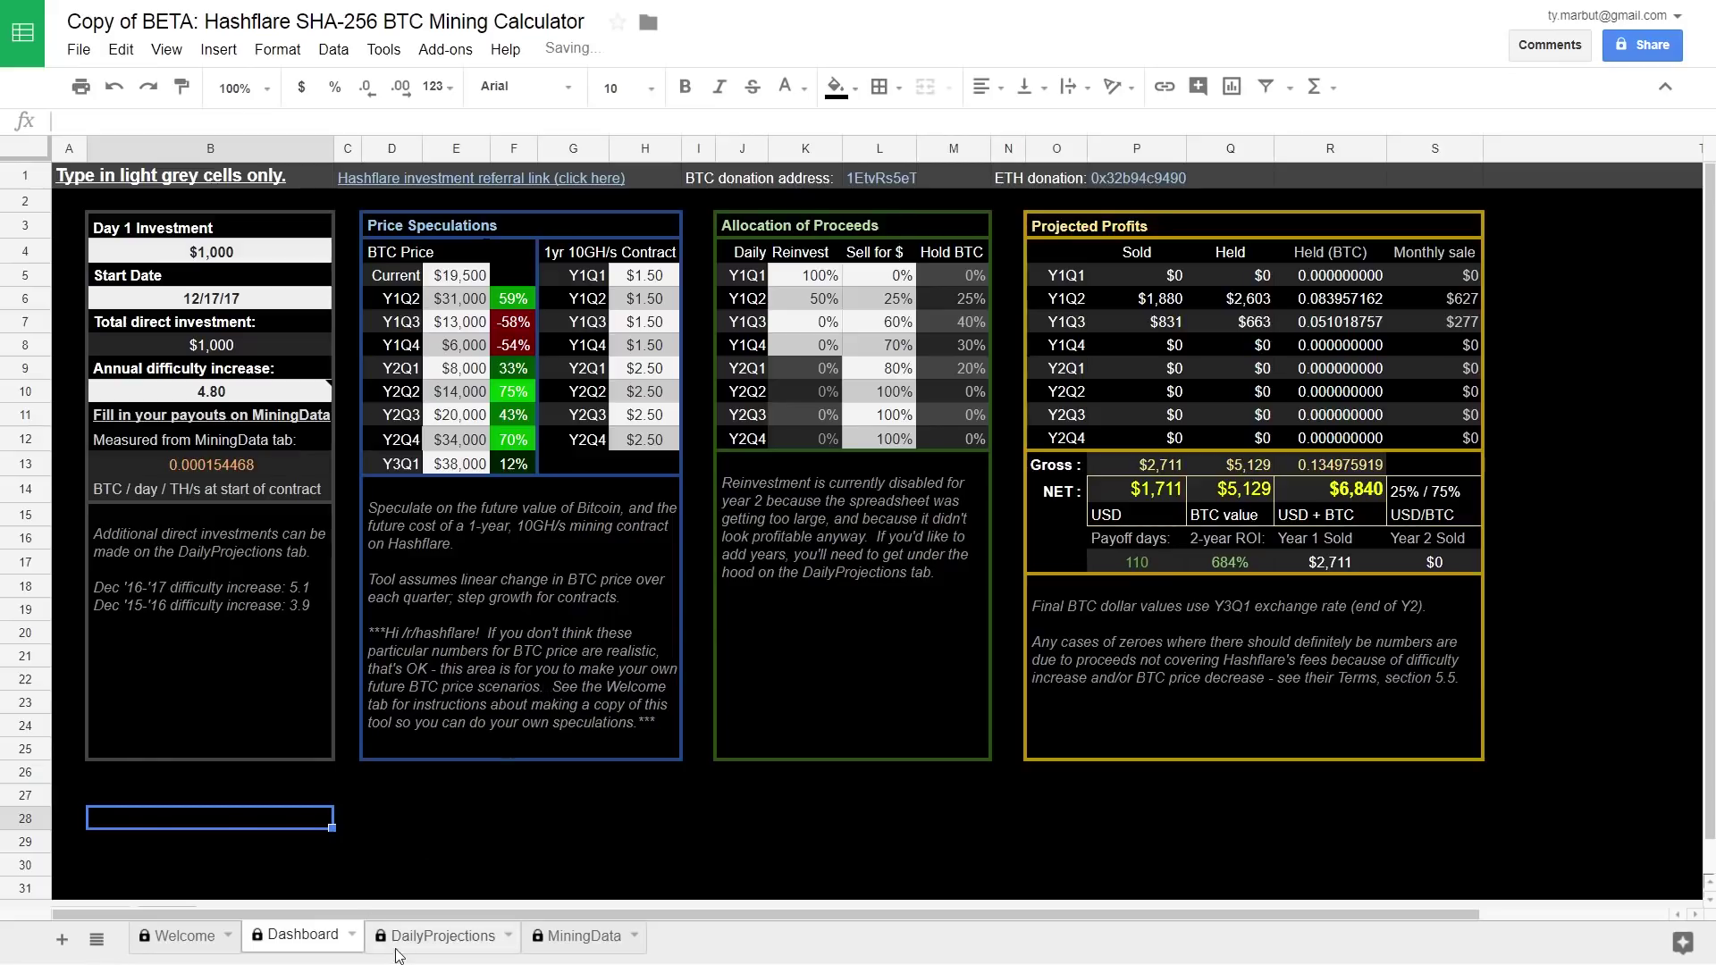
Compare the ΔDifficulty formulas in DailyProjections around the end of year one, on days 365, 366 and 372.
{"action": "left_click", "coordinate": [419, 934]}
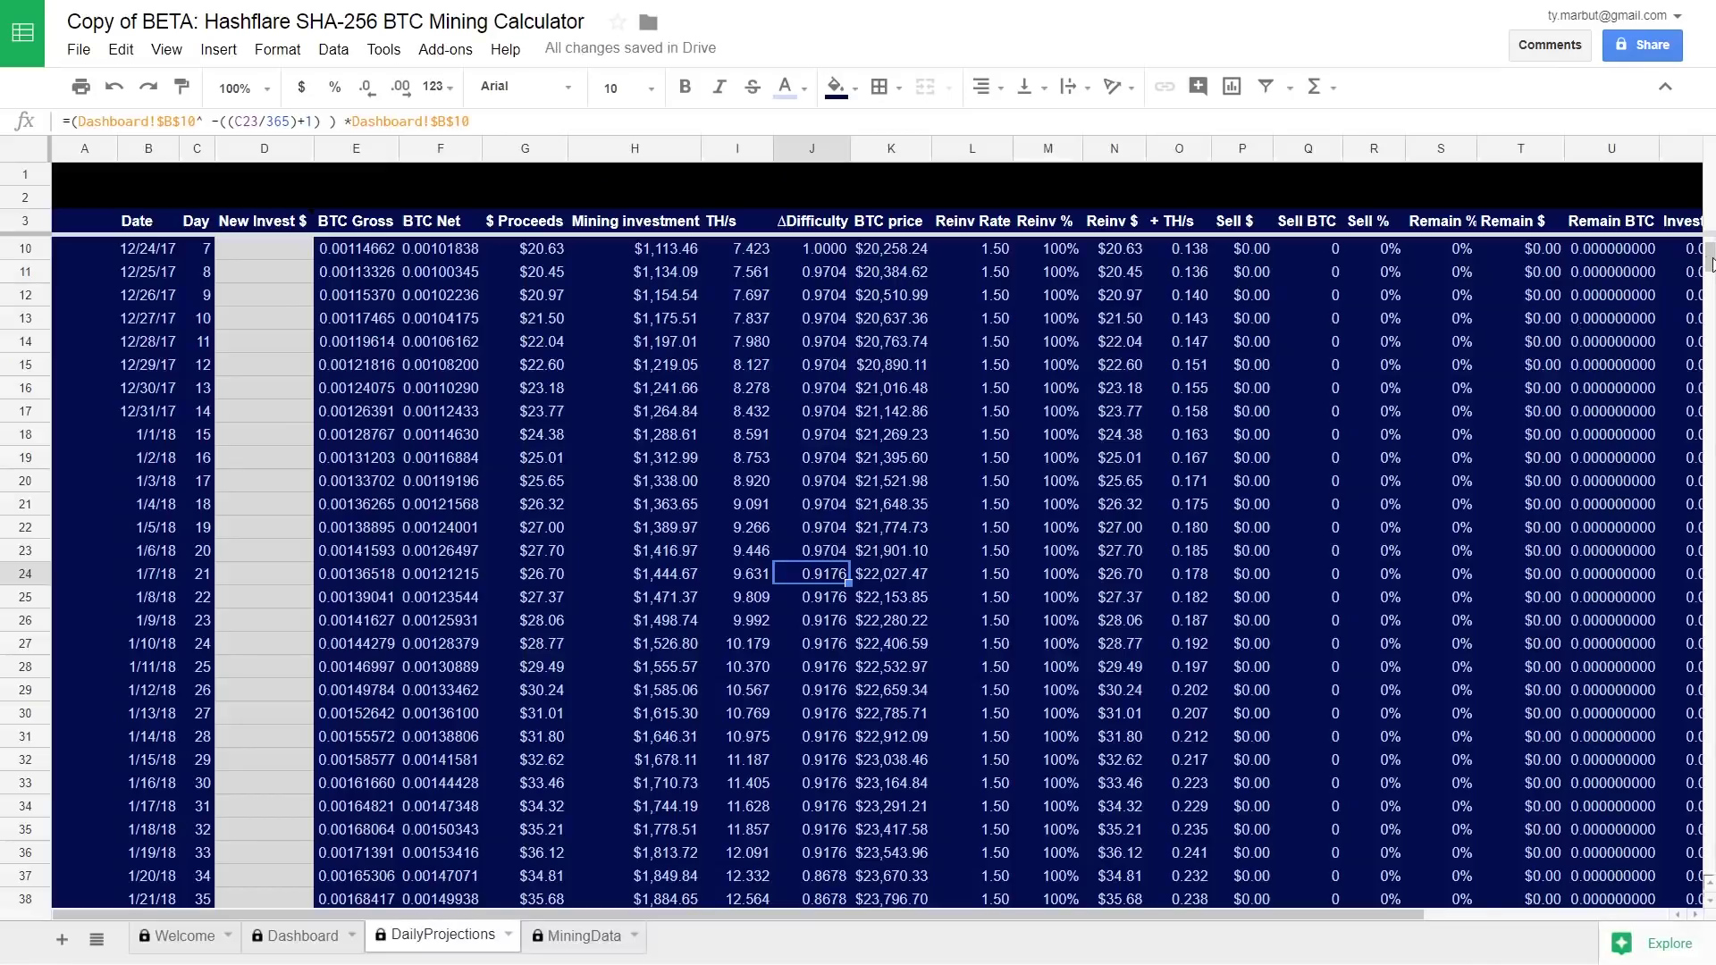
{"action": "left_click_drag", "start_coordinate": [1710, 278], "coordinate": [1705, 472]}
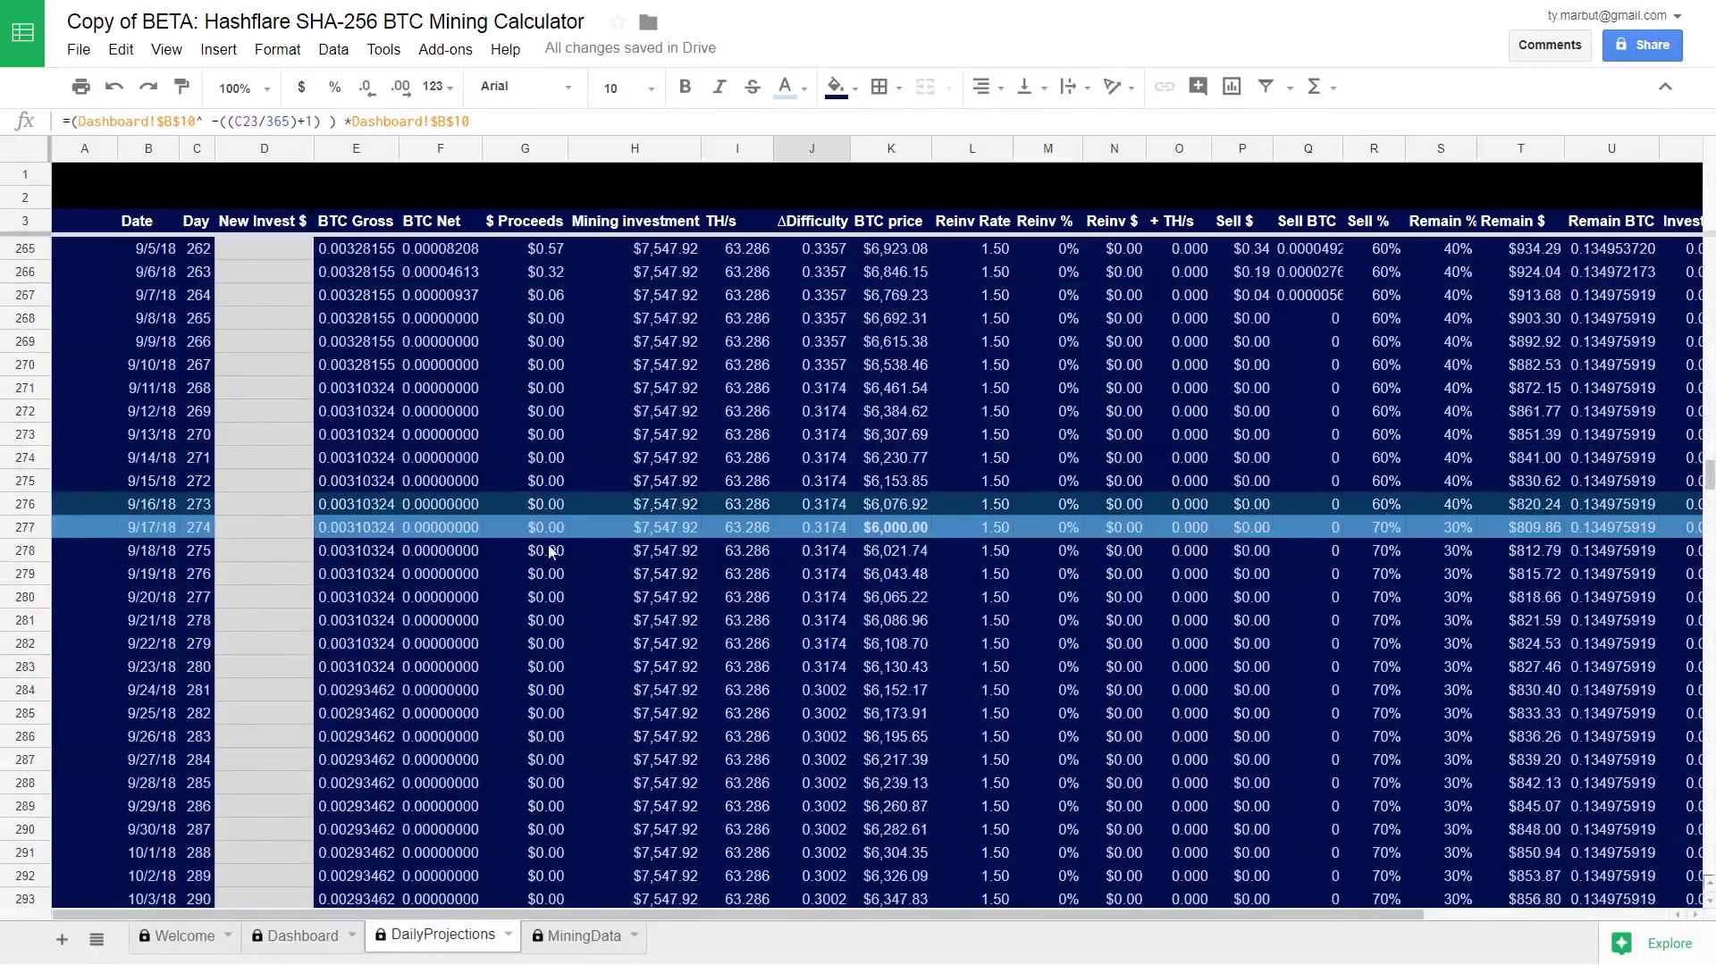
{"action": "scroll", "coordinate": [753, 689], "scroll_direction": "down", "scroll_amount": 5}
{"action": "scroll", "coordinate": [768, 692], "scroll_direction": "down", "scroll_amount": 20}
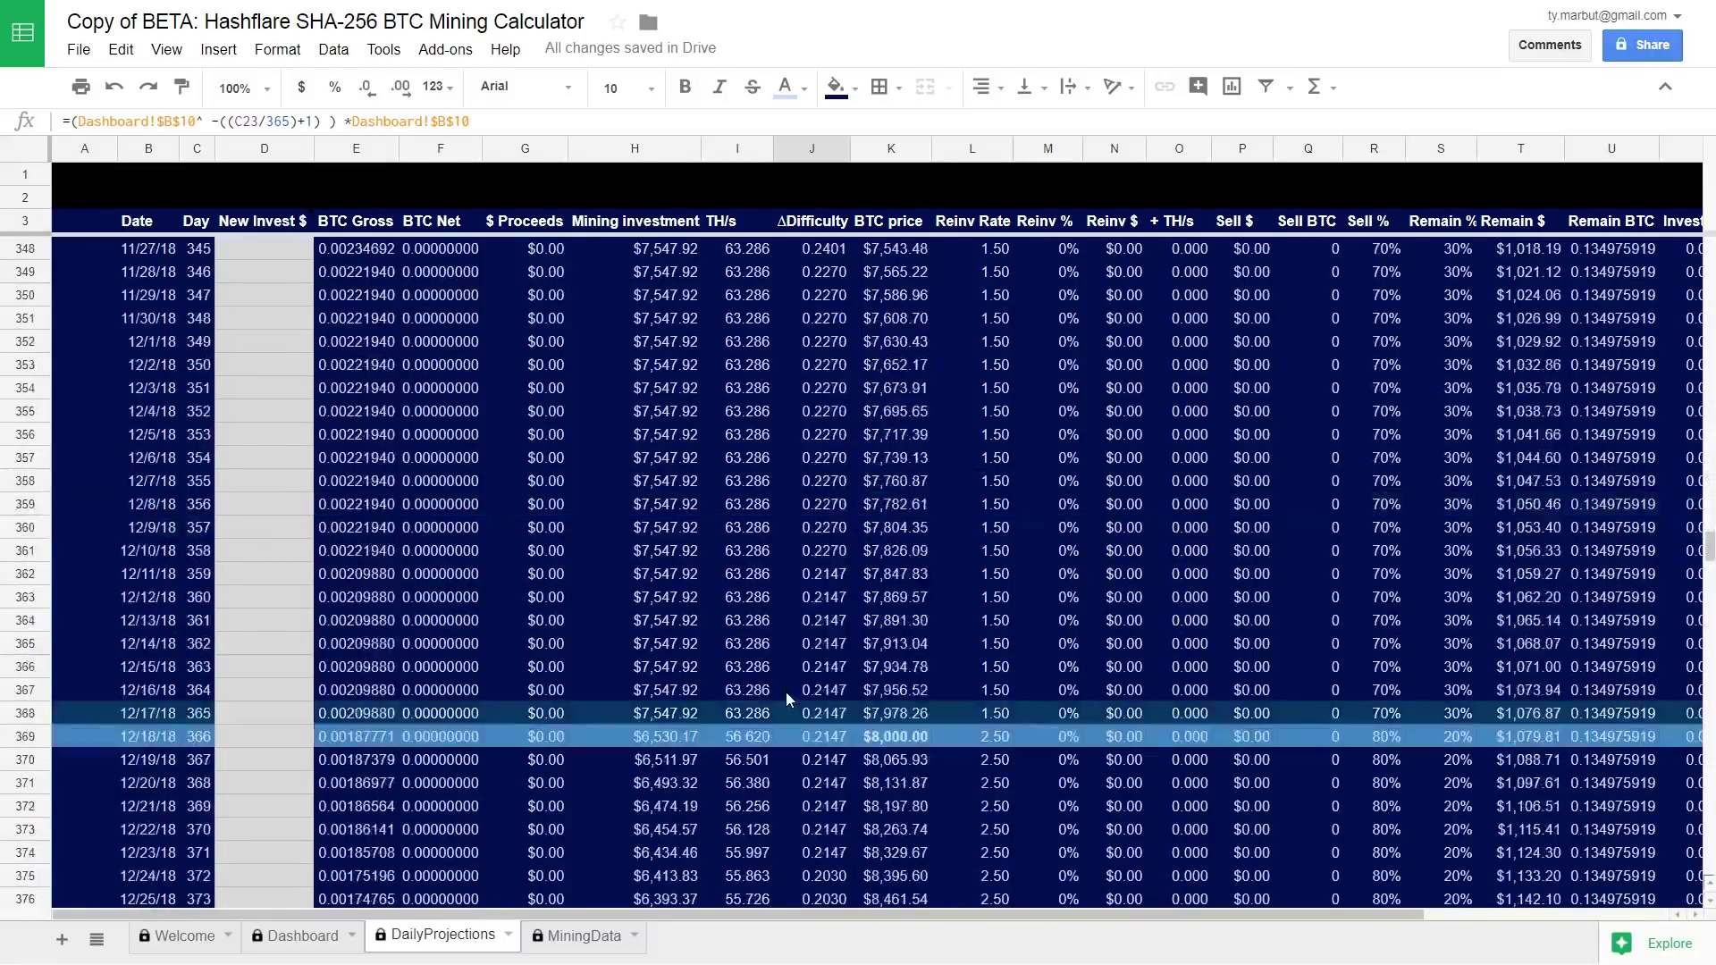
{"action": "scroll", "coordinate": [786, 695], "scroll_direction": "up", "scroll_amount": 1}
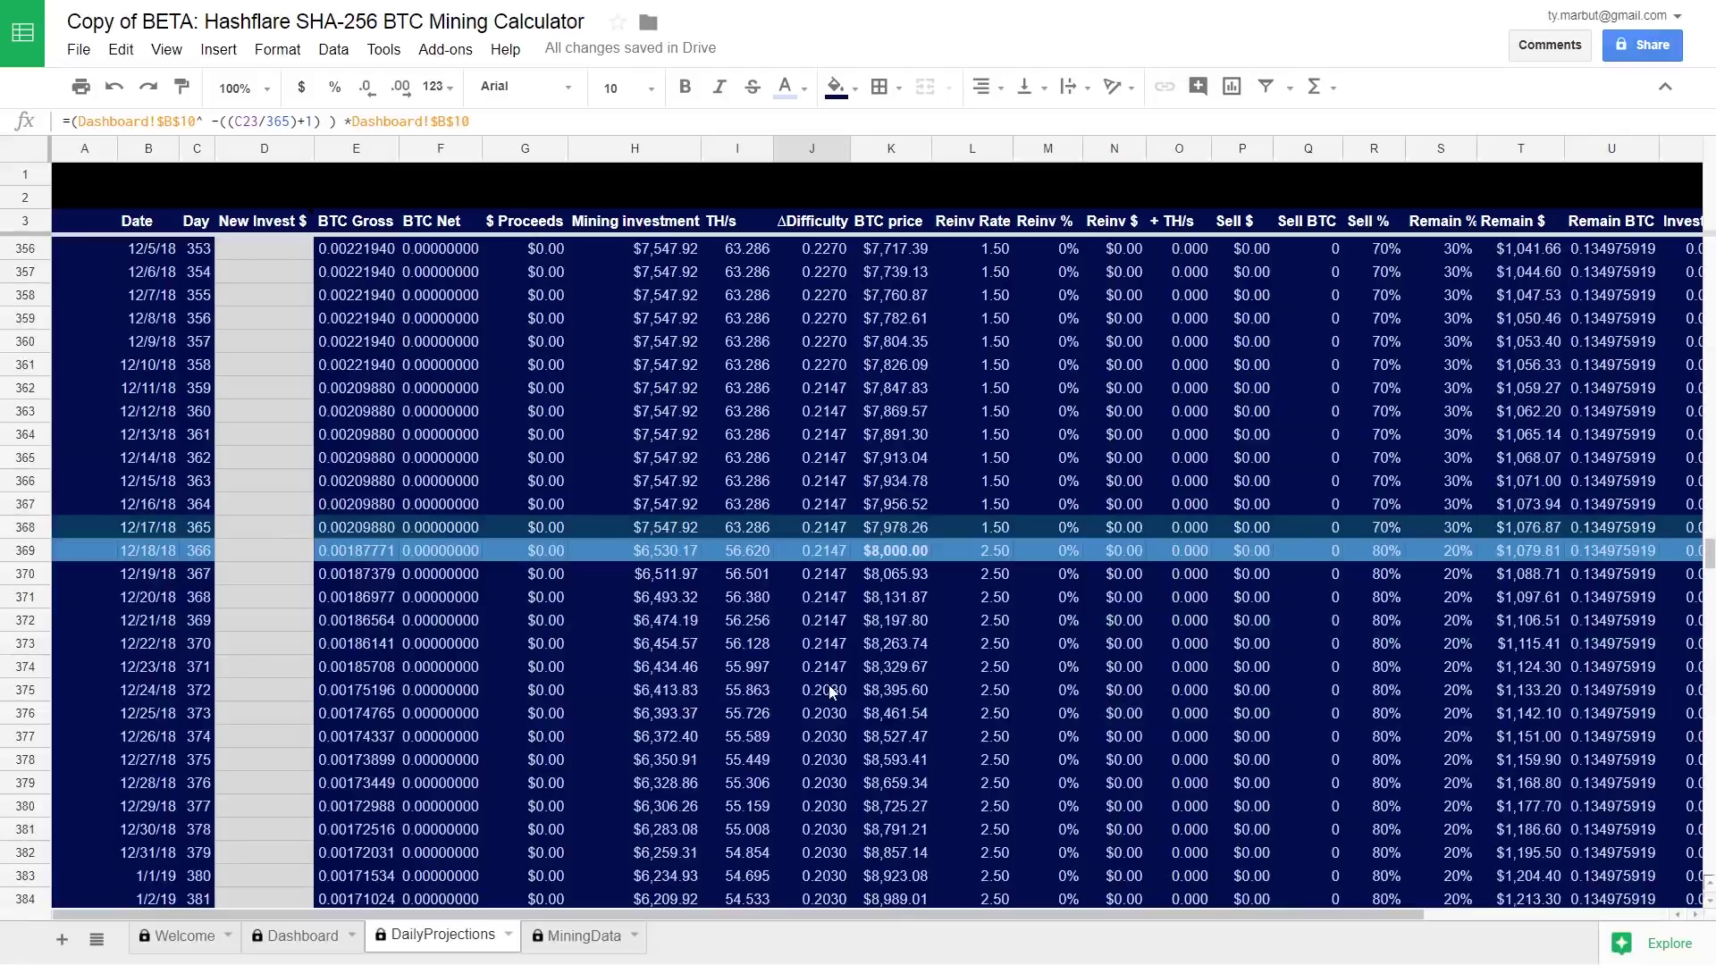
{"action": "left_click", "coordinate": [830, 534]}
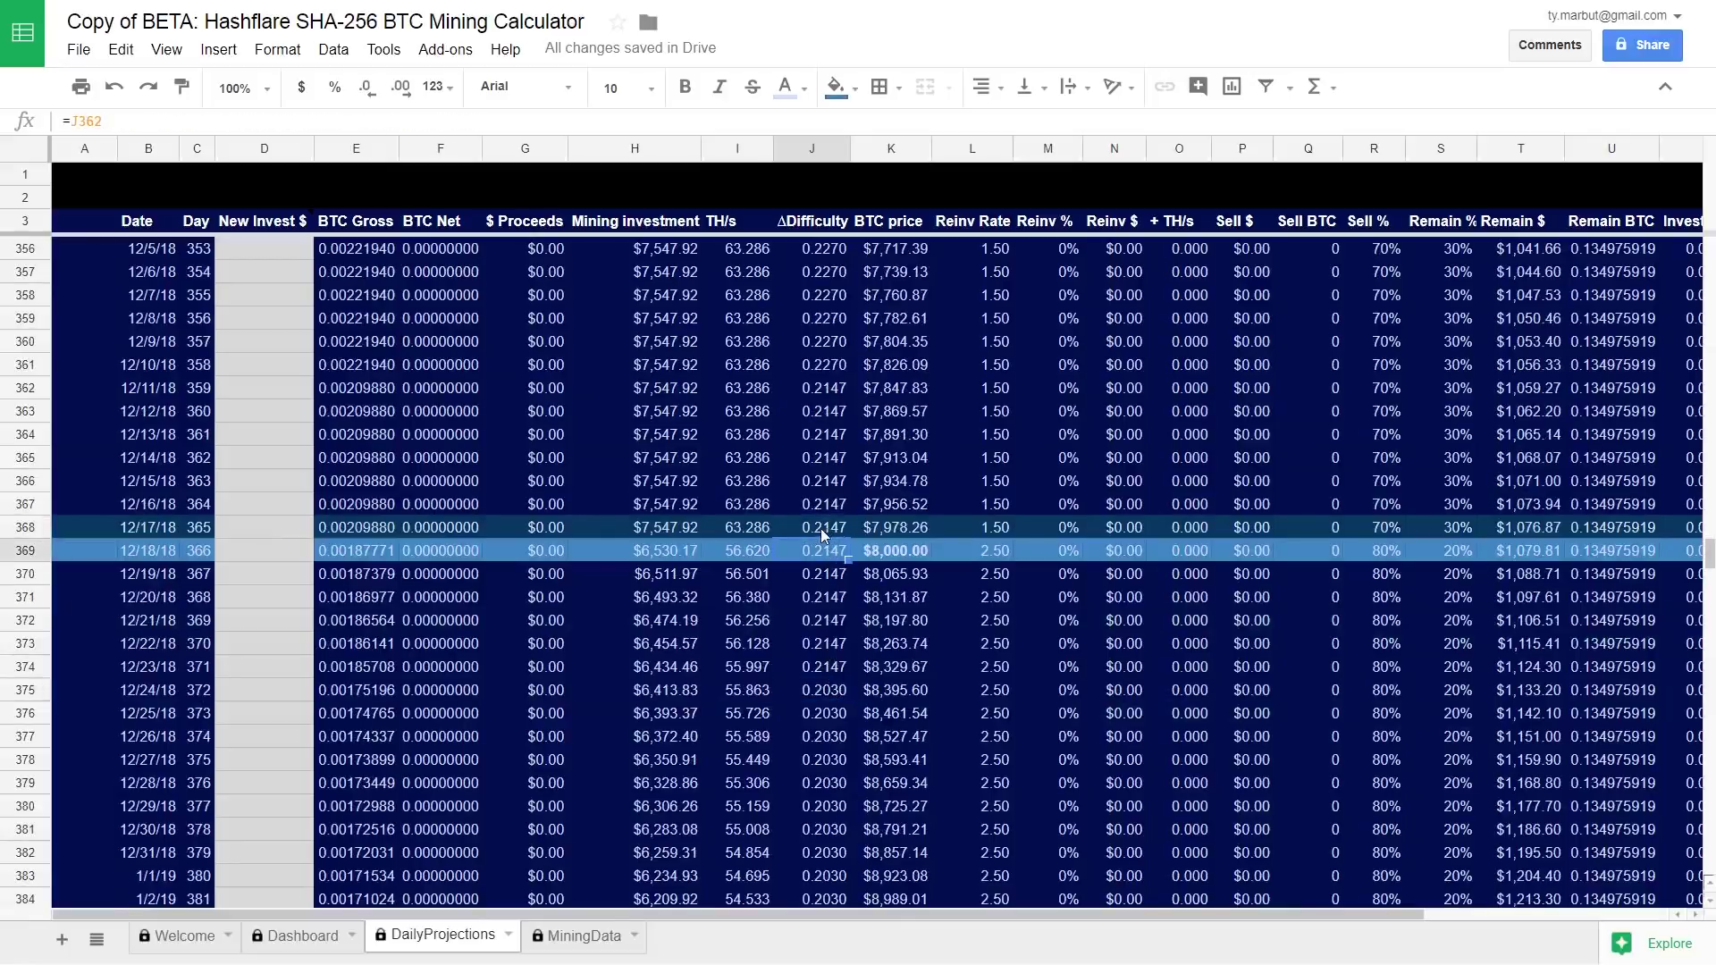
{"action": "left_click", "coordinate": [837, 693]}
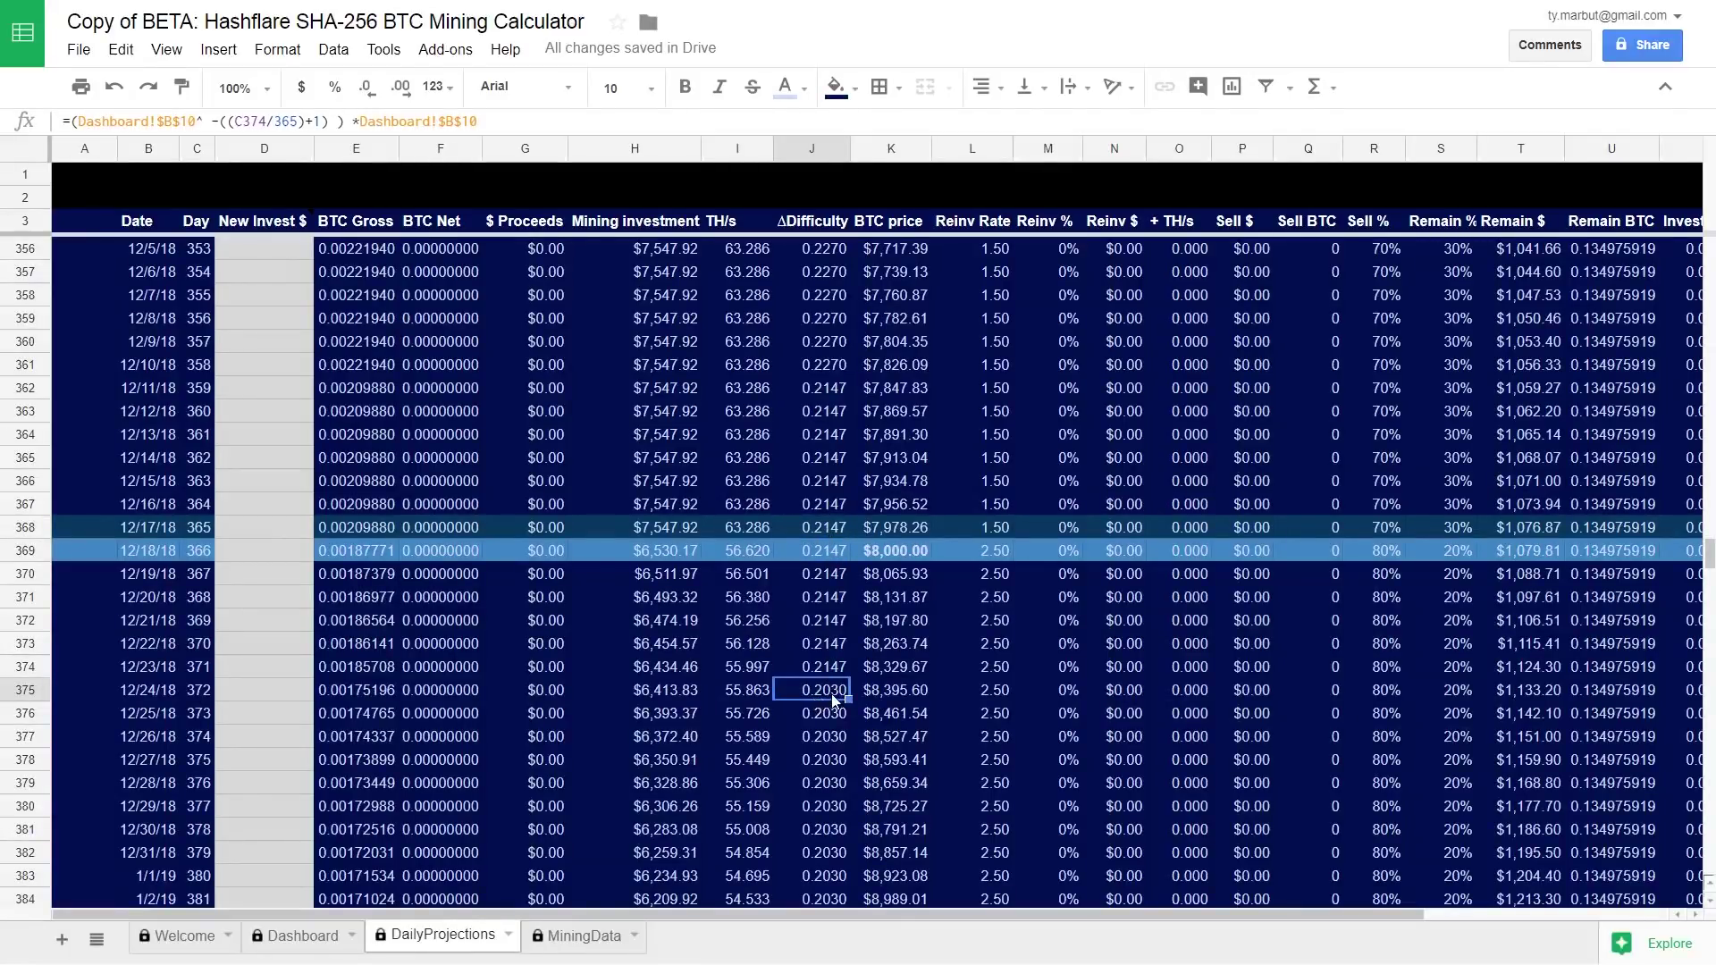
{"action": "left_click", "coordinate": [830, 534]}
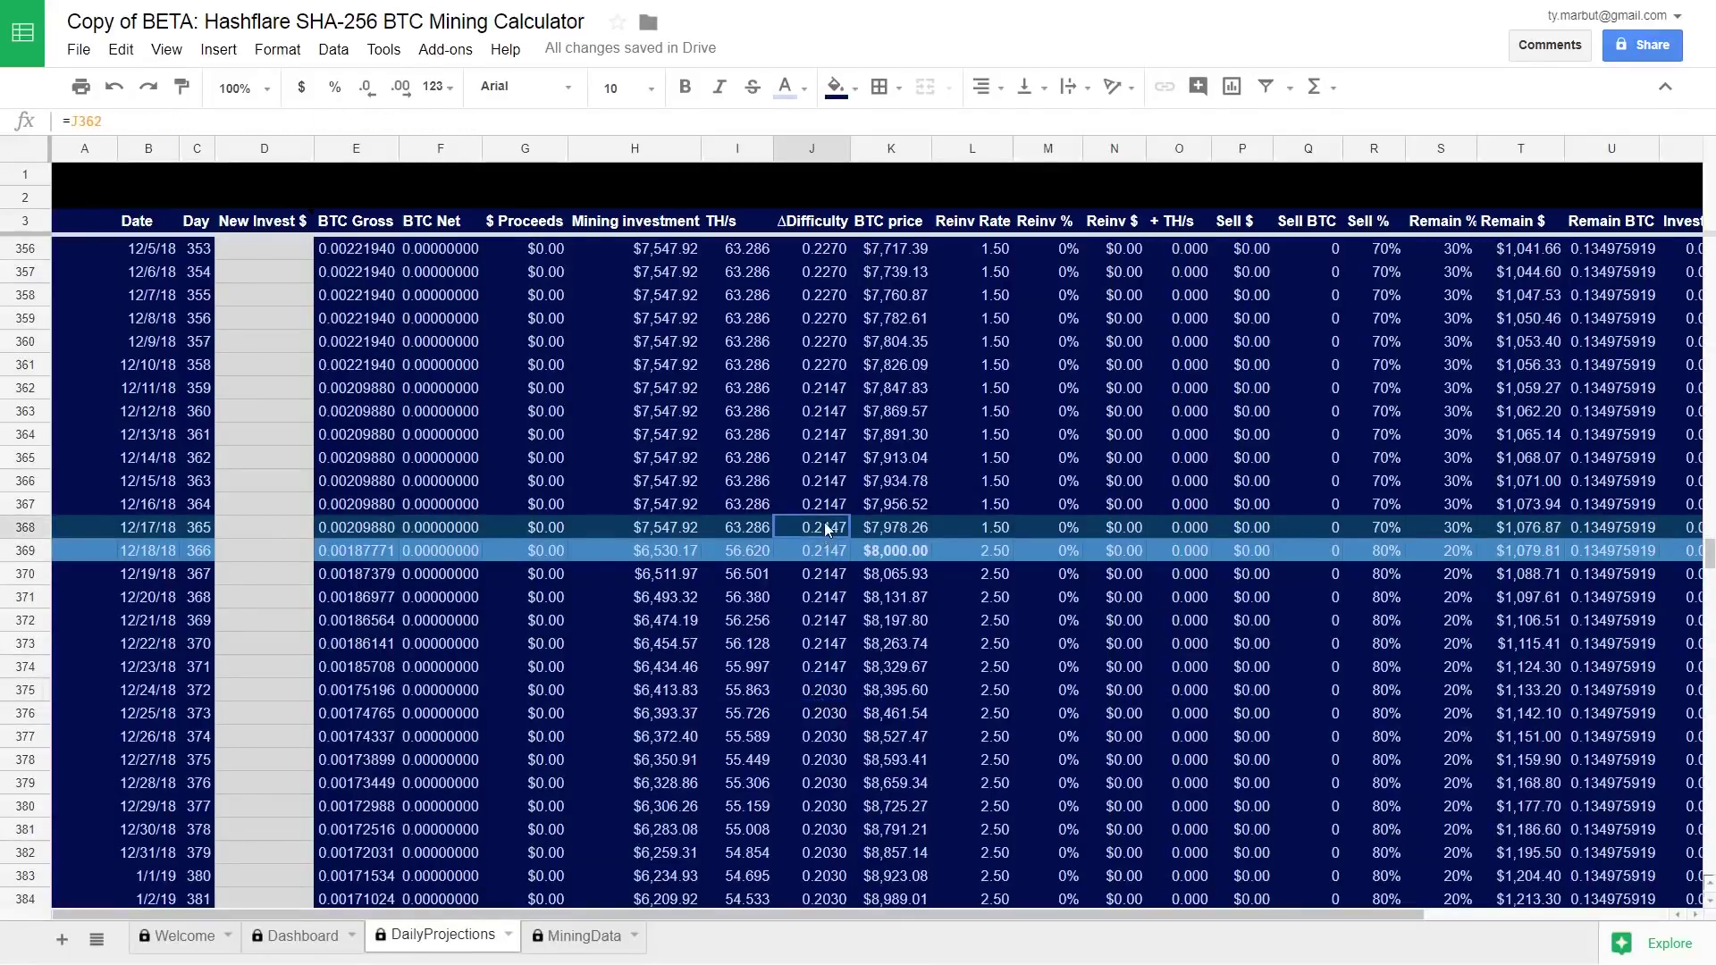
Trace the day 365 ΔDifficulty reference back to its source formula on day 359 and check the cells between.
{"action": "left_click", "coordinate": [815, 392]}
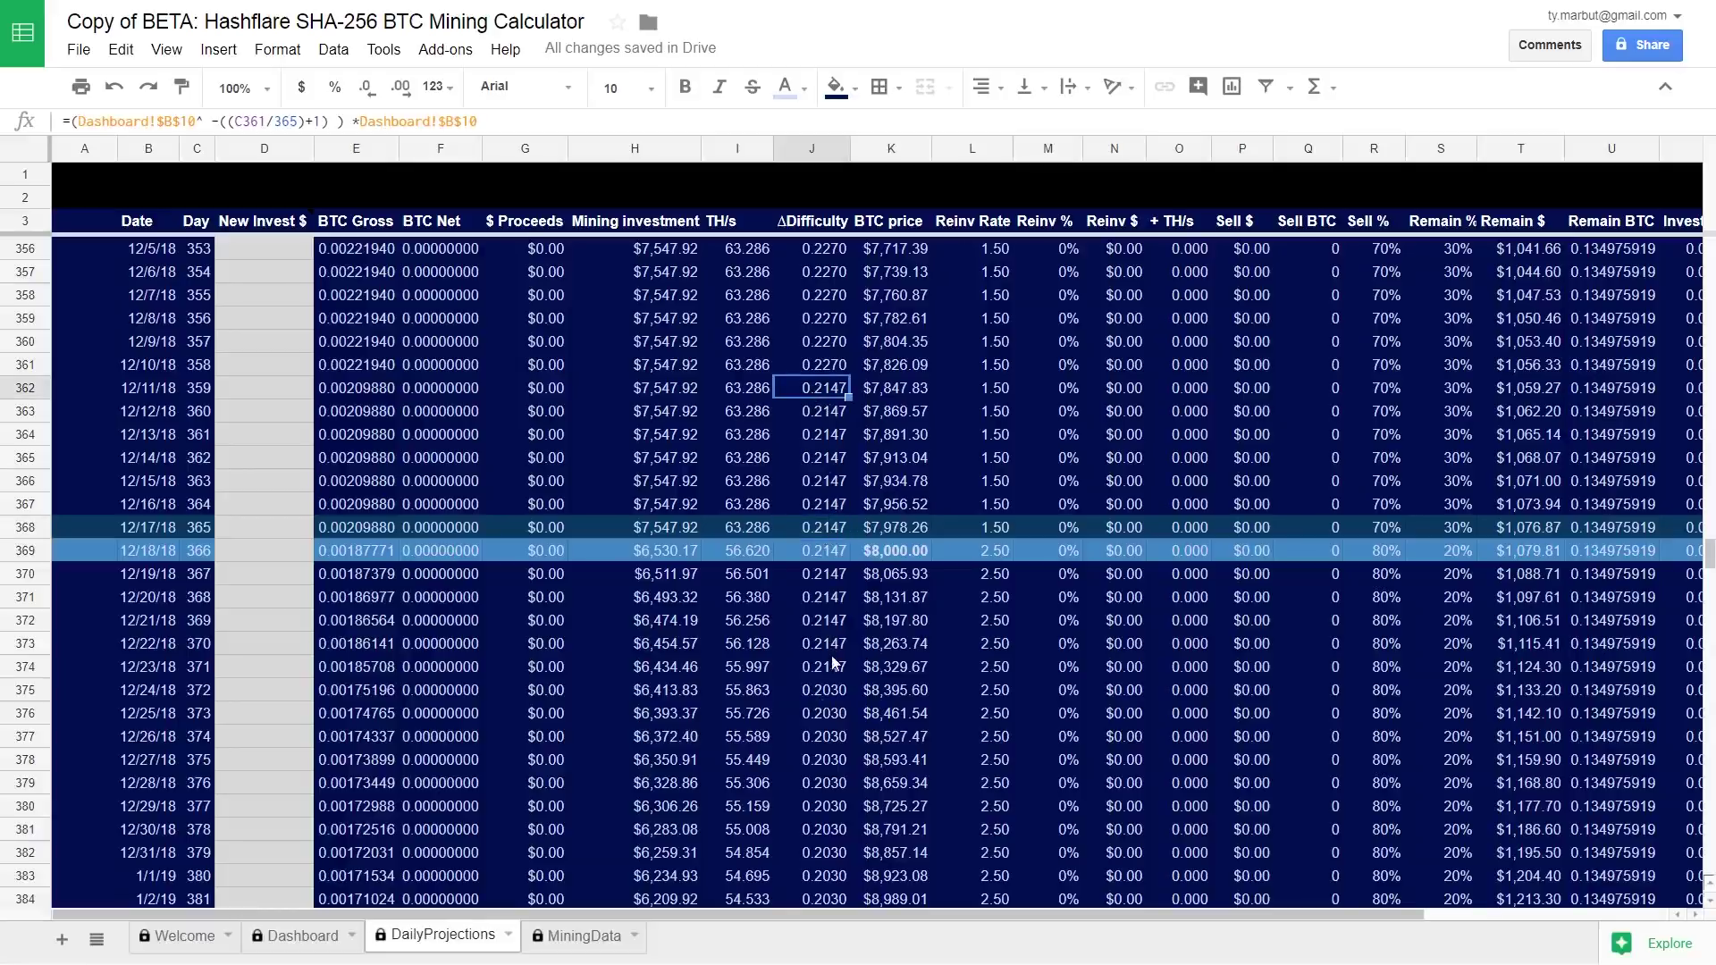
{"action": "left_click", "coordinate": [818, 535]}
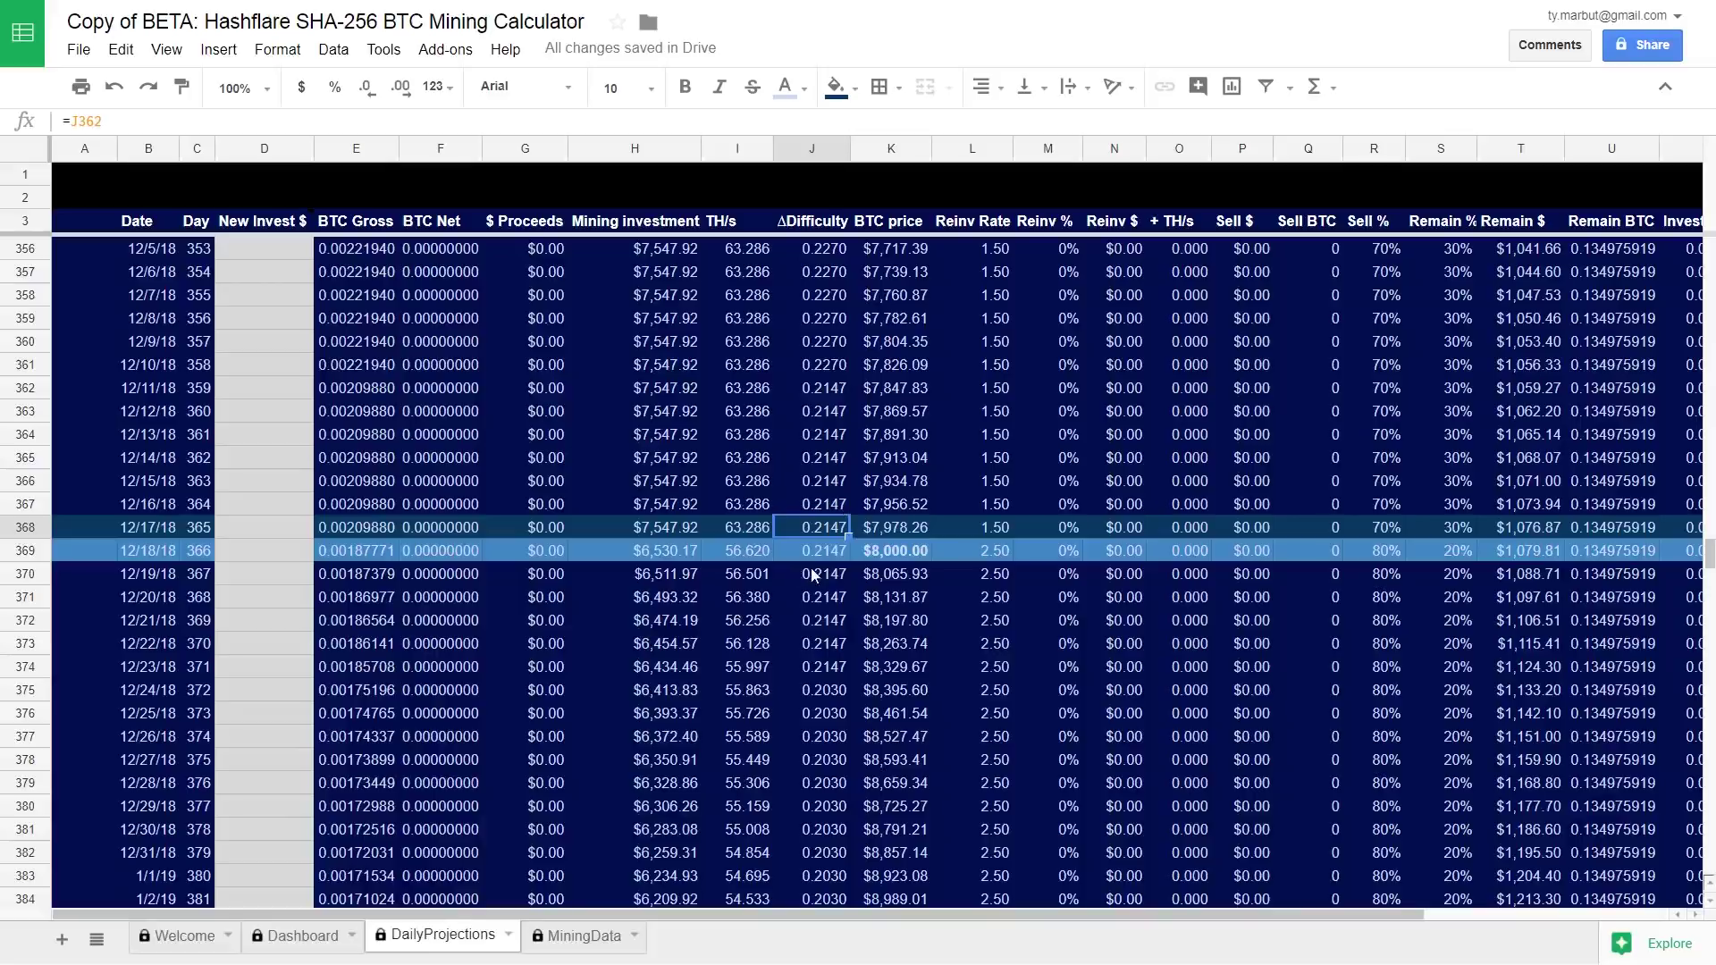
{"action": "left_click", "coordinate": [827, 387]}
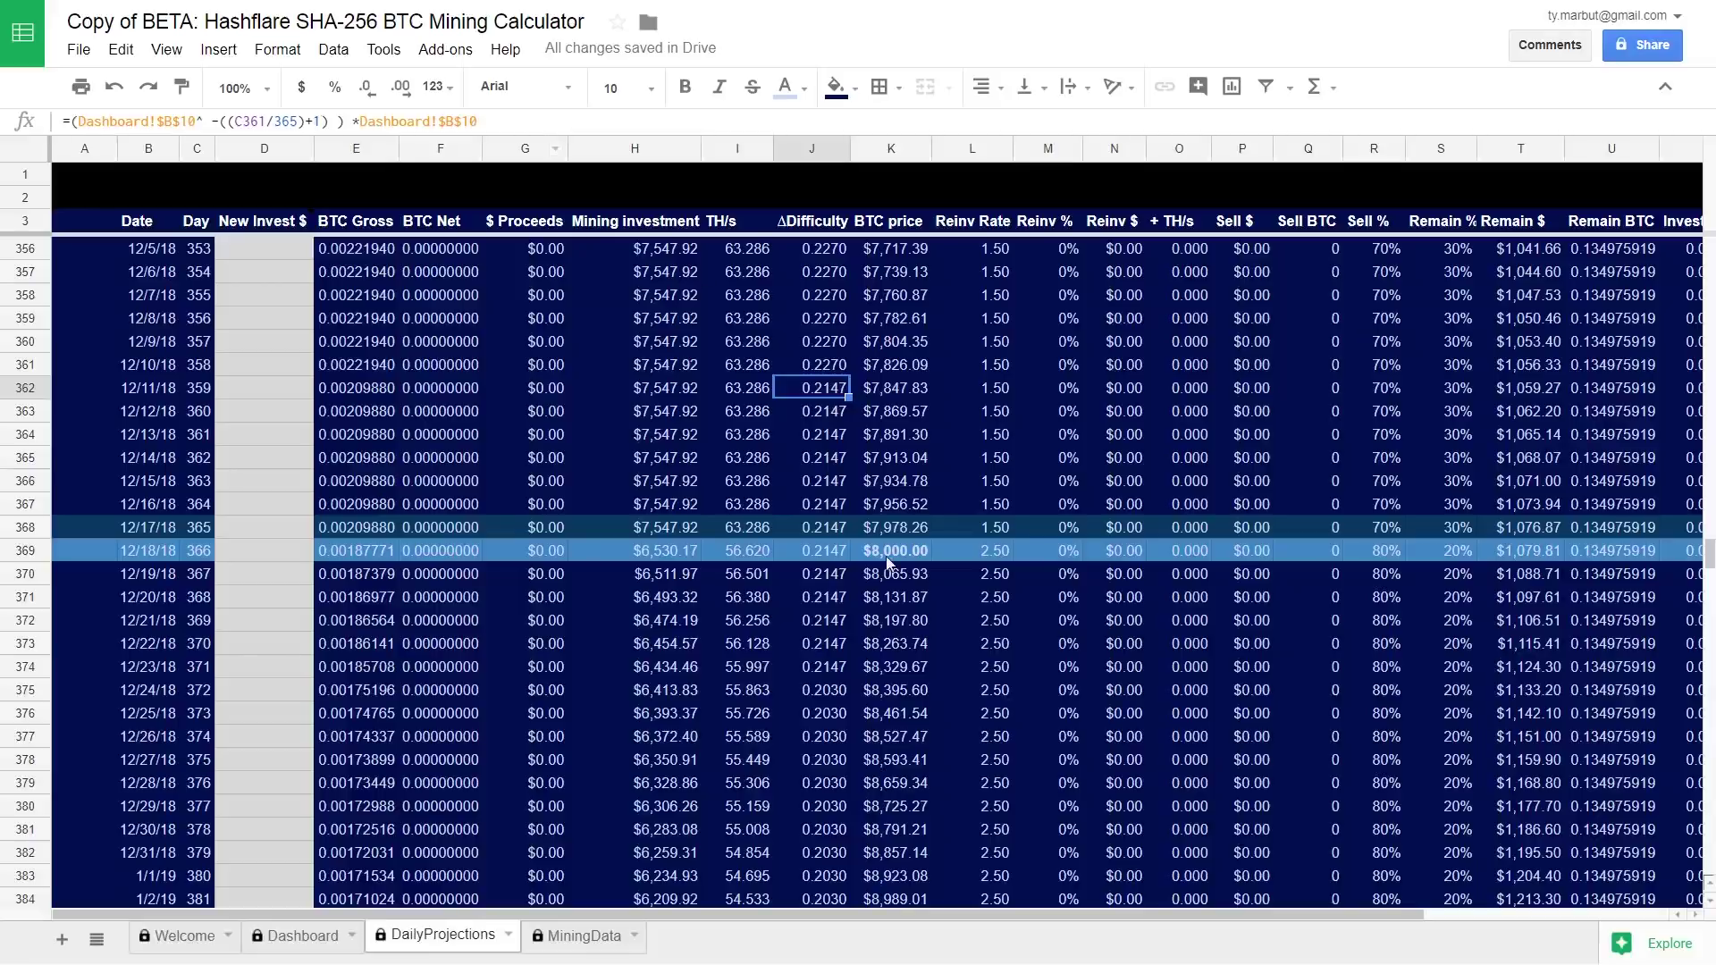
{"action": "left_click", "coordinate": [837, 413]}
{"action": "key", "text": "Down"}
{"action": "key", "text": "Down"}
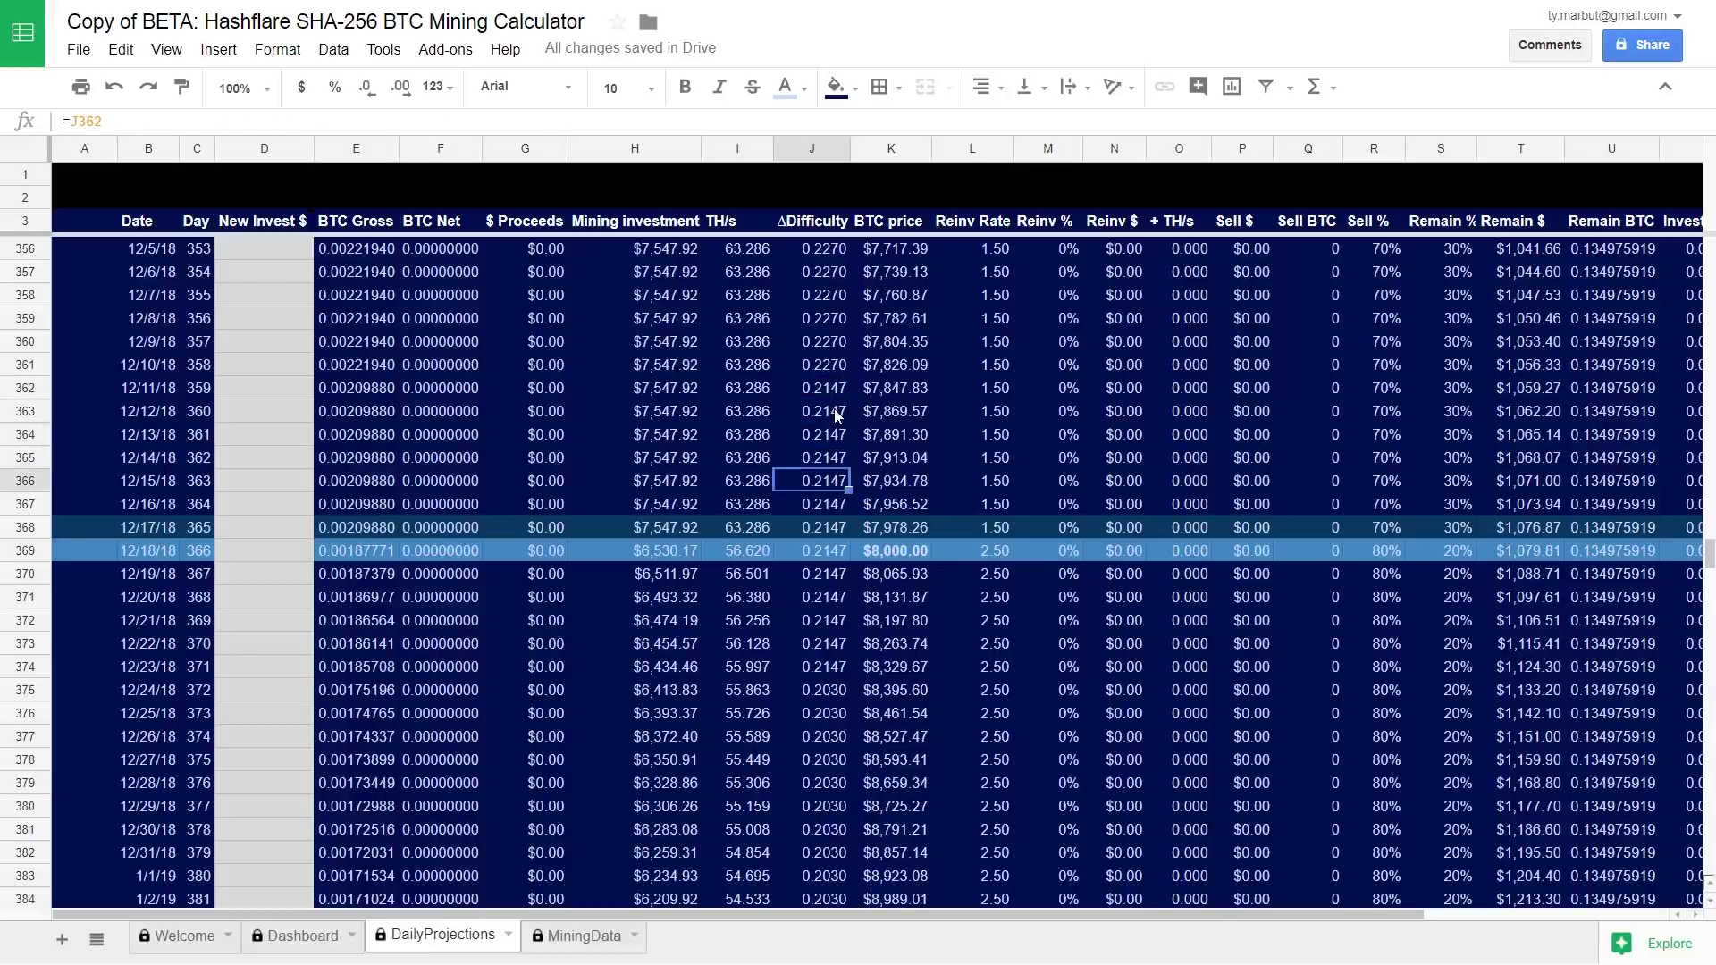
{"action": "key", "text": "Up"}
{"action": "key", "text": "Up"}
{"action": "key", "text": "Up"}
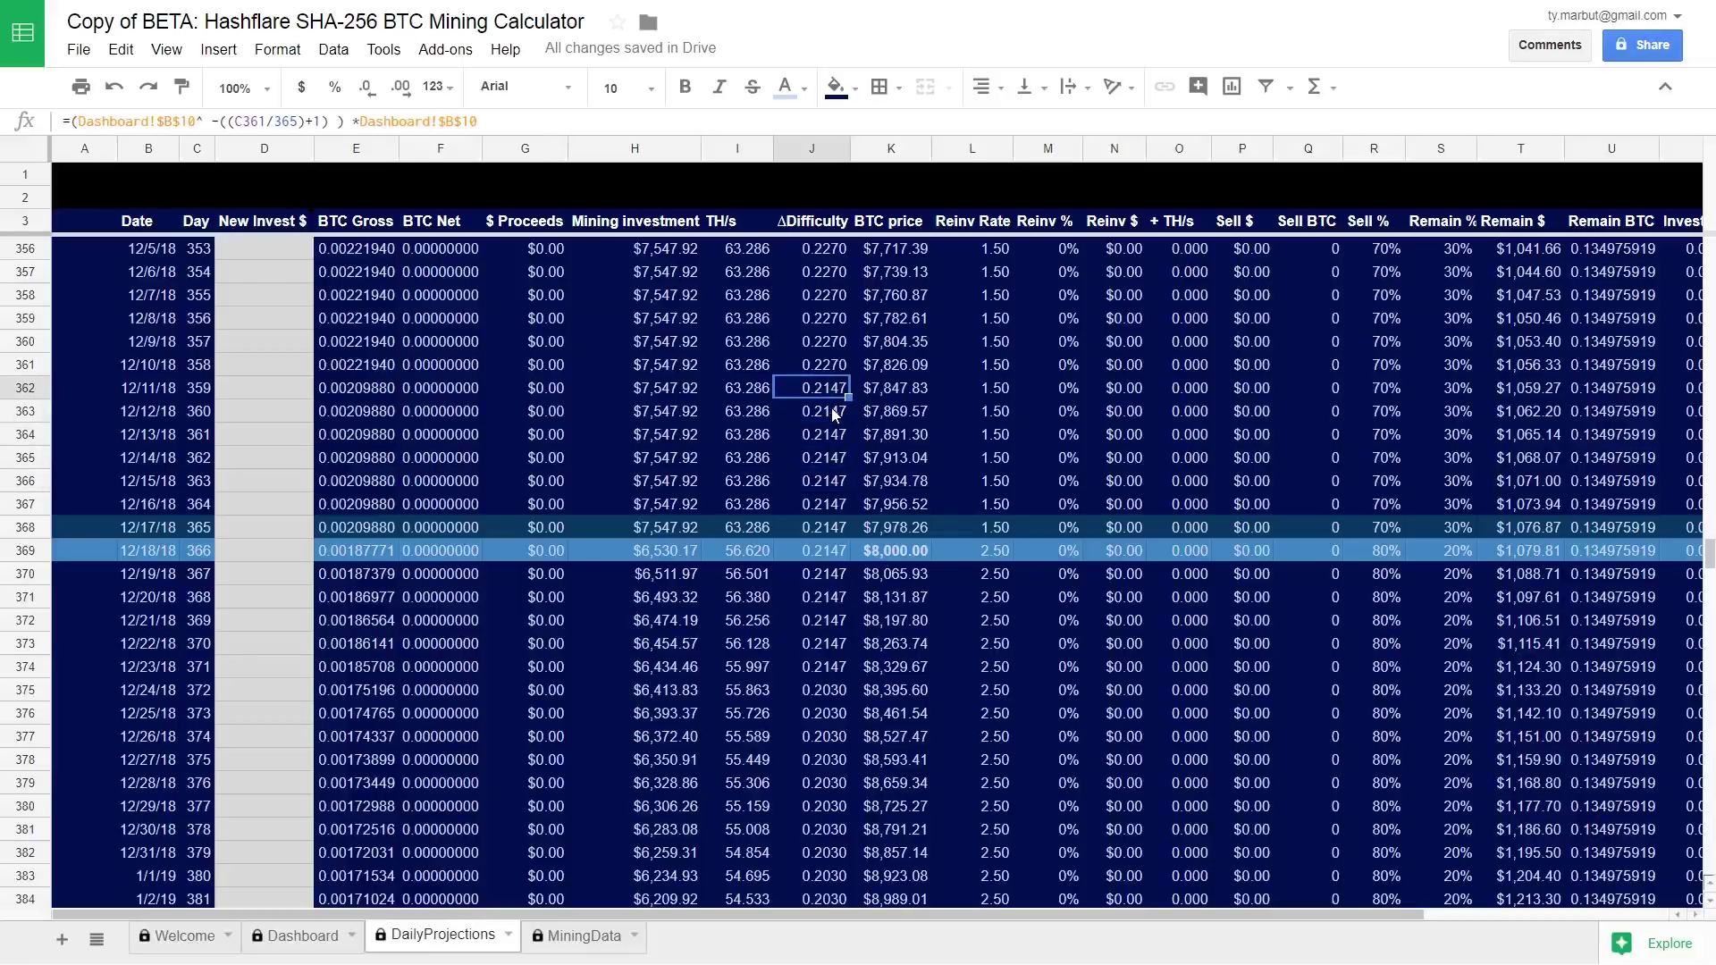
Try filling the day 359 ΔDifficulty formula down through day 366 in J362:J369, and undo the fill.
{"action": "left_click_drag", "start_coordinate": [848, 396], "coordinate": [842, 558]}
{"action": "left_click", "coordinate": [613, 551]}
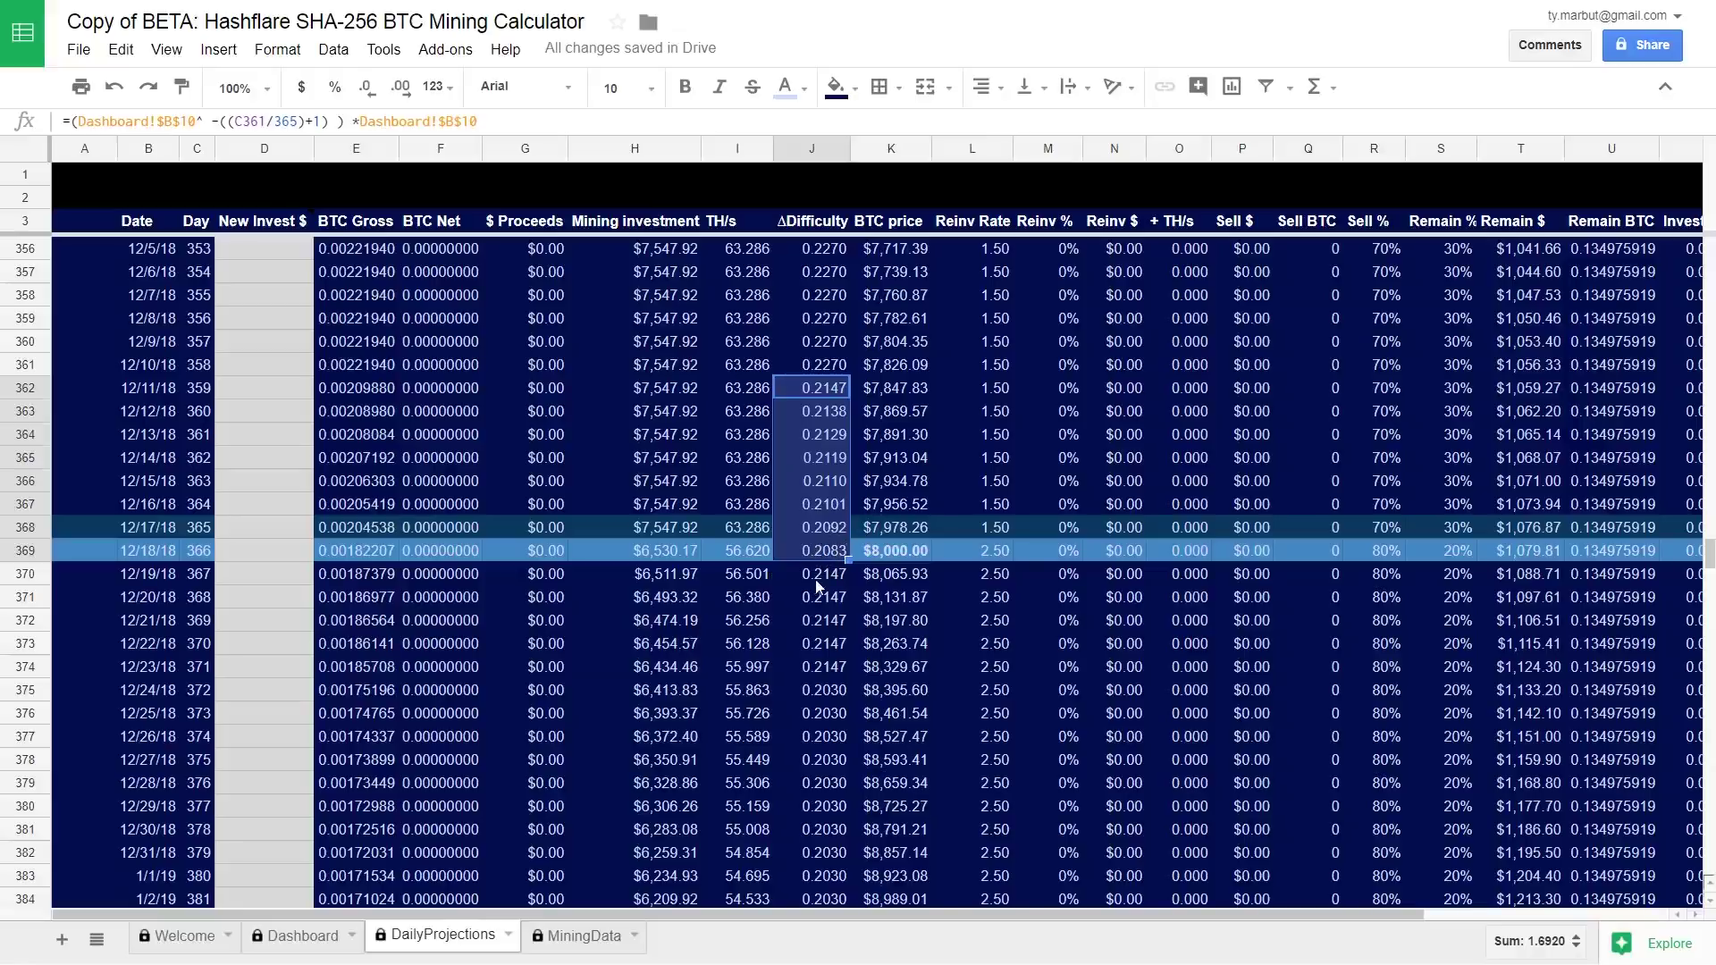
{"action": "key", "text": "ctrl+d"}
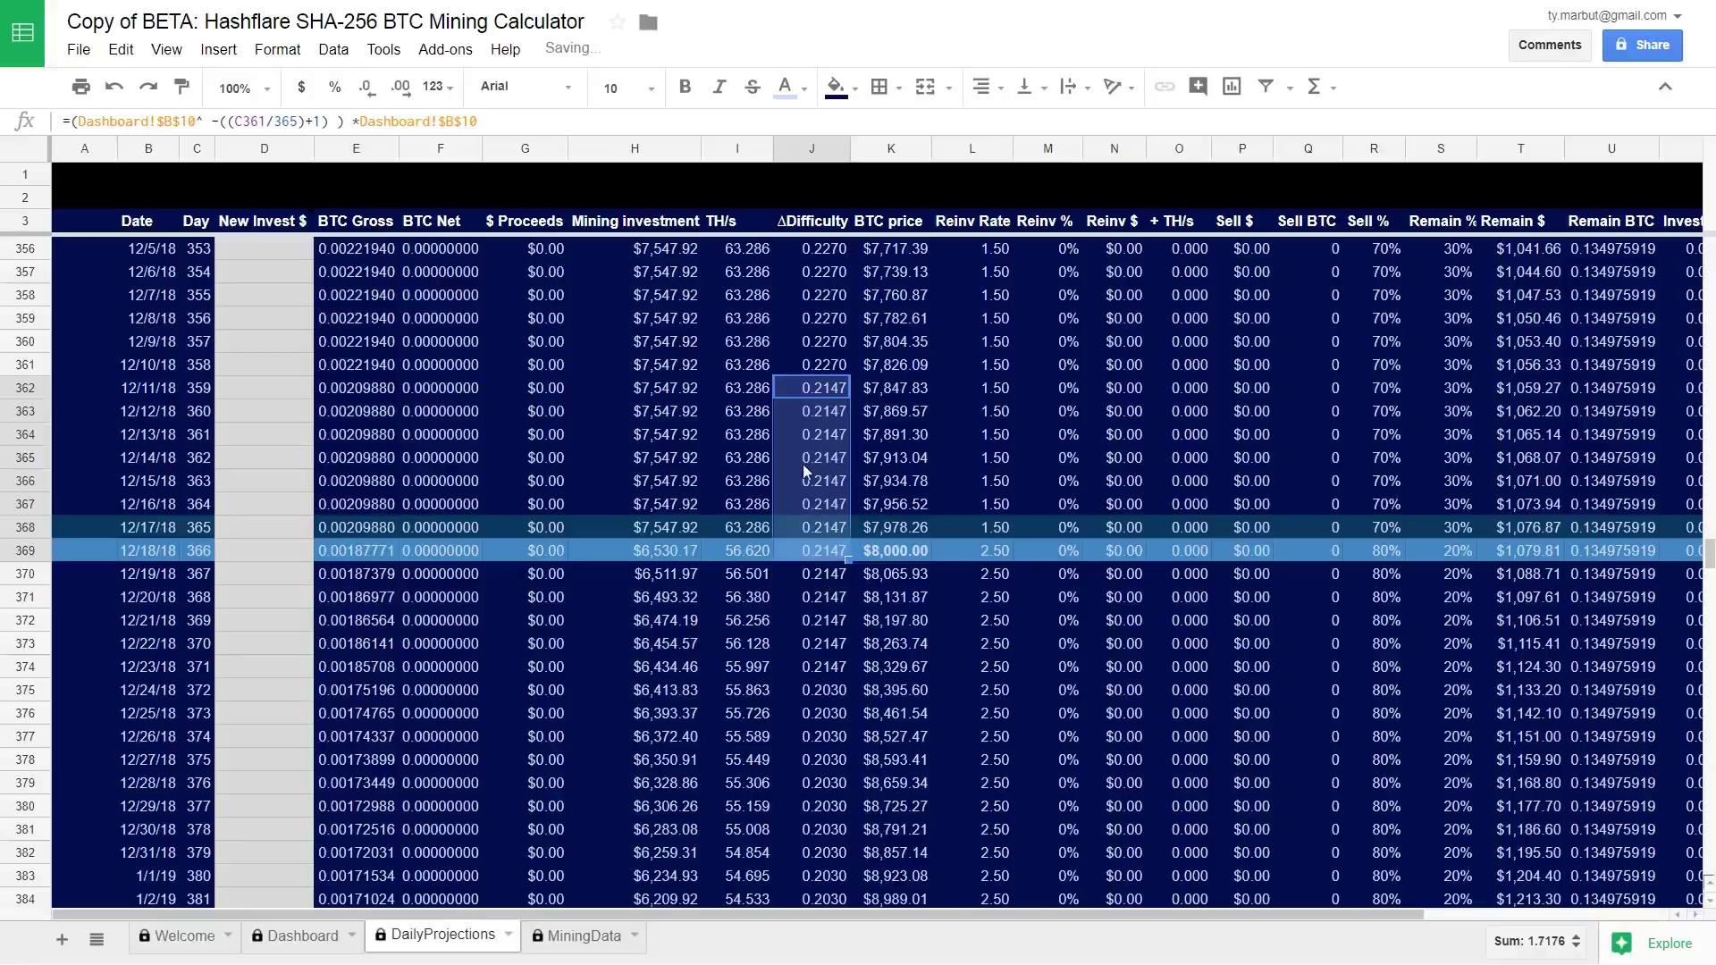
Inspect the BTC price formulas on days 357, 354 and 347 in DailyProjections.
{"action": "left_click", "coordinate": [698, 365]}
{"action": "left_click", "coordinate": [899, 343]}
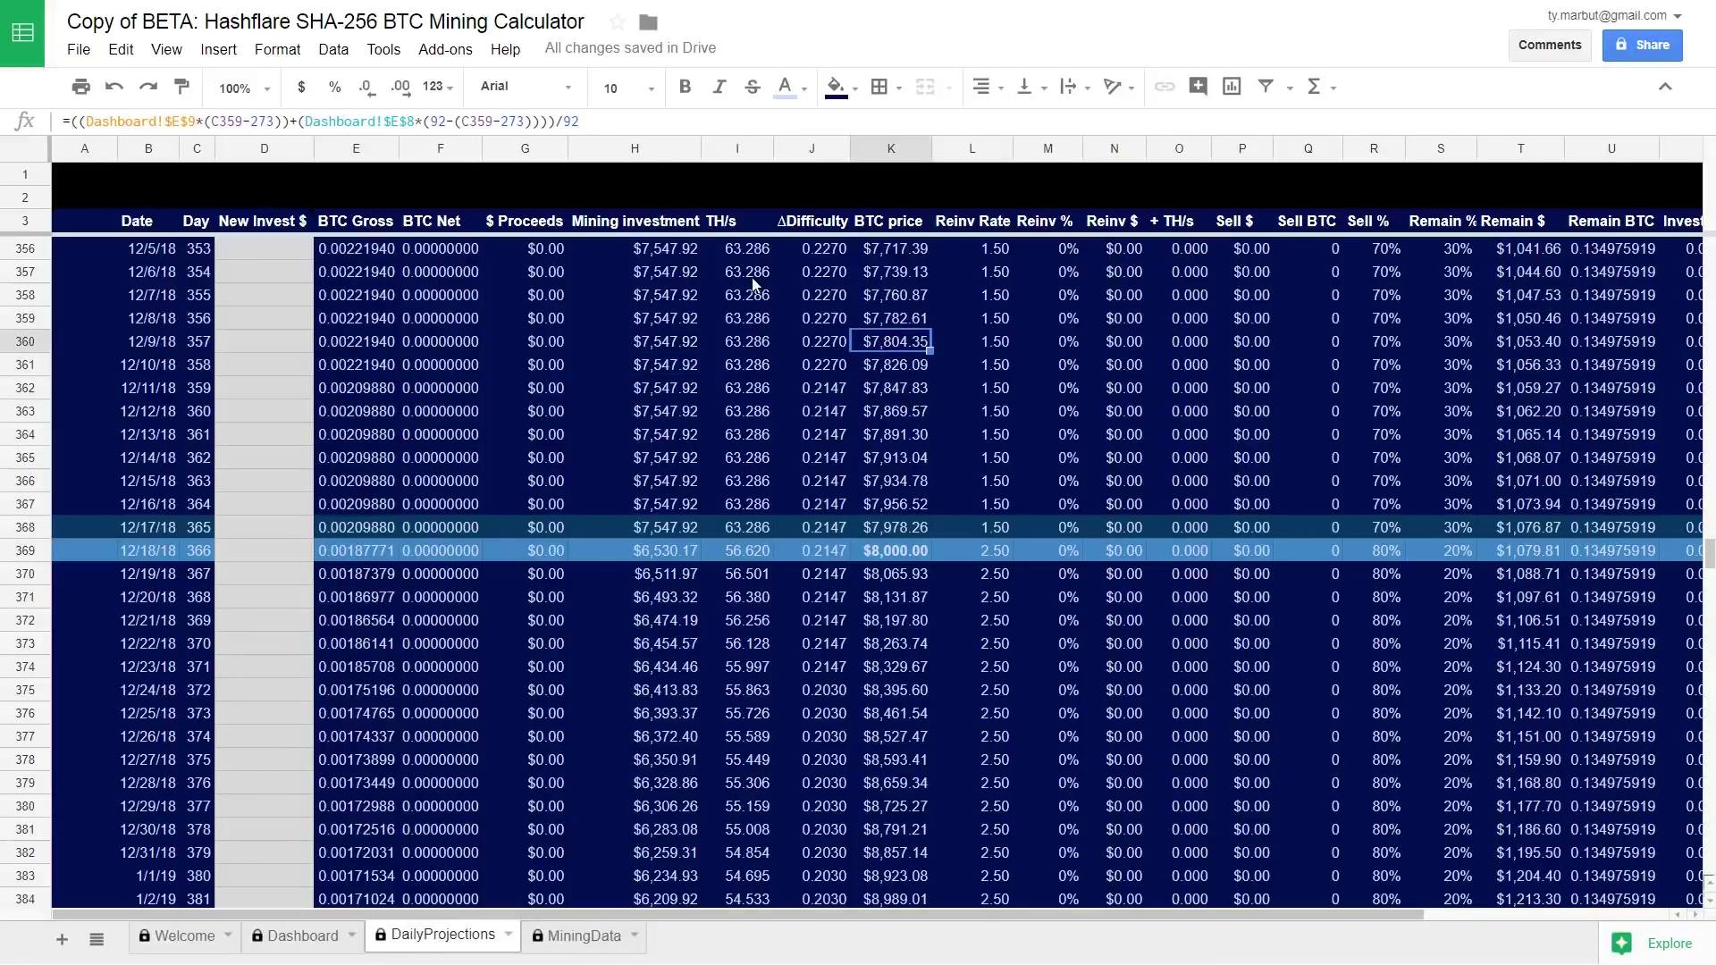
{"action": "left_click", "coordinate": [880, 281]}
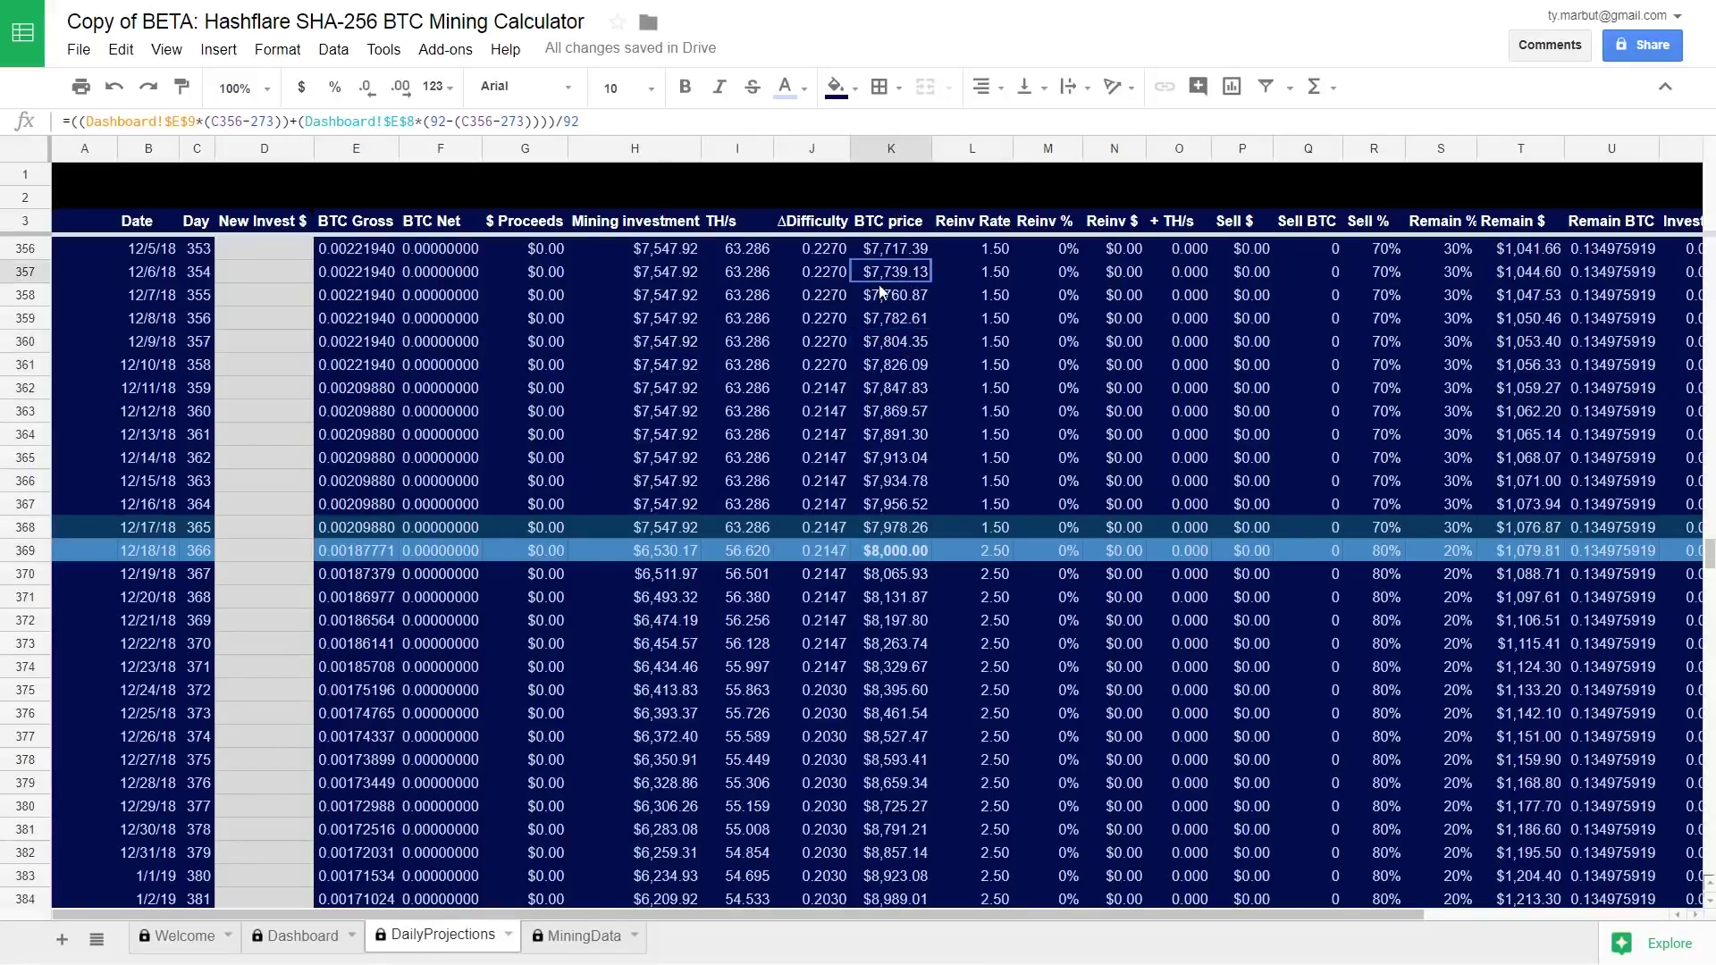
{"action": "scroll", "coordinate": [881, 291], "scroll_direction": "up", "scroll_amount": 5}
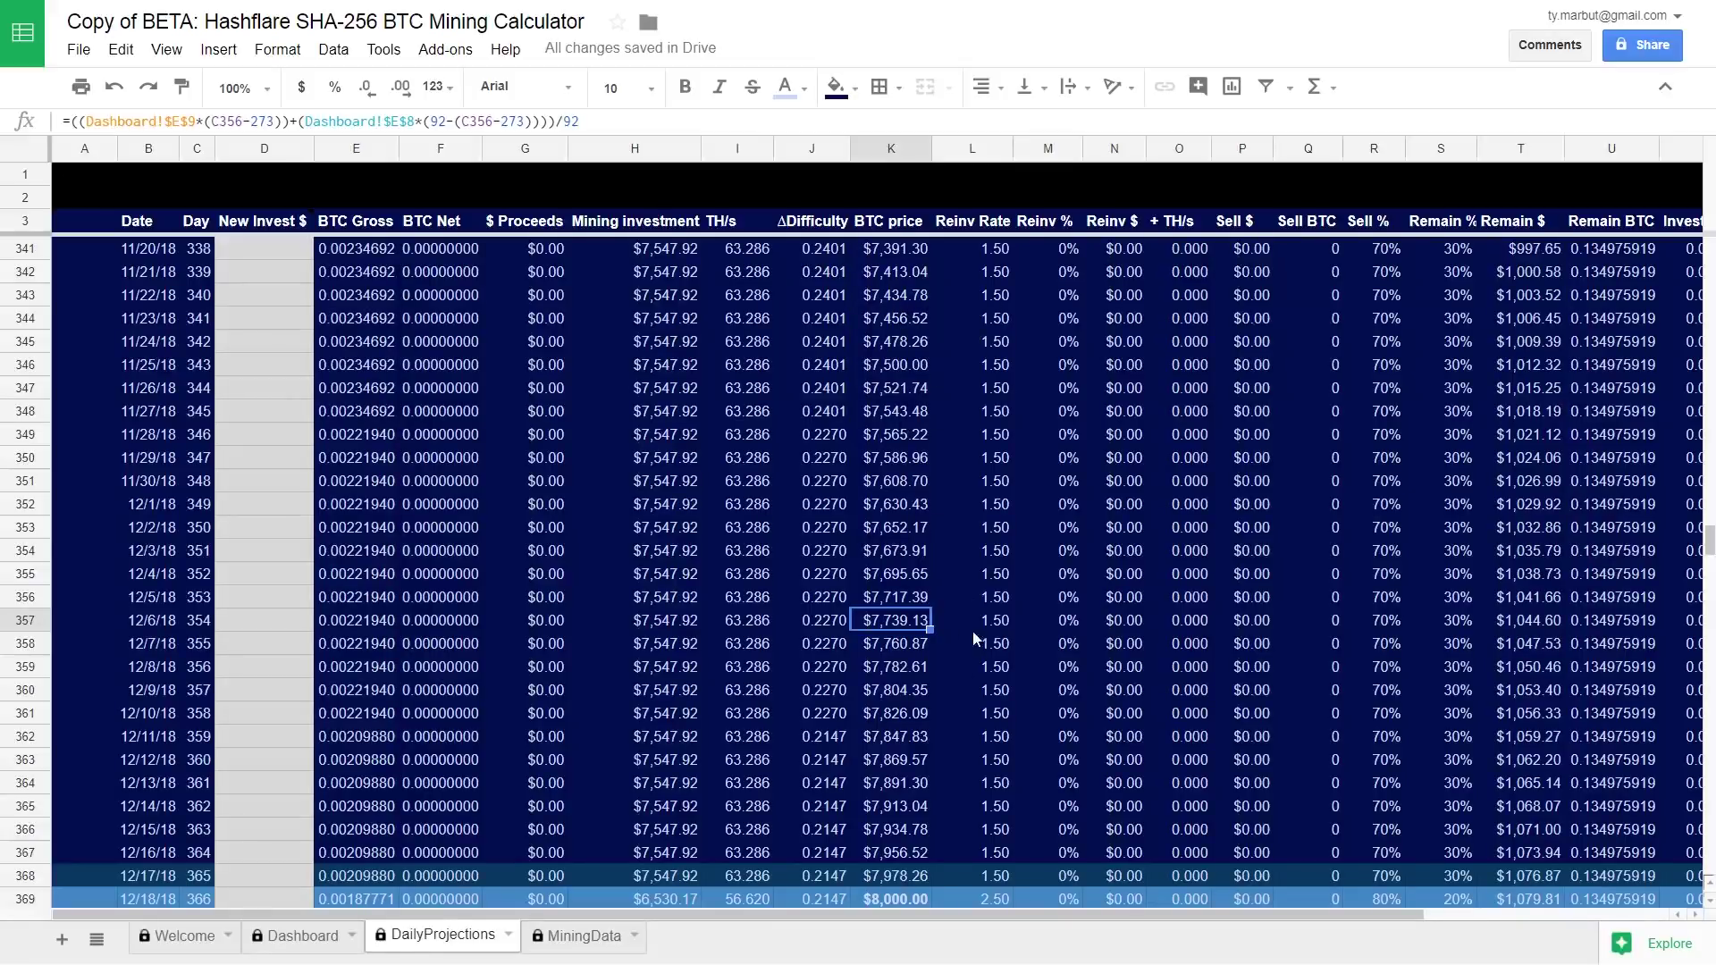
{"action": "left_click", "coordinate": [921, 463]}
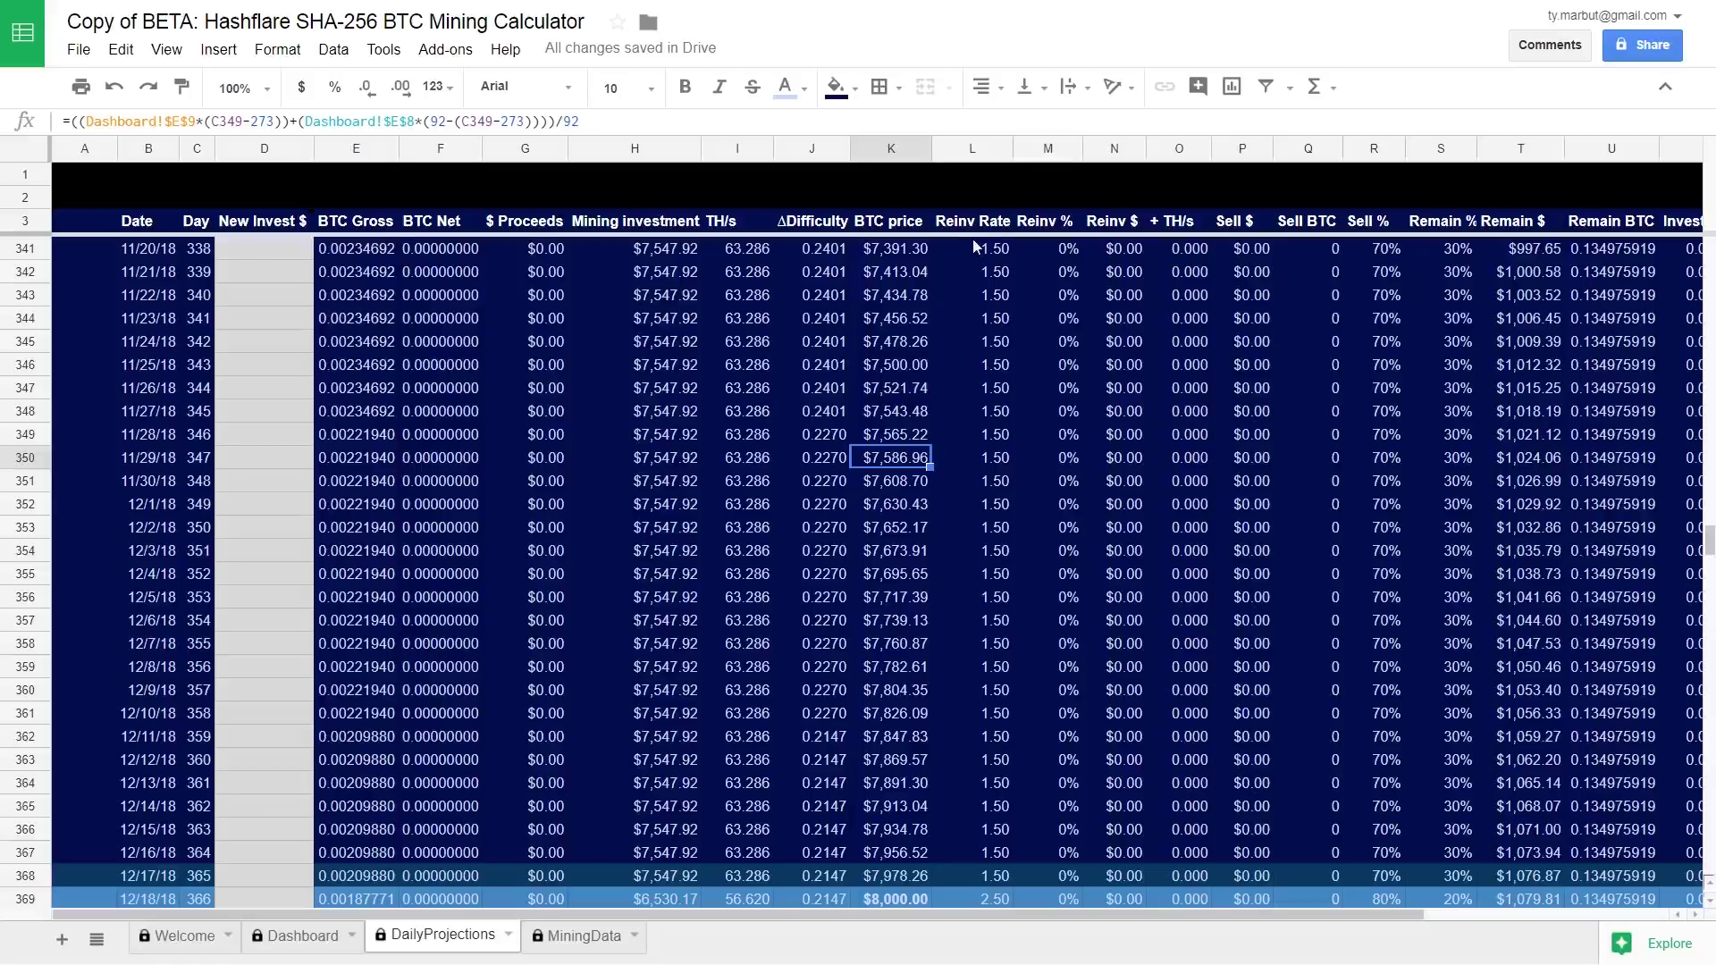
Inspect the Reinv Rate, Reinv % and Reinv $ formulas on days 340 and 343 in DailyProjections.
{"action": "left_click", "coordinate": [988, 298]}
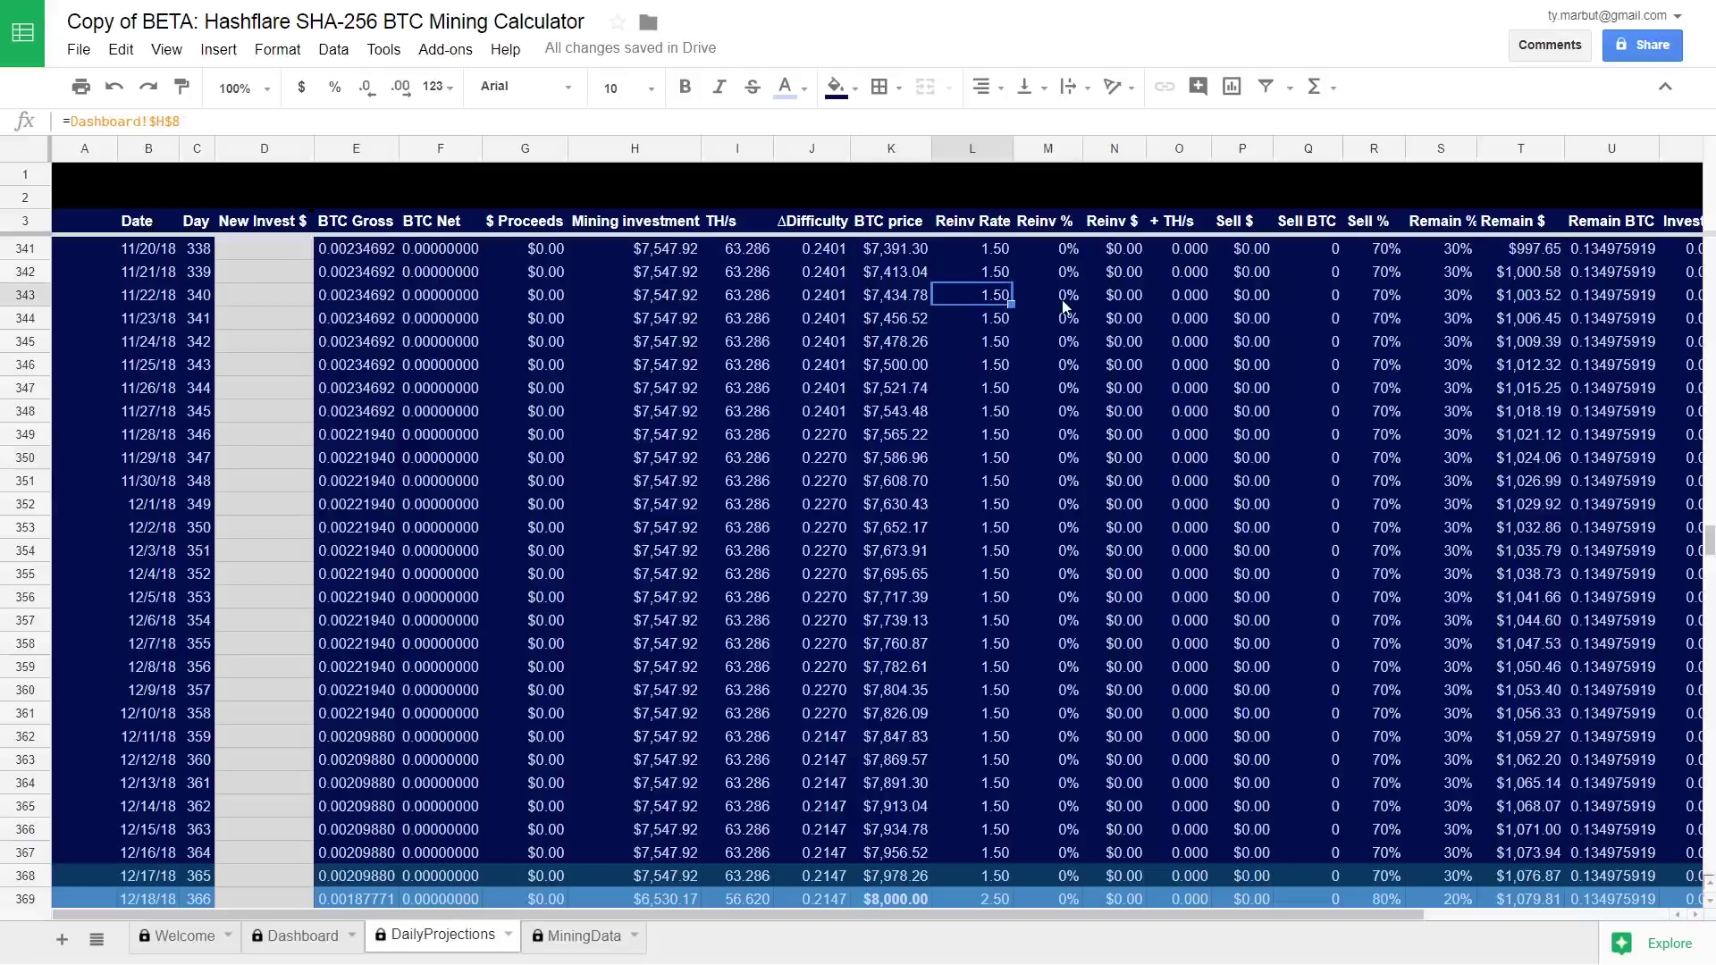
{"action": "left_click", "coordinate": [1034, 298]}
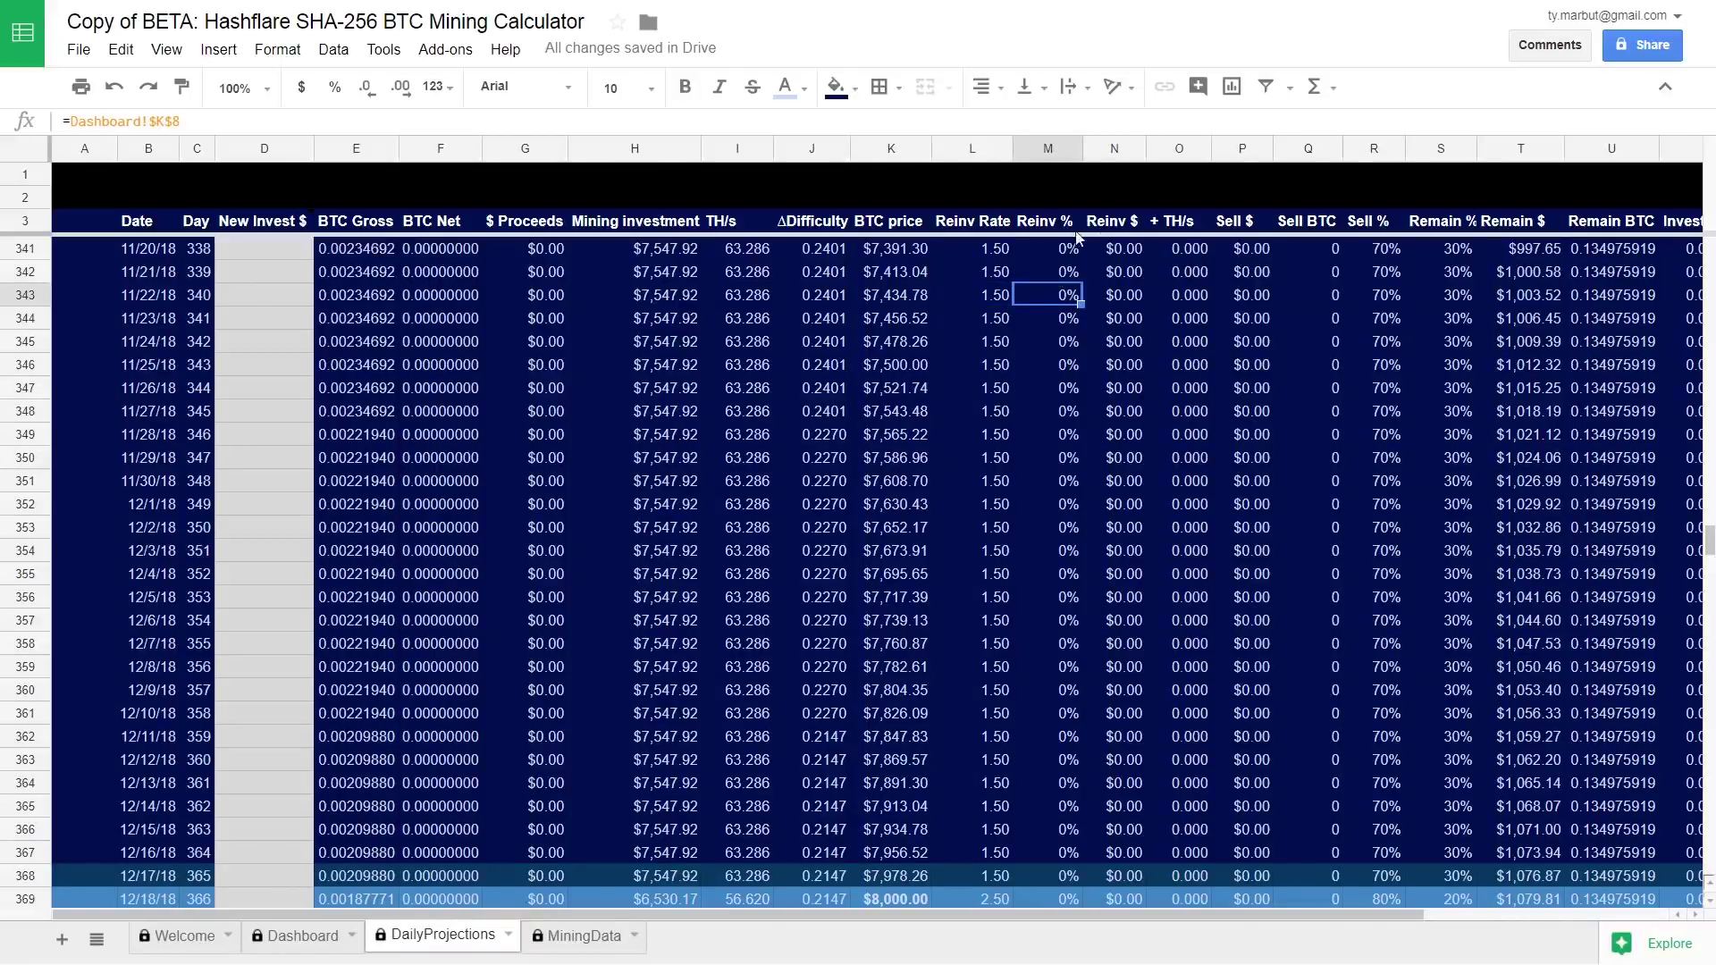
{"action": "left_click", "coordinate": [1124, 223]}
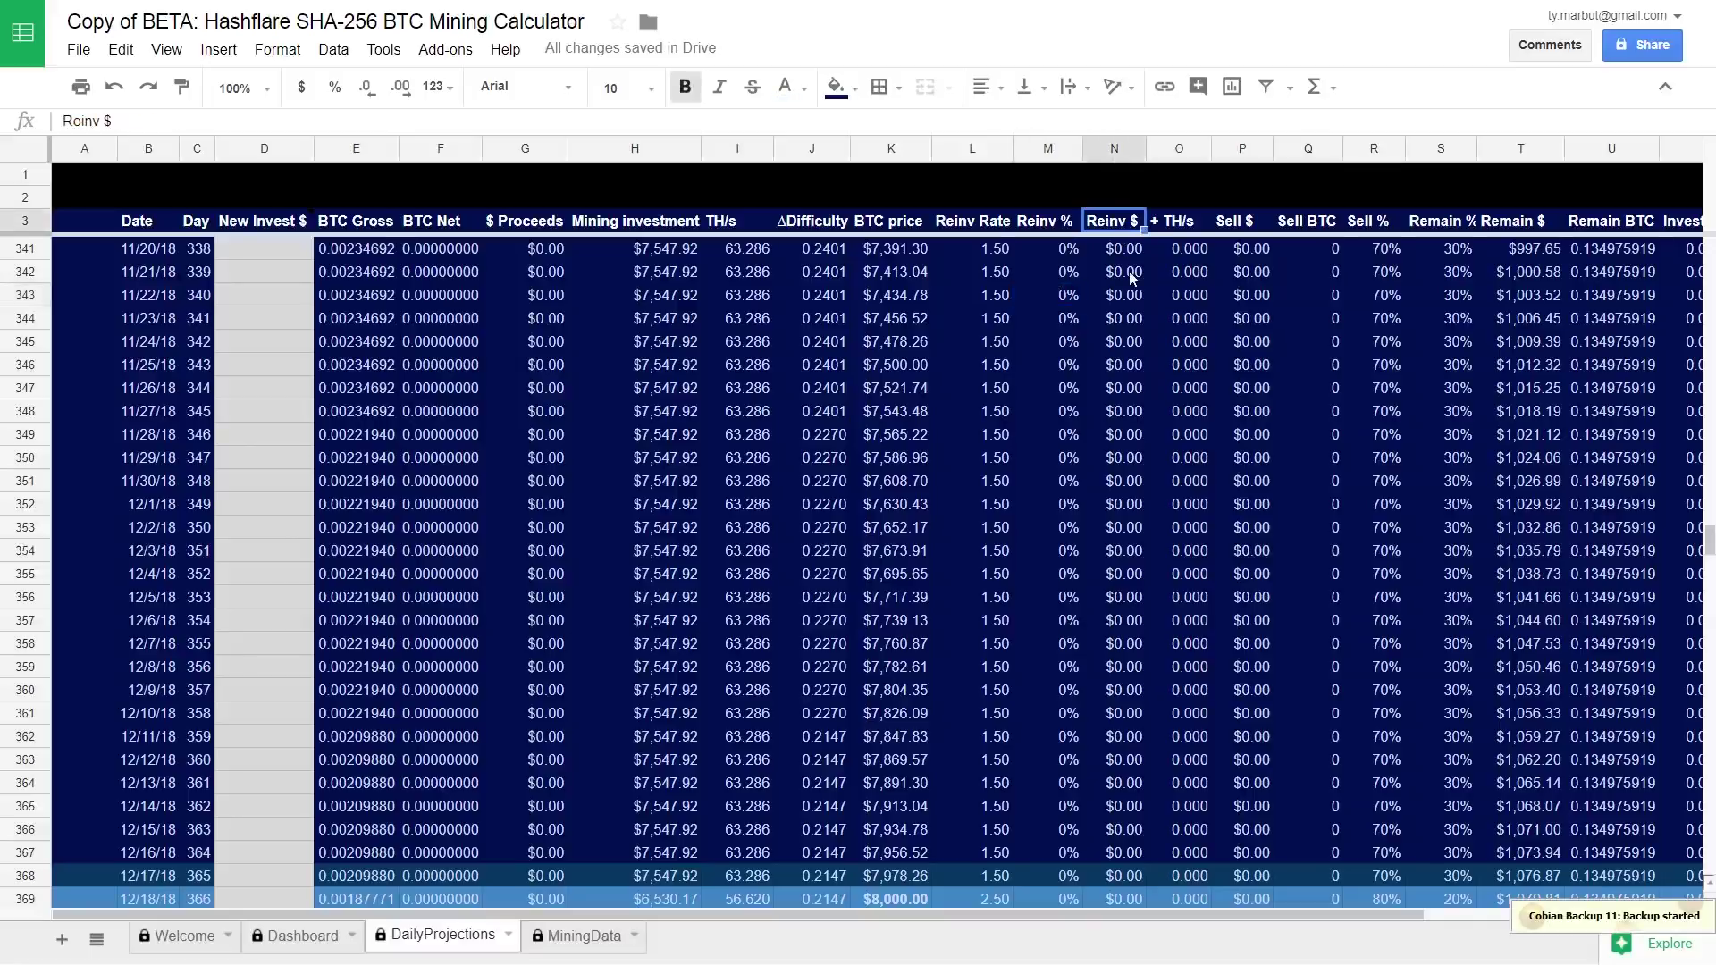
{"action": "left_click", "coordinate": [1131, 365]}
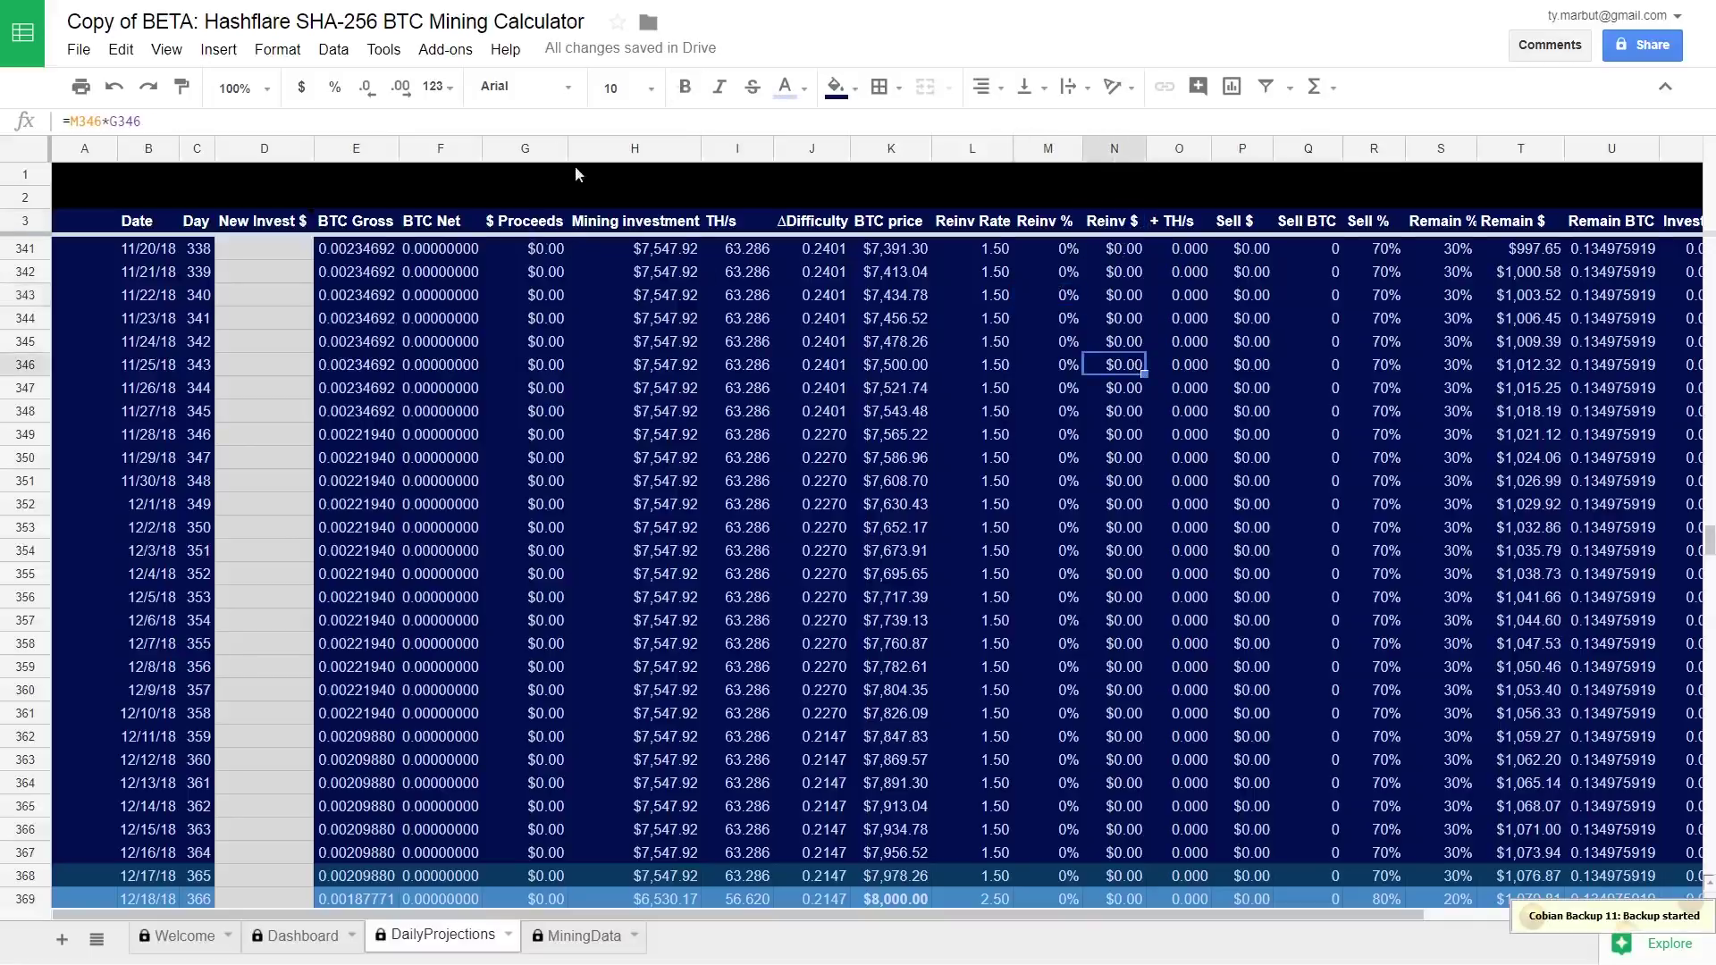
Inspect the $ Proceeds formula and the BTC Net formula it depends on for day 338.
{"action": "left_click", "coordinate": [524, 227]}
{"action": "left_click", "coordinate": [495, 256]}
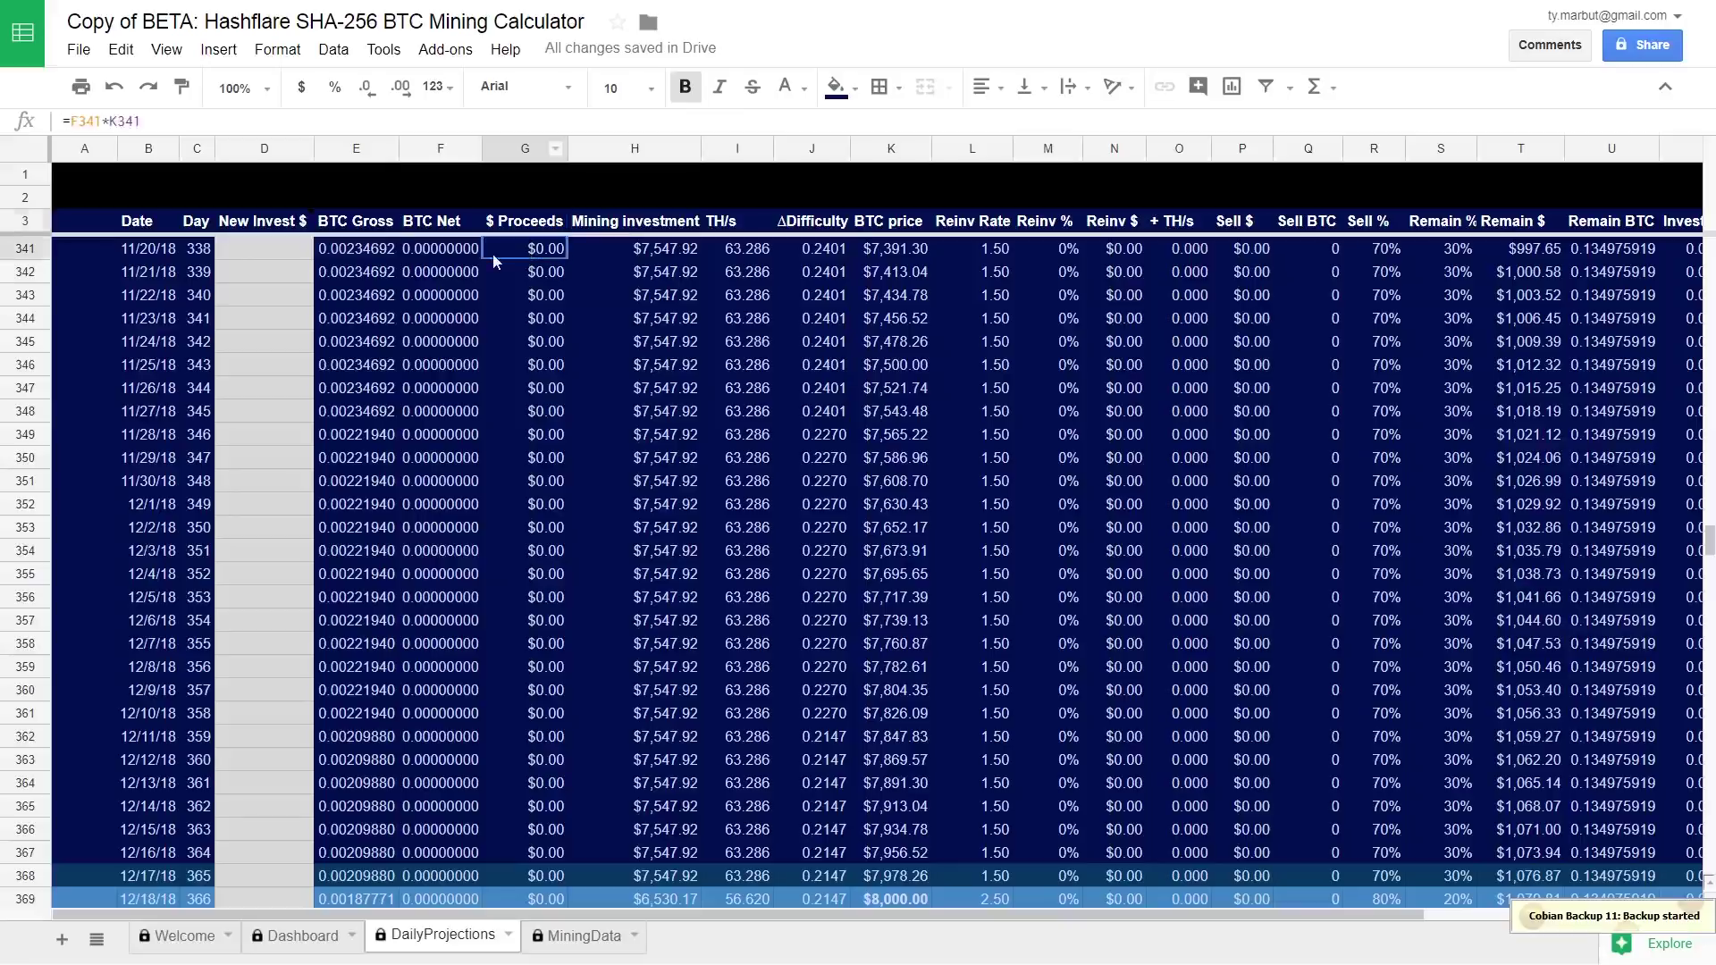
{"action": "left_click", "coordinate": [474, 258]}
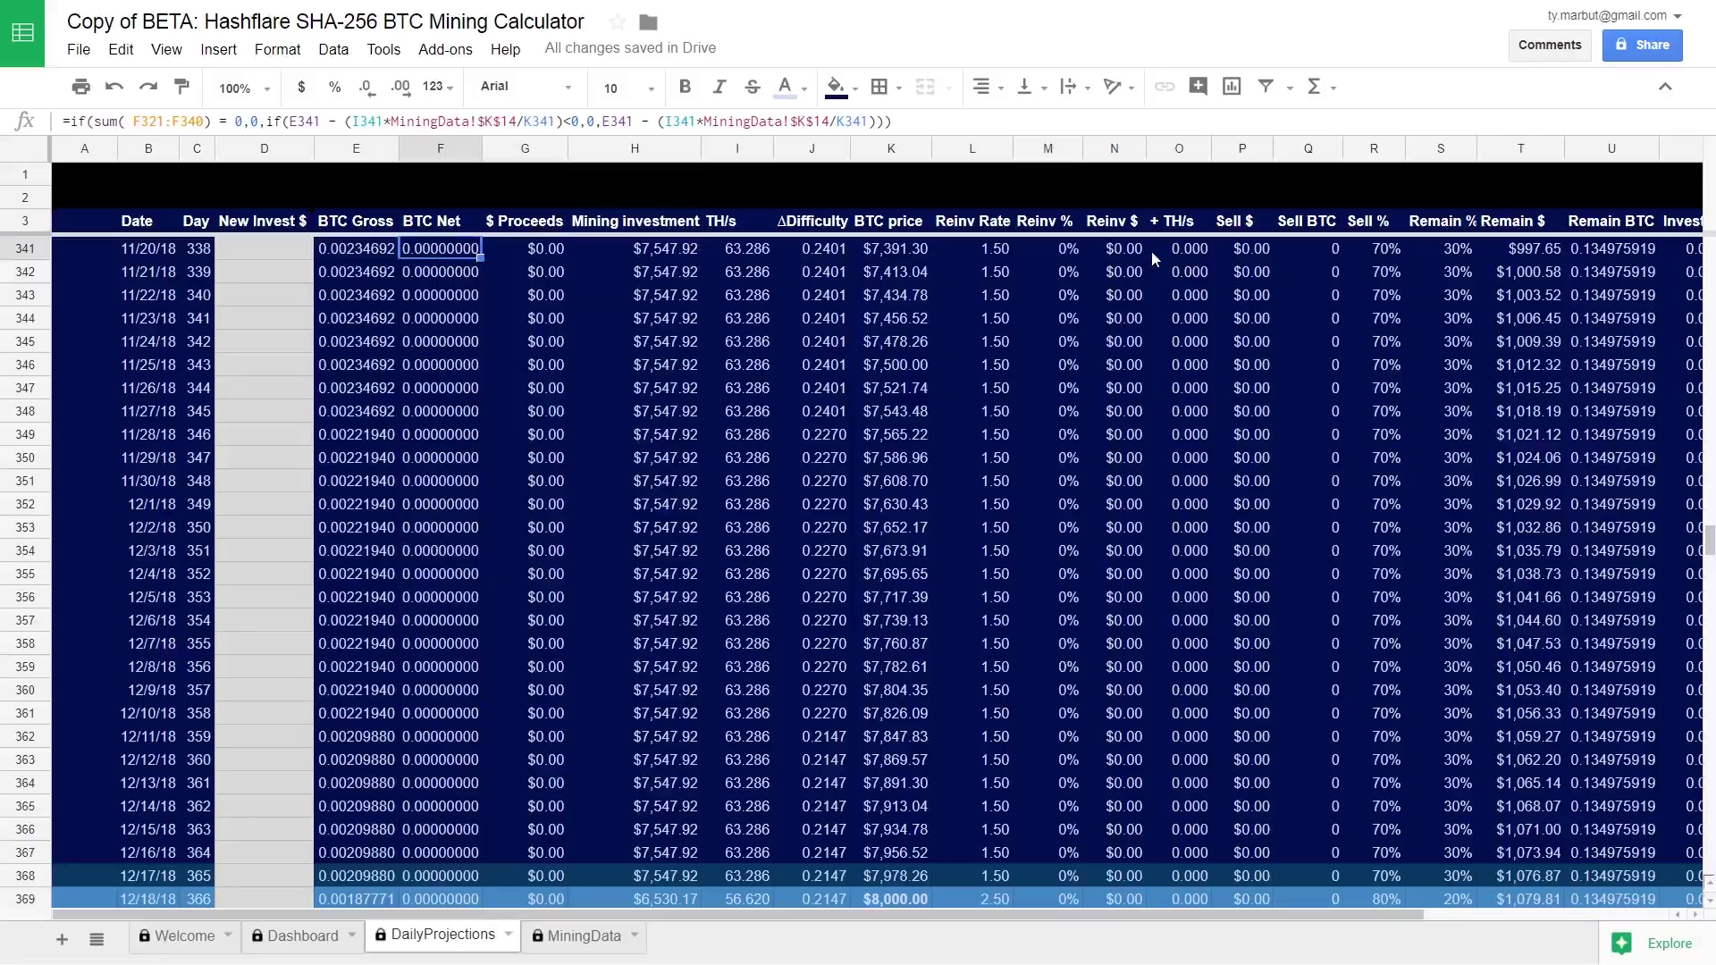
Go across the day 338 row to the Net Income TD formula in column X.
{"action": "left_click", "coordinate": [1473, 254]}
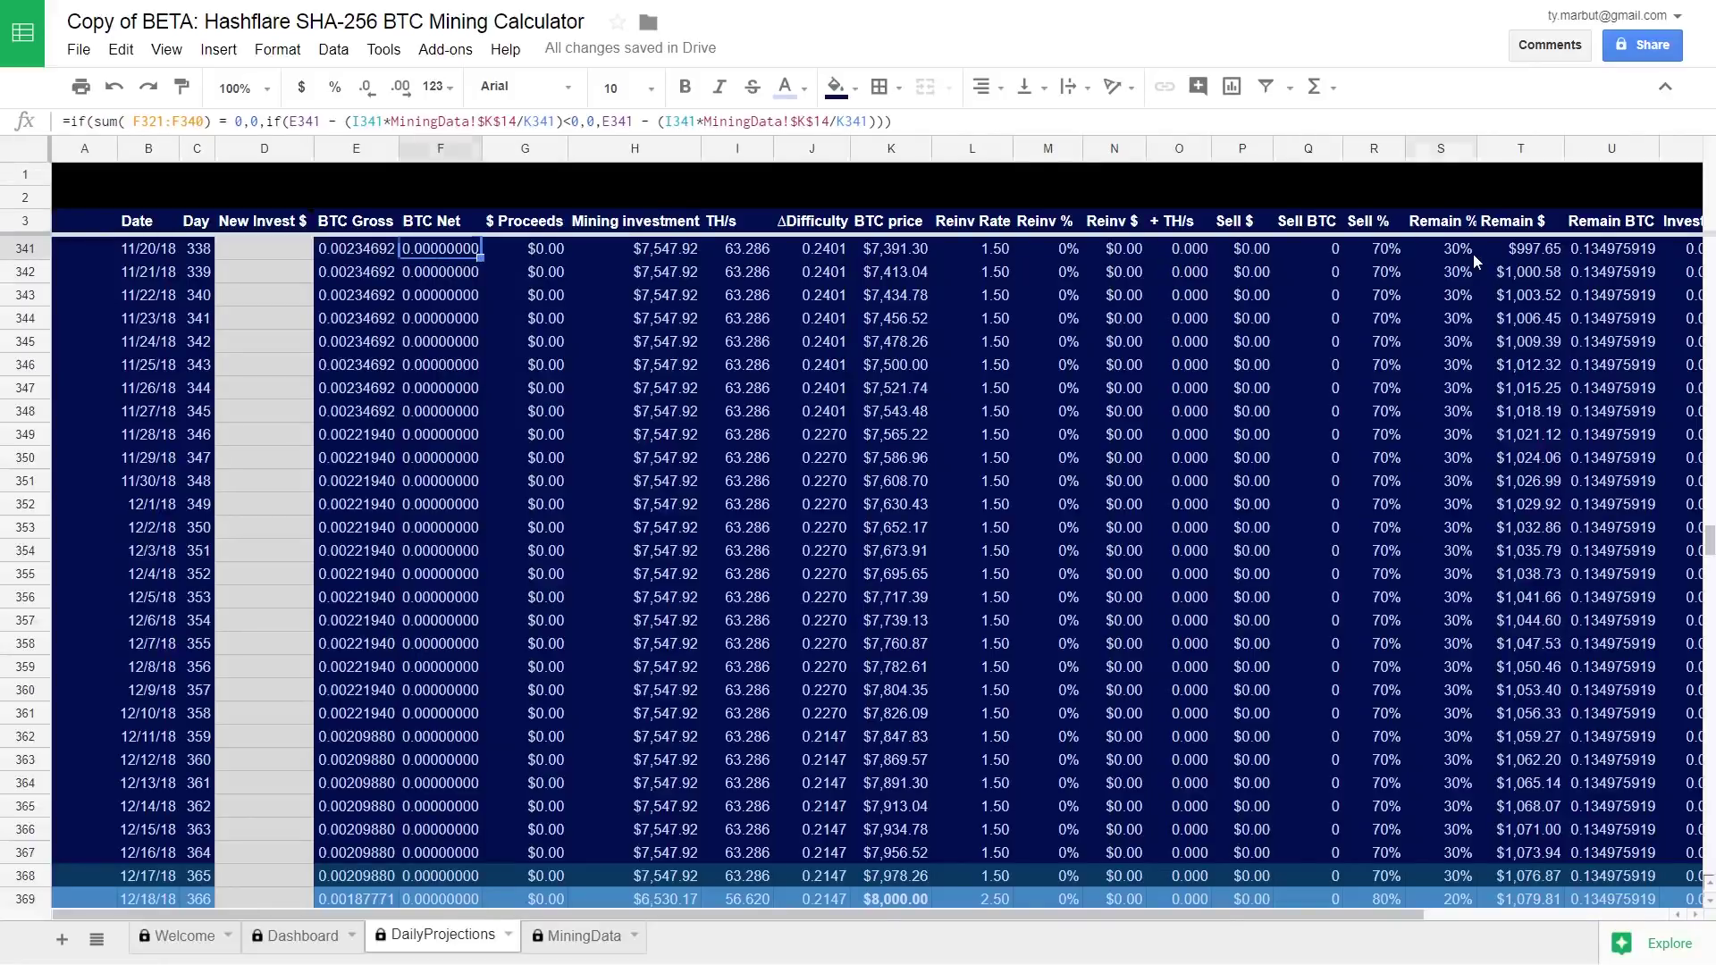
{"action": "key", "text": "Right"}
{"action": "key", "text": "Right"}
{"action": "key", "text": "Right"}
{"action": "key", "text": "Right"}
{"action": "key", "text": "Right"}
{"action": "key", "text": "Right"}
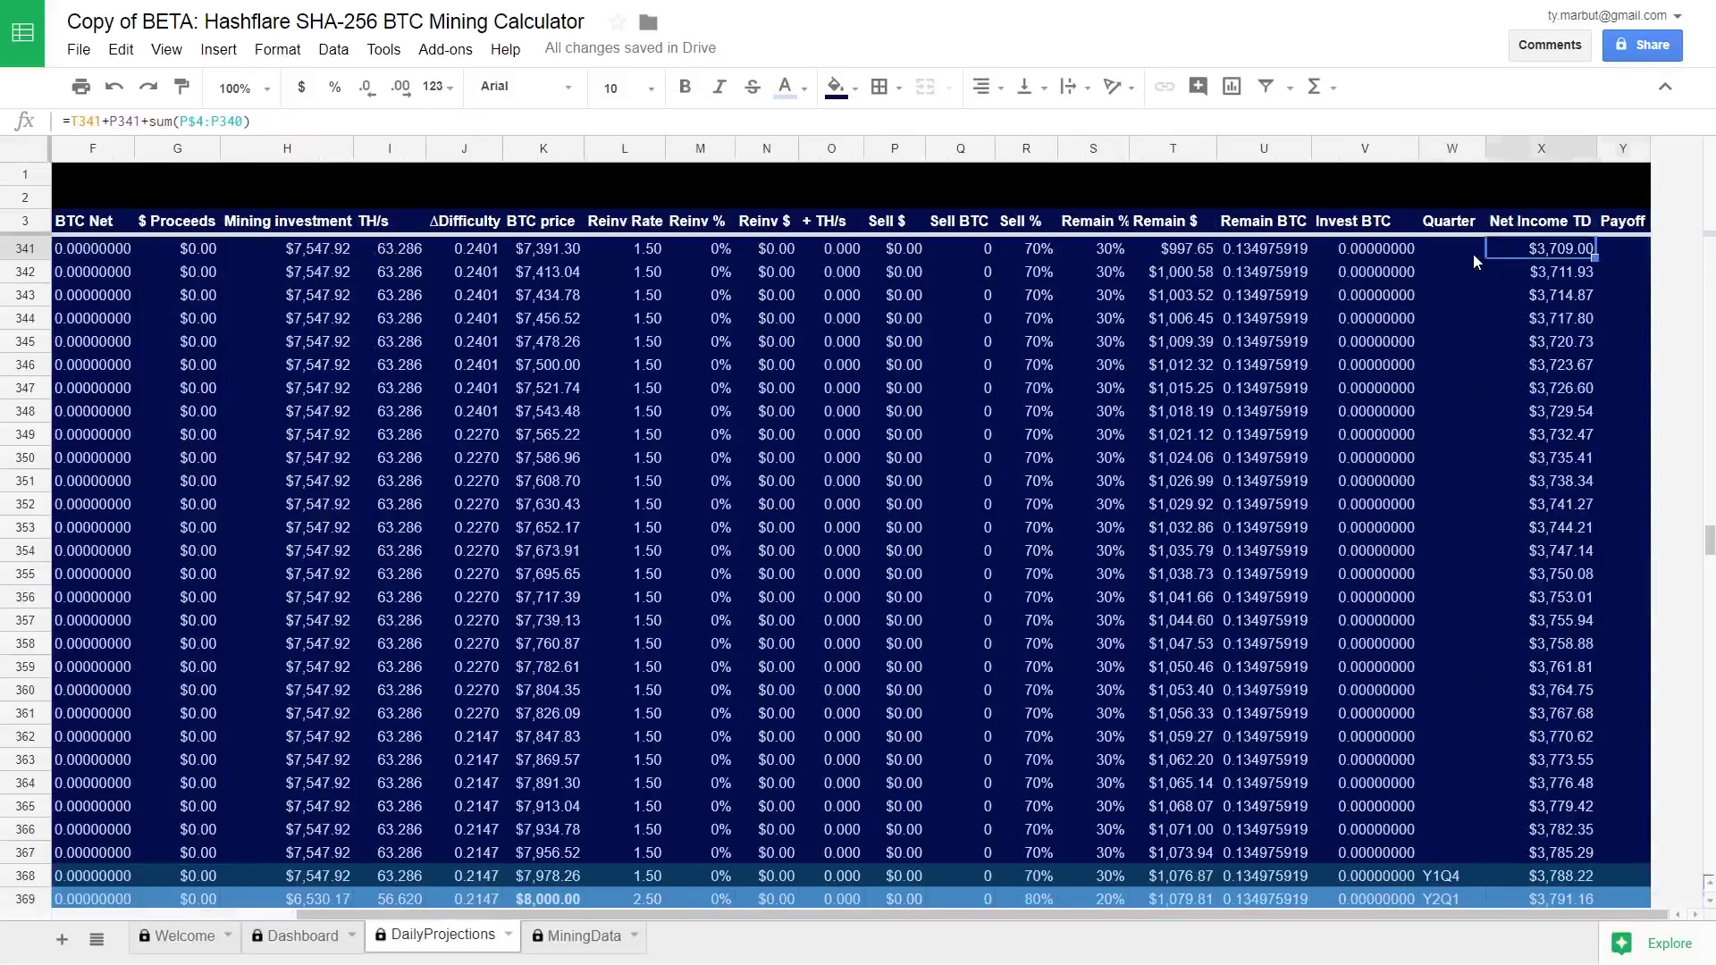
Check the Payoff column from its start to its end and inspect the payoff formula in row 10.
{"action": "key", "text": "ctrl+Up"}
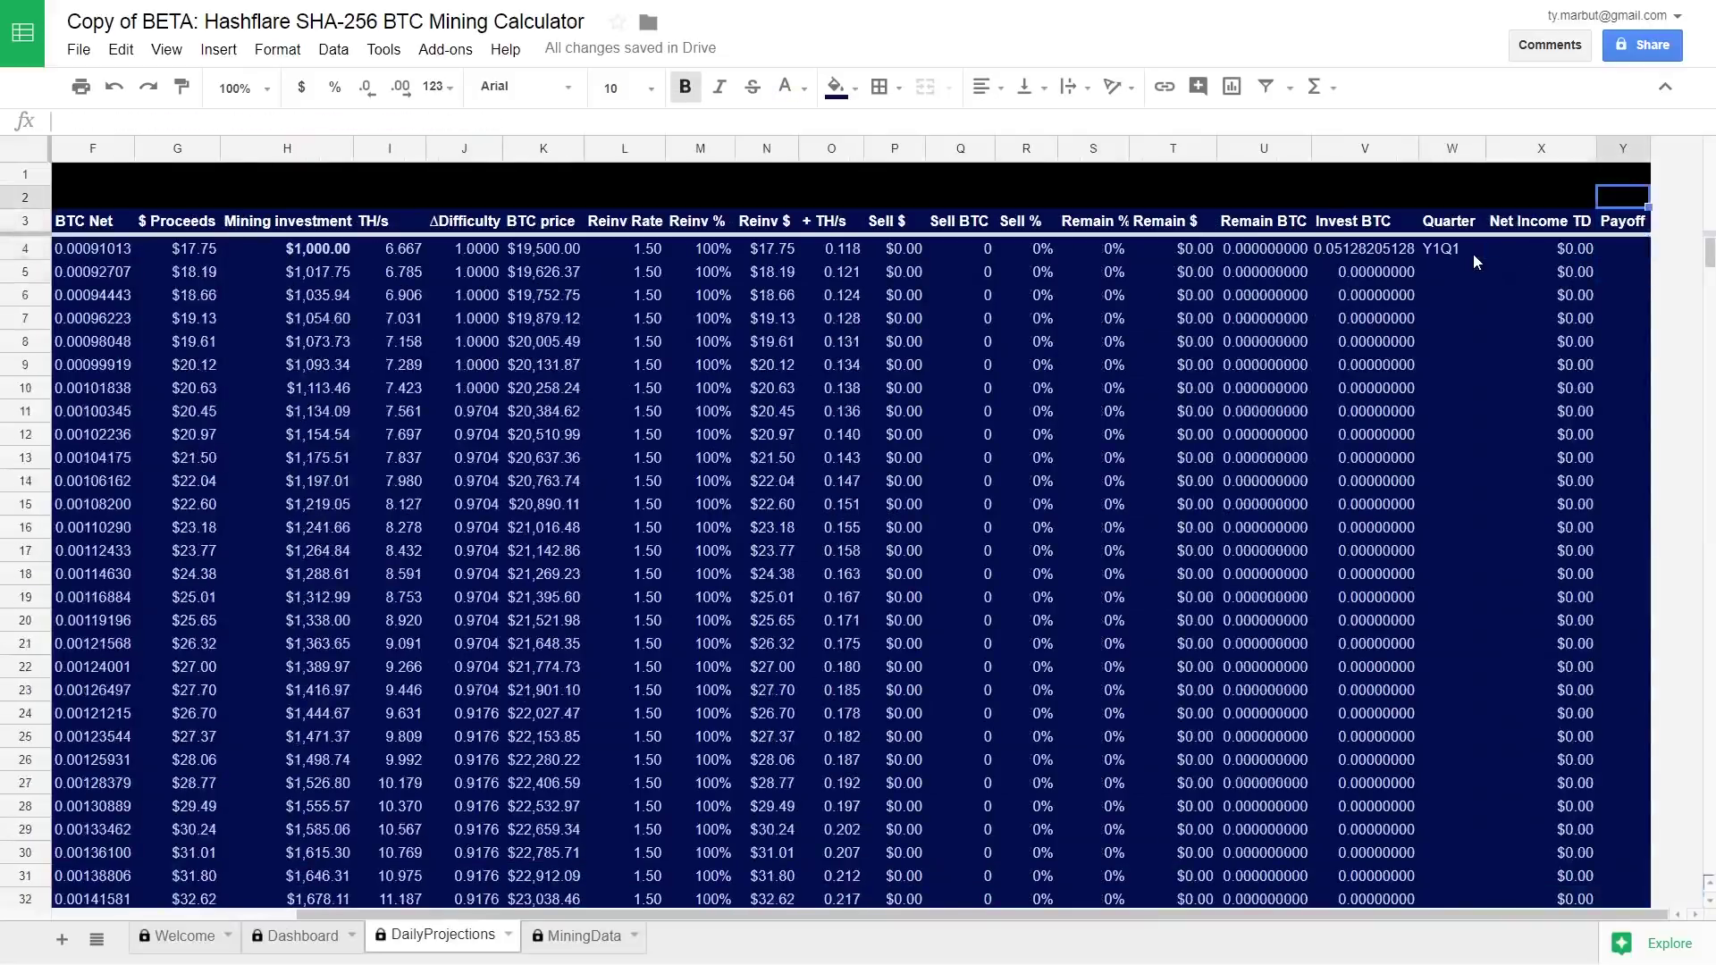
{"action": "key", "text": "ctrl+Down"}
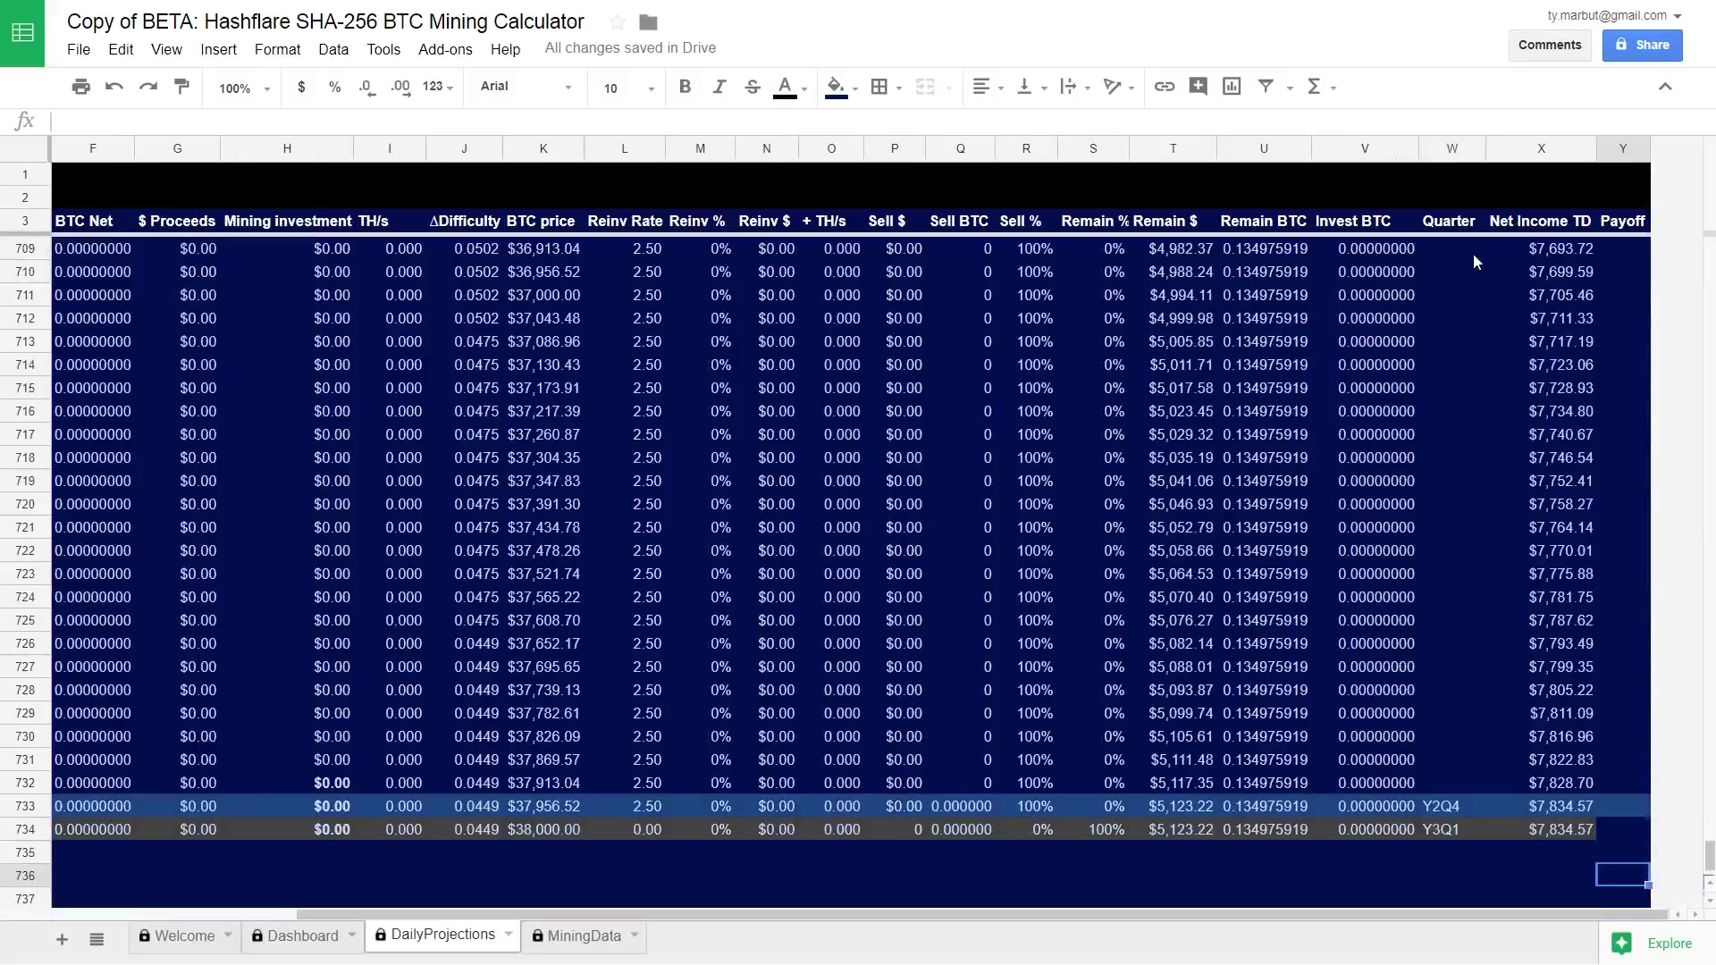
{"action": "key", "text": "ctrl+Up"}
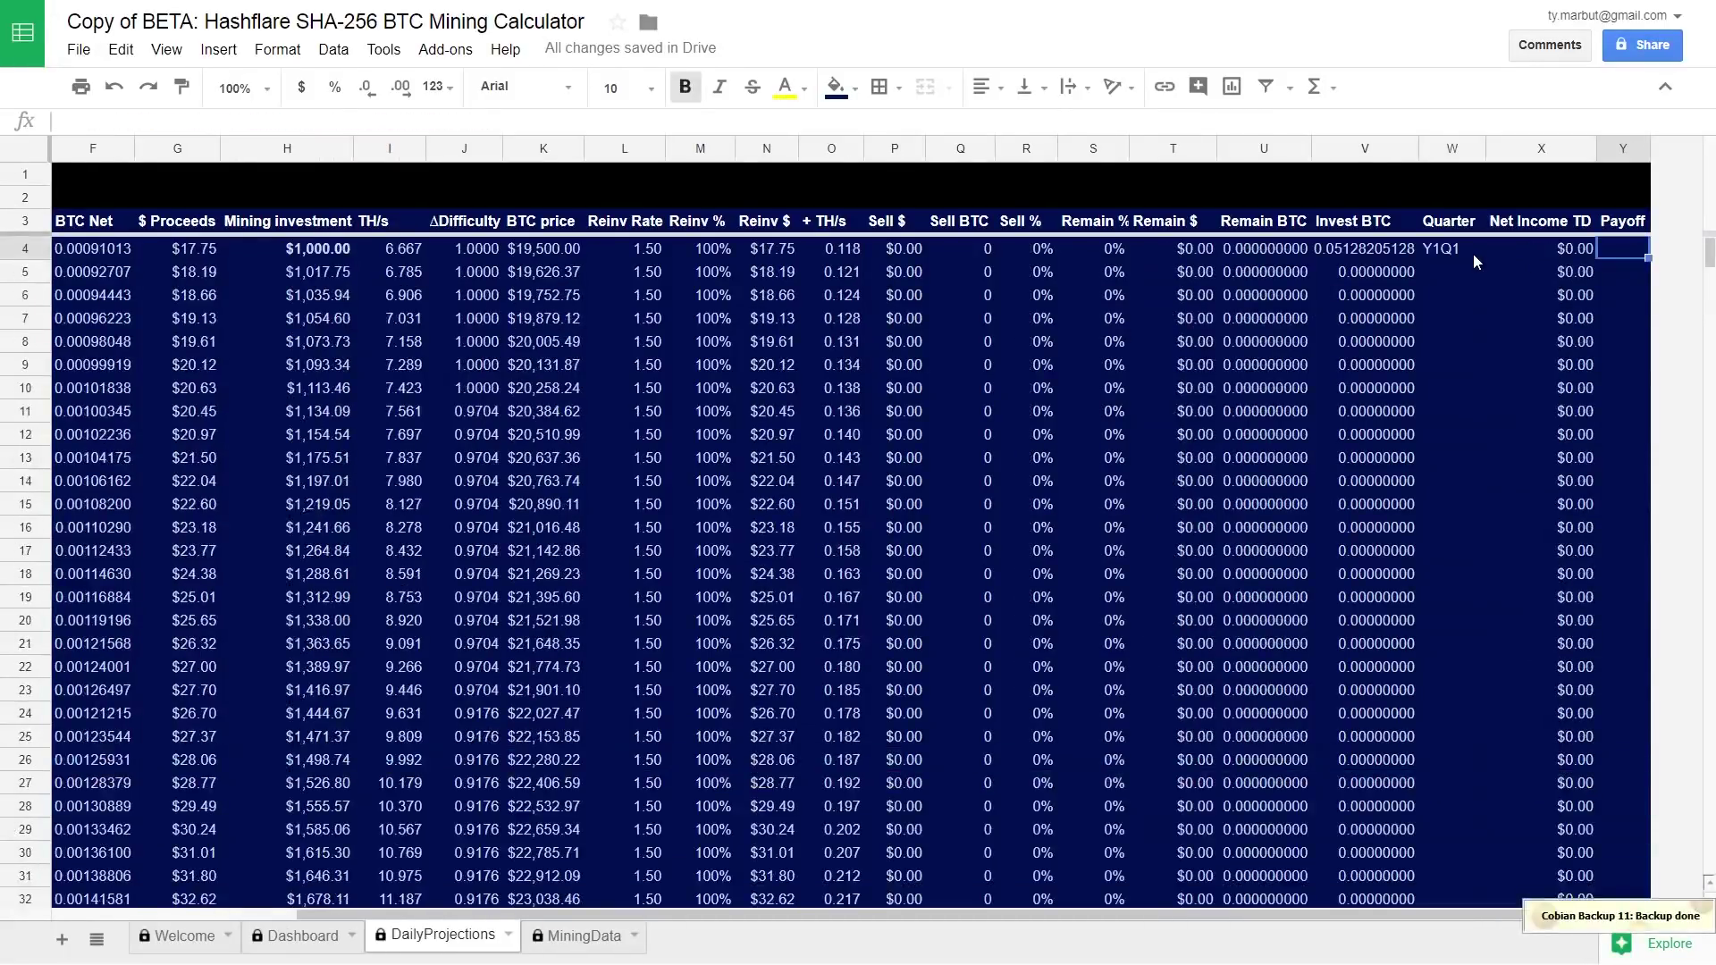
{"action": "key", "text": "Down"}
{"action": "key", "text": "Down"}
{"action": "key", "text": "Up"}
{"action": "key", "text": "Up"}
{"action": "key", "text": "Up"}
{"action": "key", "text": "Up"}
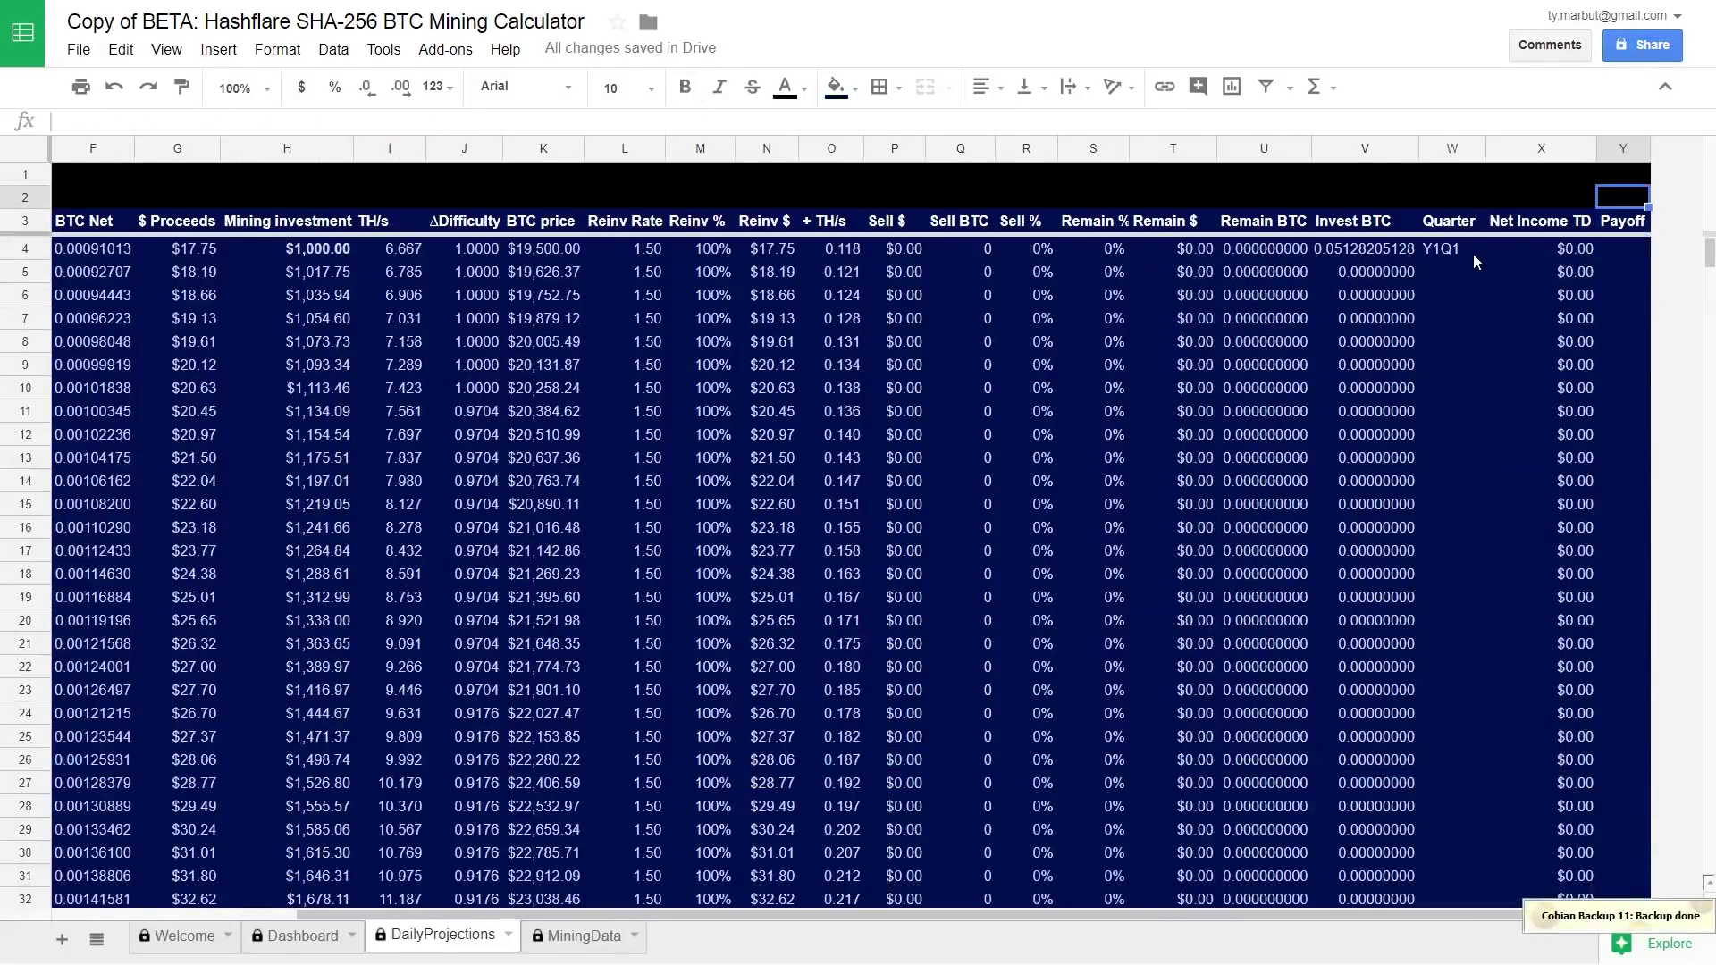
{"action": "left_click", "coordinate": [1635, 392]}
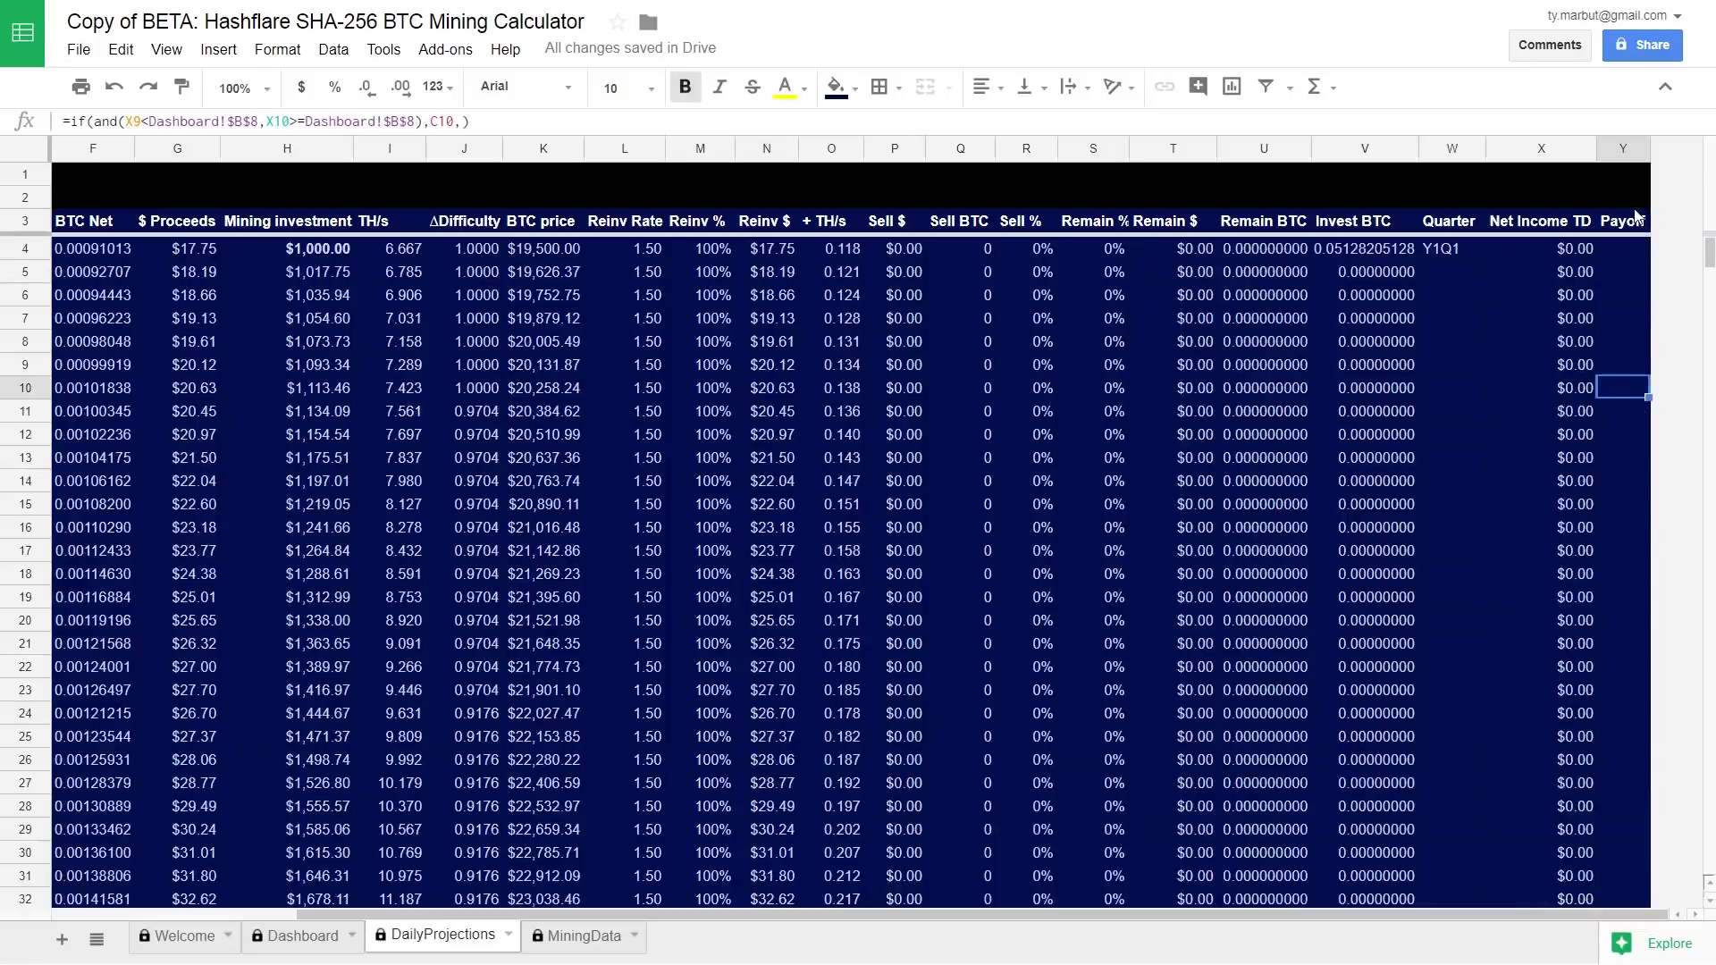
Go through the Quarter markers from Y1Q1 to the end of Y2Q1, and inspect the Net Income TD formula in row 433.
{"action": "left_click", "coordinate": [1455, 254]}
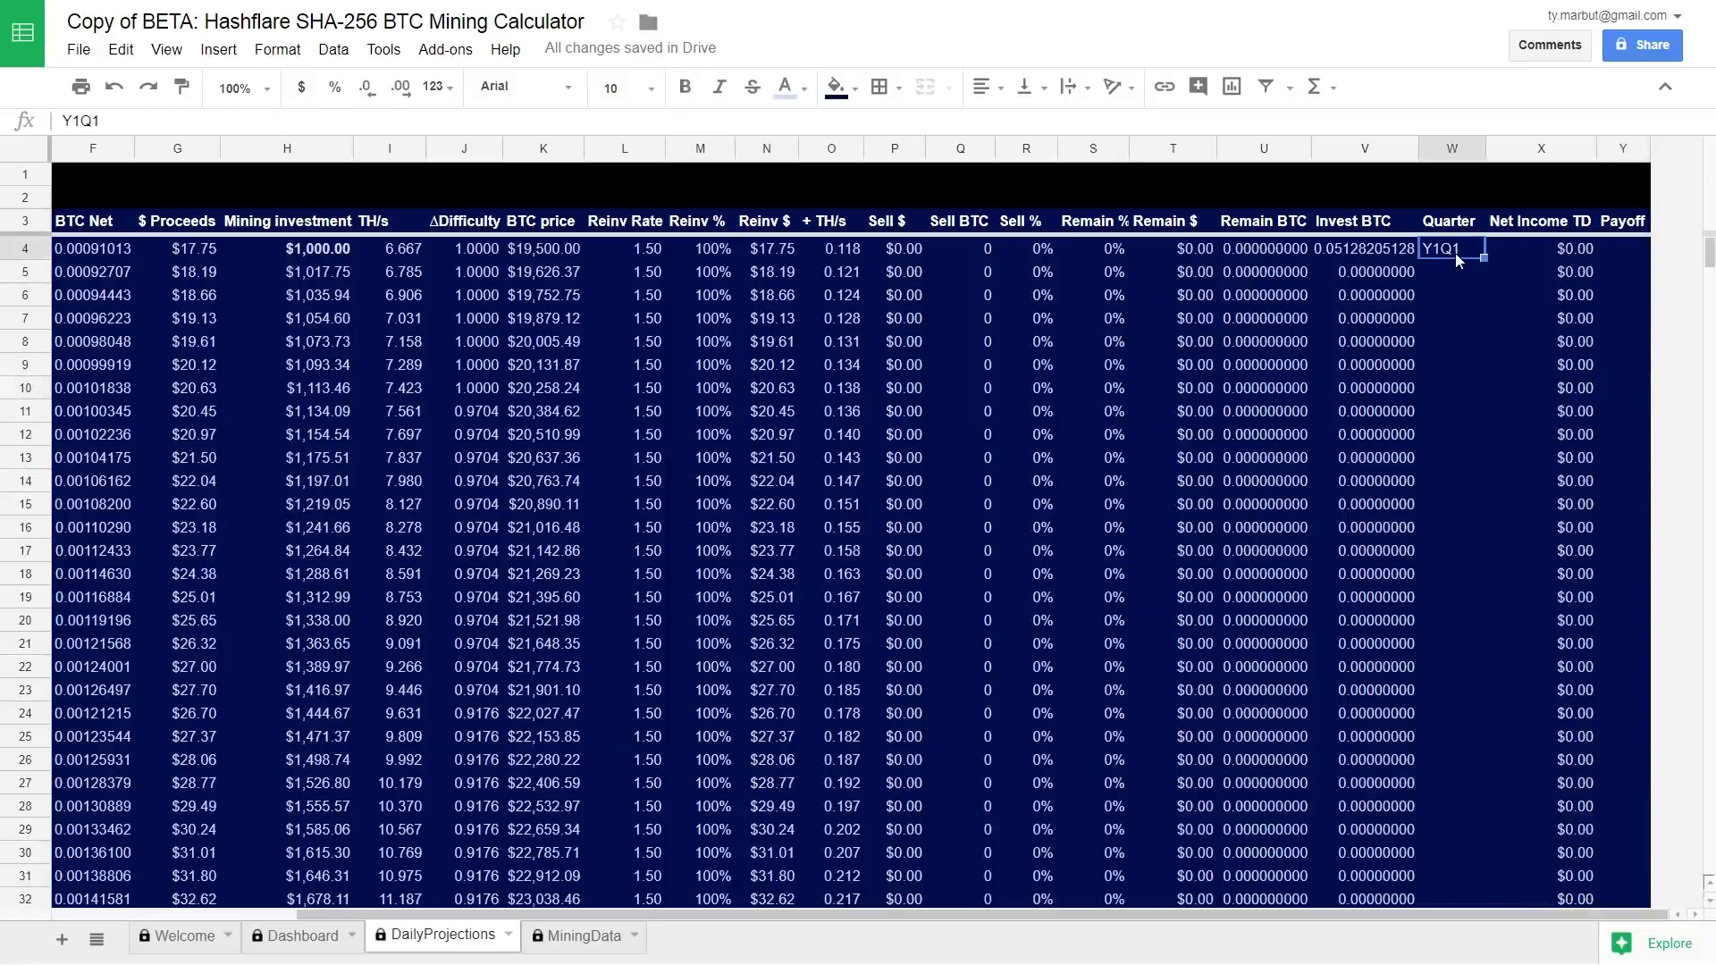
{"action": "key", "text": "Up"}
{"action": "key", "text": "Down"}
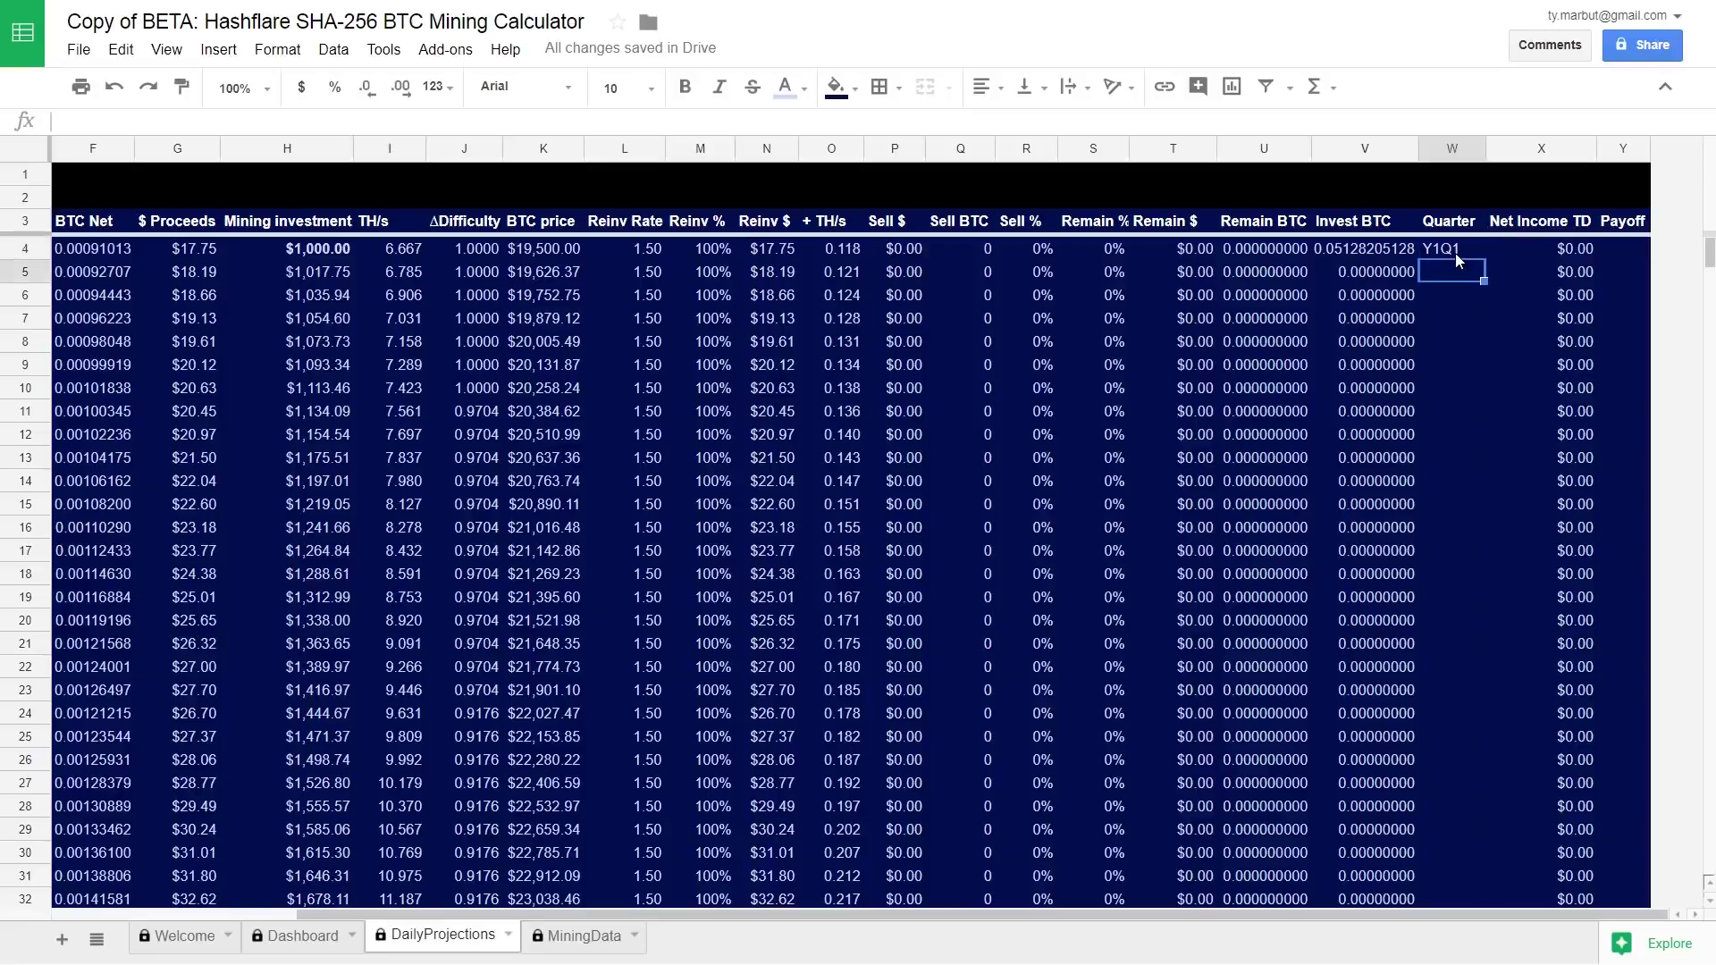
{"action": "key", "text": "ctrl+Down"}
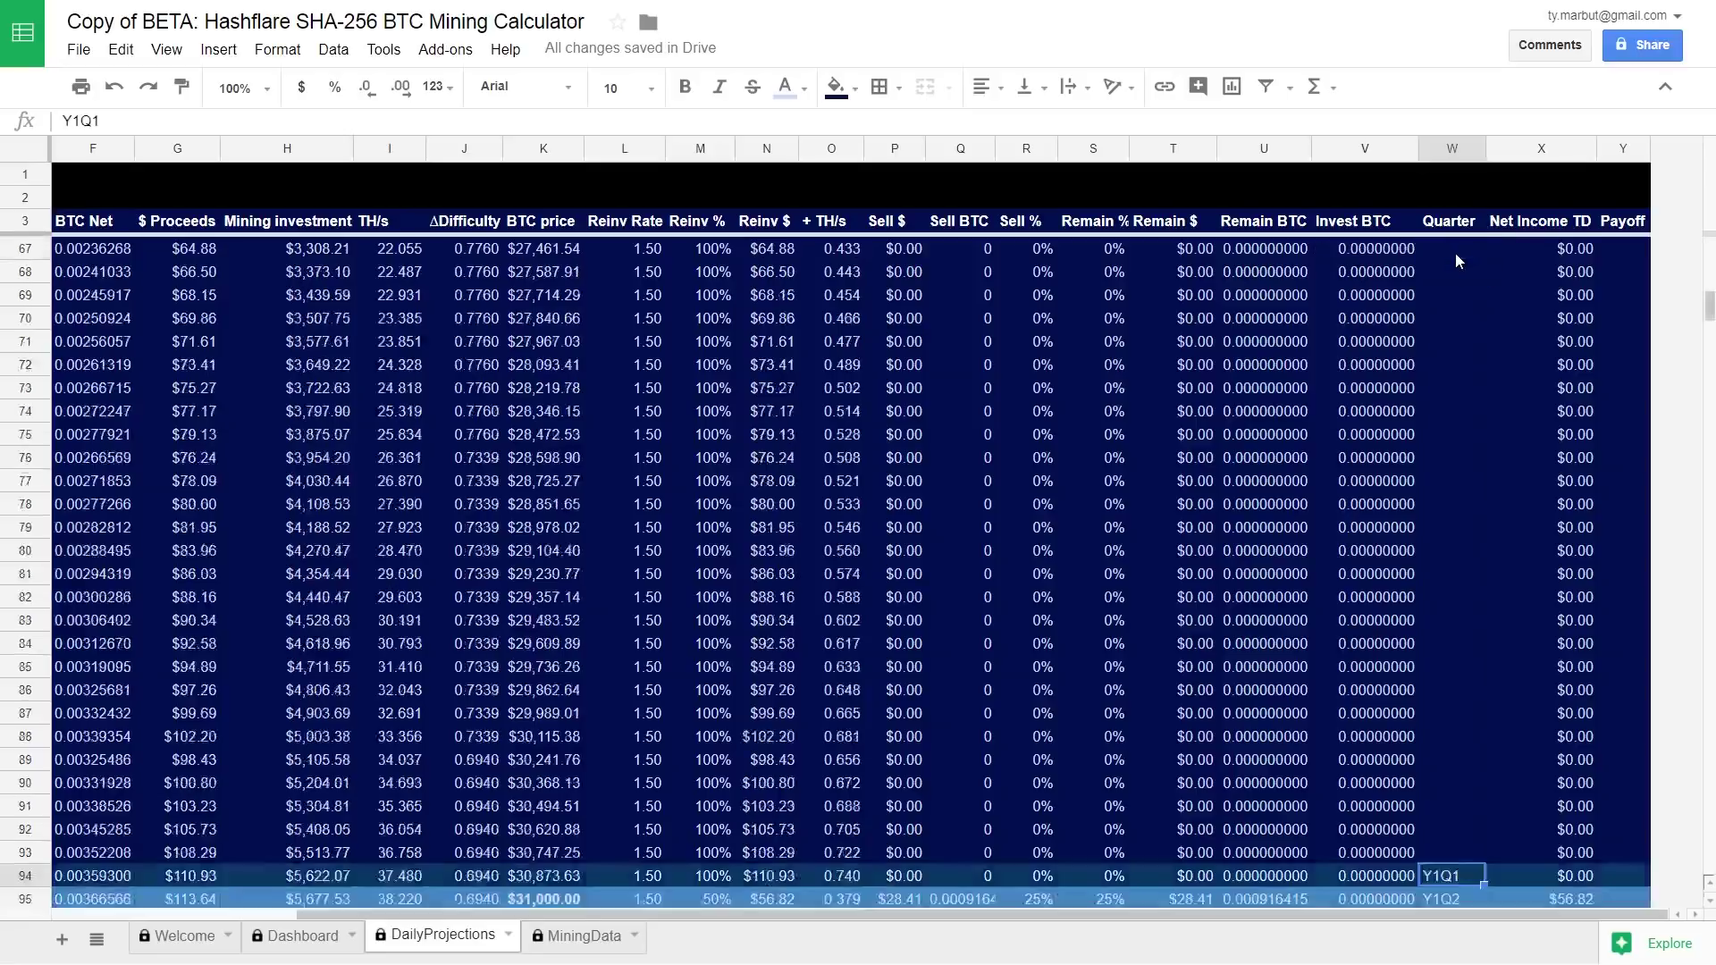
{"action": "key", "text": "ctrl+Down"}
{"action": "key", "text": "ctrl+Down"}
{"action": "key", "text": "ctrl+Down"}
{"action": "key", "text": "ctrl+Down"}
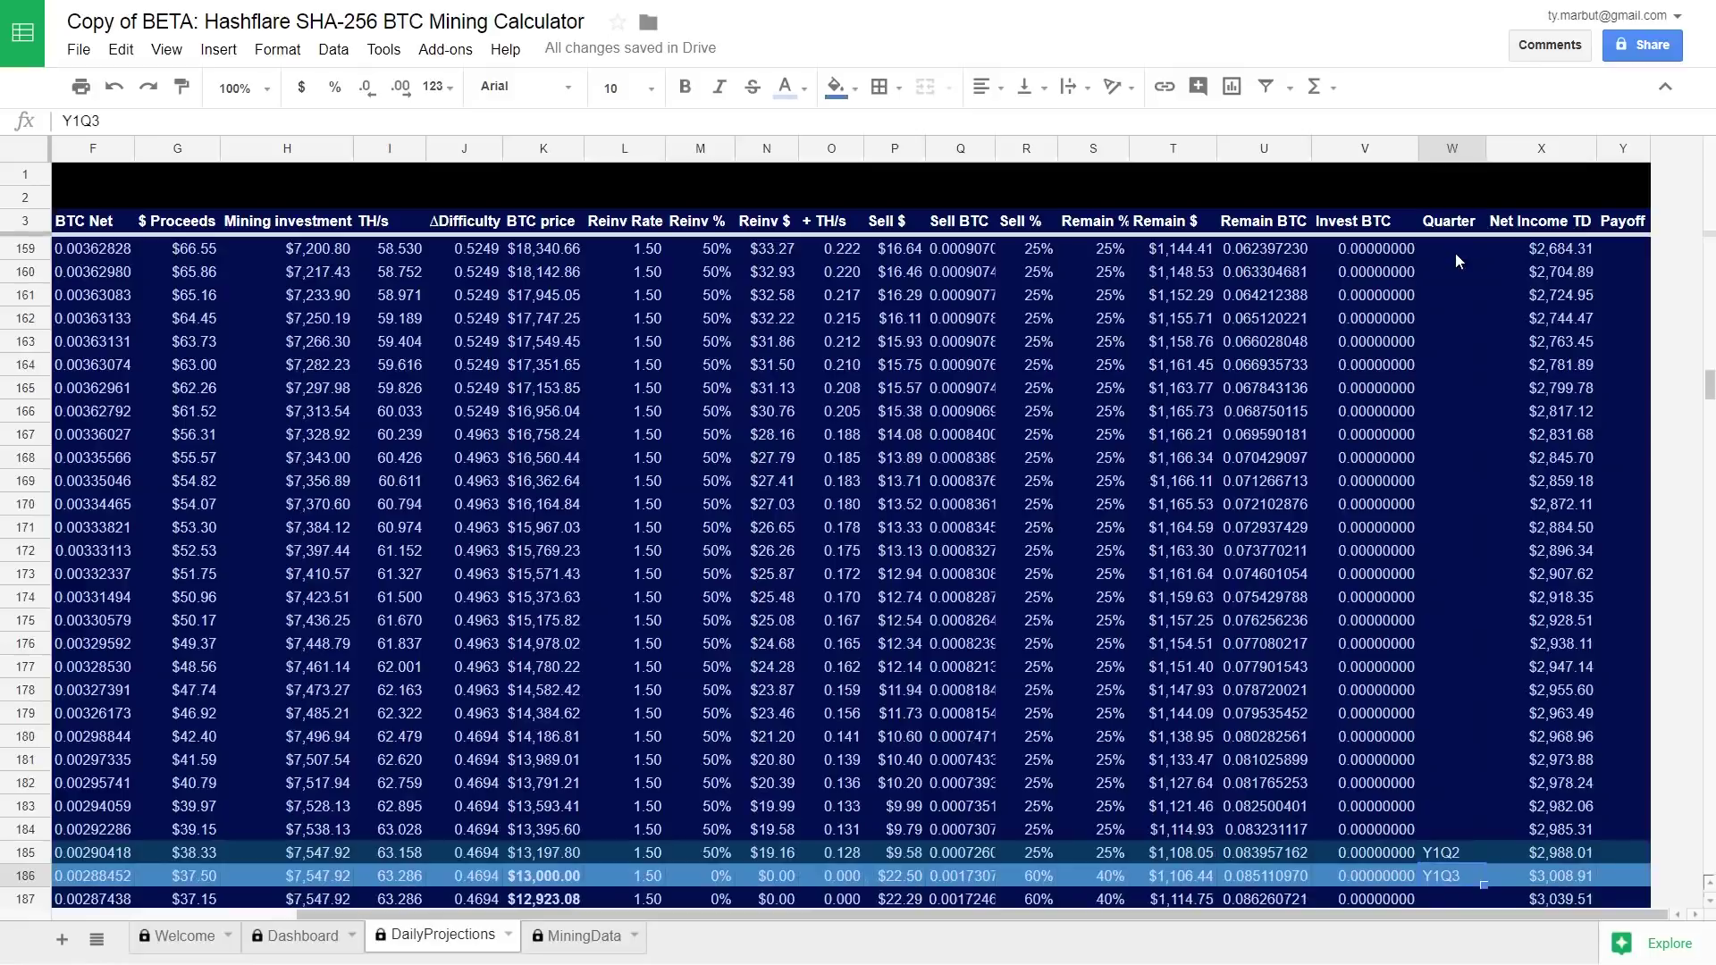
{"action": "key", "text": "ctrl+Down"}
{"action": "key", "text": "ctrl+Down"}
{"action": "key", "text": "ctrl+Down"}
{"action": "key", "text": "ctrl+Down"}
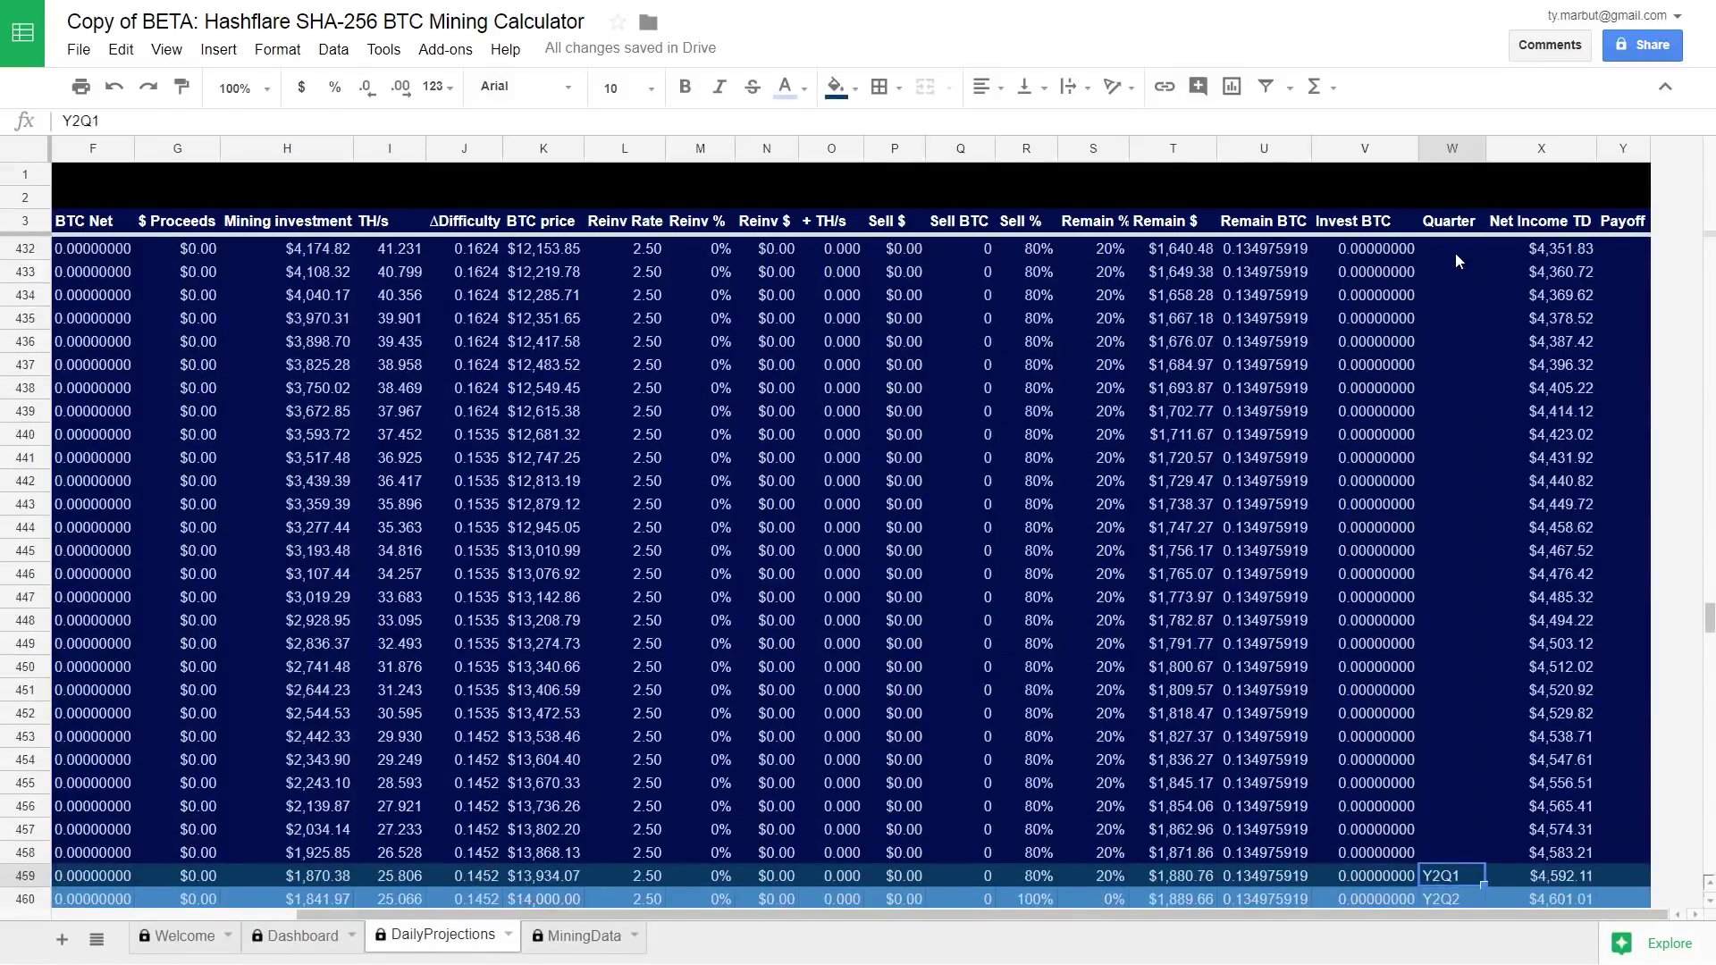
{"action": "left_click", "coordinate": [1548, 282]}
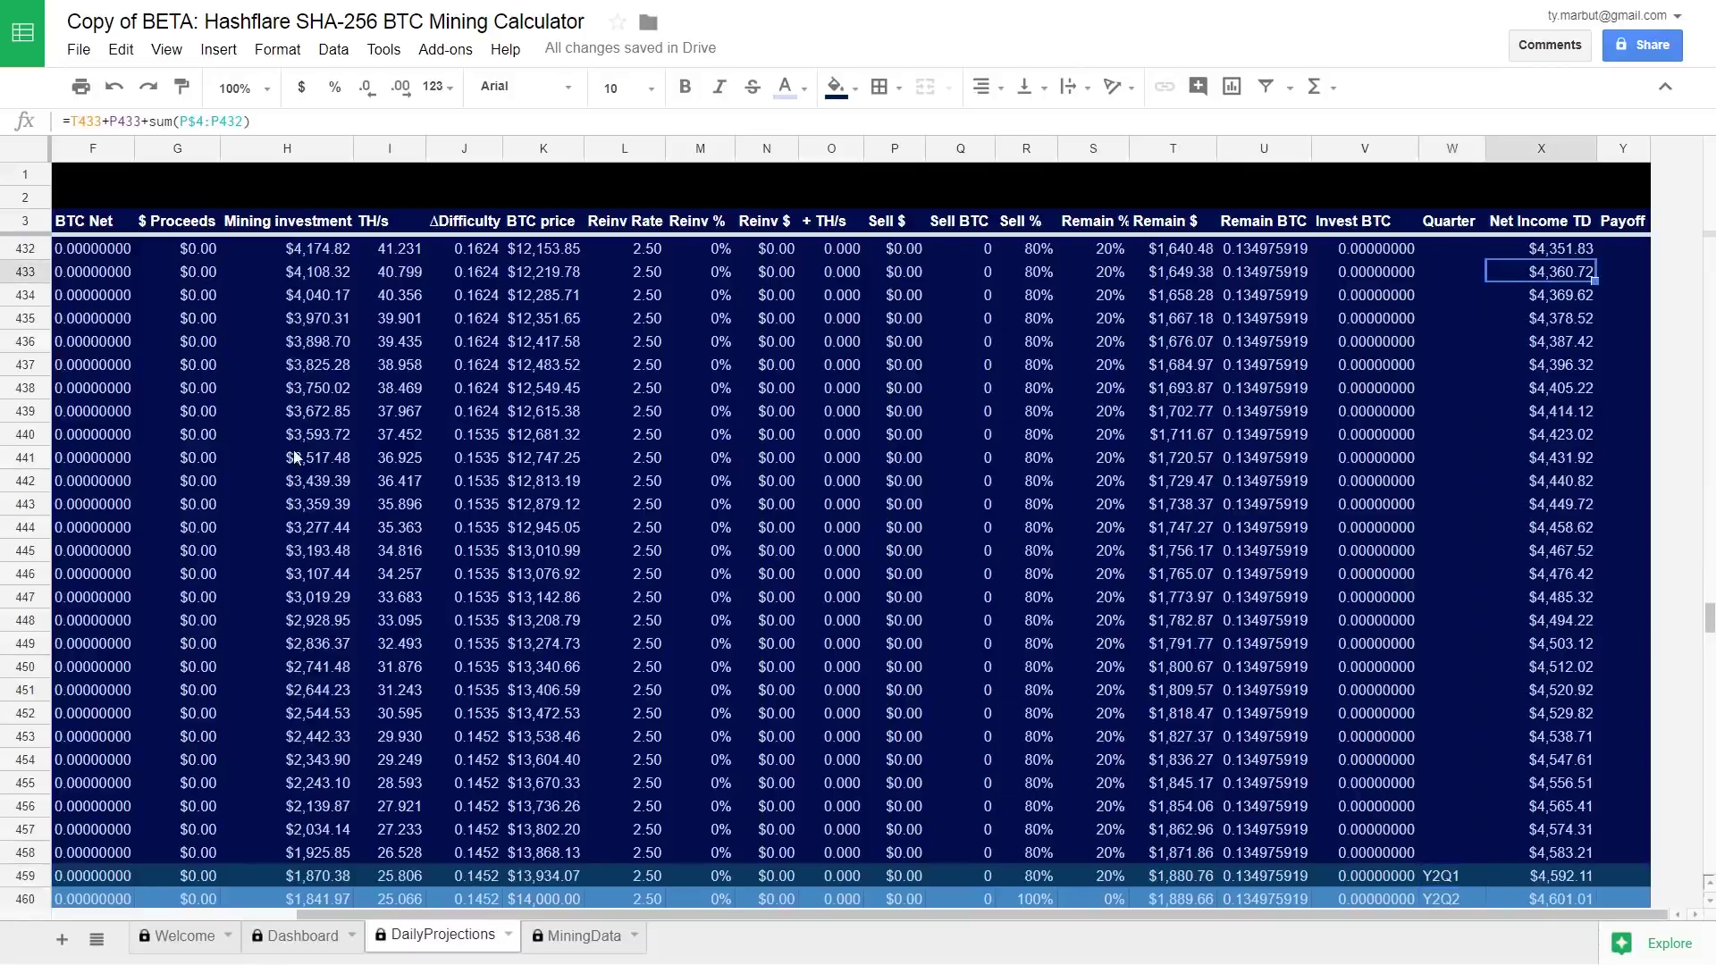
Set the annual difficulty increase on the Dashboard sheet to 1.
{"action": "left_click", "coordinate": [302, 938]}
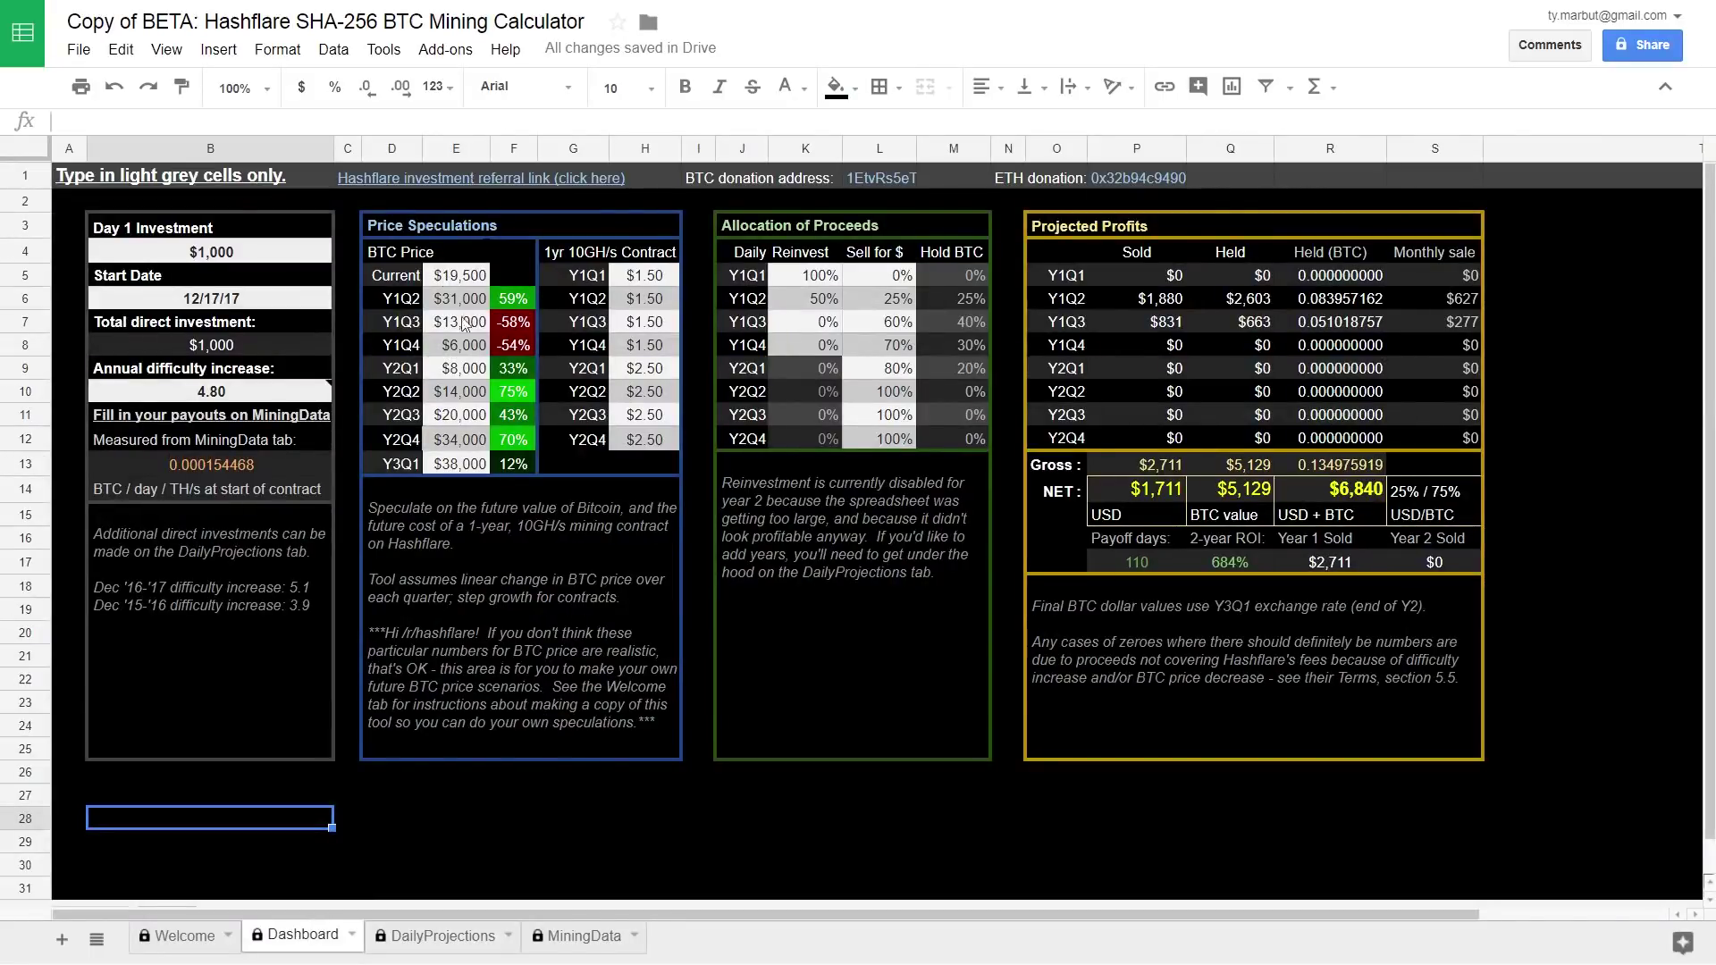
{"action": "left_click", "coordinate": [222, 391]}
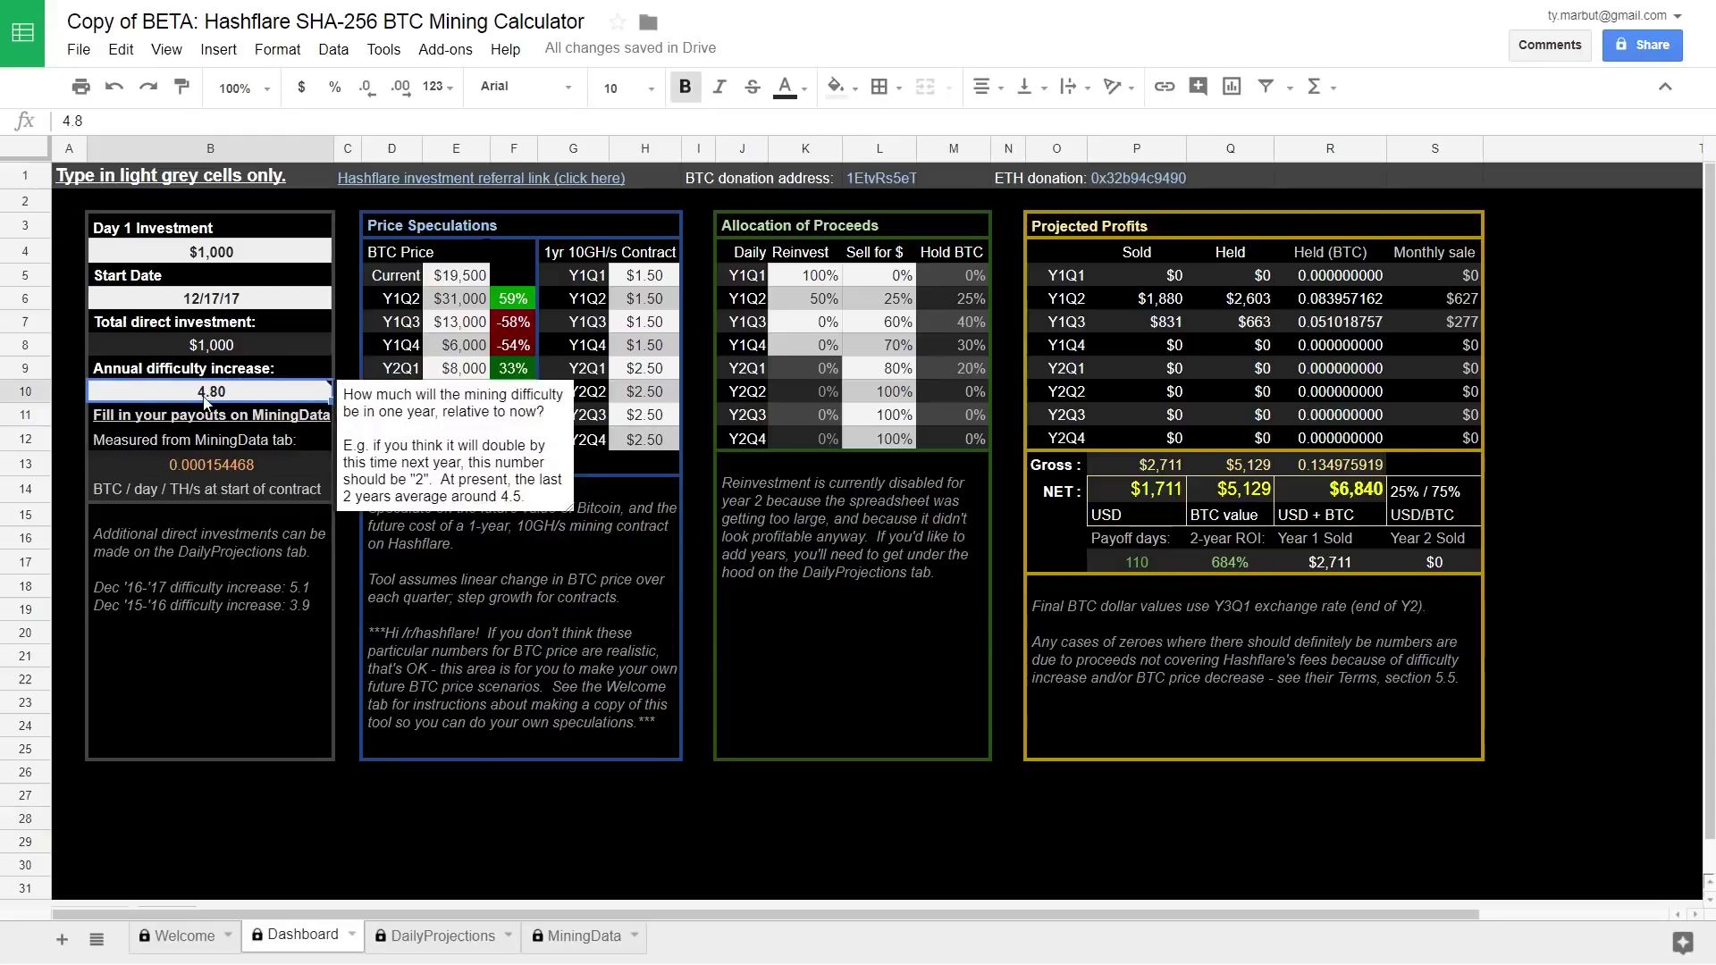
{"action": "type", "text": "1"}
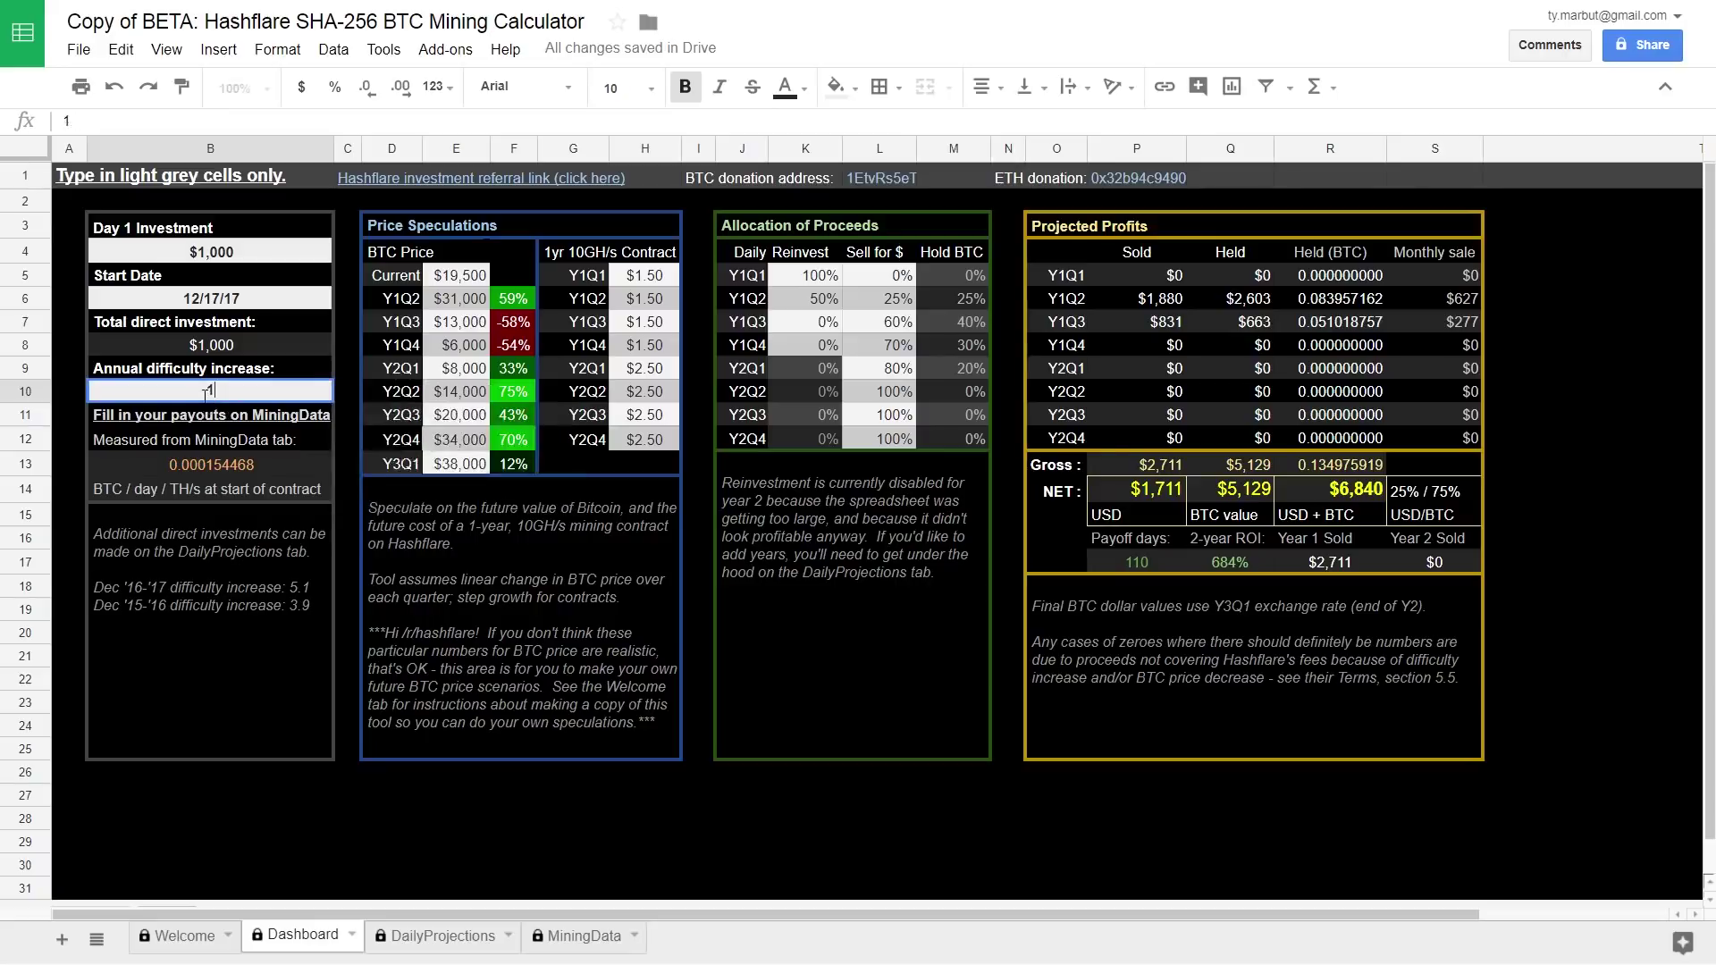
{"action": "key", "text": "Return"}
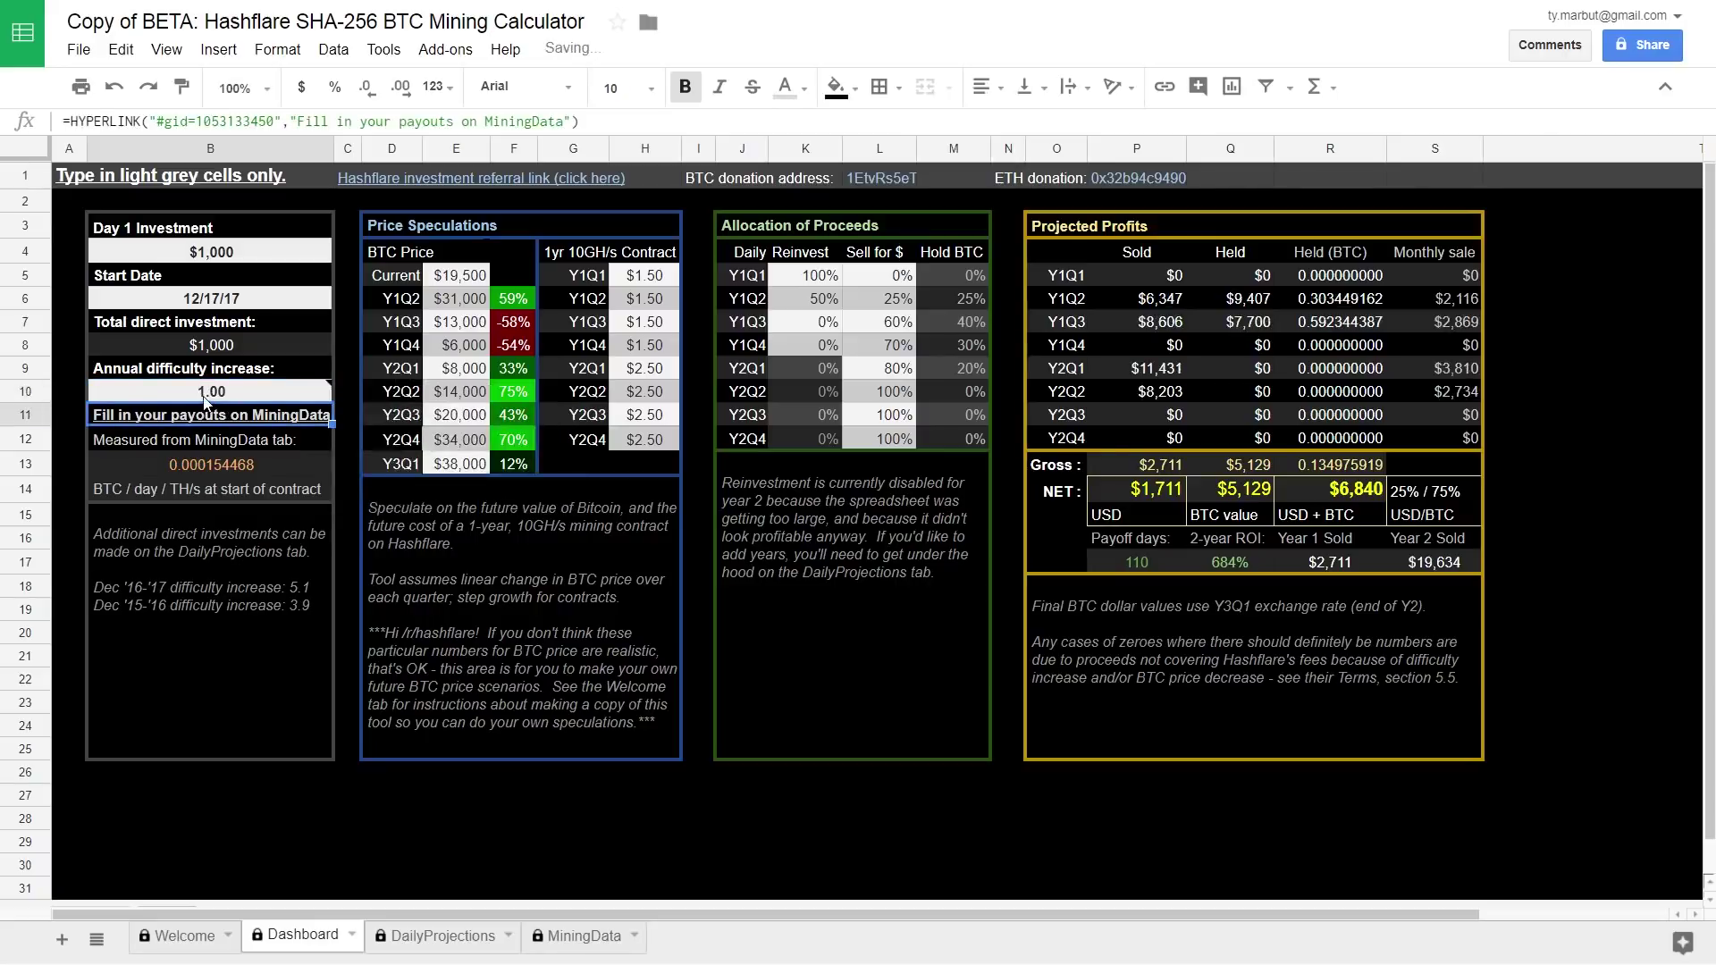
{"action": "left_click", "coordinate": [204, 395]}
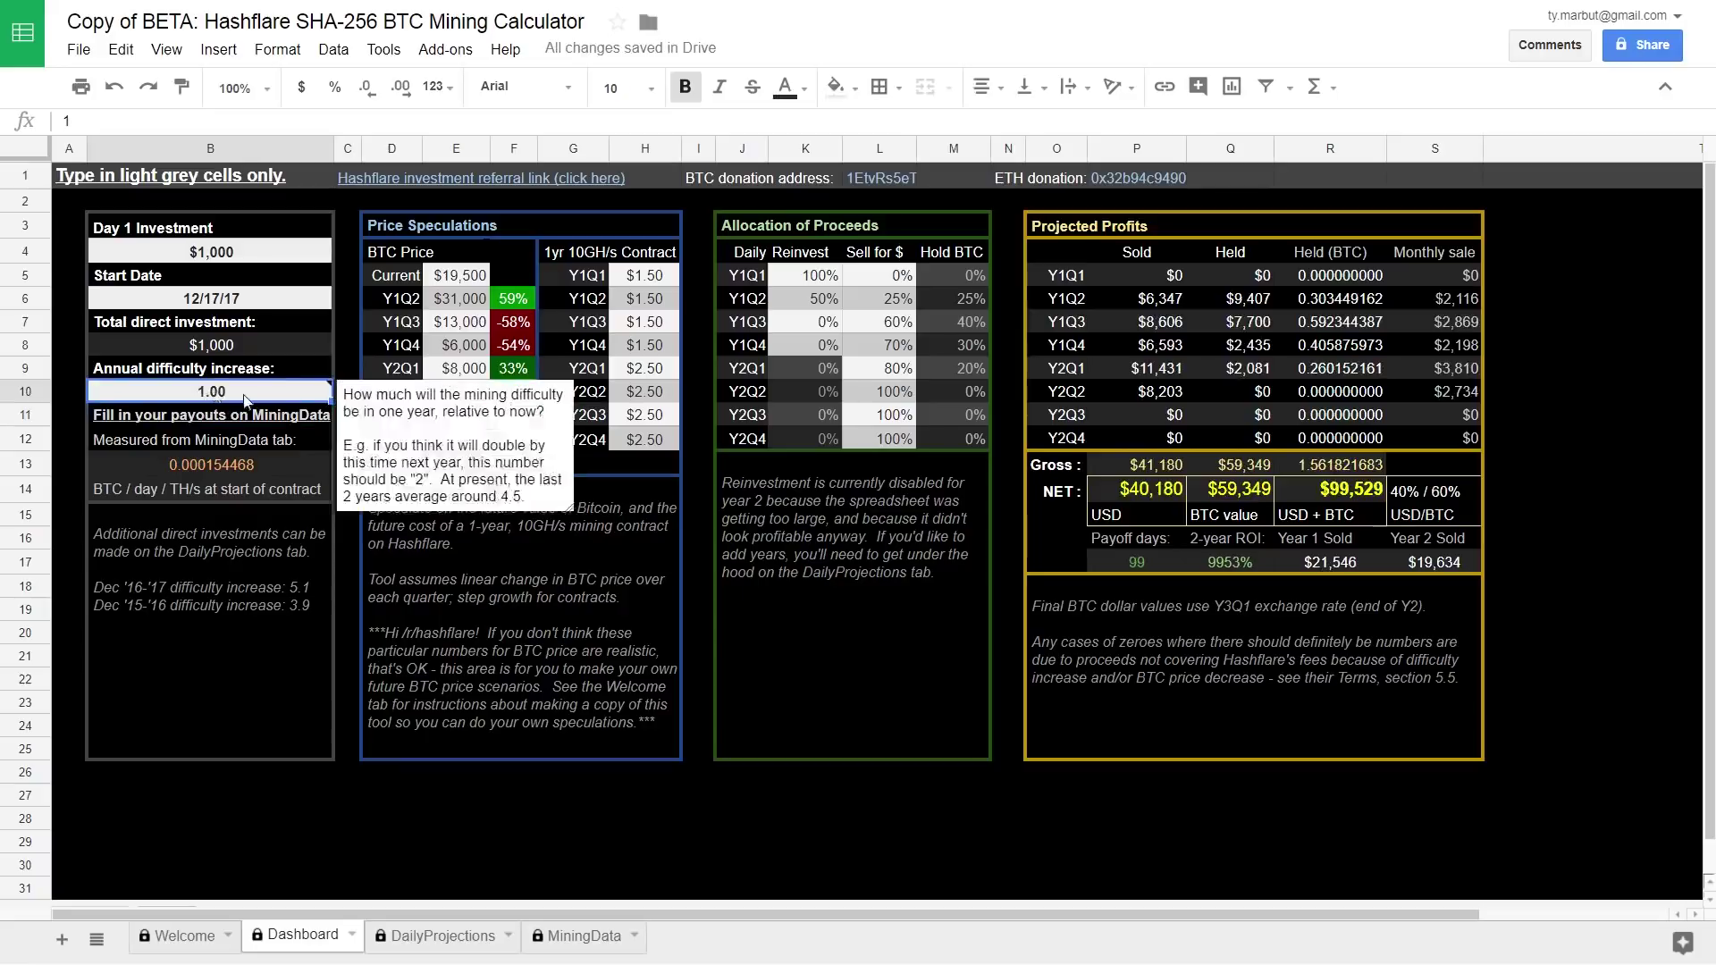
Copy the current BTC price of $19,500 onto the Y1Q2 through Y3Q1 prices in E6:E13 using Paste special.
{"action": "left_click", "coordinate": [463, 281]}
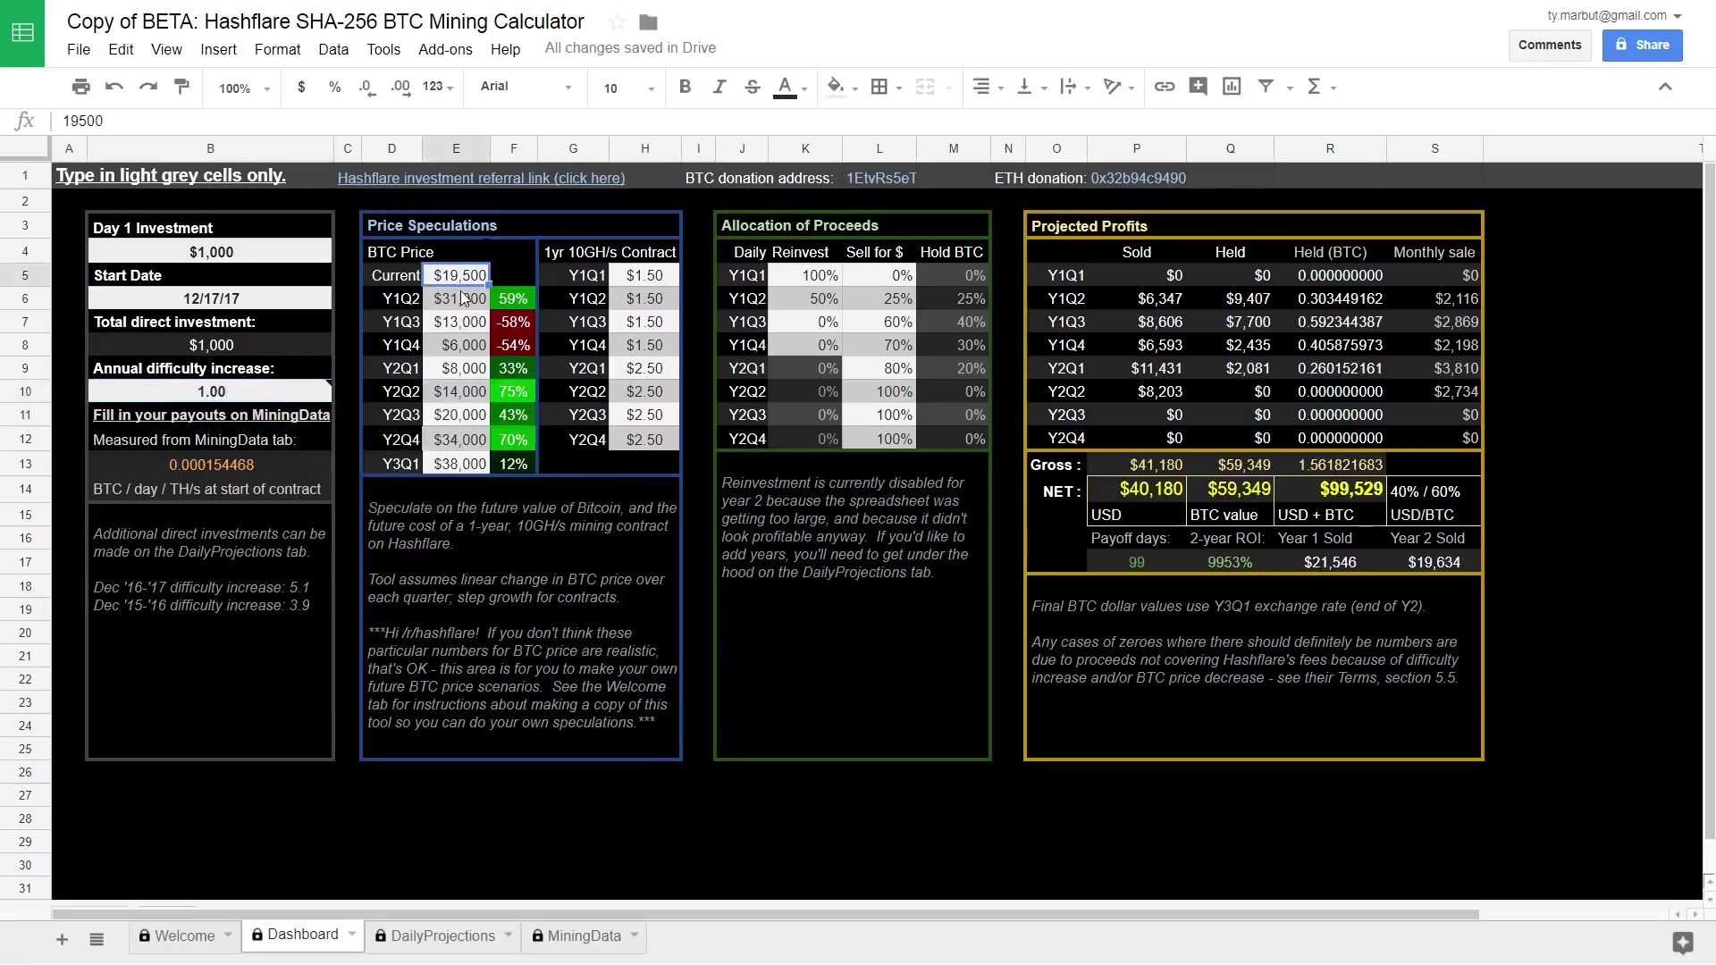
{"action": "left_click", "coordinate": [461, 295]}
{"action": "key", "text": "shift+Down"}
{"action": "key", "text": "shift+Down"}
{"action": "key", "text": "shift+Down"}
{"action": "key", "text": "shift+Down"}
{"action": "key", "text": "shift+Down"}
{"action": "key", "text": "shift+Down"}
{"action": "key", "text": "shift+Down"}
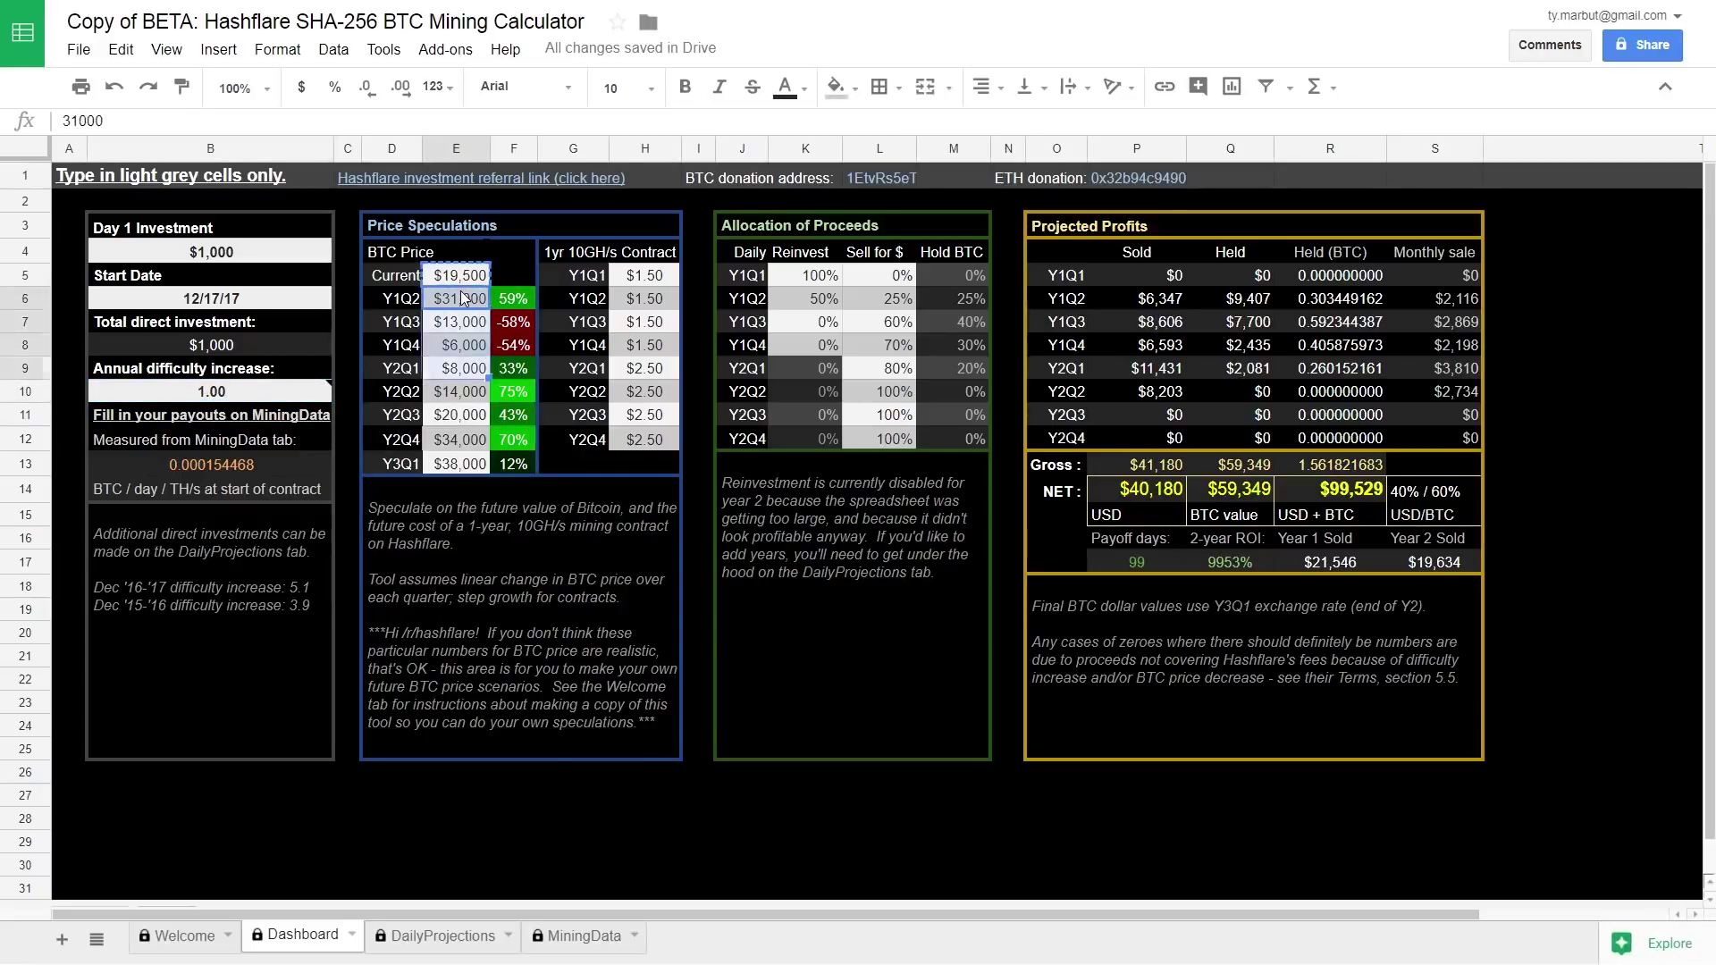
{"action": "right_click", "coordinate": [462, 330]}
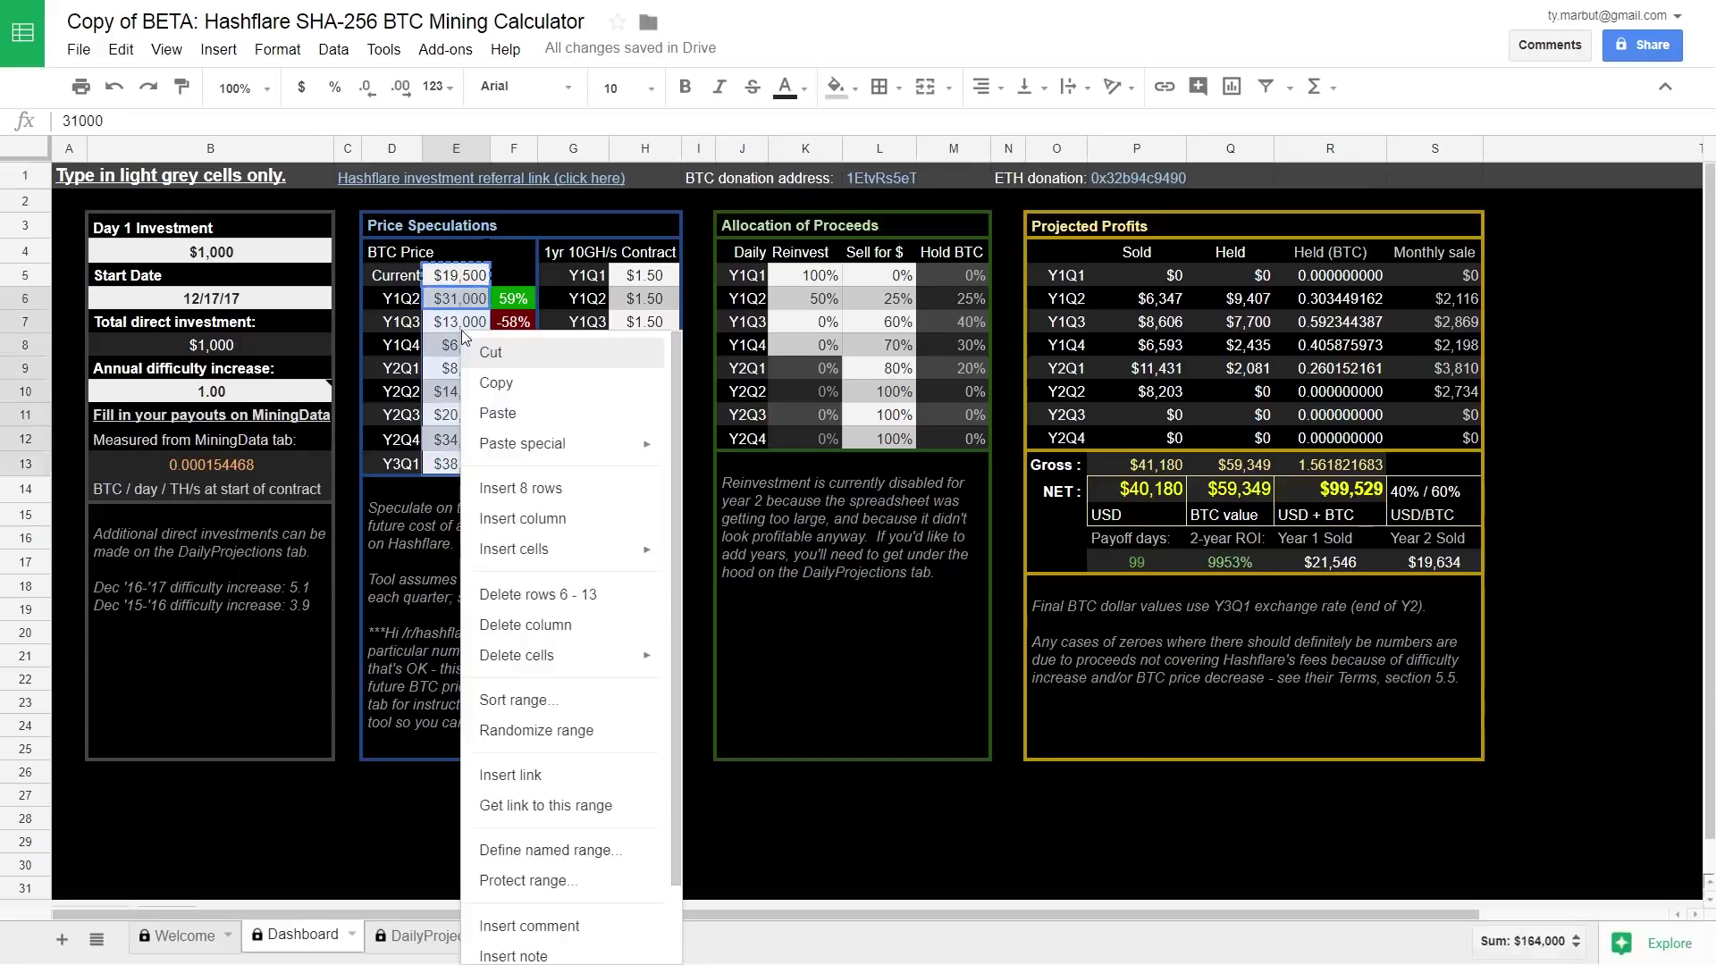
{"action": "mouse_move", "coordinate": [582, 445]}
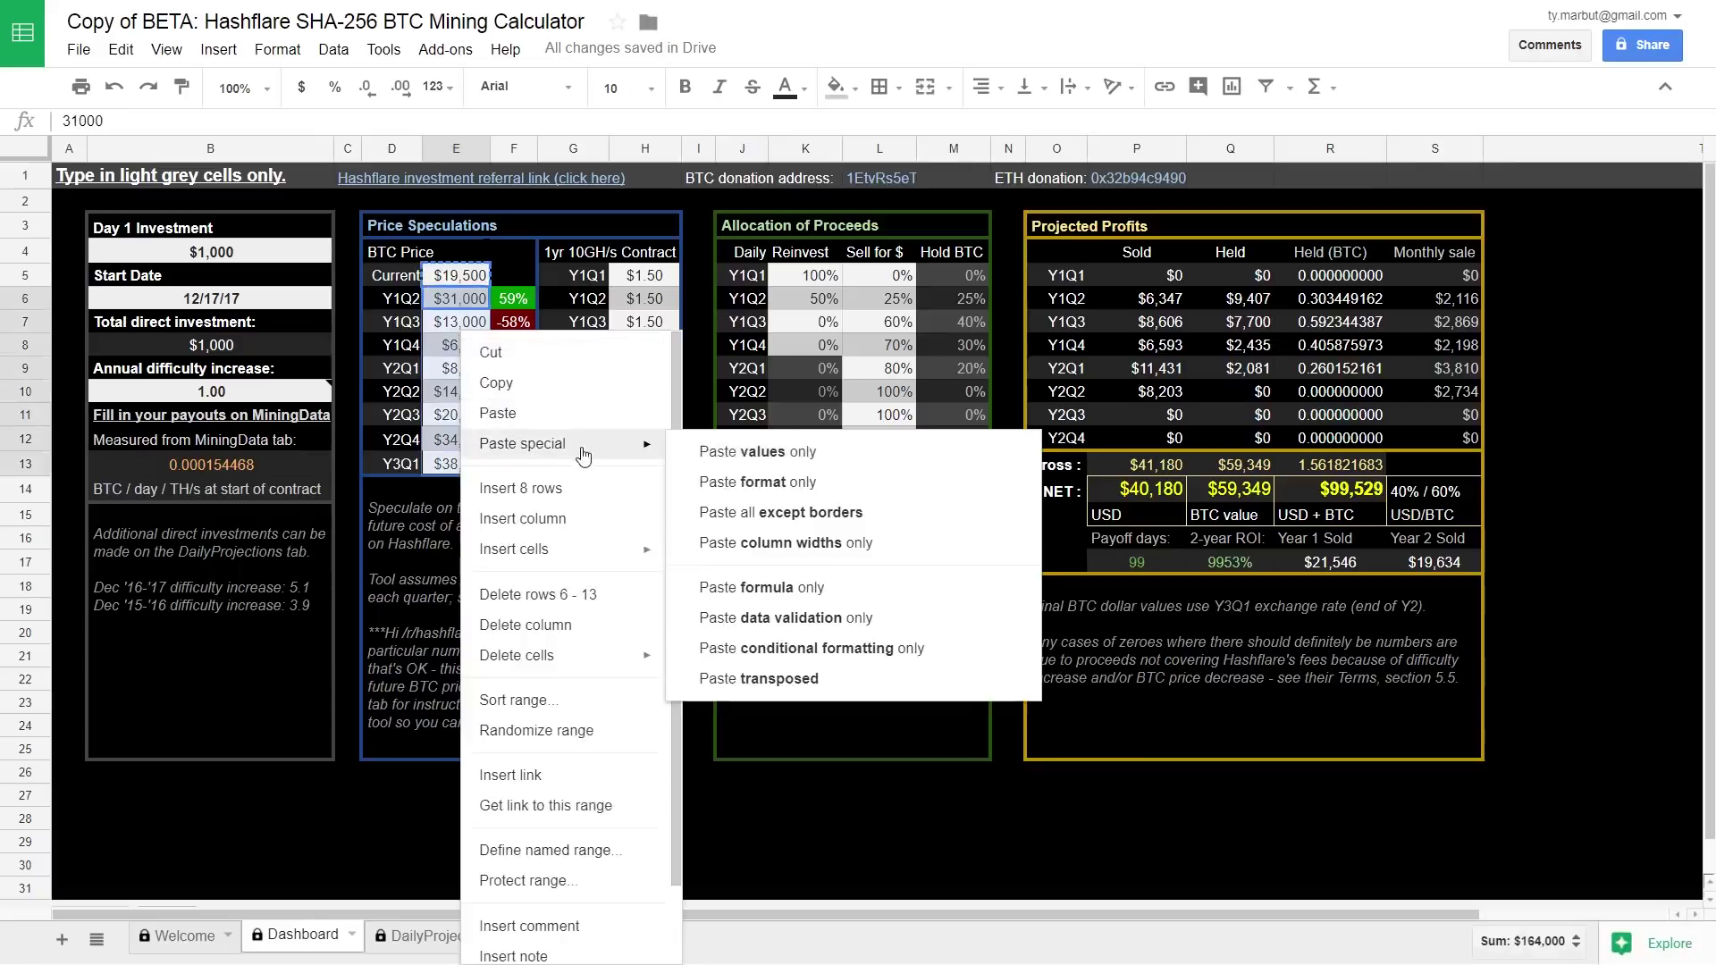
Paste only the $19,500 value over the BTC prices from Y1Q2 to Y3Q1, and set the Y1Q1 and Y1Q2 reinvest rates to 0%.
{"action": "left_click", "coordinate": [792, 455]}
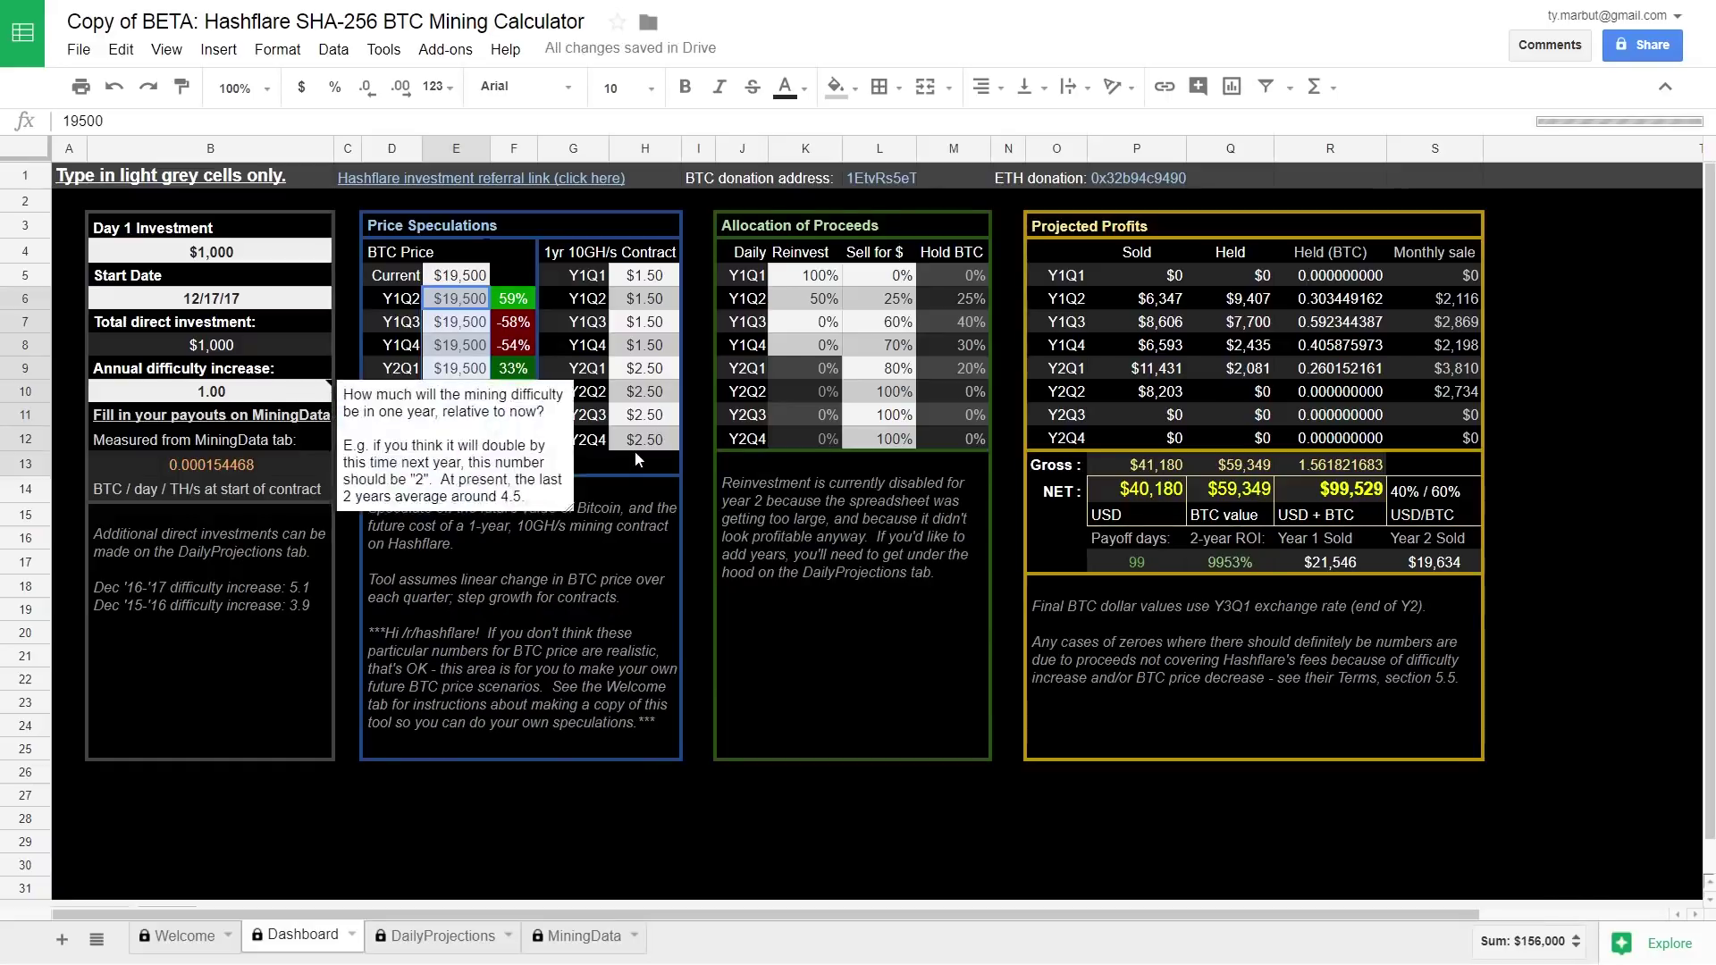
{"action": "left_click", "coordinate": [782, 277]}
{"action": "type", "text": "0"}
{"action": "key", "text": "Return"}
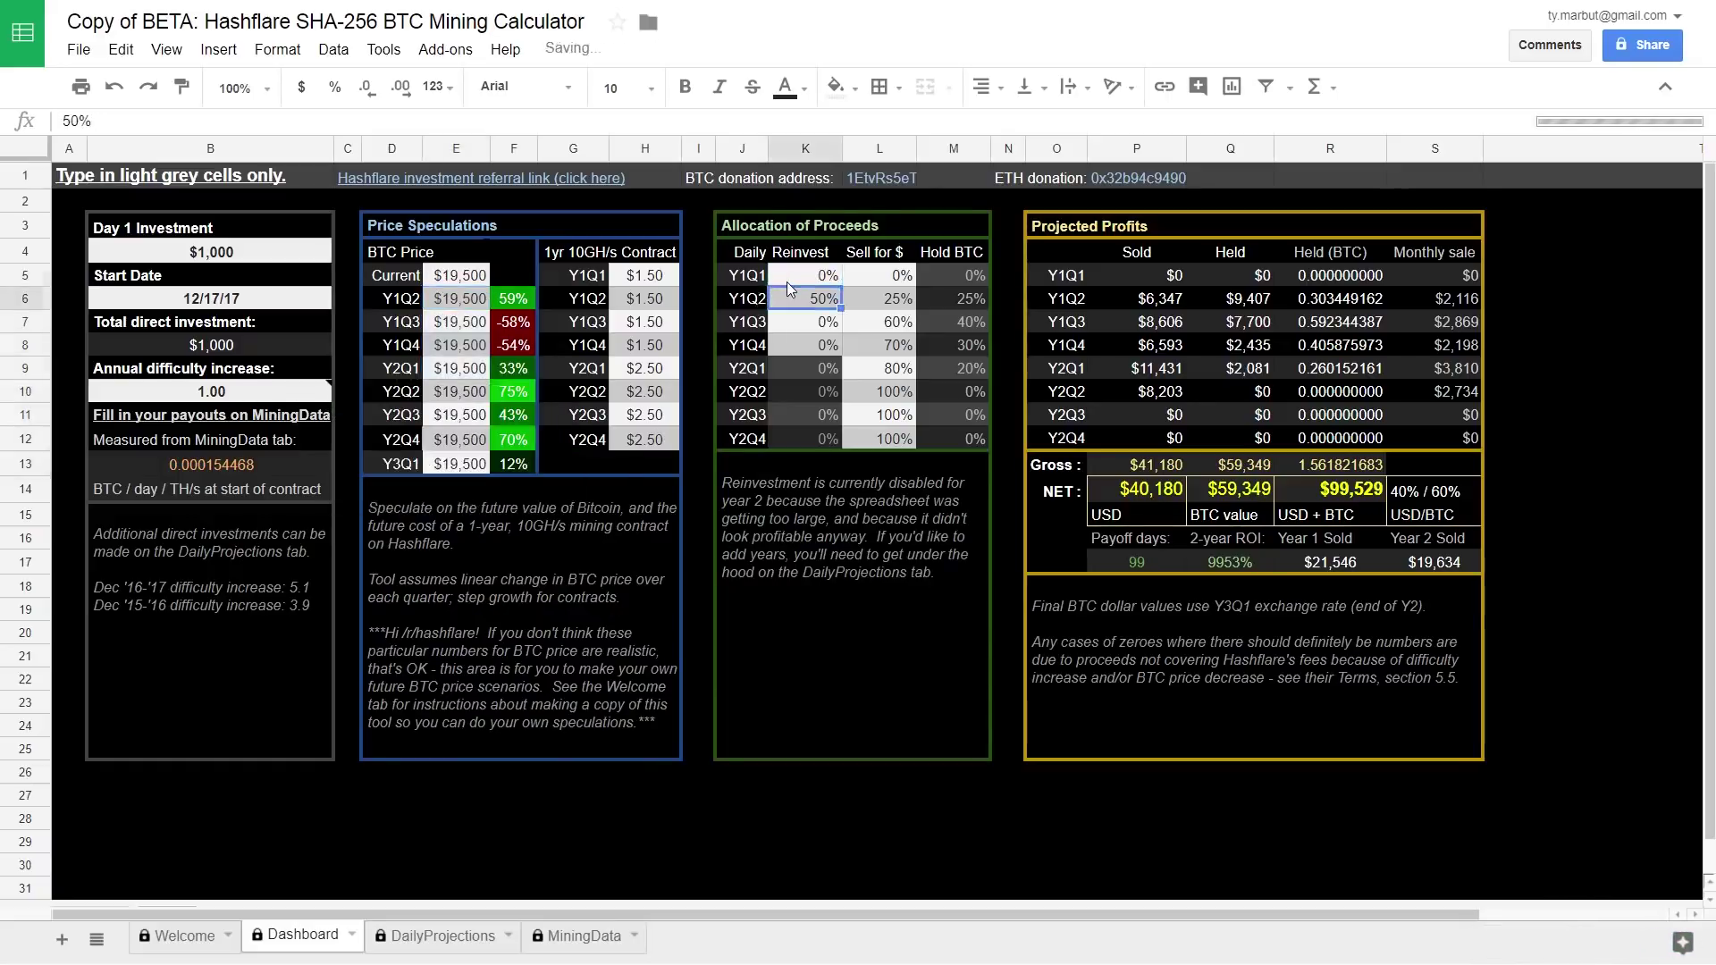
{"action": "type", "text": "0"}
{"action": "key", "text": "Return"}
Set the Sell for $ share to 100% for Y1Q1 and Y1Q2.
{"action": "key", "text": "Right"}
{"action": "key", "text": "Up"}
{"action": "key", "text": "Up"}
{"action": "type", "text": "100"}
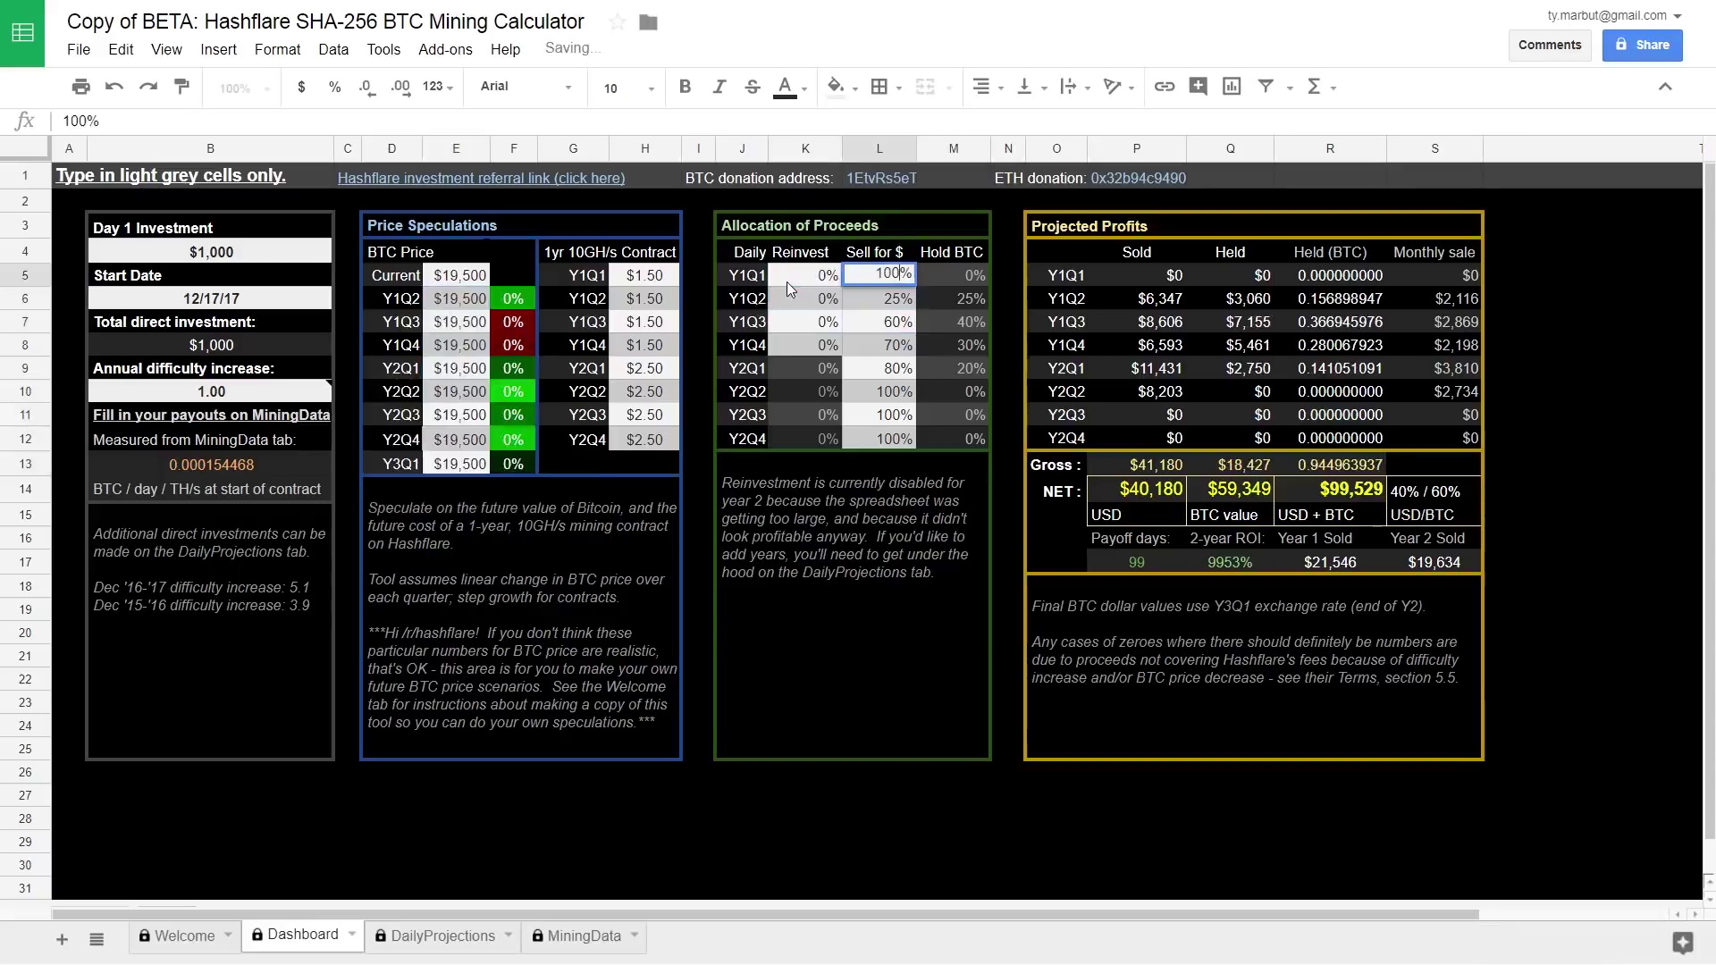
{"action": "key", "text": "Return"}
{"action": "type", "text": "100"}
{"action": "key", "text": "Return"}
Copy the 100% Sell for $ share from Y1Q2 into Y1Q3 through Y2Q1 as values only.
{"action": "type", "text": "1"}
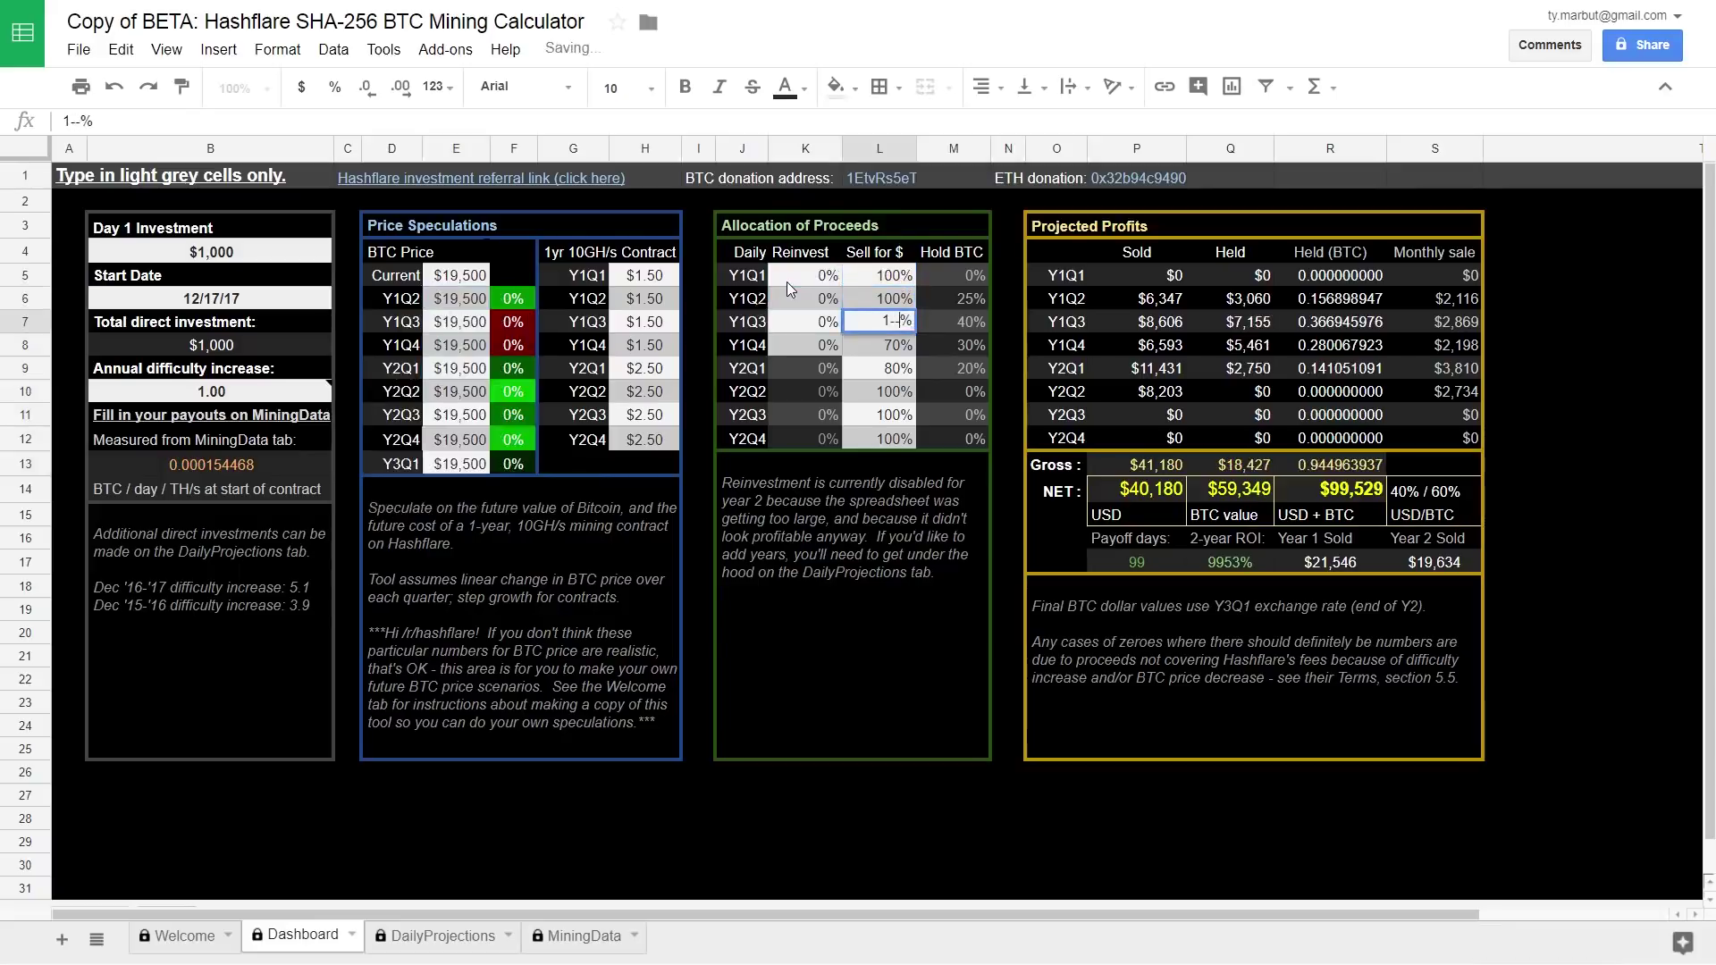
{"action": "key", "text": "BackSpace"}
{"action": "key", "text": "Up"}
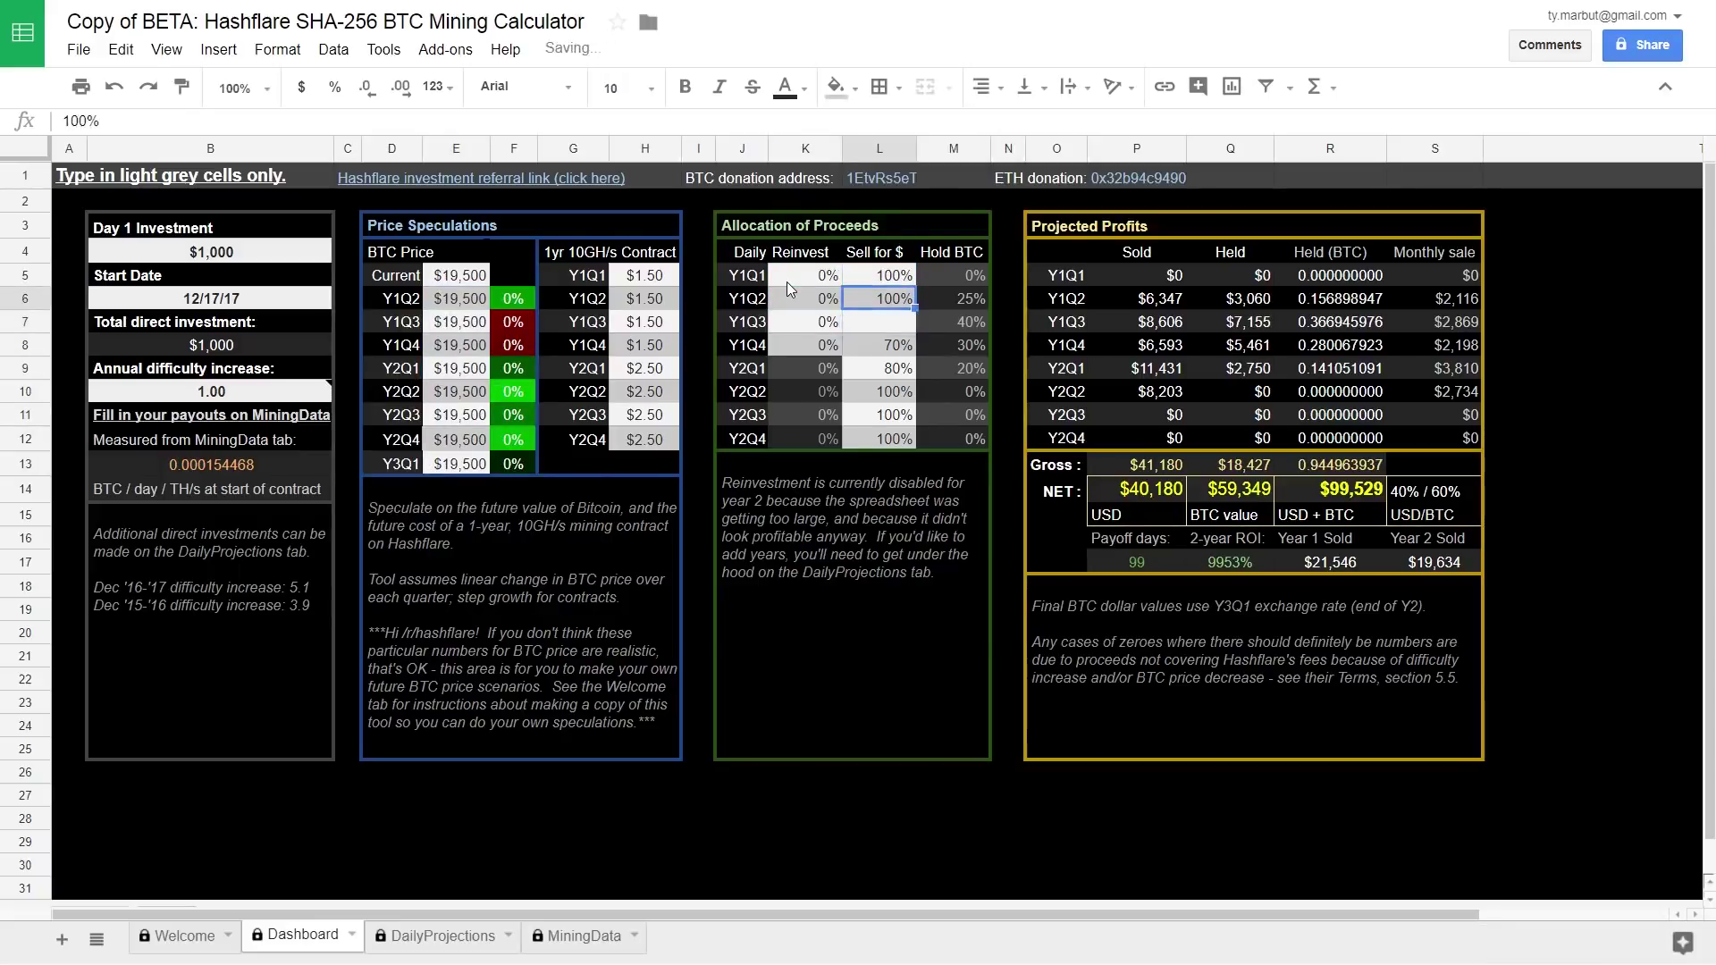
{"action": "key", "text": "ctrl+c"}
{"action": "key", "text": "Down"}
{"action": "key", "text": "shift+Down"}
{"action": "key", "text": "shift+Down"}
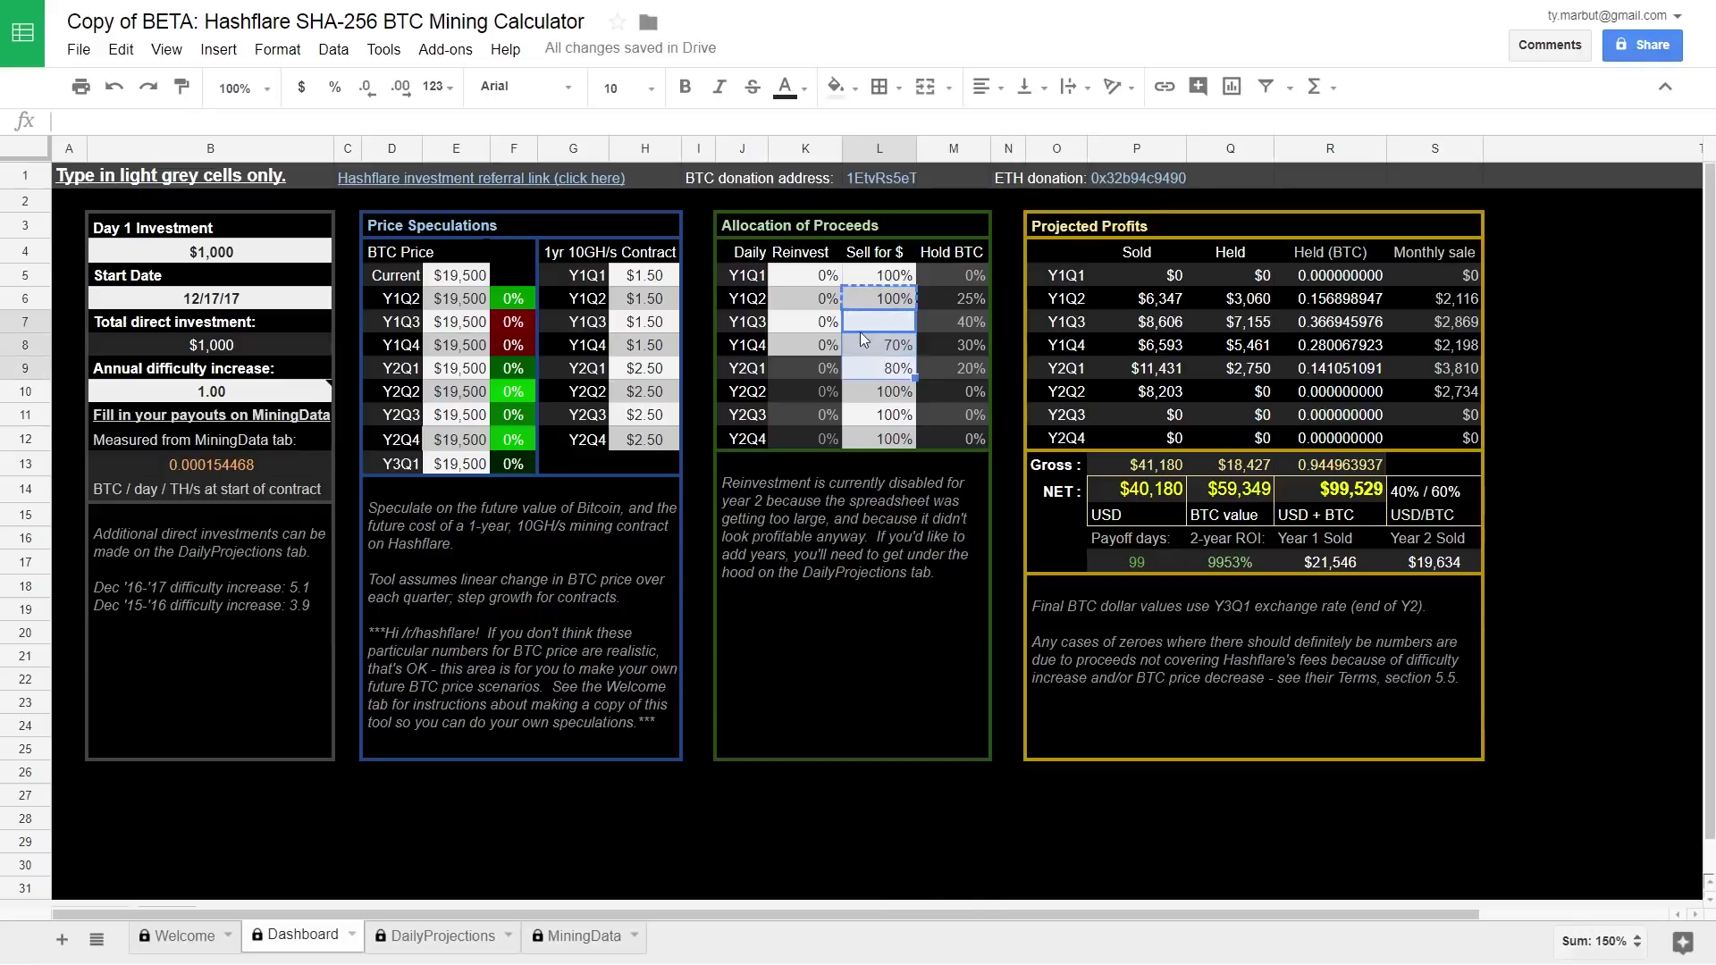
{"action": "right_click", "coordinate": [894, 362]}
{"action": "mouse_move", "coordinate": [941, 457]}
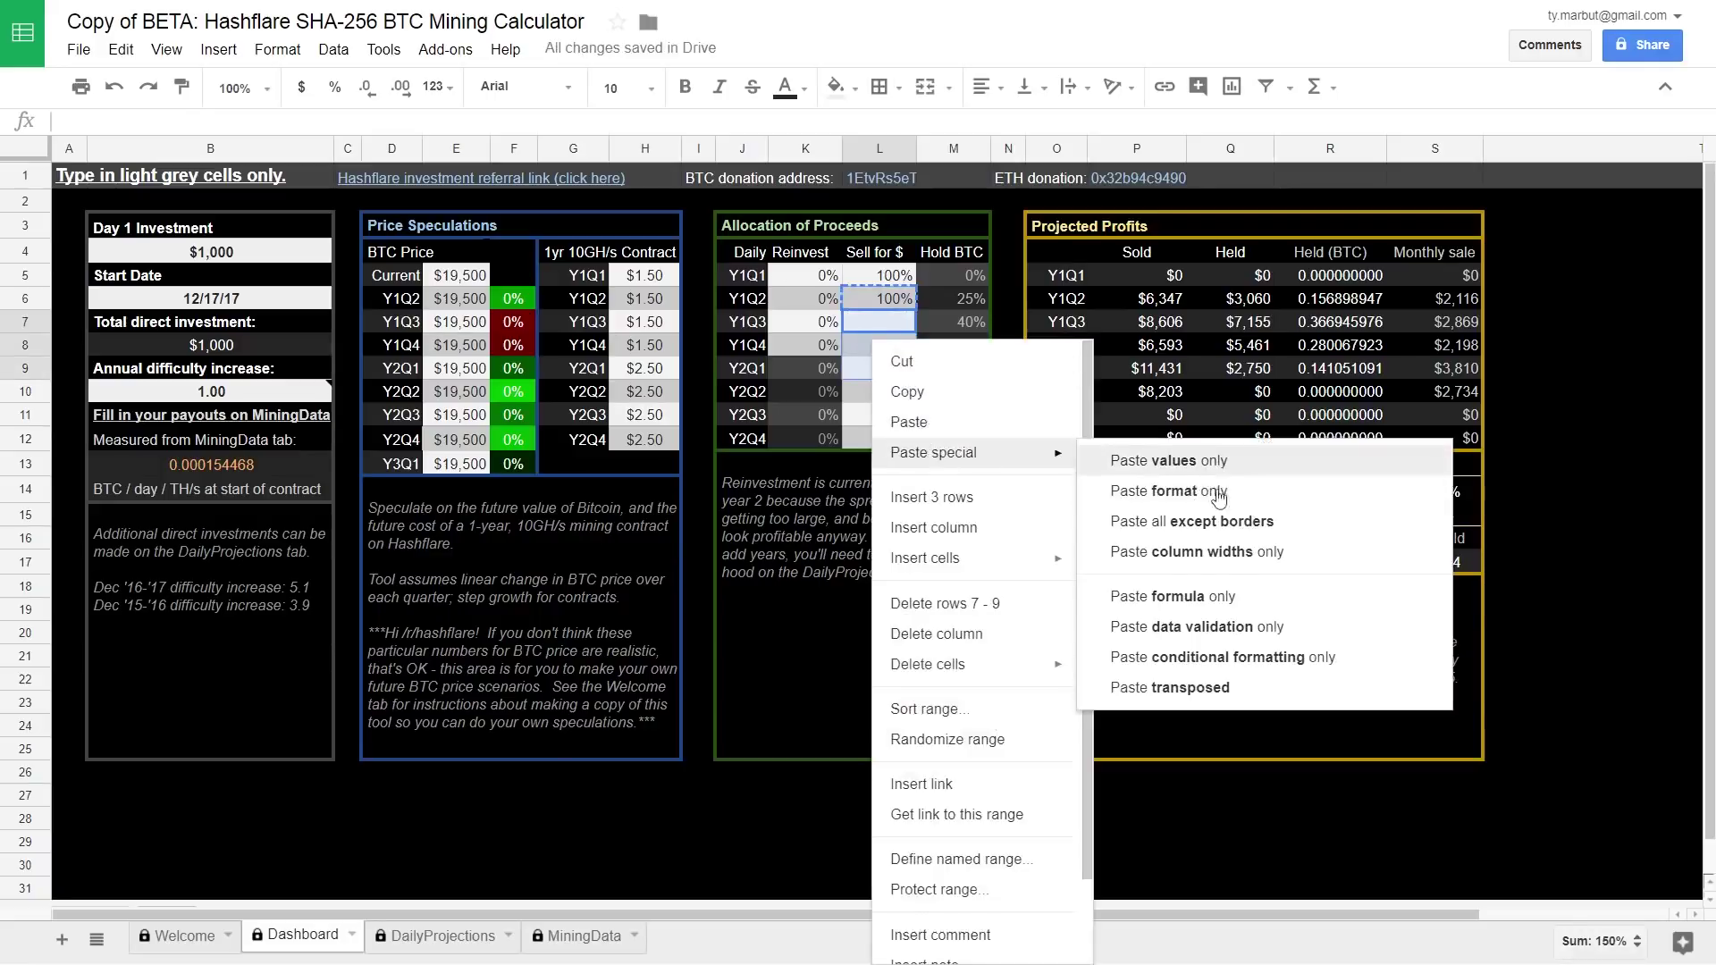
{"action": "left_click", "coordinate": [1203, 458]}
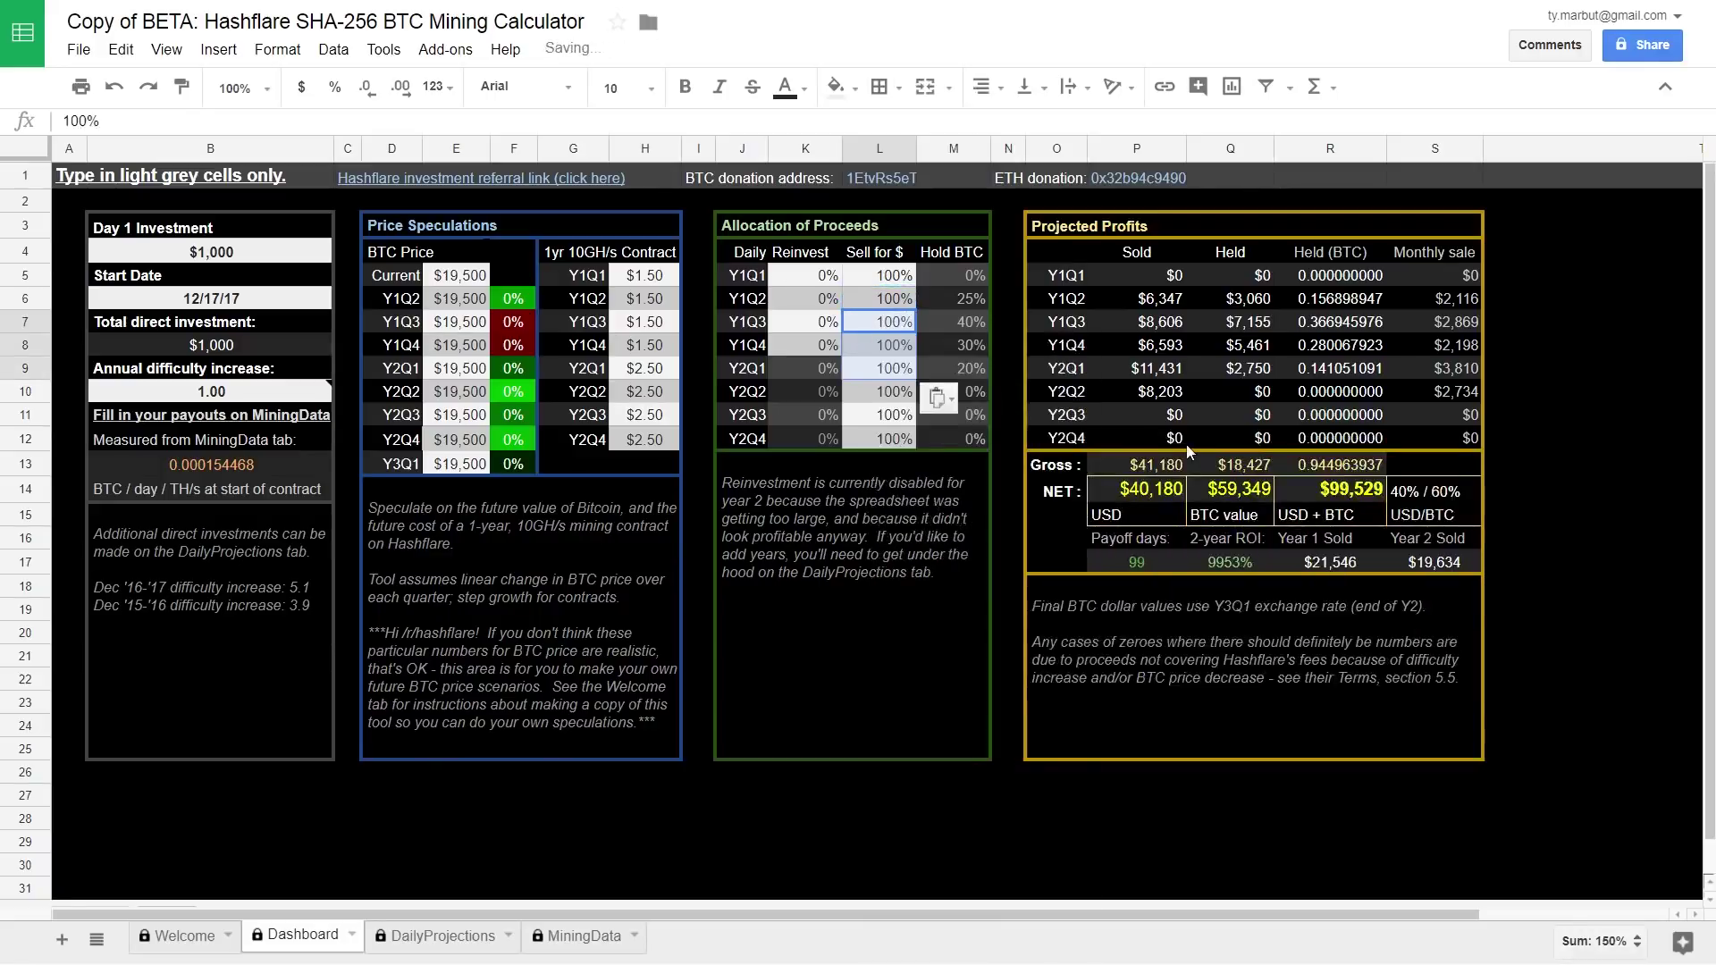
Examine the Y1Q1 Hold BTC share, the gross sold total and the Day 1 investment.
{"action": "left_click", "coordinate": [951, 279]}
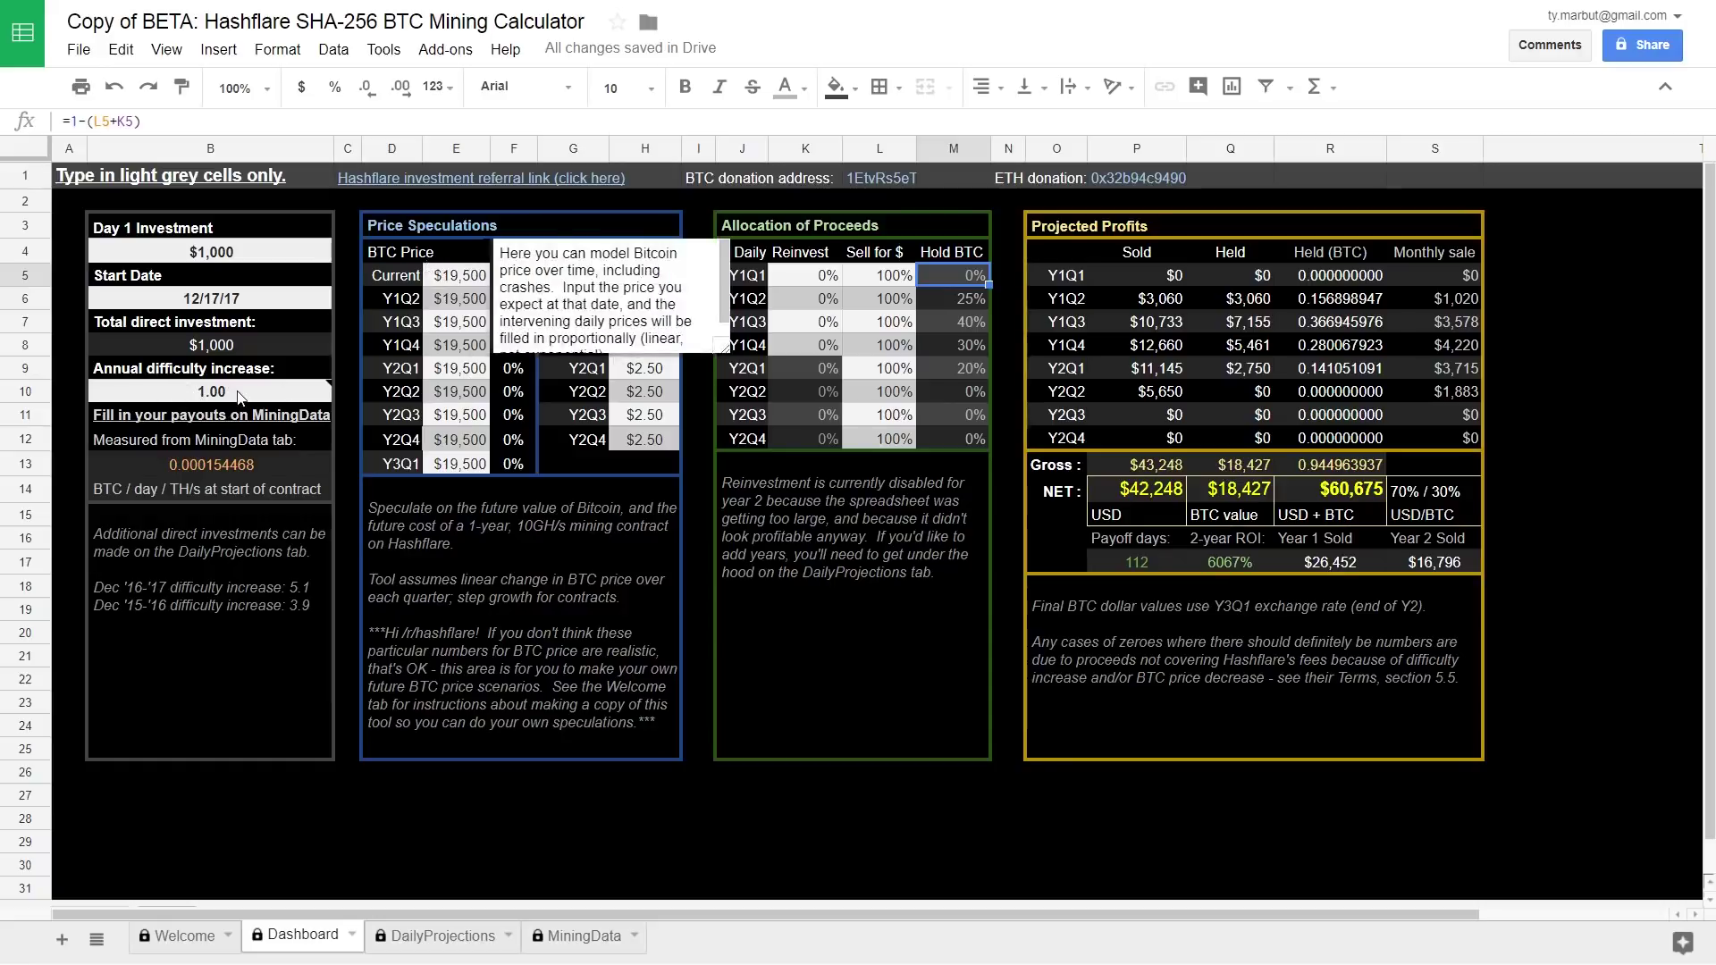
{"action": "mouse_move", "coordinate": [210, 393]}
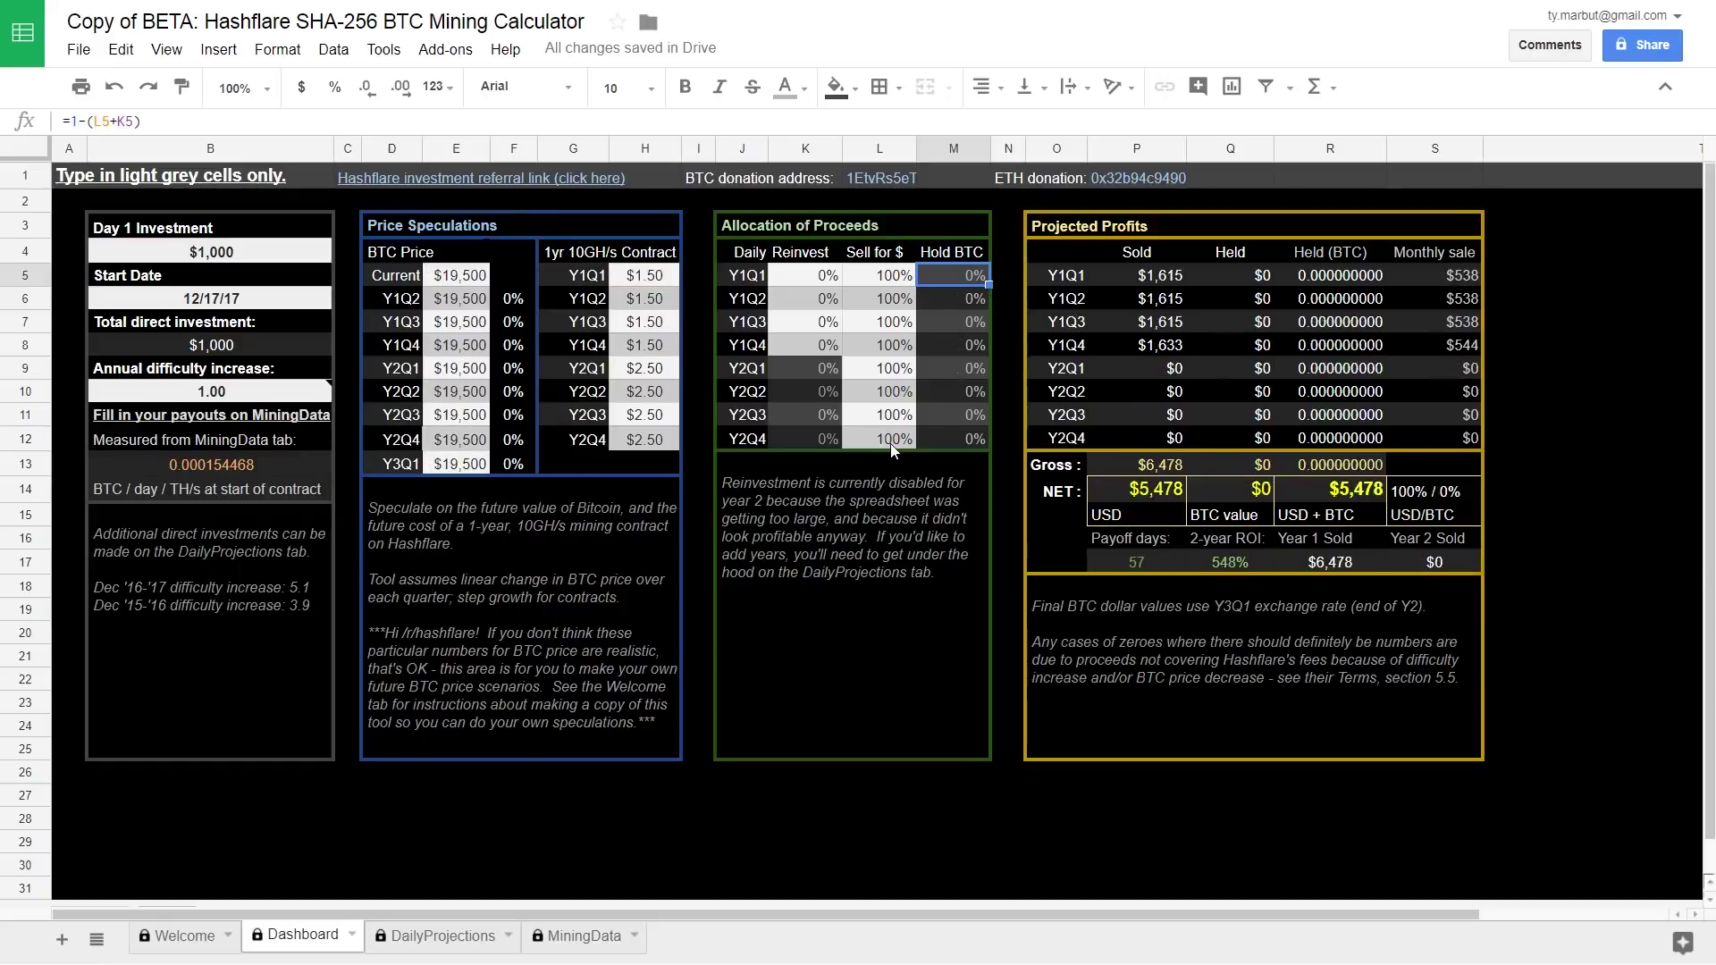
{"action": "left_click", "coordinate": [1180, 468]}
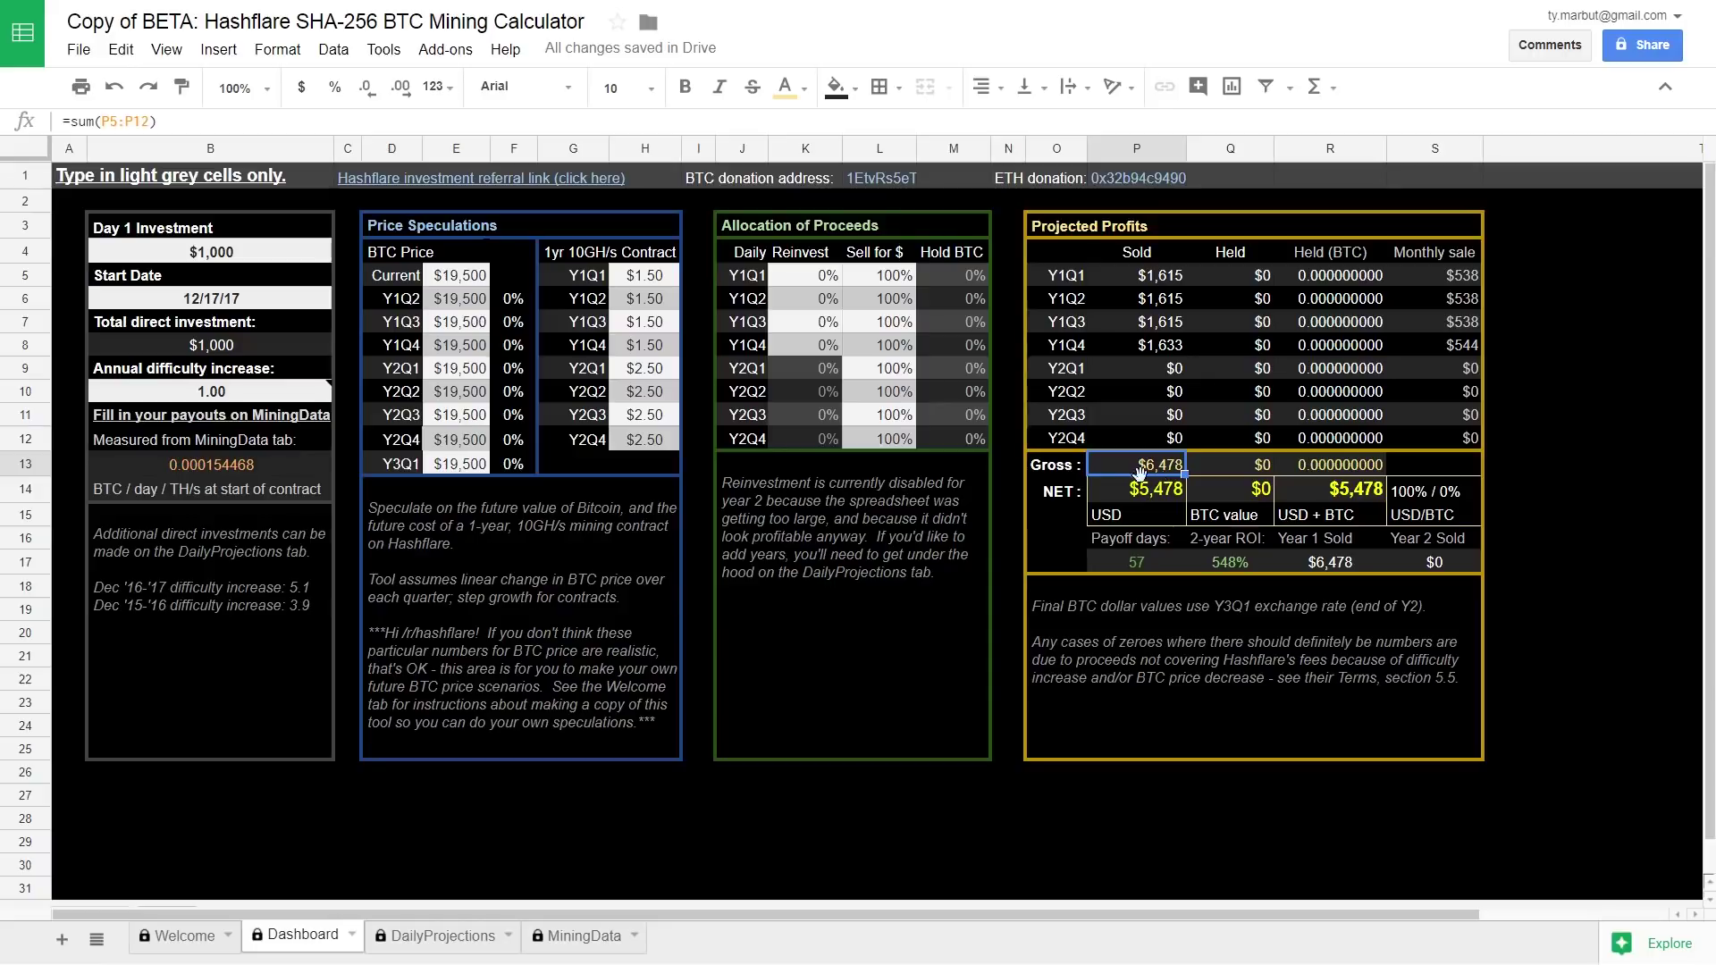
{"action": "left_click", "coordinate": [246, 252]}
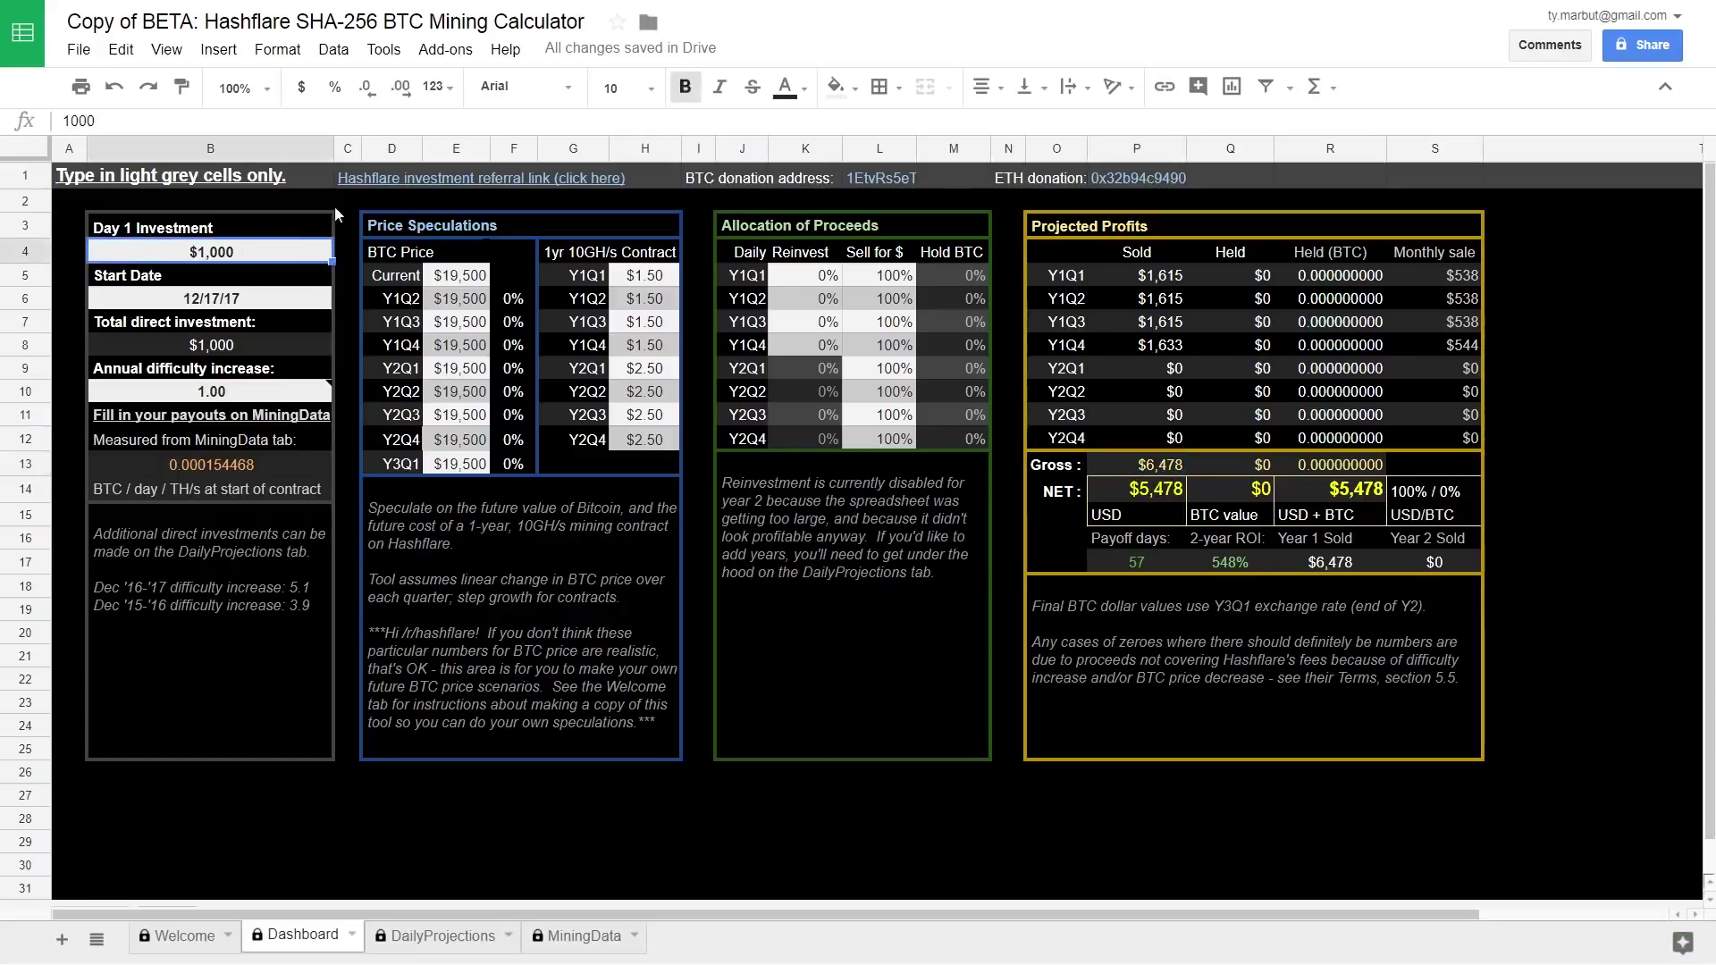
{"action": "left_click", "coordinate": [1177, 467]}
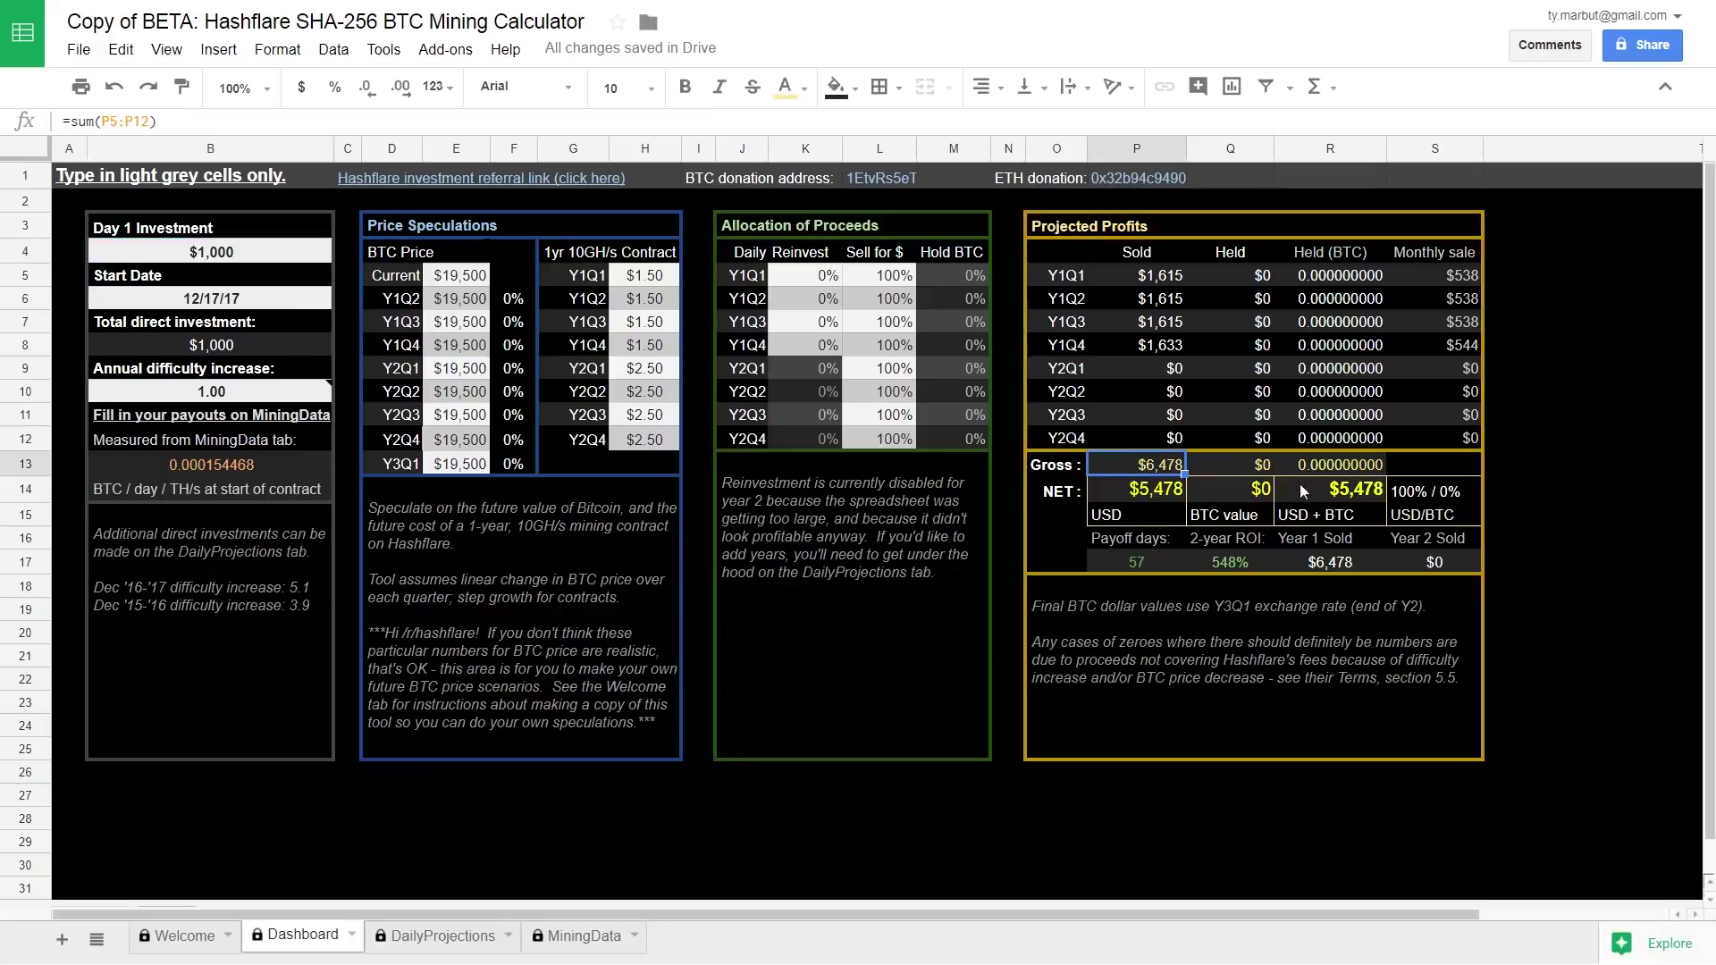
Change the text colour of the hidden formula cell beside the Gross row to white, accepting the protected-range edit.
{"action": "left_click", "coordinate": [1523, 464]}
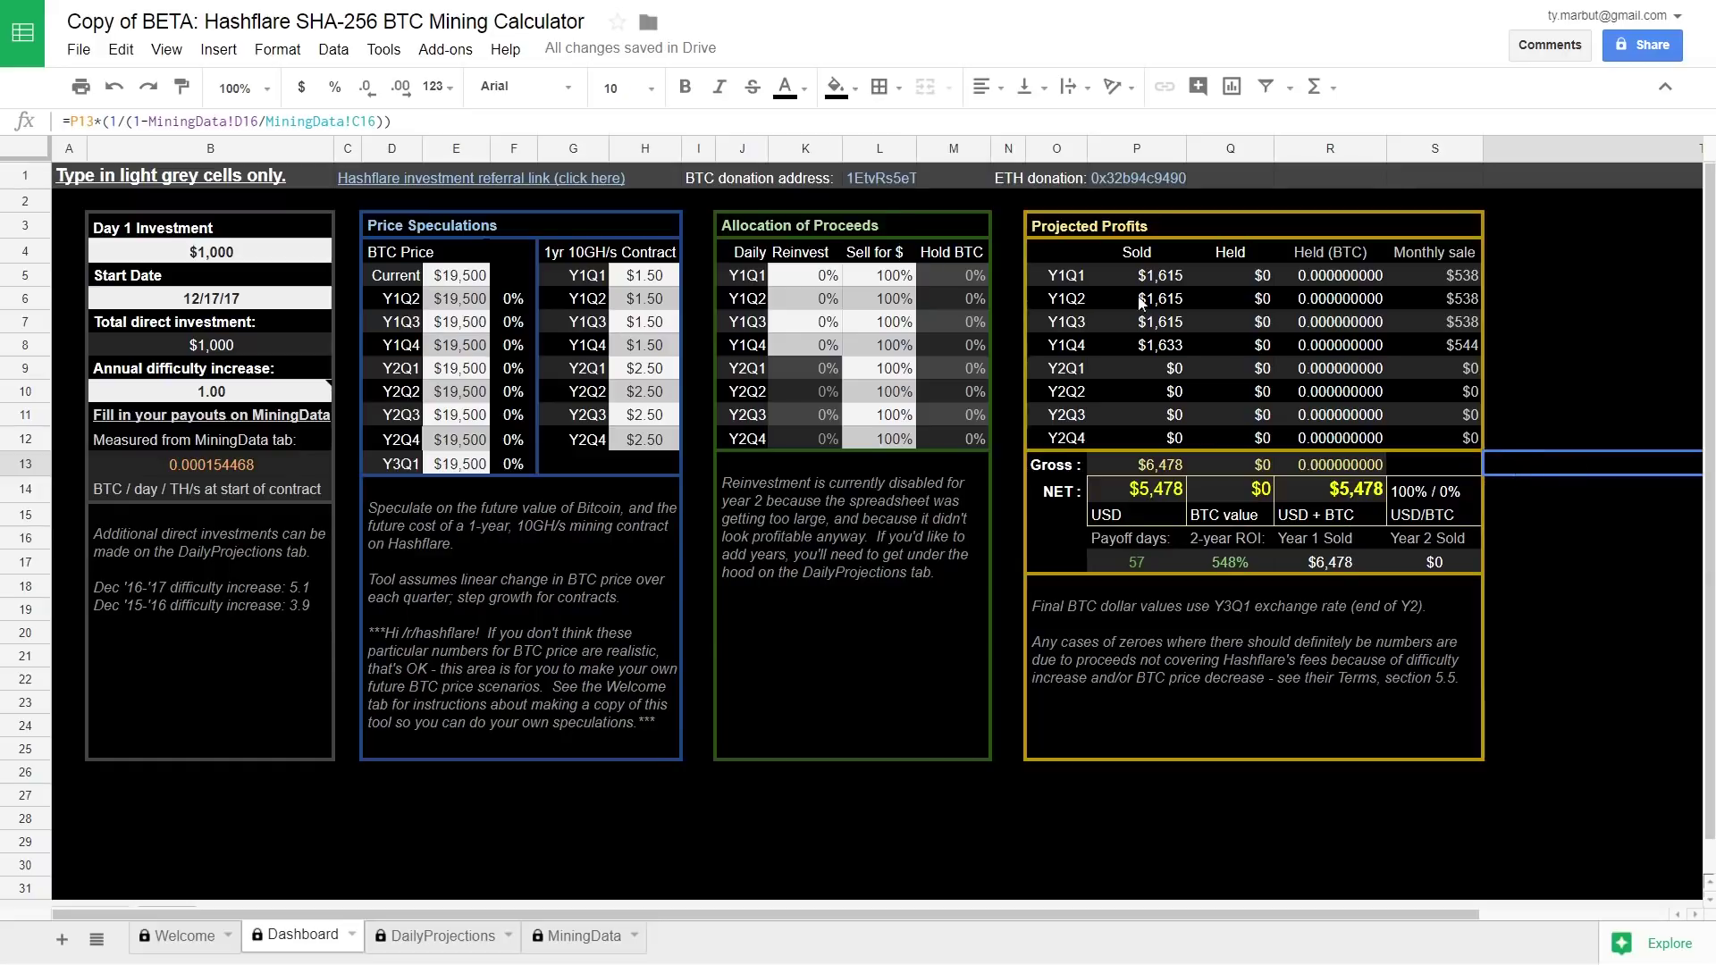
{"action": "left_click", "coordinate": [786, 87]}
{"action": "left_click", "coordinate": [974, 158]}
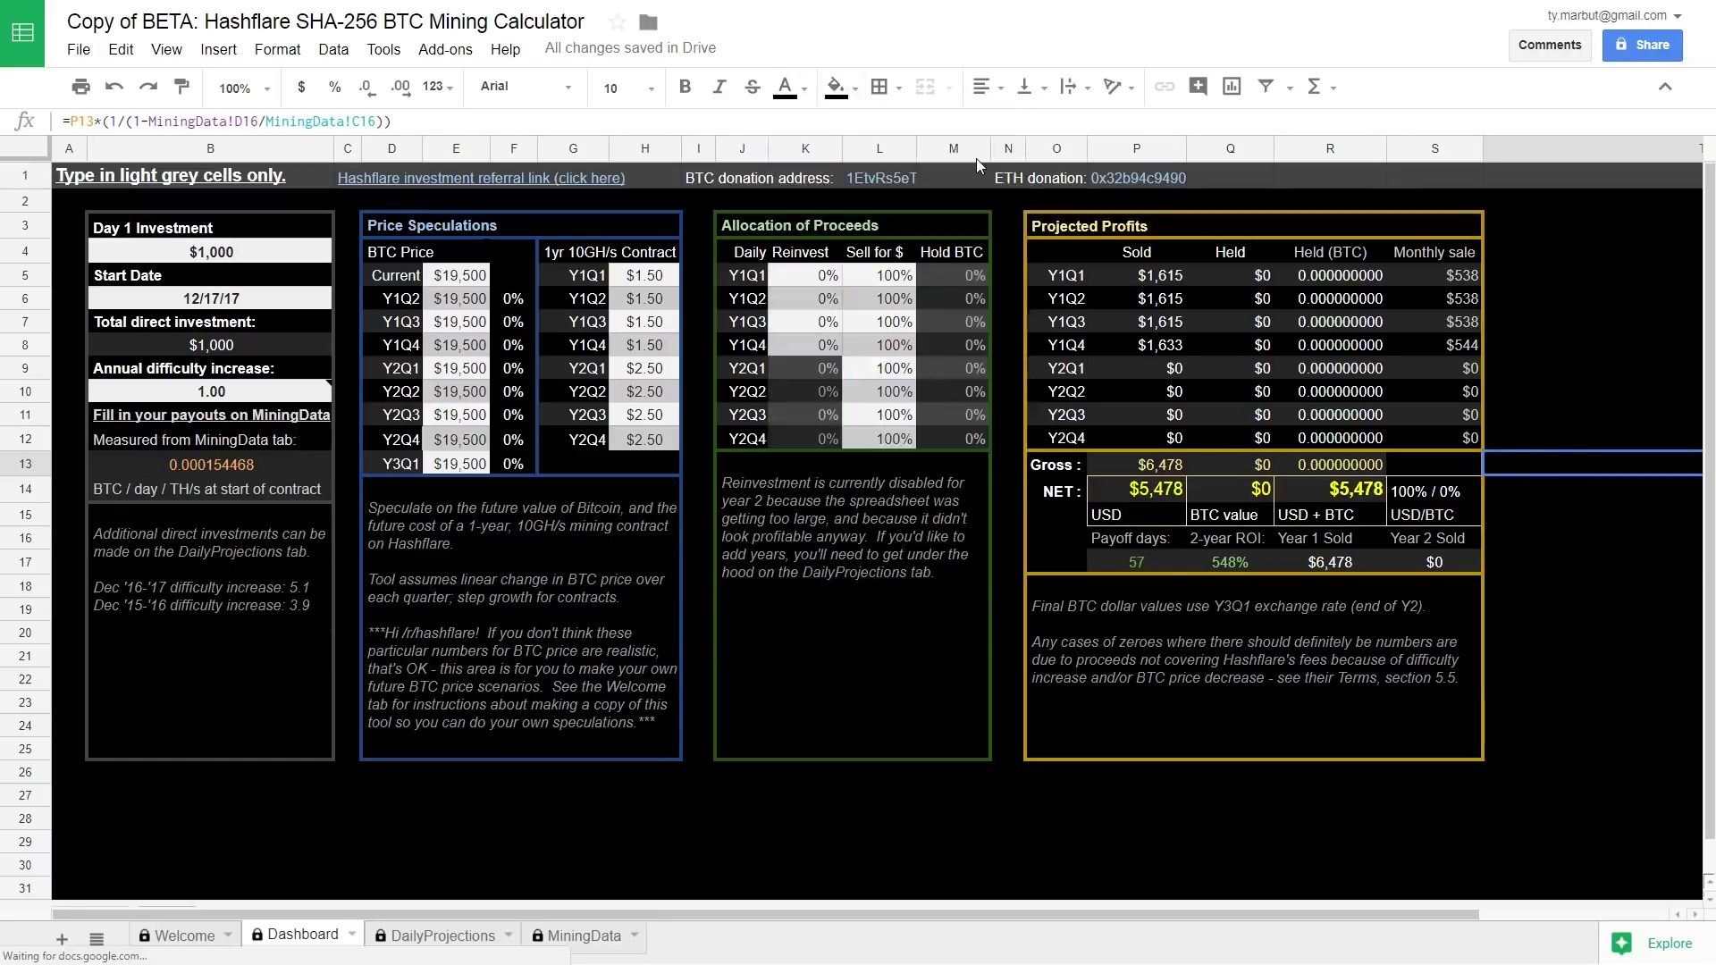
{"action": "left_click", "coordinate": [617, 549]}
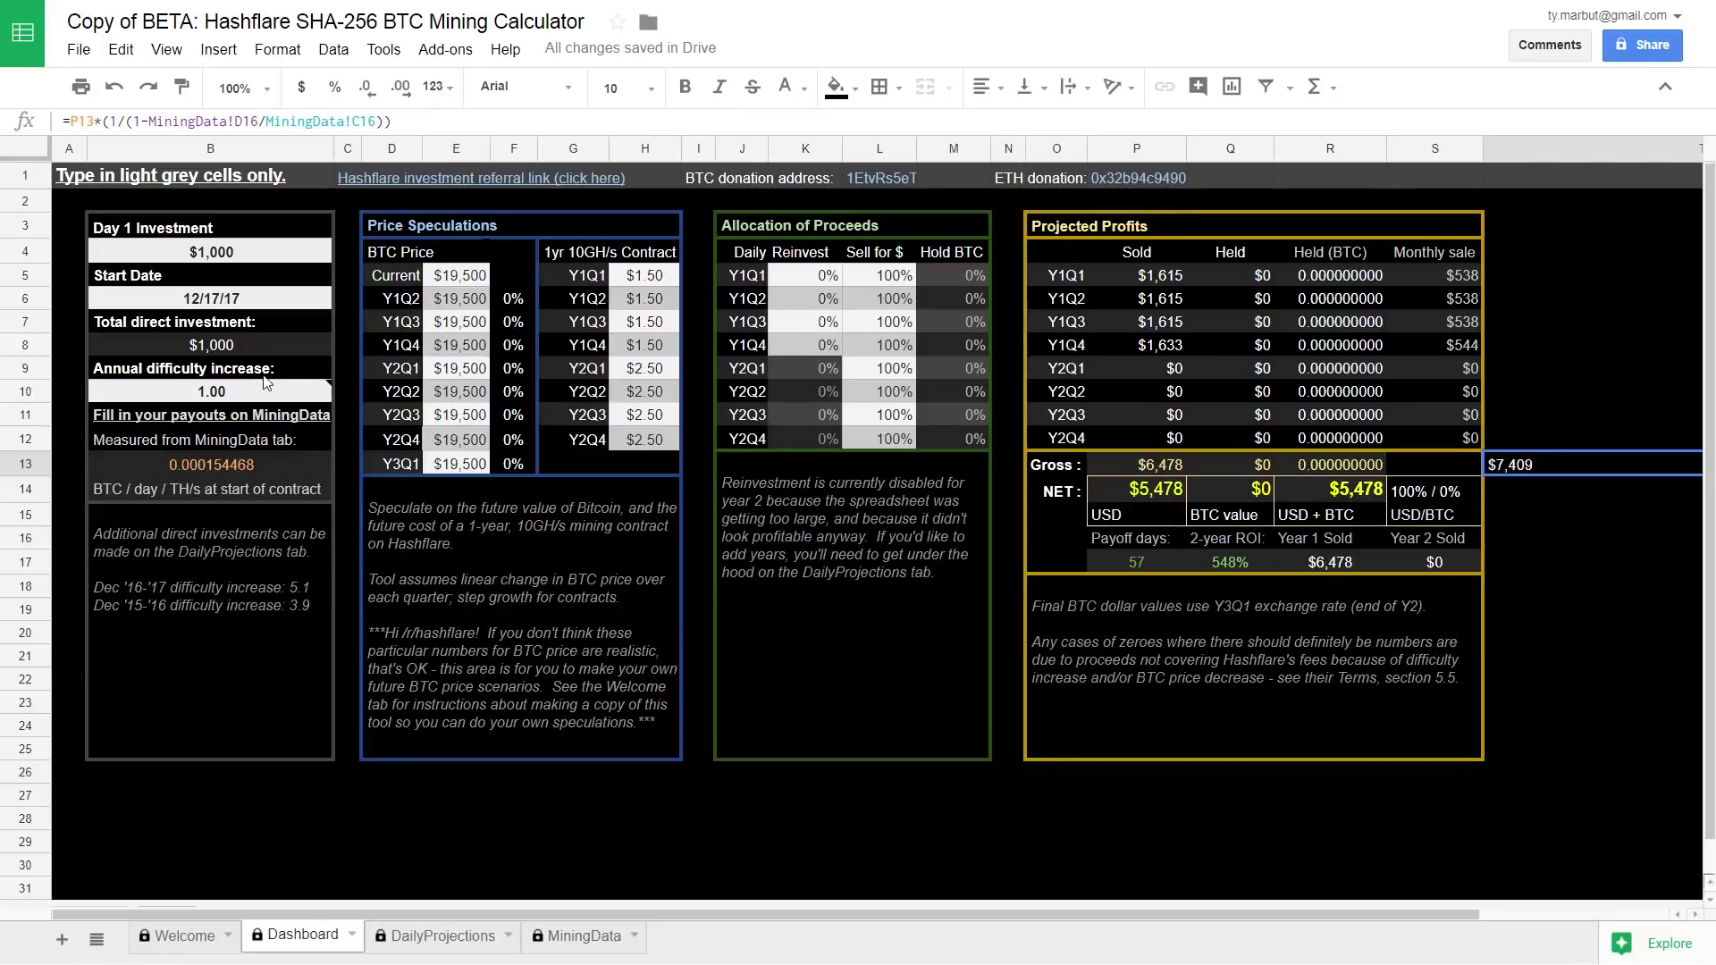
Review the annual difficulty increase, the Y1Q2 BTC price, the Y1Q1 and Y1Q2 Sell for $ shares and the gross sold total.
{"action": "mouse_move", "coordinate": [279, 393]}
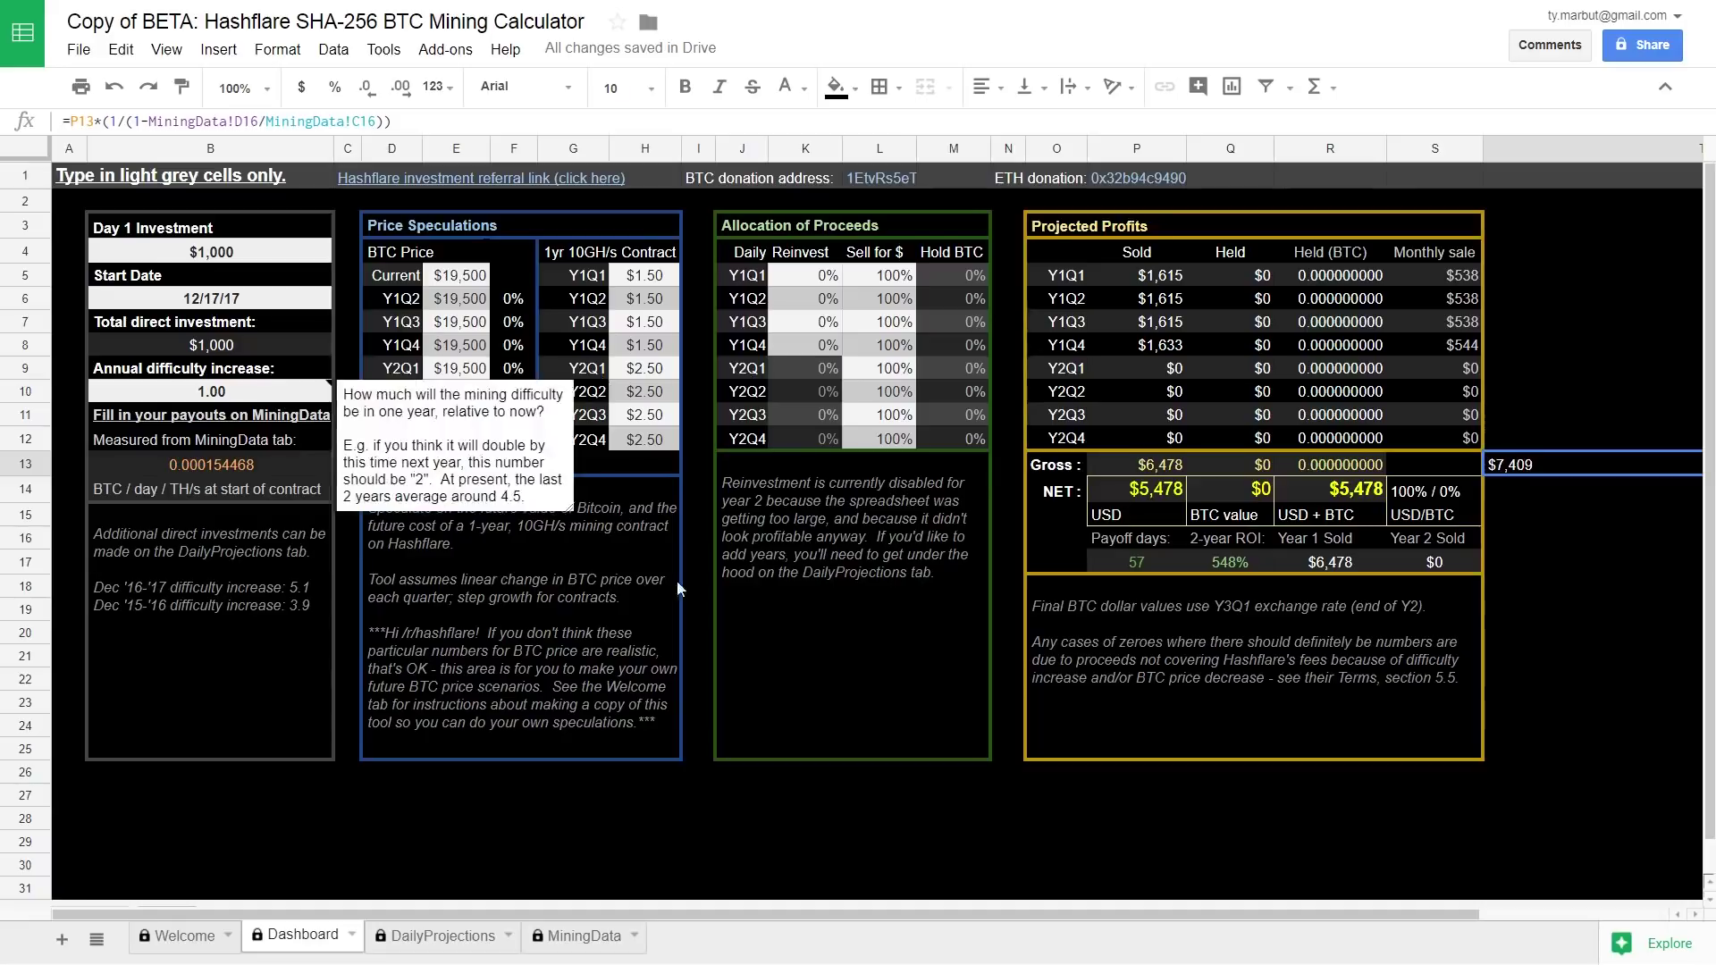
{"action": "left_click", "coordinate": [218, 394]}
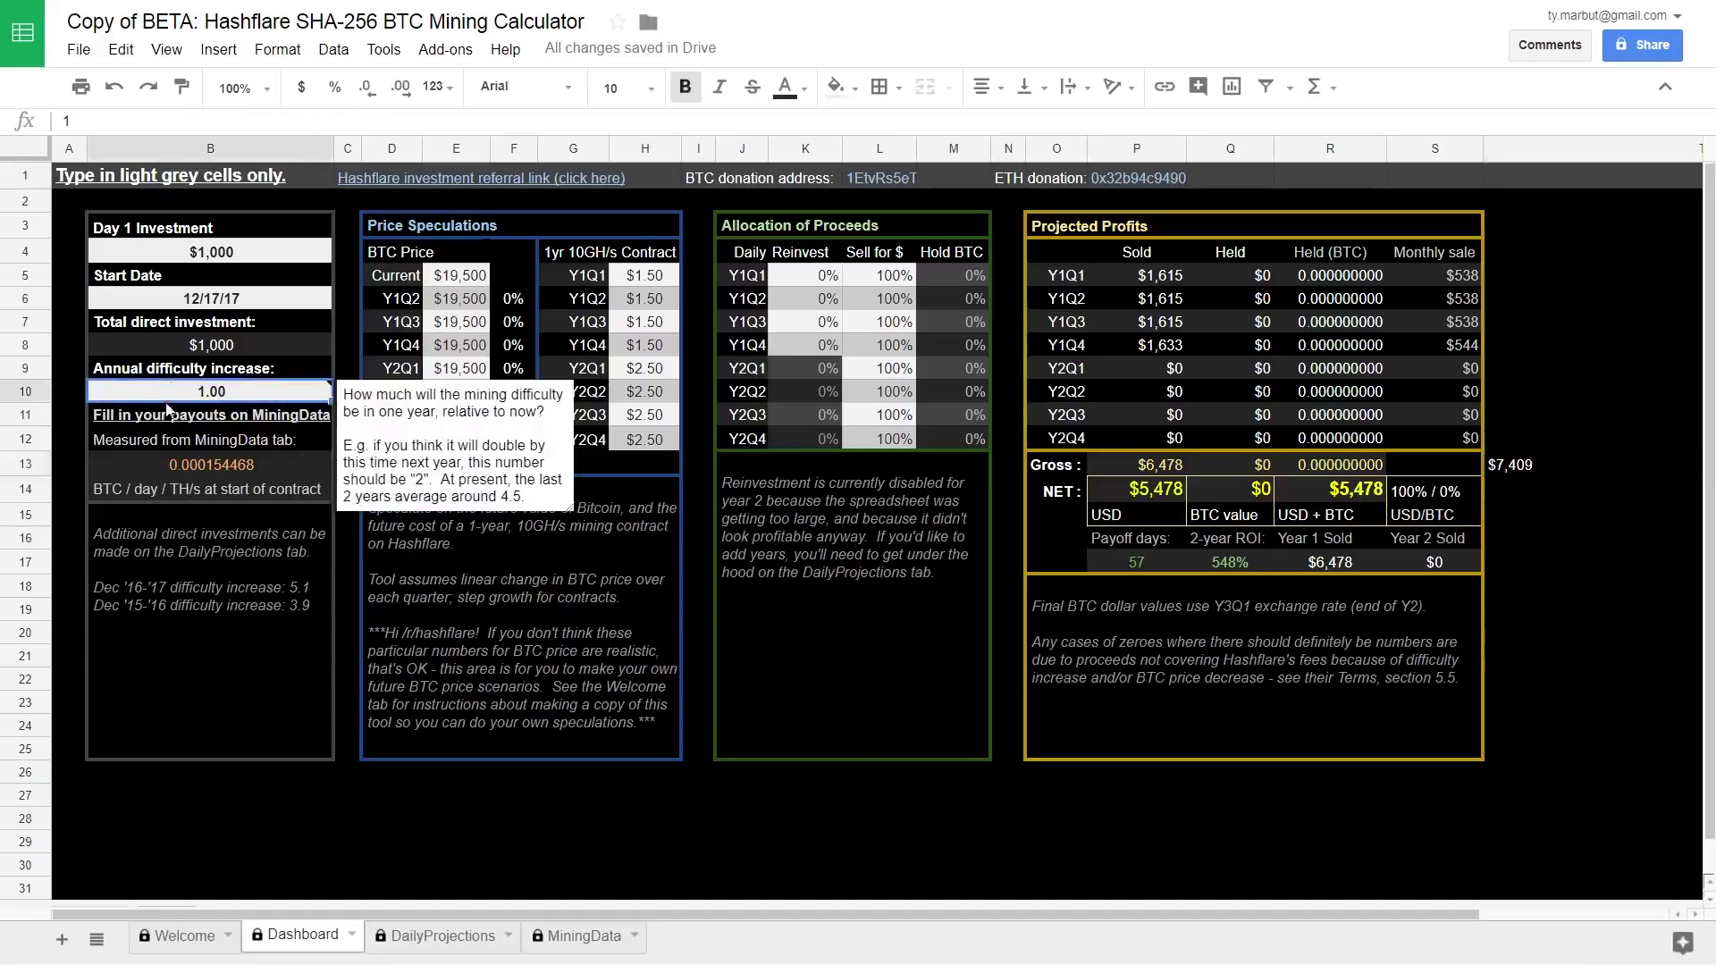
{"action": "left_click", "coordinate": [458, 296]}
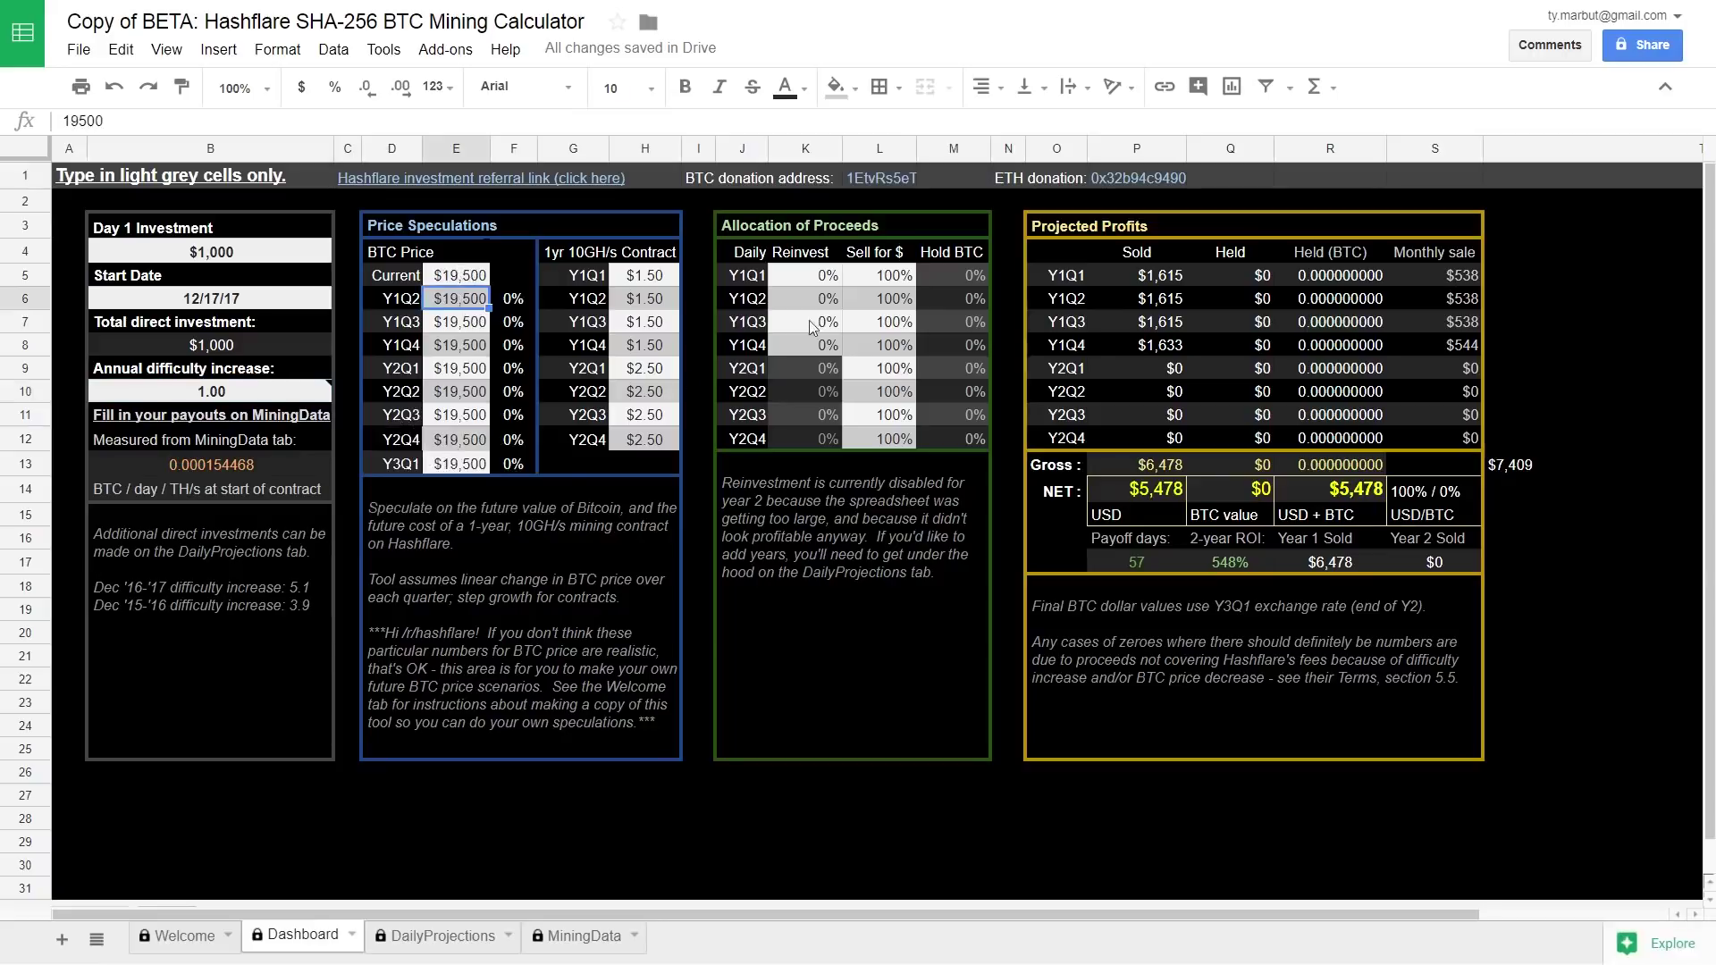
{"action": "left_click", "coordinate": [876, 281]}
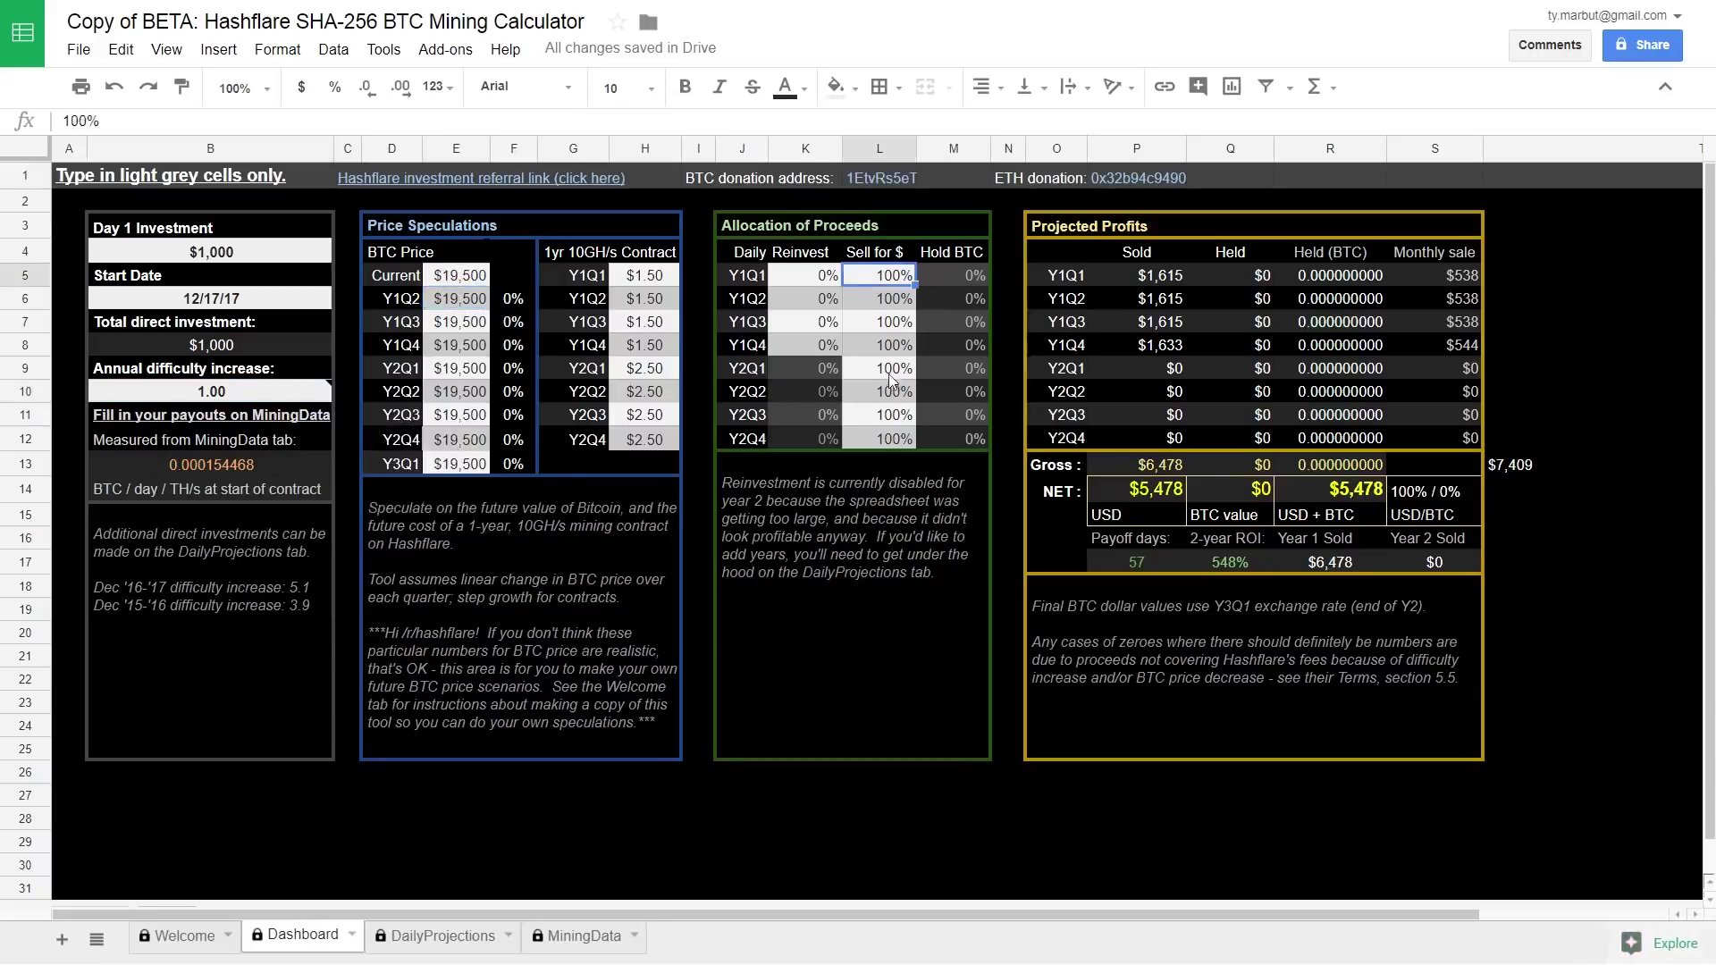
{"action": "left_click", "coordinate": [879, 305]}
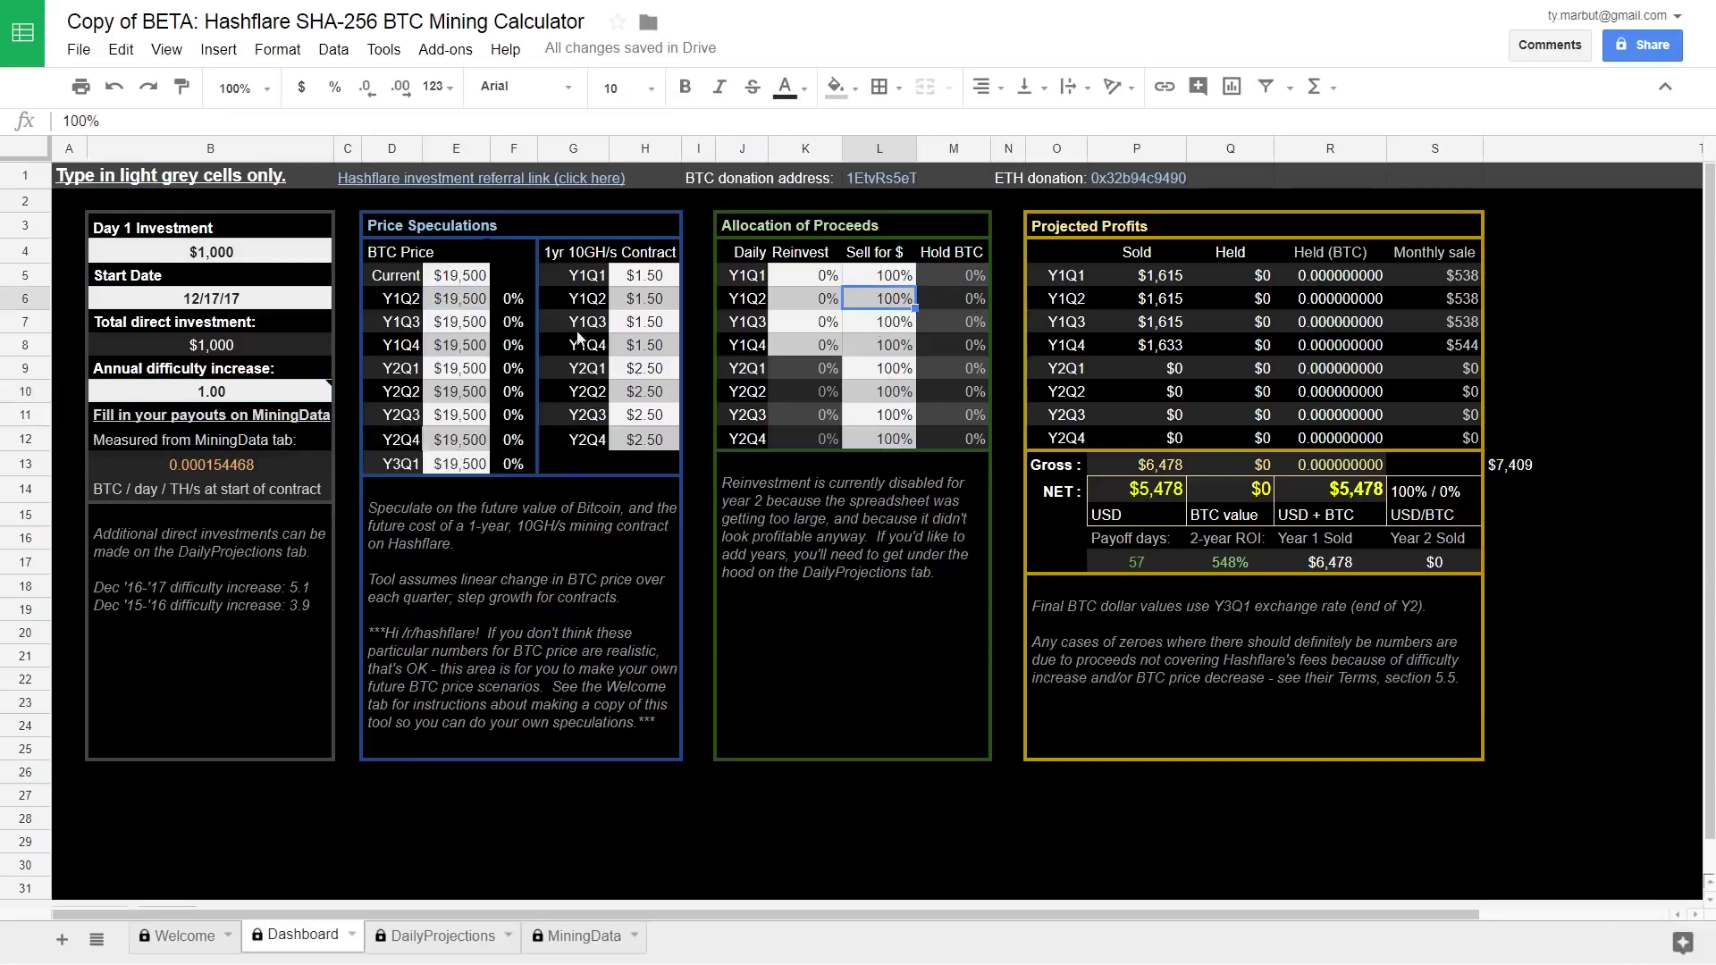
{"action": "left_click", "coordinate": [1153, 463]}
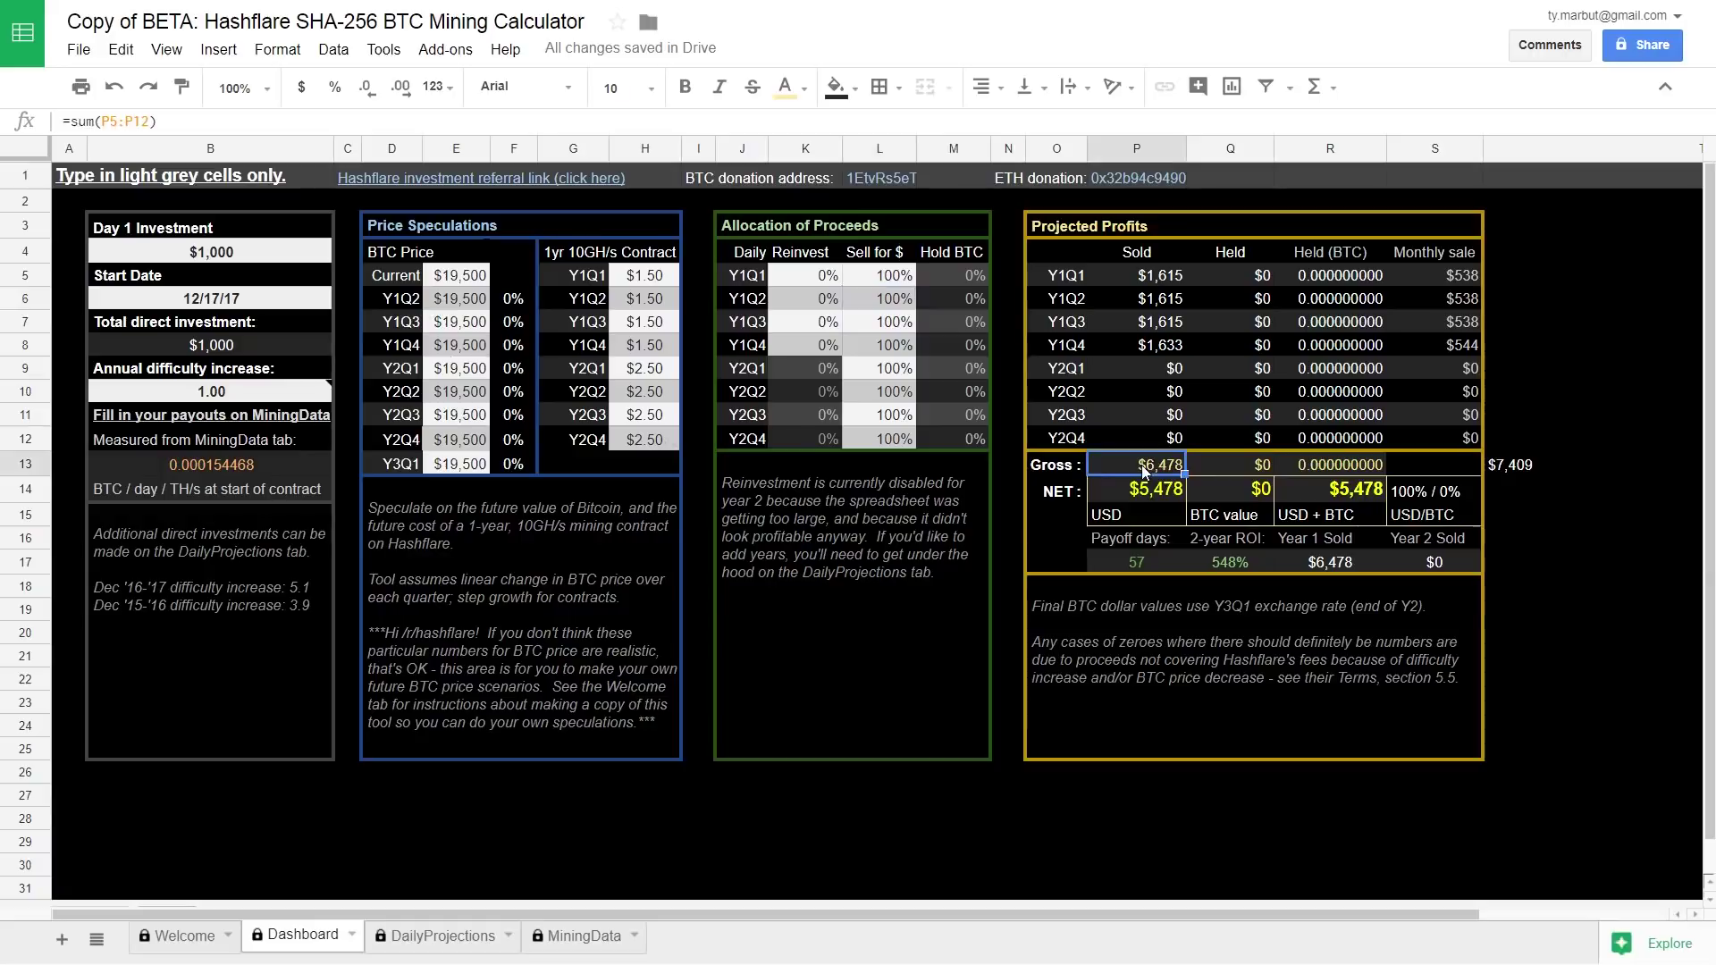
Change the text colour of the formula cell beside the Gross row back to black, accepting the protected-range edit.
{"action": "left_click", "coordinate": [1501, 463]}
{"action": "left_click", "coordinate": [789, 87]}
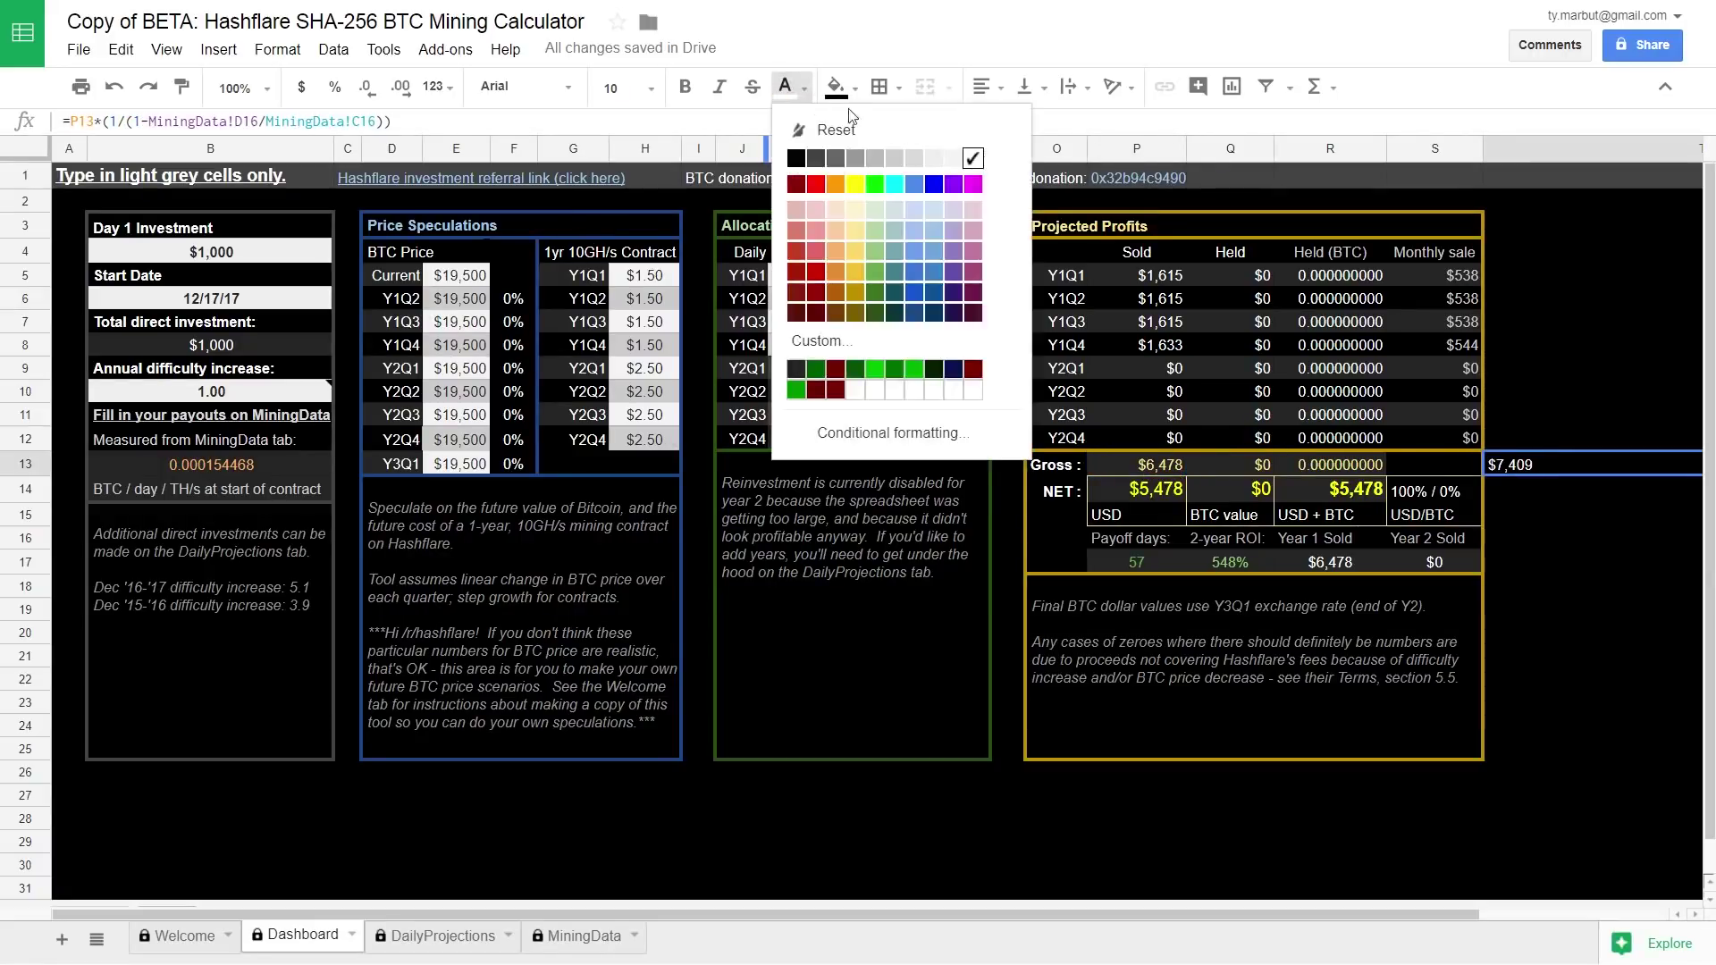
{"action": "left_click", "coordinate": [949, 253]}
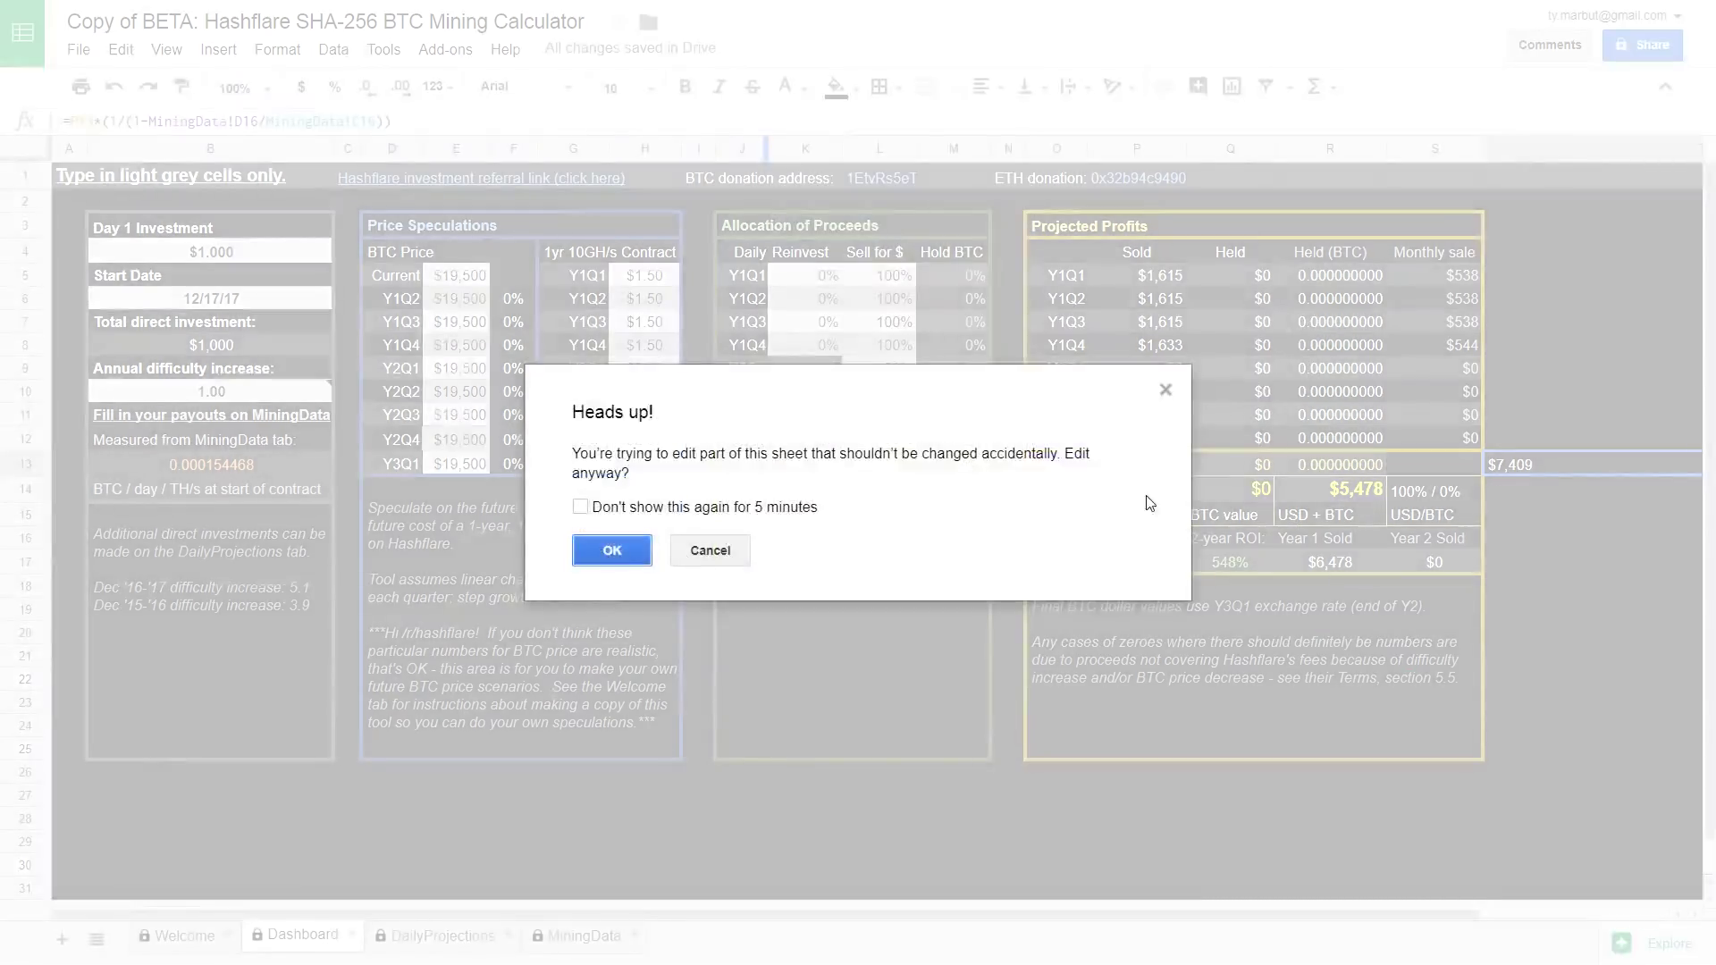
{"action": "key", "text": "Return"}
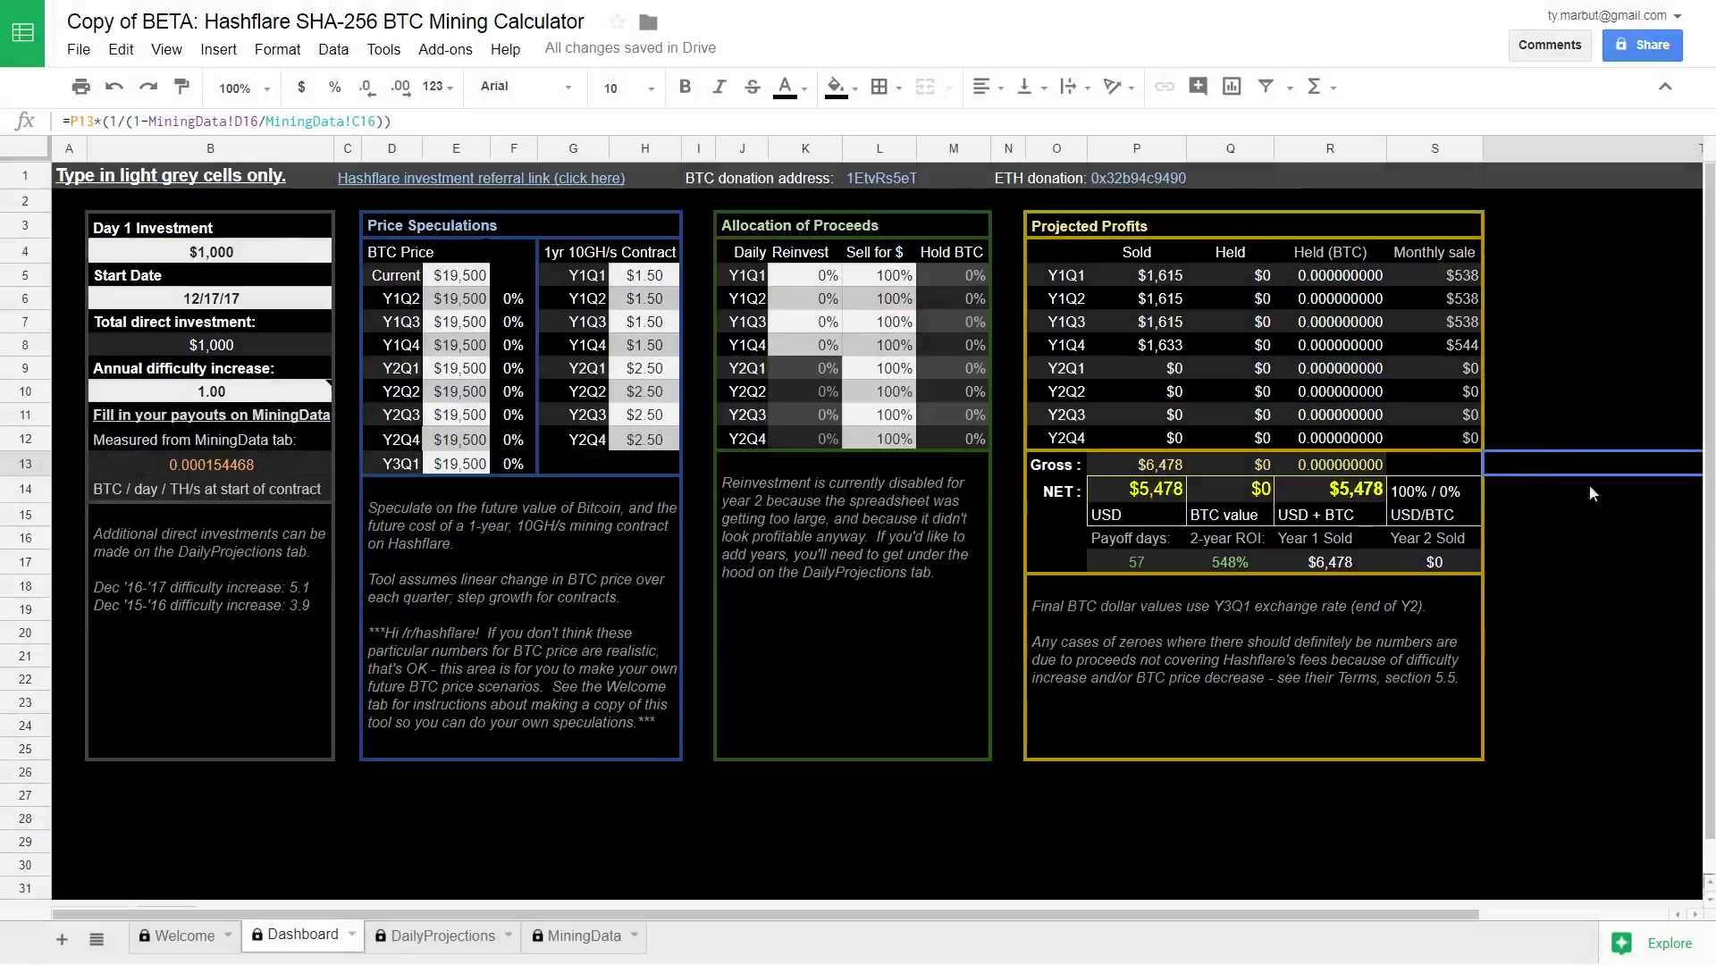
Set the annual difficulty increase to 4.8 and inspect the gross sold total.
{"action": "left_click", "coordinate": [250, 393]}
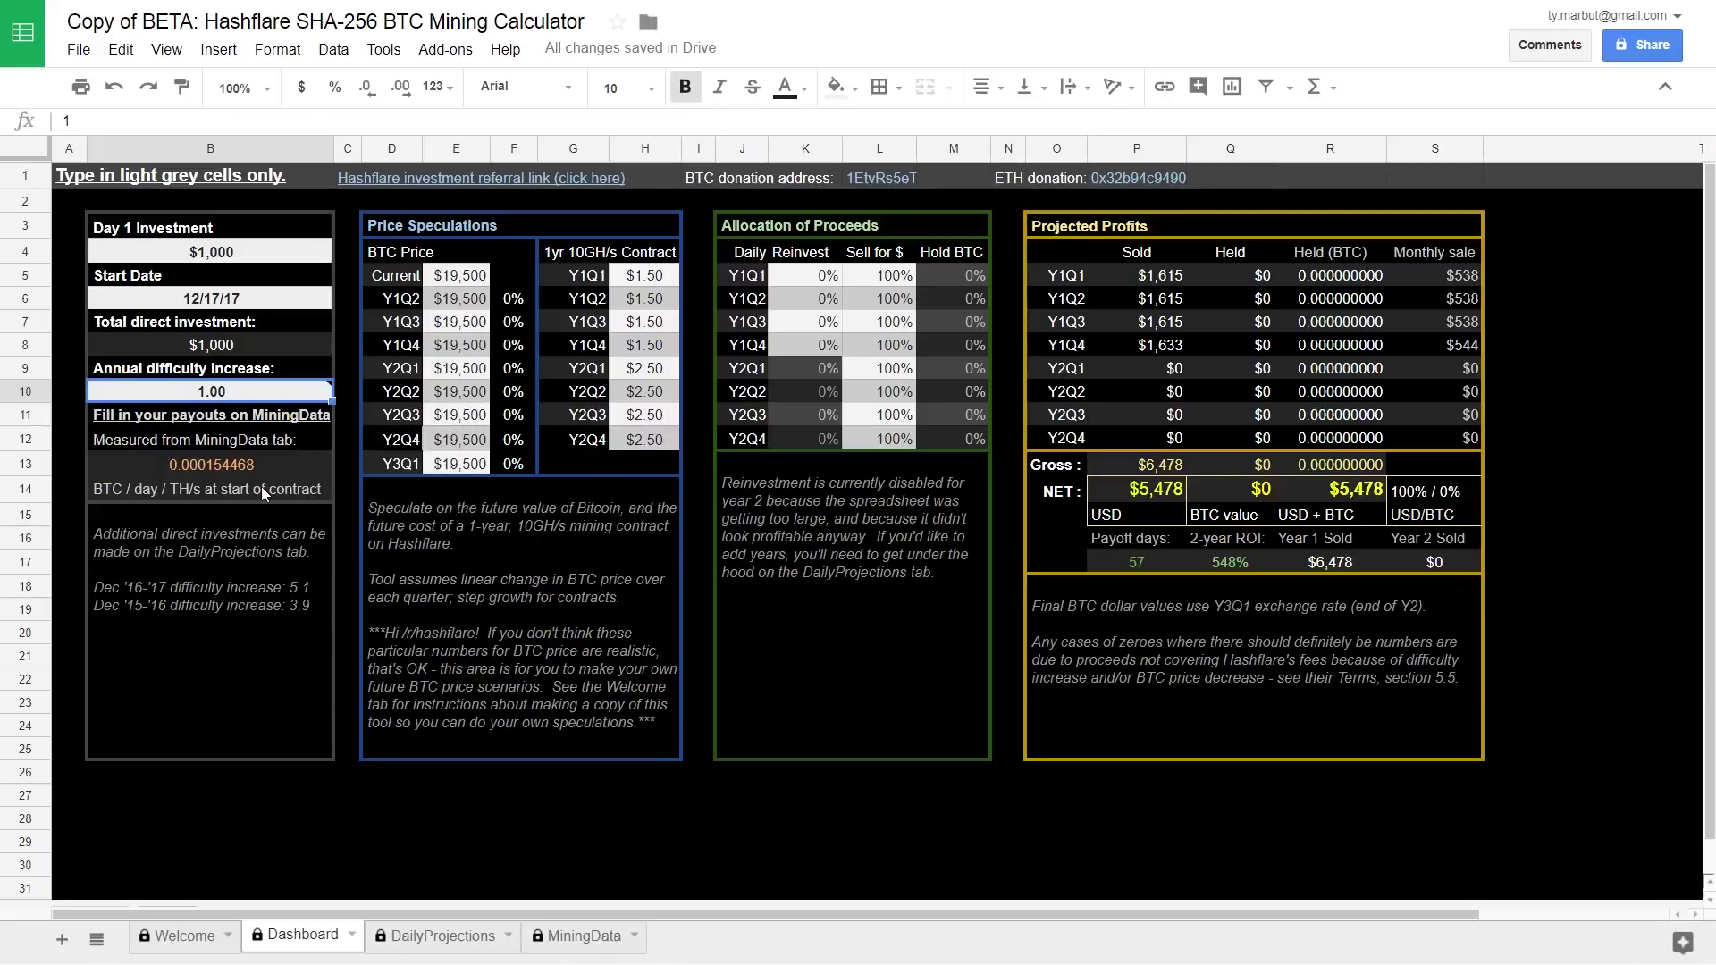
{"action": "type", "text": "4.8"}
{"action": "key", "text": "Return"}
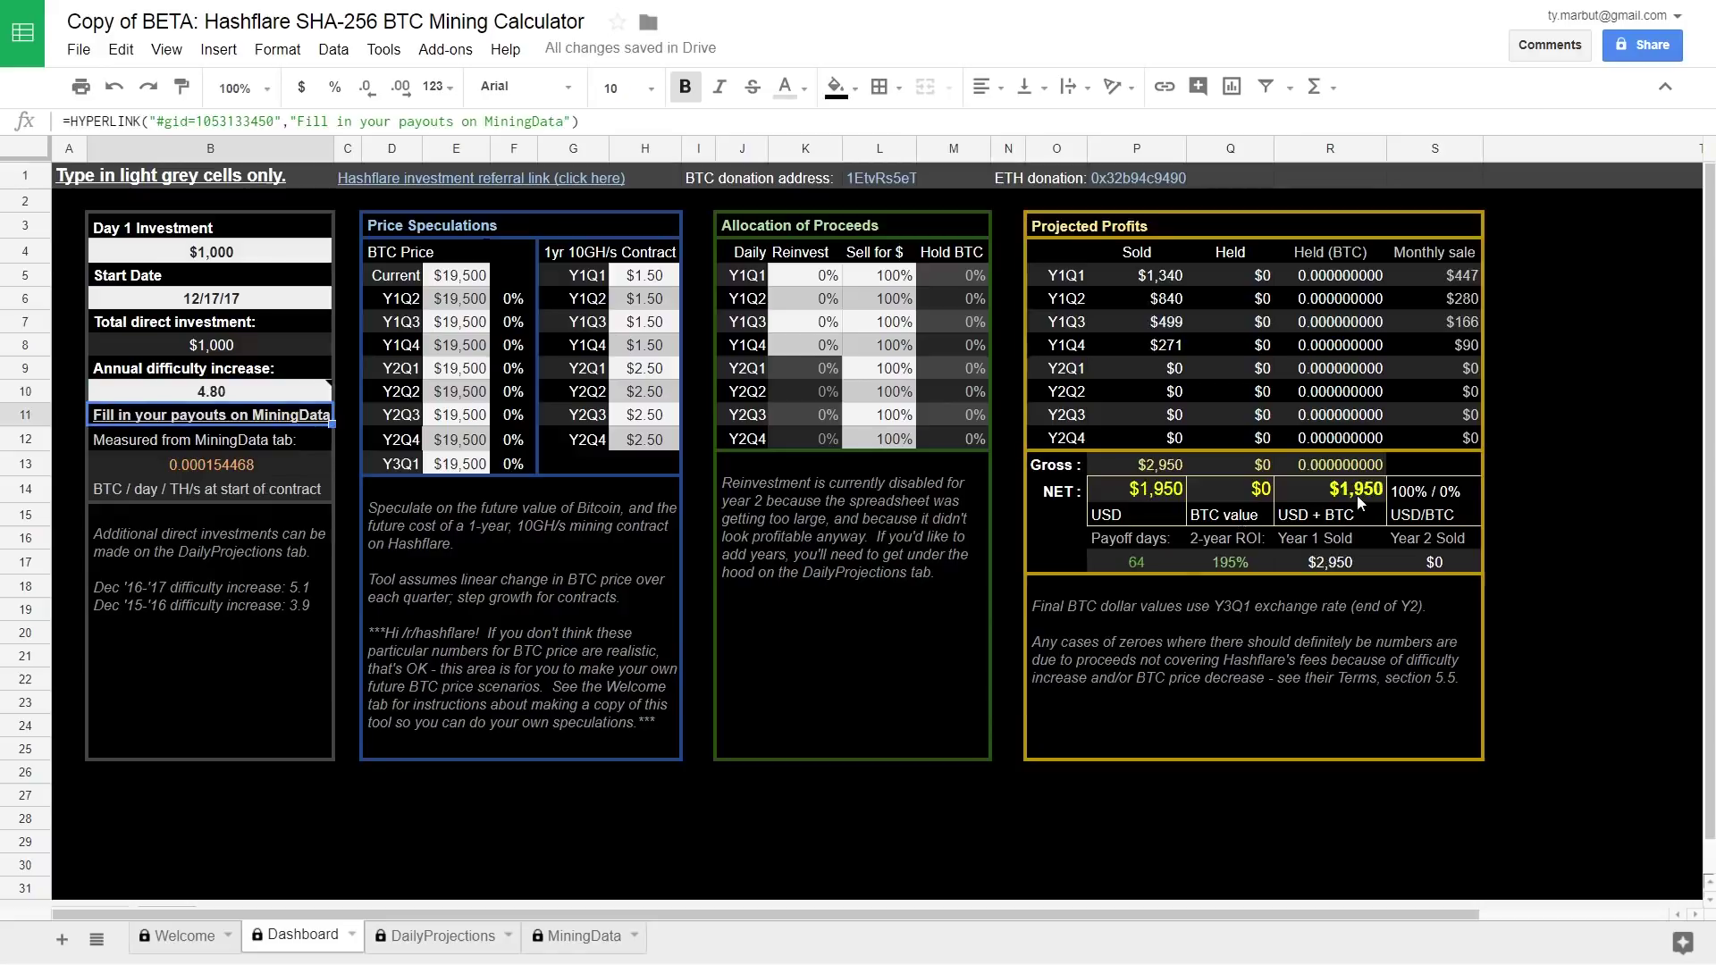
{"action": "left_click", "coordinate": [1152, 472]}
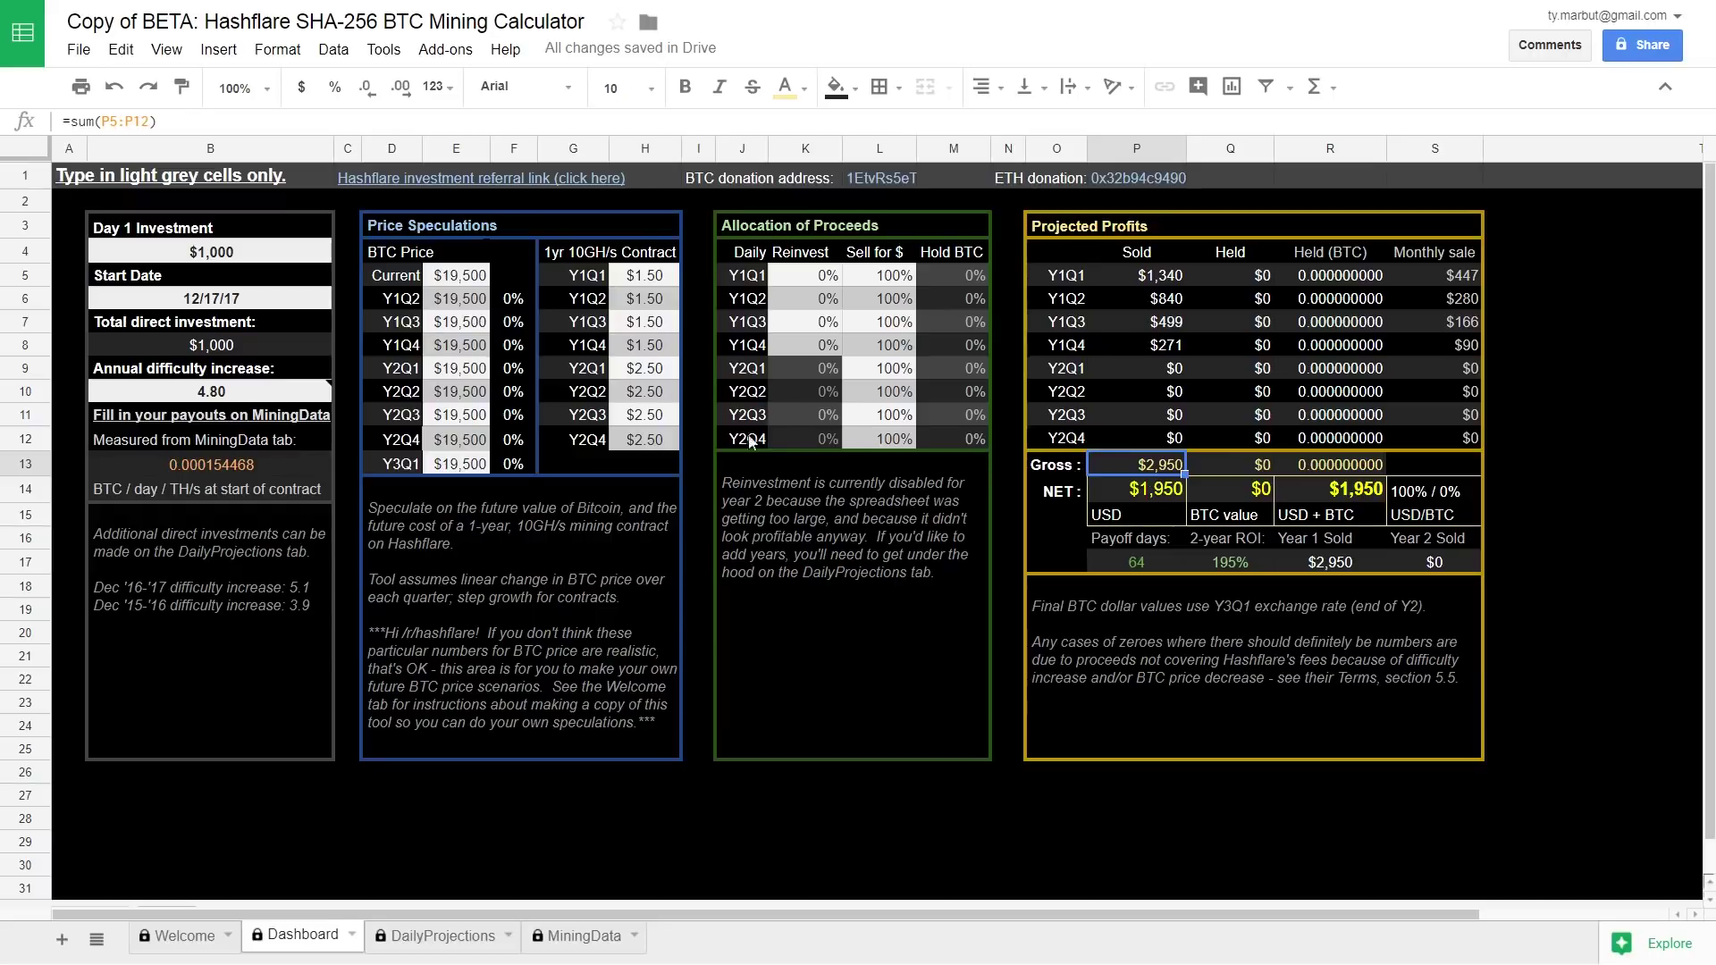
Set the annual difficulty increase back to 1 and inspect the 2-year ROI.
{"action": "left_click", "coordinate": [328, 396]}
{"action": "type", "text": "1"}
{"action": "key", "text": "Return"}
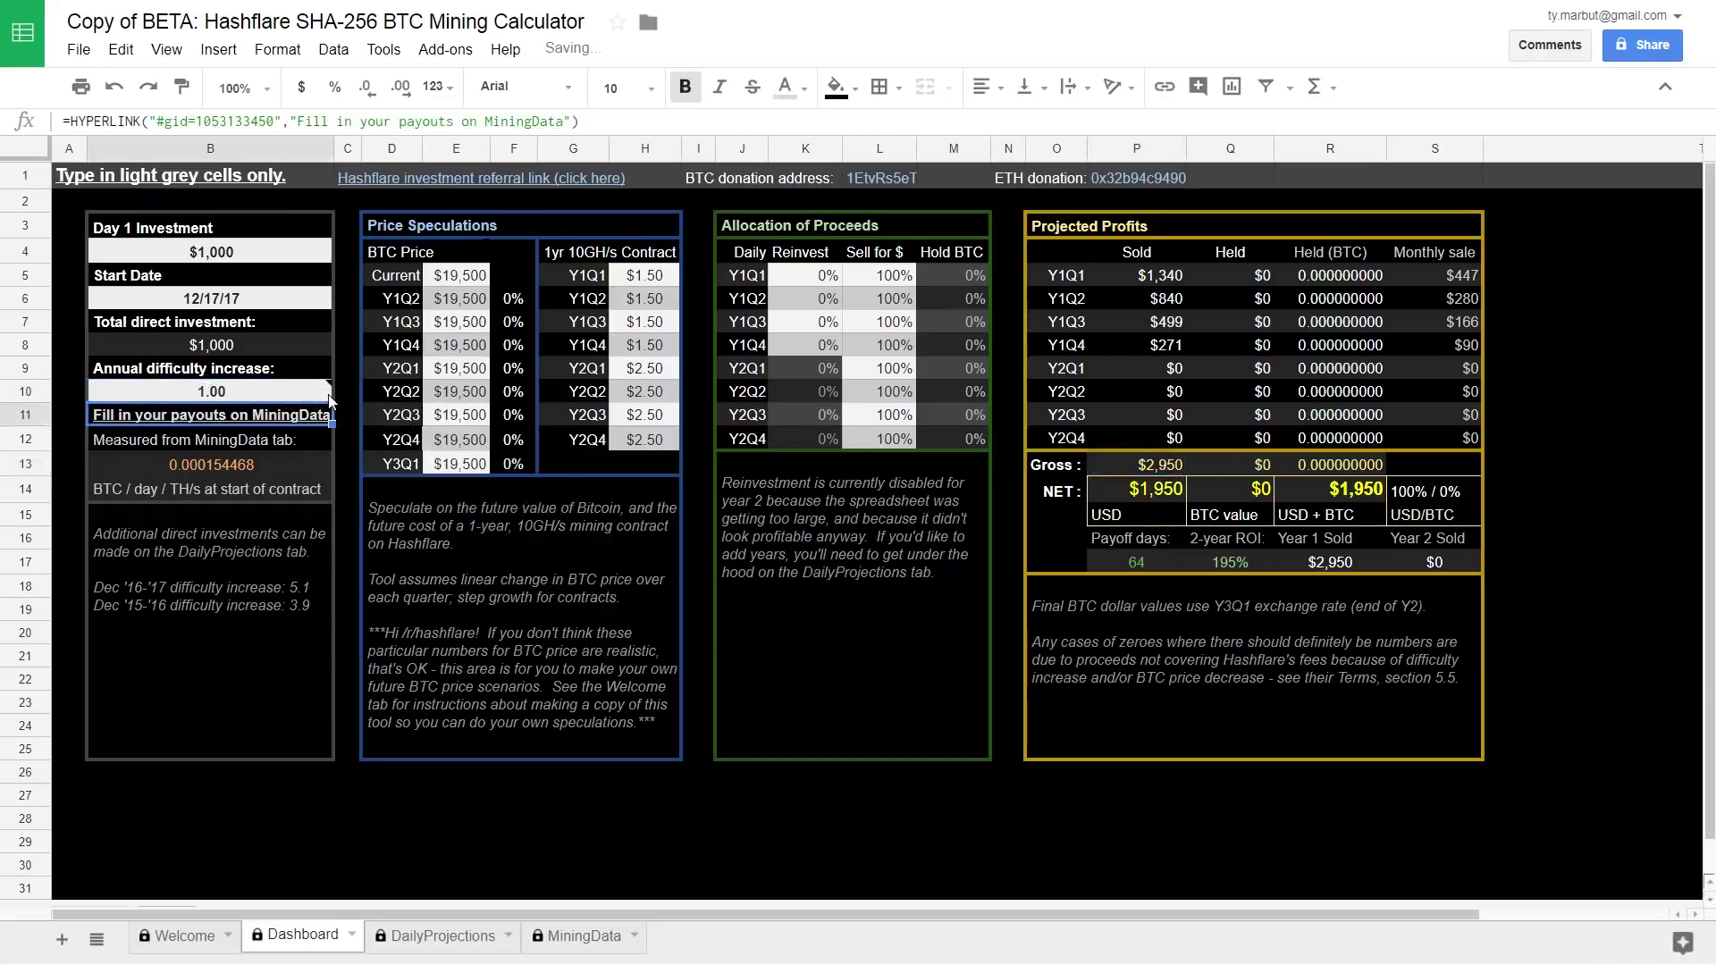
{"action": "left_click", "coordinate": [1252, 563]}
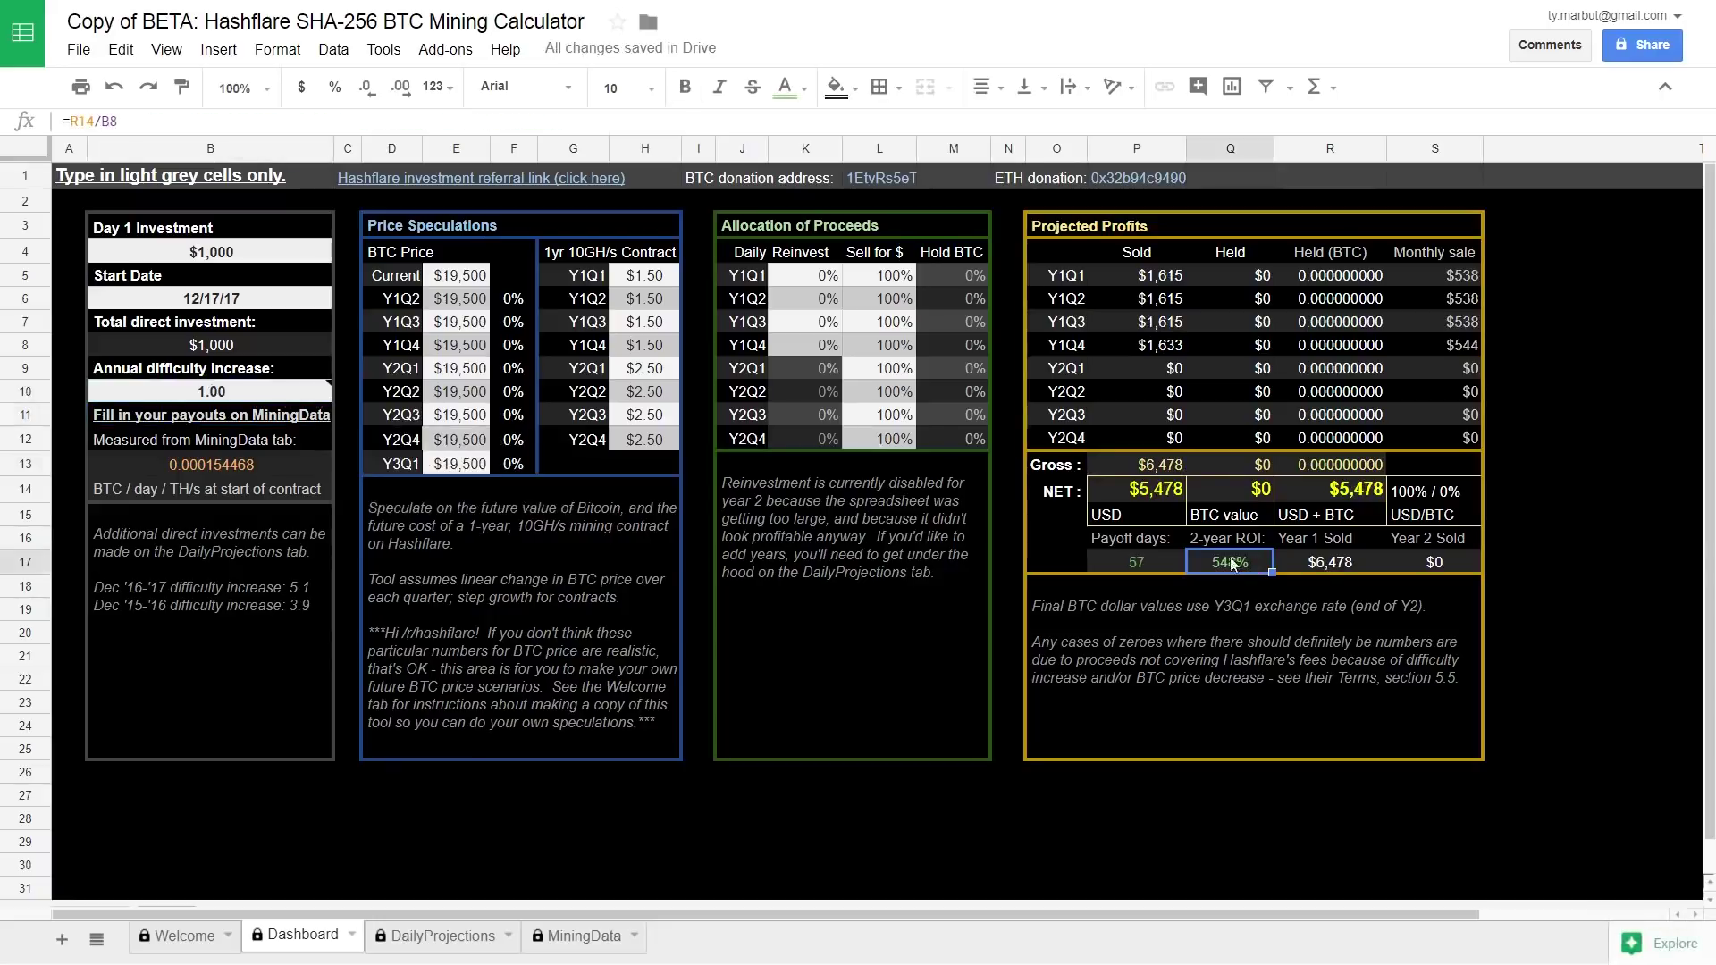
{"action": "mouse_move", "coordinate": [183, 399]}
{"action": "left_click", "coordinate": [239, 373]}
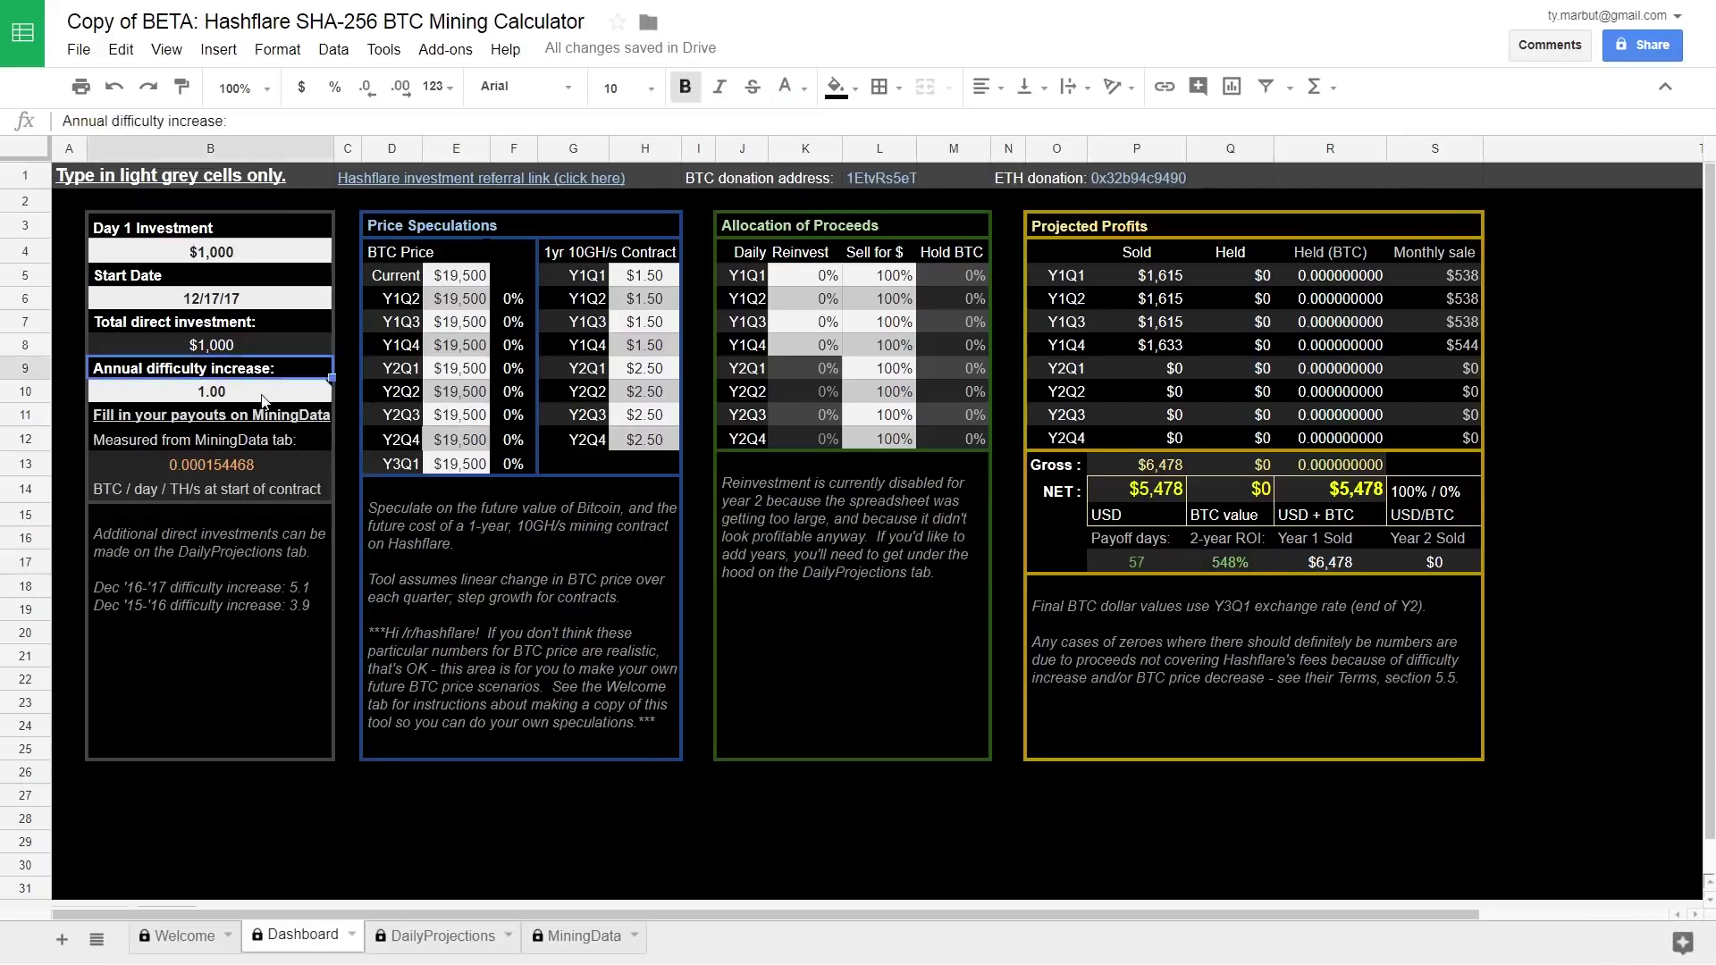
Set the annual difficulty increase to 4.8 and inspect the 2-year ROI.
{"action": "left_click", "coordinate": [262, 393]}
{"action": "type", "text": "4.8"}
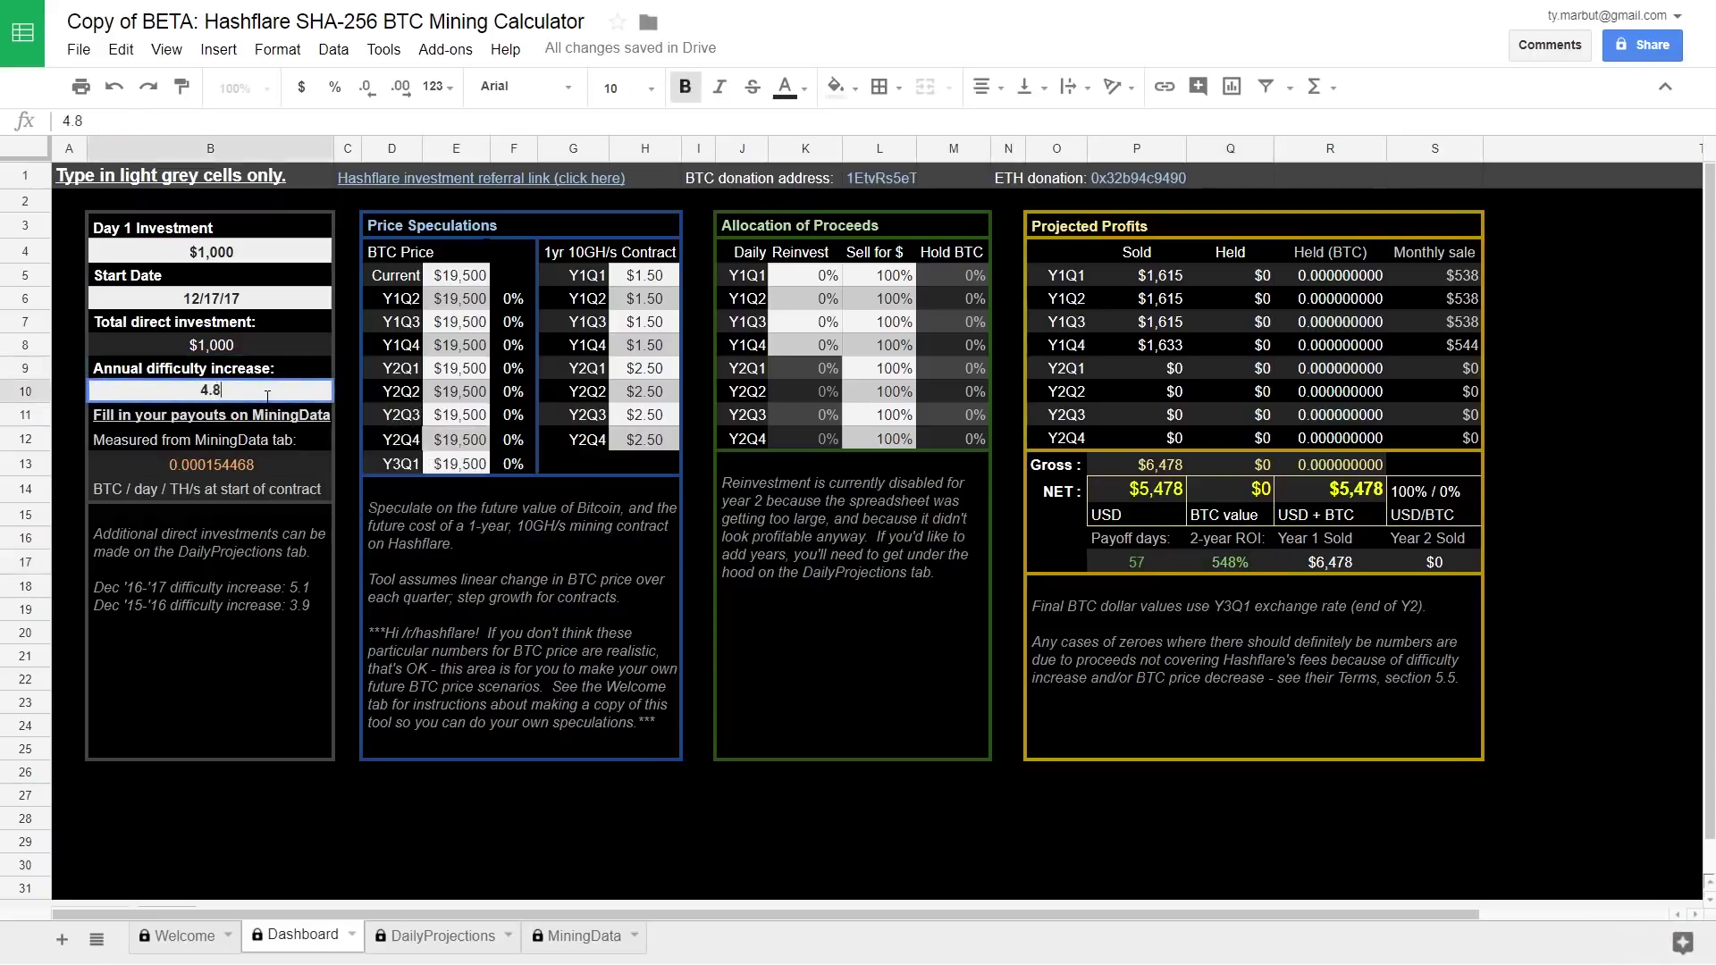
{"action": "key", "text": "Return"}
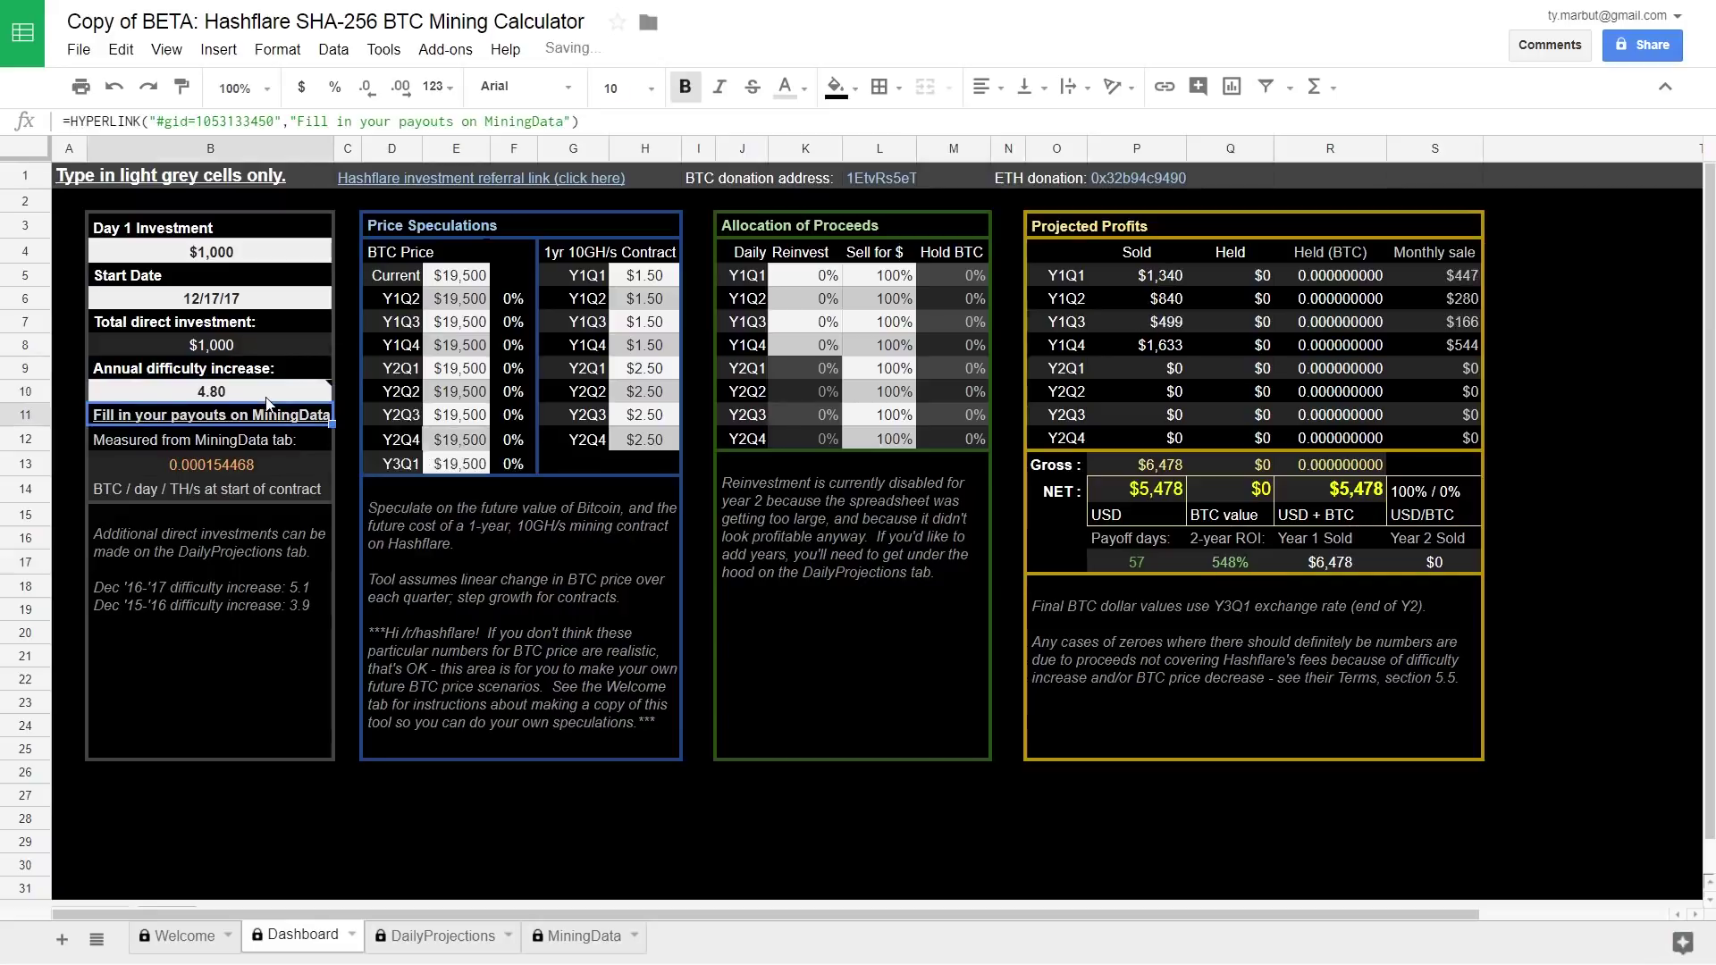
{"action": "left_click", "coordinate": [1230, 562]}
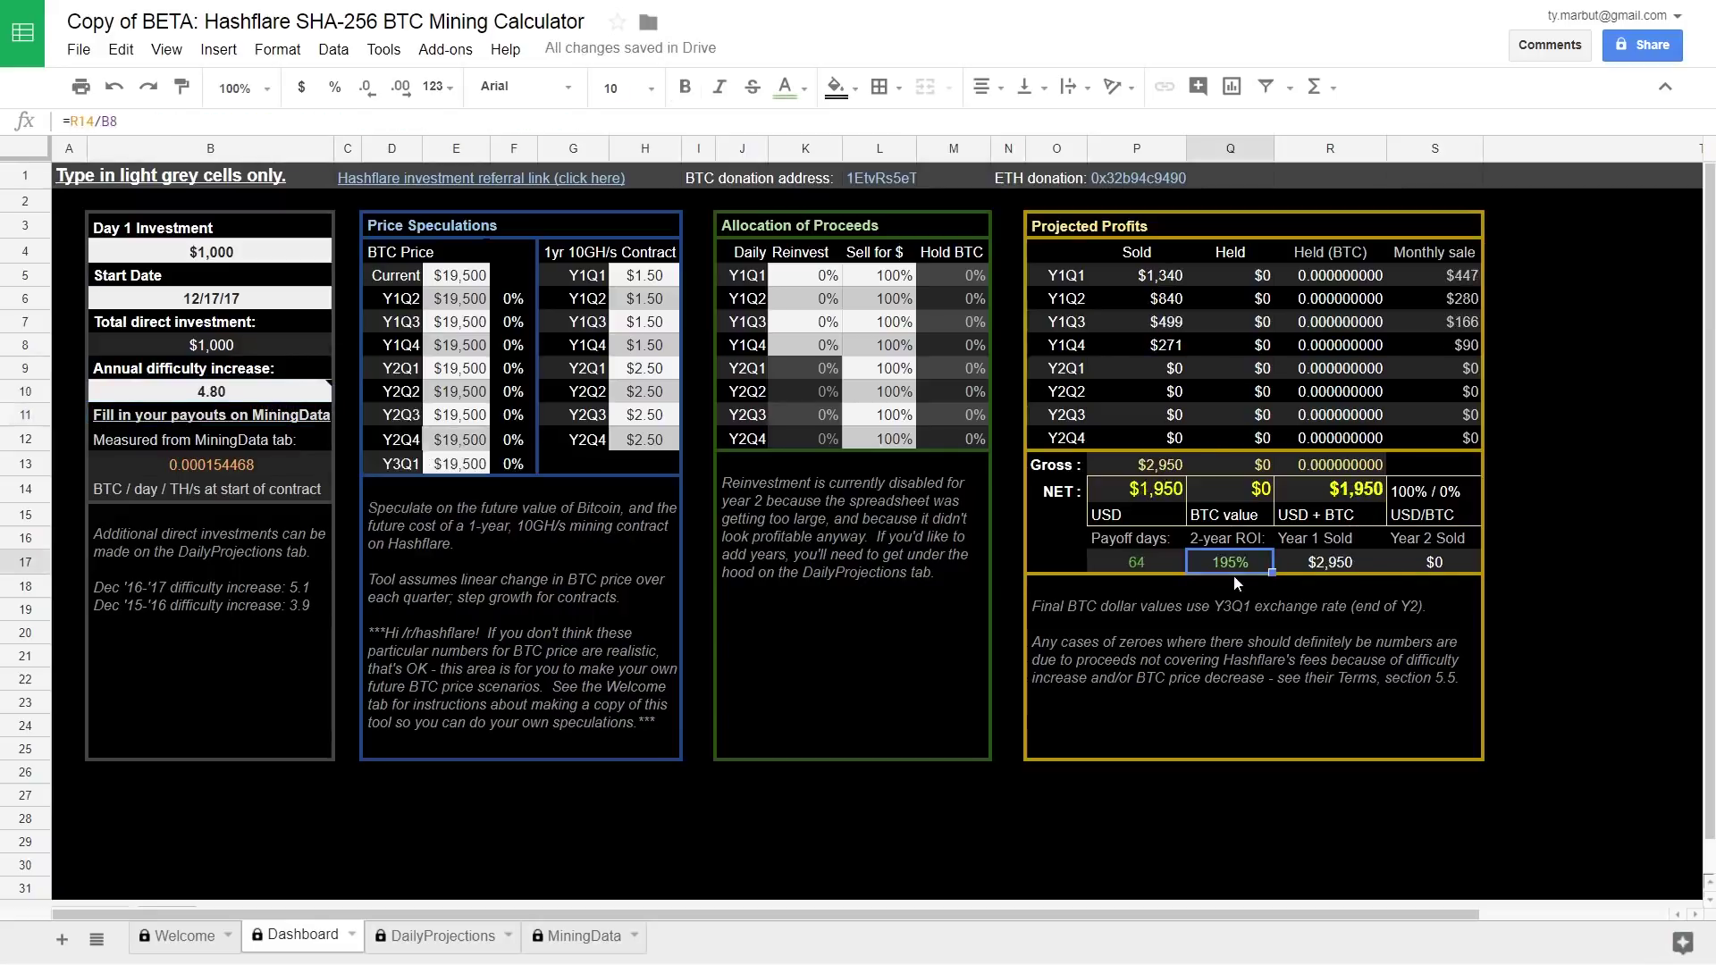
{"action": "left_click", "coordinate": [1584, 561]}
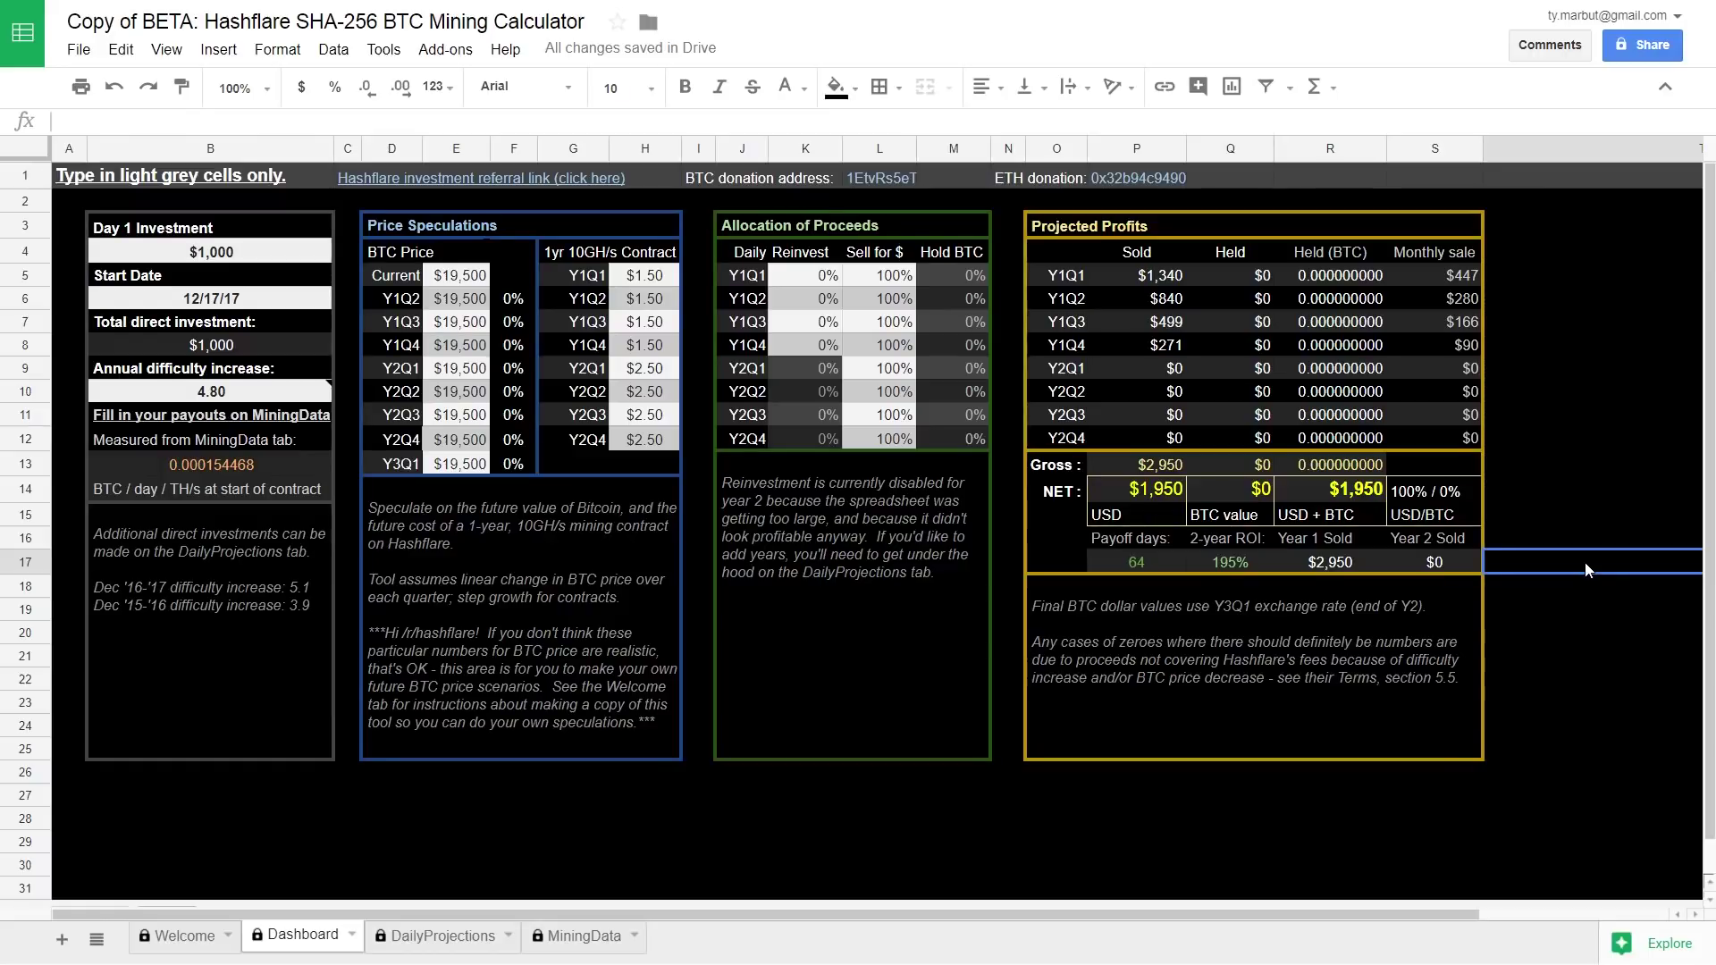
Set the Y1Q2 BTC price to a quarter of the current price with the formula =E5/4.
{"action": "left_click", "coordinate": [1230, 560]}
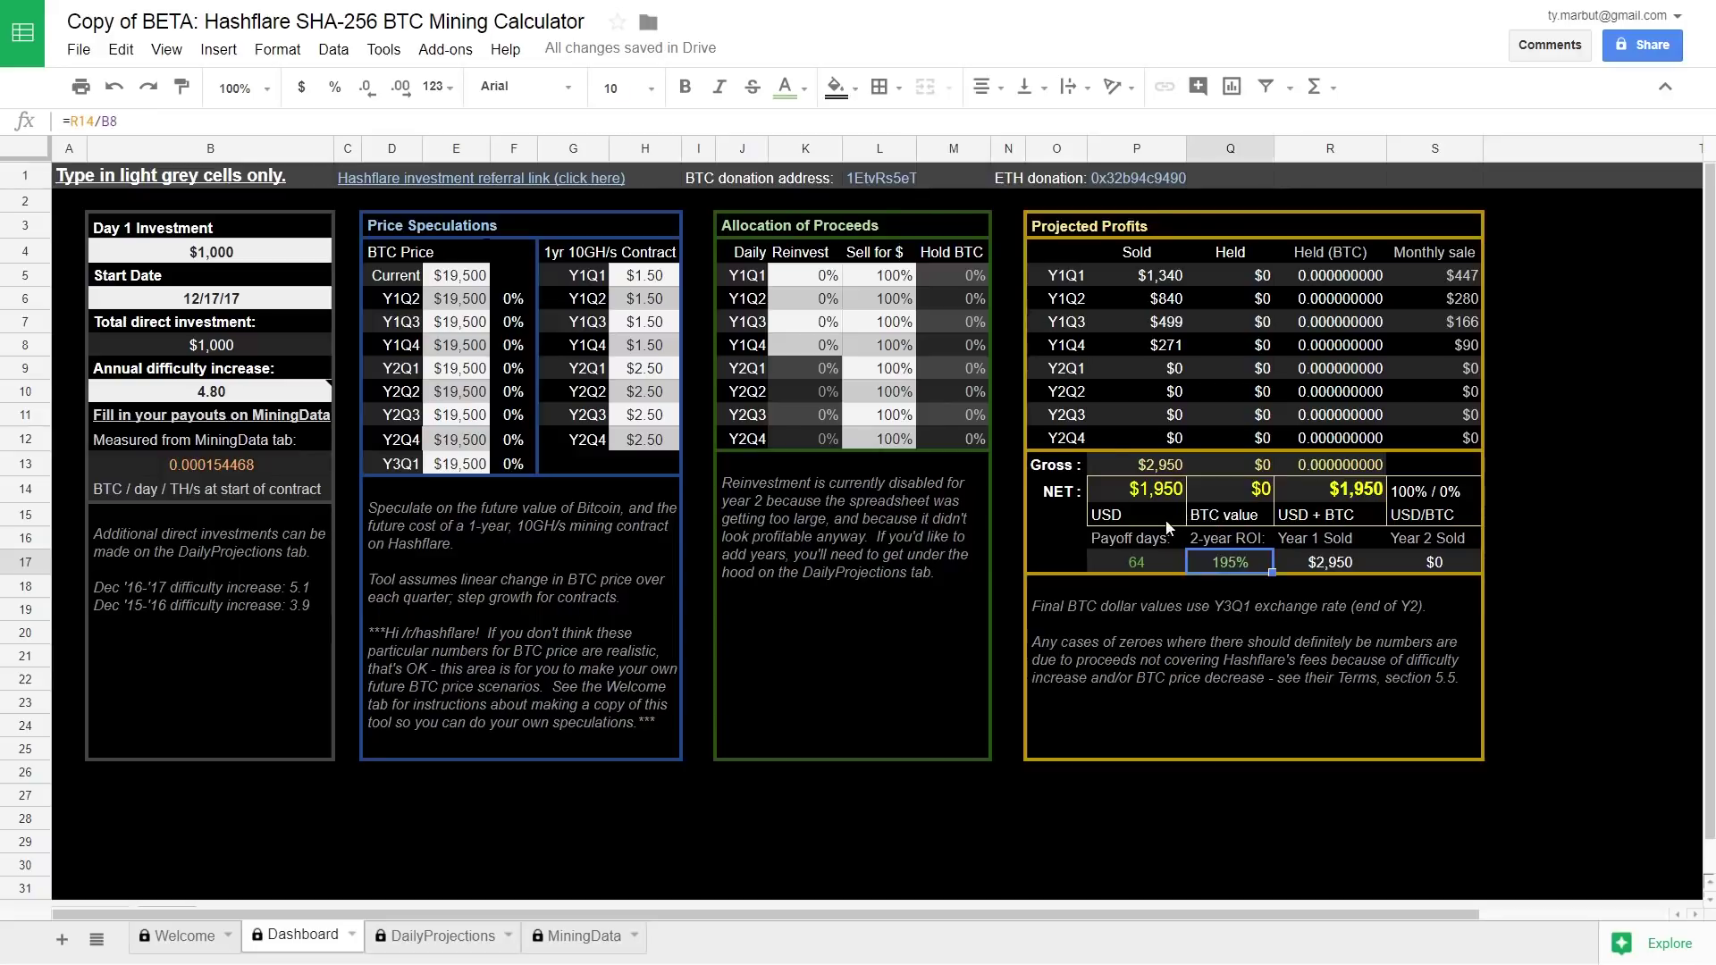
{"action": "left_click", "coordinate": [479, 278]}
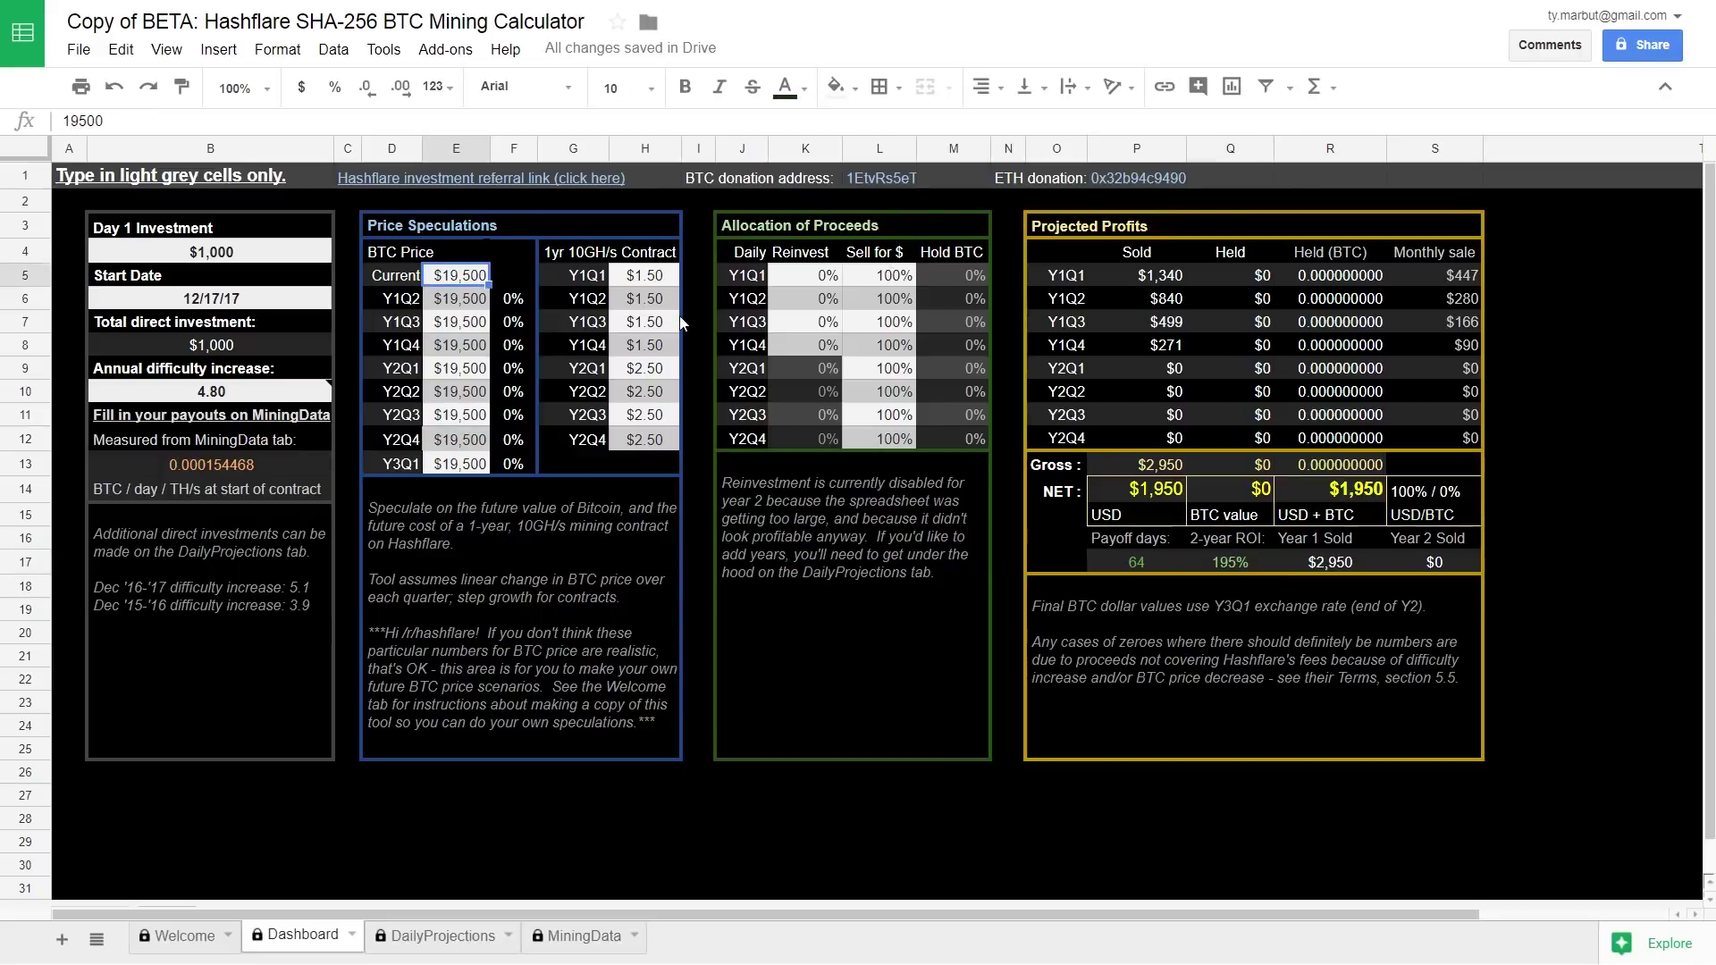
{"action": "key", "text": "Down"}
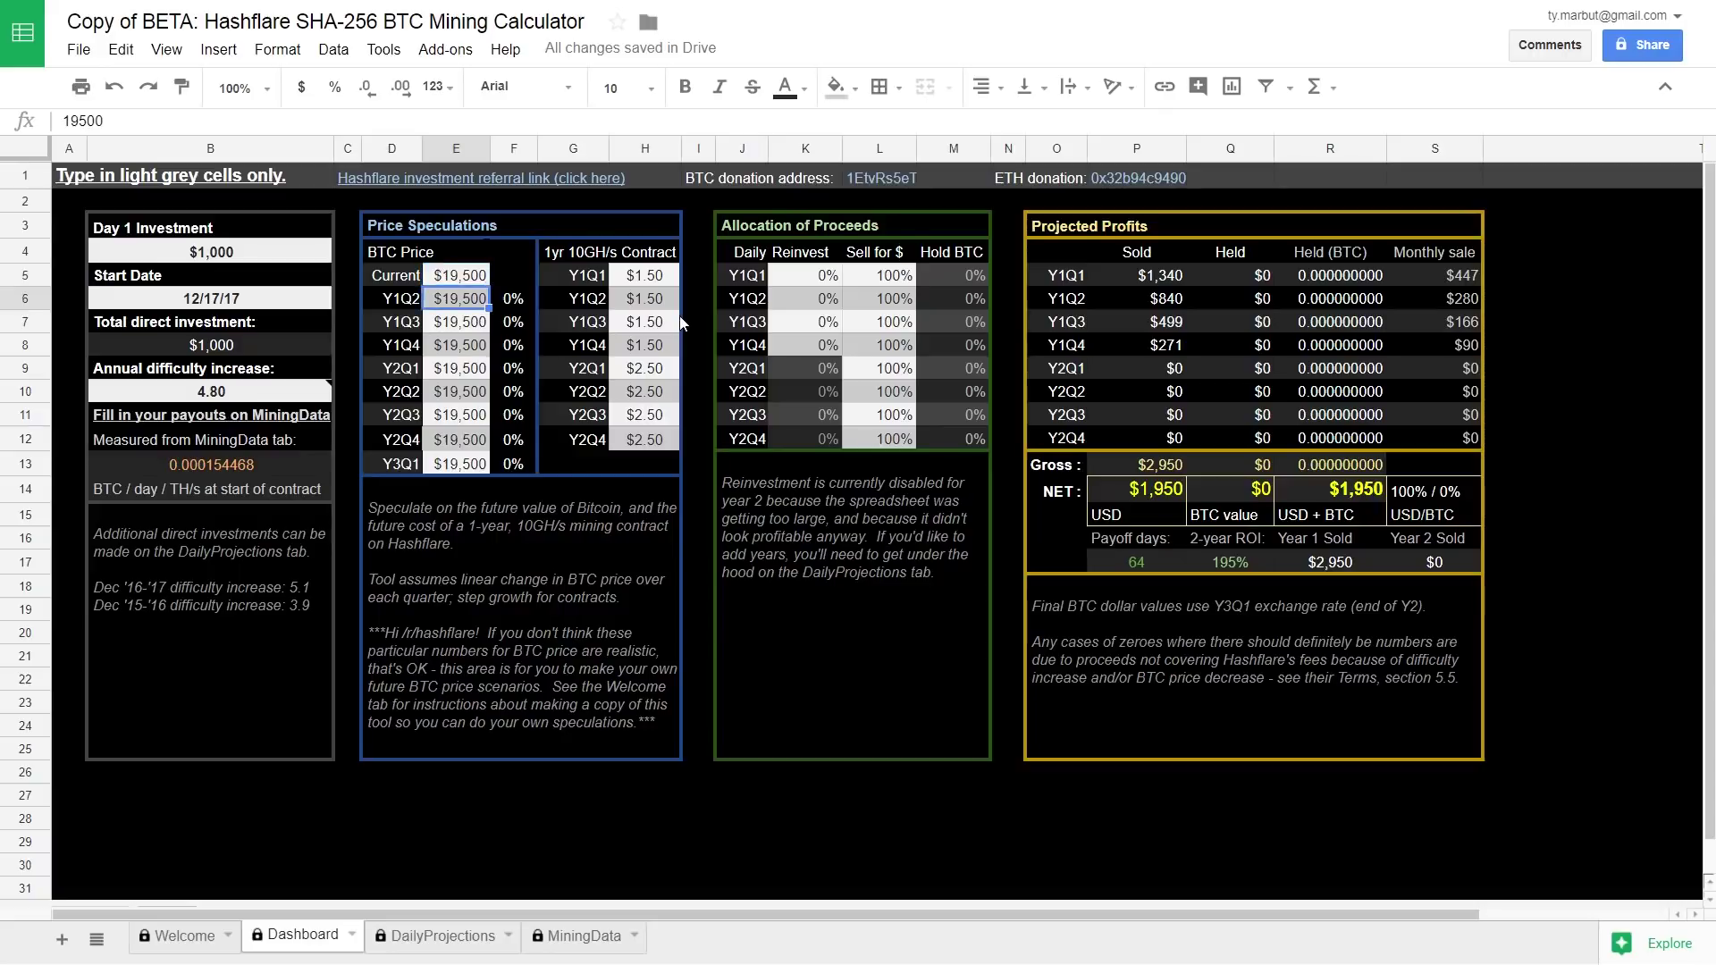
{"action": "type", "text": "3000"}
{"action": "key", "text": "BackSpace"}
{"action": "key", "text": "BackSpace"}
{"action": "key", "text": "BackSpace"}
{"action": "key", "text": "BackSpace"}
{"action": "type", "text": "="}
{"action": "left_click", "coordinate": [476, 283]}
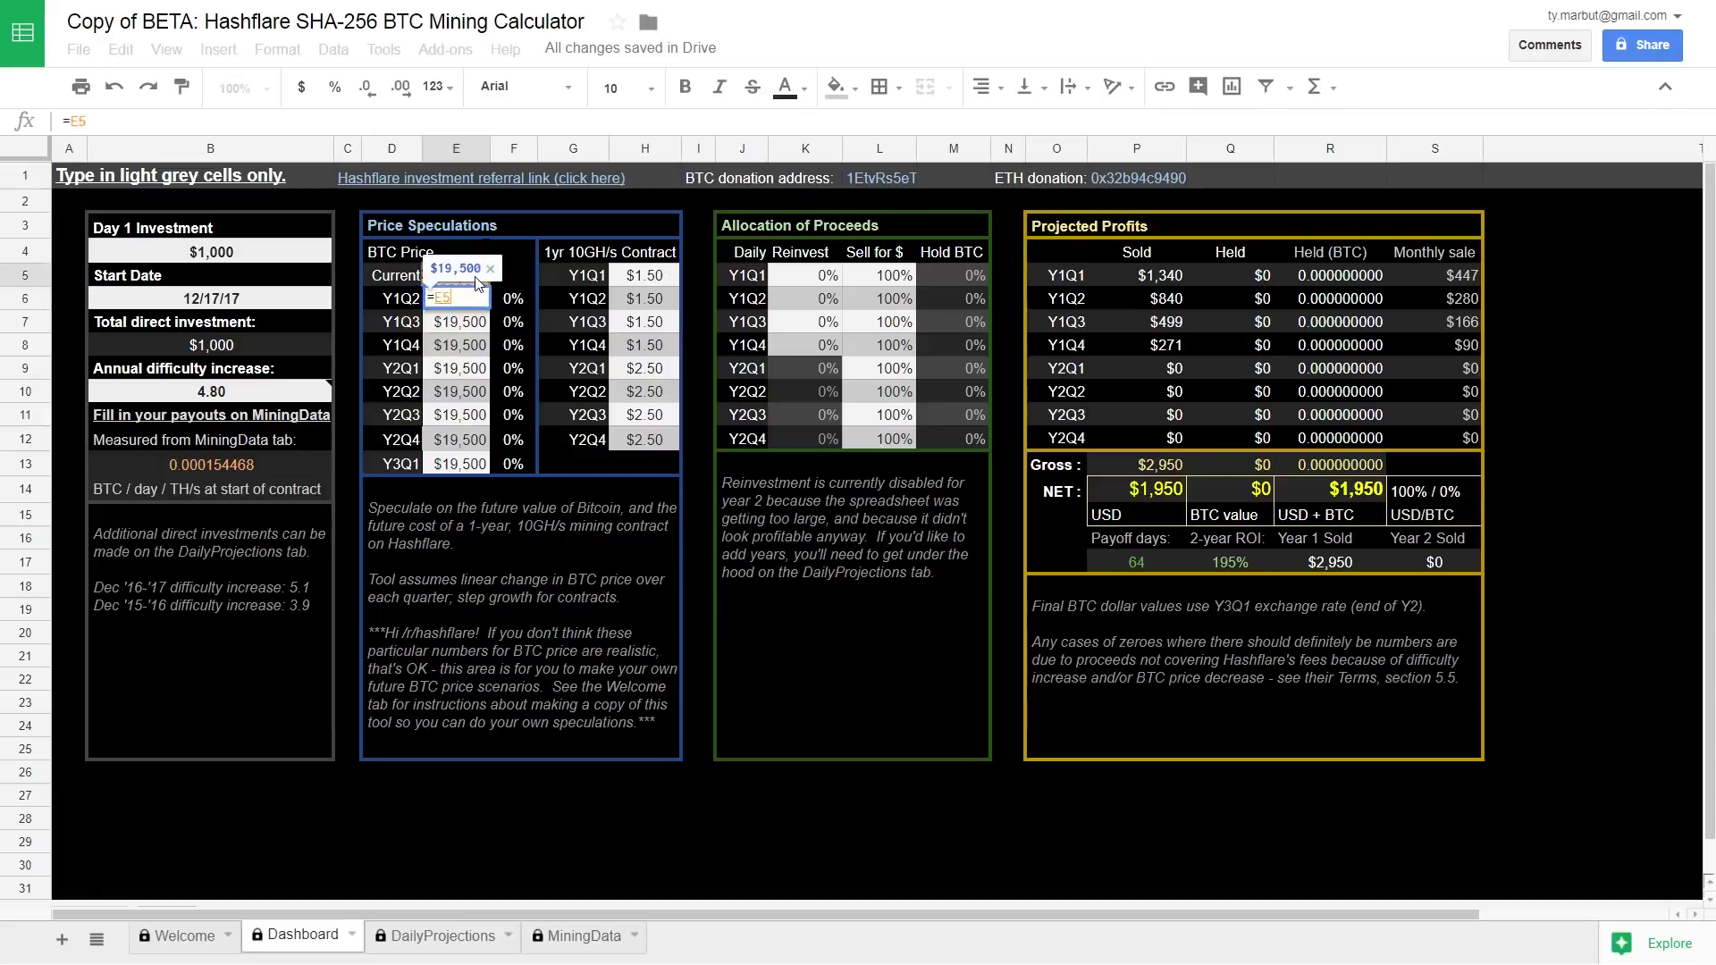
{"action": "key", "text": "Return"}
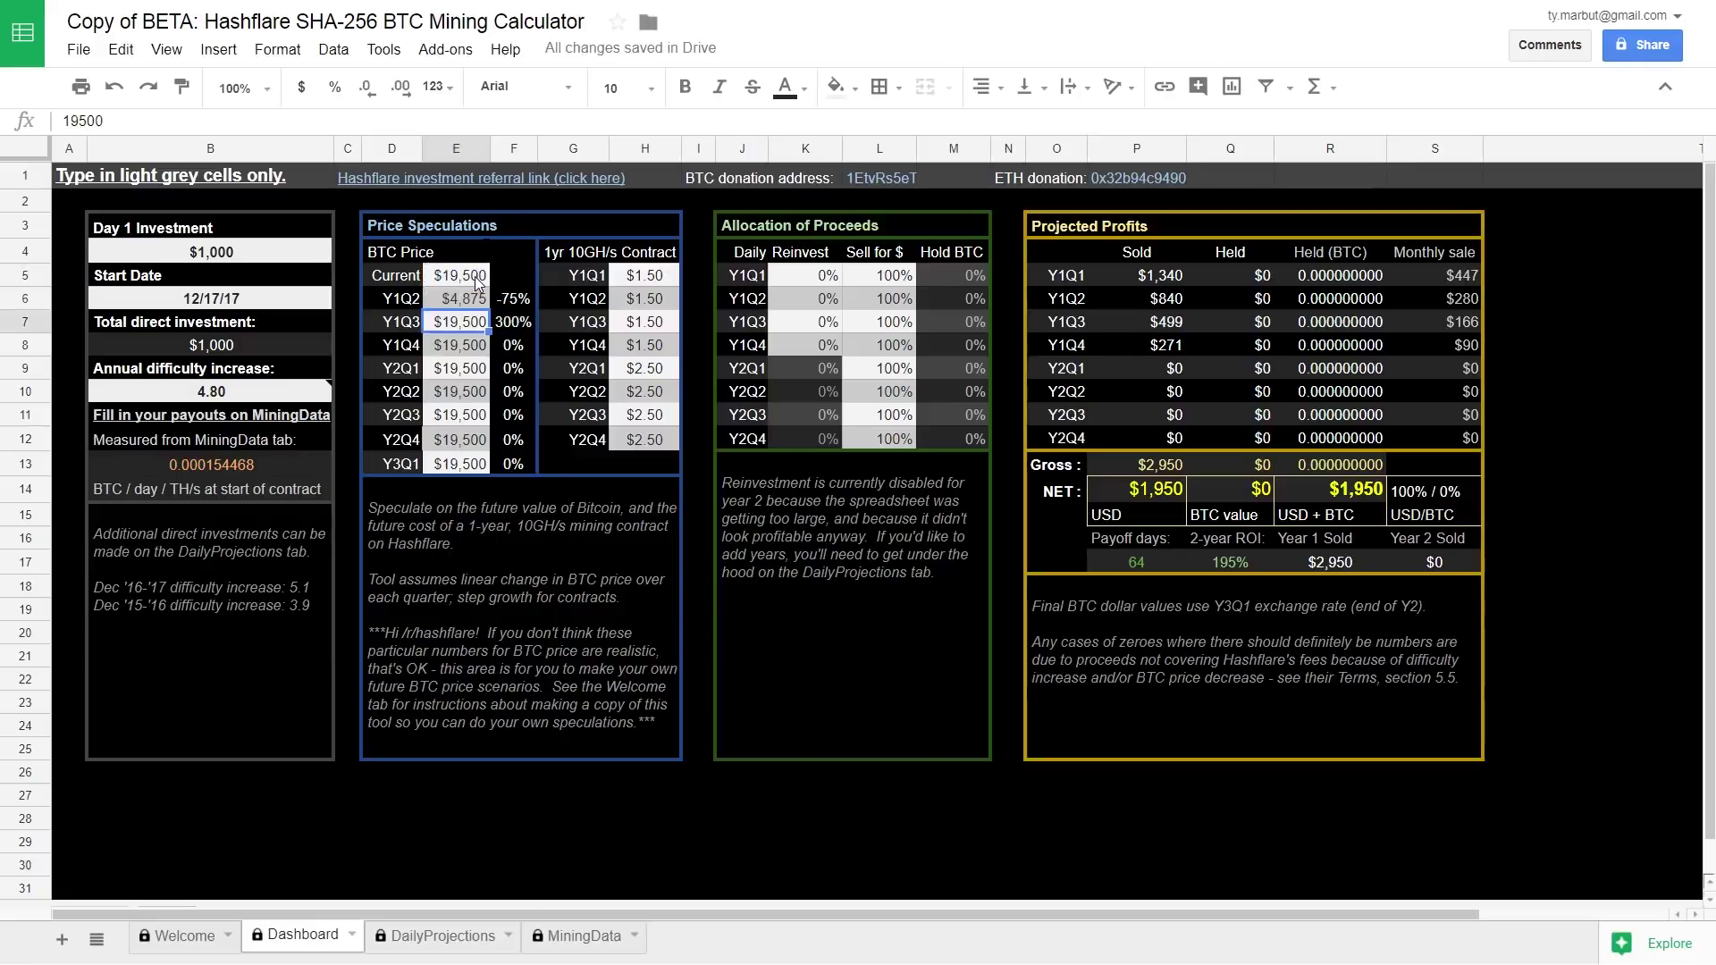
{"action": "key", "text": "Up"}
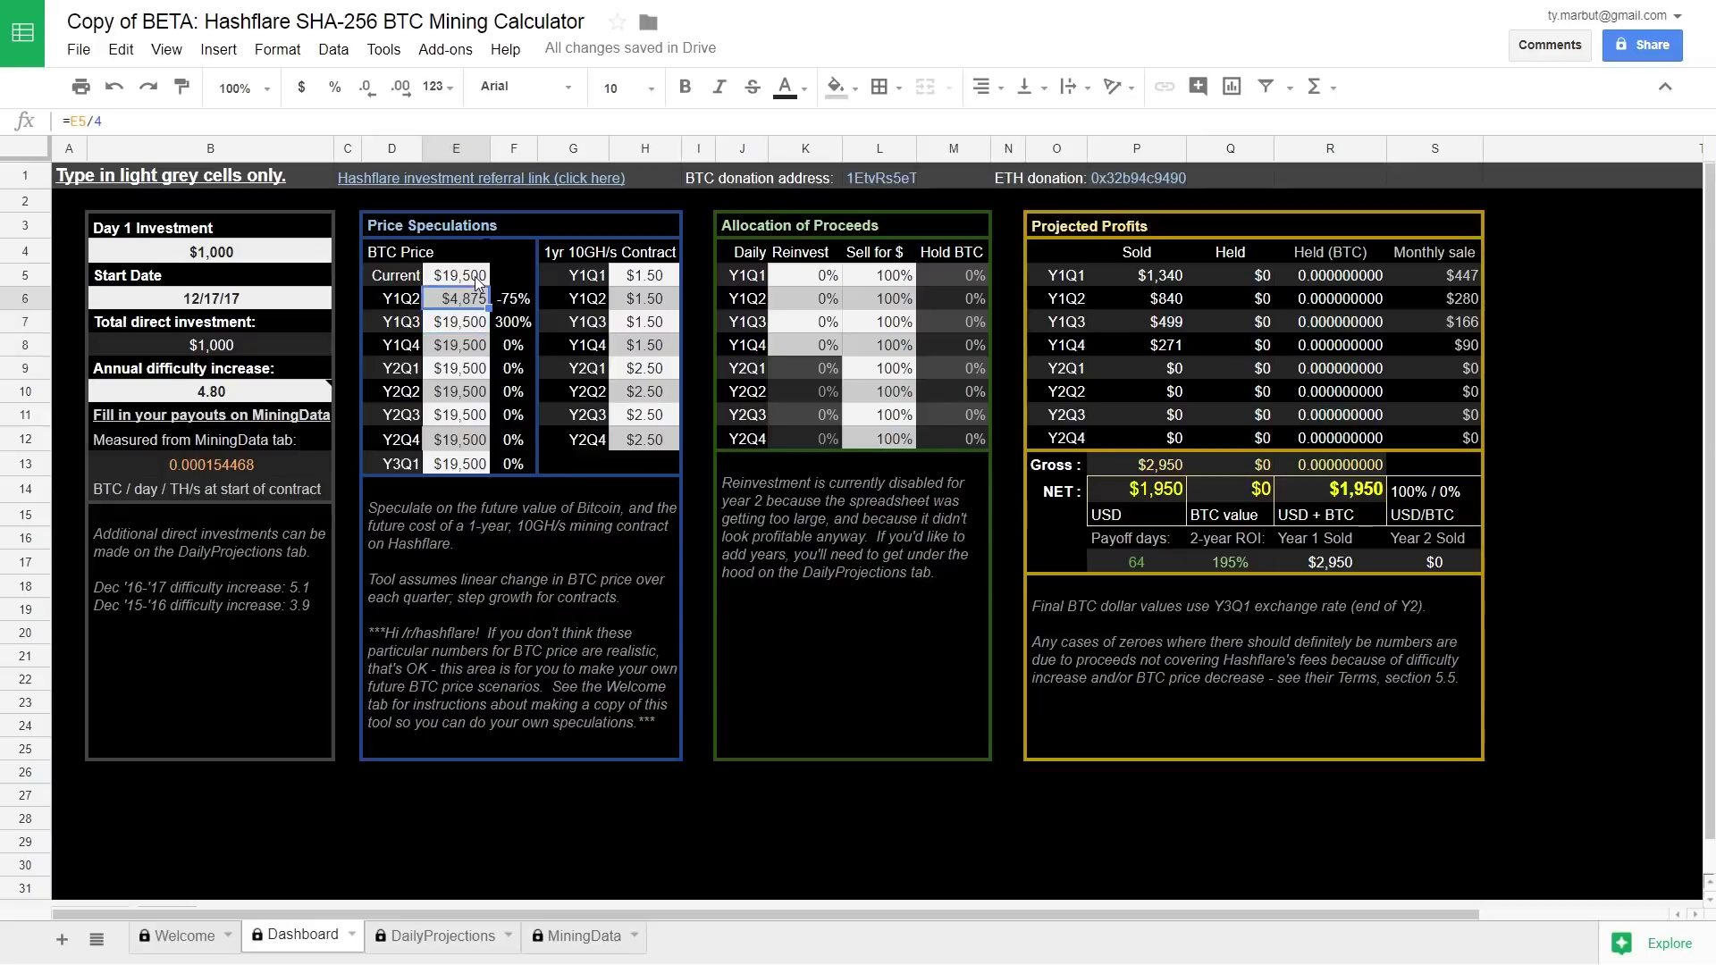
Clear the Y1Q4 BTC price and move the =E5/4 formula from Y1Q2 into that cell.
{"action": "key", "text": "Down"}
{"action": "key", "text": "Down"}
{"action": "type", "text": "="}
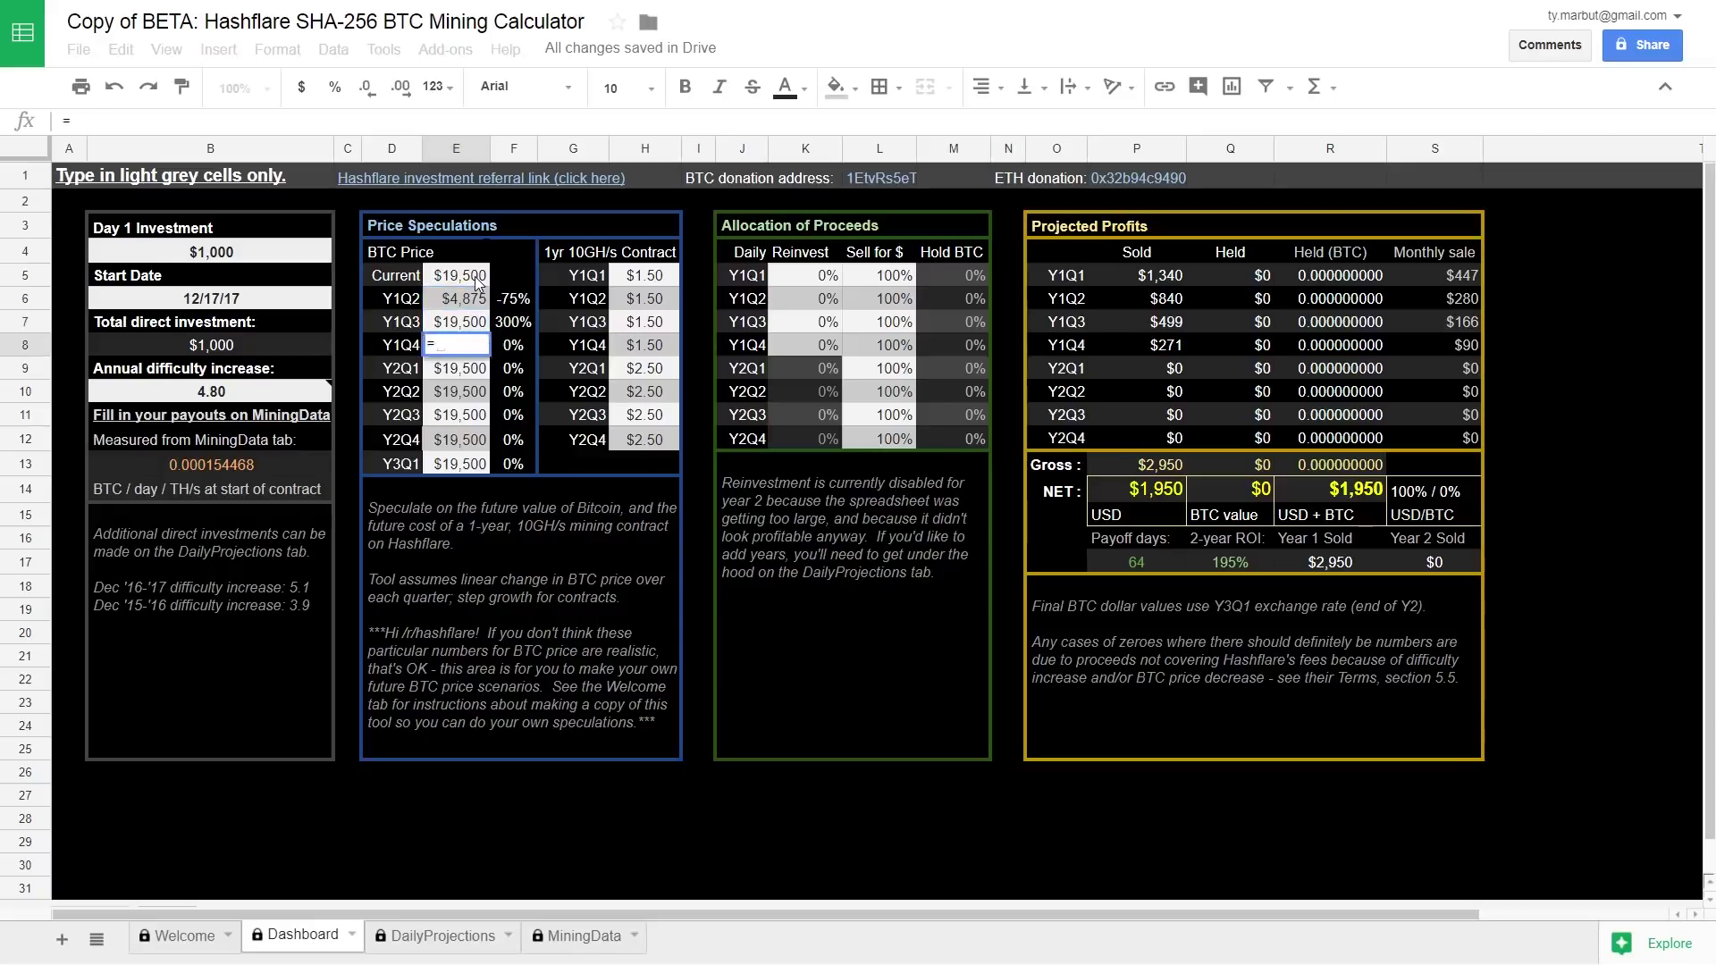
{"action": "key", "text": "BackSpace"}
{"action": "key", "text": "Return"}
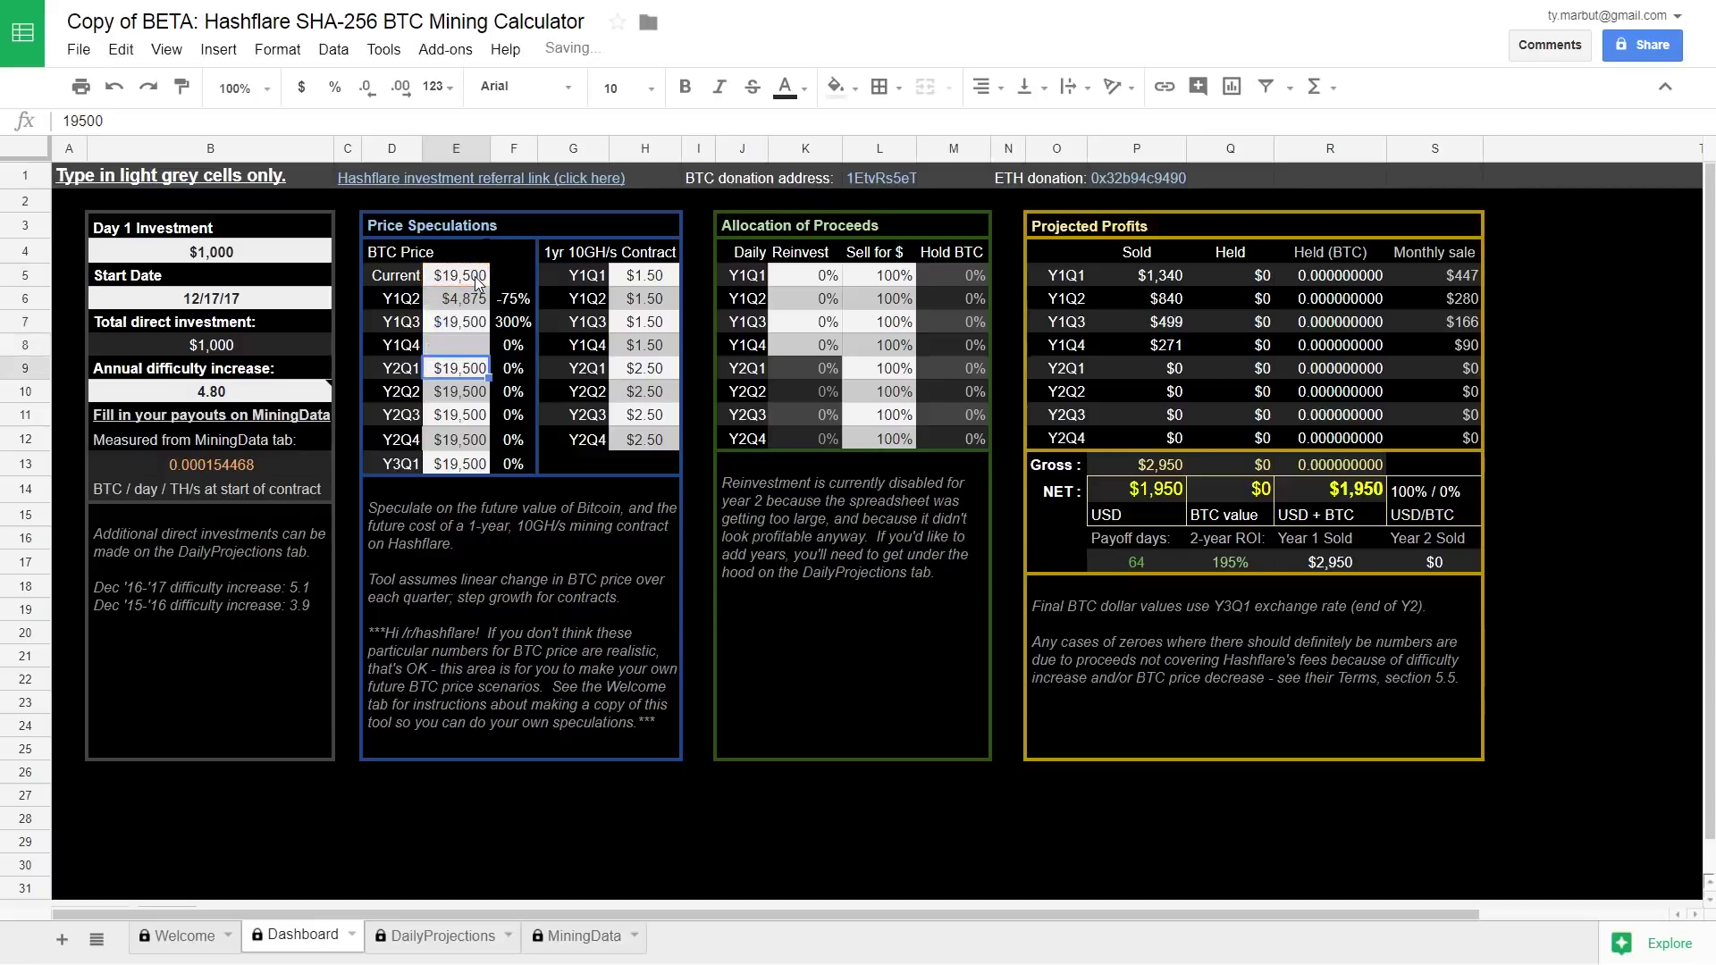
{"action": "key", "text": "Up"}
{"action": "key", "text": "Up"}
{"action": "key", "text": "Up"}
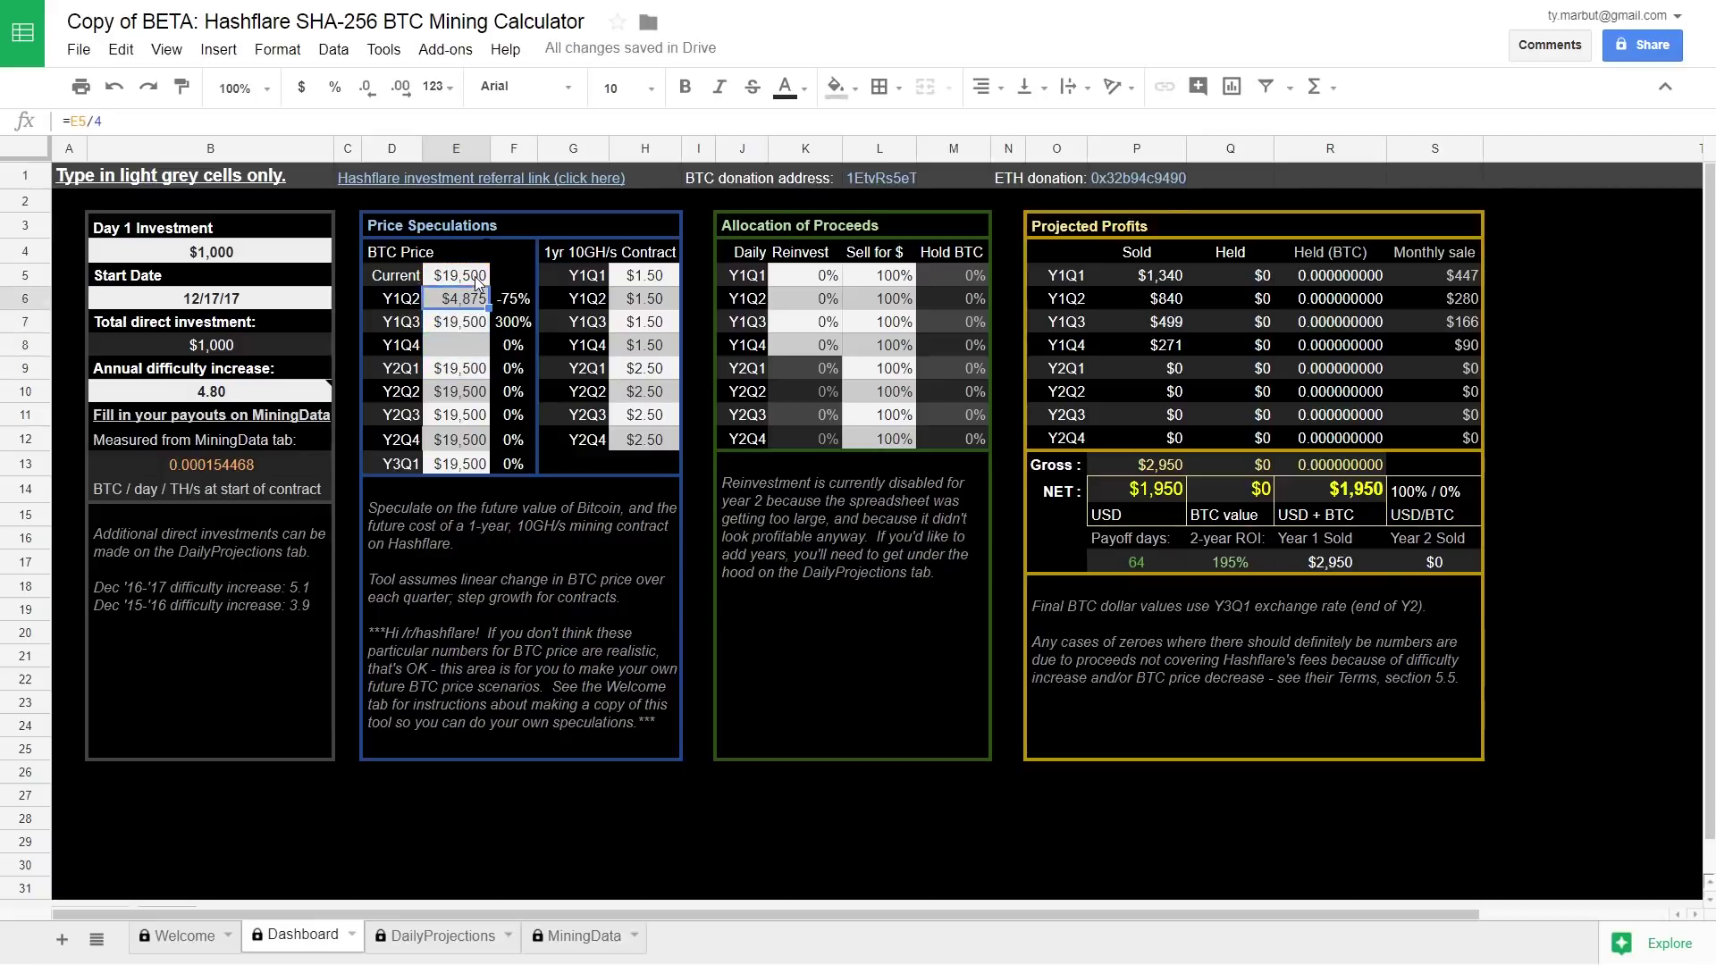
{"action": "key", "text": "Down"}
{"action": "key", "text": "Down"}
{"action": "key", "text": "Up"}
{"action": "key", "text": "Up"}
Set the speculated BTC price to 15,000 for Y1Q2 and 10,000 for Y1Q3.
{"action": "type", "text": "15000"}
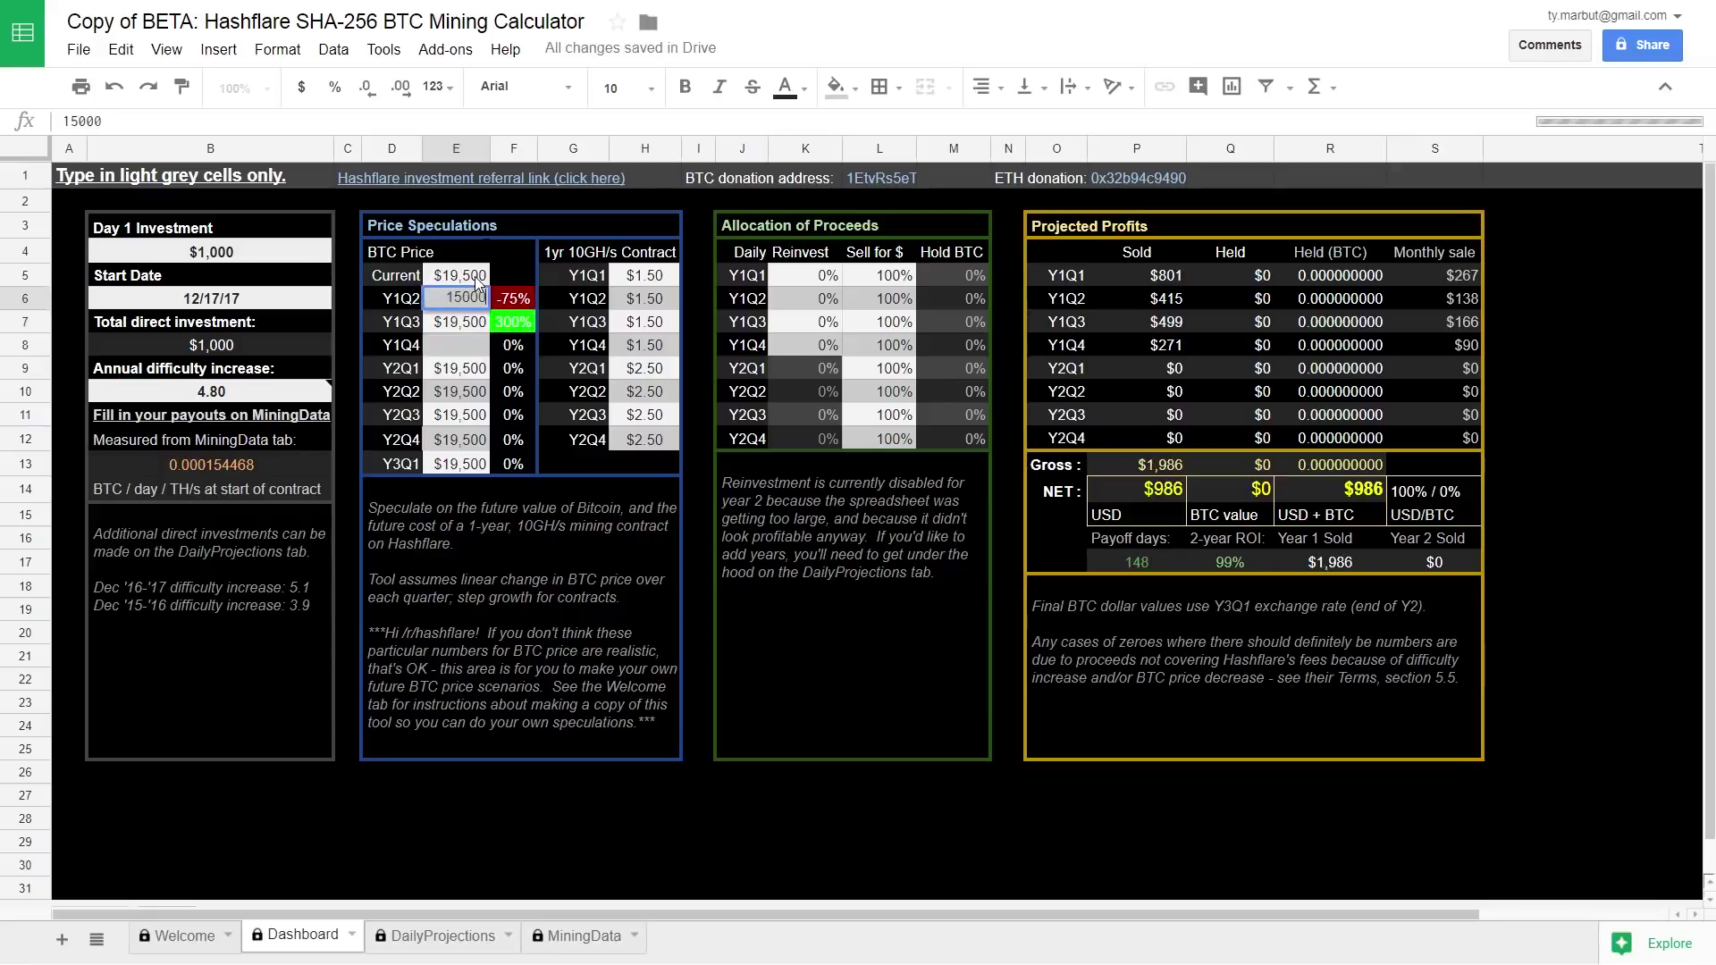
{"action": "key", "text": "Return"}
{"action": "type", "text": "10,000"}
{"action": "key", "text": "Return"}
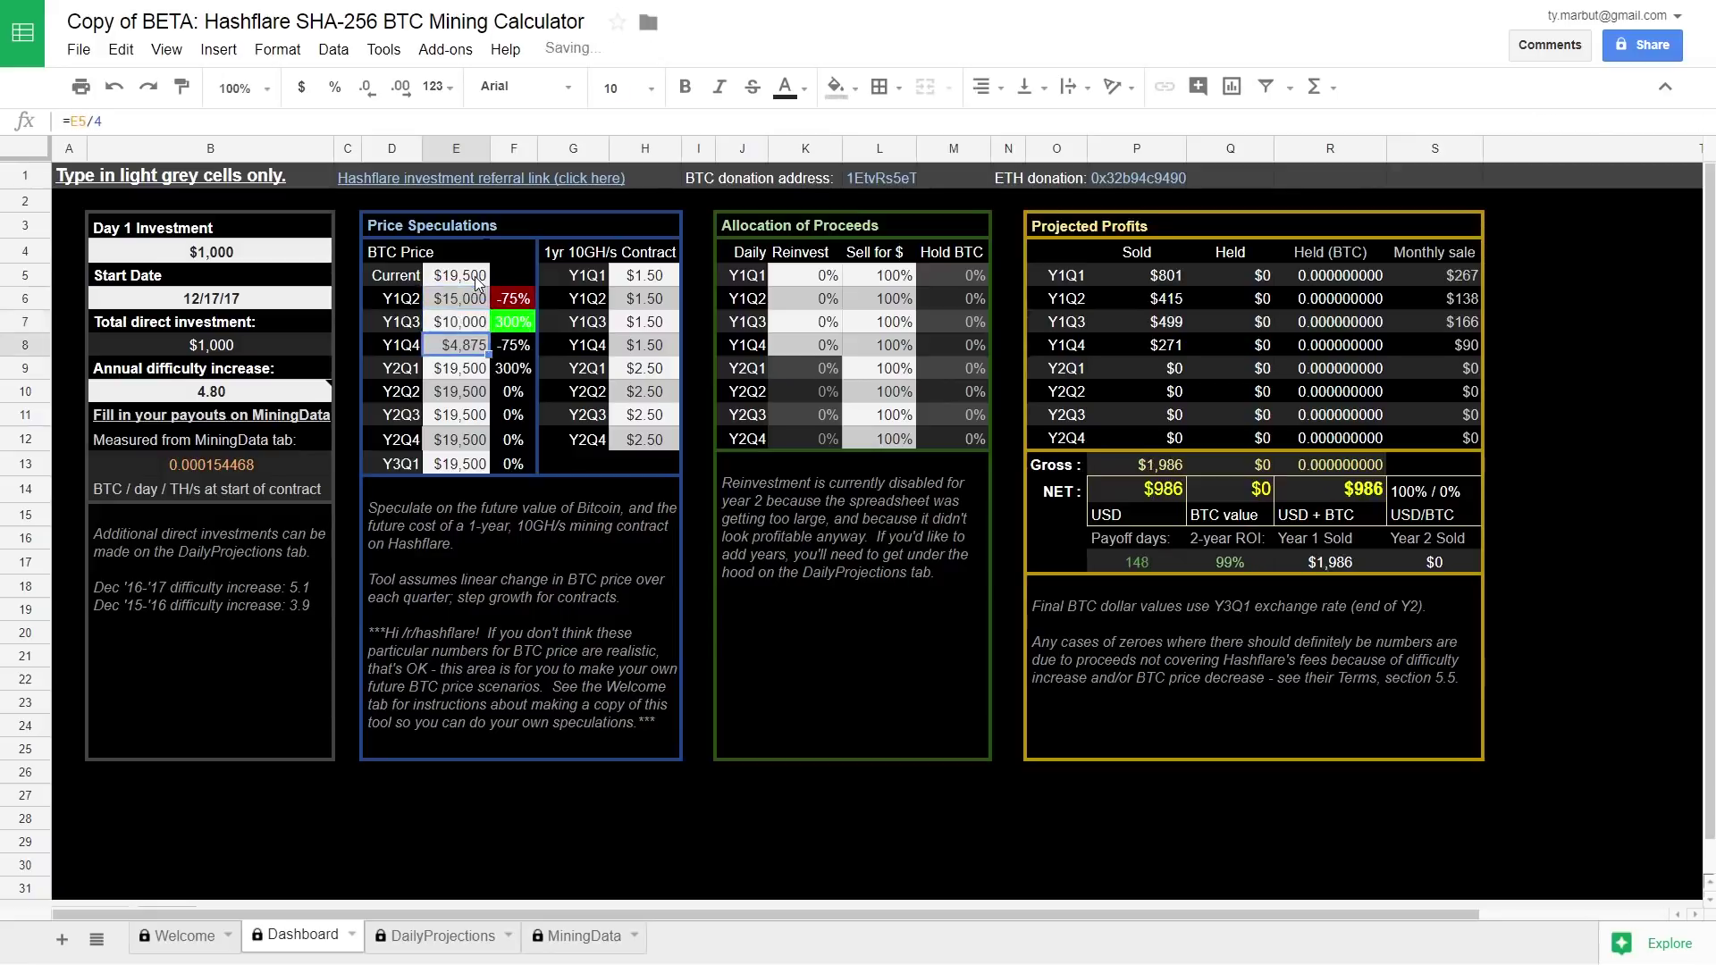
Set the speculated BTC price for Y2Q1 to 6,000.
{"action": "key", "text": "Down"}
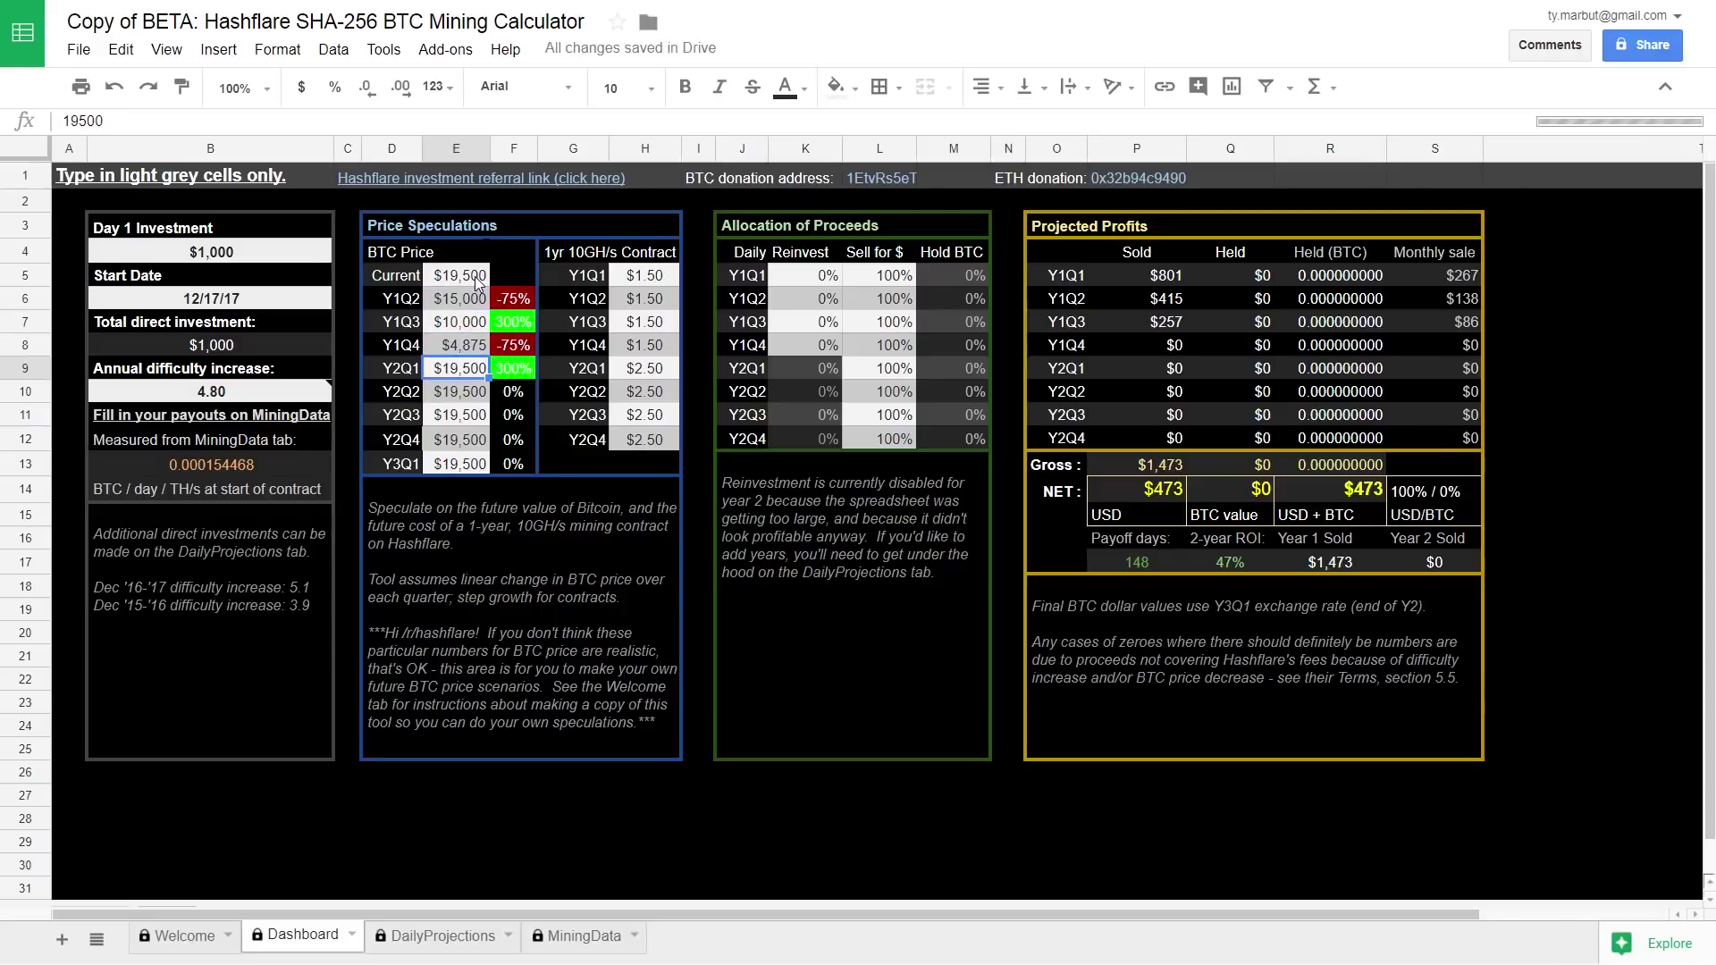
{"action": "type", "text": "600"}
{"action": "key", "text": "Return"}
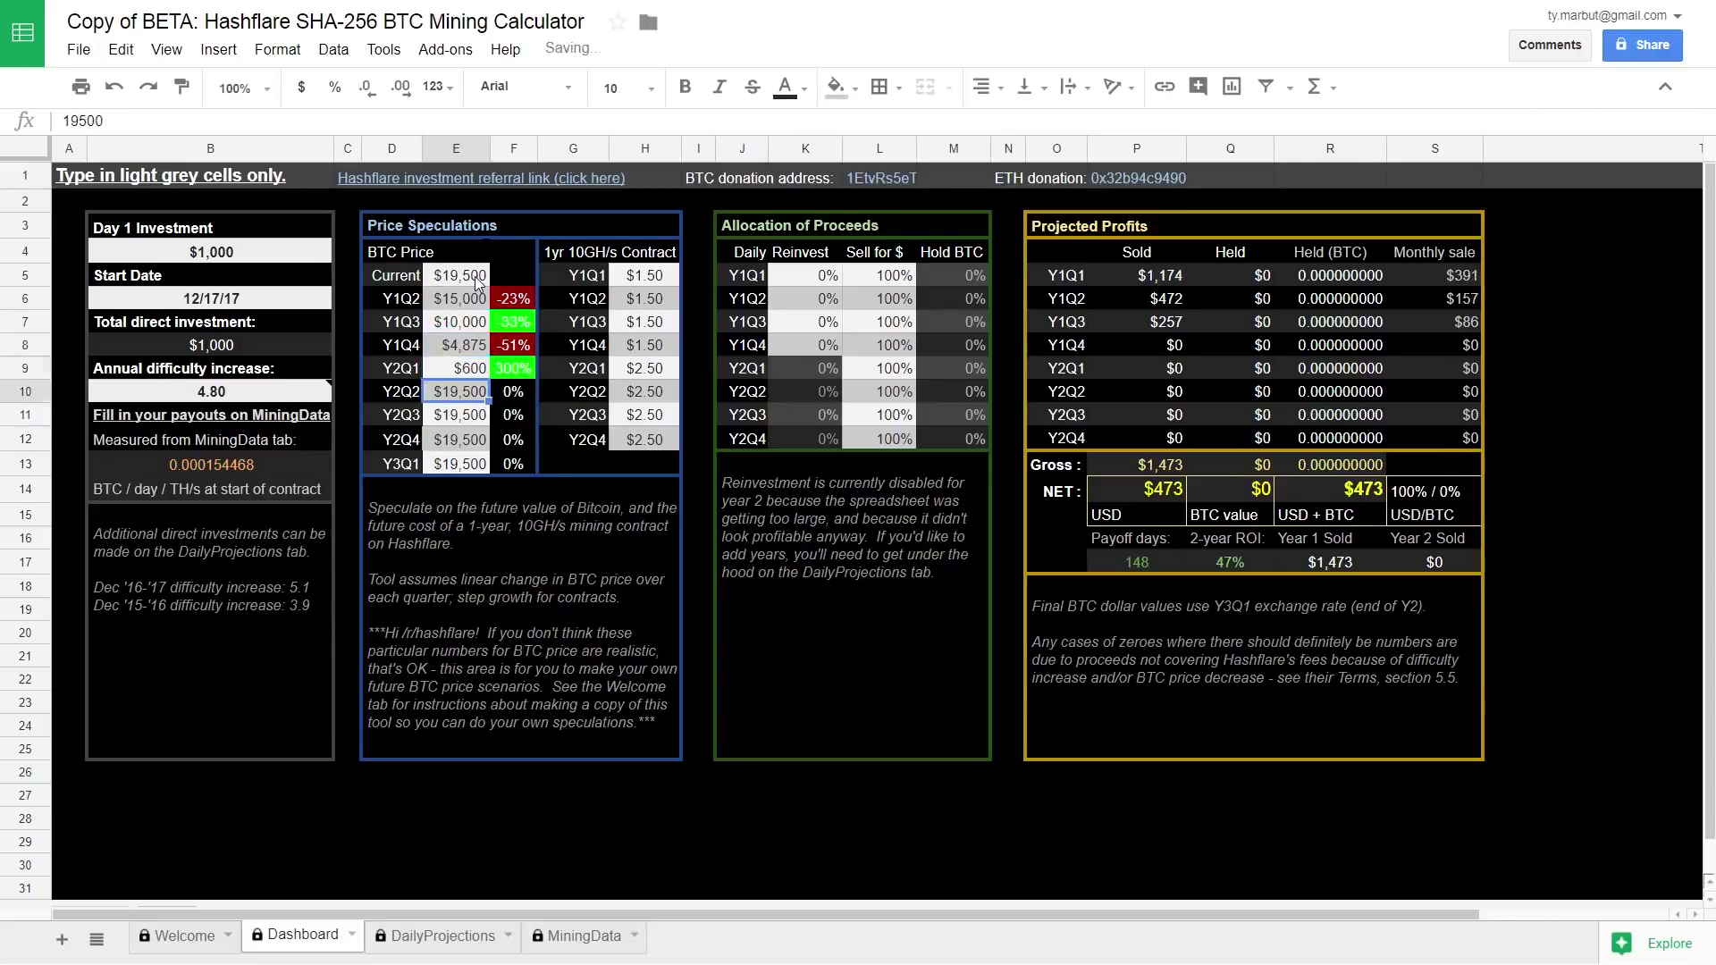
{"action": "key", "text": "Up"}
{"action": "type", "text": "6000"}
{"action": "key", "text": "Return"}
Set the speculated BTC price to 12,000 for Y2Q2, 25,000 for Y2Q4 and 30,000 for Y3Q1.
{"action": "type", "text": "12000"}
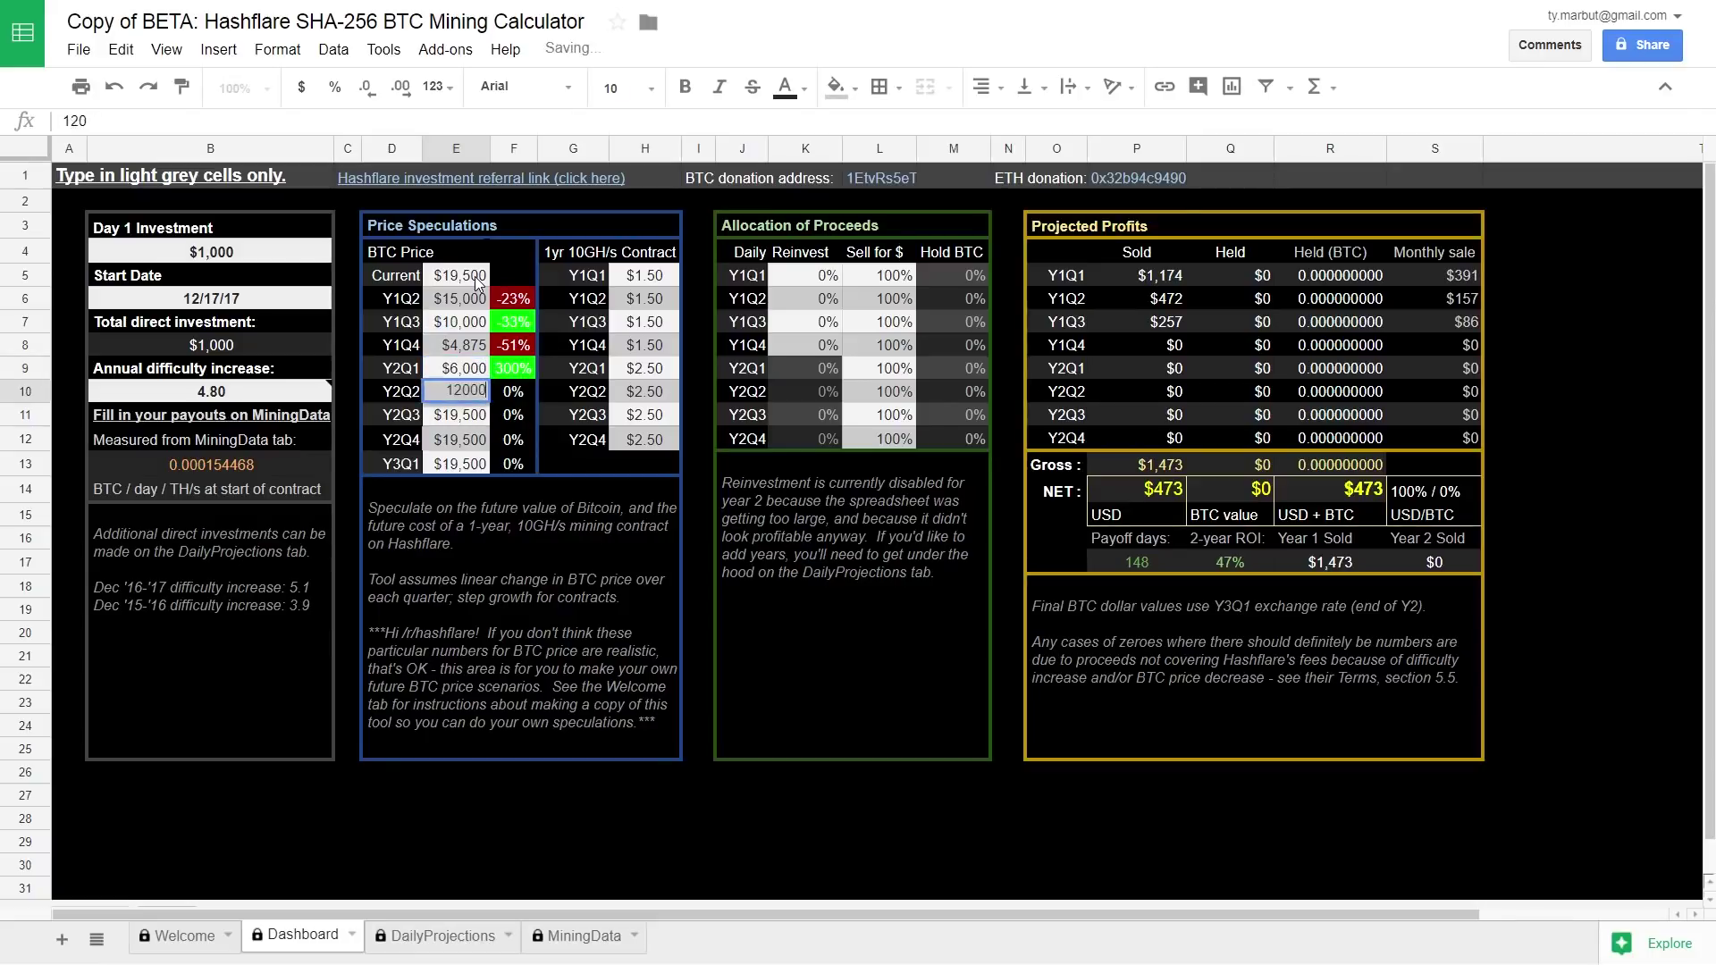
{"action": "key", "text": "Return"}
{"action": "key", "text": "Return"}
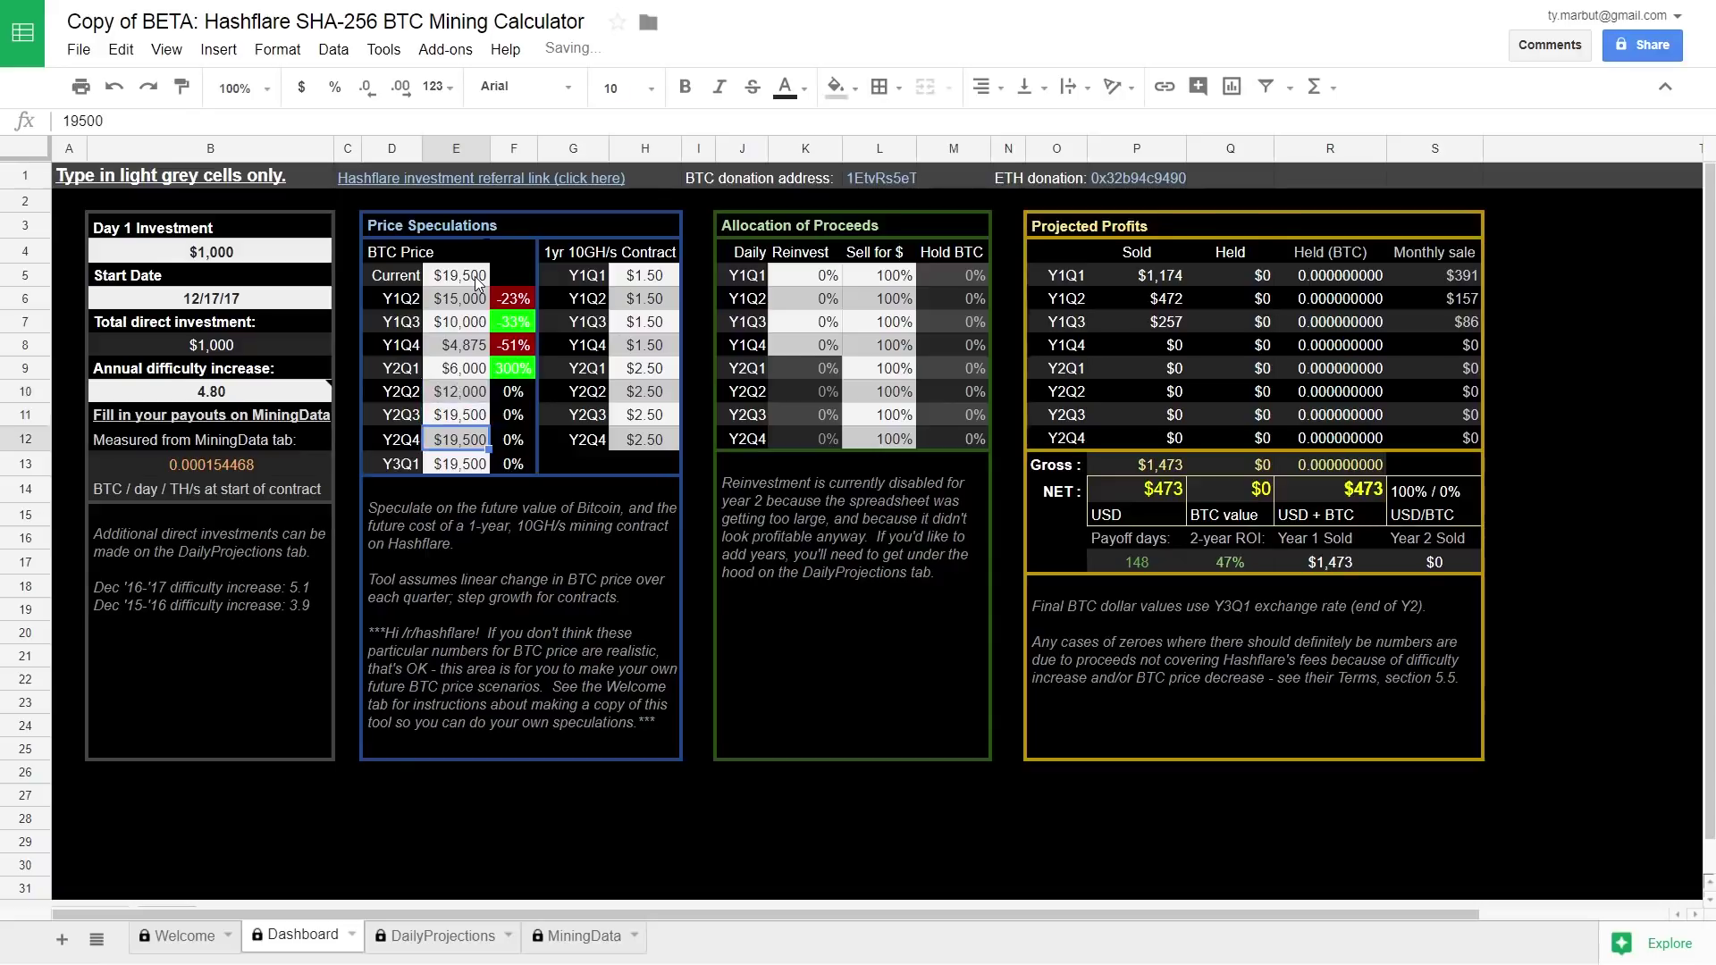
{"action": "type", "text": "25000"}
{"action": "key", "text": "Return"}
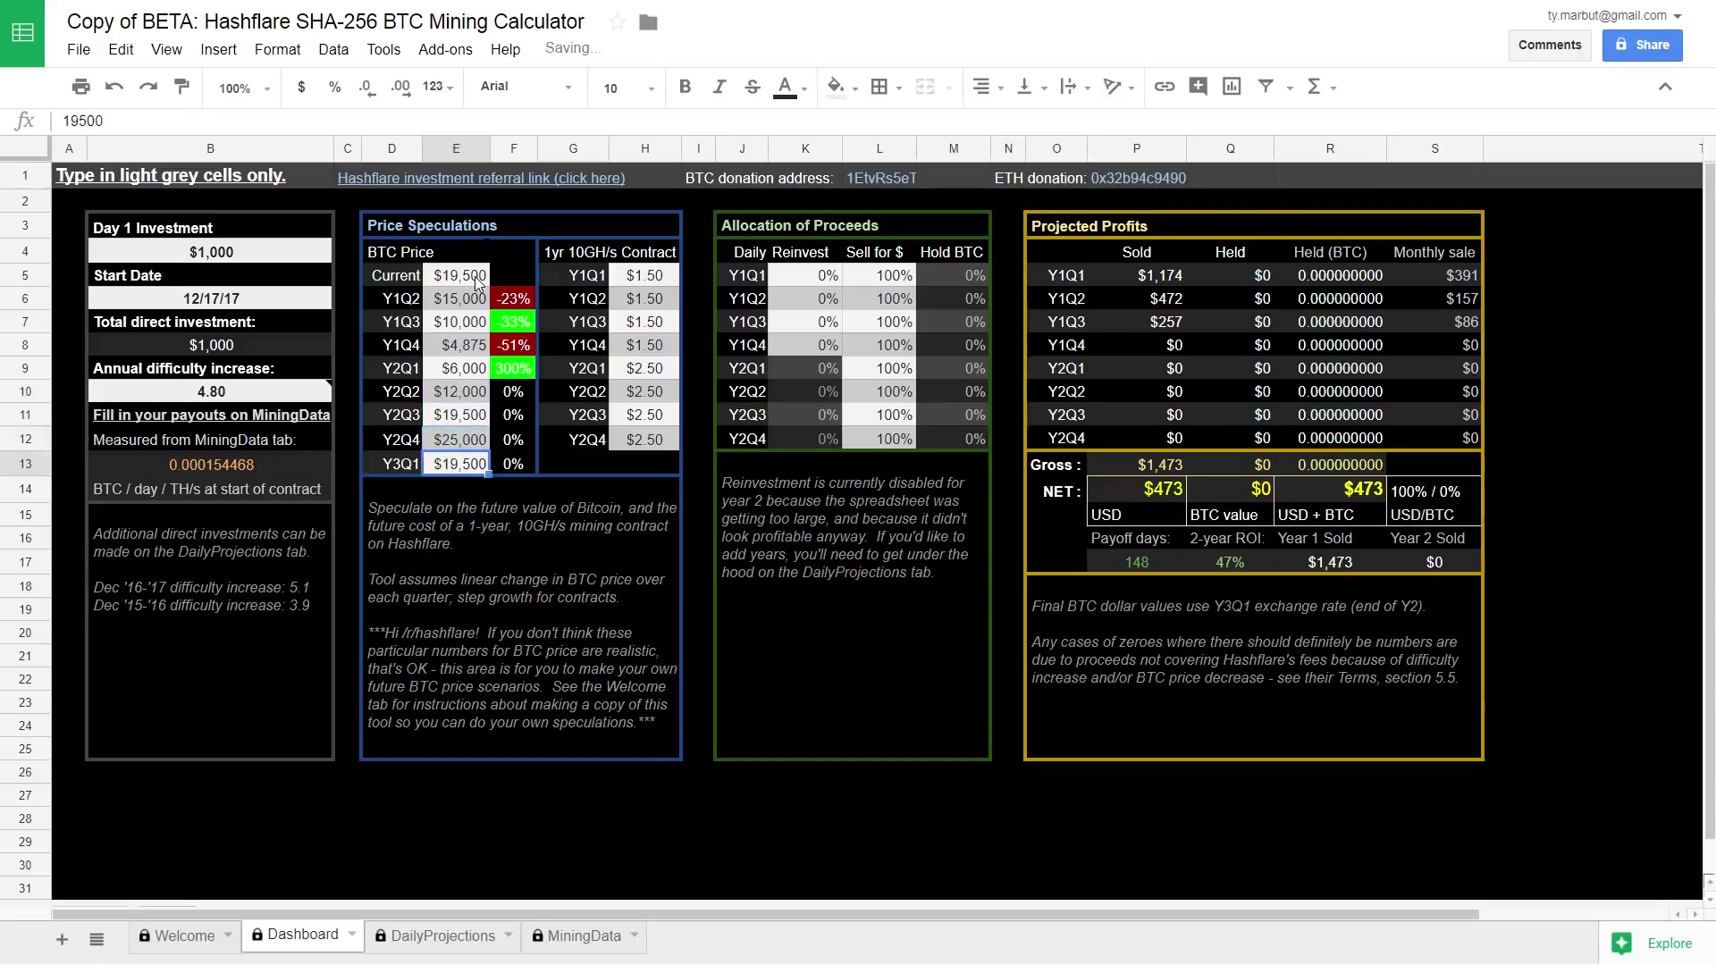
{"action": "type", "text": "30,000"}
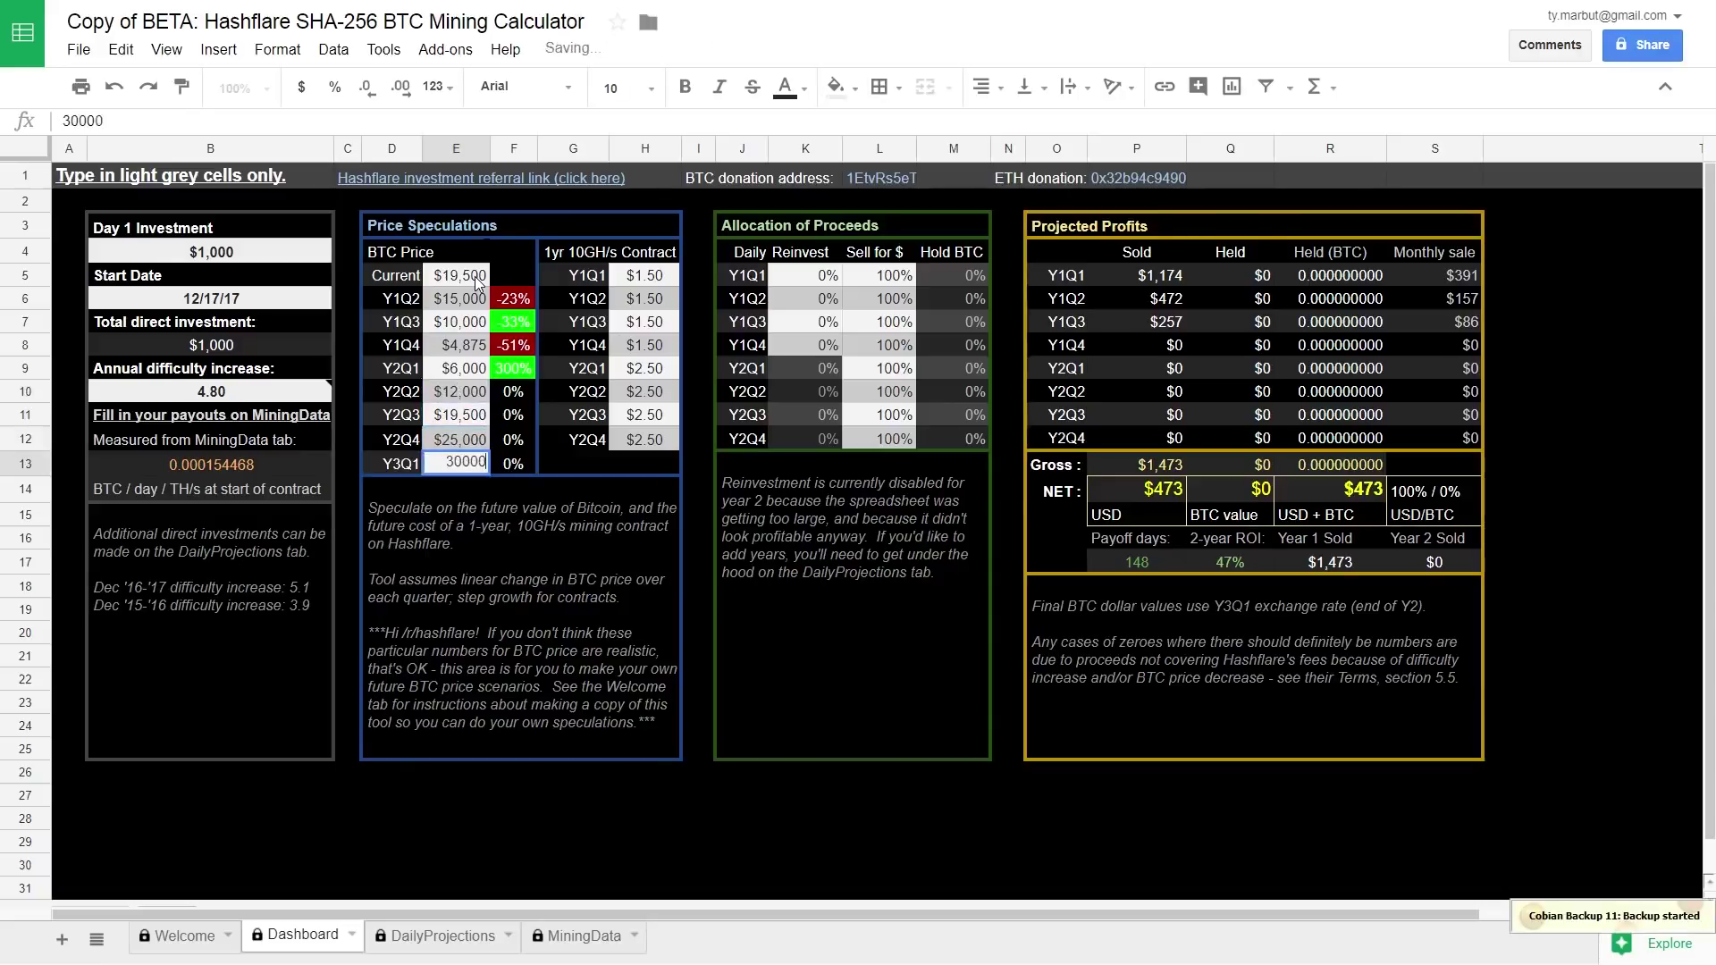
{"action": "key", "text": "Return"}
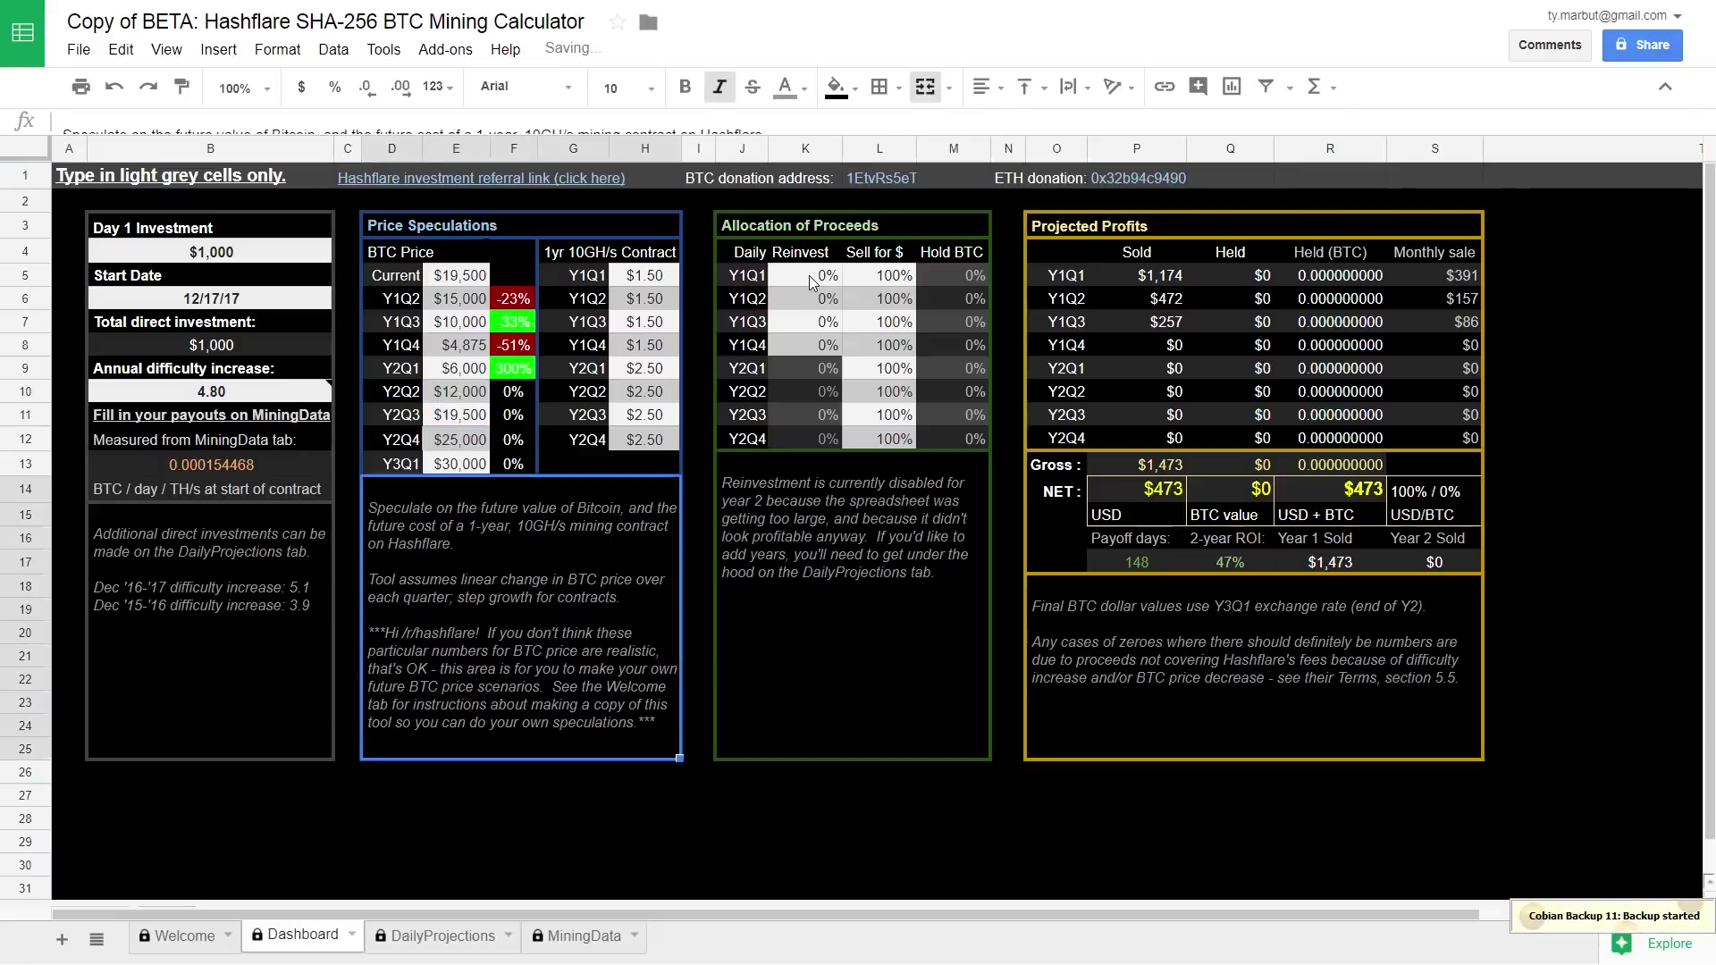
Inspect the 2-year ROI and the net USD + BTC profit for the entered price scenario.
{"action": "left_click", "coordinate": [963, 323]}
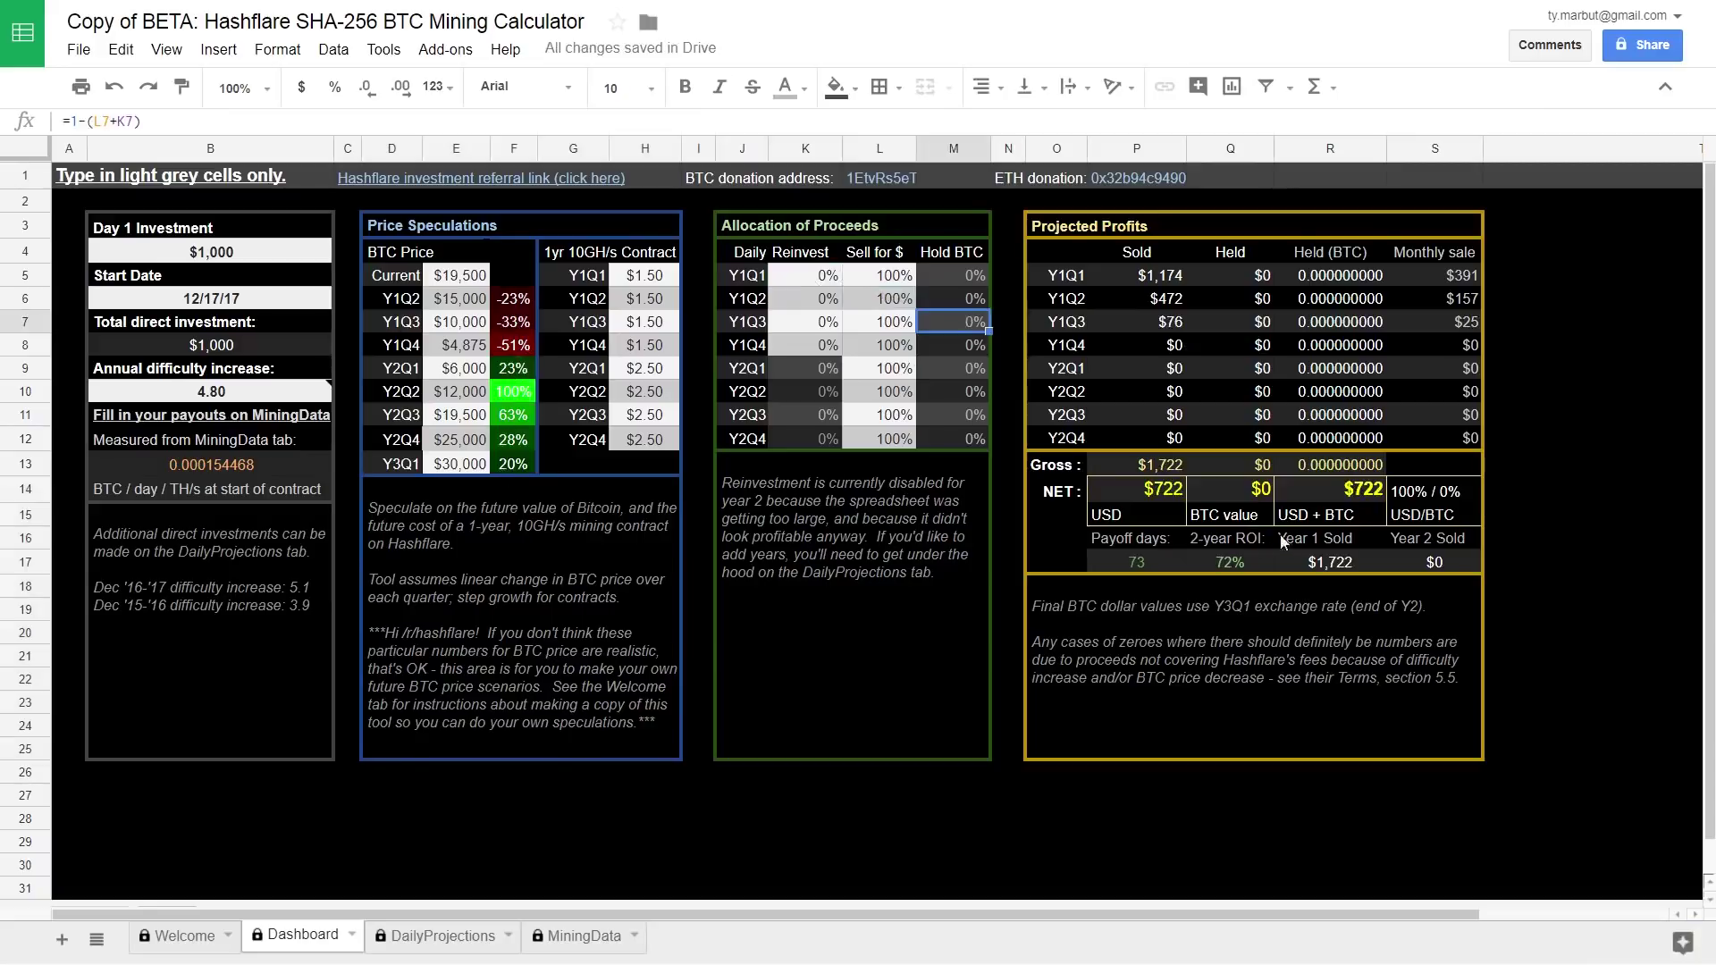
{"action": "left_click", "coordinate": [1236, 560]}
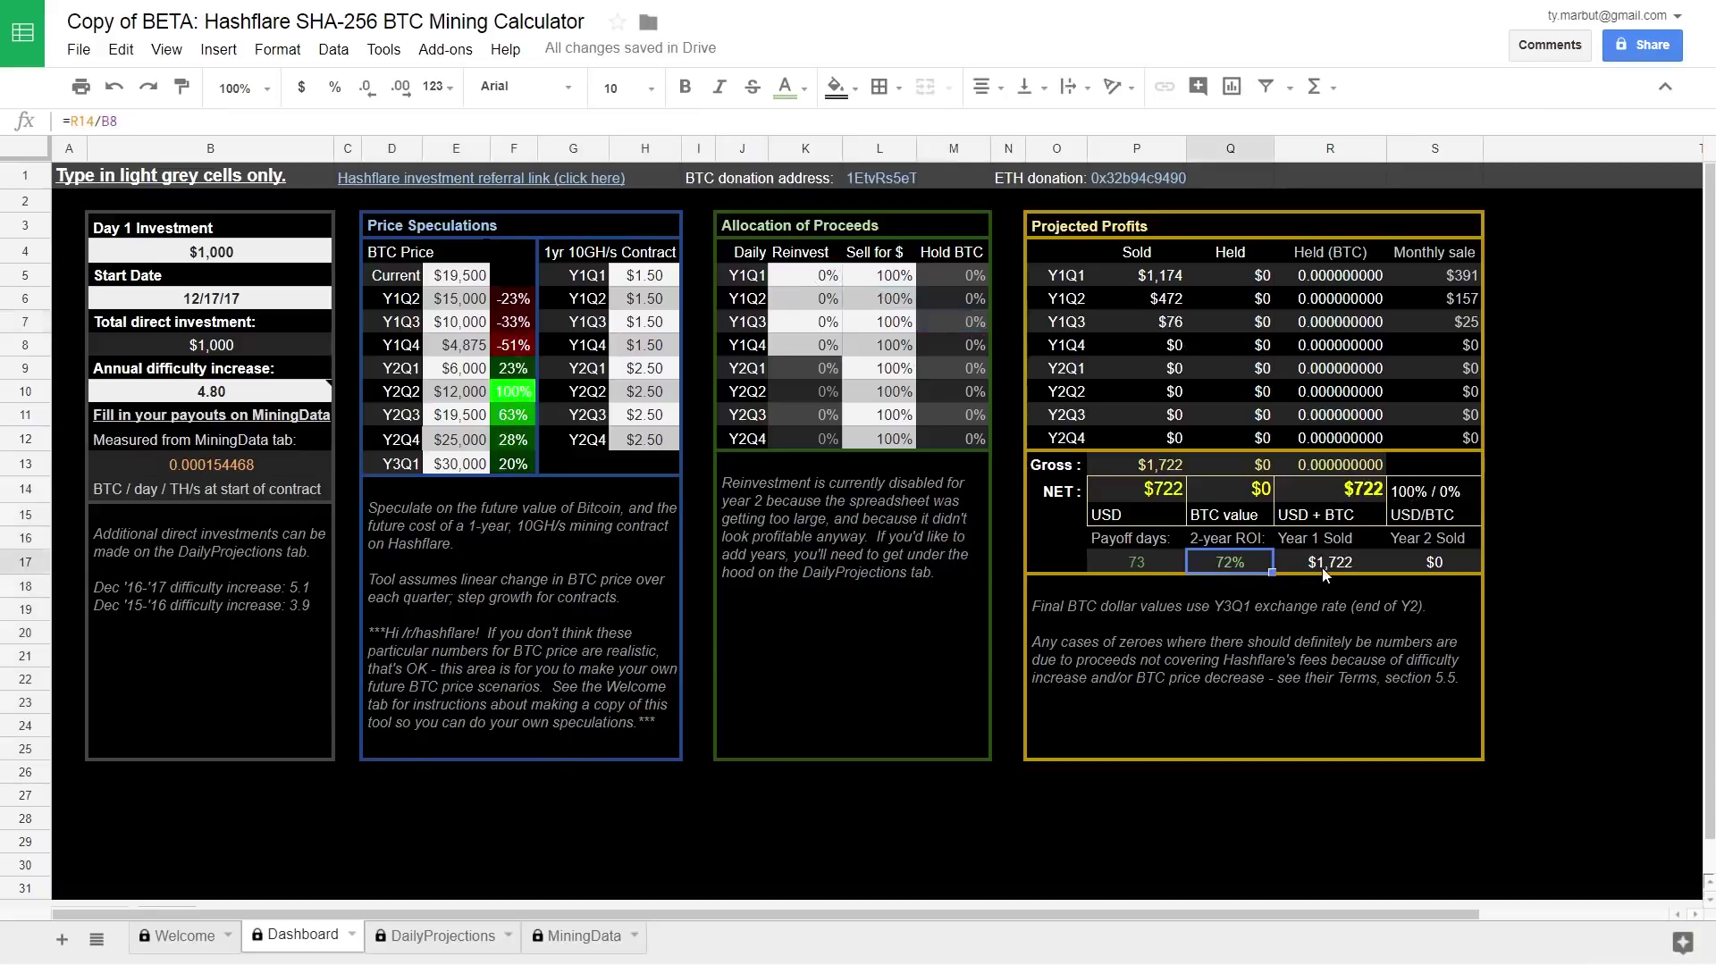
{"action": "left_click", "coordinate": [1345, 488]}
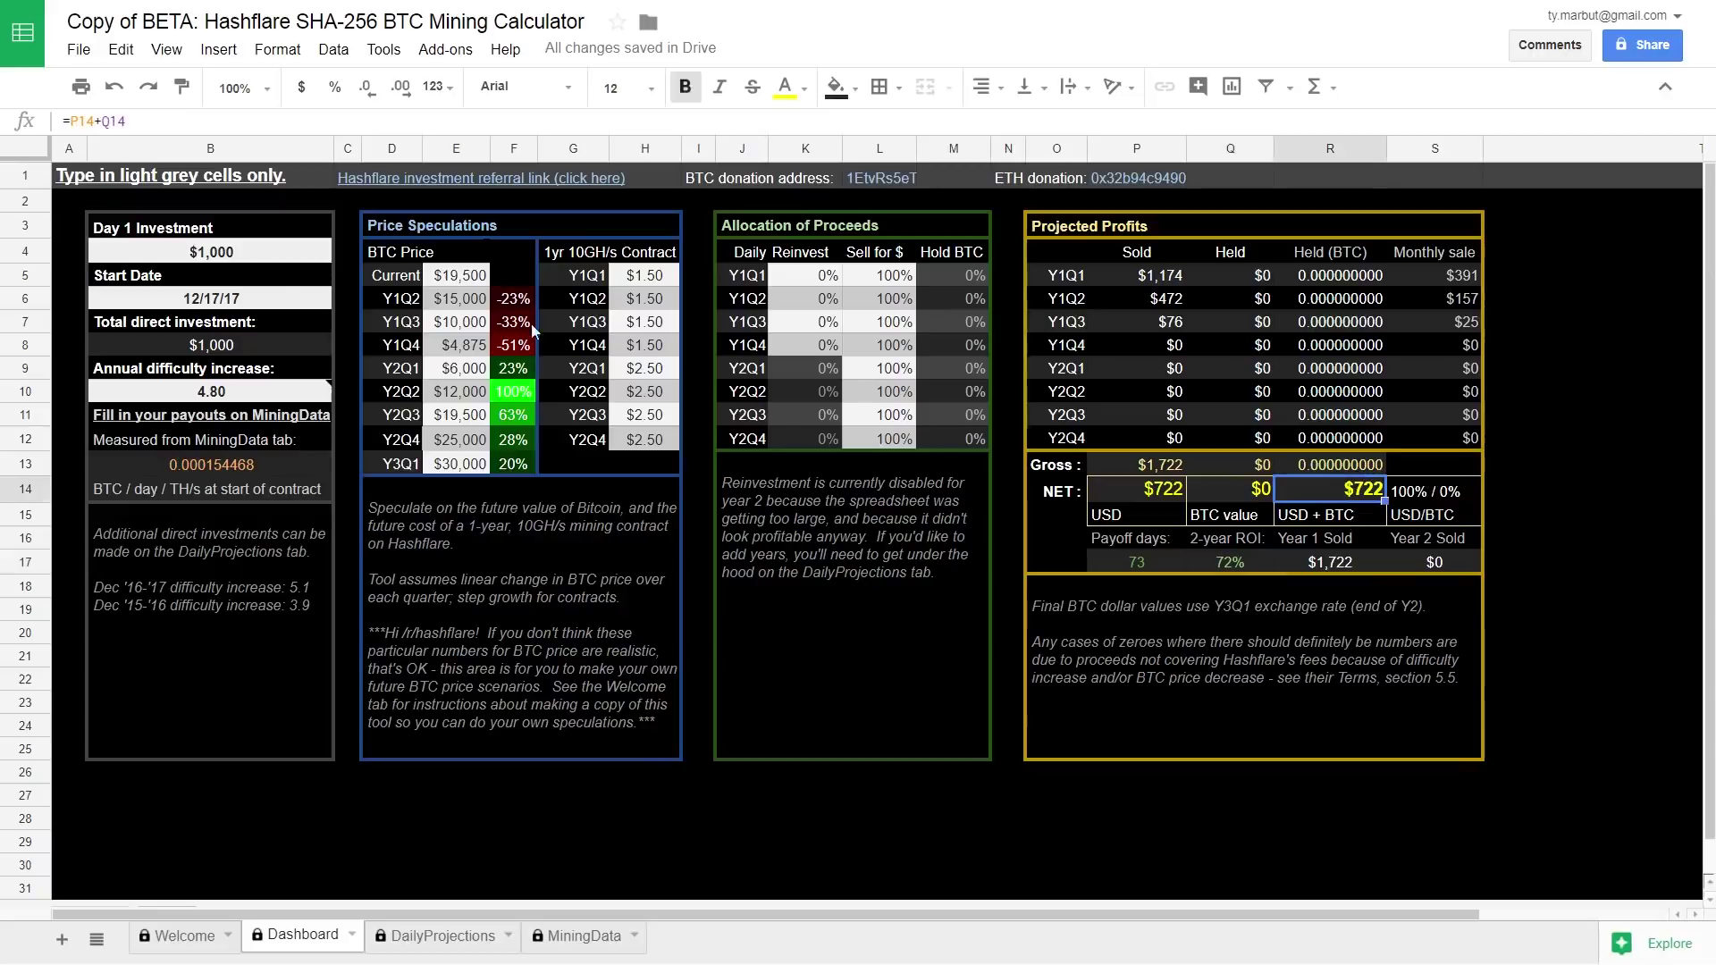
Examine the Day 1 investment, the Y1Q1 reinvest and sell allocations, and the current and Y3Q1 BTC prices.
{"action": "left_click", "coordinate": [177, 254]}
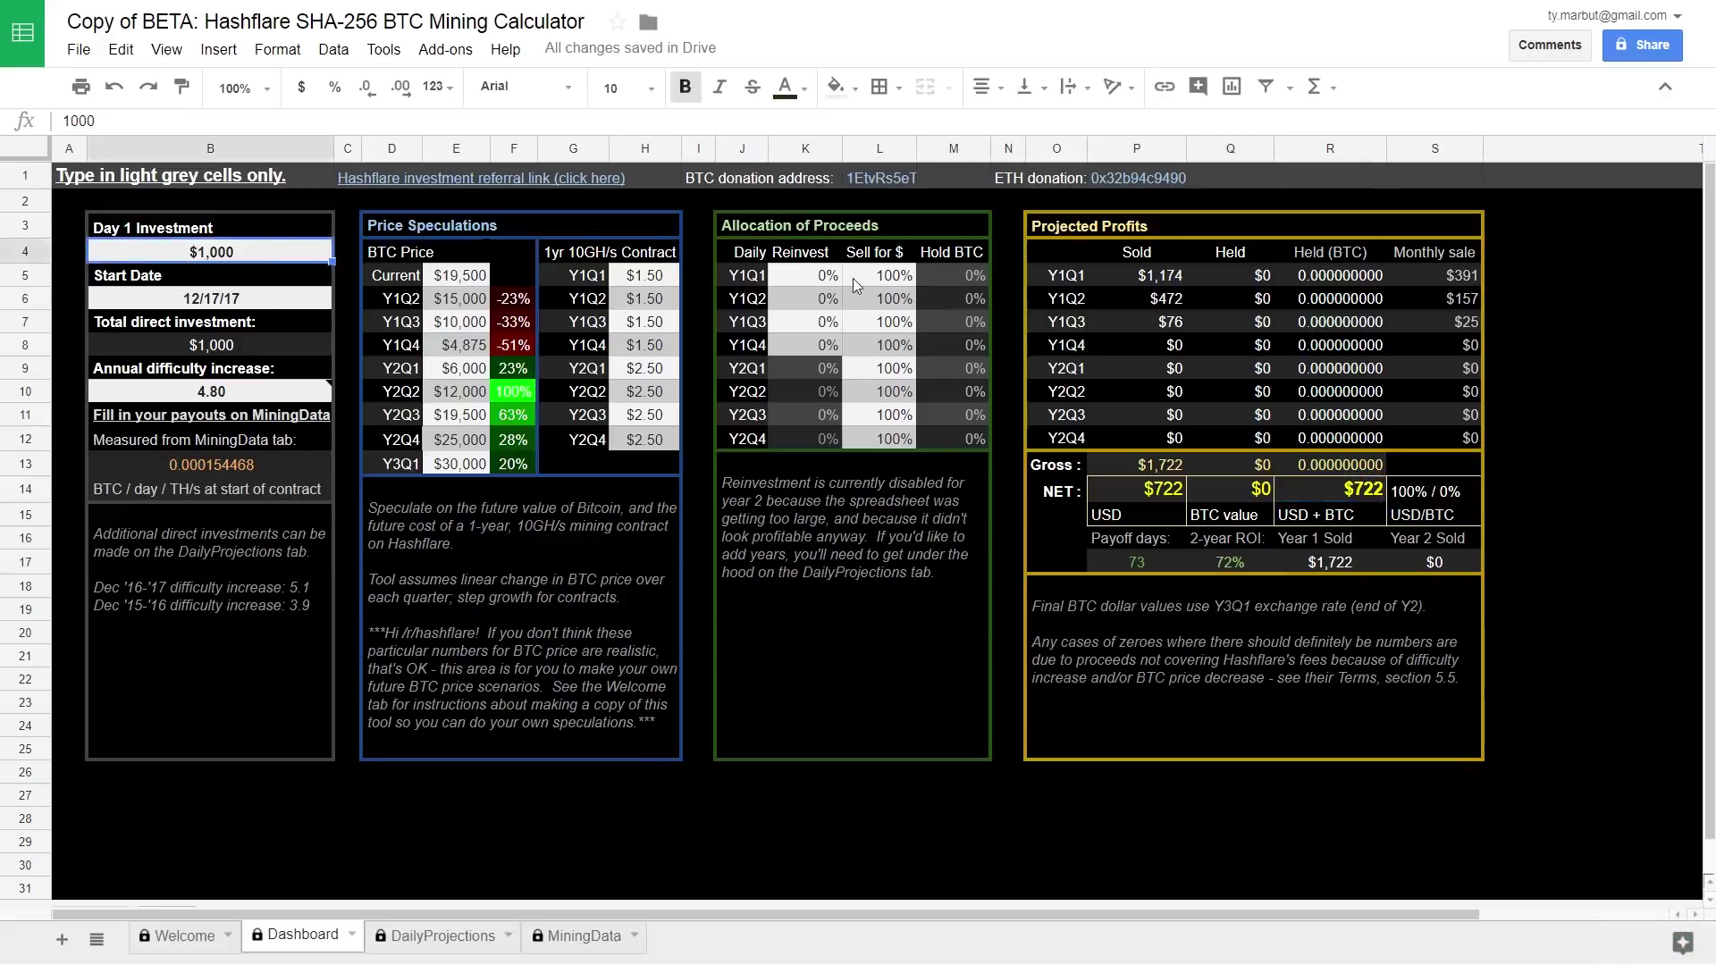
{"action": "left_click", "coordinate": [815, 277]}
{"action": "left_click", "coordinate": [907, 279]}
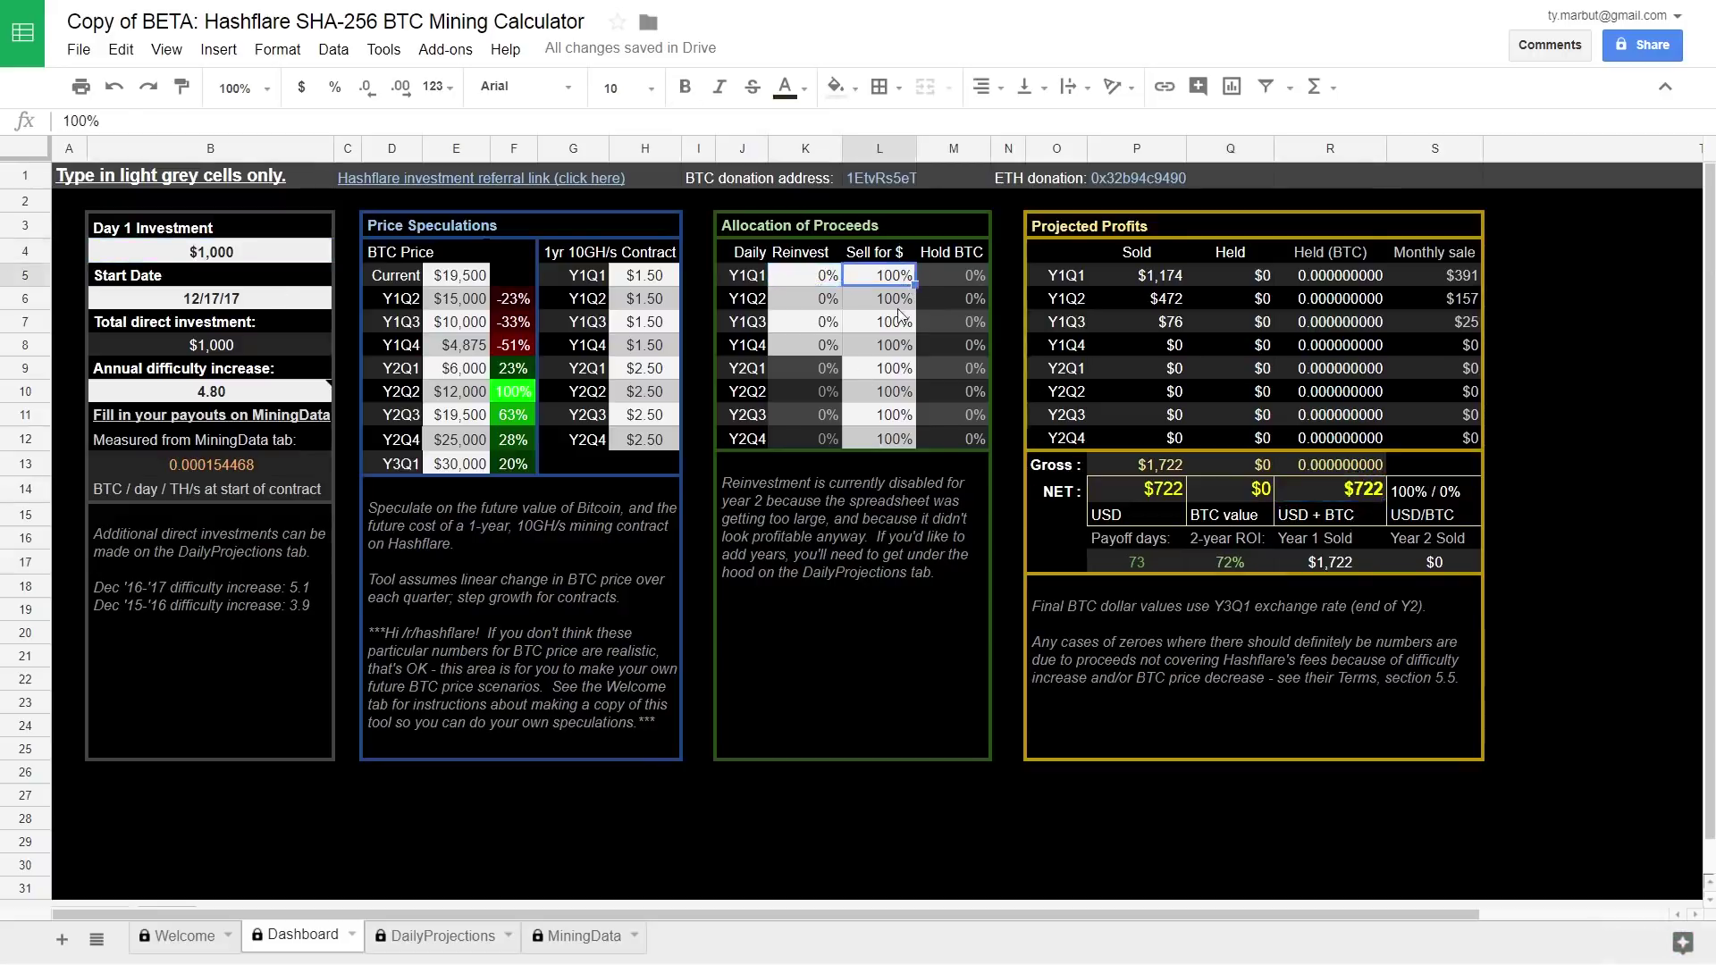
{"action": "left_click", "coordinate": [457, 463]}
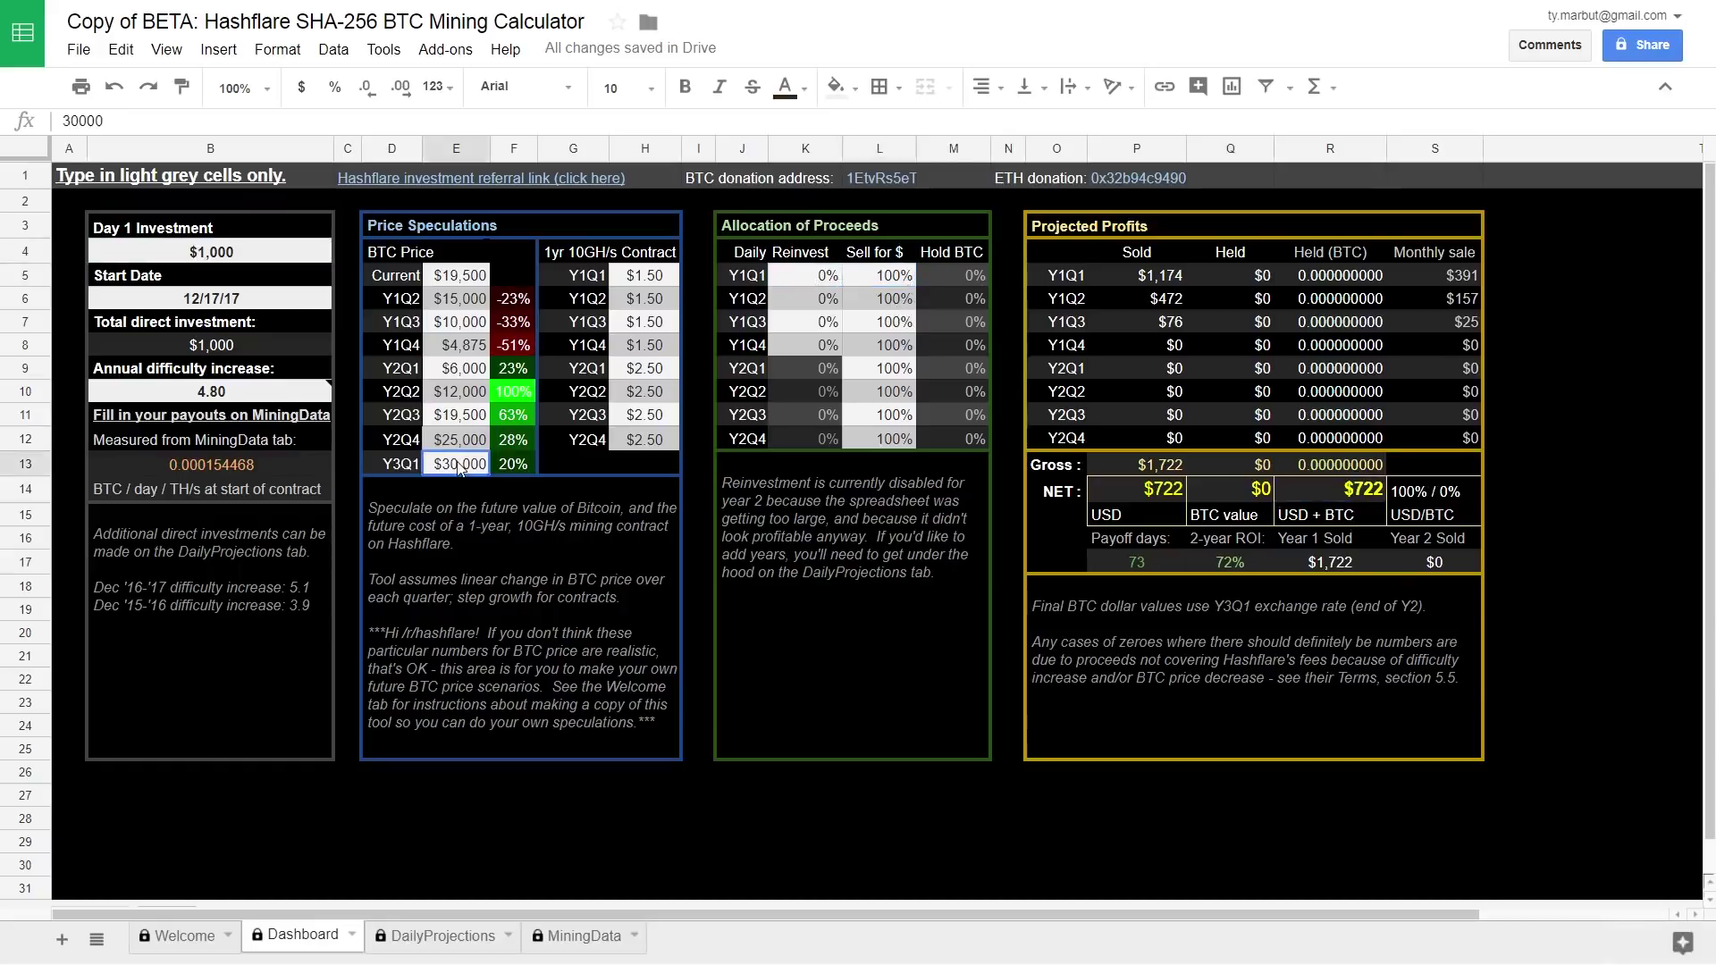
{"action": "left_click", "coordinate": [478, 278]}
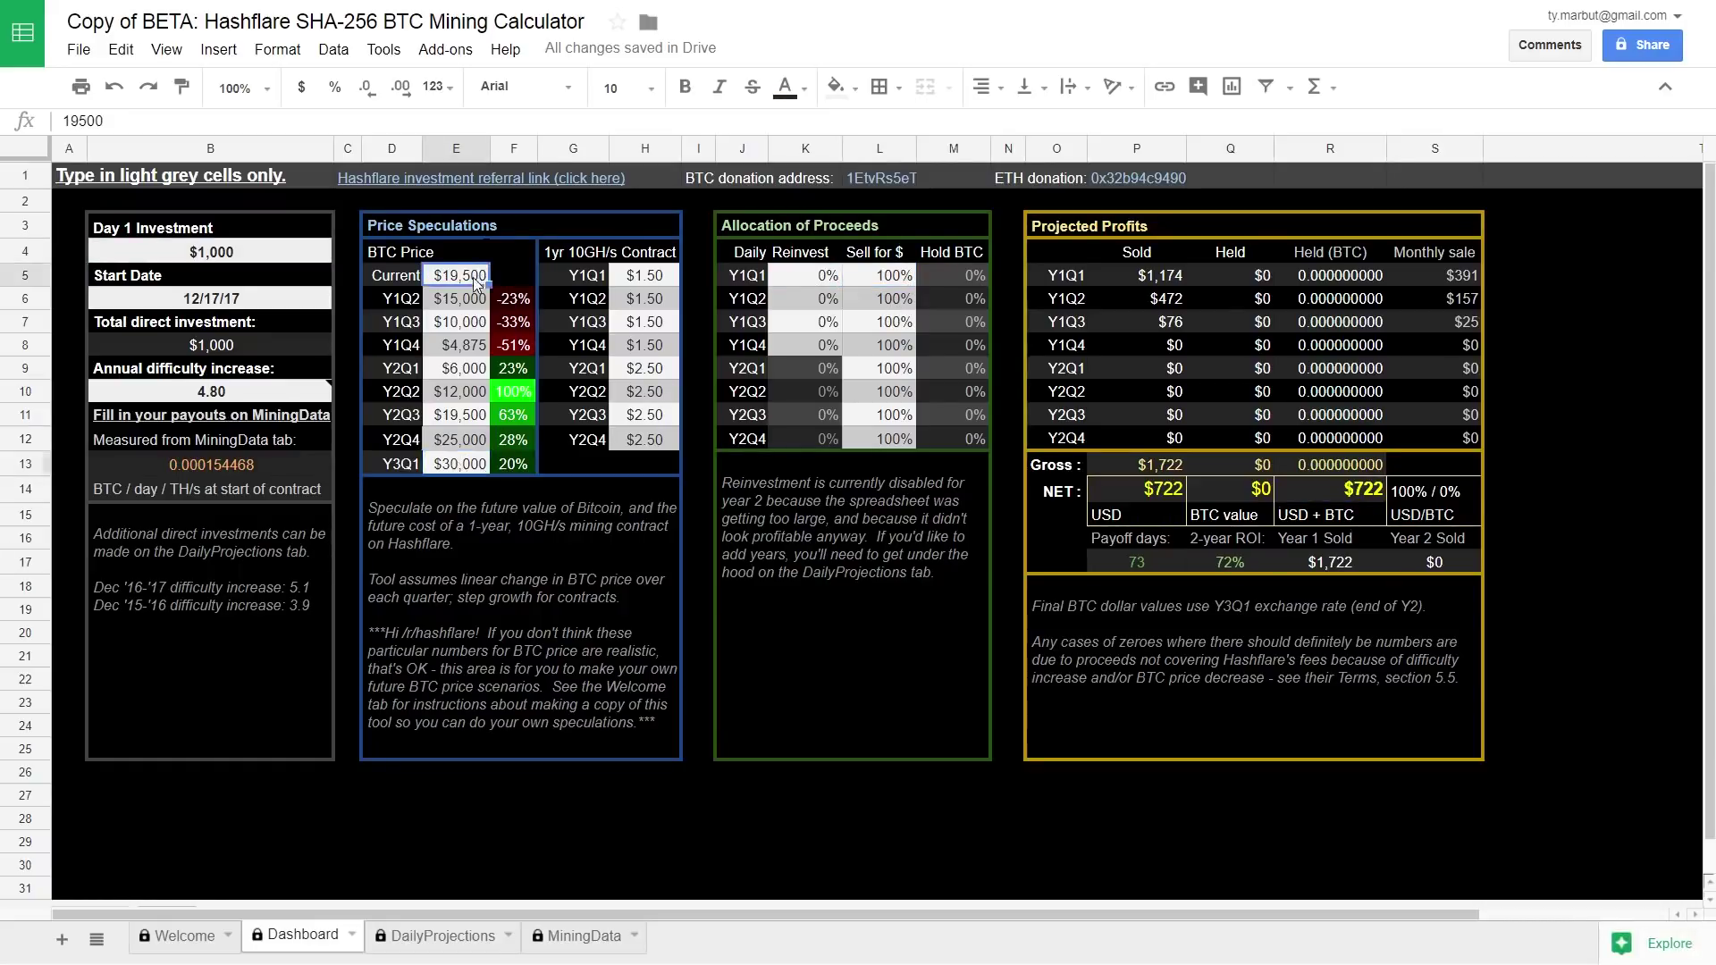
{"action": "left_click", "coordinate": [455, 469]}
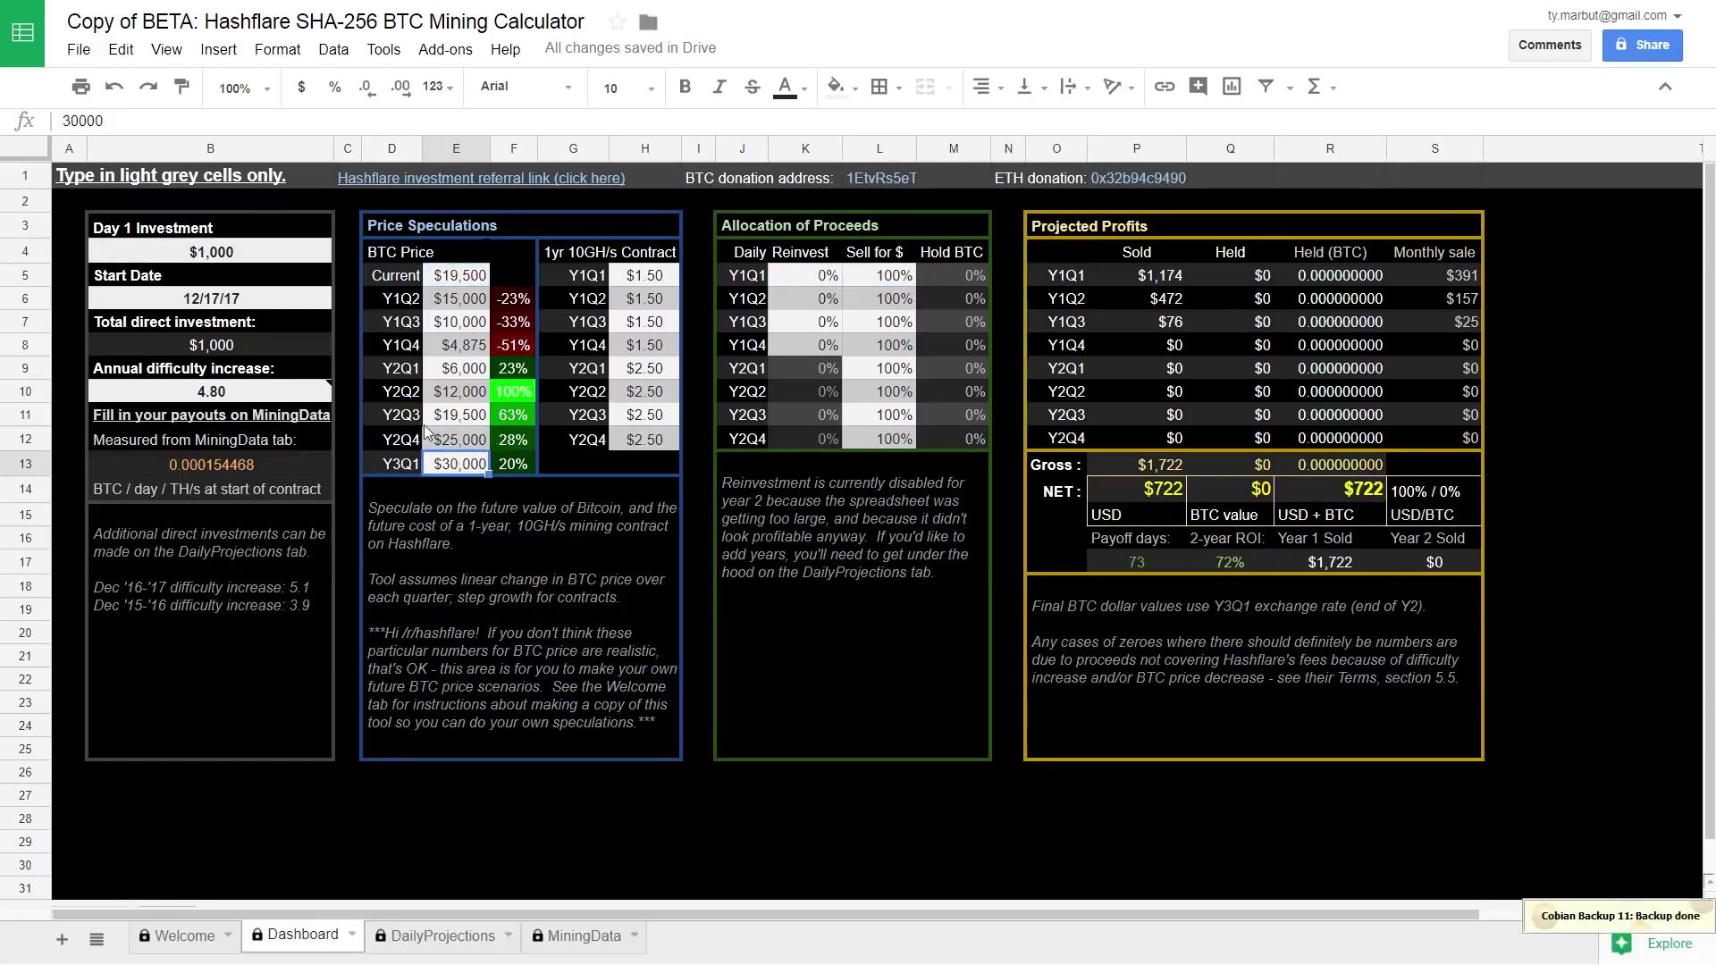
{"action": "left_click", "coordinate": [905, 275]}
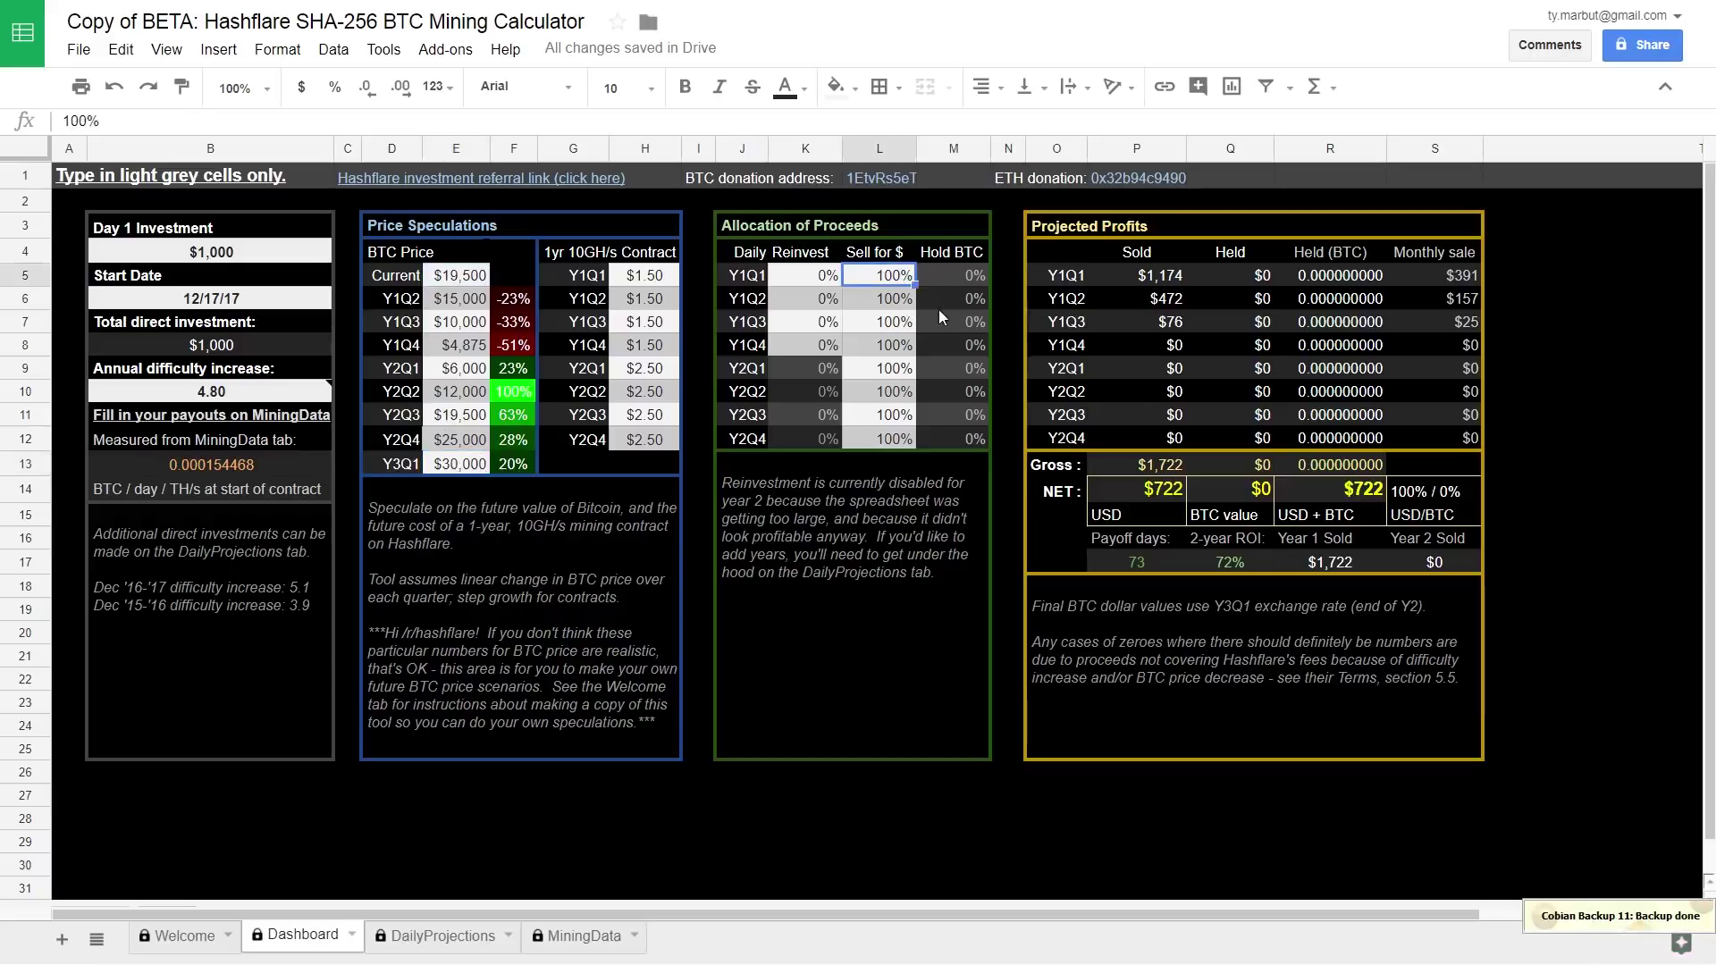
{"action": "left_click", "coordinate": [801, 281]}
{"action": "left_click", "coordinate": [465, 280]}
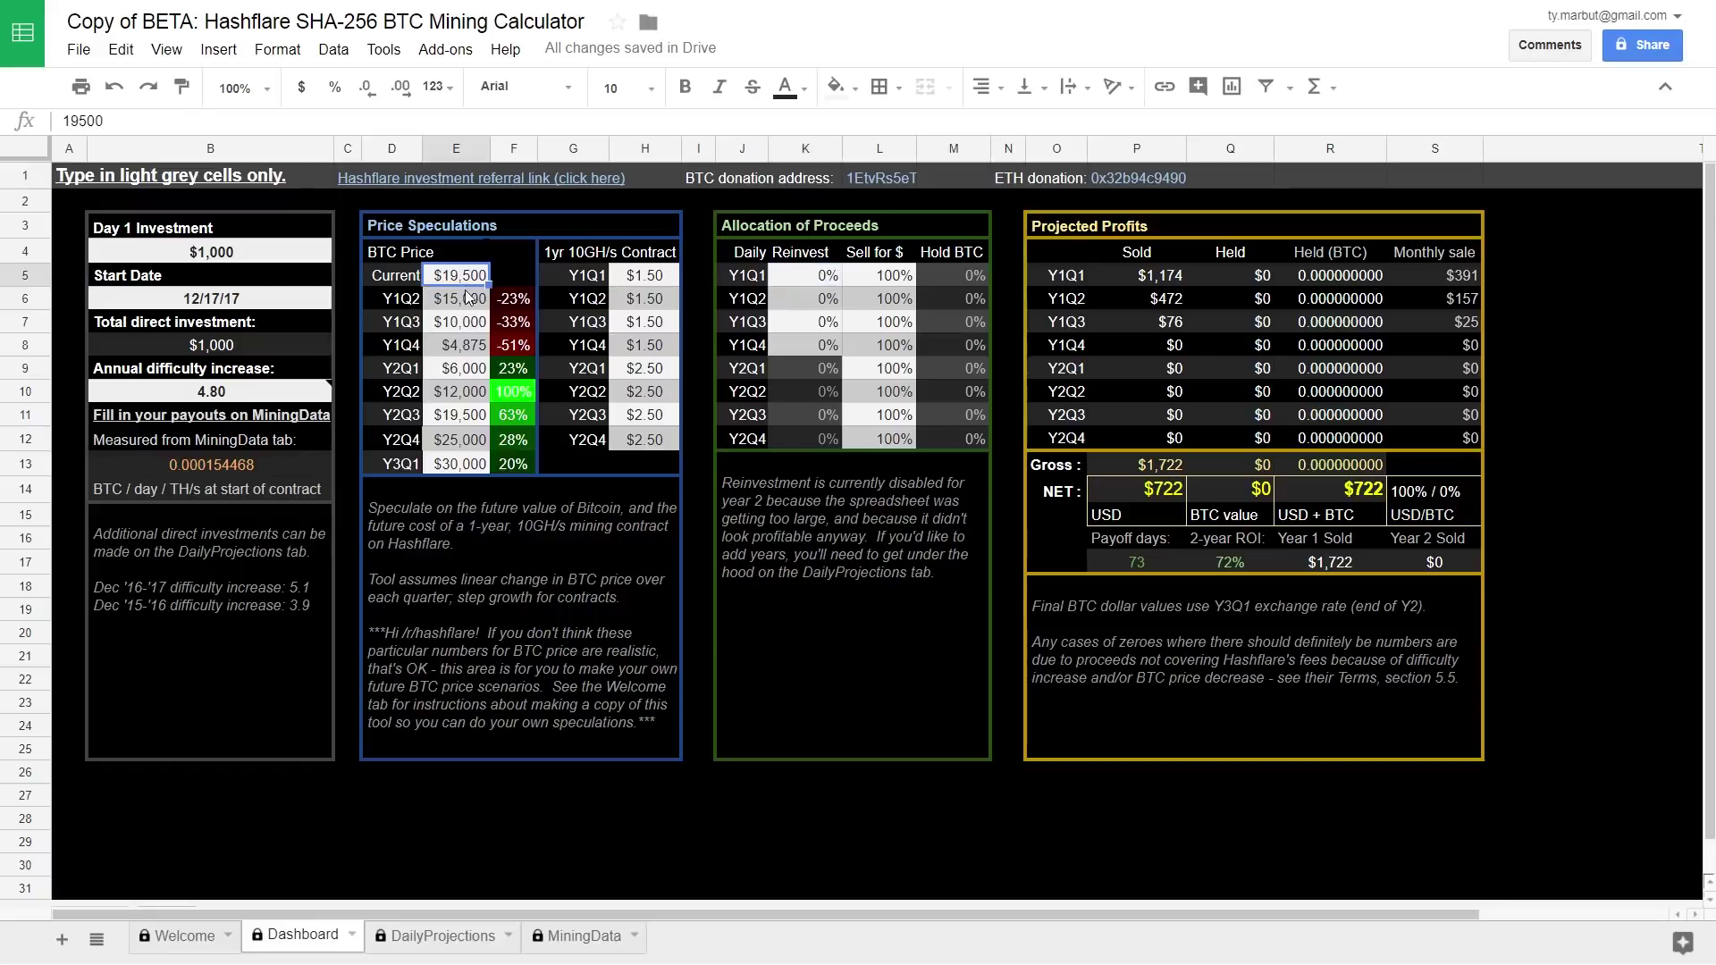
{"action": "left_click", "coordinate": [784, 275]}
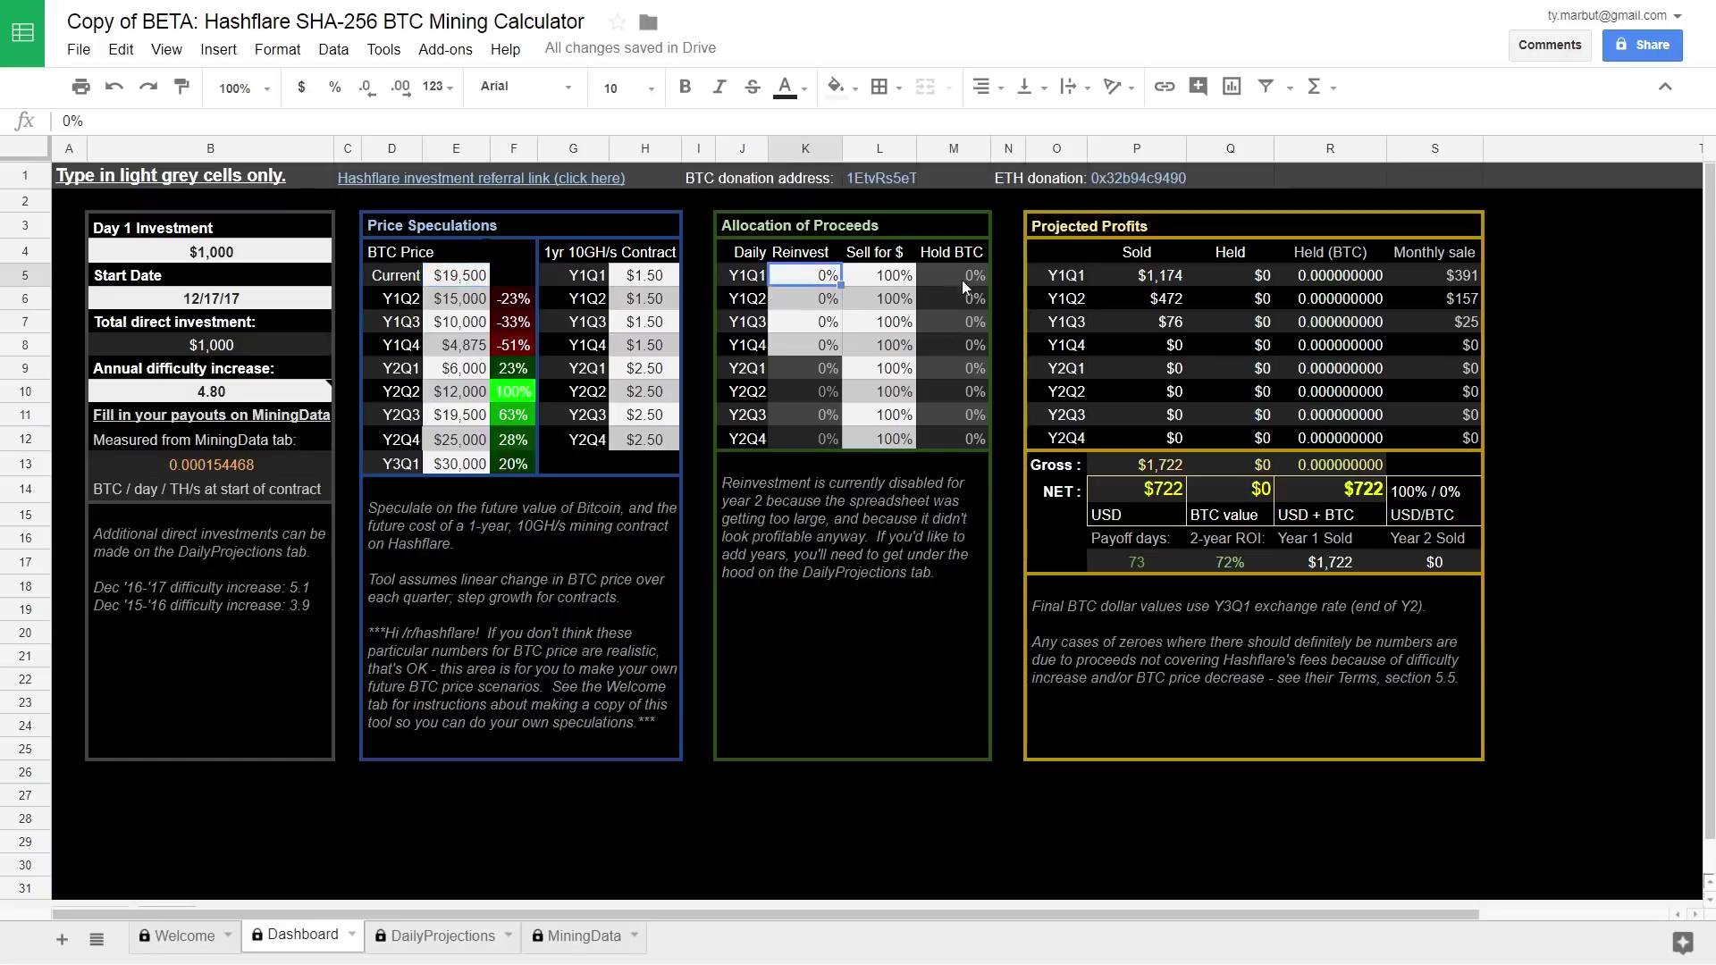
{"action": "key", "text": "Up"}
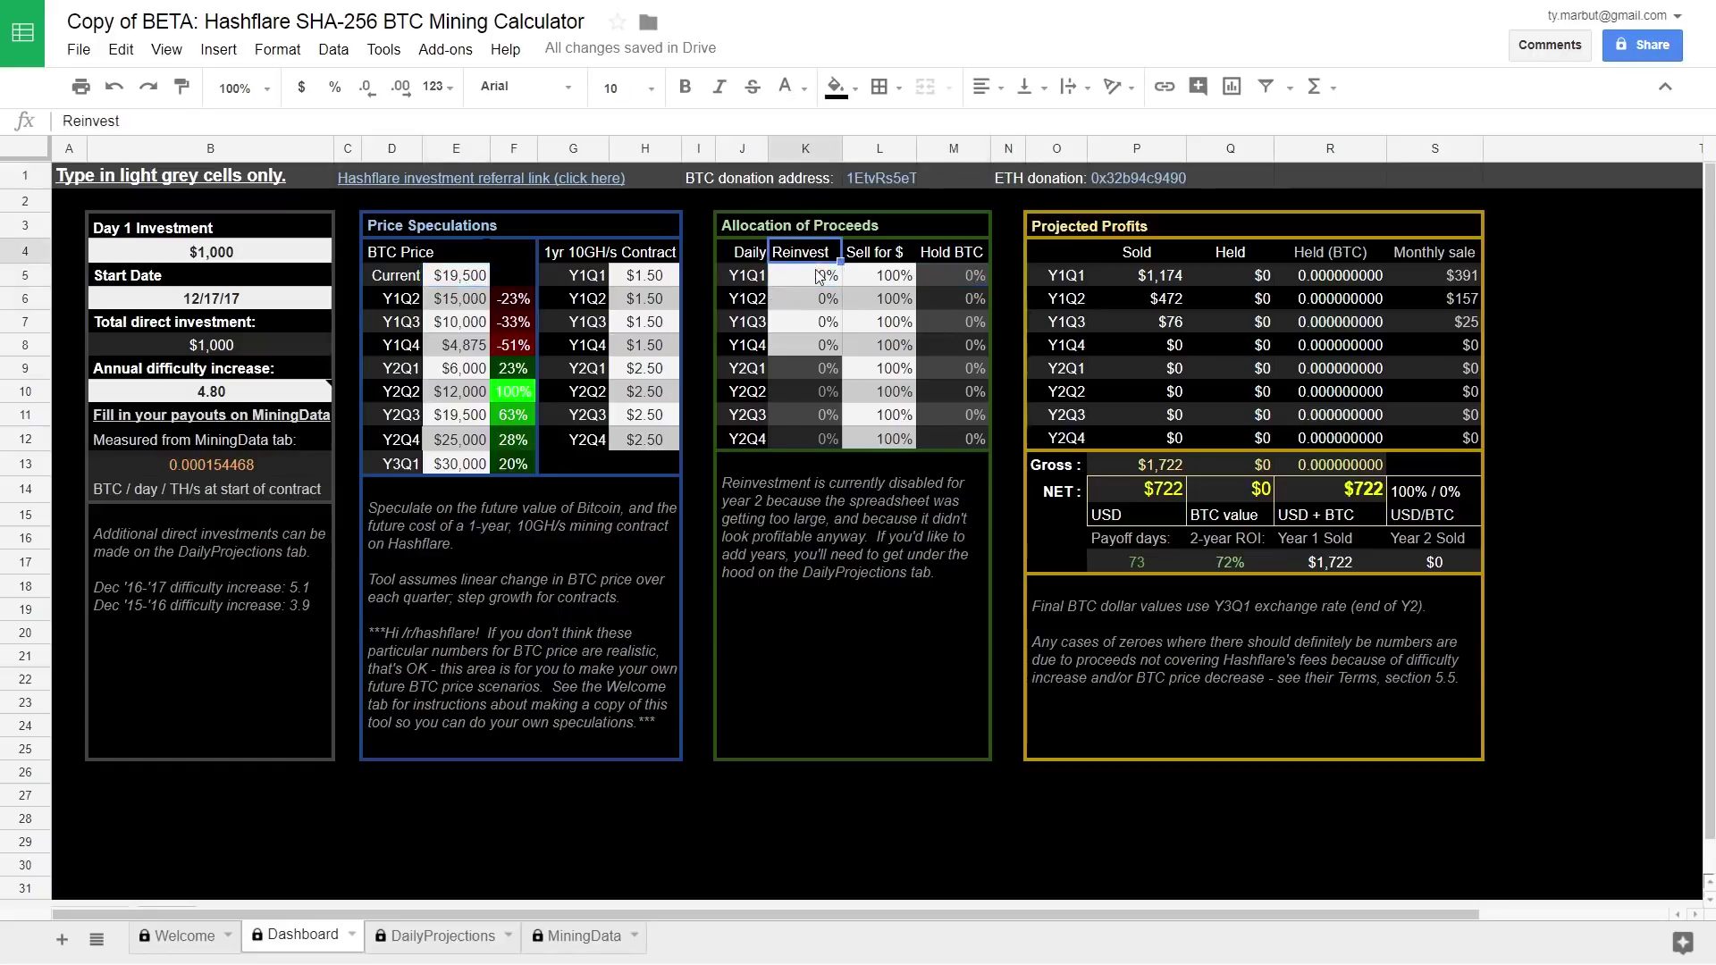
Set the Y1Q1 allocation to 50% reinvest and 50% sell, and inspect the net USD + BTC profit.
{"action": "left_click", "coordinate": [819, 277]}
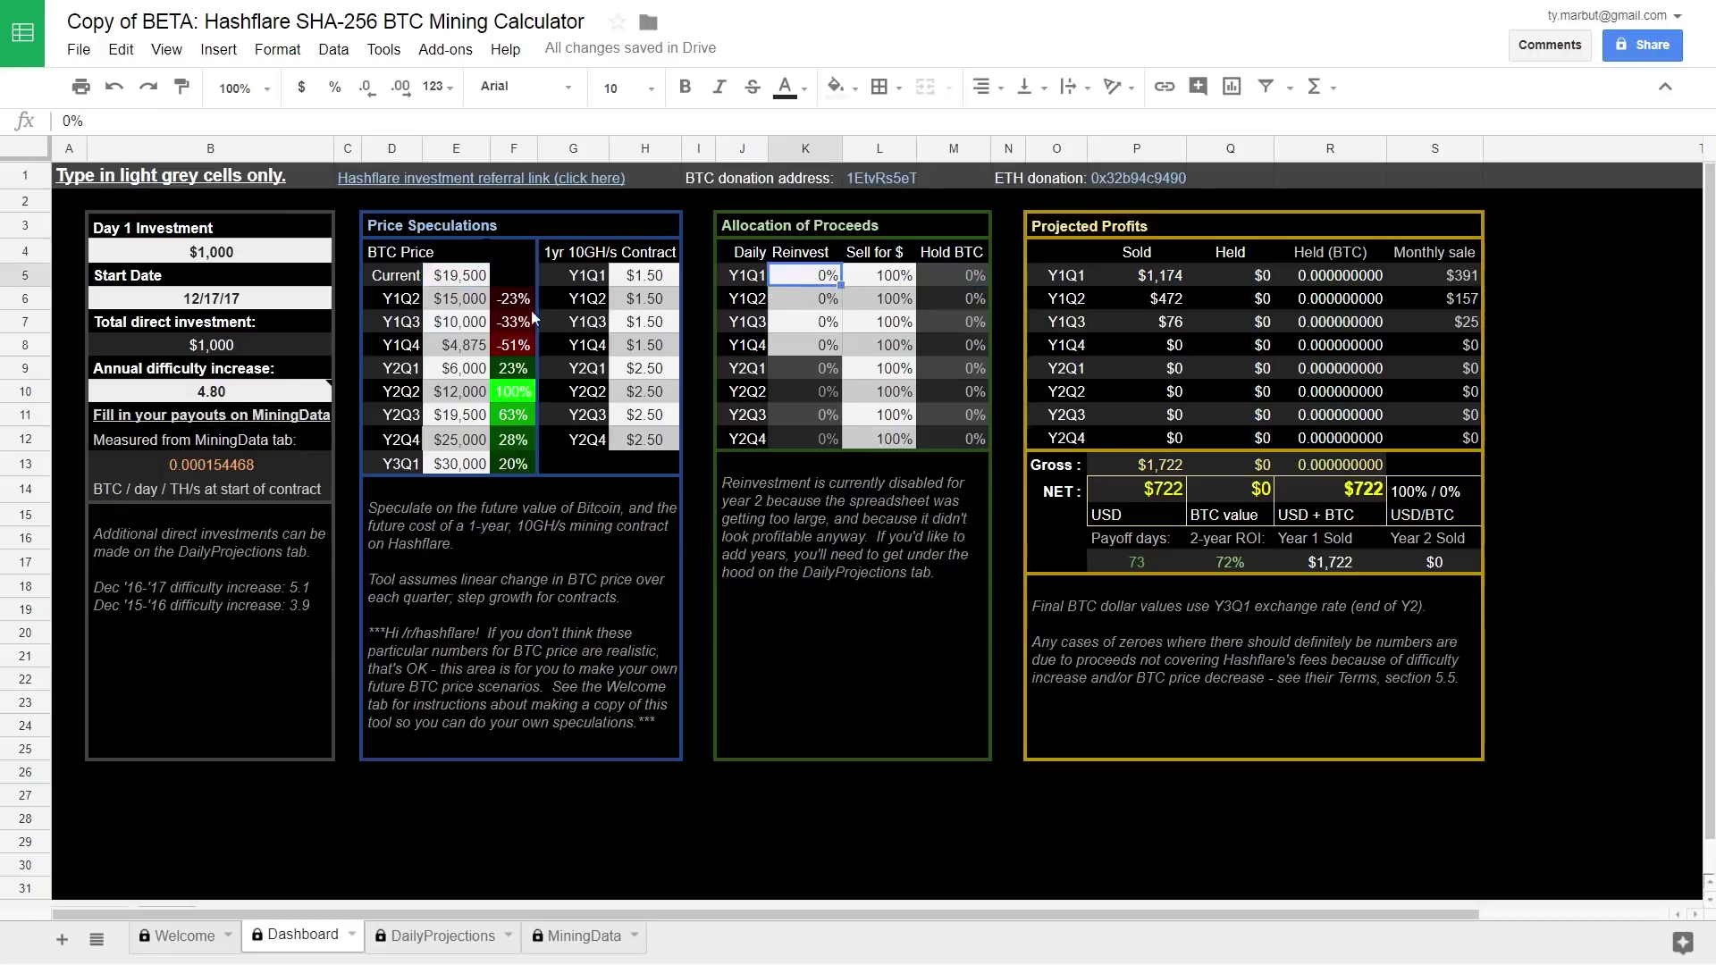
{"action": "type", "text": "50"}
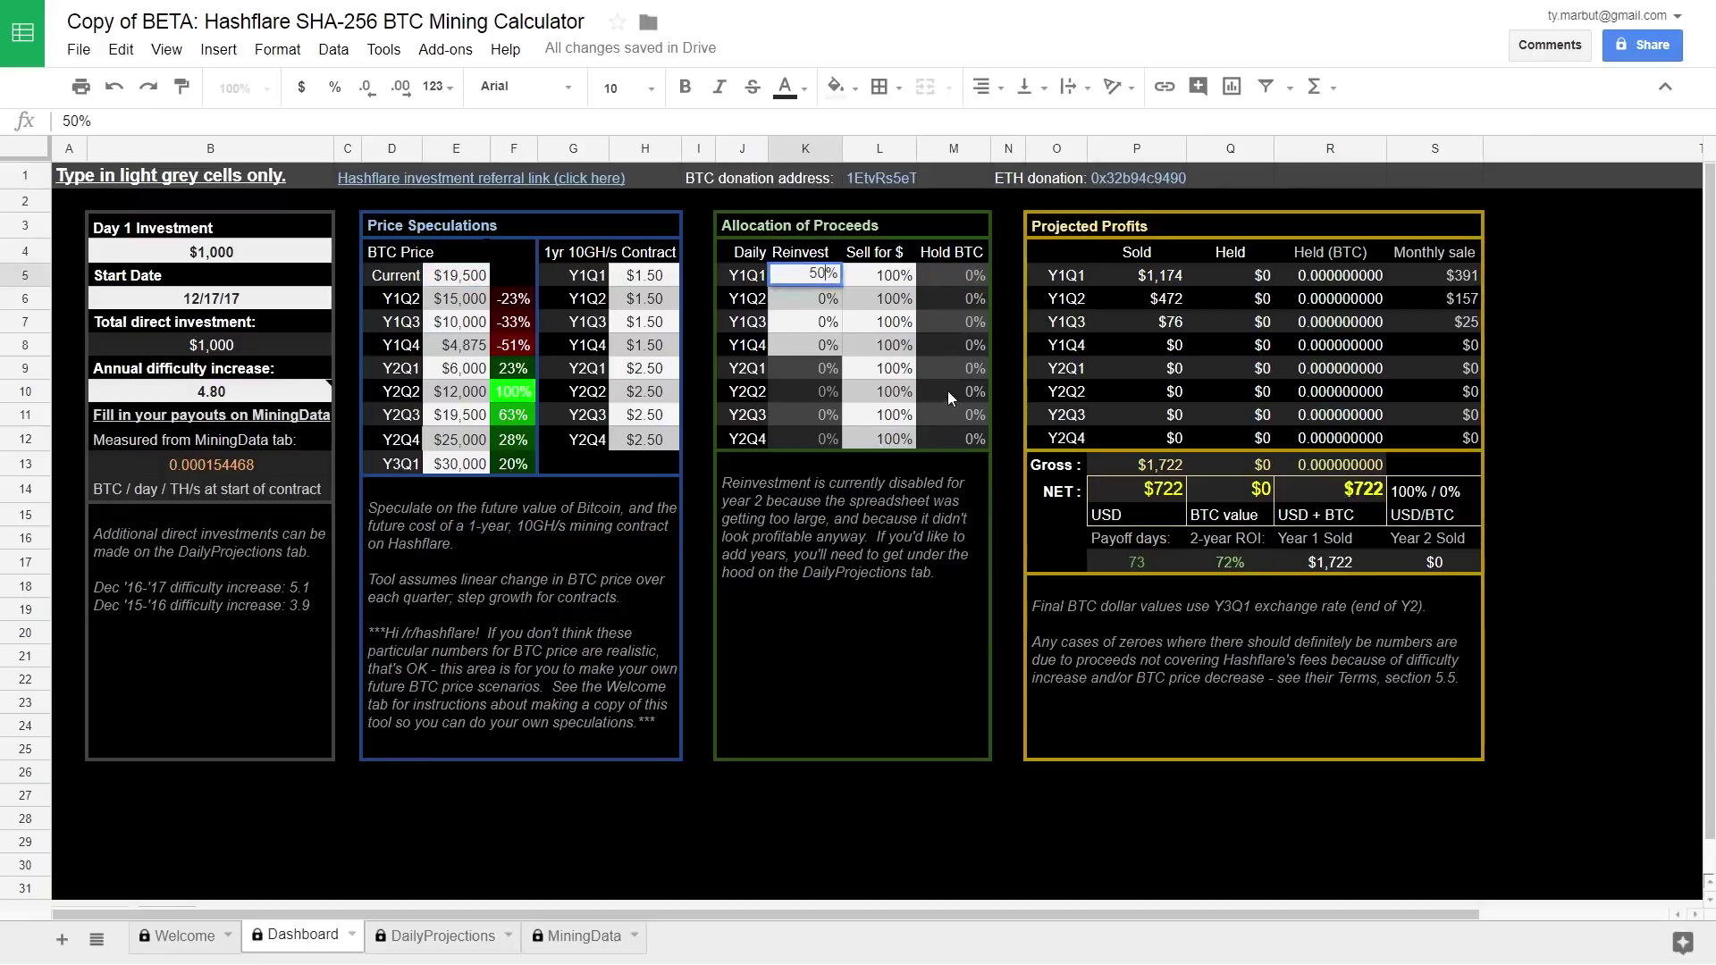
{"action": "key", "text": "Return"}
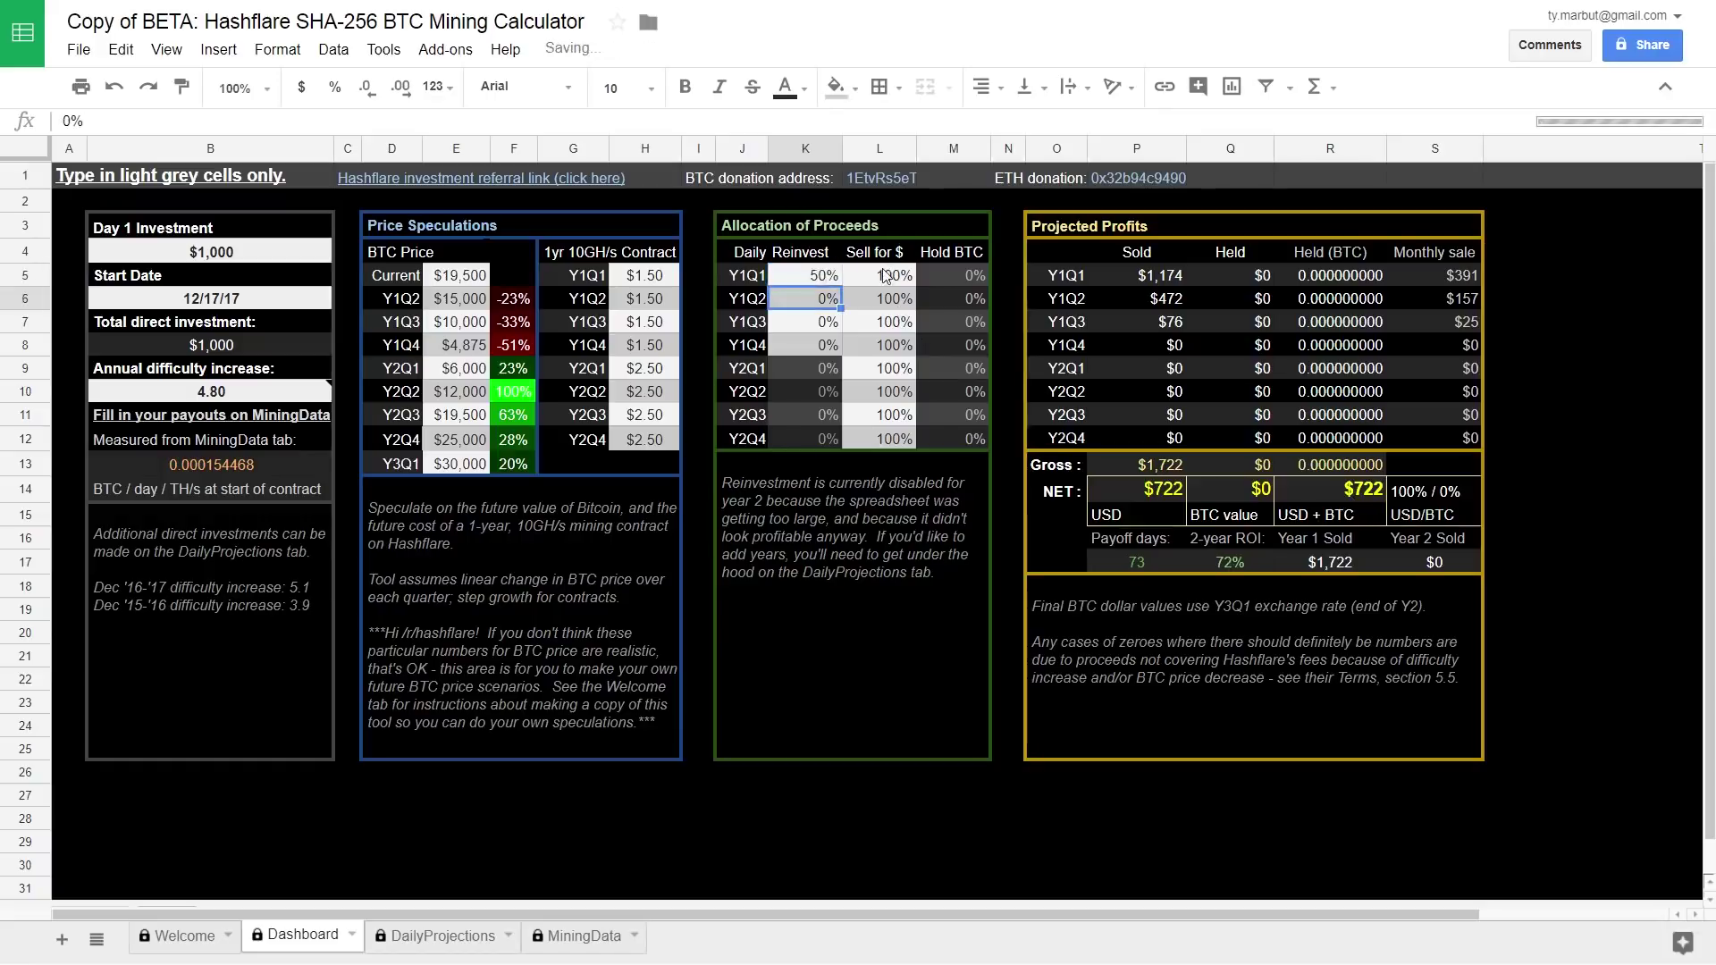
{"action": "left_click", "coordinate": [885, 276]}
{"action": "type", "text": "50"}
{"action": "key", "text": "Return"}
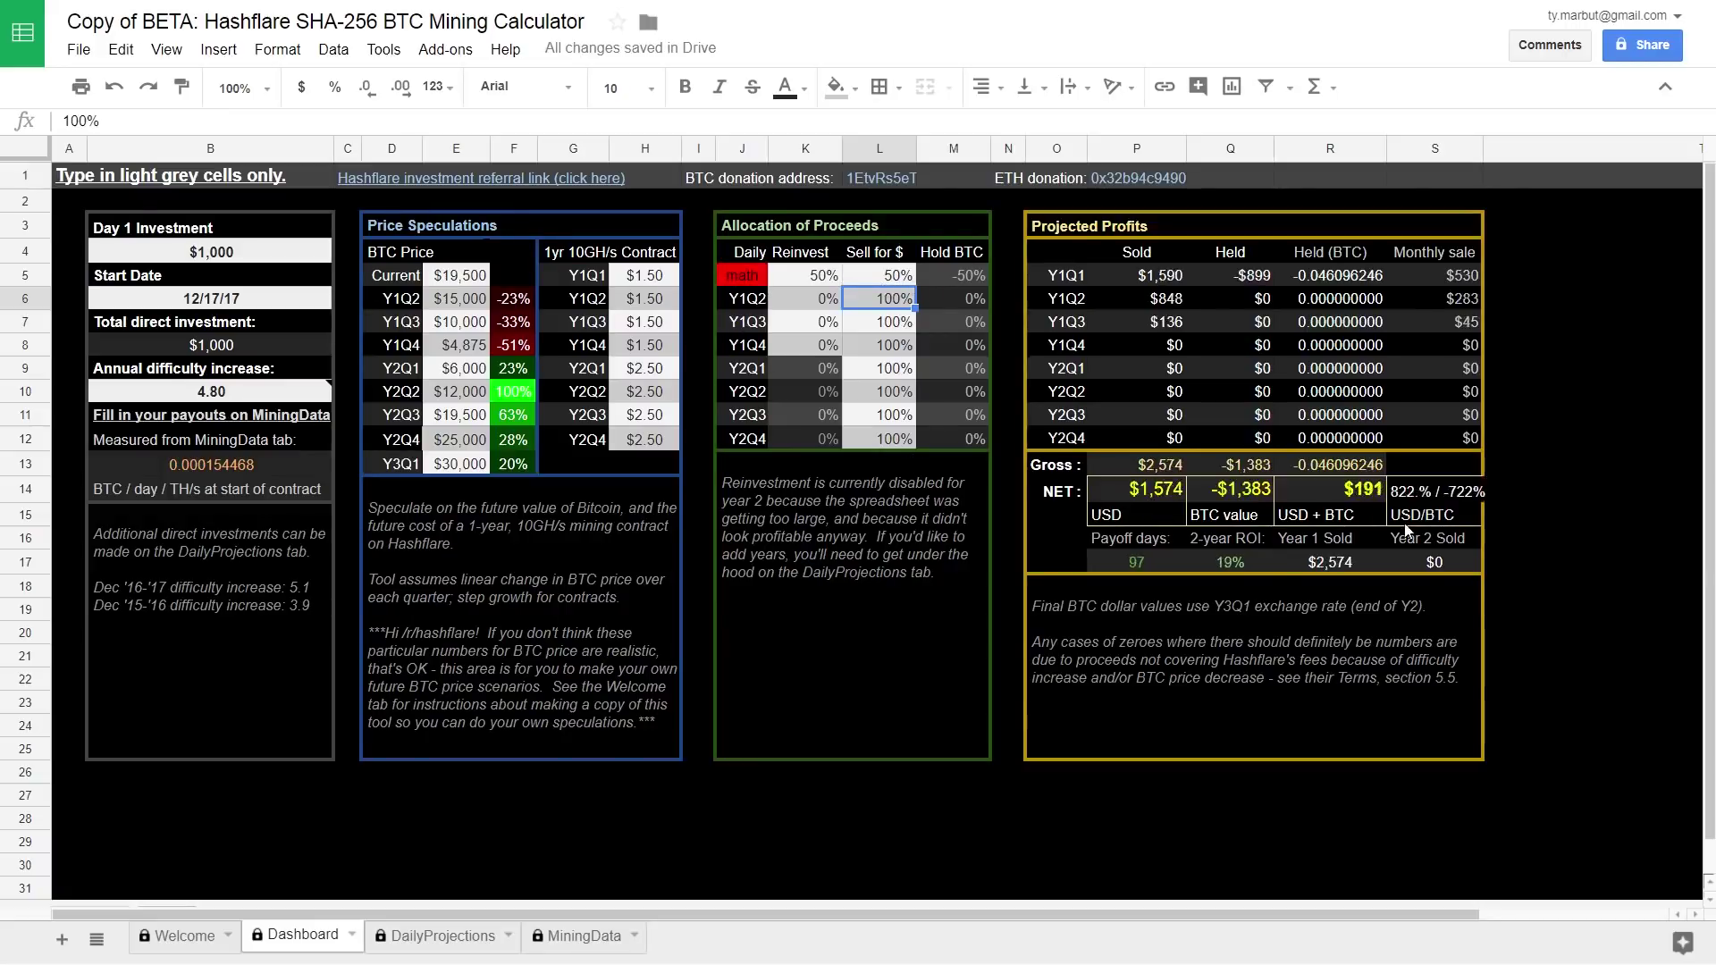
{"action": "left_click", "coordinate": [1365, 494]}
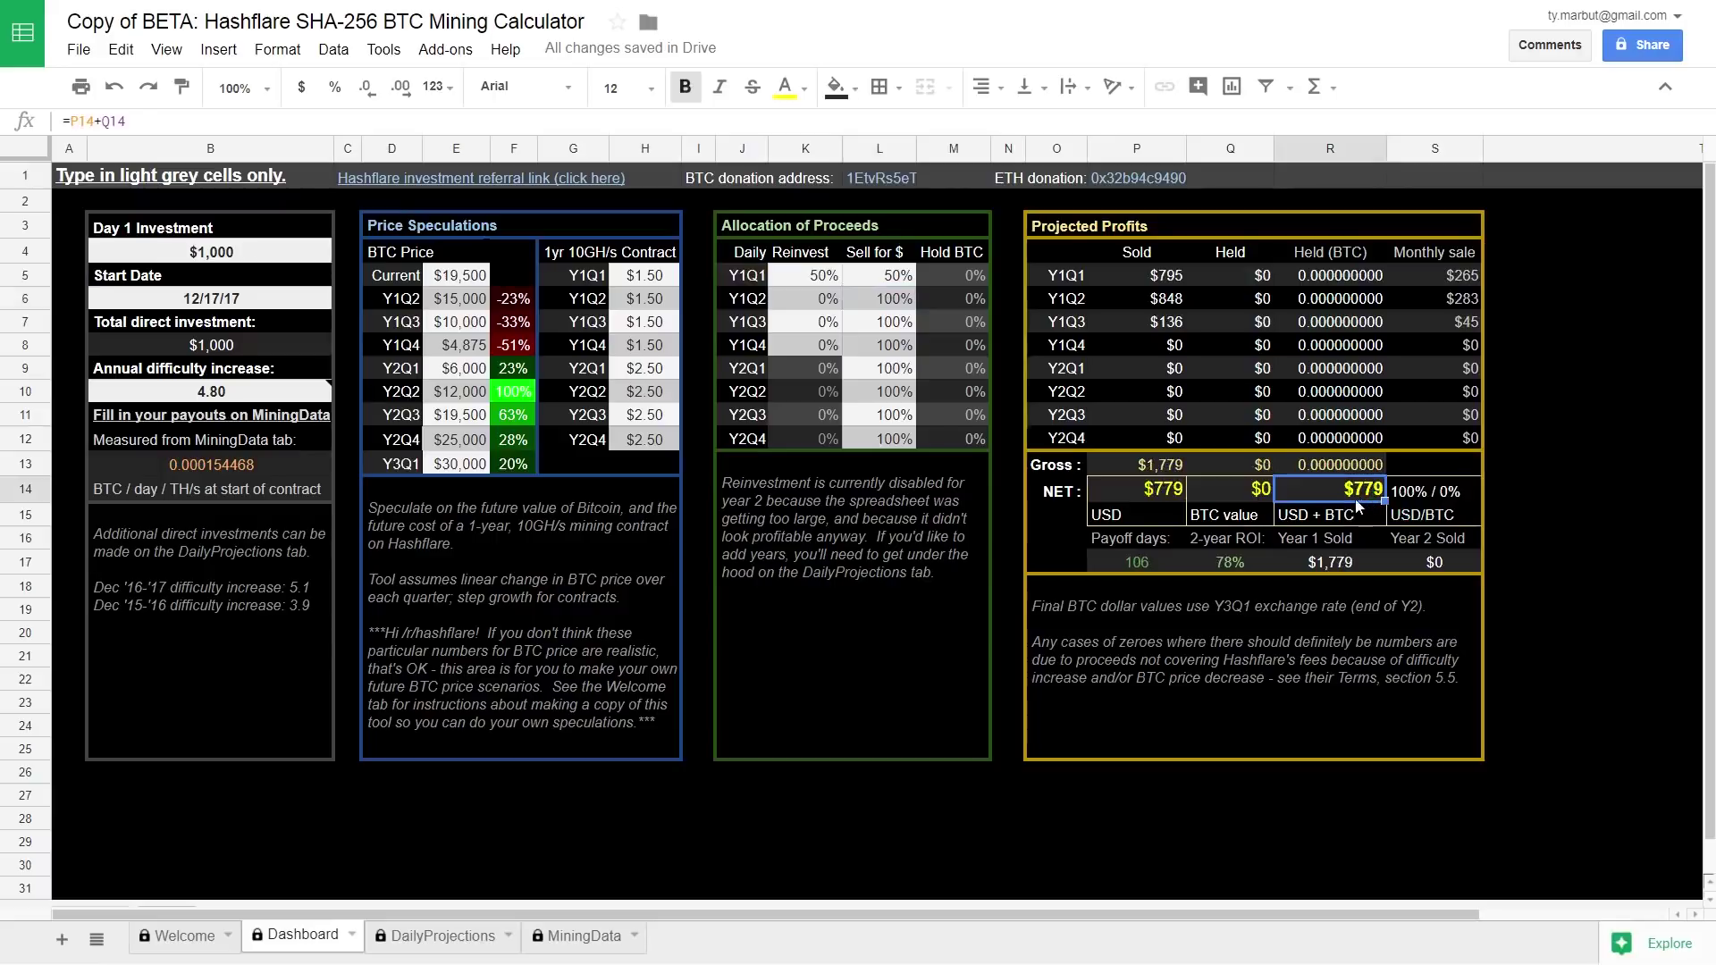
Examine the Y1Q1 to Y2Q1 reinvest allocations and compare the Y1Q4 BTC price with the projected sold proceeds from Y1Q4 onward.
{"action": "left_click", "coordinate": [812, 280]}
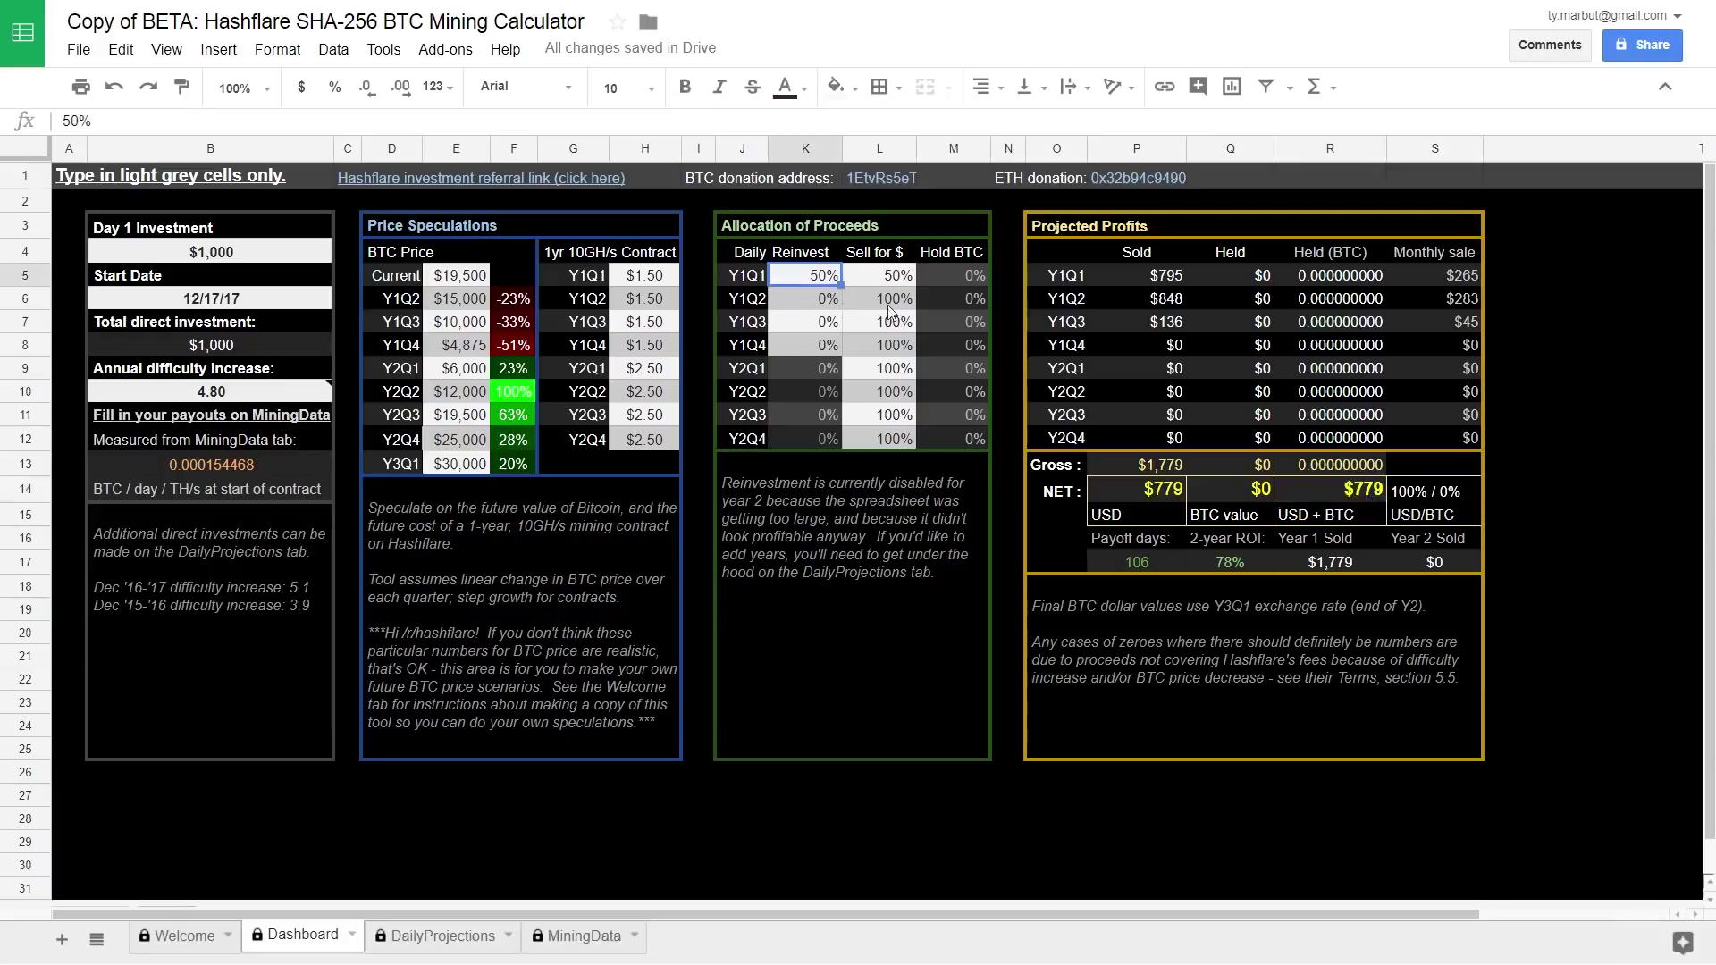
{"action": "left_click", "coordinate": [824, 304]}
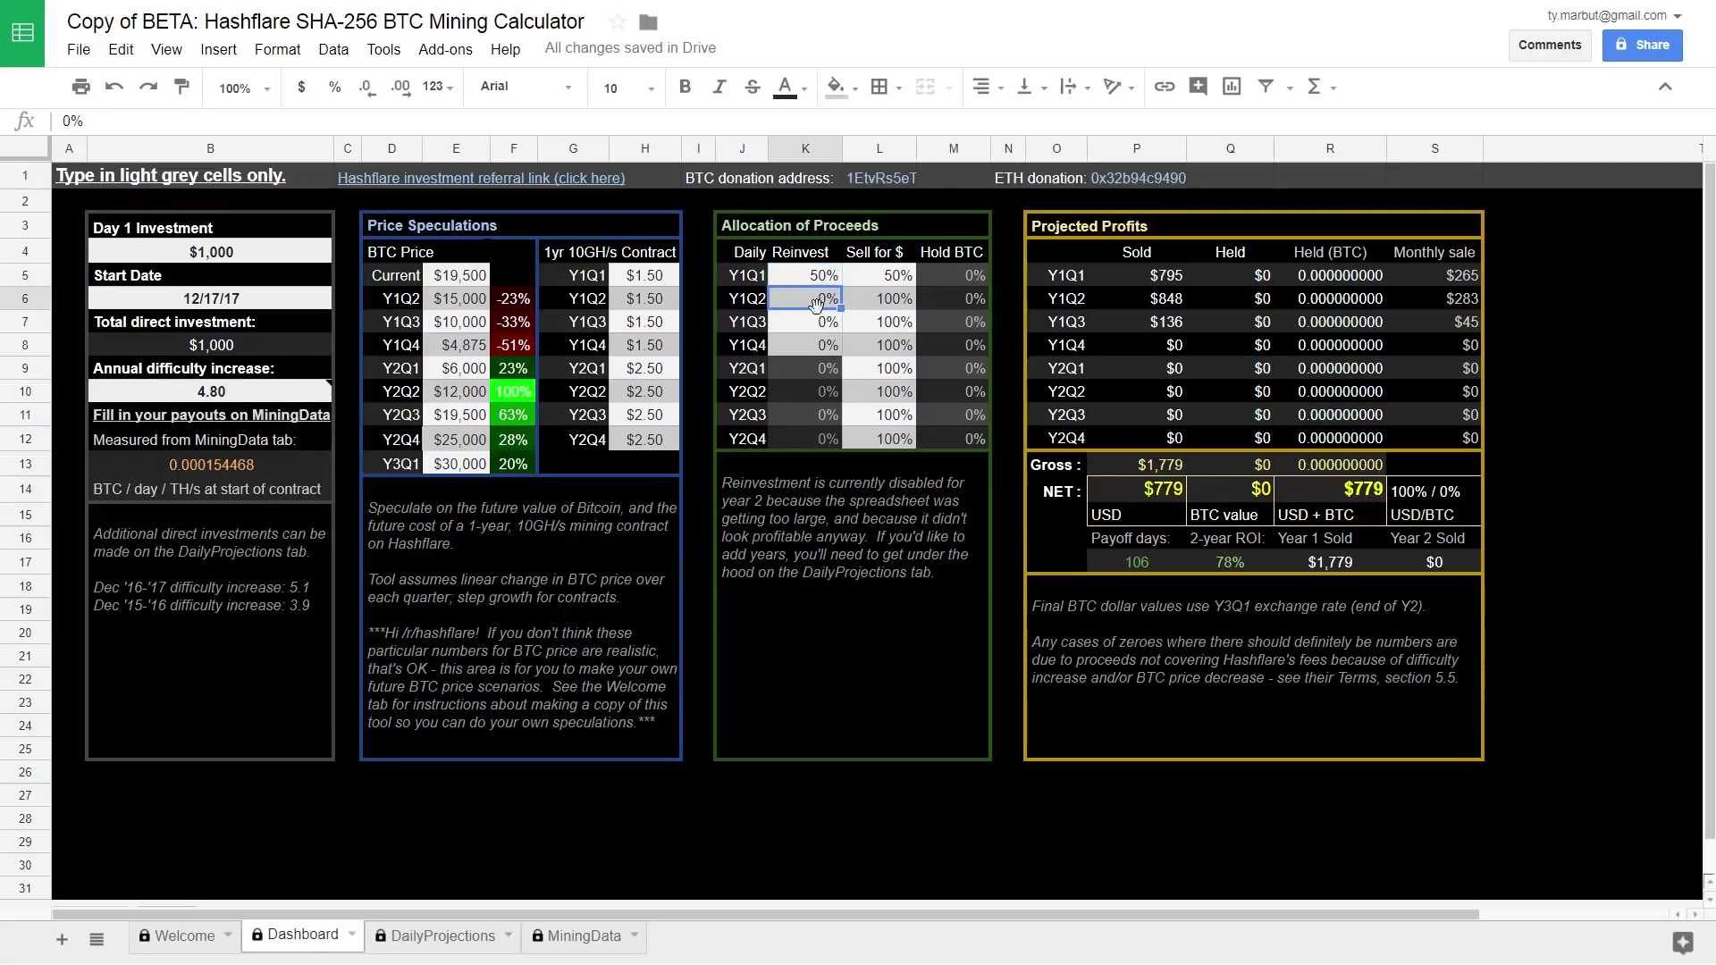
{"action": "left_click", "coordinate": [823, 368], "text": "shift"}
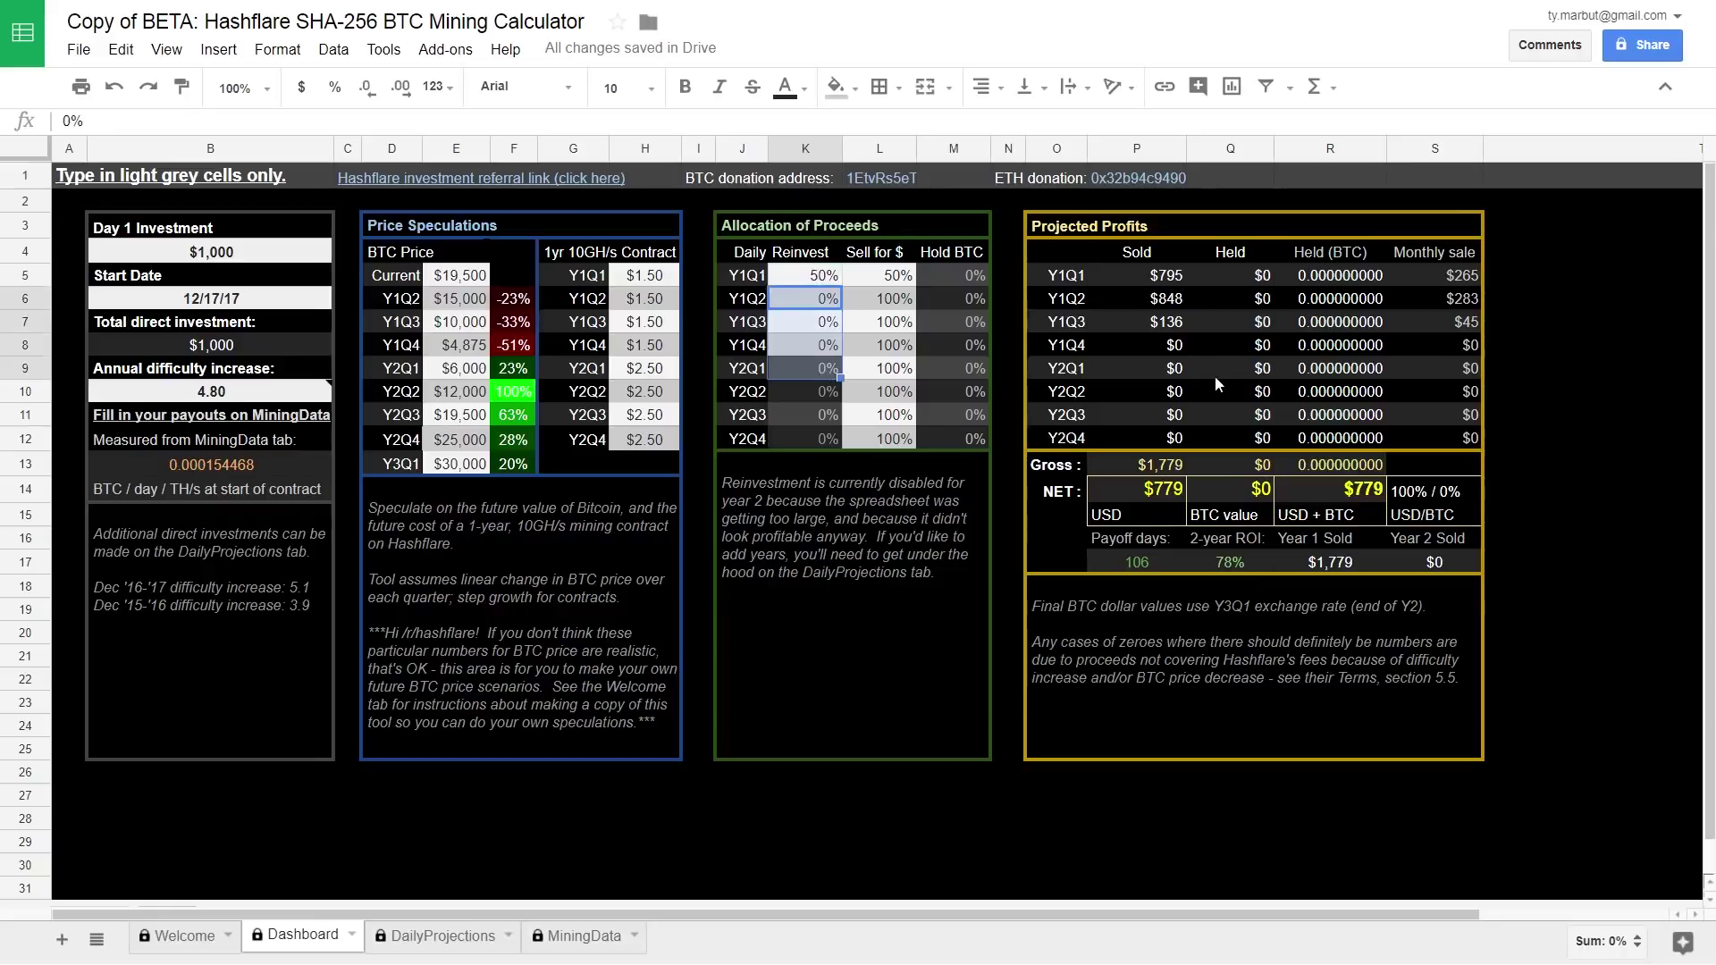
{"action": "left_click", "coordinate": [1179, 351]}
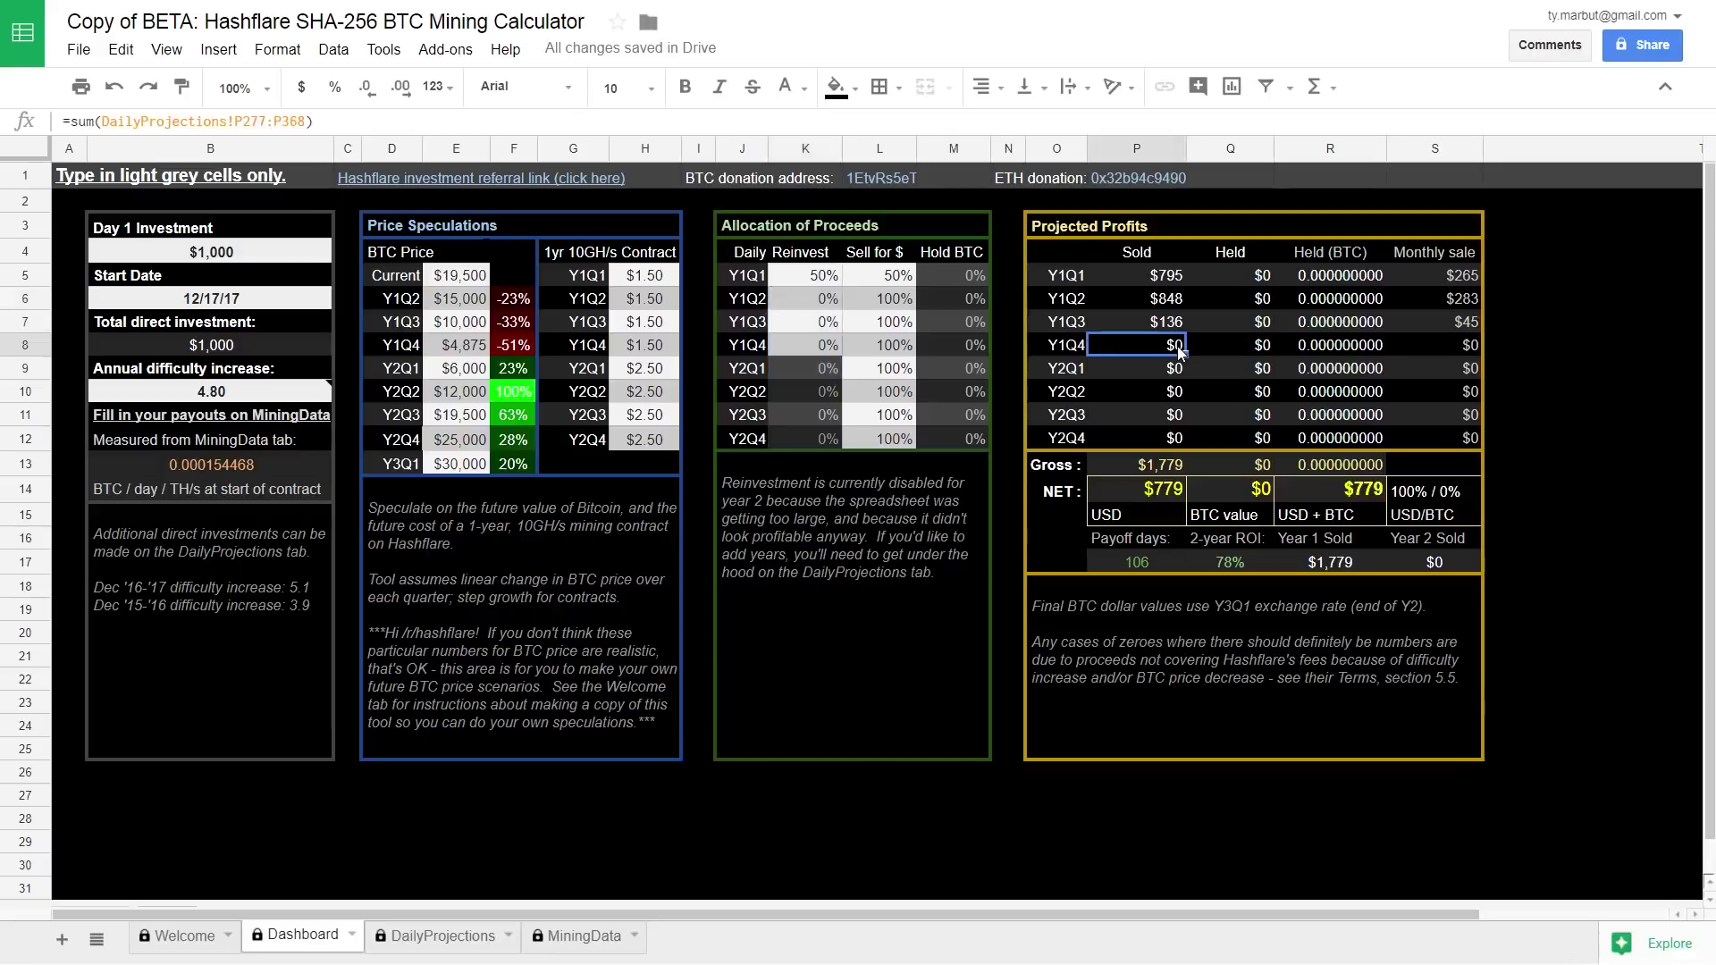
{"action": "left_click", "coordinate": [396, 354]}
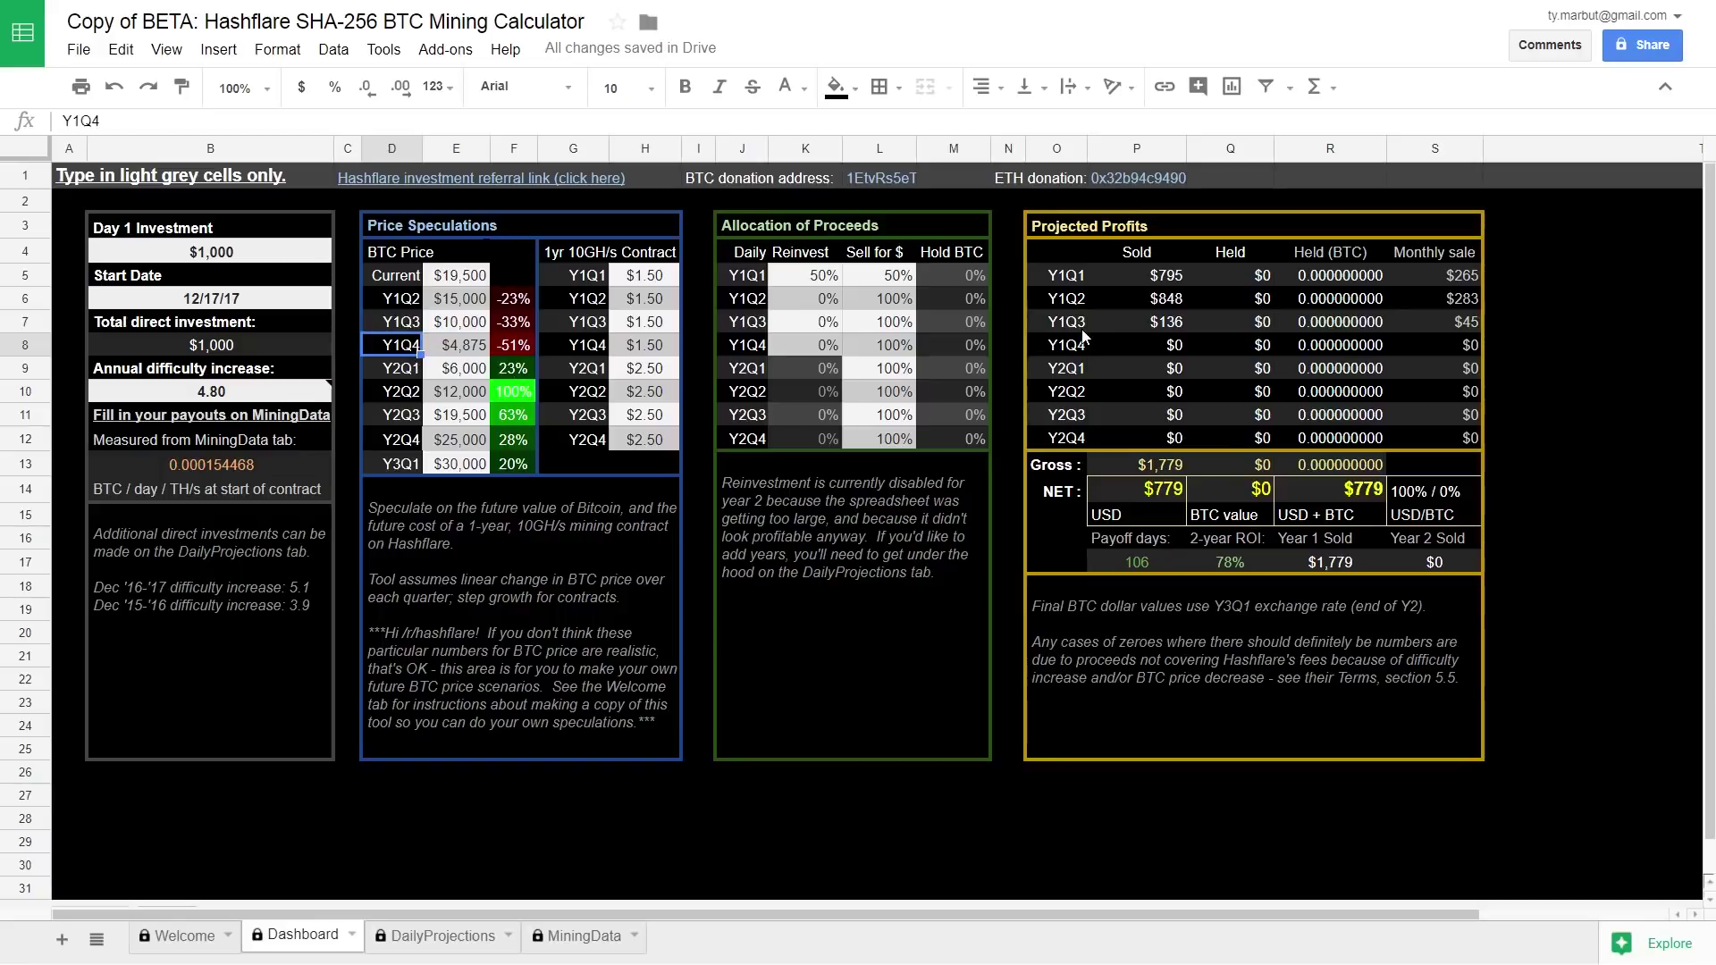
{"action": "left_click", "coordinate": [1156, 354]}
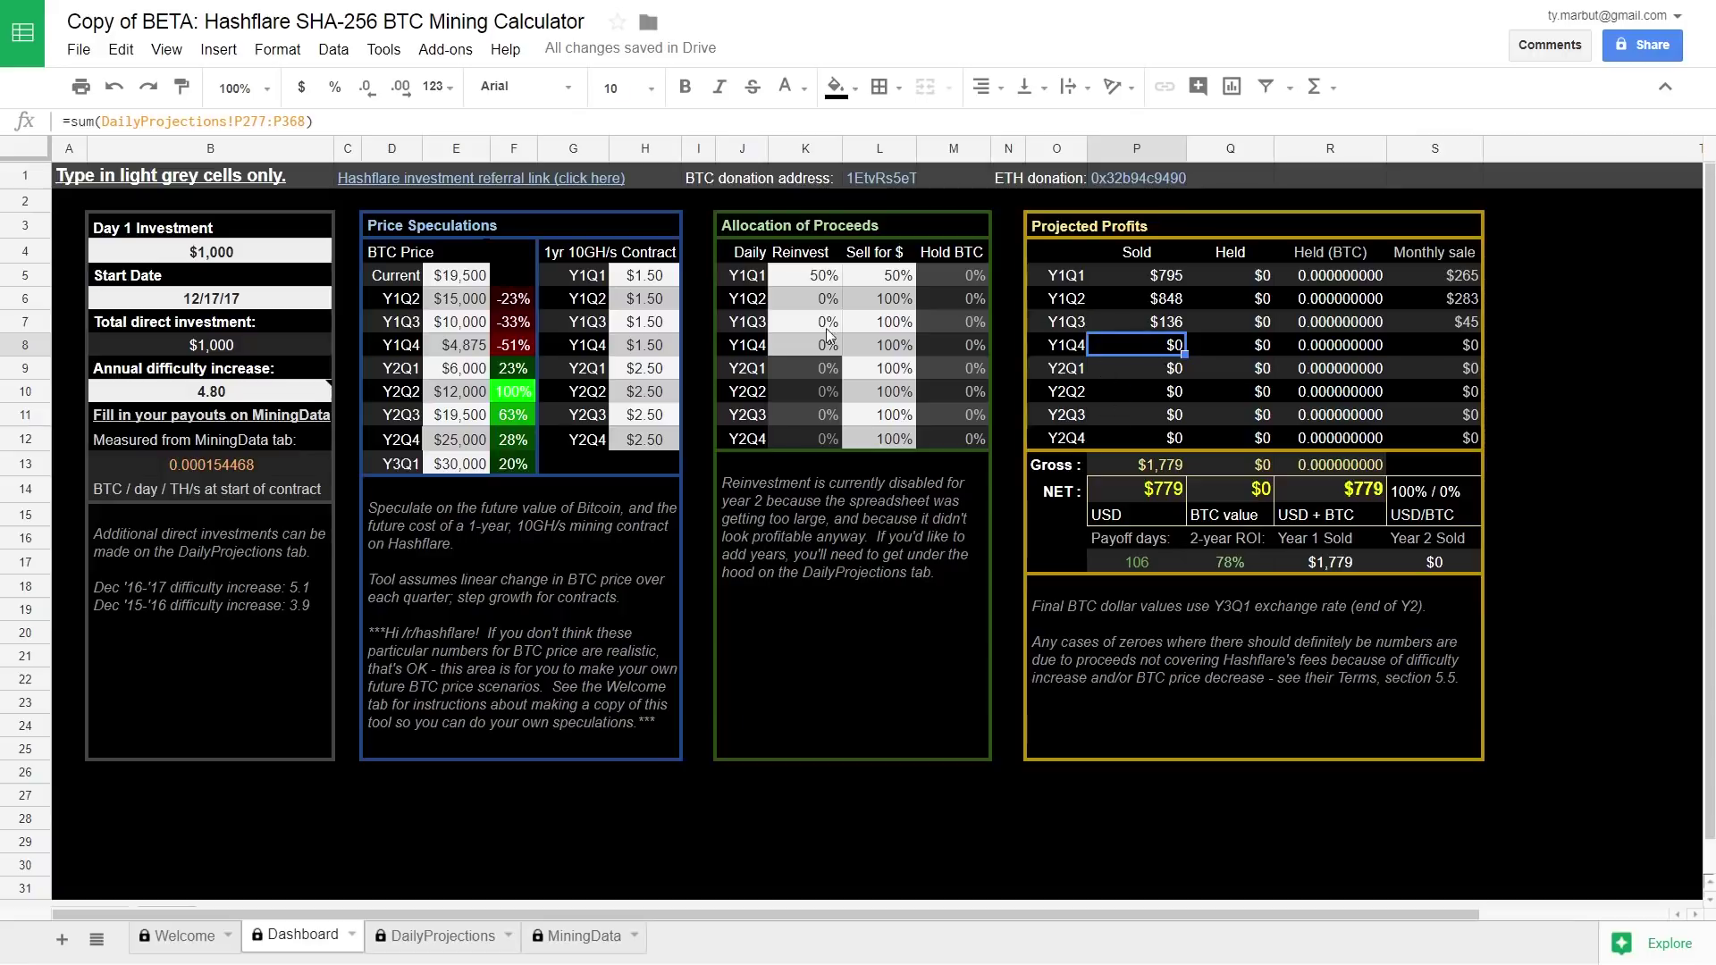
{"action": "left_click", "coordinate": [454, 347]}
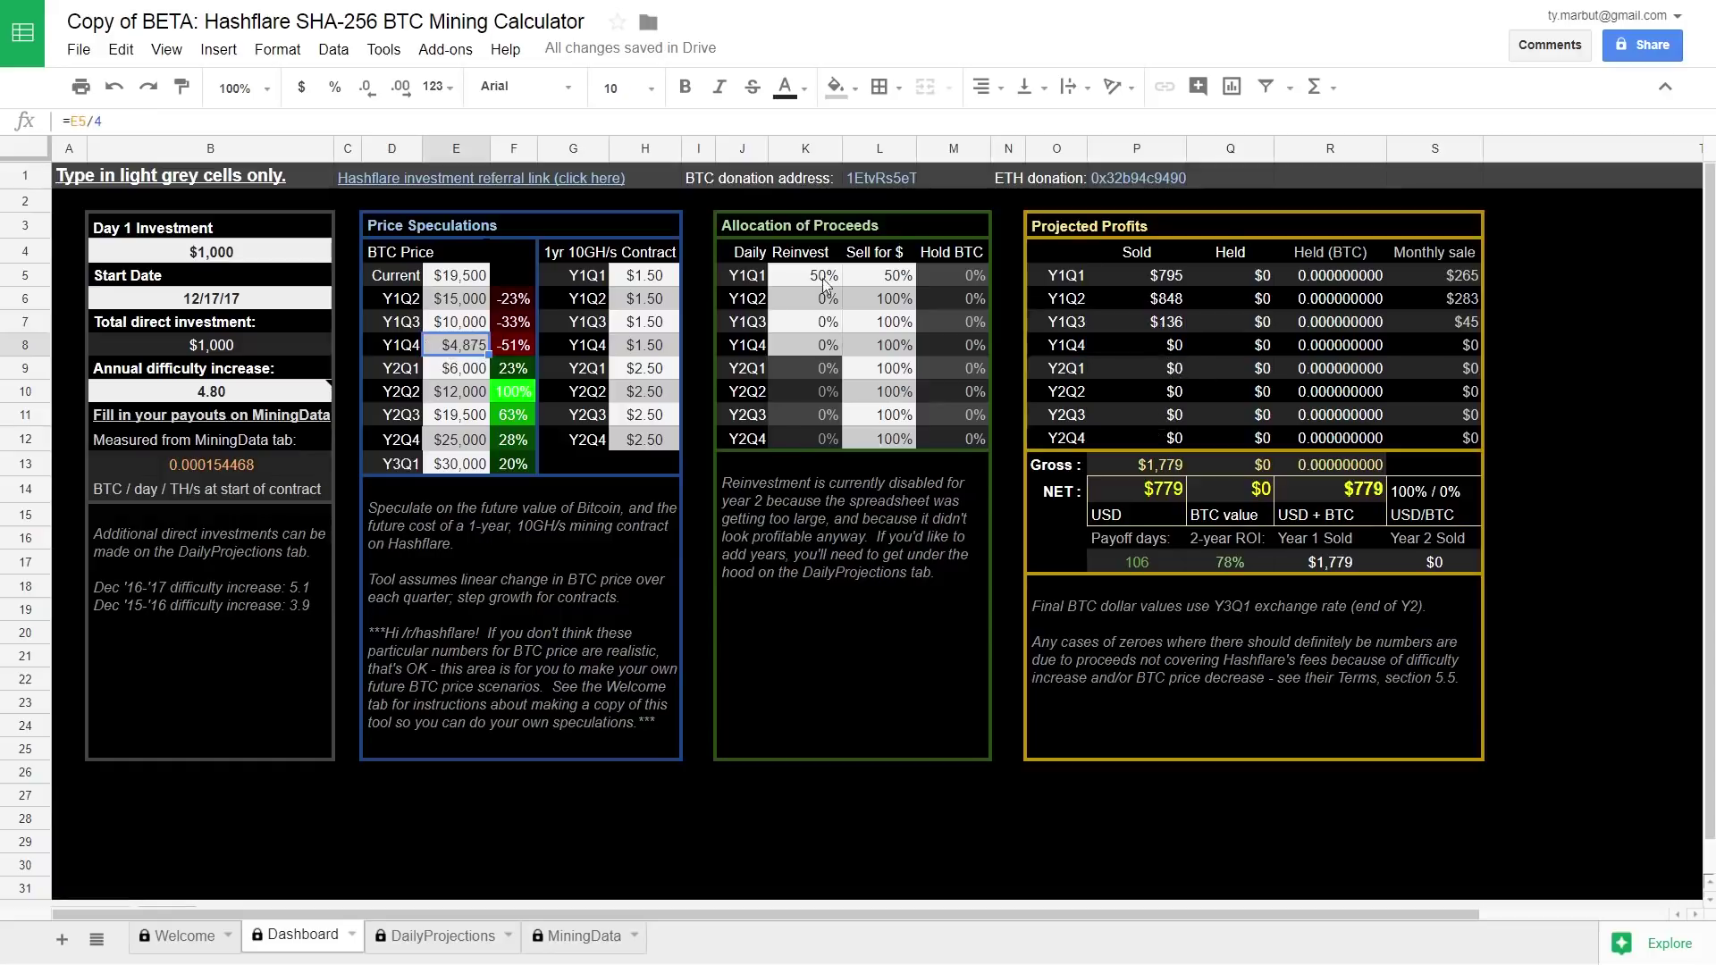
{"action": "left_click", "coordinate": [758, 374]}
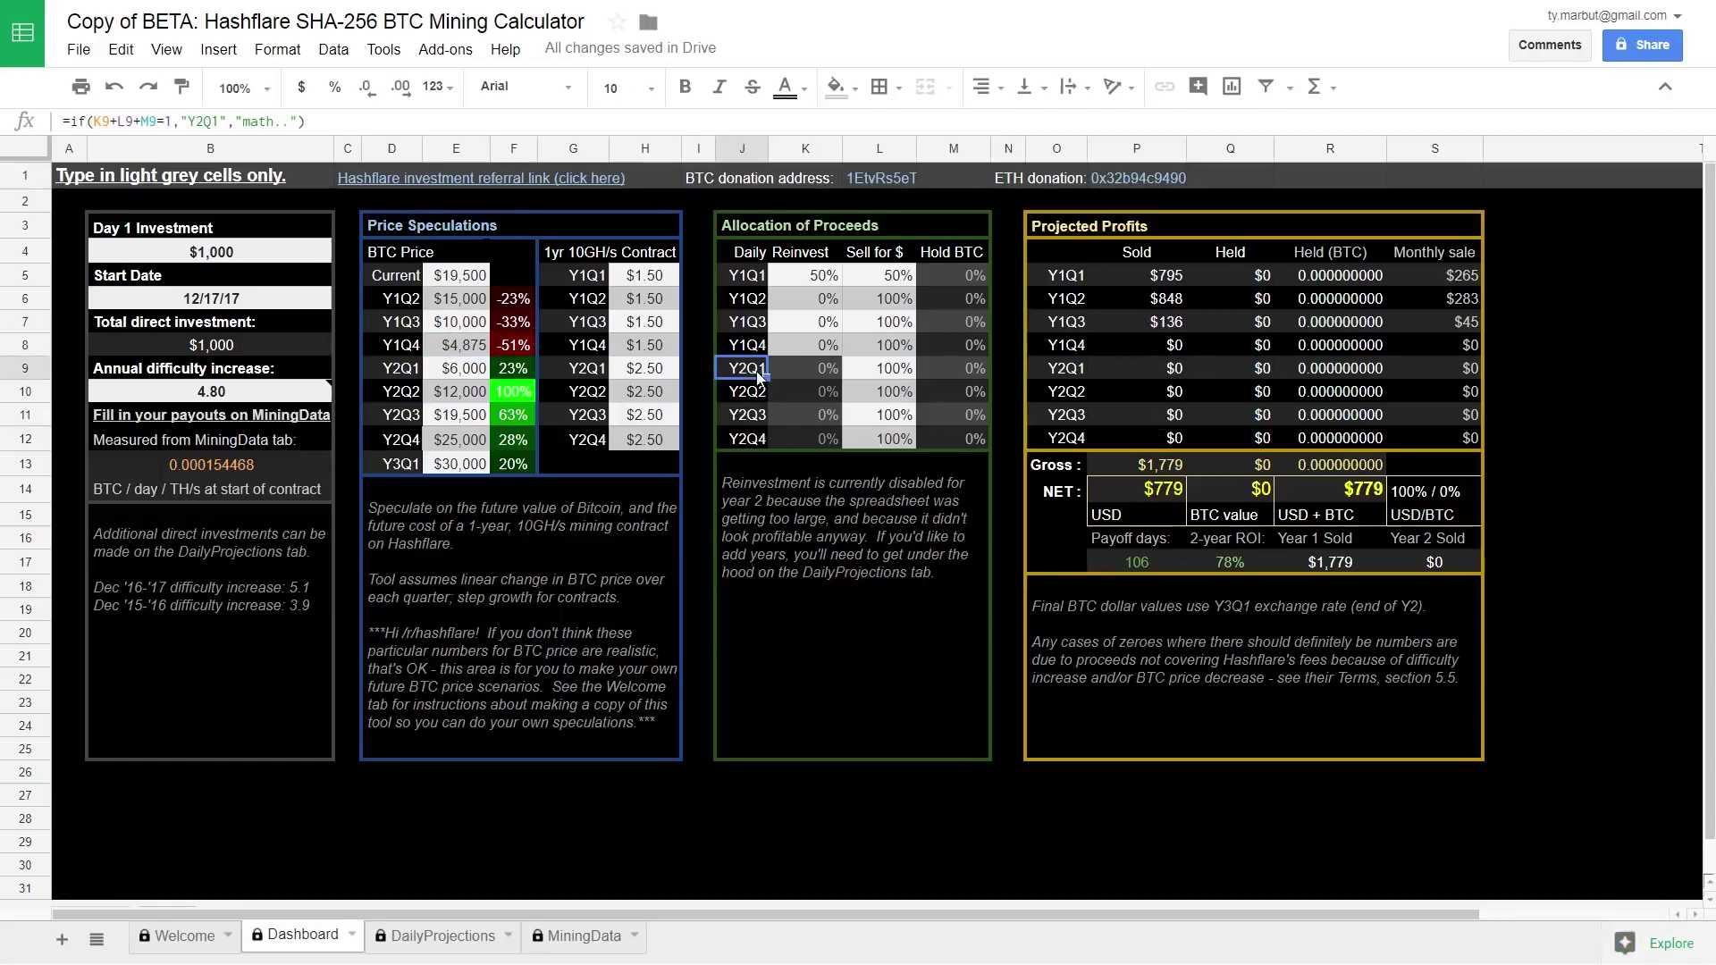
{"action": "left_click", "coordinate": [1080, 368]}
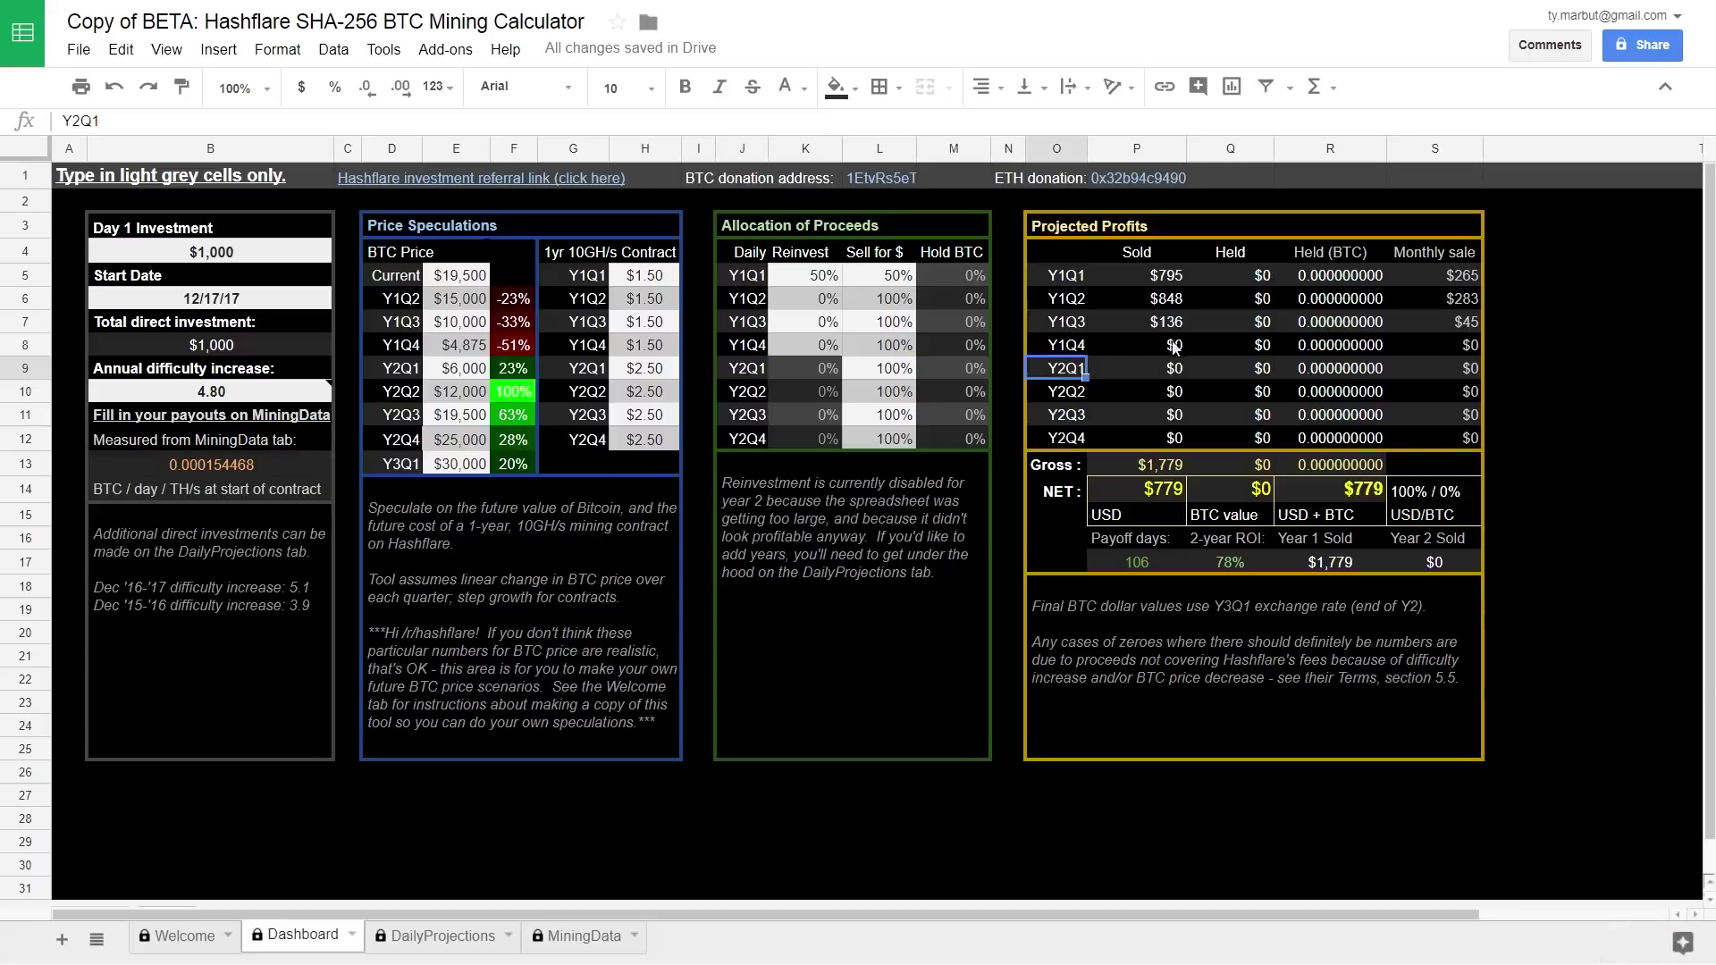
{"action": "left_click", "coordinate": [816, 277]}
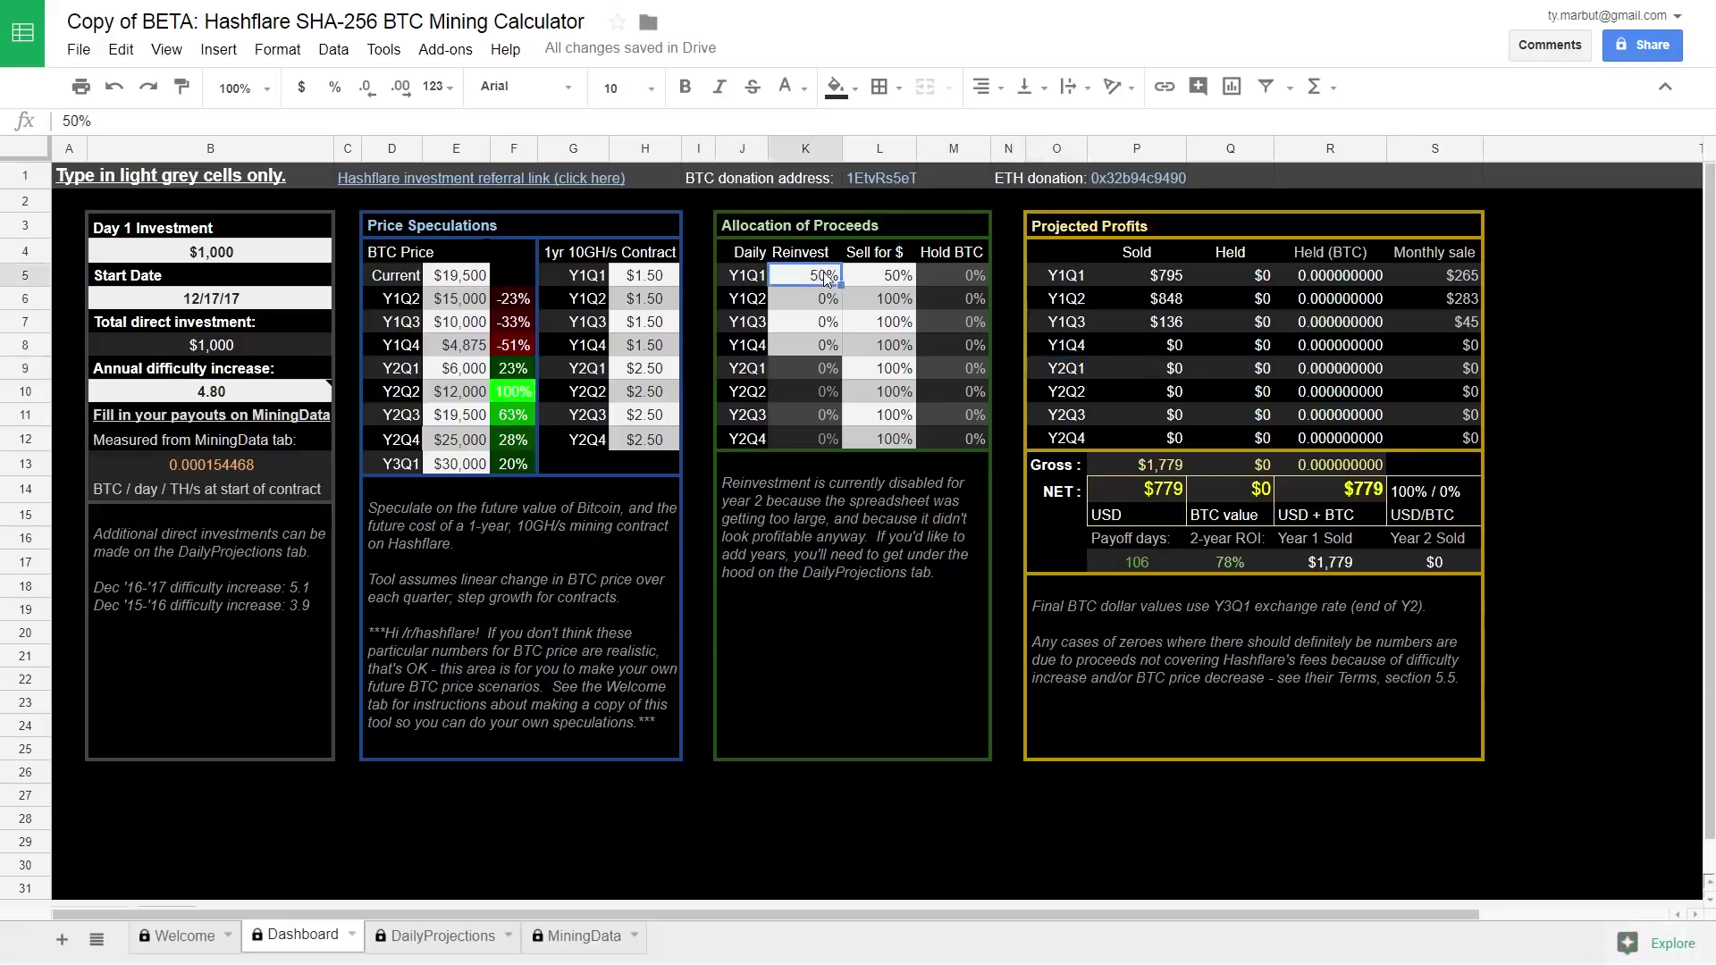
Inspect the BTC Net formula in cell F696 of the DailyProjections sheet, including its 20-day zero check and fee subtraction, without changing it.
{"action": "left_click", "coordinate": [487, 936]}
{"action": "scroll", "coordinate": [640, 540], "scroll_direction": "down", "scroll_amount": 20}
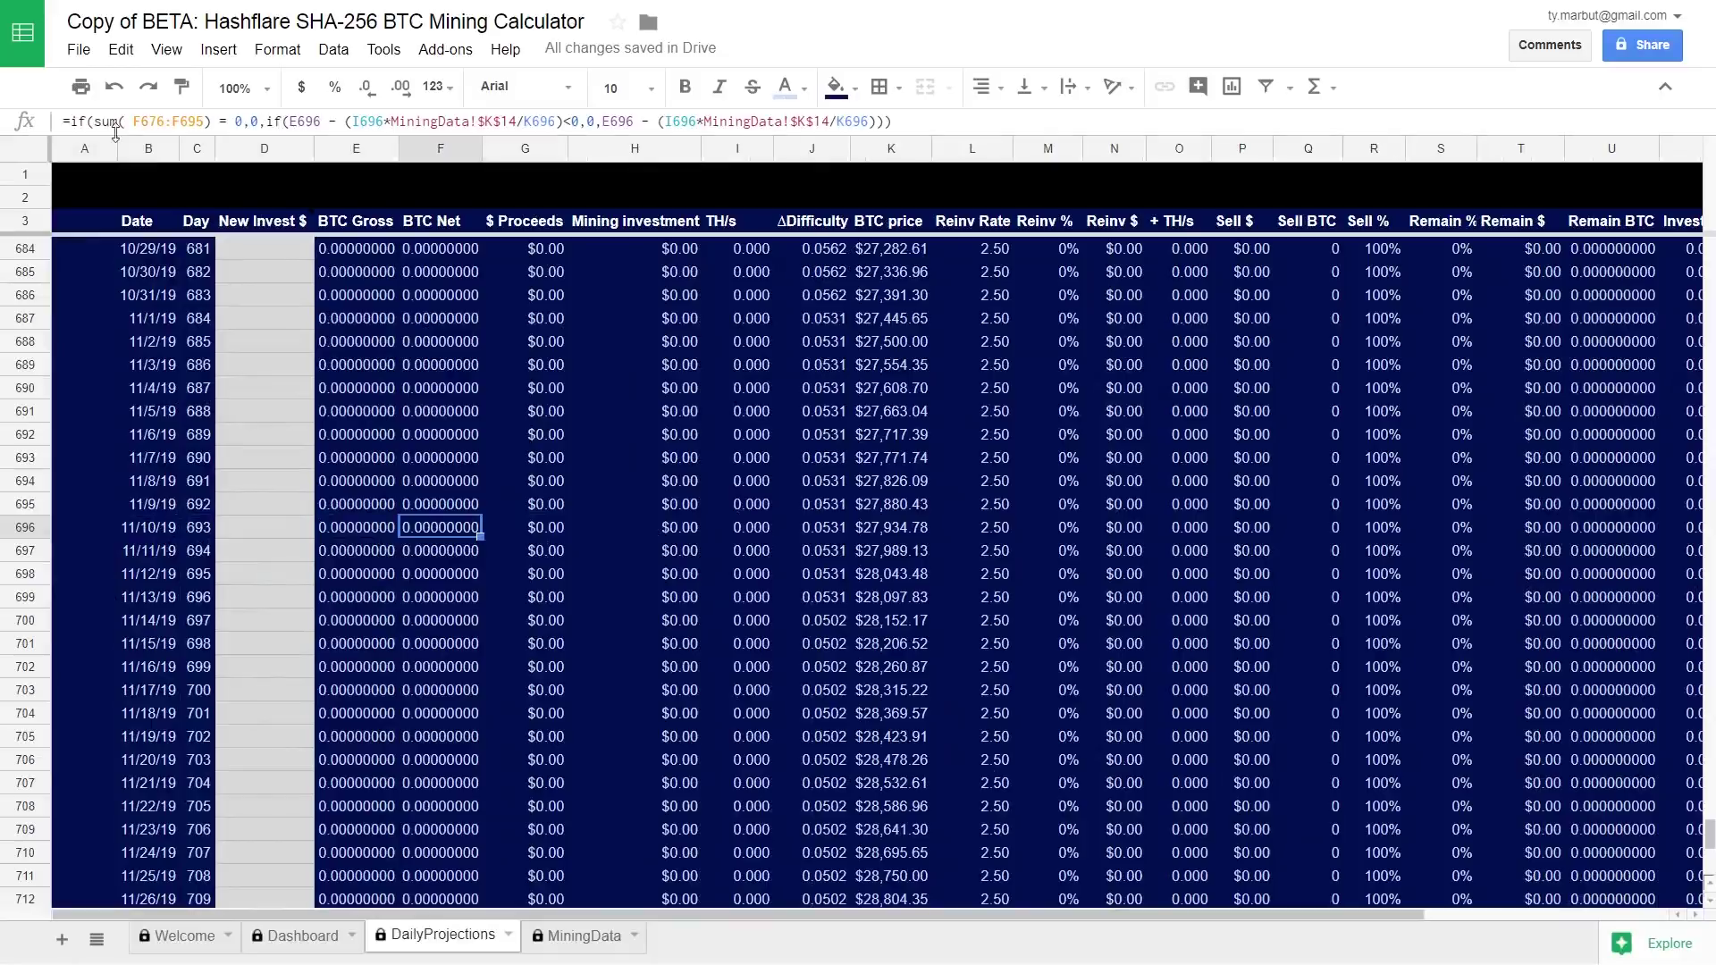
{"action": "left_click", "coordinate": [87, 121]}
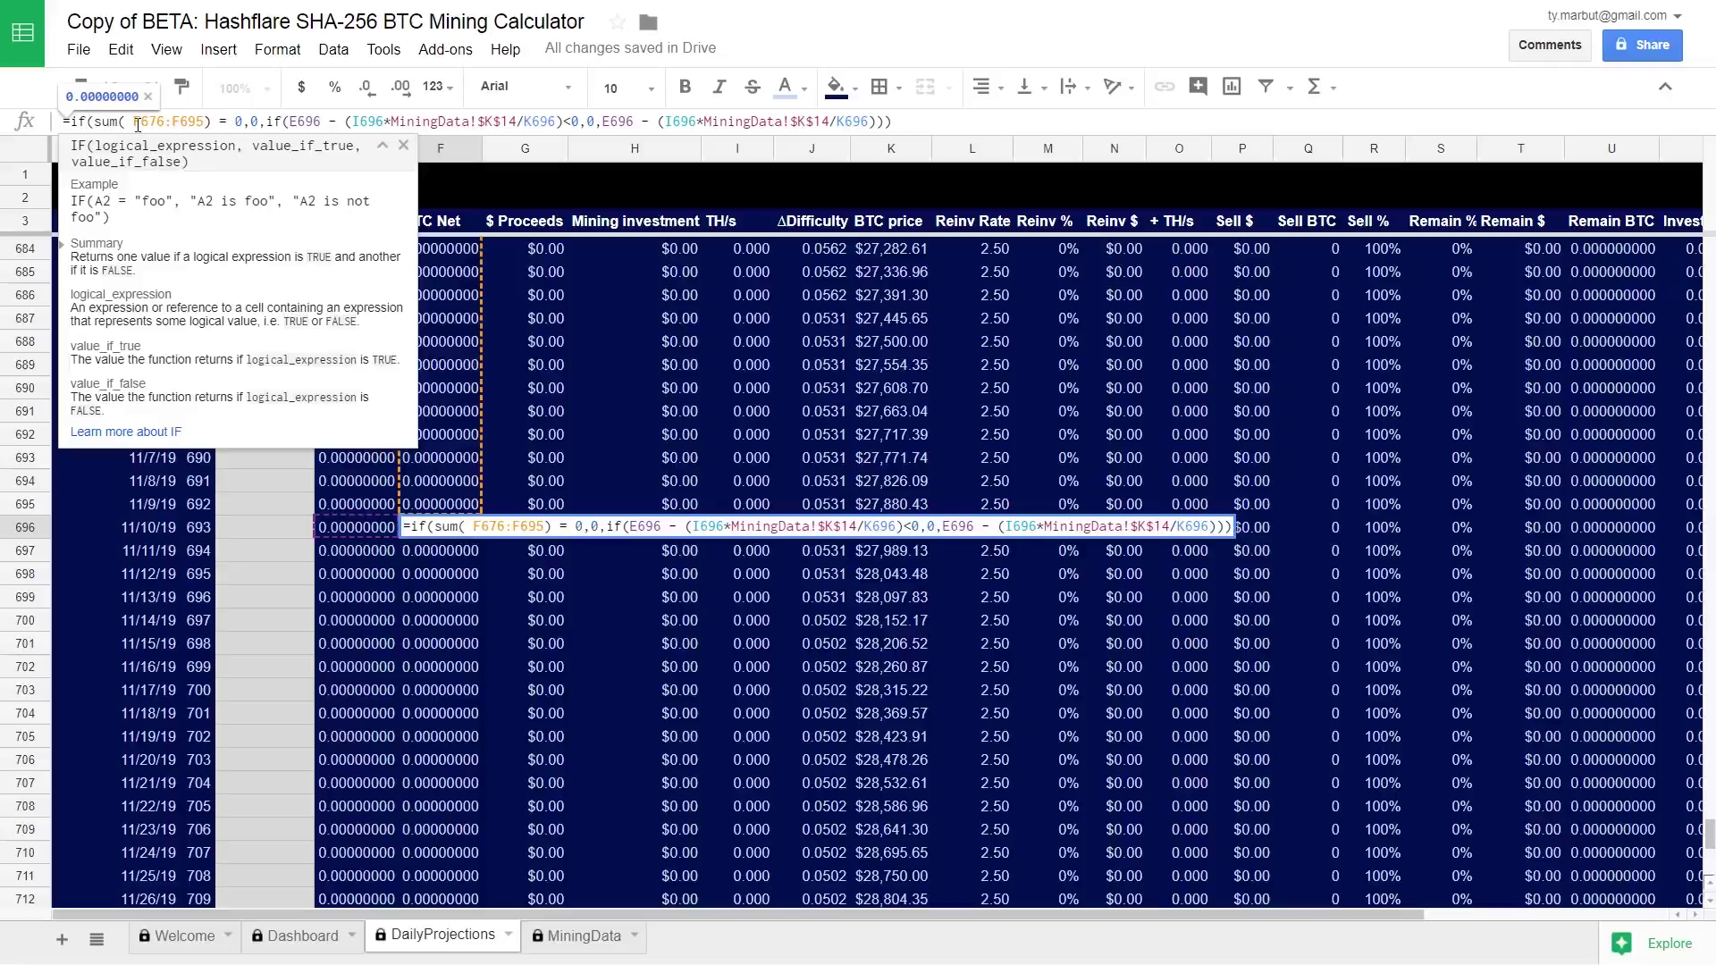
{"action": "left_click", "coordinate": [254, 122]}
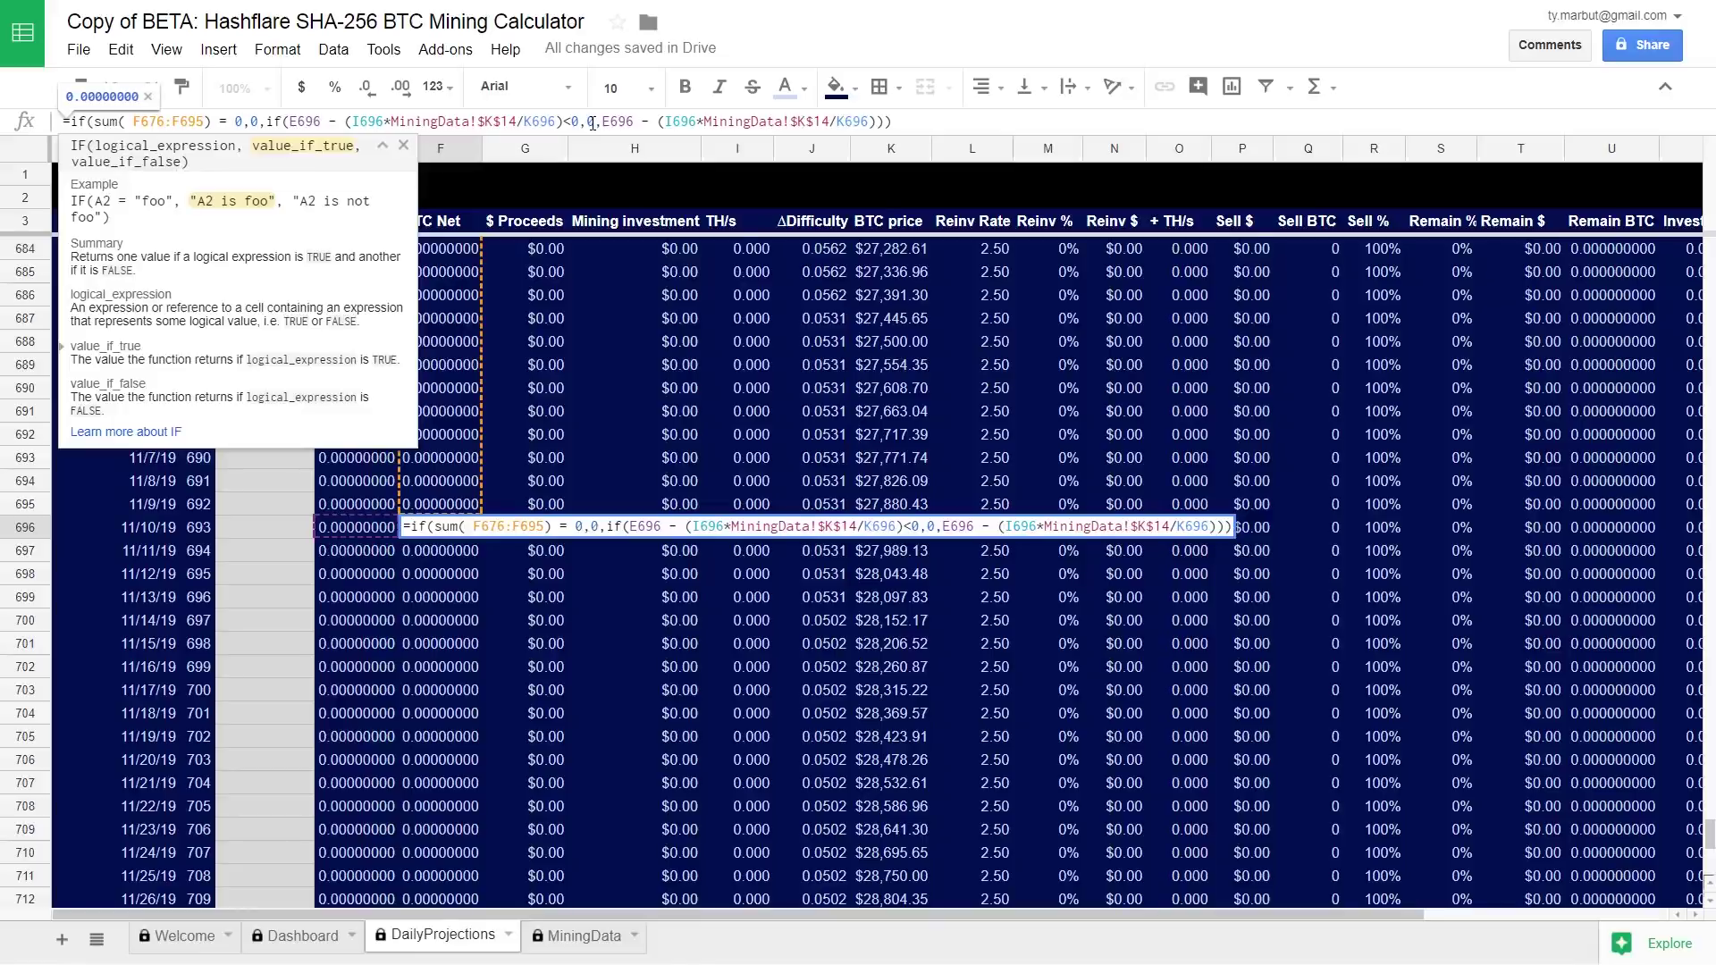
{"action": "left_click_drag", "start_coordinate": [658, 121], "coordinate": [938, 129]}
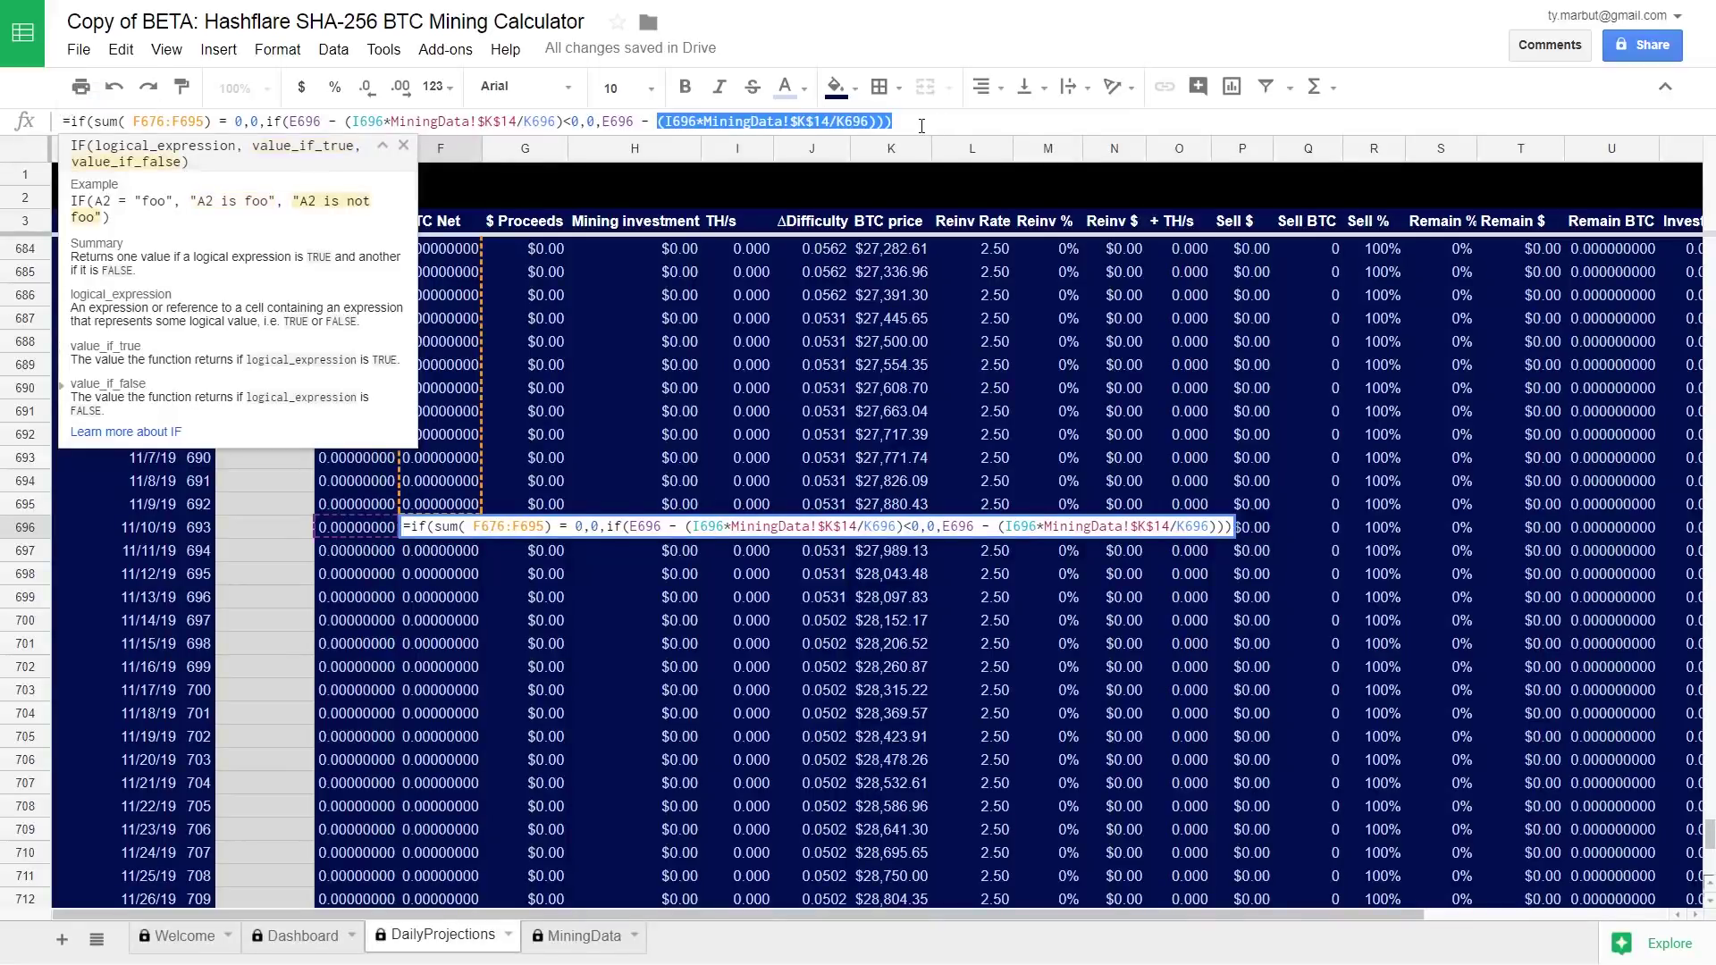
{"action": "left_click", "coordinate": [921, 126]}
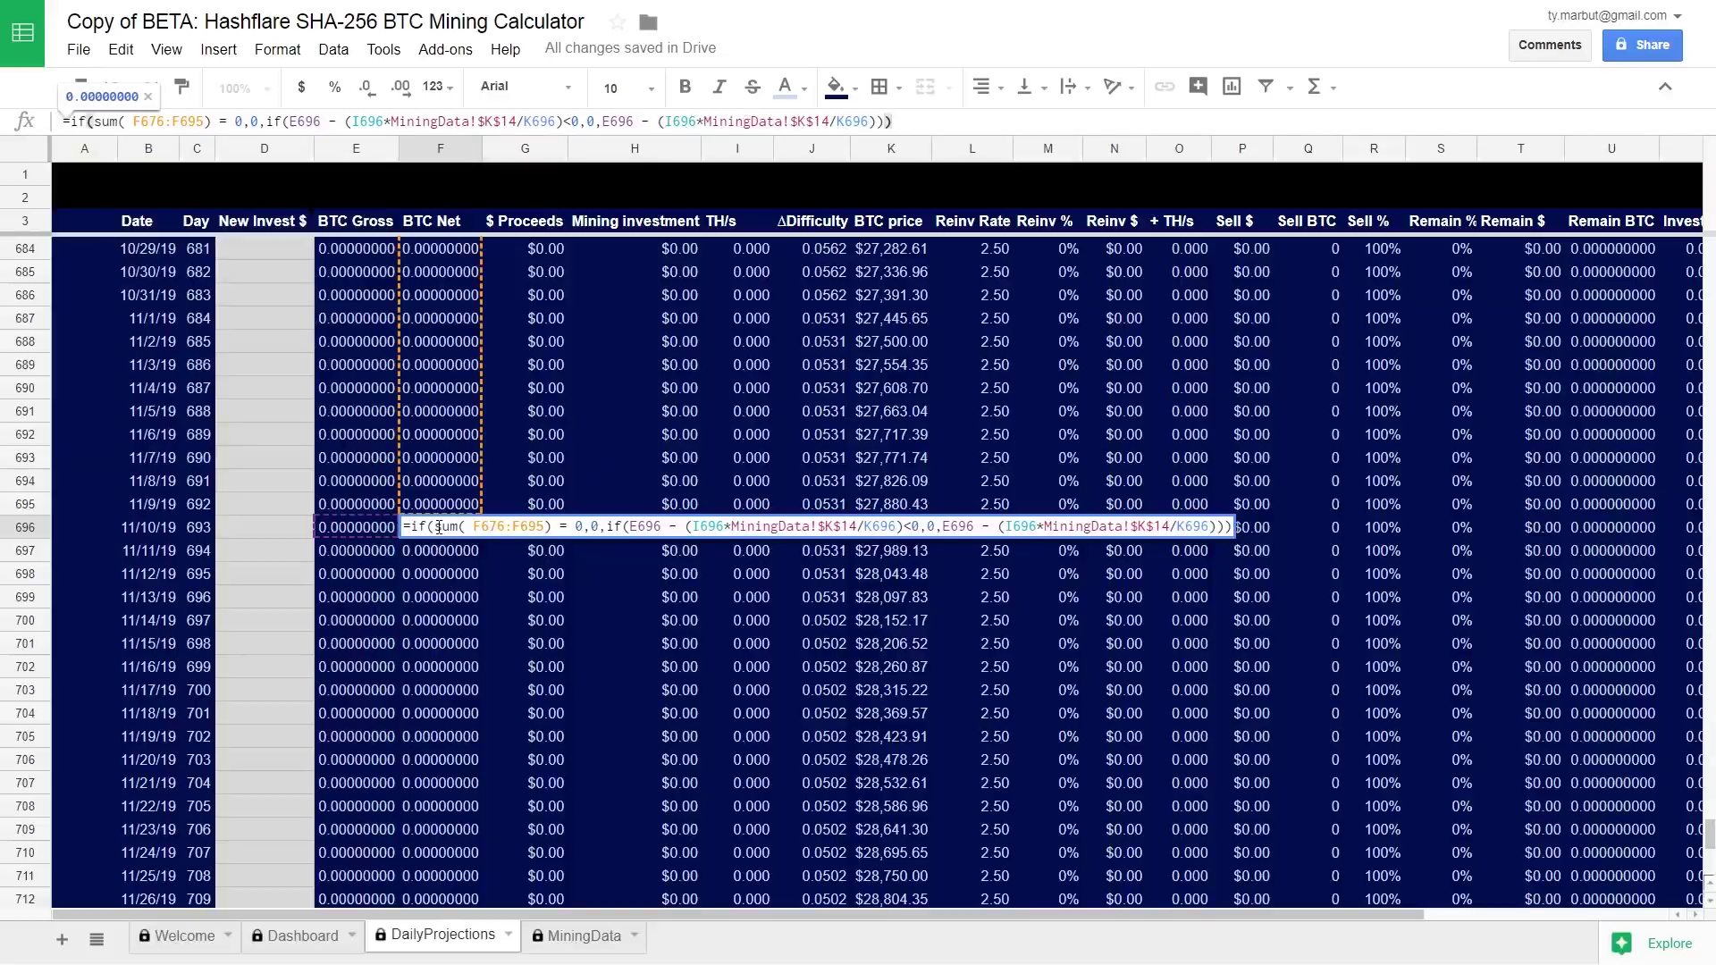
{"action": "key", "text": "Escape"}
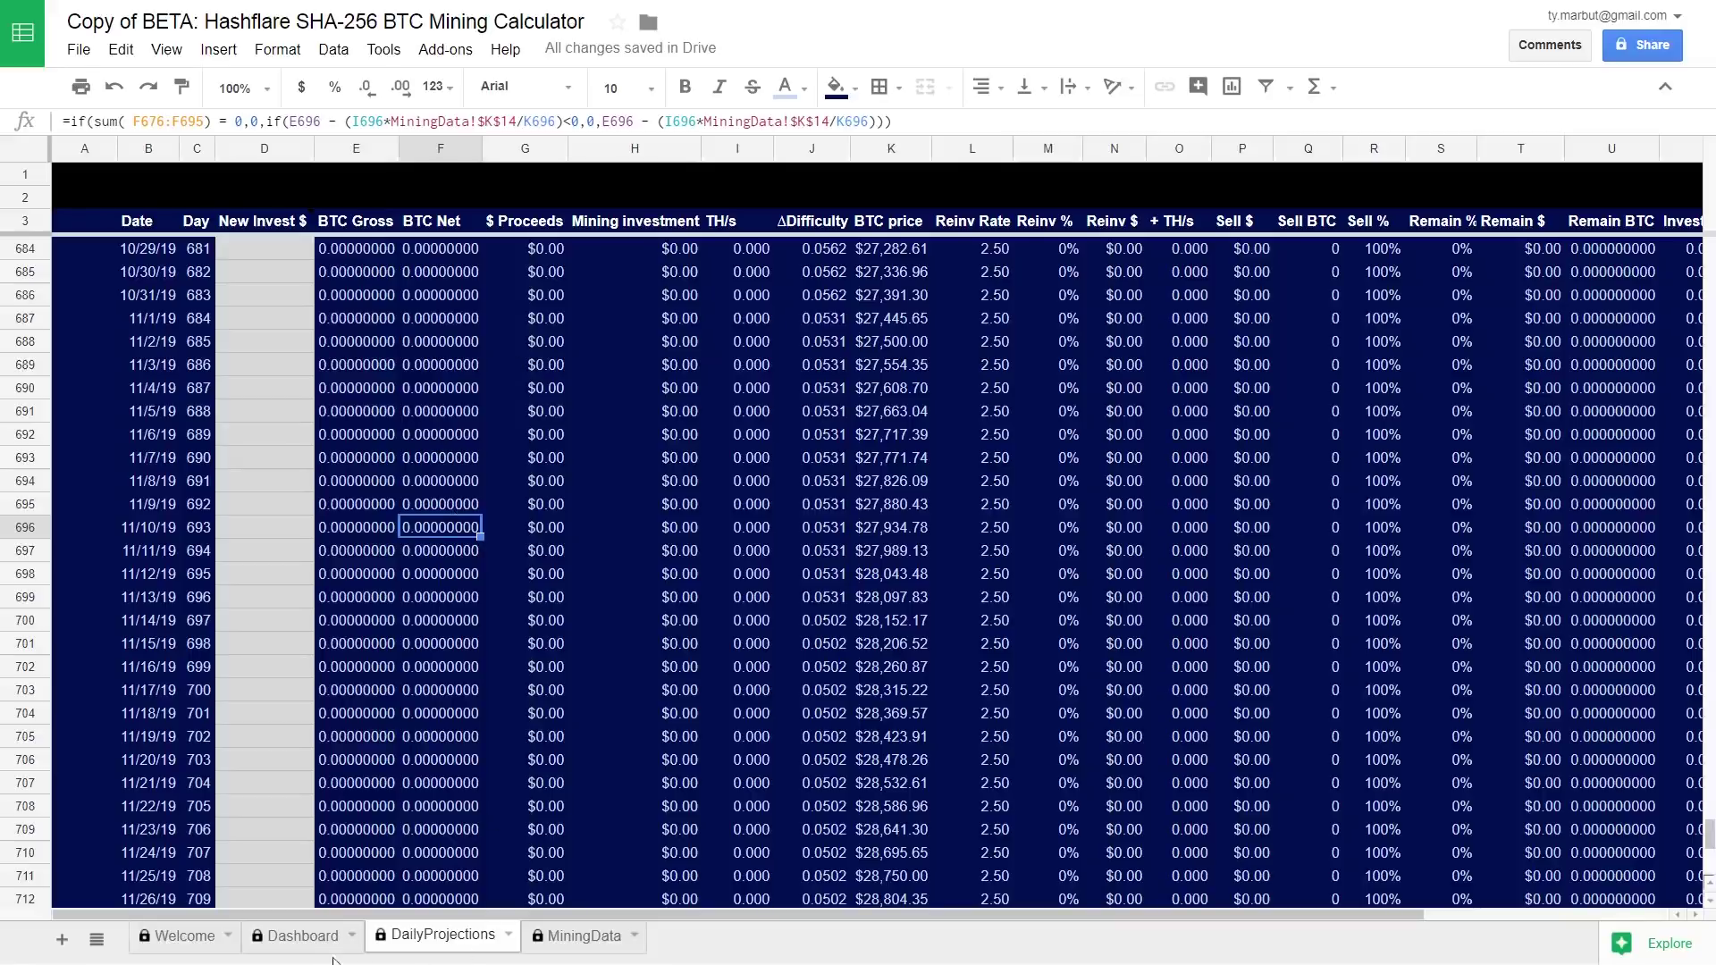
On the Dashboard sheet, set the speculated BTC price to 25,000 for Y1Q2, 32,000 for Y1Q3 and 40,000 for Y1Q4.
{"action": "left_click", "coordinate": [299, 940]}
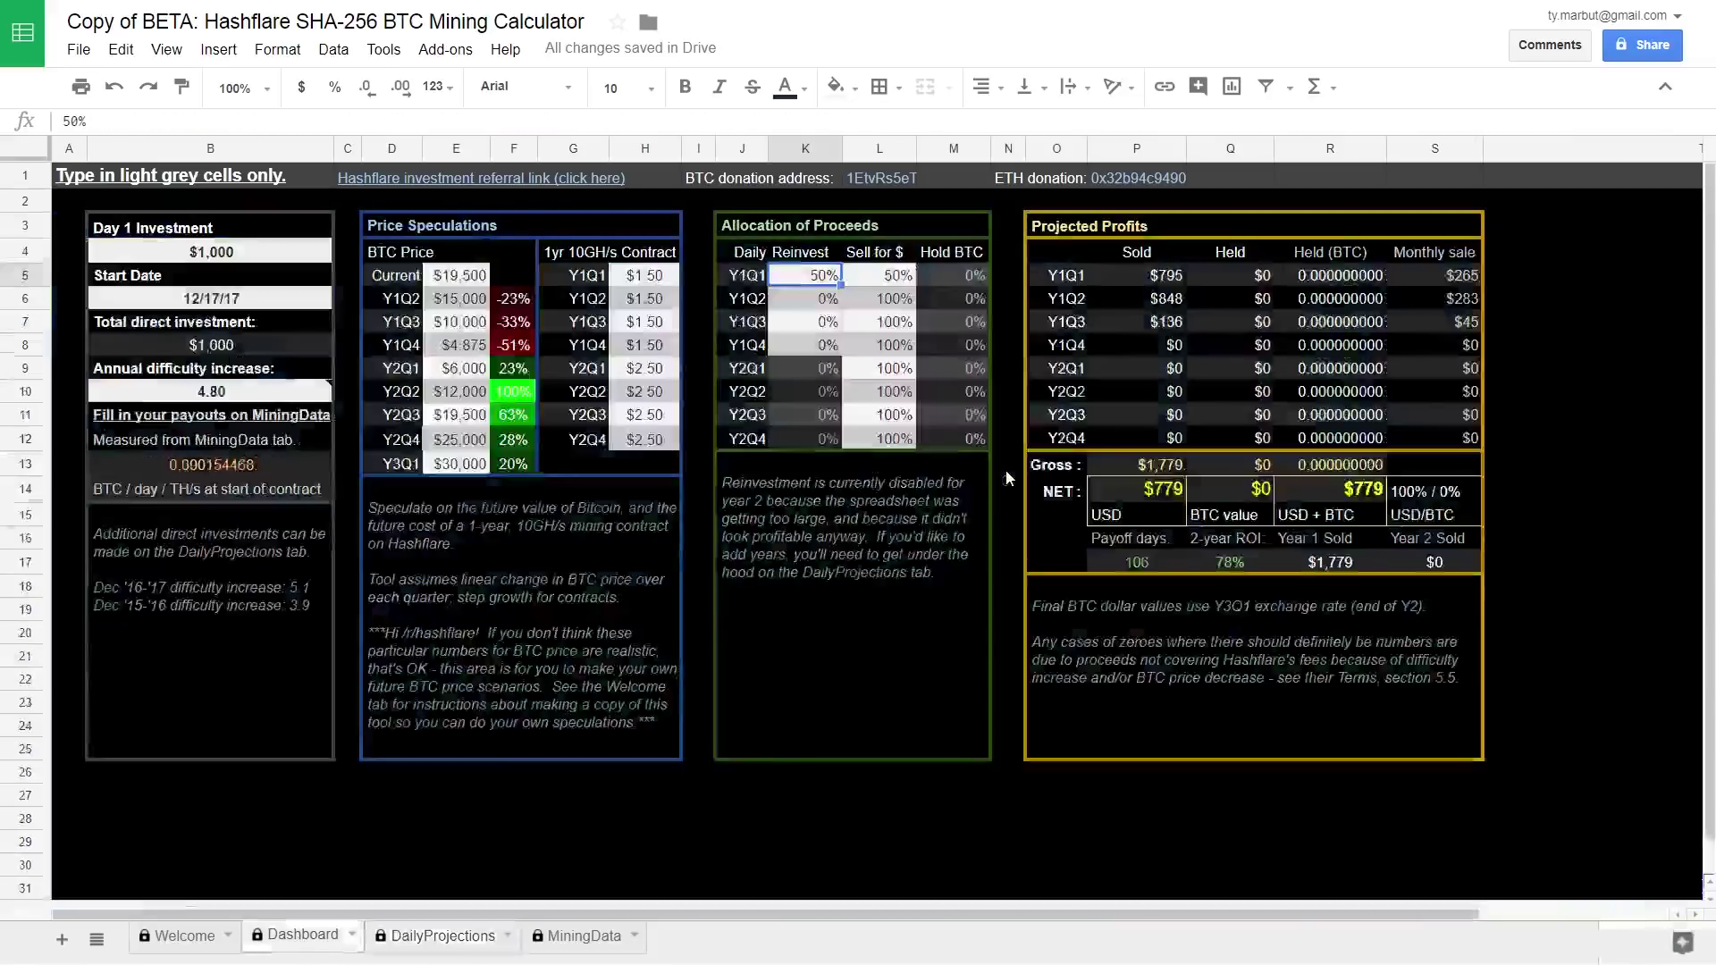
{"action": "left_click", "coordinate": [442, 299]}
{"action": "type", "text": "25,000"}
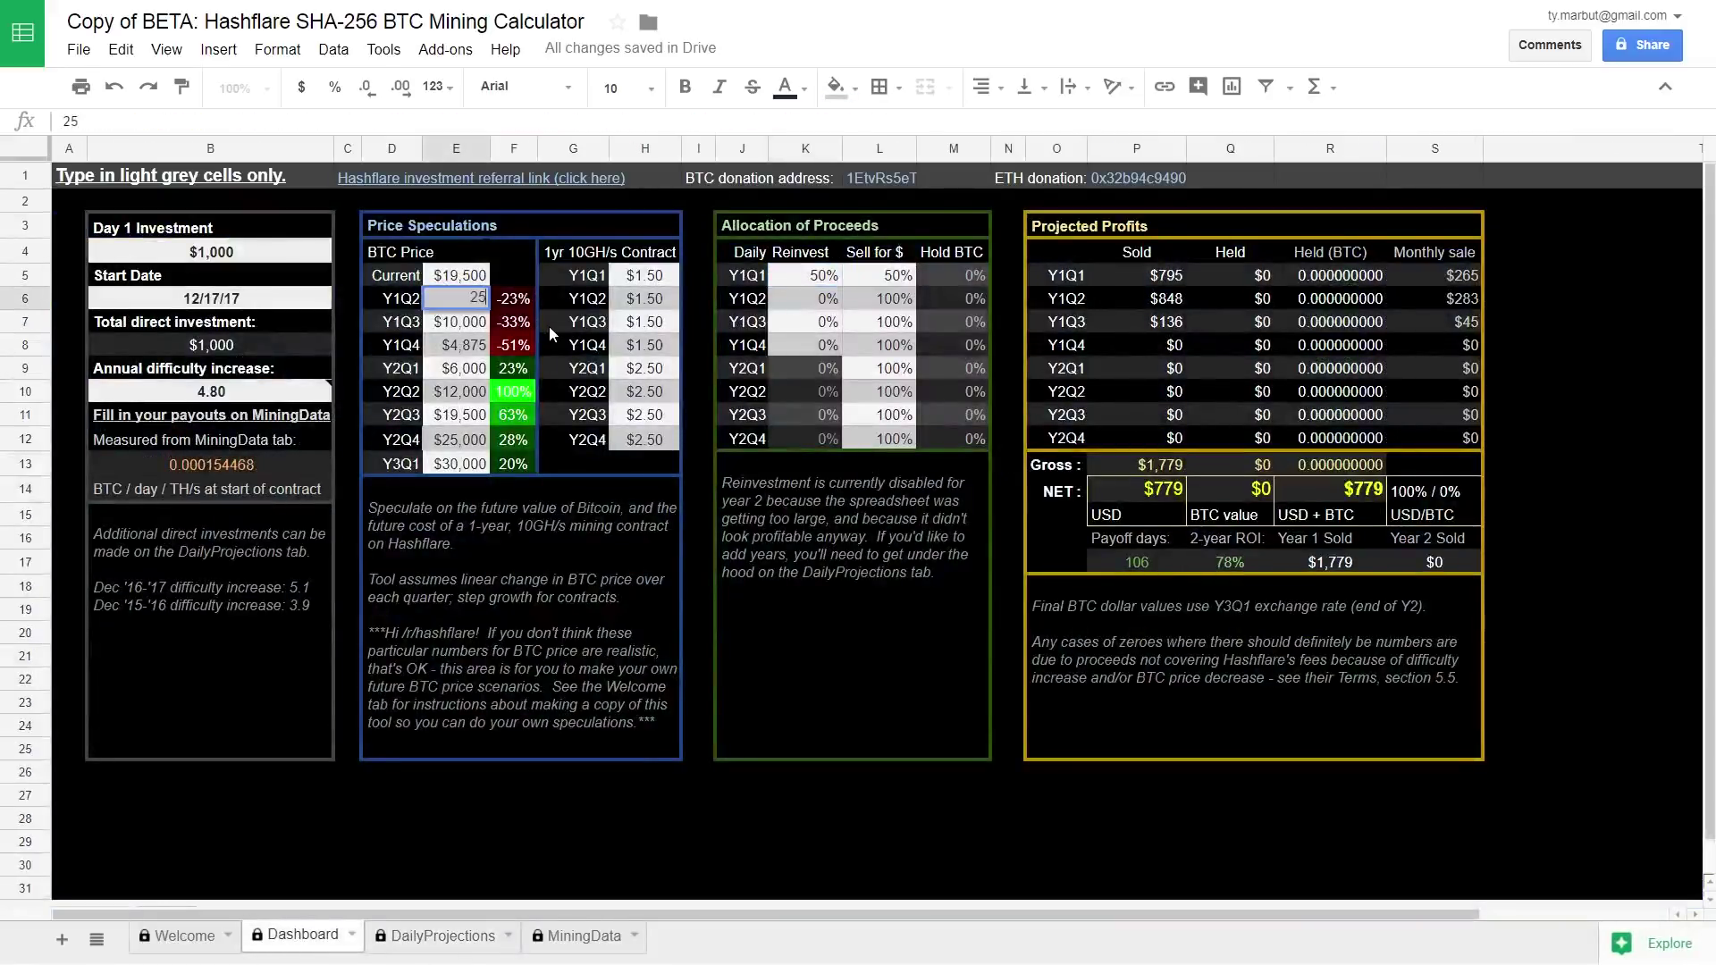
{"action": "key", "text": "Return"}
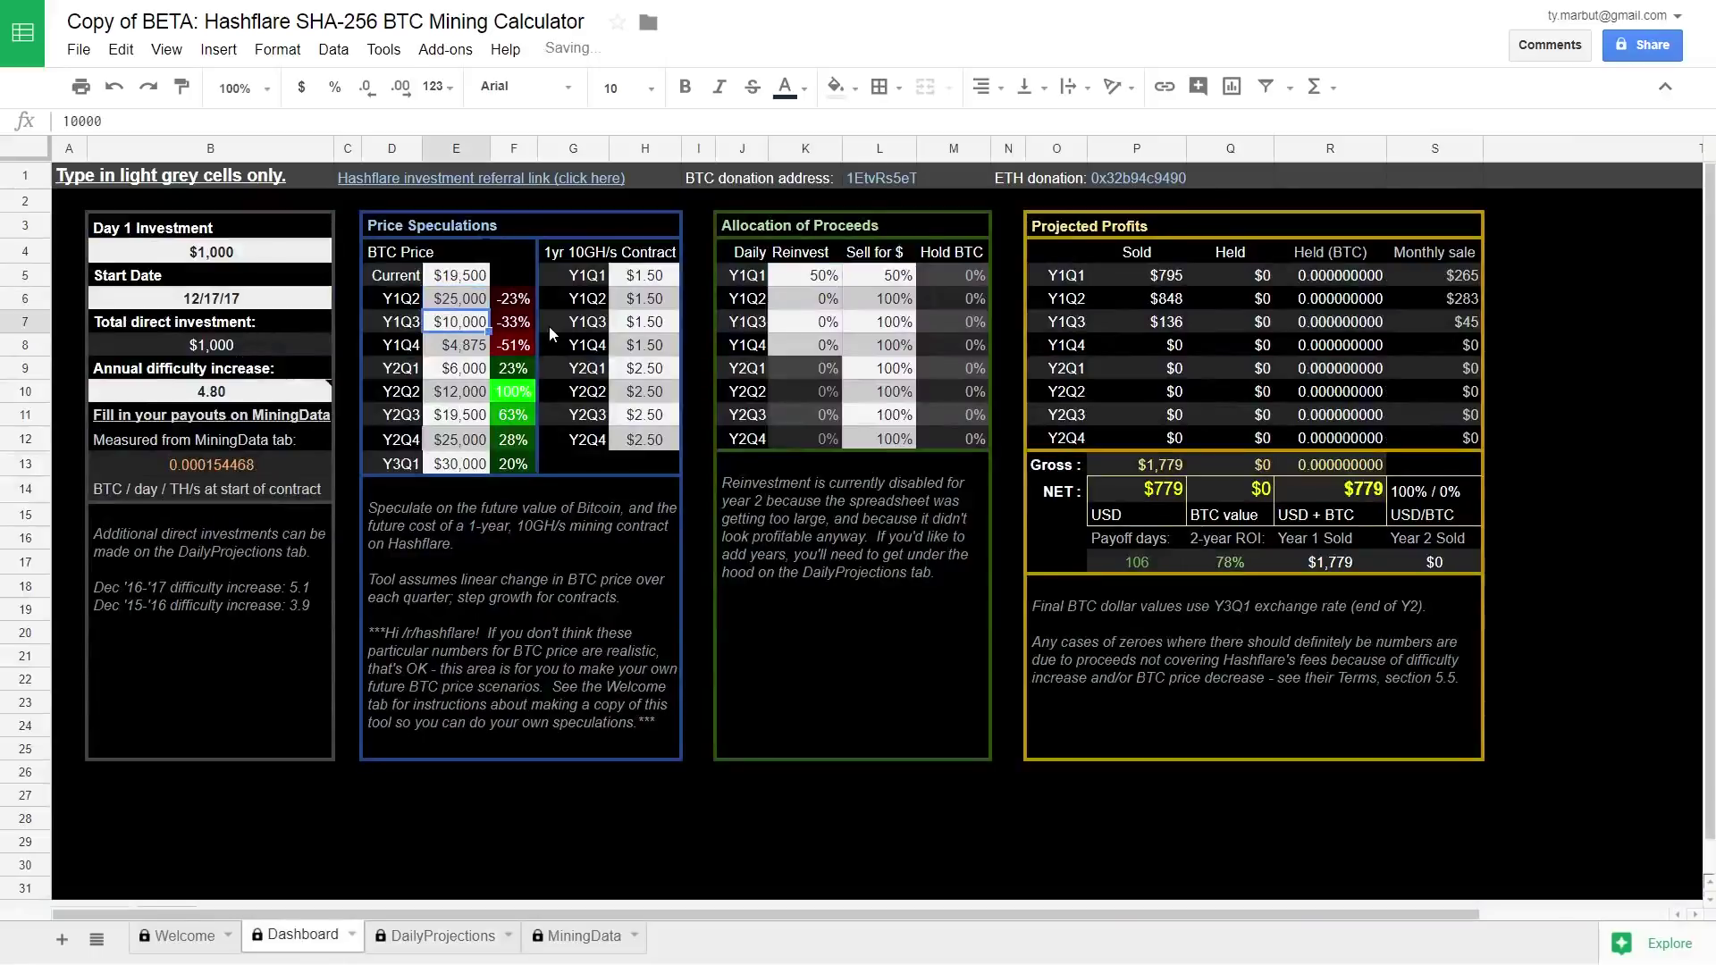
{"action": "key", "text": "Down"}
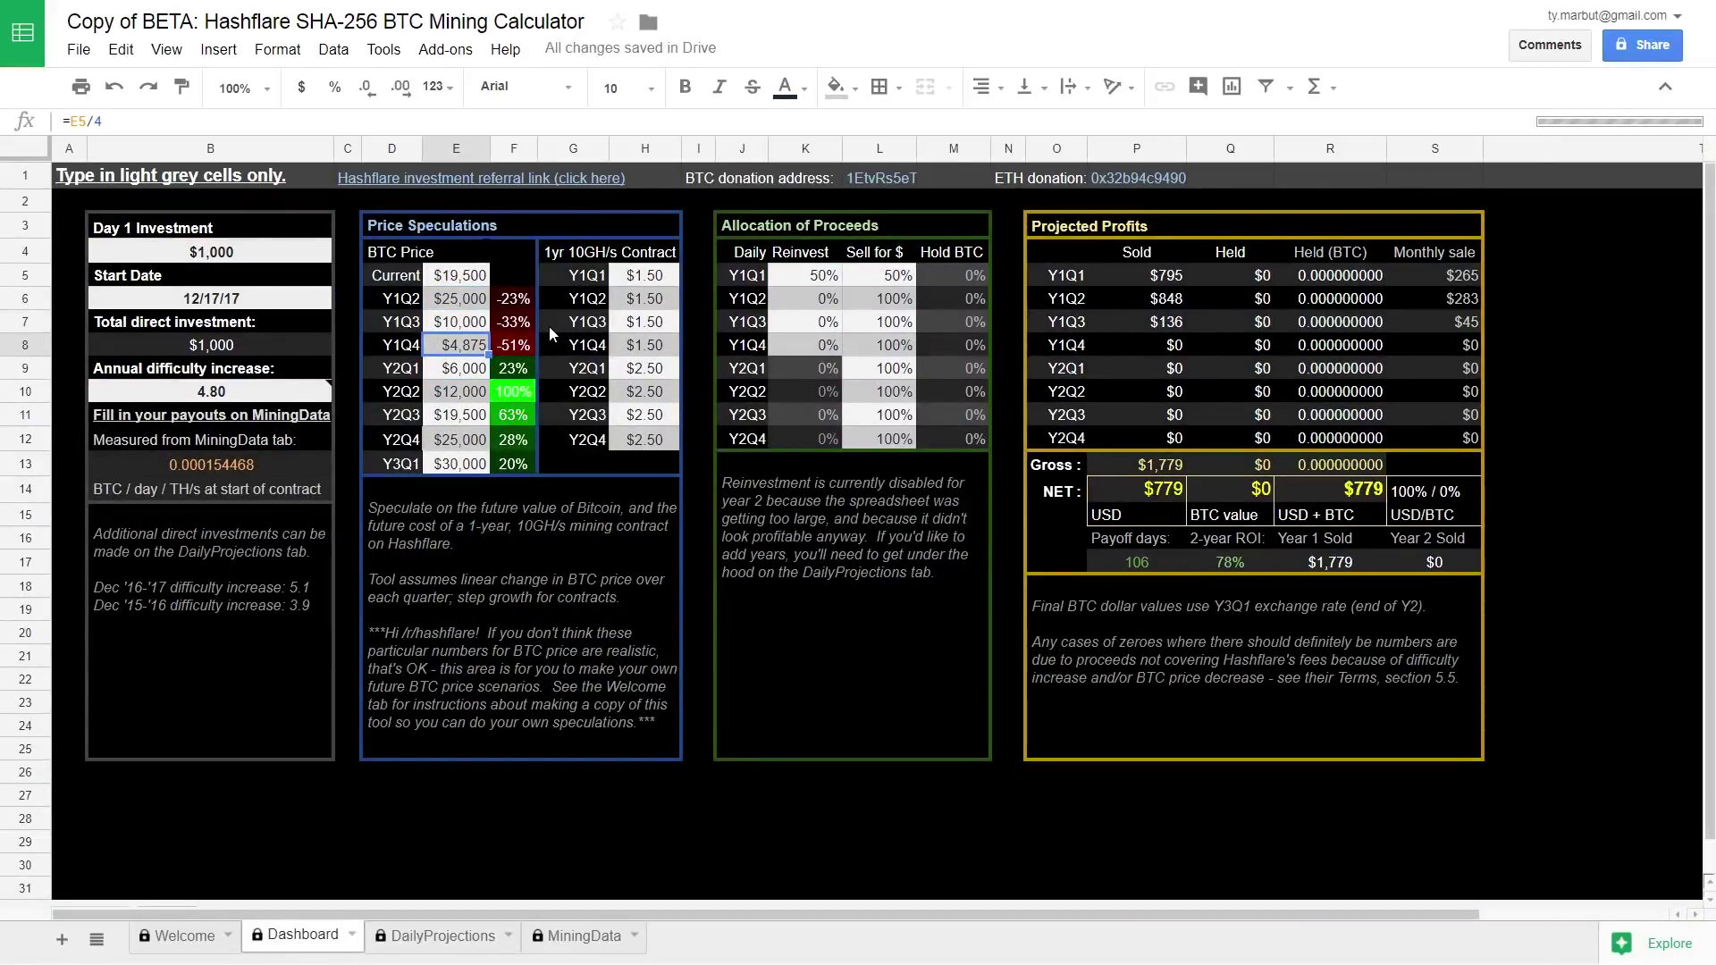
{"action": "type", "text": "40000"}
{"action": "key", "text": "Up"}
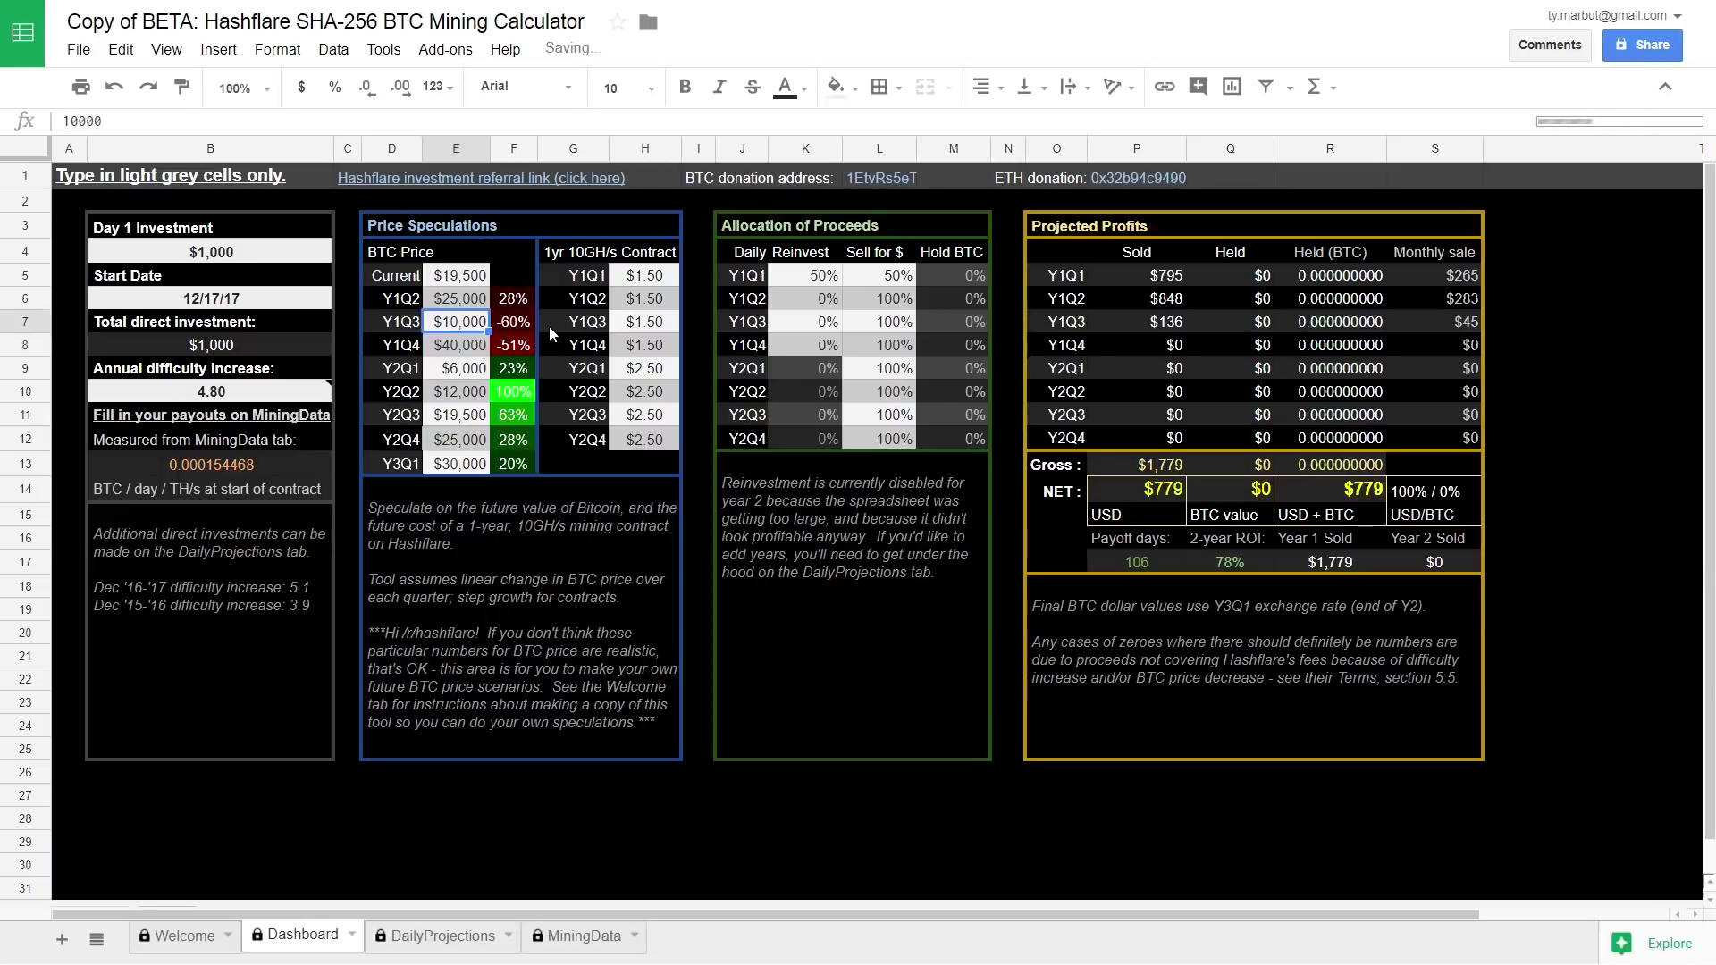
{"action": "type", "text": "32,000"}
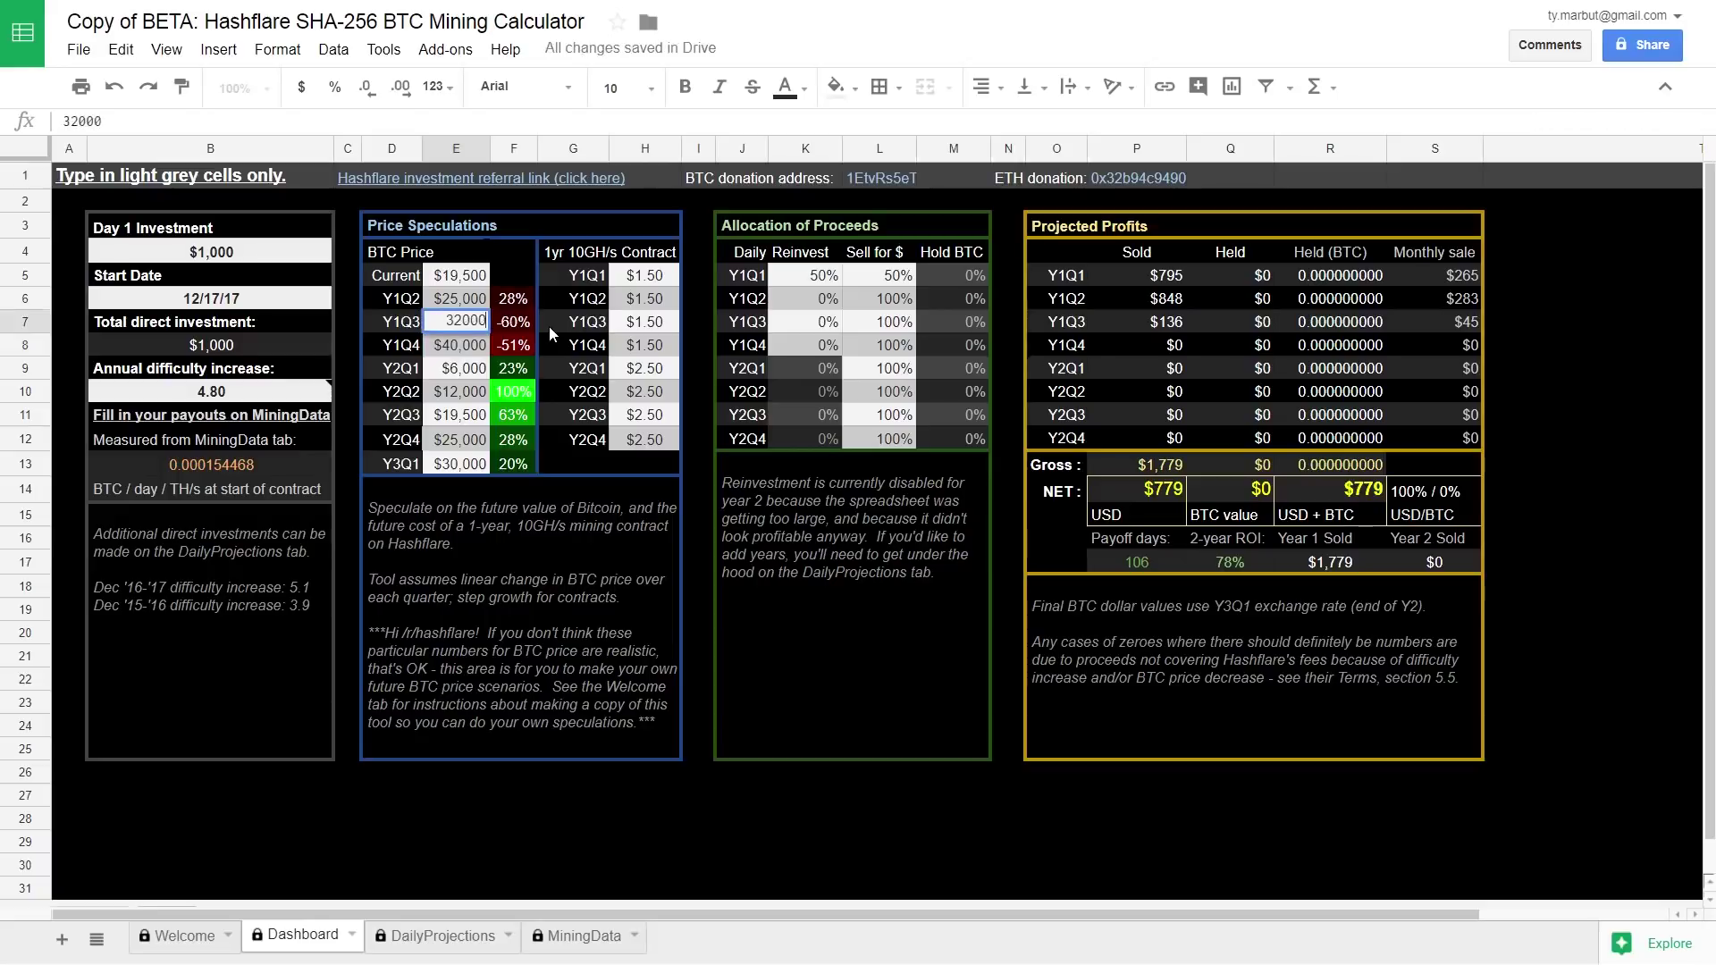
{"action": "key", "text": "Return"}
Set the speculated BTC price to 50,000 for Y2Q1 and 100,000 for Y3Q1.
{"action": "key", "text": "Down"}
{"action": "key", "text": "Down"}
{"action": "key", "text": "Up"}
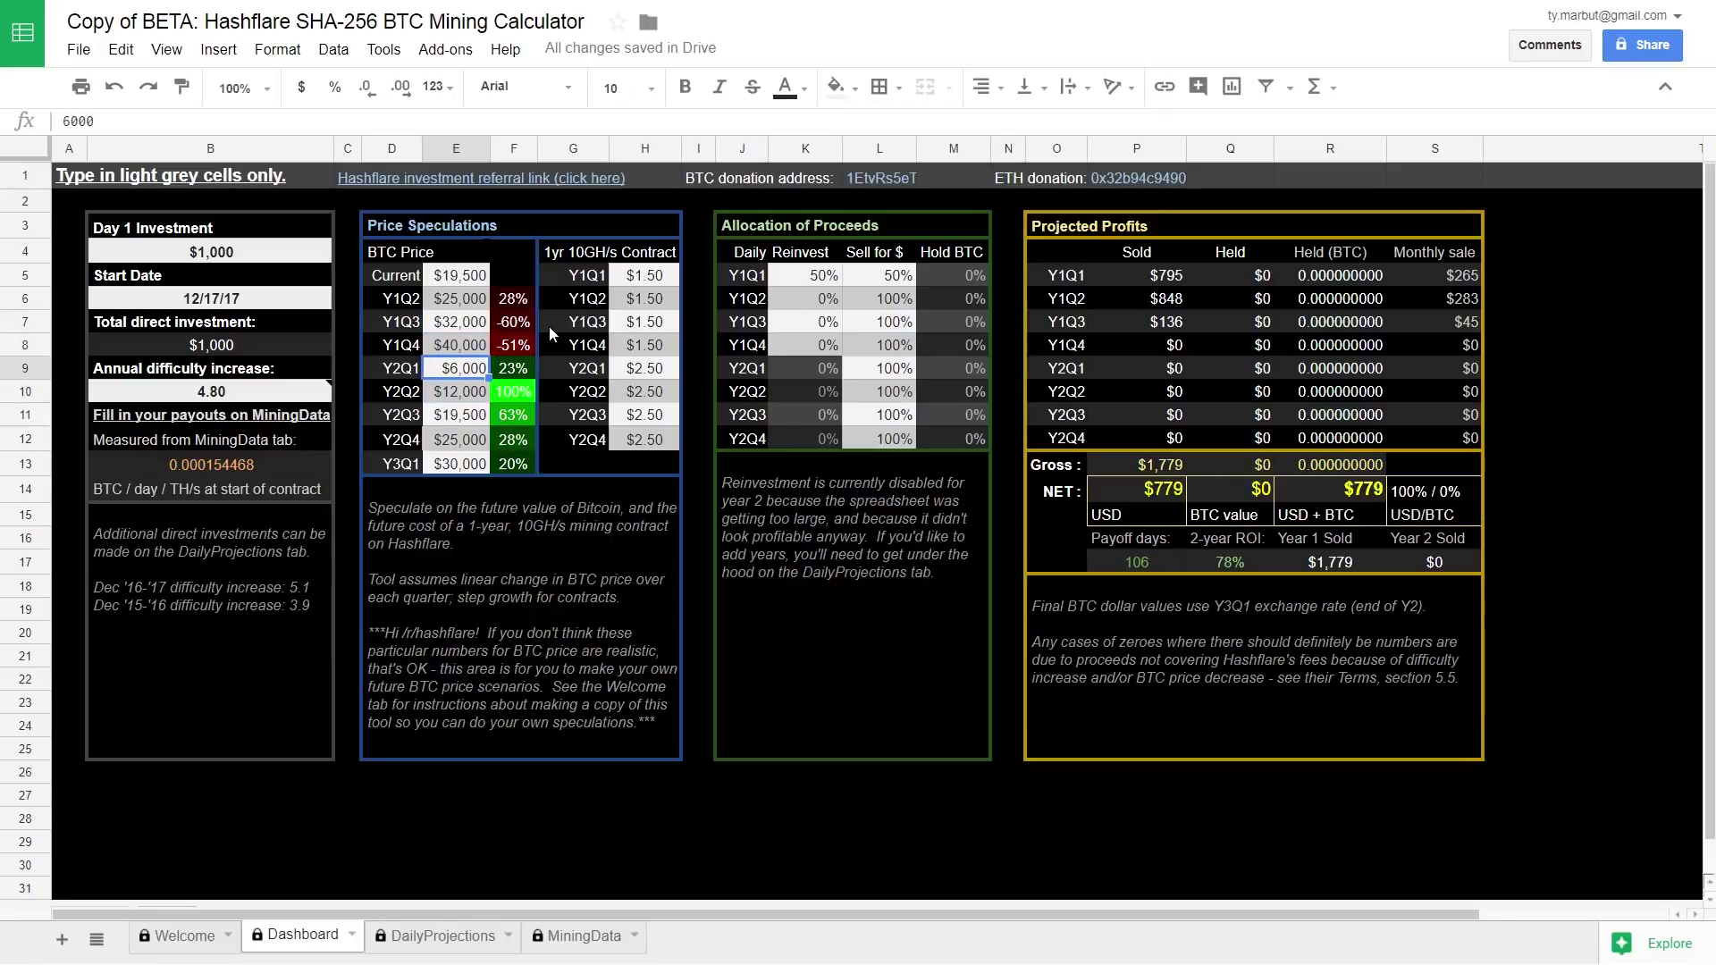
{"action": "type", "text": "50,000"}
{"action": "key", "text": "Return"}
{"action": "key", "text": "Down"}
{"action": "key", "text": "Down"}
{"action": "key", "text": "Down"}
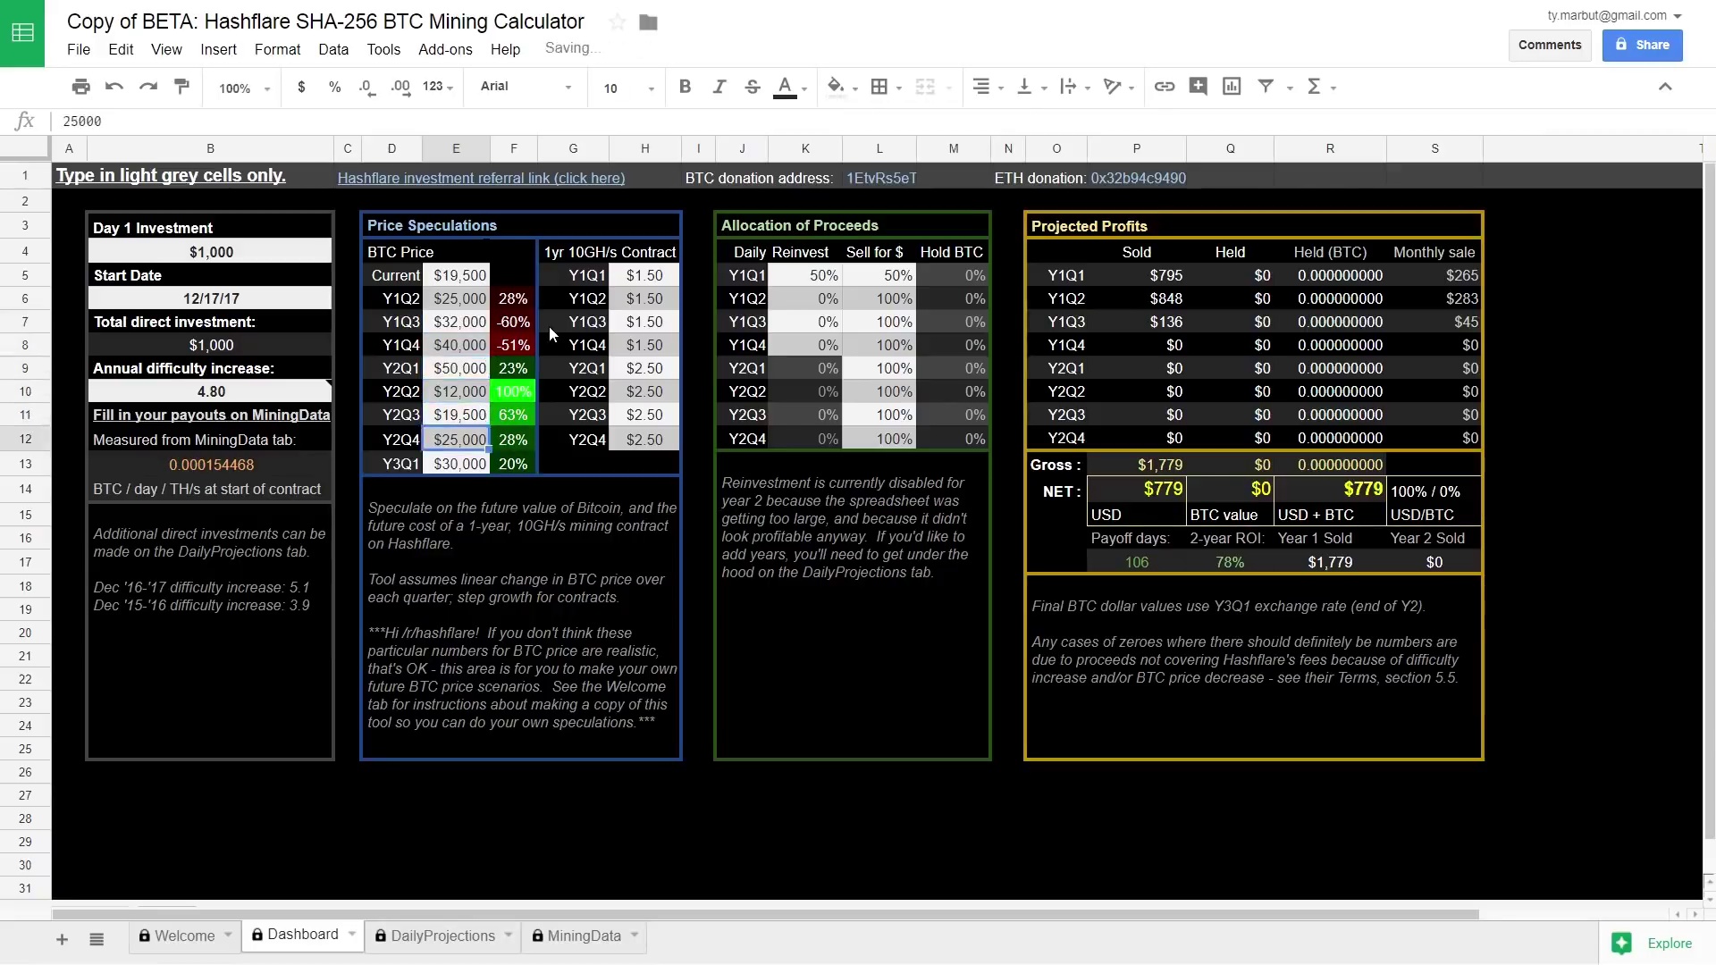
{"action": "type", "text": "100000"}
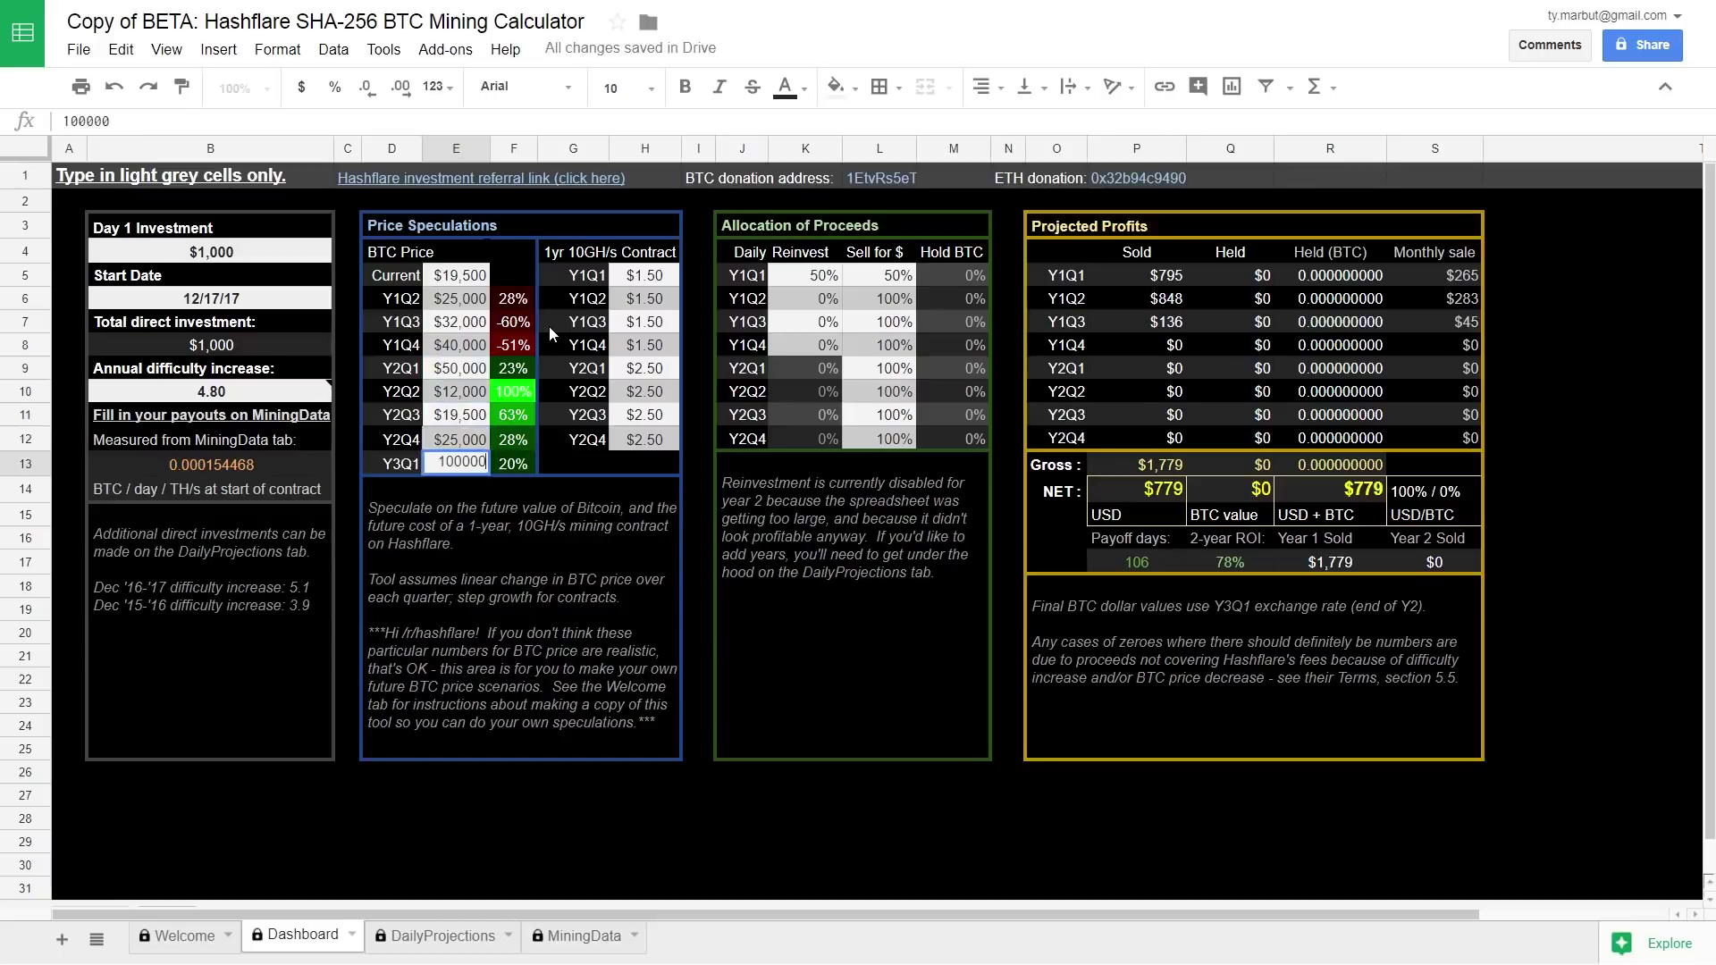
Set the speculated BTC price to 60,000 for Y2Q2, 75,000 for Y2Q3 and 85,000 for Y2Q4.
{"action": "key", "text": "Up"}
{"action": "key", "text": "Up"}
{"action": "key", "text": "Up"}
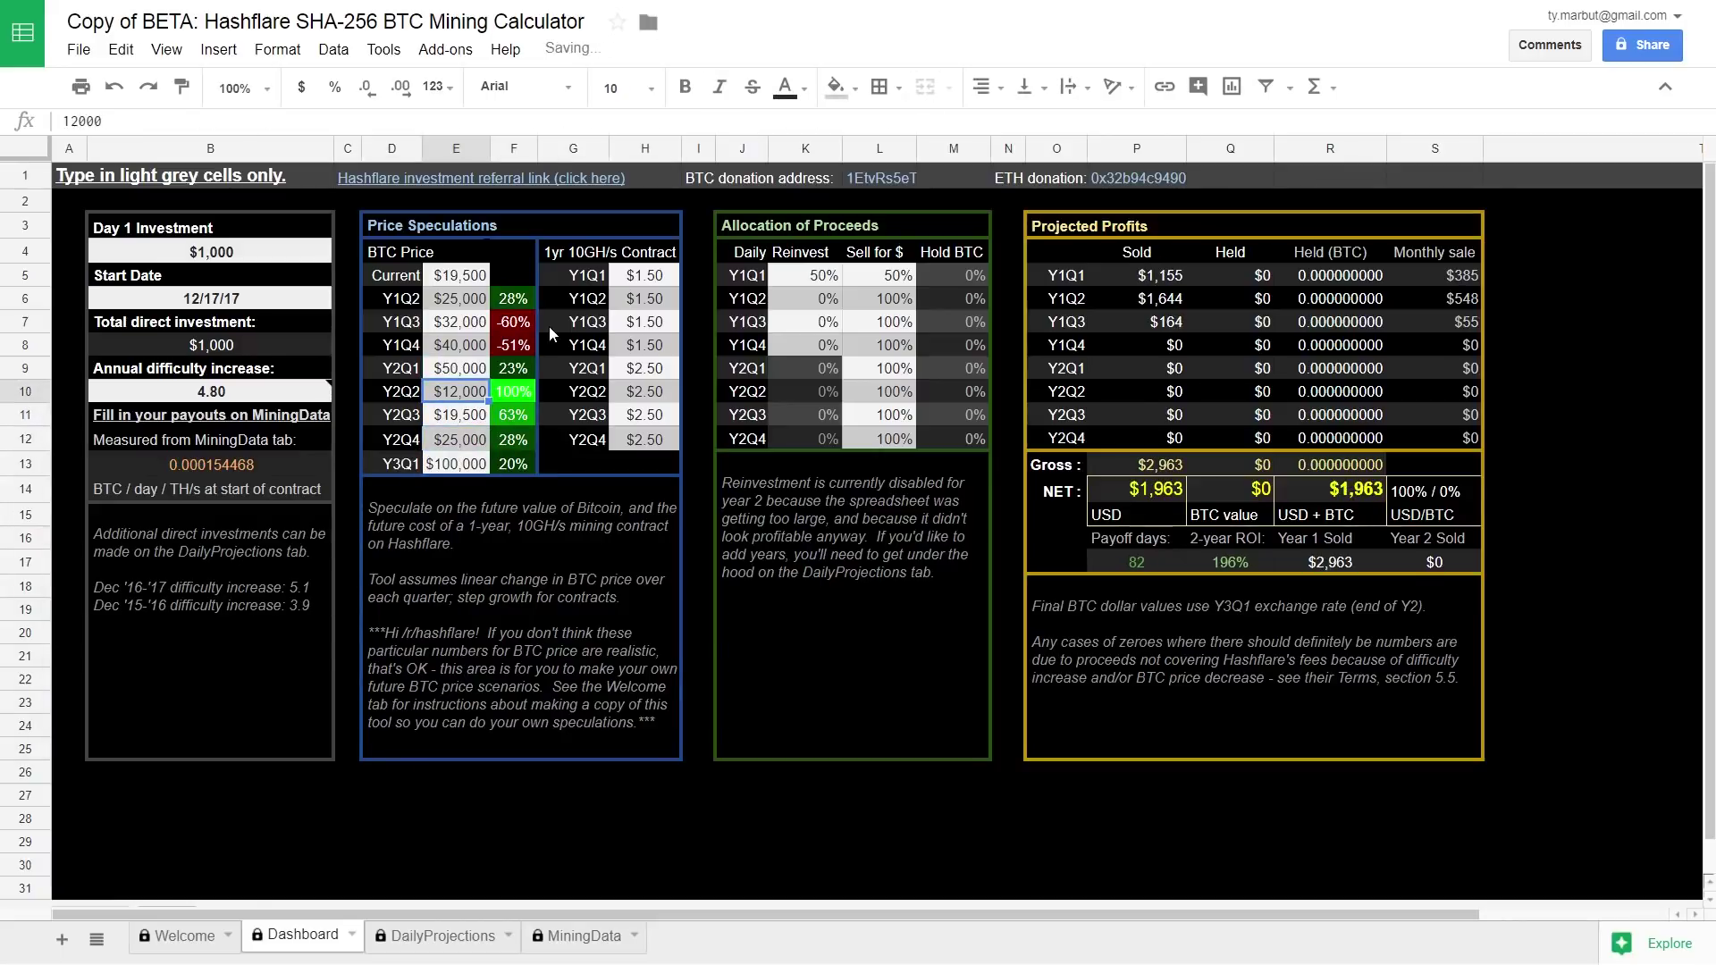
{"action": "type", "text": "60000"}
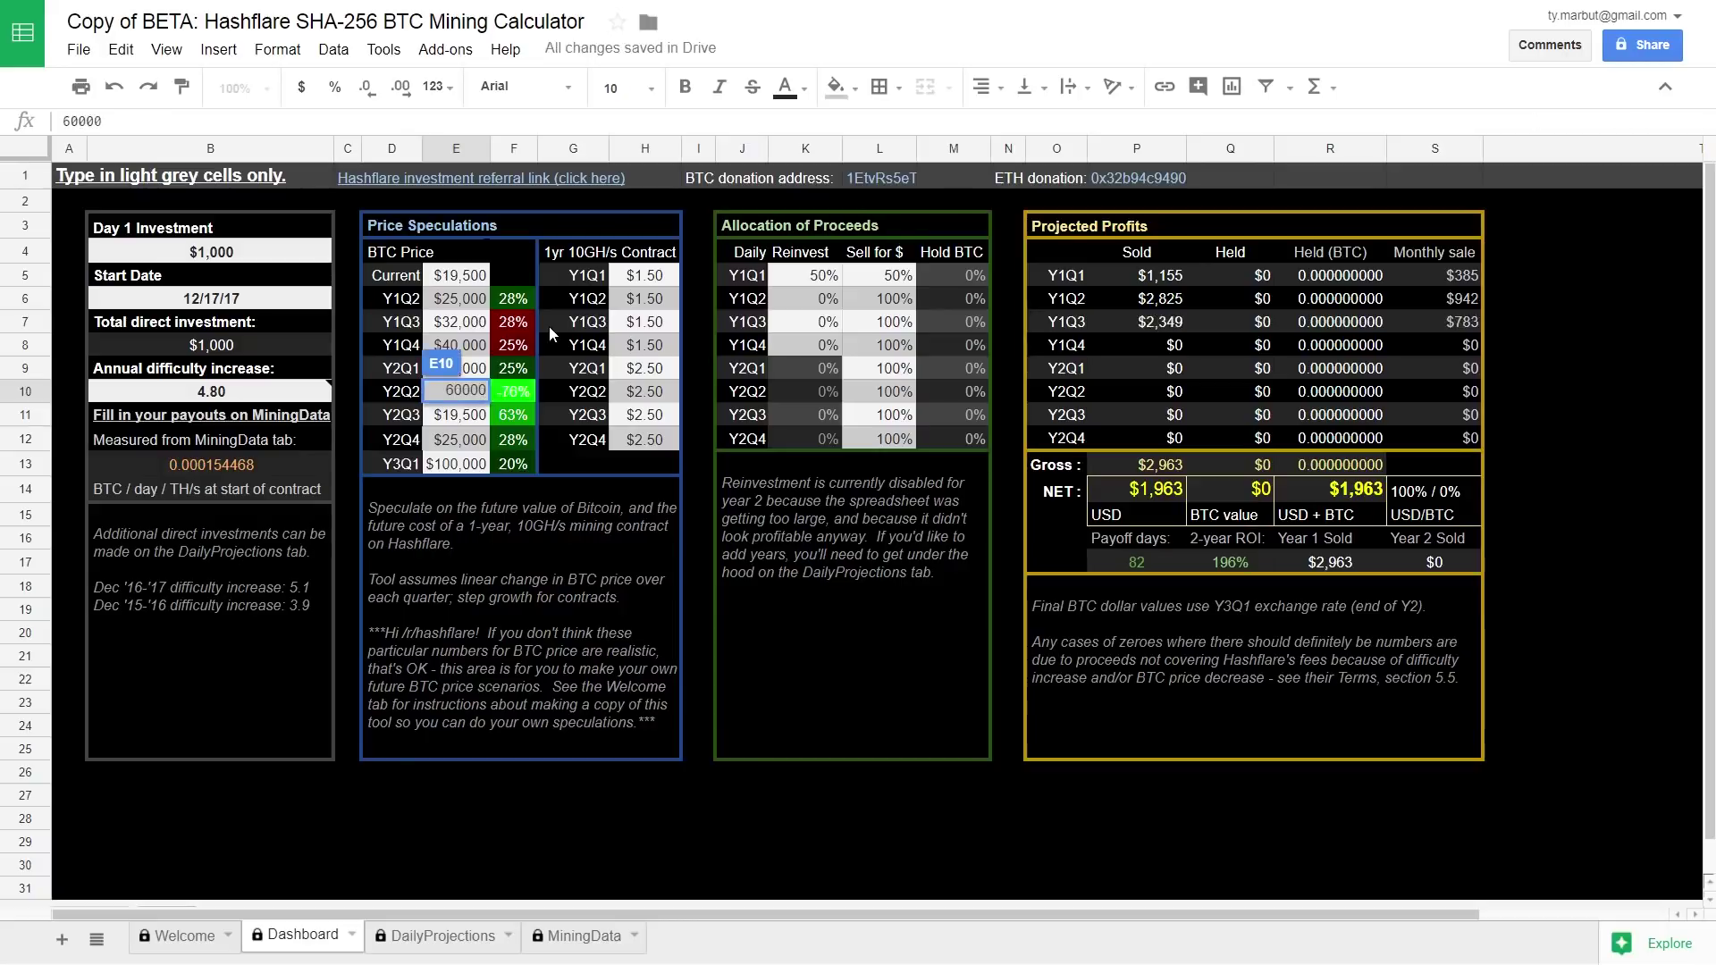
{"action": "key", "text": "Return"}
{"action": "type", "text": "70"}
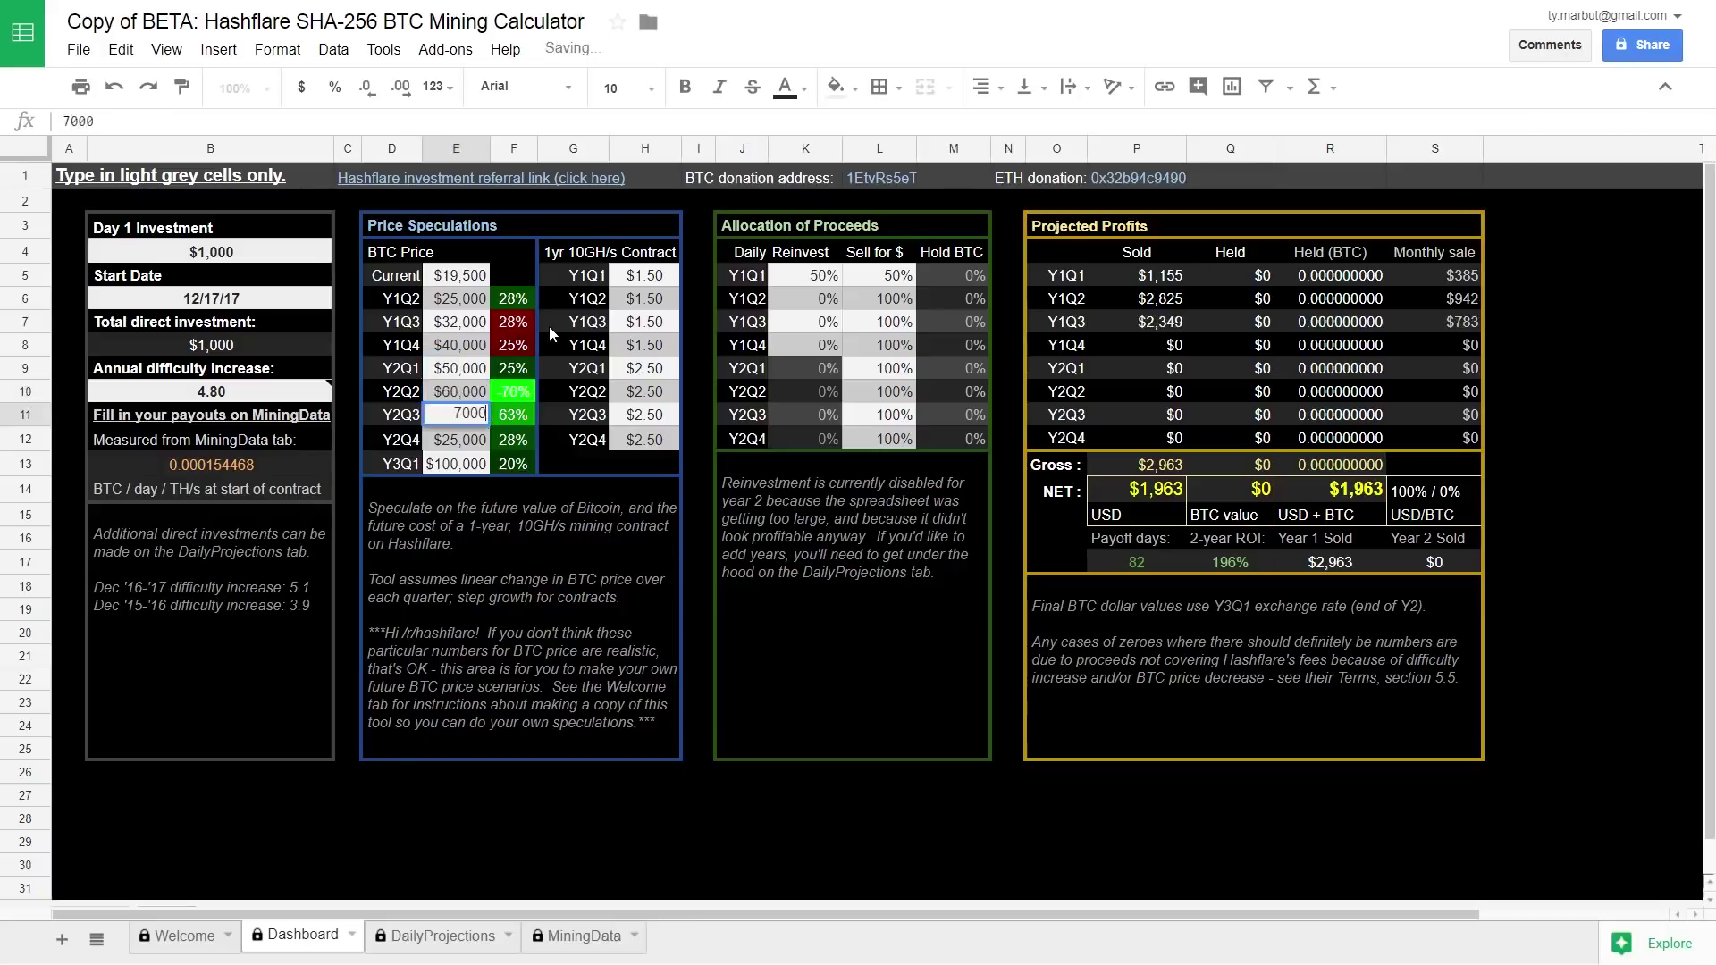
{"action": "key", "text": "BackSpace"}
{"action": "type", "text": "5000"}
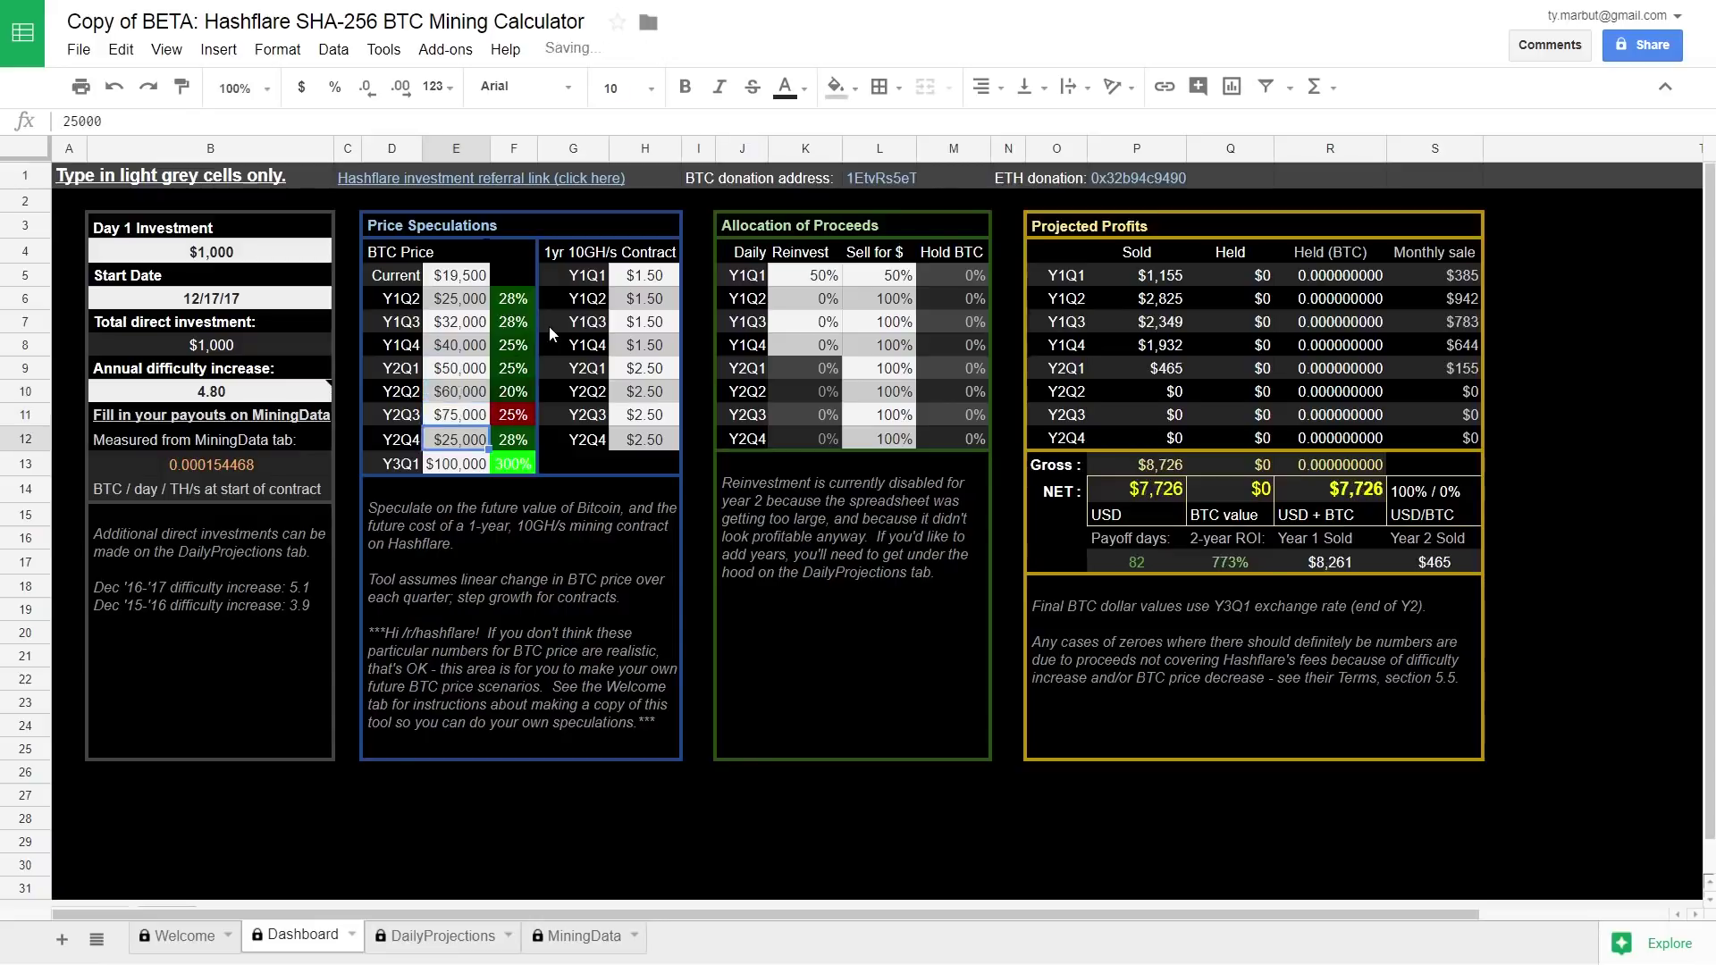
{"action": "type", "text": "85000"}
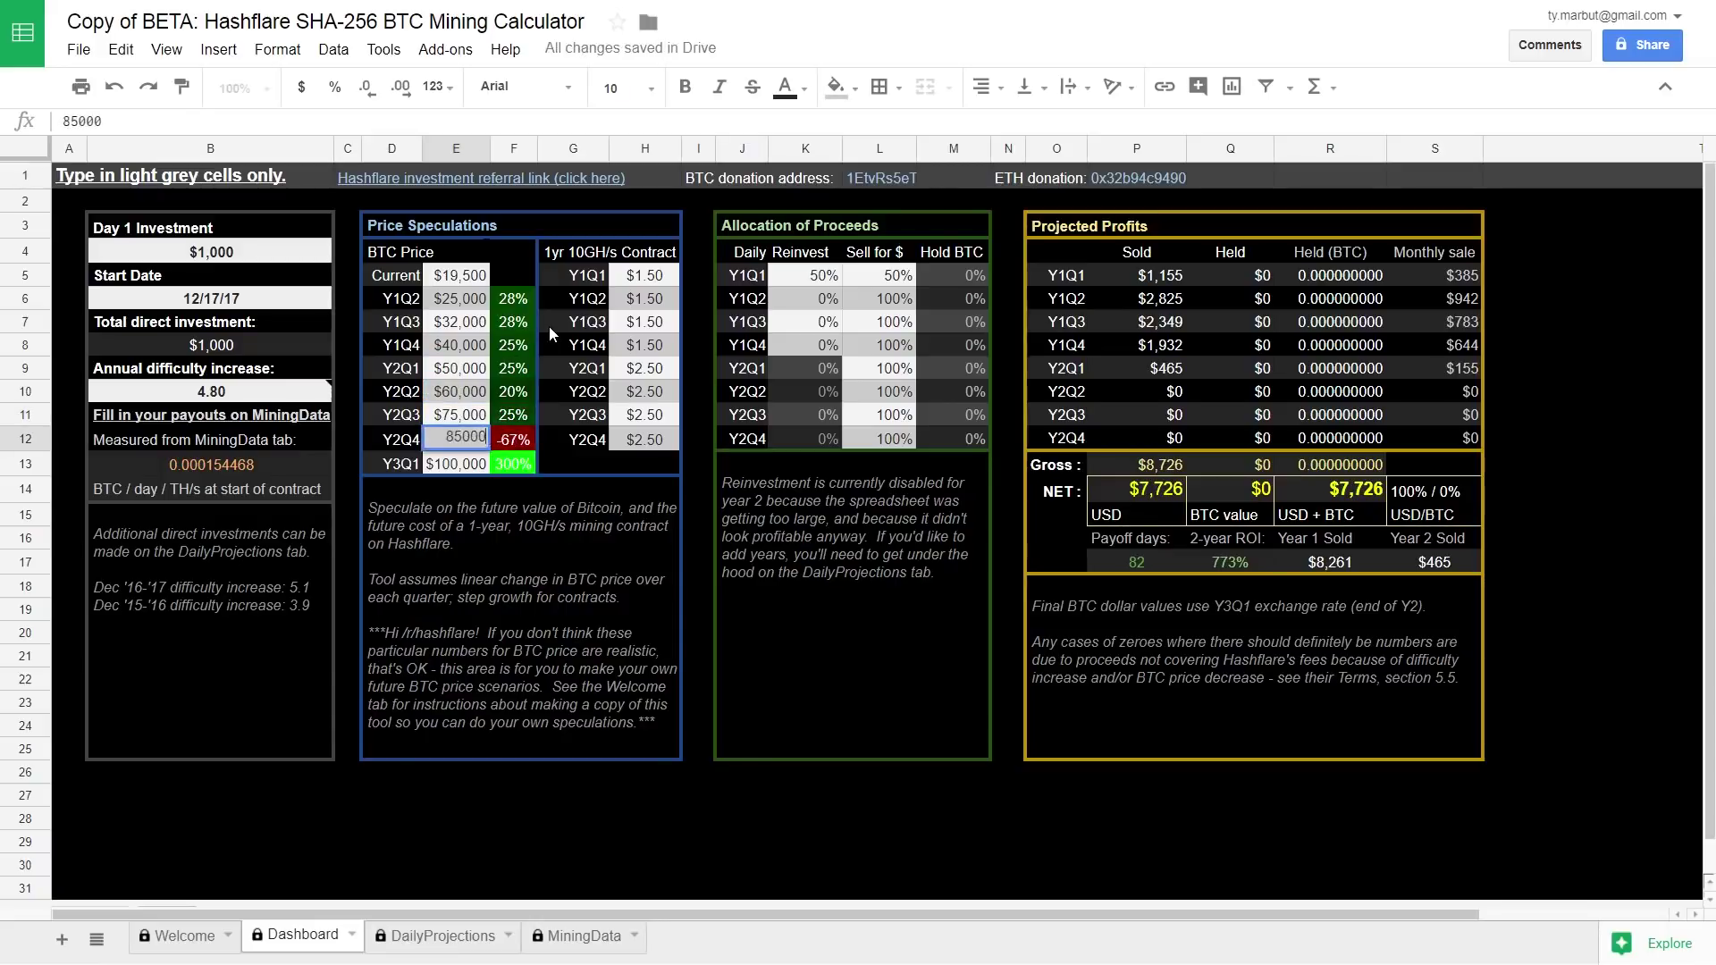
{"action": "key", "text": "Return"}
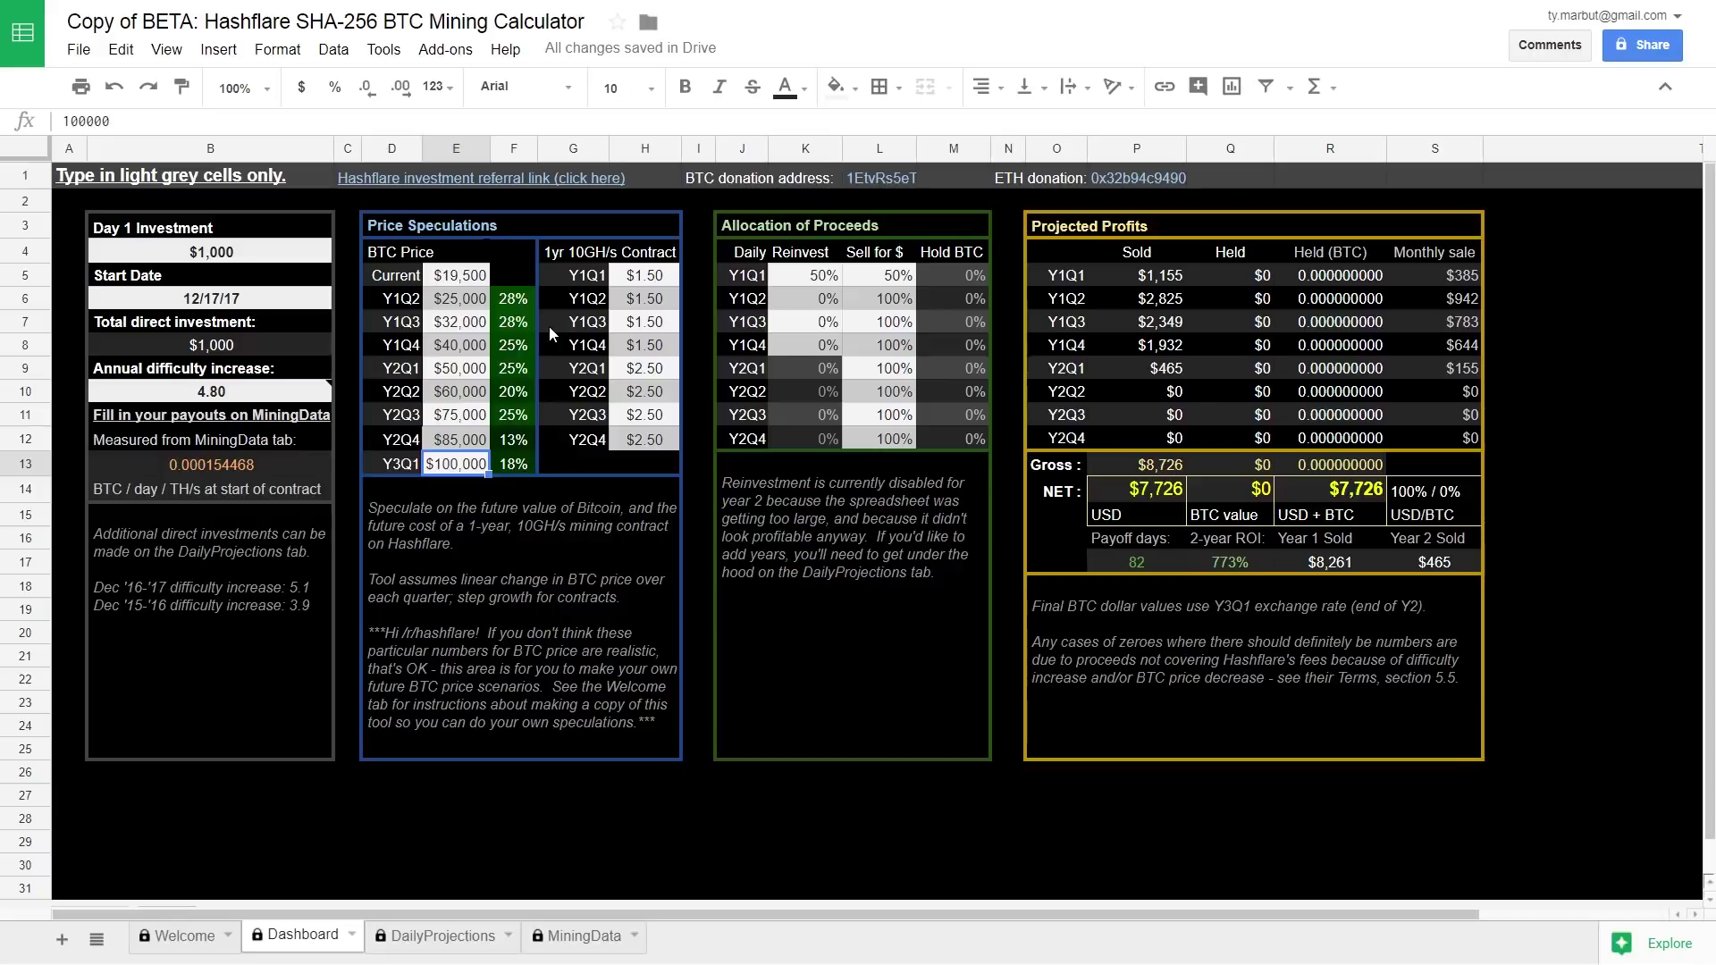
Inspect the 2-year ROI and the gross and net profits against the Y3Q1 BTC price in the rising-price scenario.
{"action": "left_click", "coordinate": [1221, 549]}
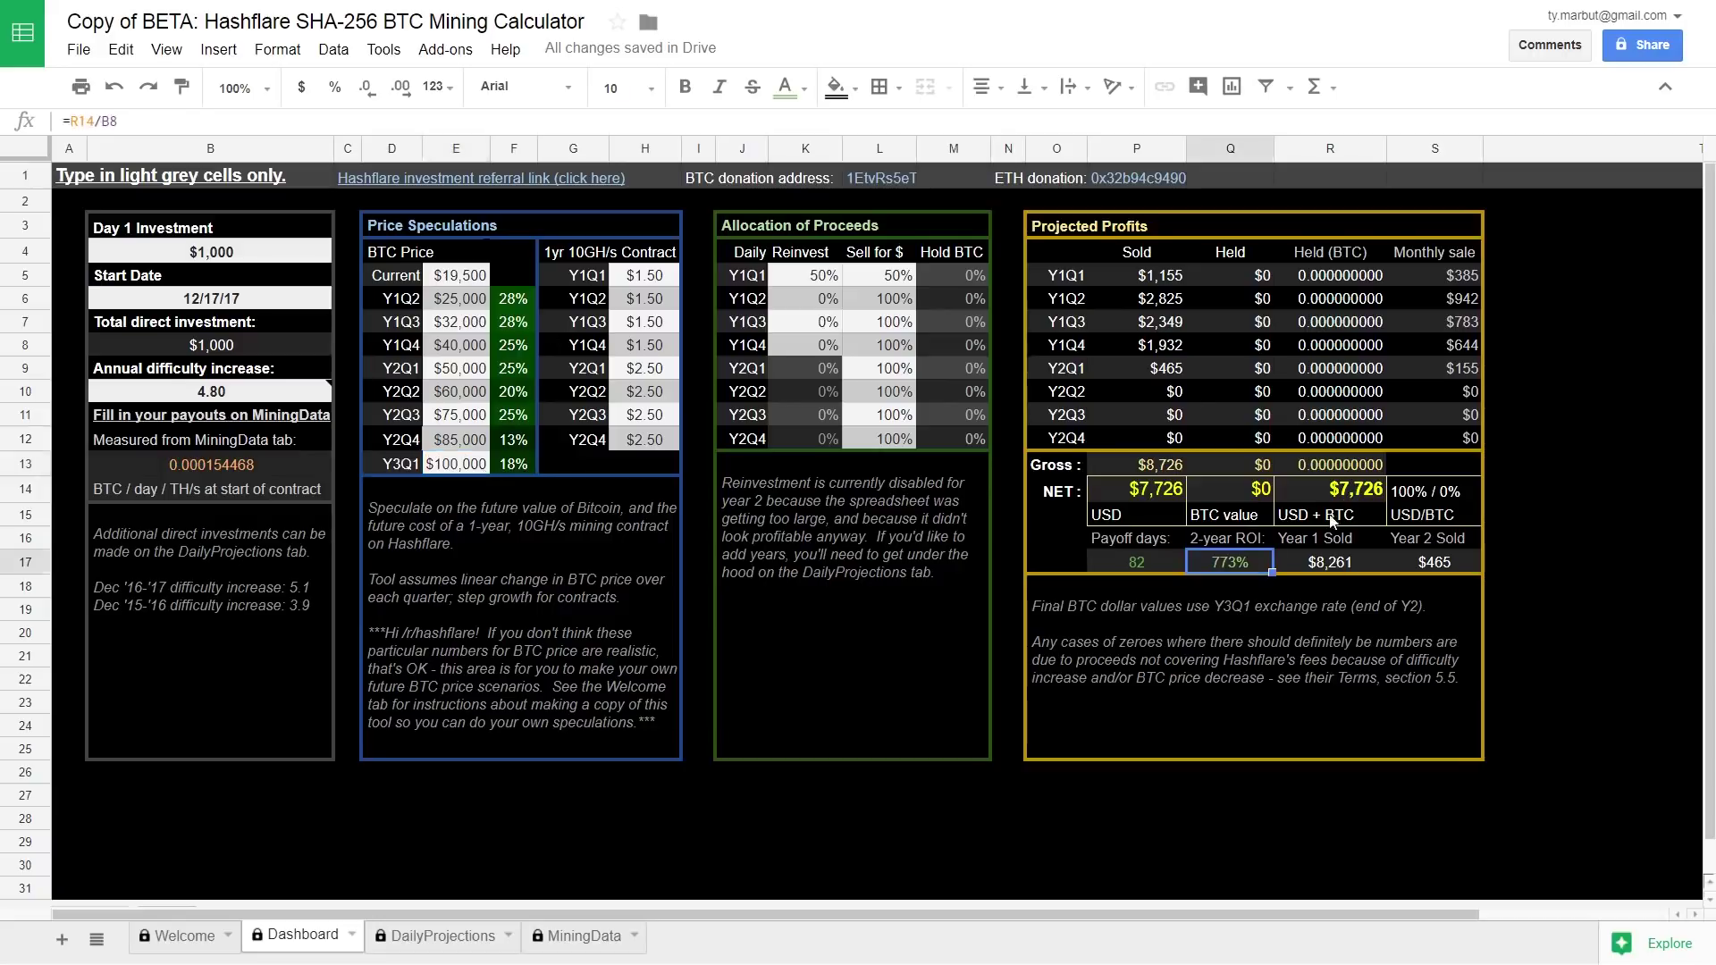
{"action": "left_click", "coordinate": [1329, 490]}
{"action": "left_click", "coordinate": [1162, 490]}
{"action": "left_click", "coordinate": [1159, 467]}
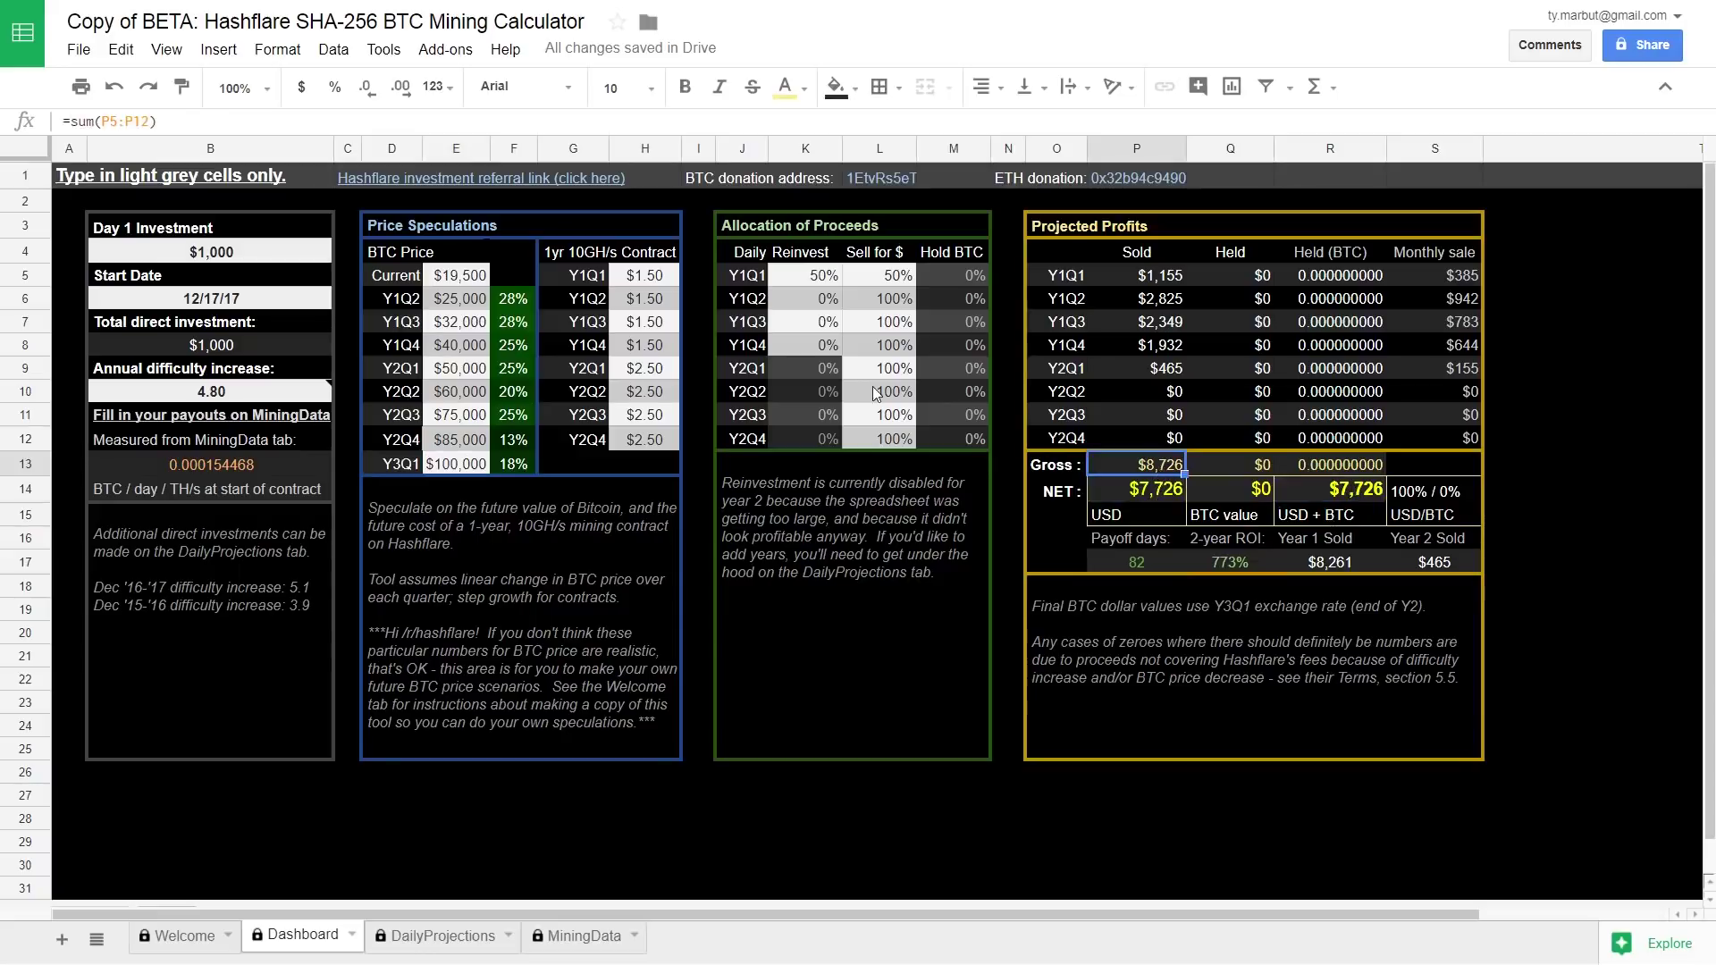
{"action": "left_click", "coordinate": [465, 464]}
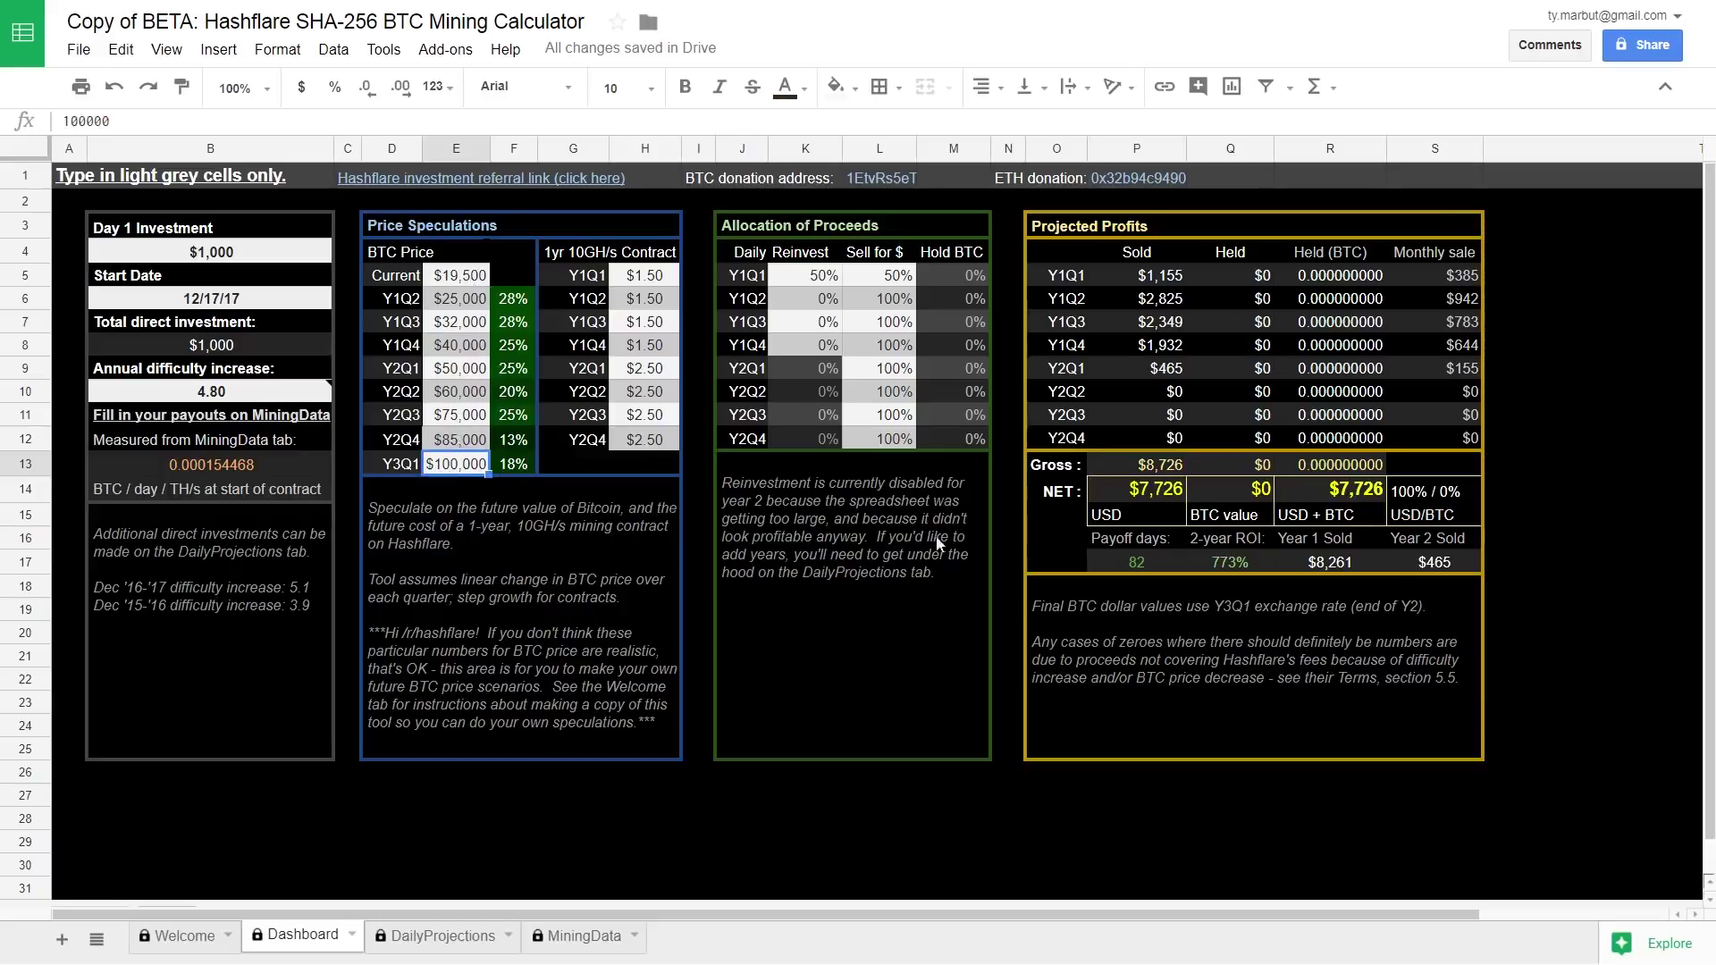
{"action": "left_click", "coordinate": [1114, 491]}
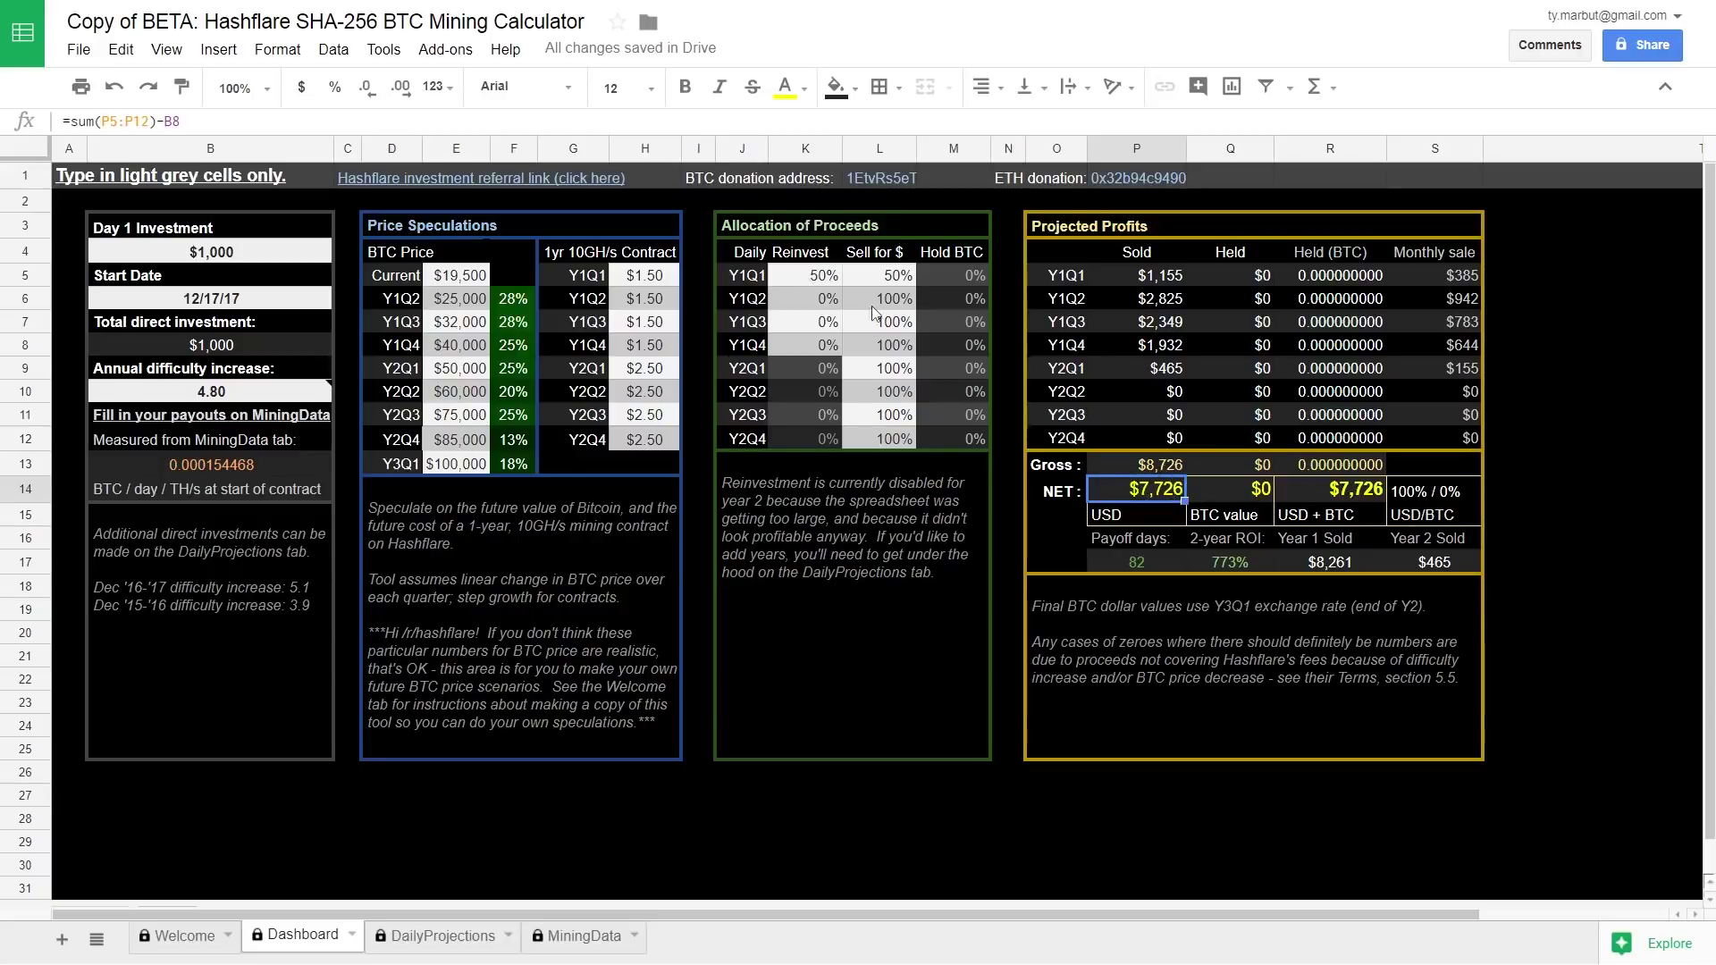
Set the Y1Q1 allocation to 0% reinvest and 100% sell, and check the net USD profit.
{"action": "left_click", "coordinate": [807, 275]}
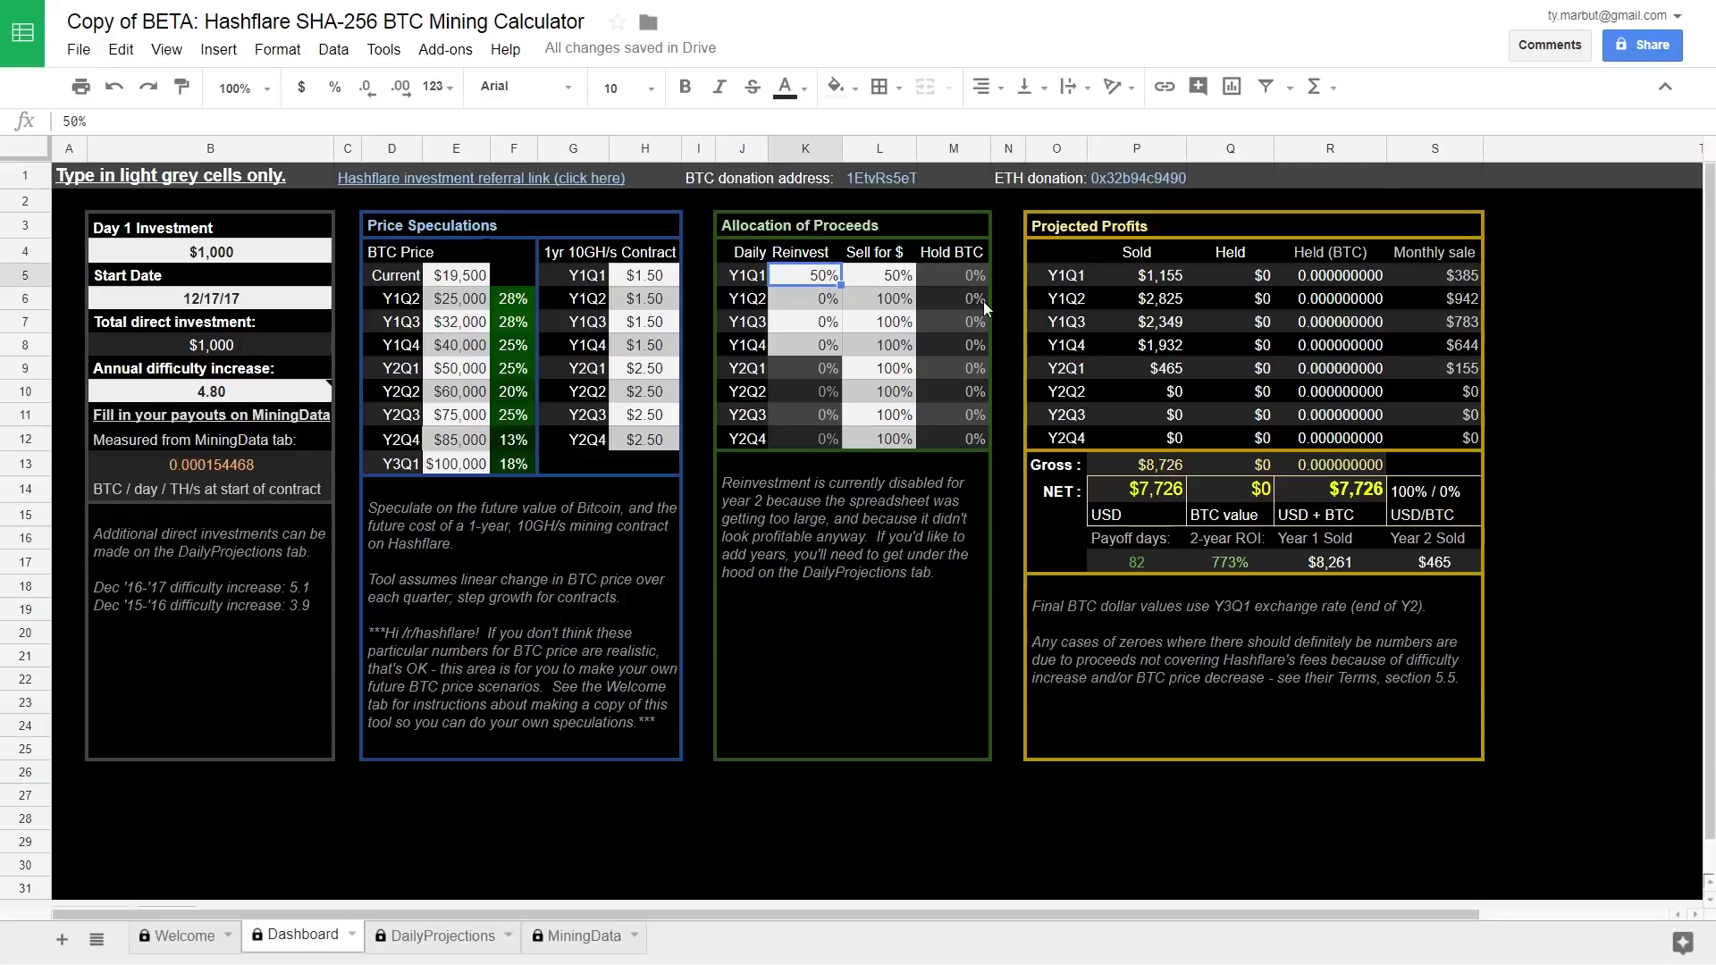
{"action": "type", "text": "0"}
{"action": "key", "text": "Right"}
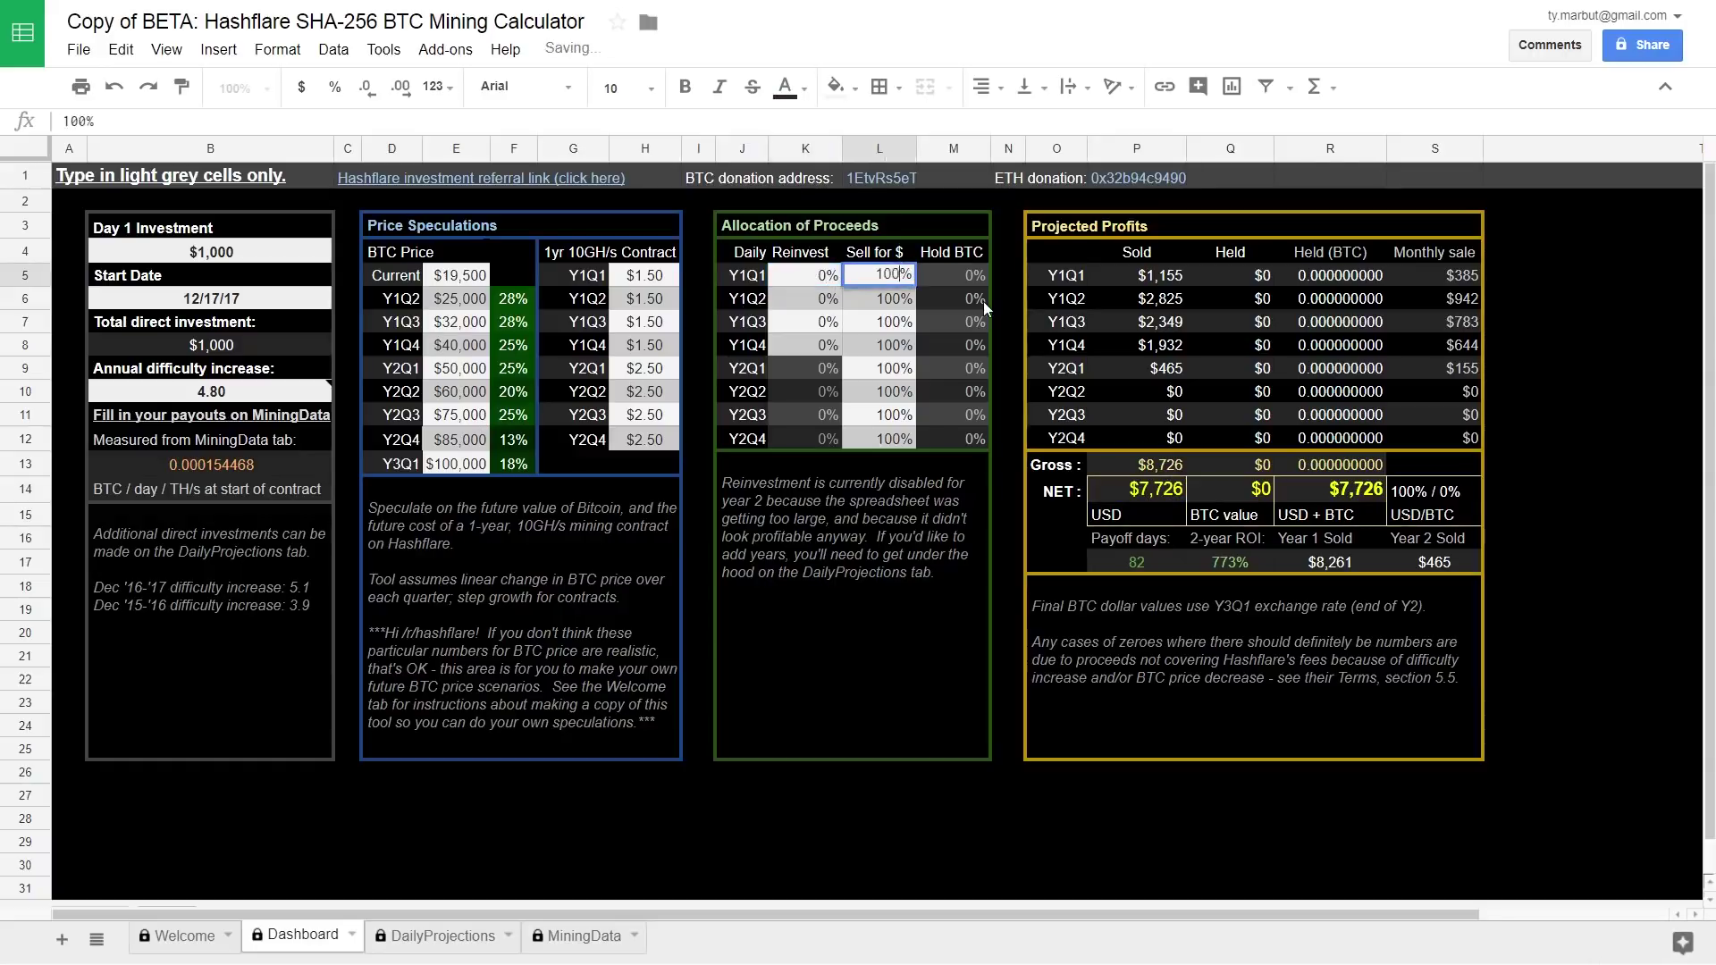
{"action": "type", "text": "100"}
{"action": "key", "text": "Return"}
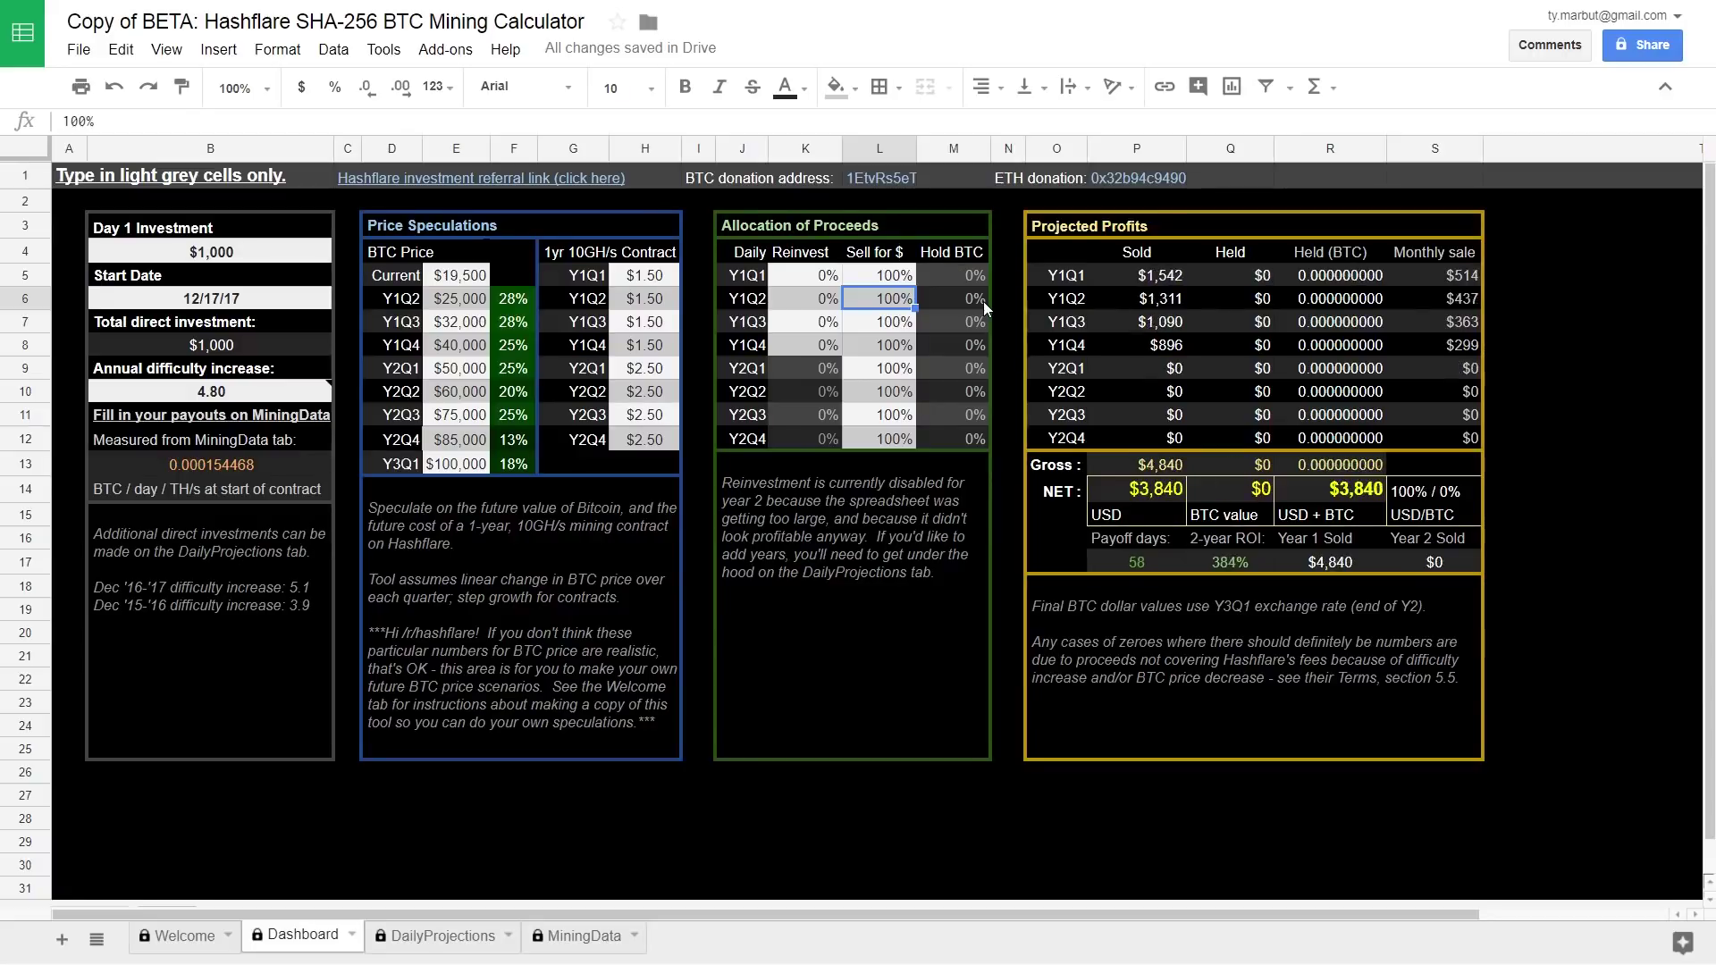
{"action": "left_click", "coordinate": [1179, 501]}
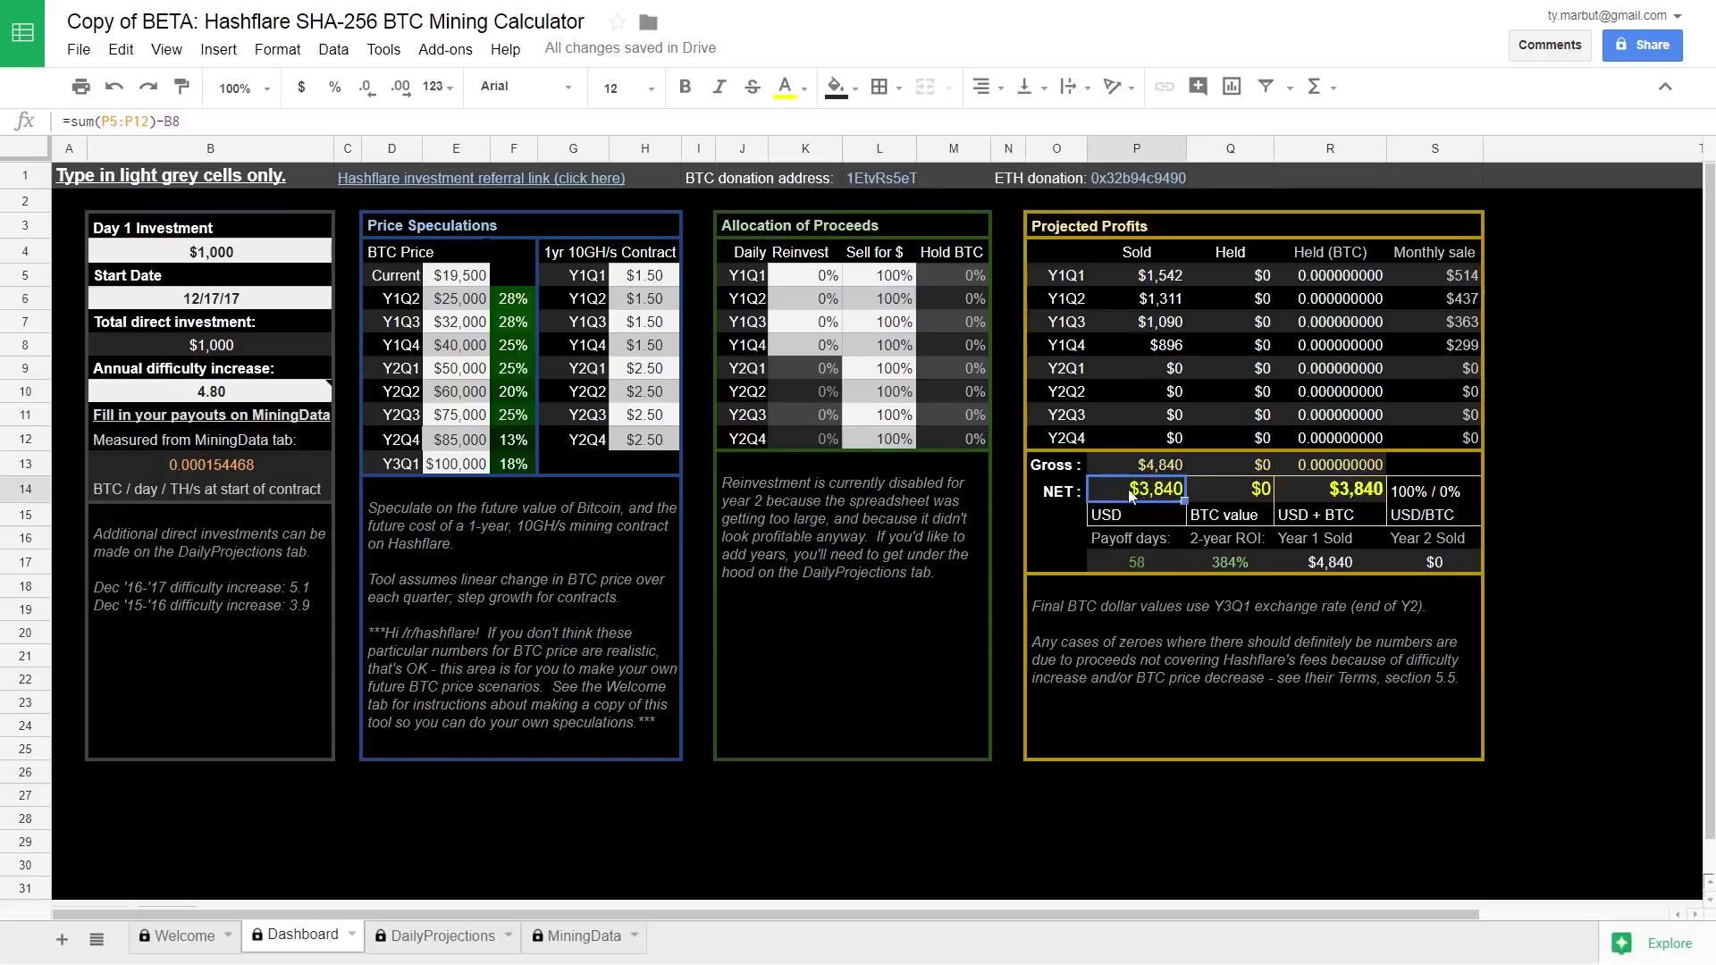
Undo the Y1Q1 reinvest and sell changes, and check the net USD profit and net BTC value.
{"action": "left_click", "coordinate": [809, 277]}
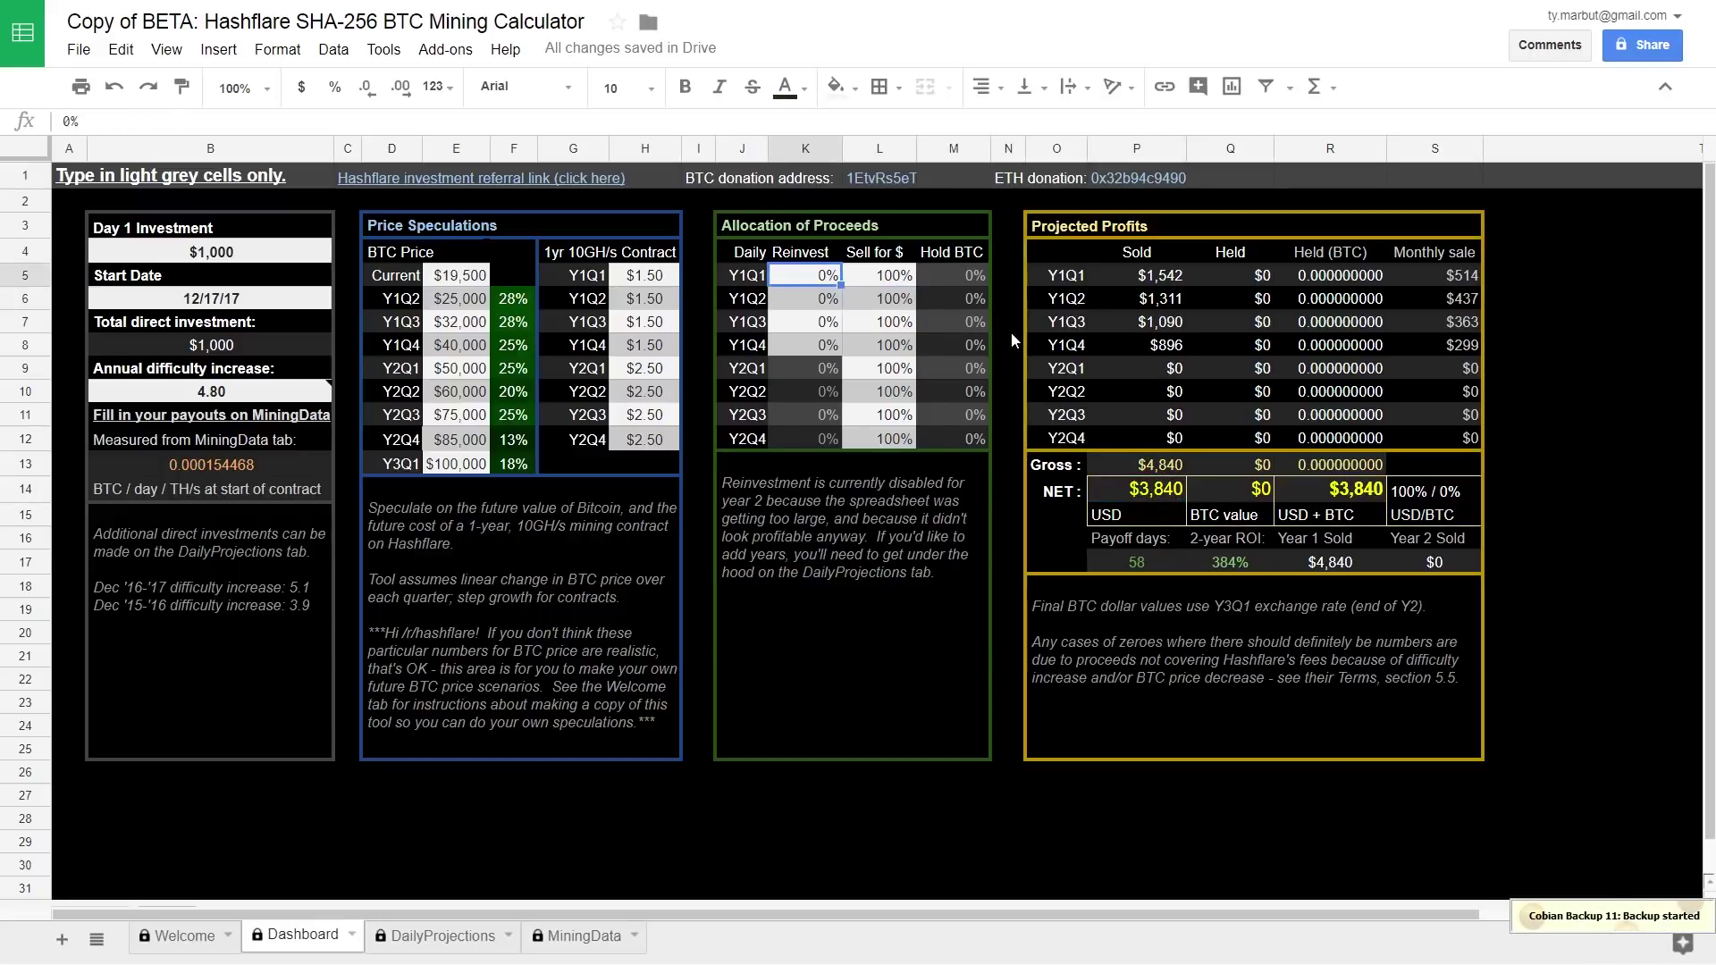
{"action": "key", "text": "ctrl+z"}
{"action": "key", "text": "ctrl+z"}
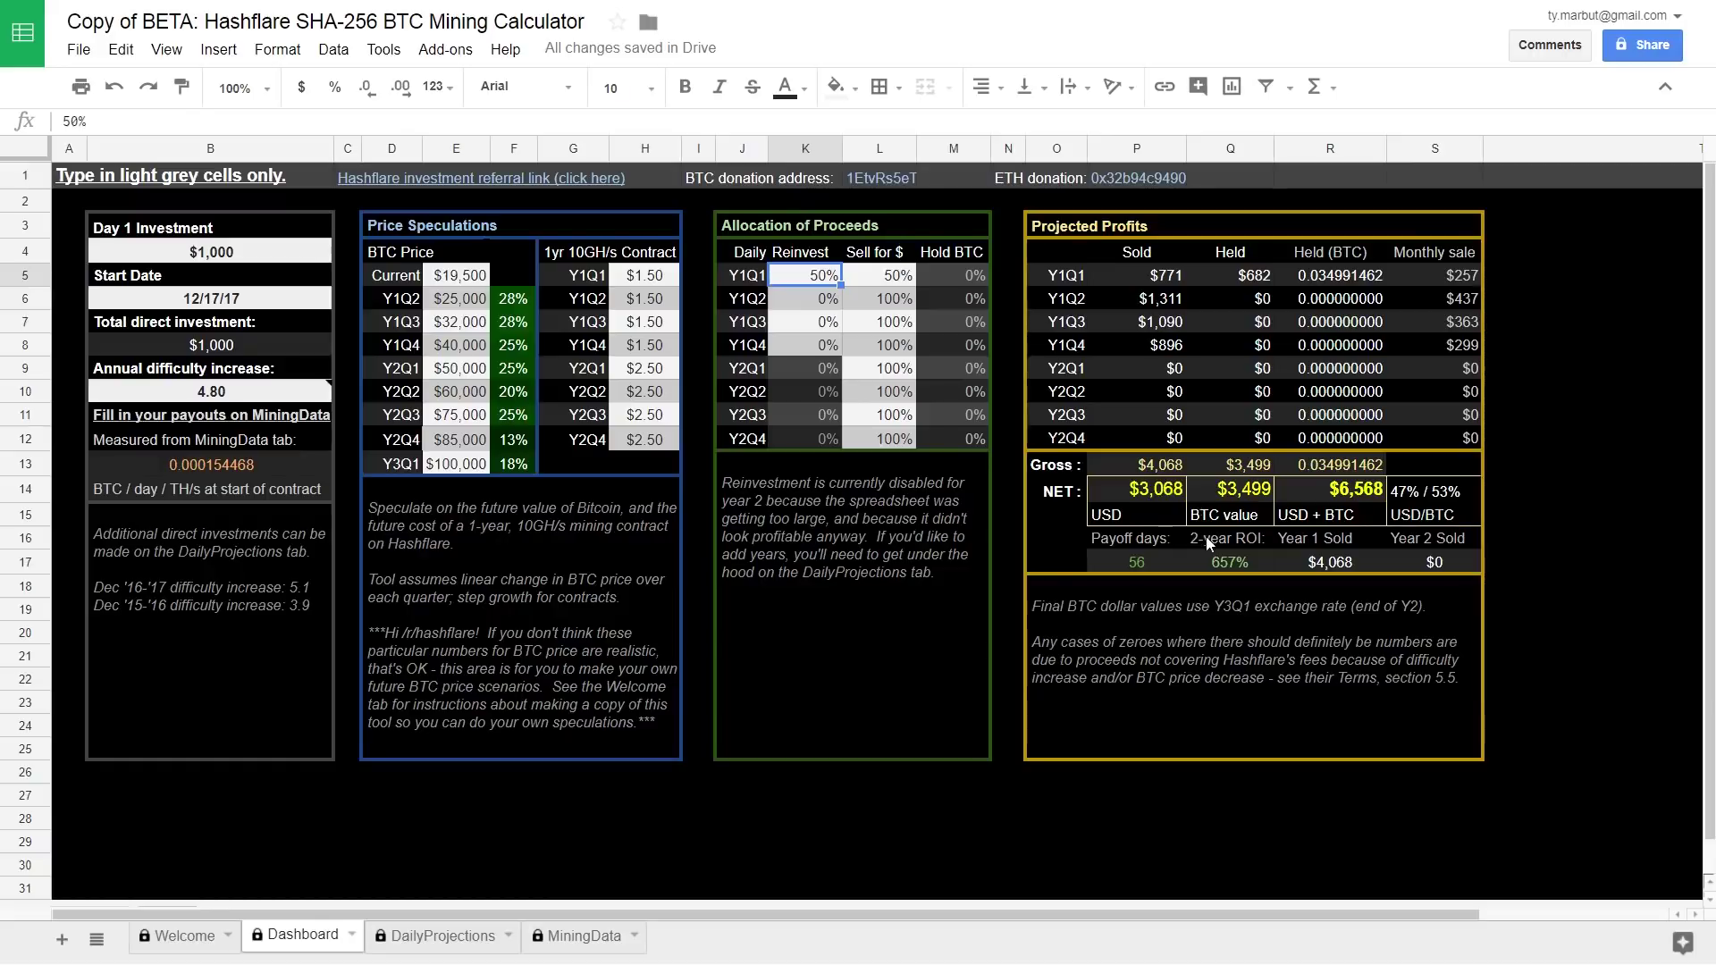
{"action": "left_click", "coordinate": [1158, 497]}
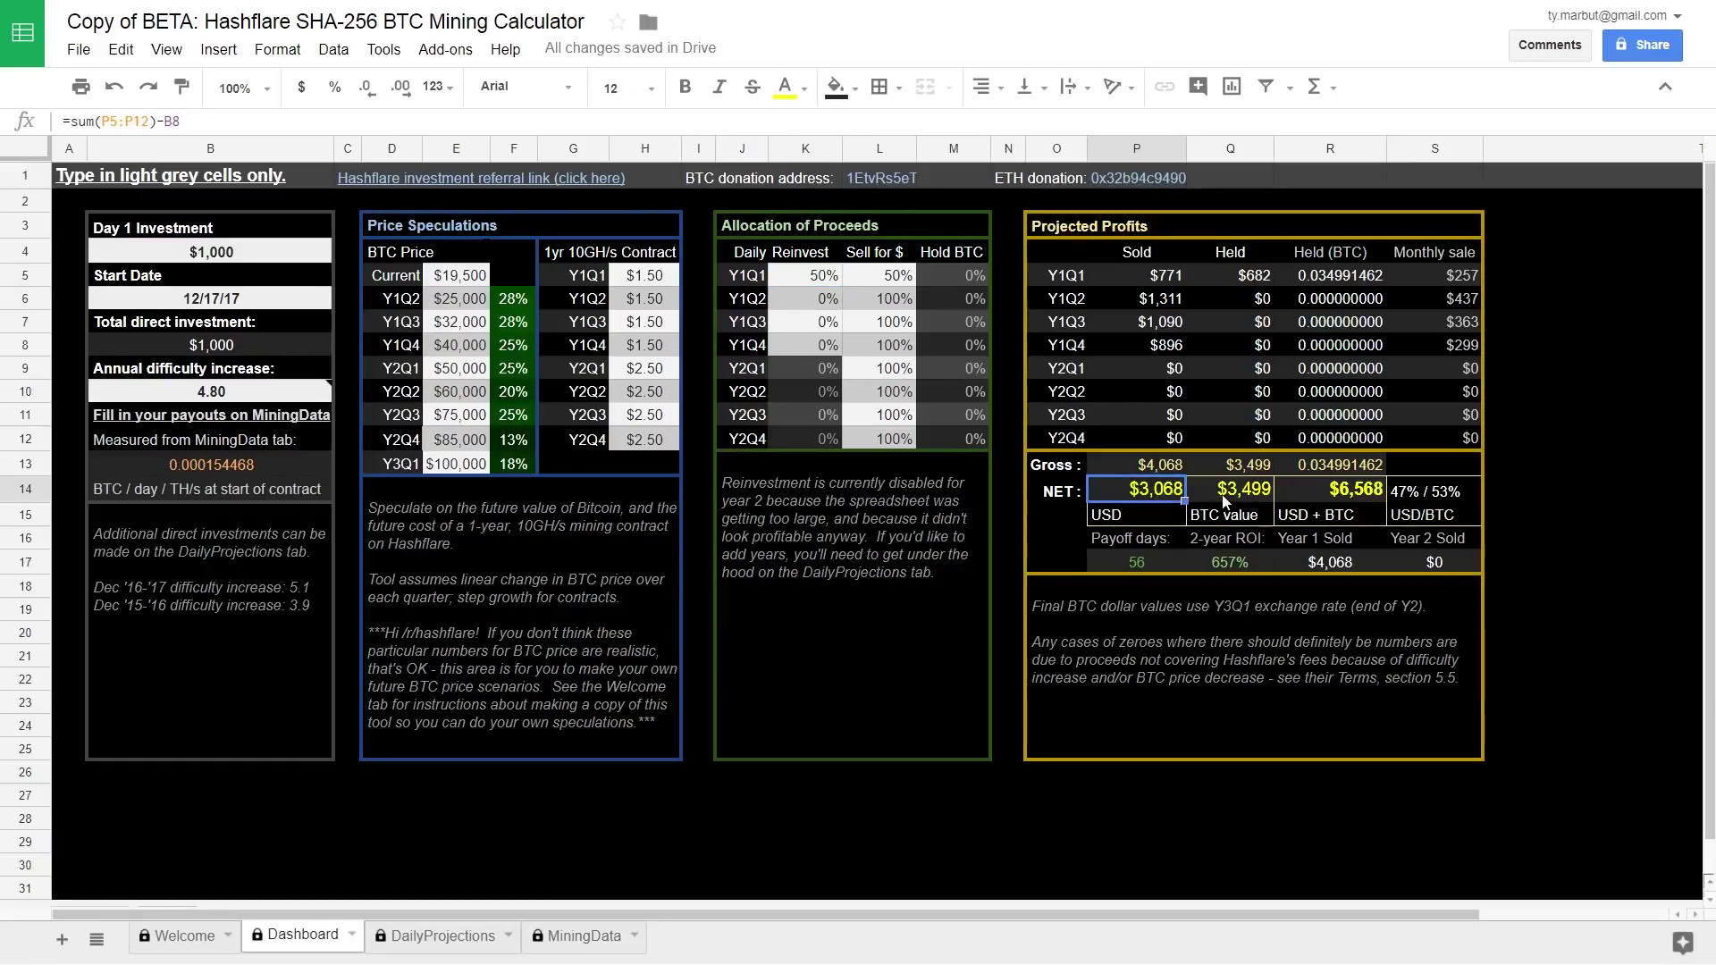
{"action": "left_click", "coordinate": [1225, 501]}
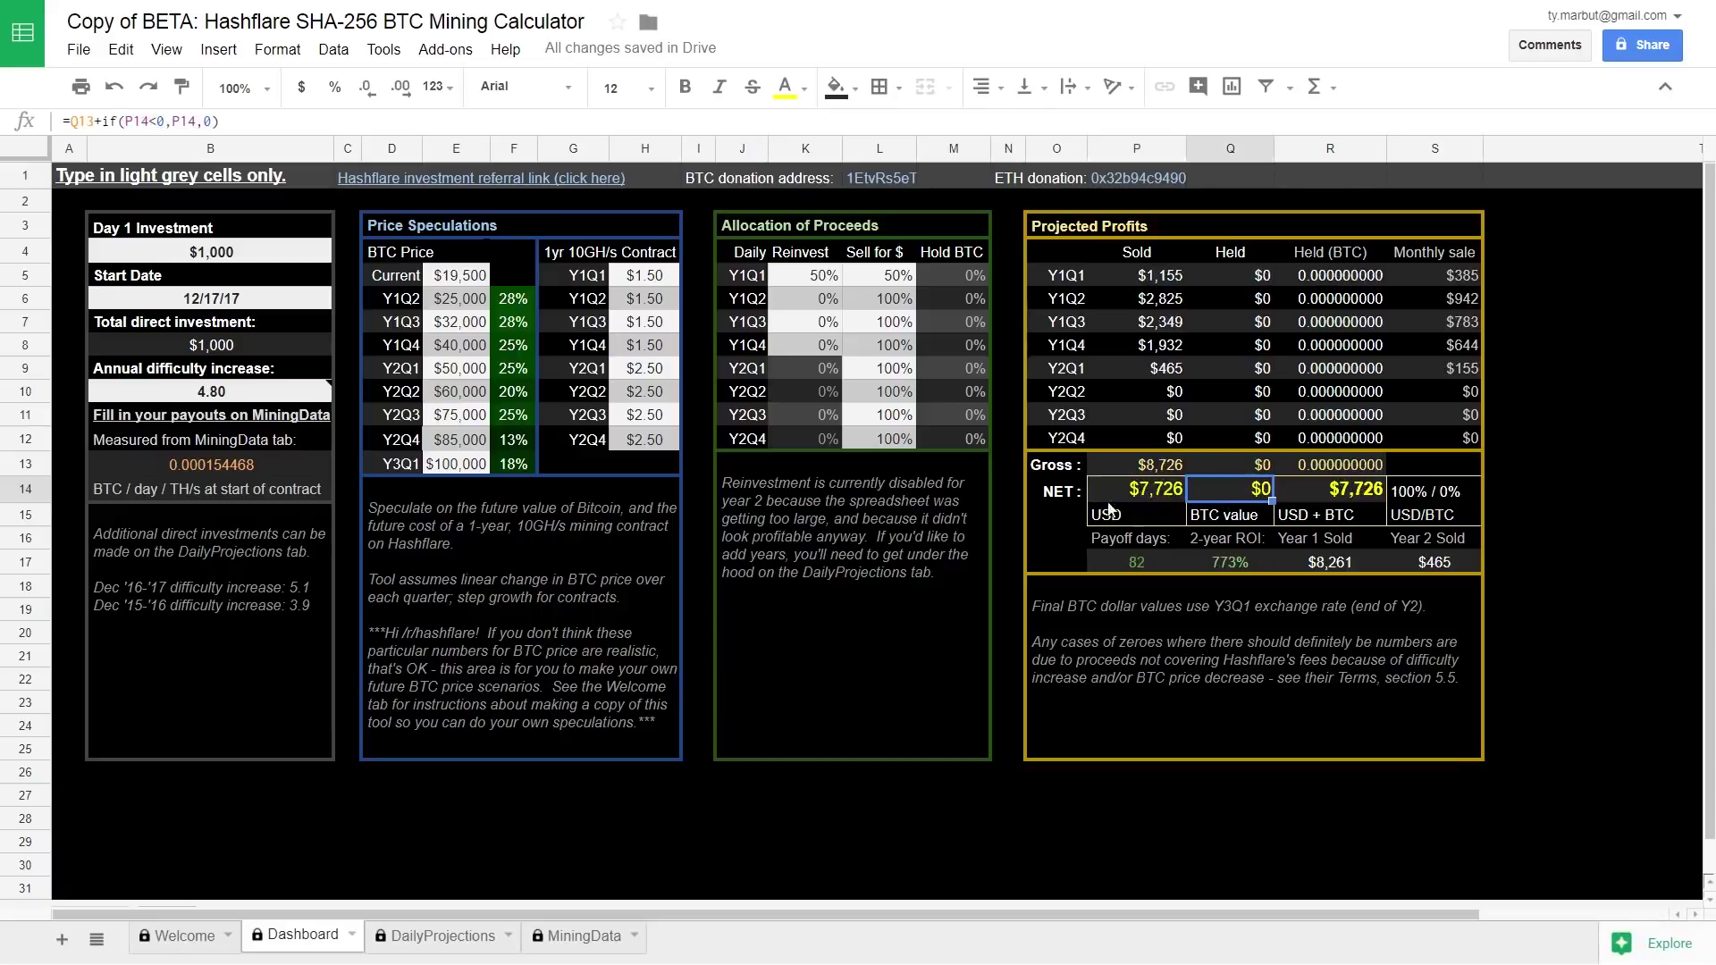
{"action": "left_click", "coordinate": [1152, 516]}
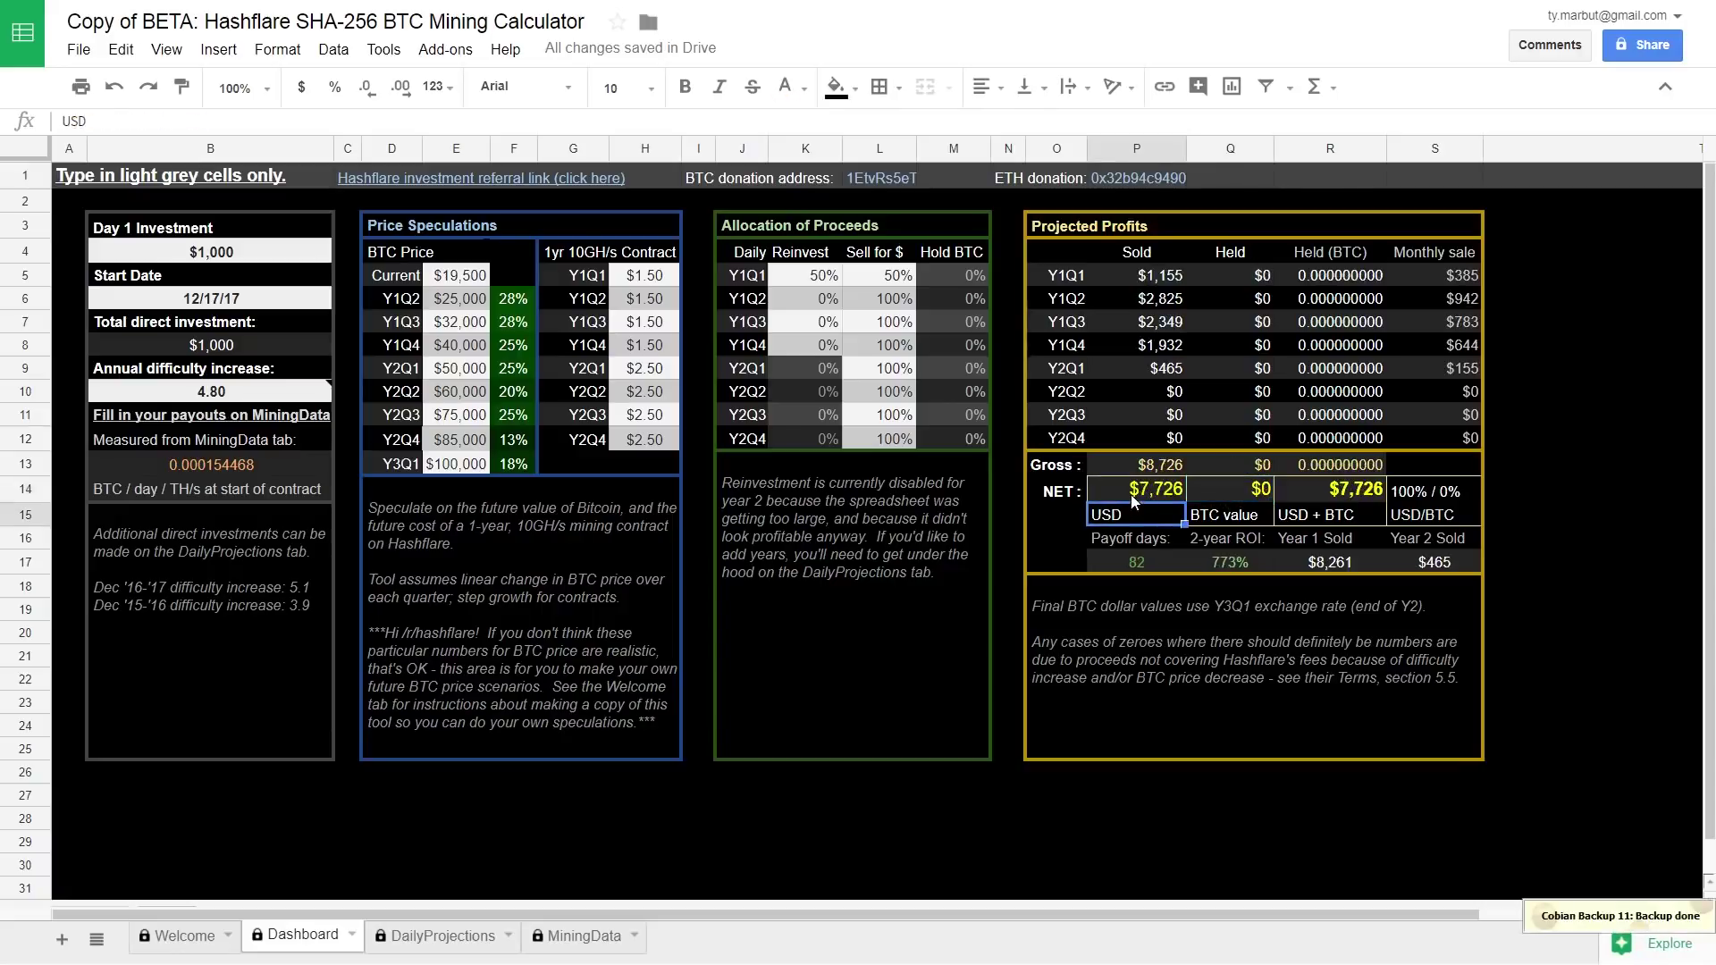
{"action": "left_click", "coordinate": [1104, 481]}
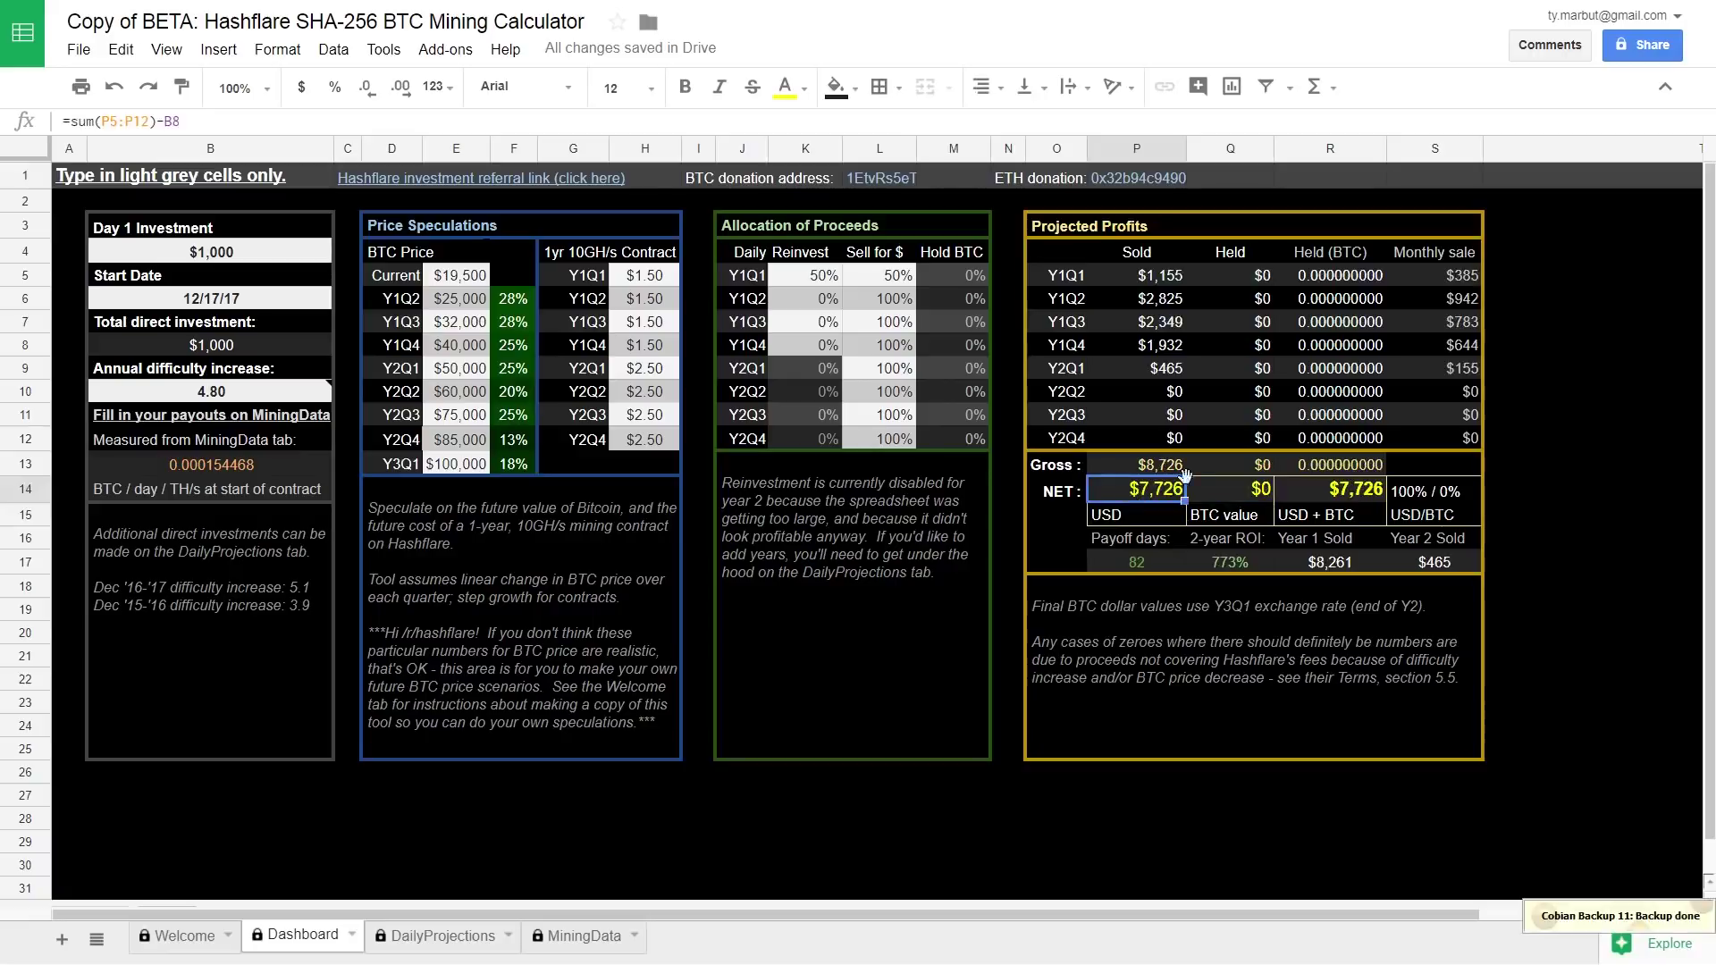
Set the Y1Q1 allocation to 100% reinvest and 0% sell, and review the speculated BTC prices up to Y3Q1.
{"action": "left_click", "coordinate": [810, 278]}
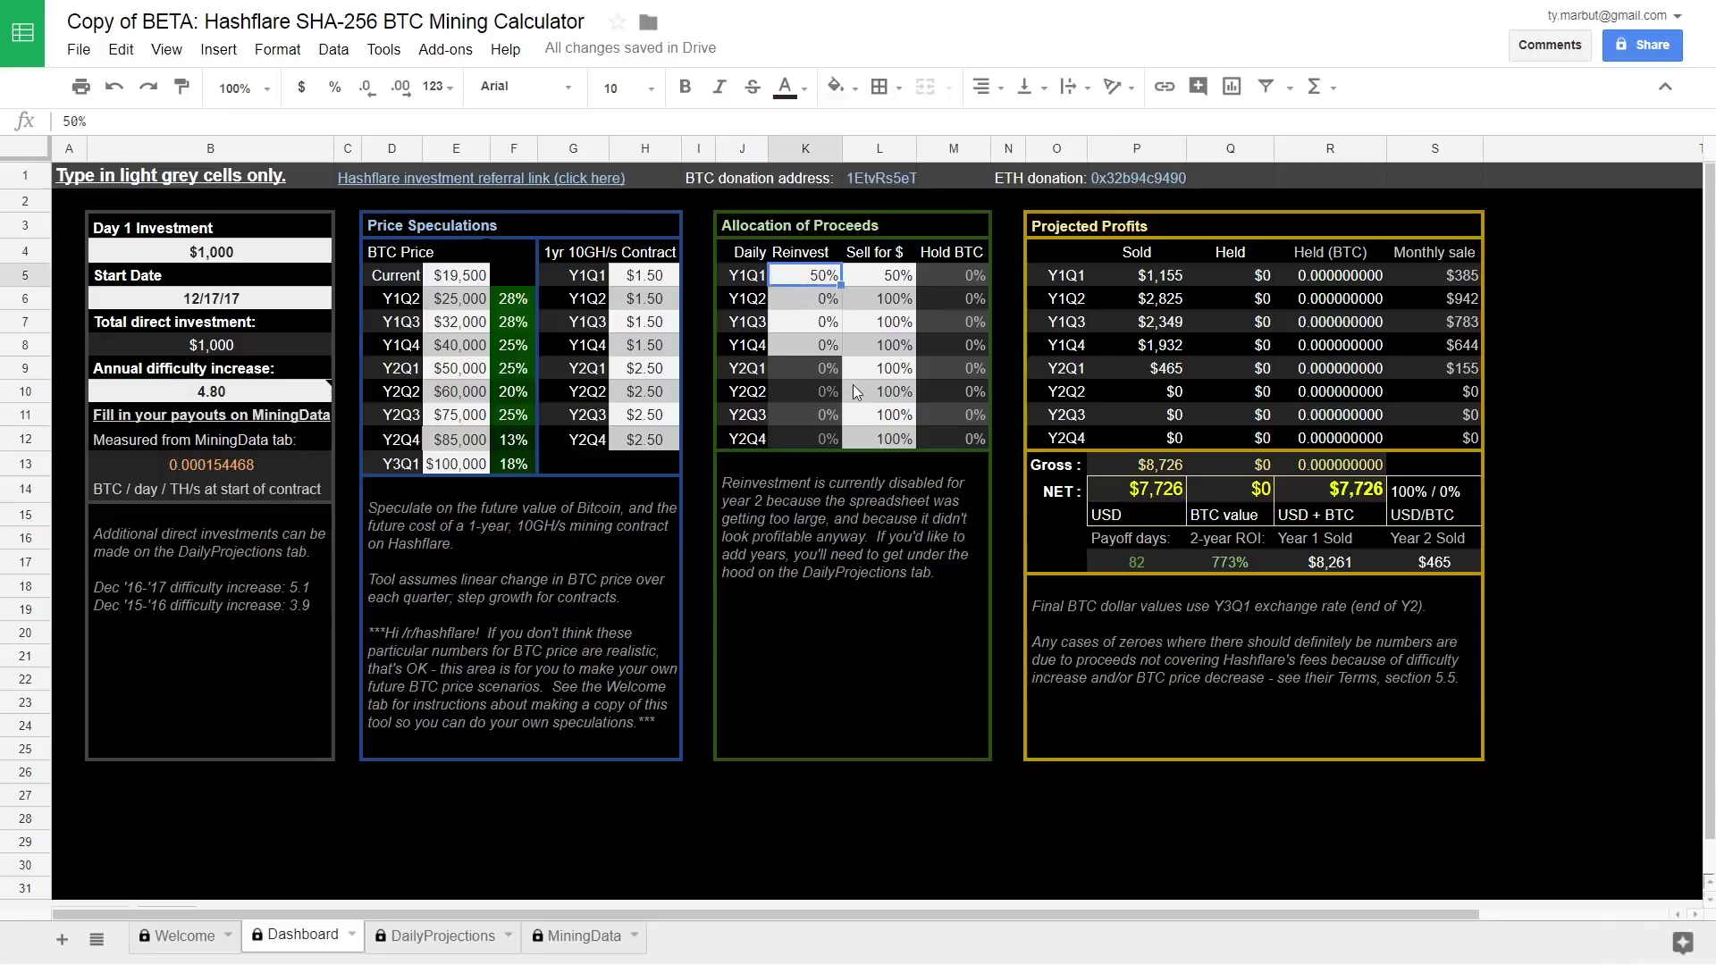
{"action": "type", "text": "100"}
{"action": "key", "text": "Tab"}
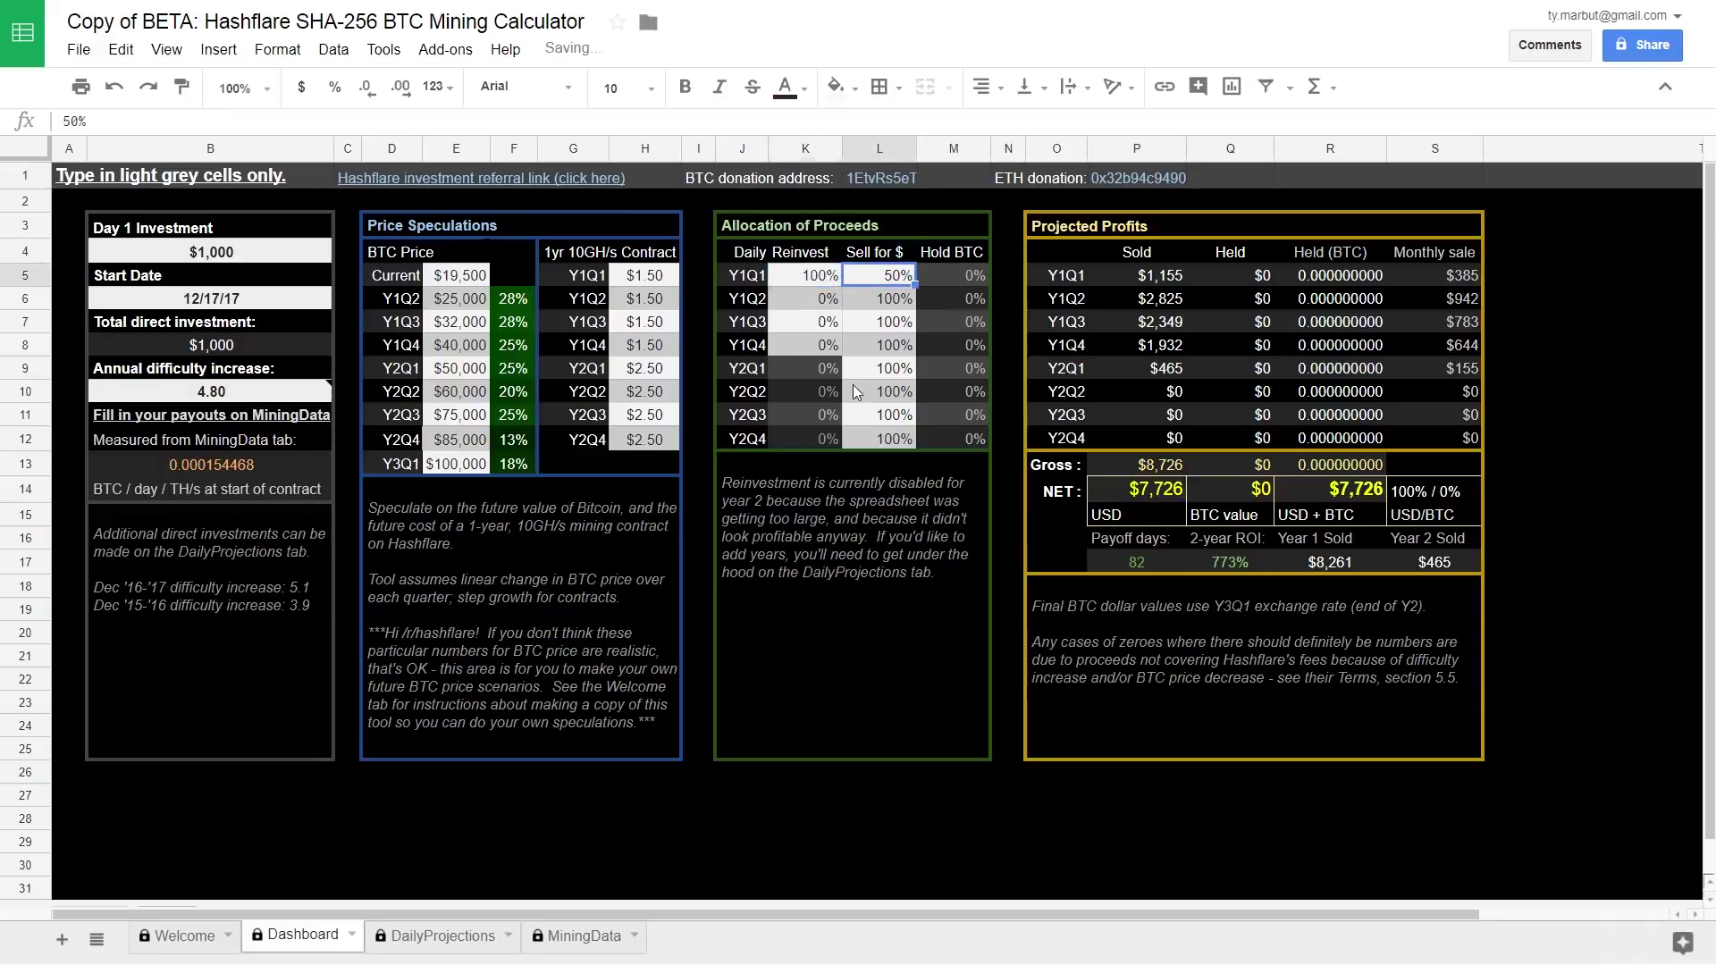
{"action": "key", "text": "Down"}
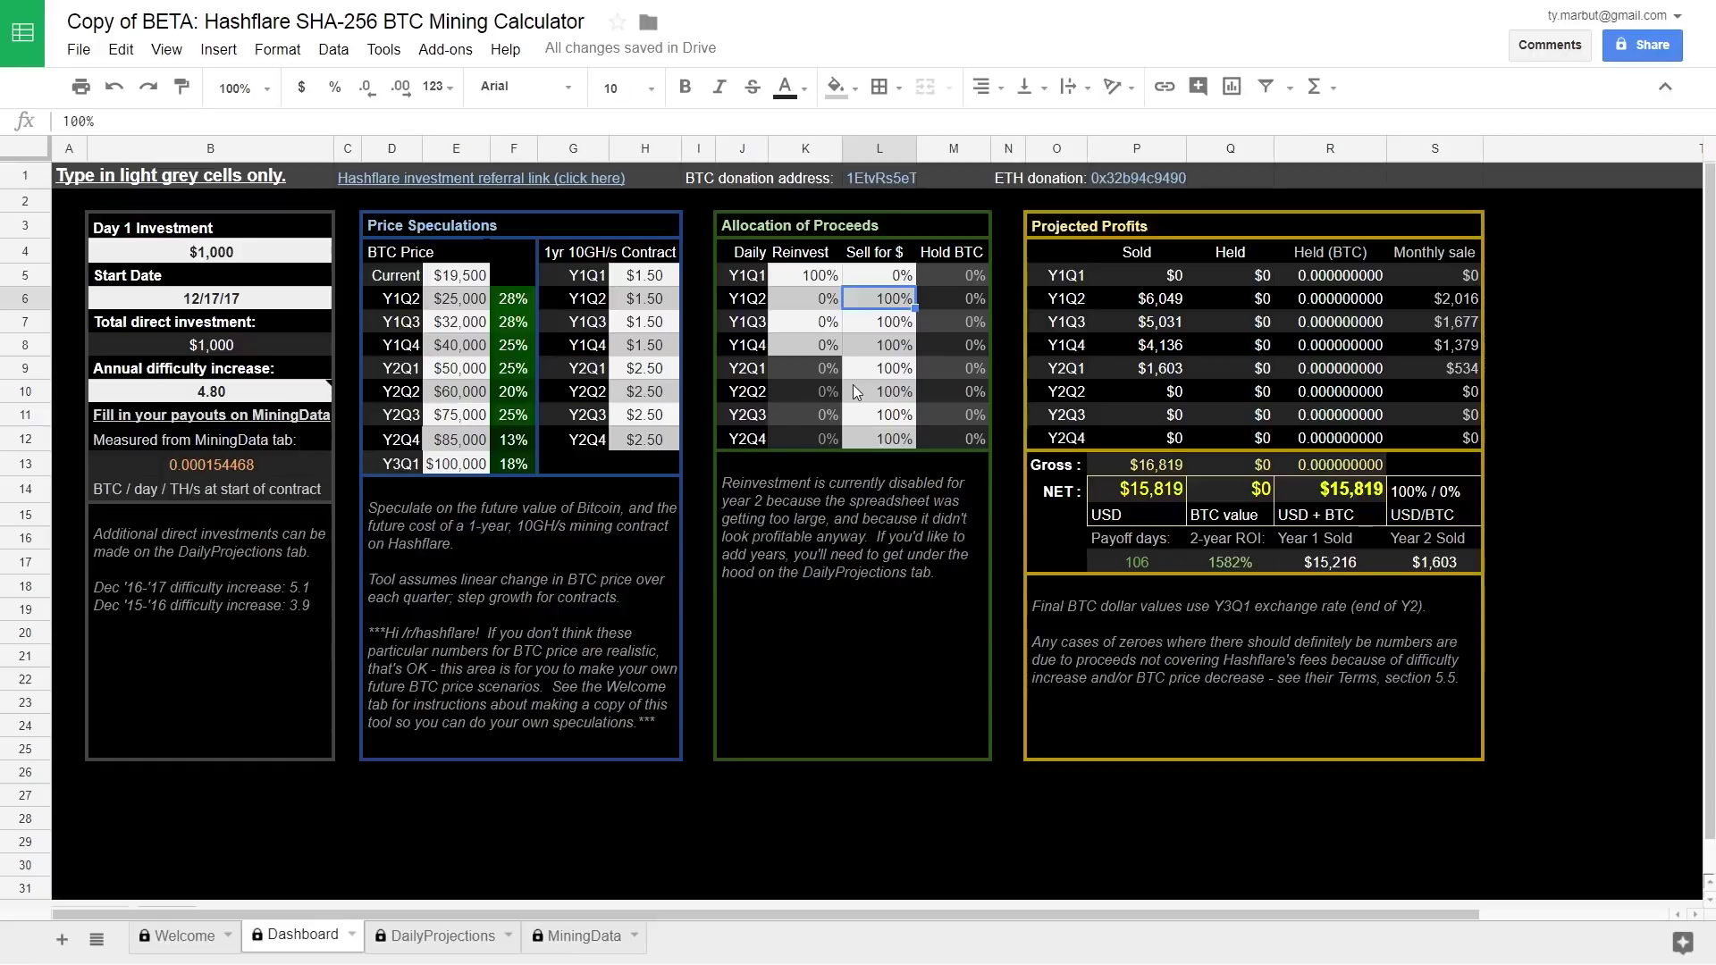
{"action": "left_click_drag", "start_coordinate": [466, 322], "coordinate": [455, 471]}
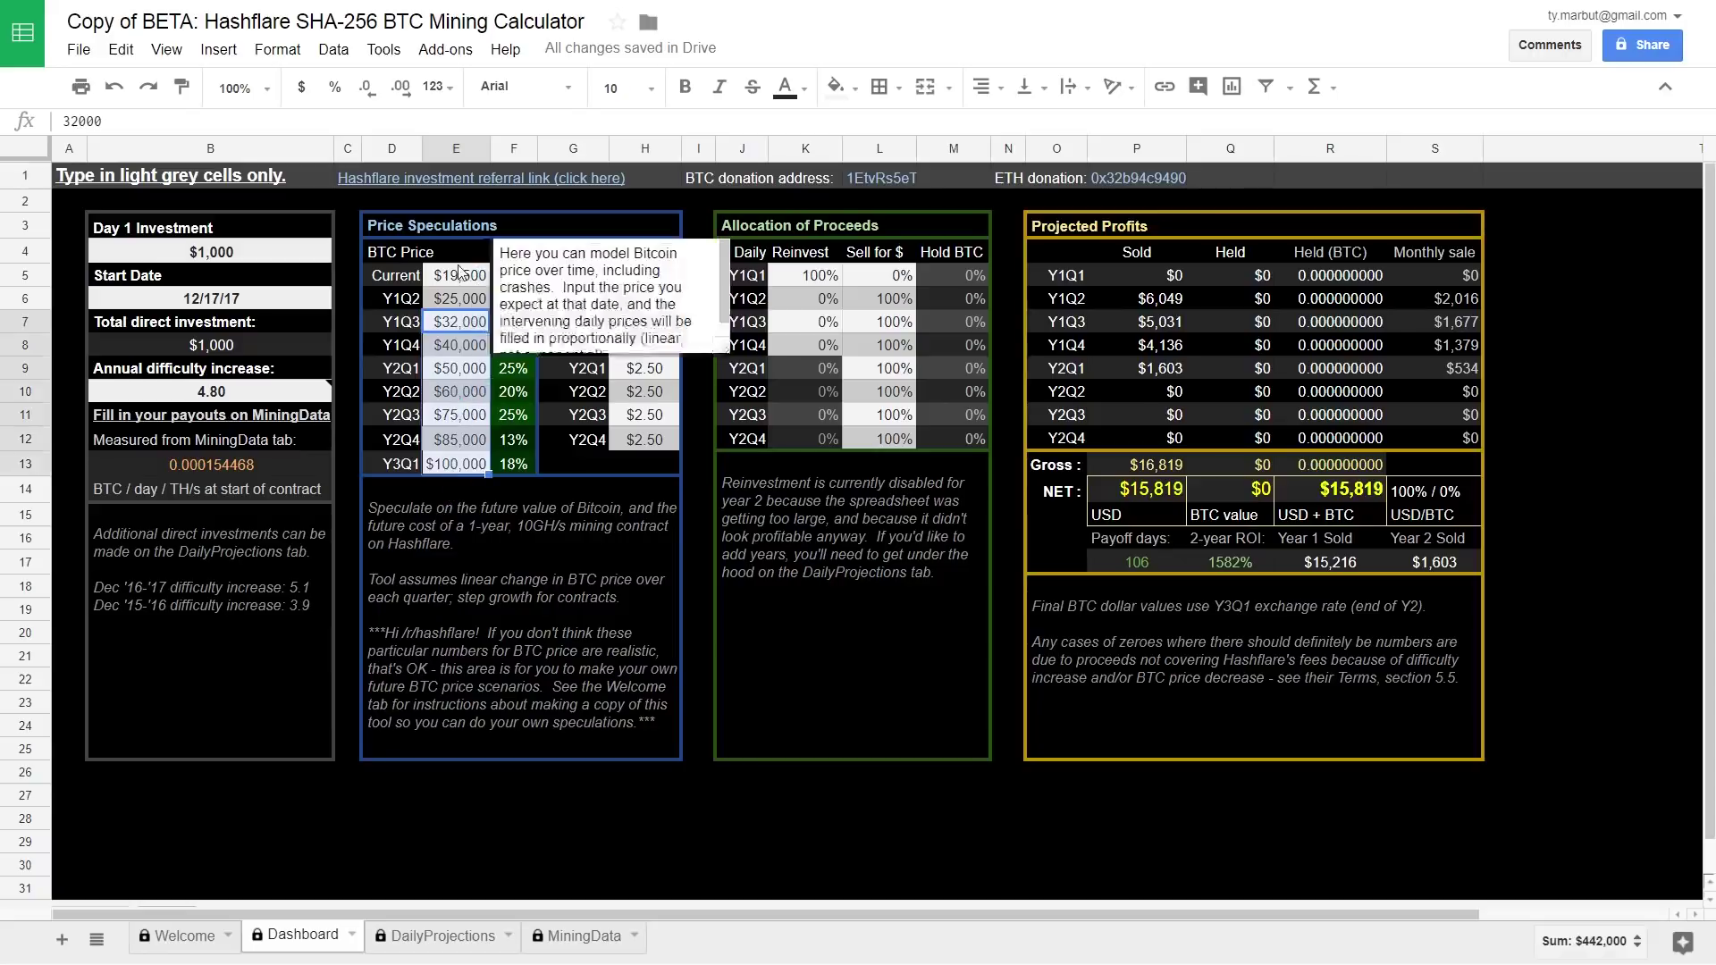
{"action": "left_click", "coordinate": [463, 299]}
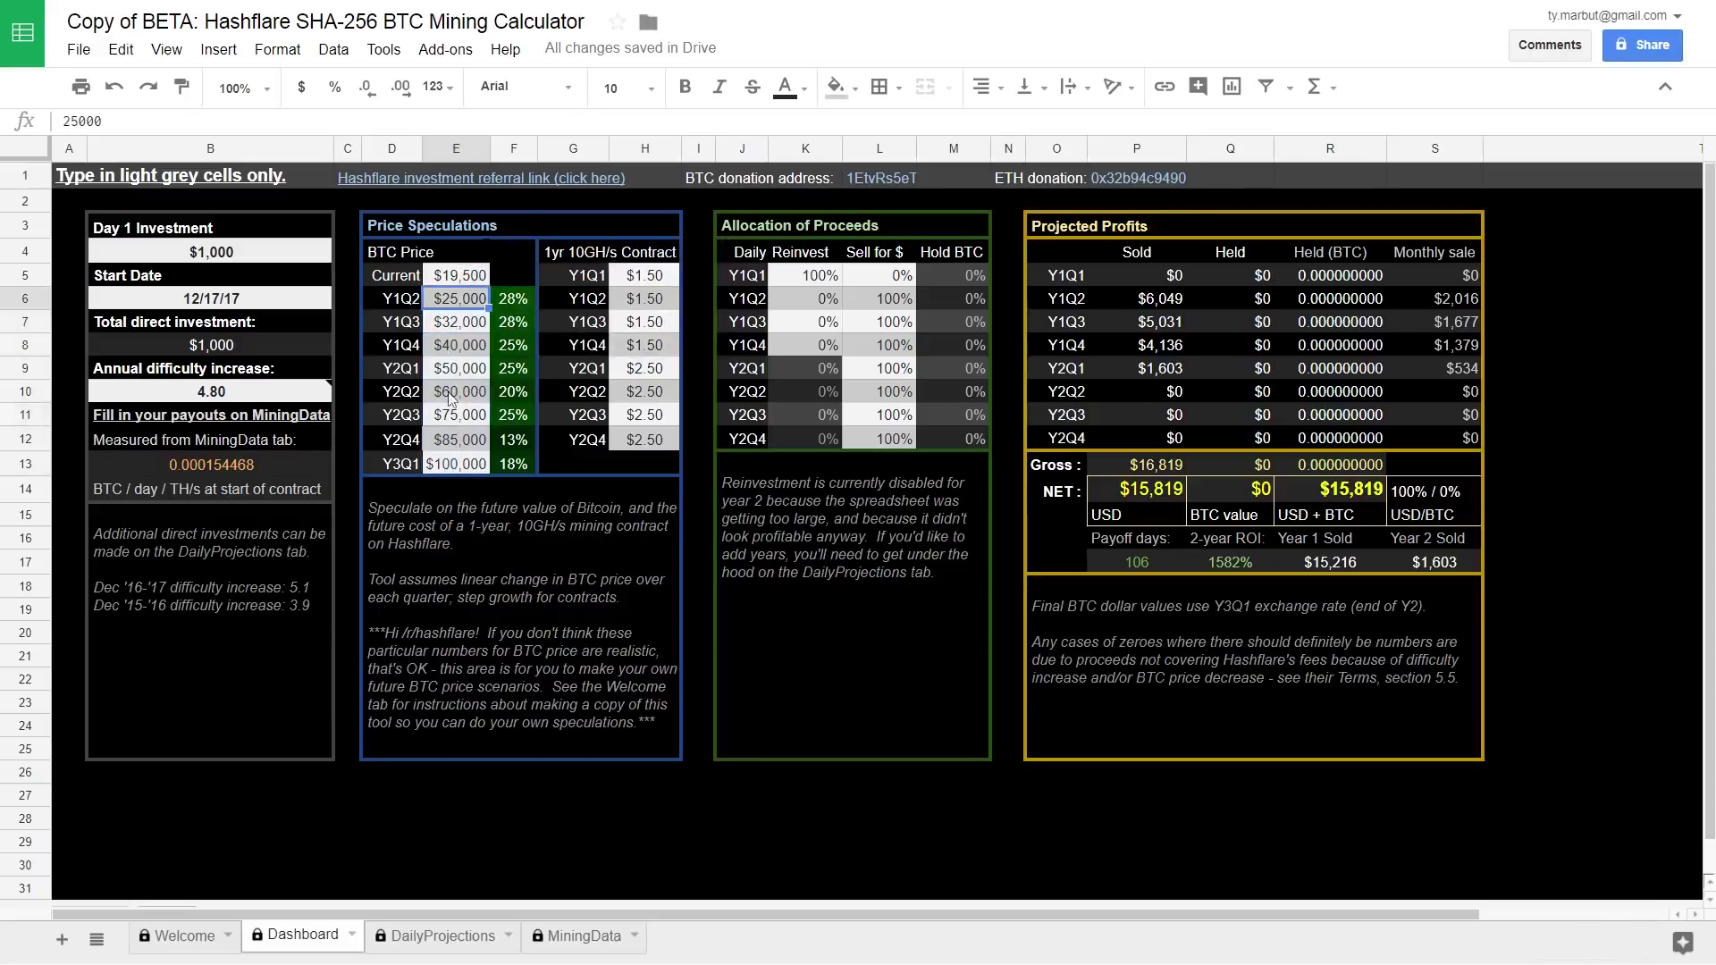
{"action": "left_click", "coordinate": [454, 349]}
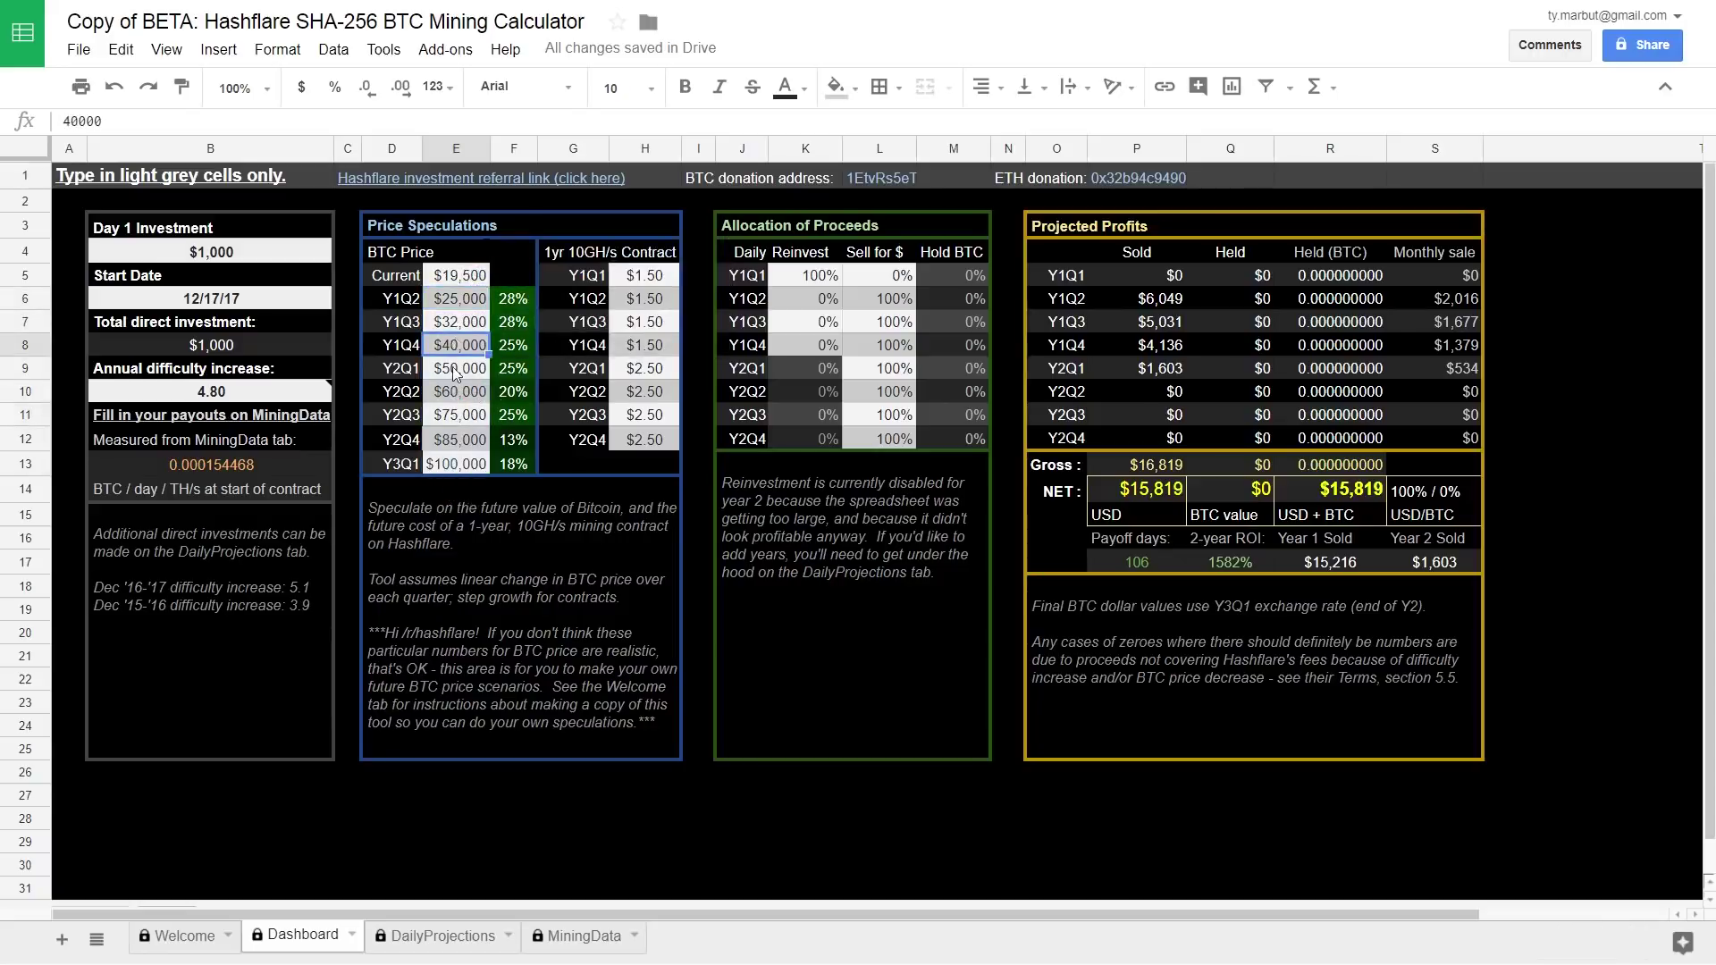
{"action": "left_click", "coordinate": [472, 463]}
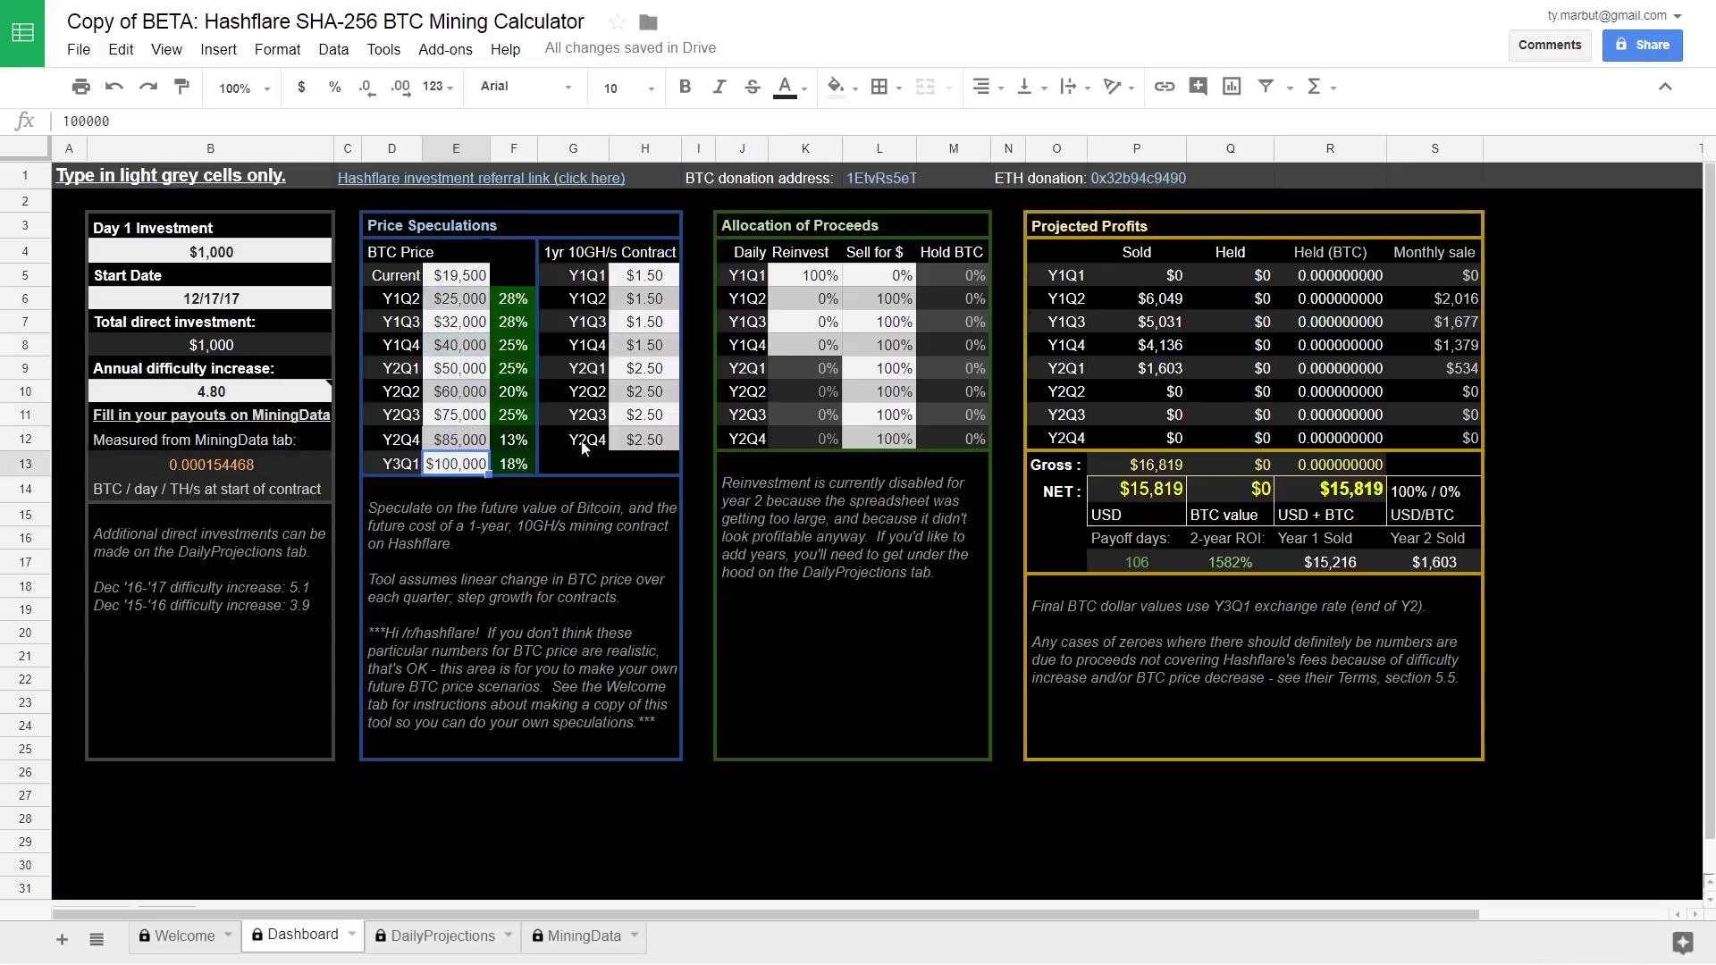
Set the Y1Q1 daily reinvestment to 0% so that quarter's proceeds are held as BTC.
{"action": "left_click", "coordinate": [839, 280]}
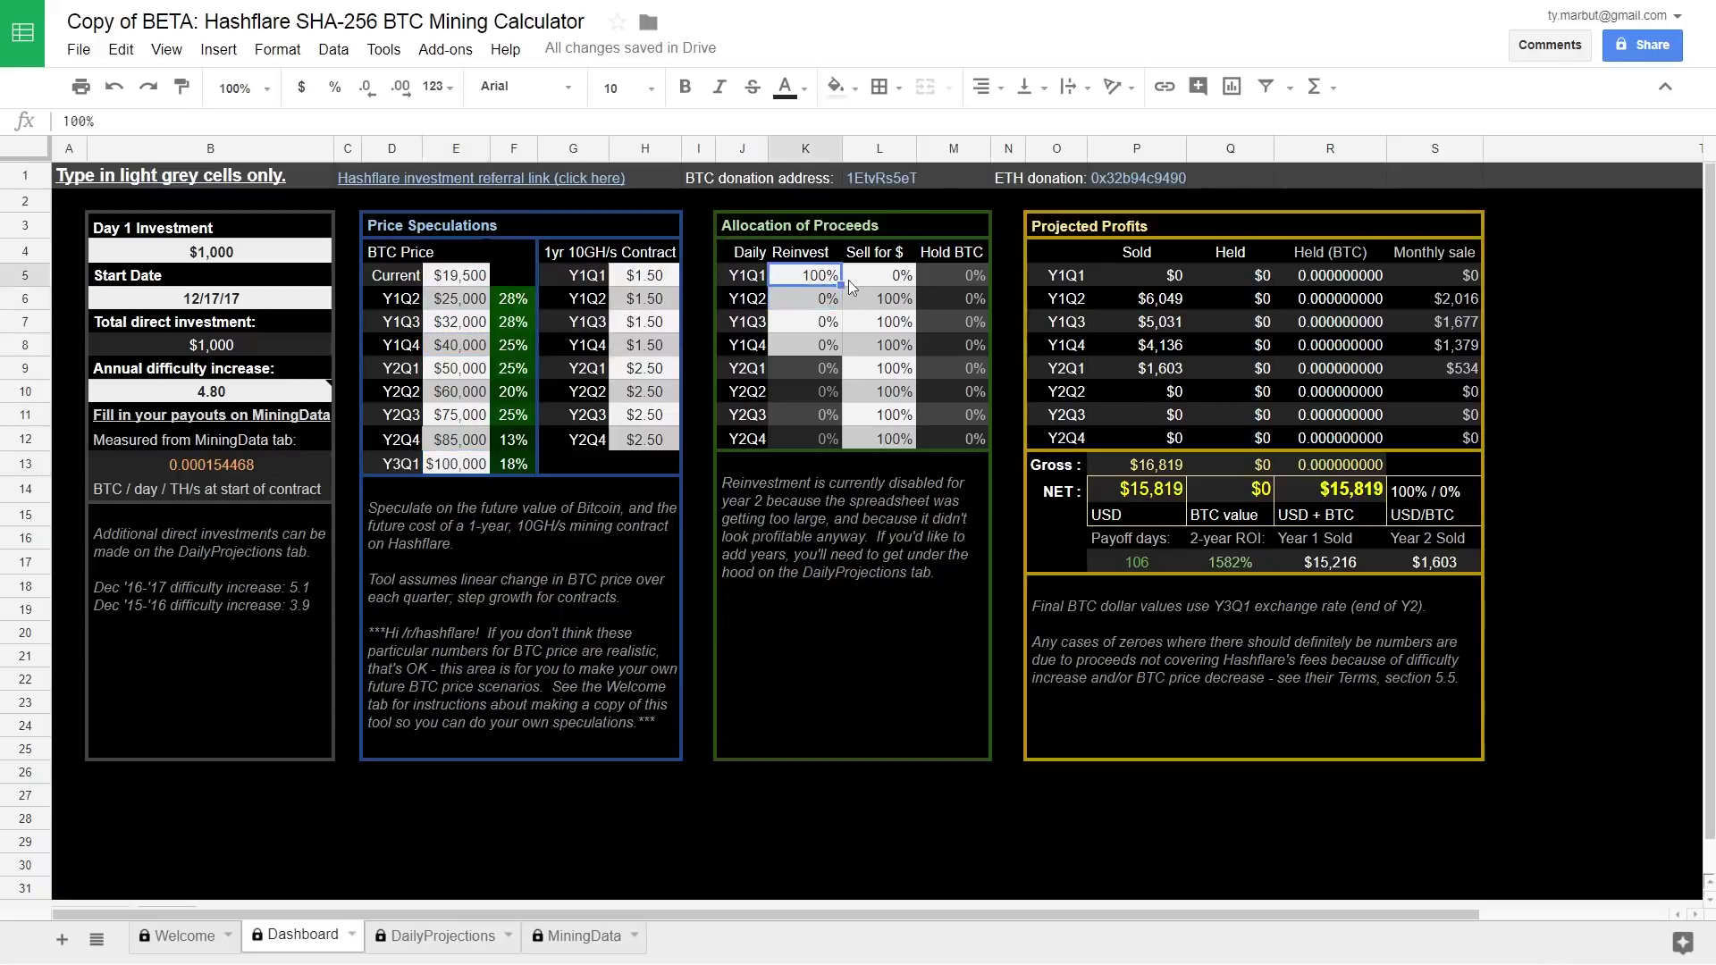
{"action": "type", "text": "0"}
{"action": "key", "text": "Return"}
{"action": "key", "text": "Down"}
{"action": "key", "text": "Down"}
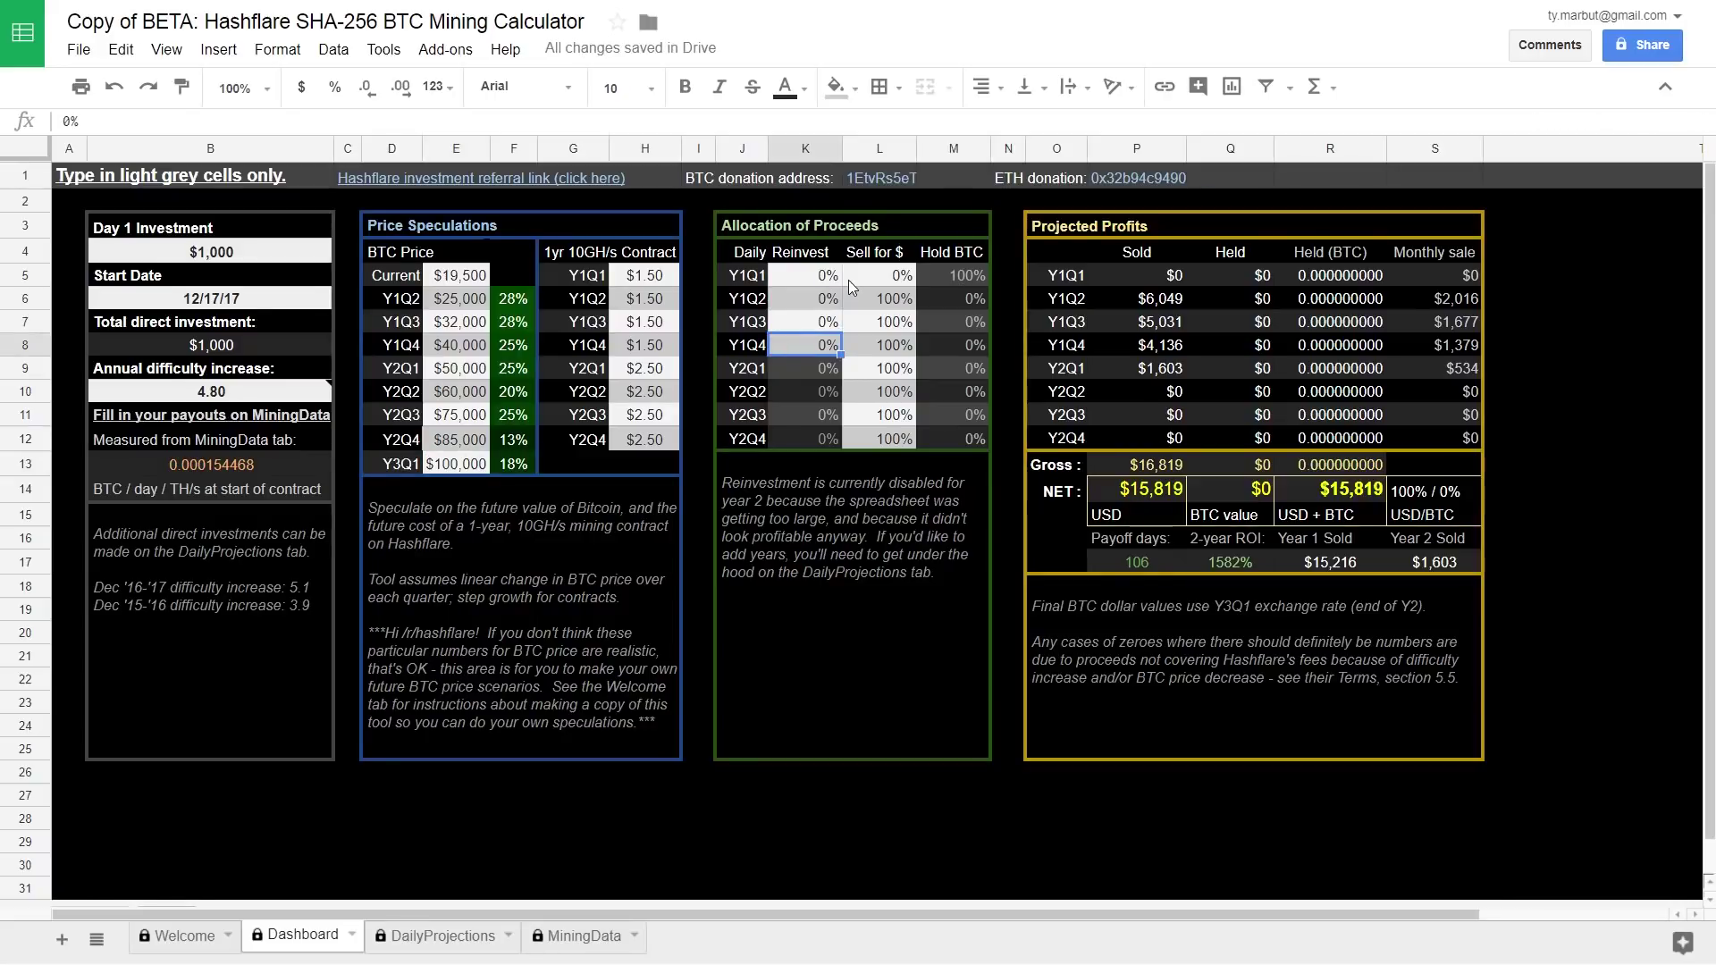
Examine the Y1Q1 Hold BTC share, the amount of BTC held and the combined net profit against the Y3Q1 BTC price.
{"action": "key", "text": "Up"}
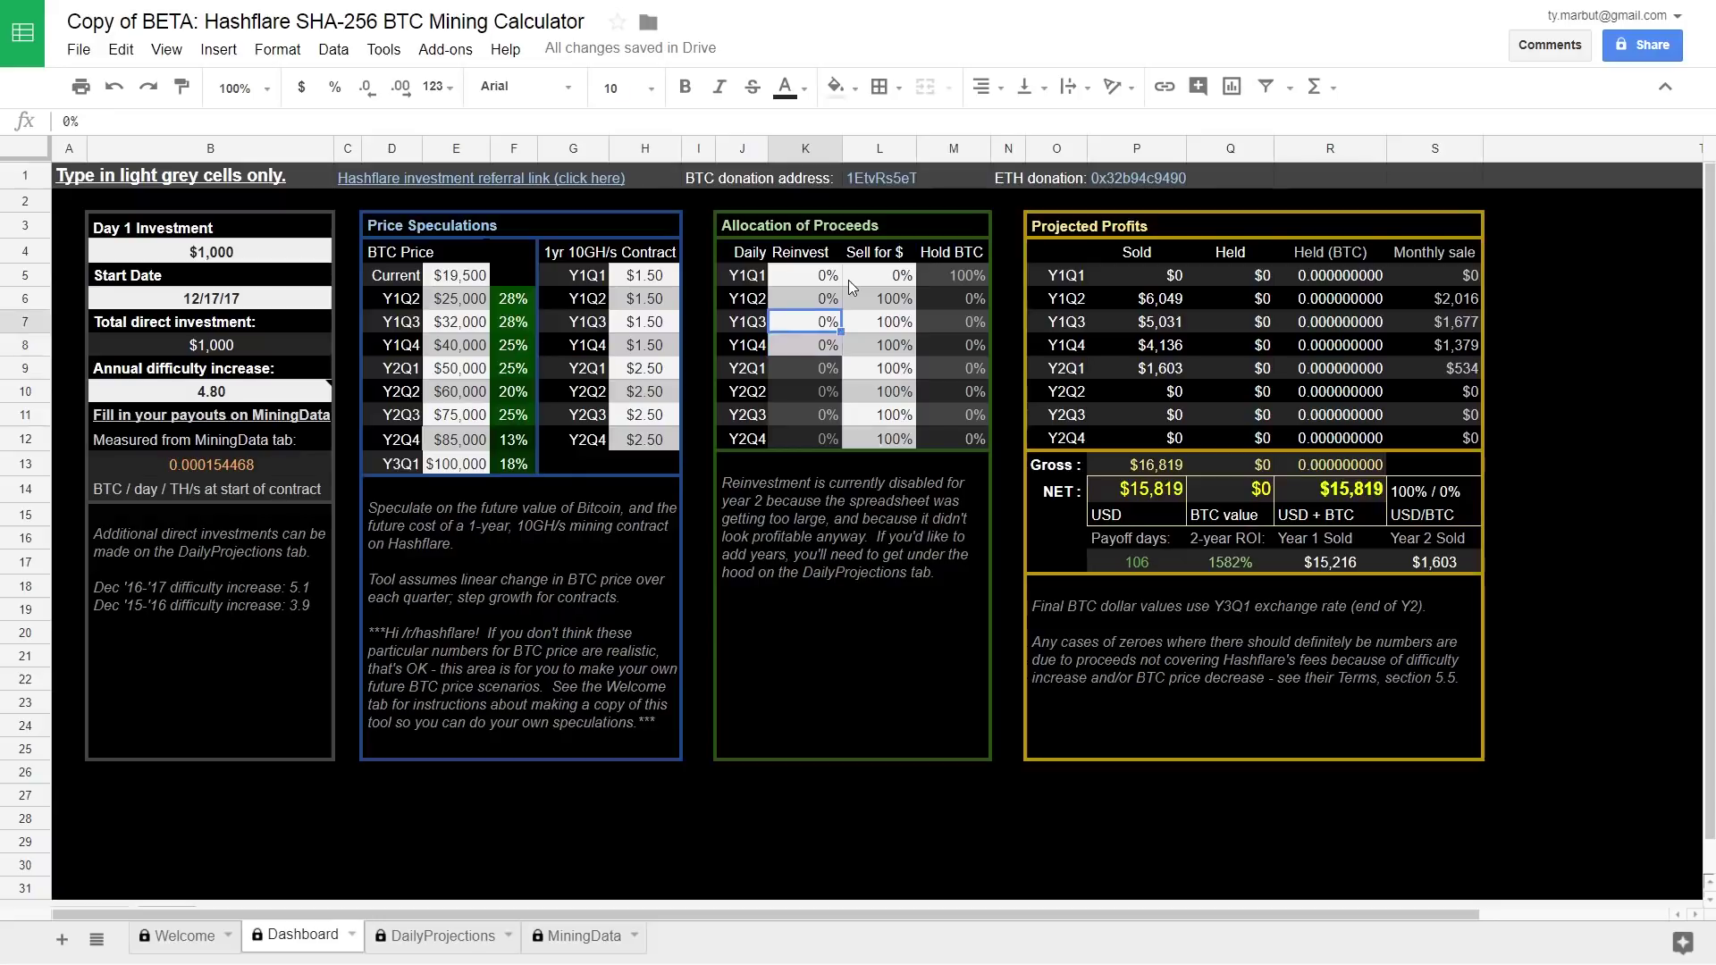
{"action": "key", "text": "Up"}
{"action": "key", "text": "Right"}
{"action": "key", "text": "Right"}
{"action": "key", "text": "Right"}
{"action": "key", "text": "Up"}
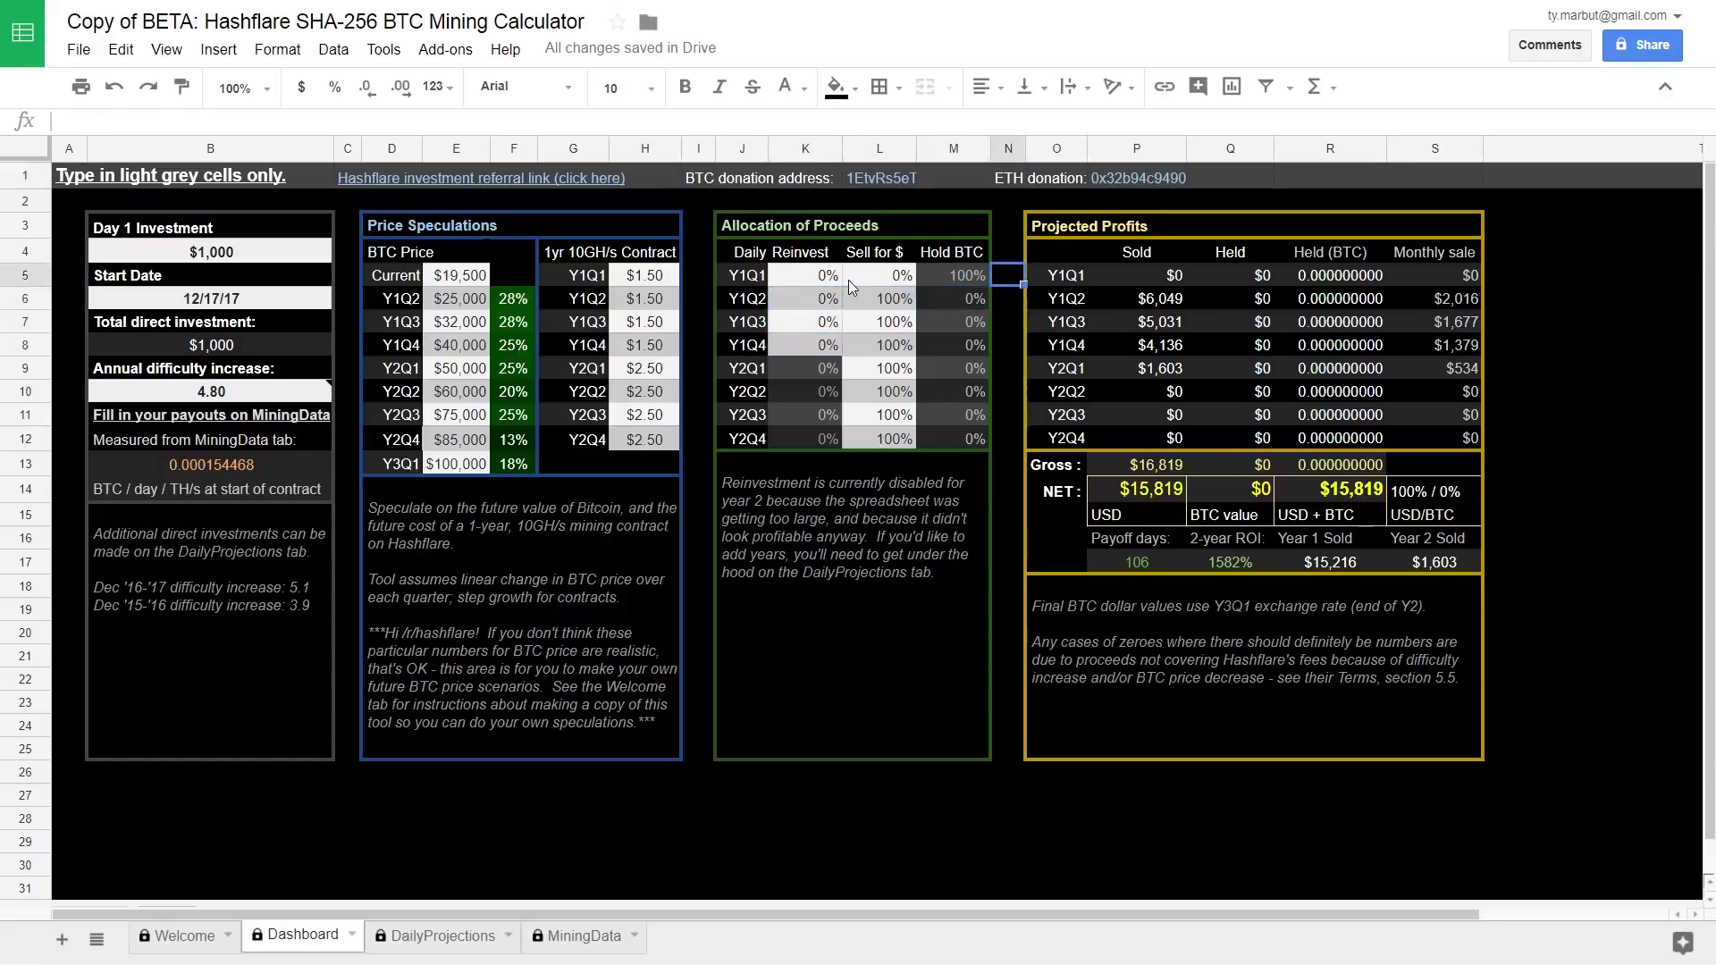
{"action": "key", "text": "Left"}
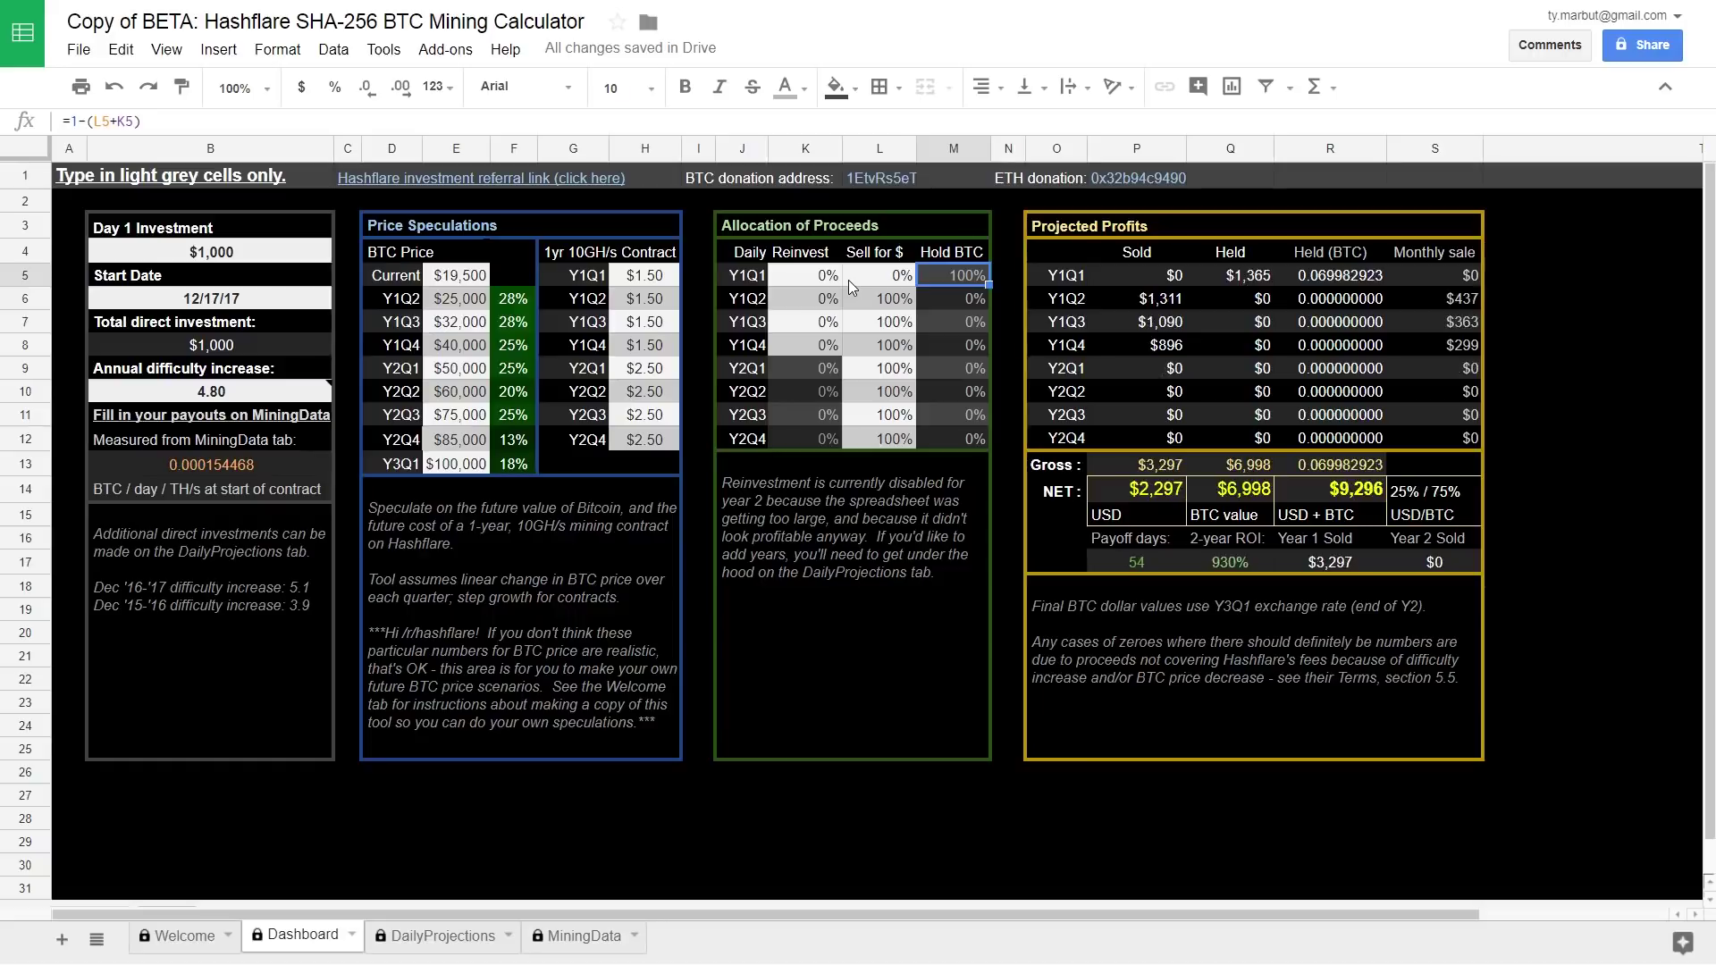
{"action": "left_click", "coordinate": [835, 275]}
{"action": "left_click", "coordinate": [894, 274]}
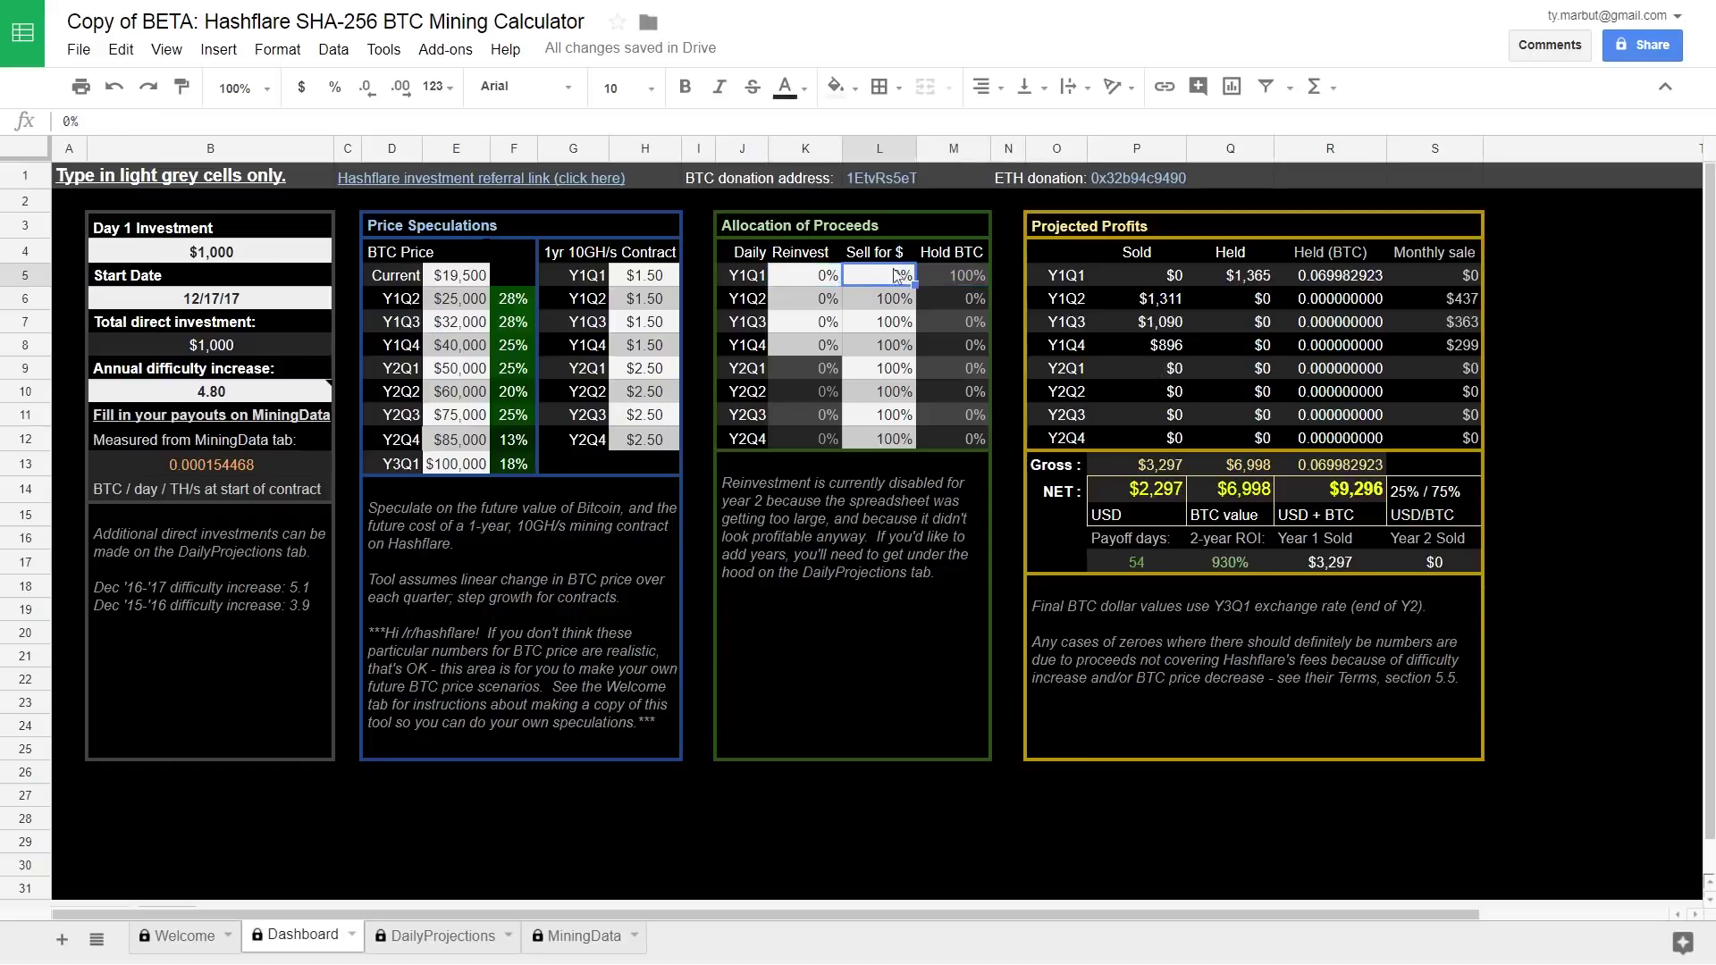
{"action": "left_click", "coordinate": [1351, 495]}
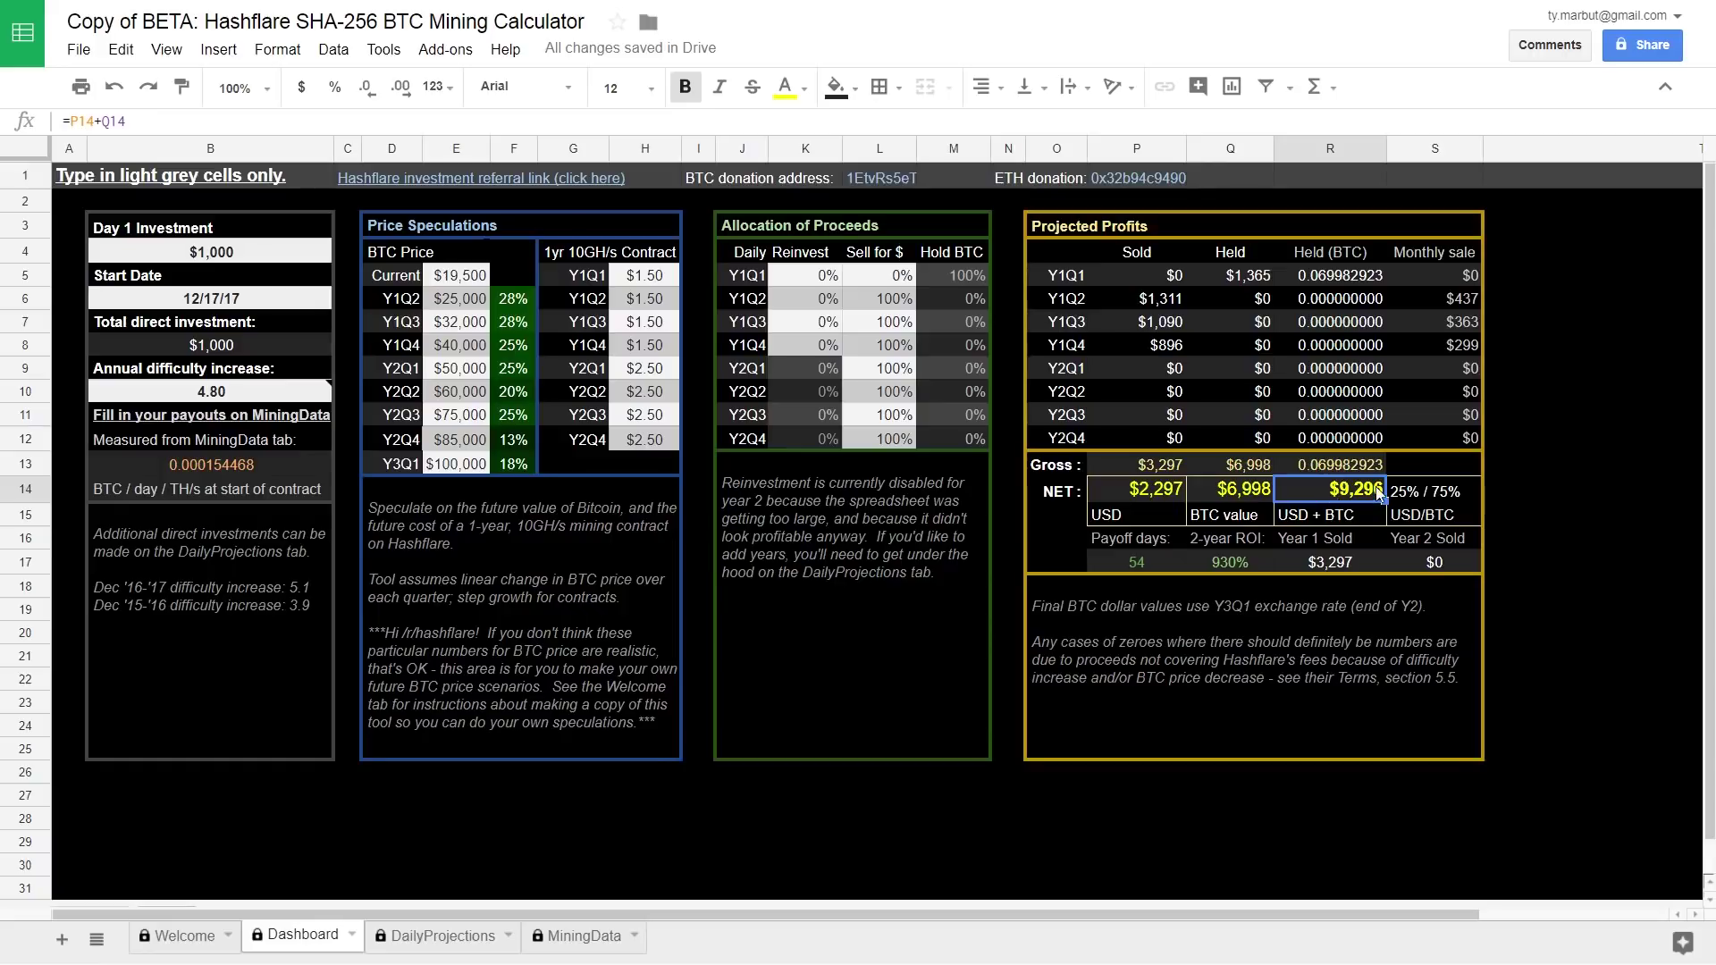
{"action": "left_click", "coordinate": [1303, 279]}
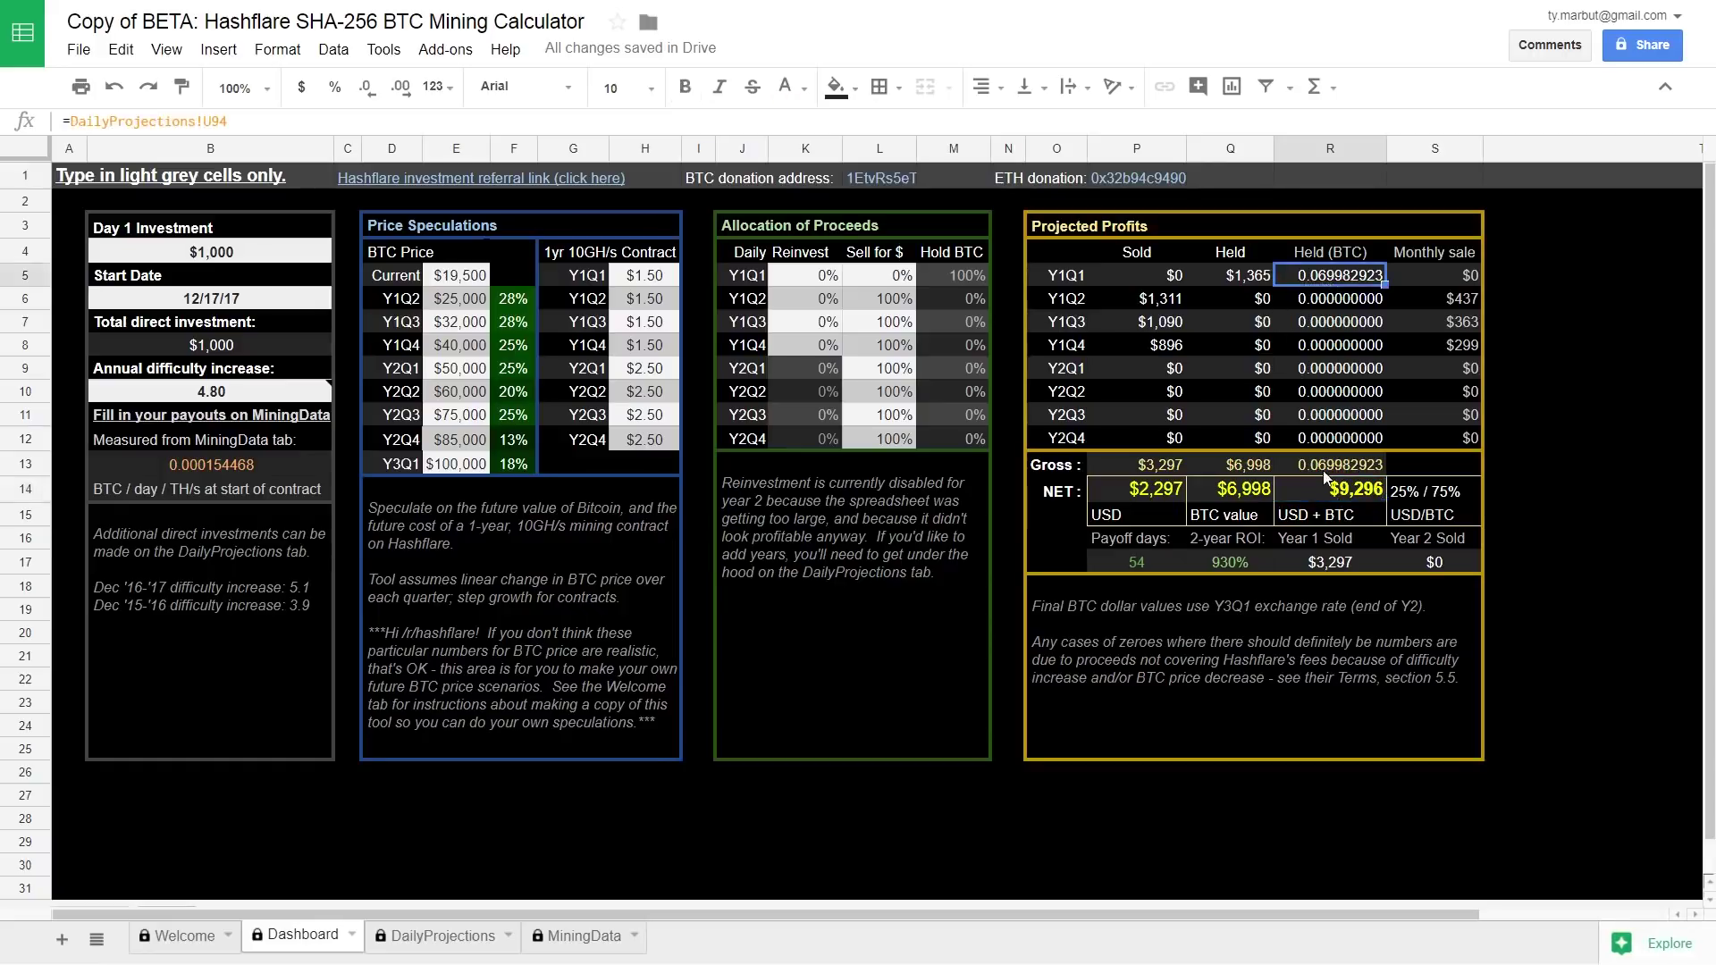
{"action": "left_click", "coordinate": [457, 466]}
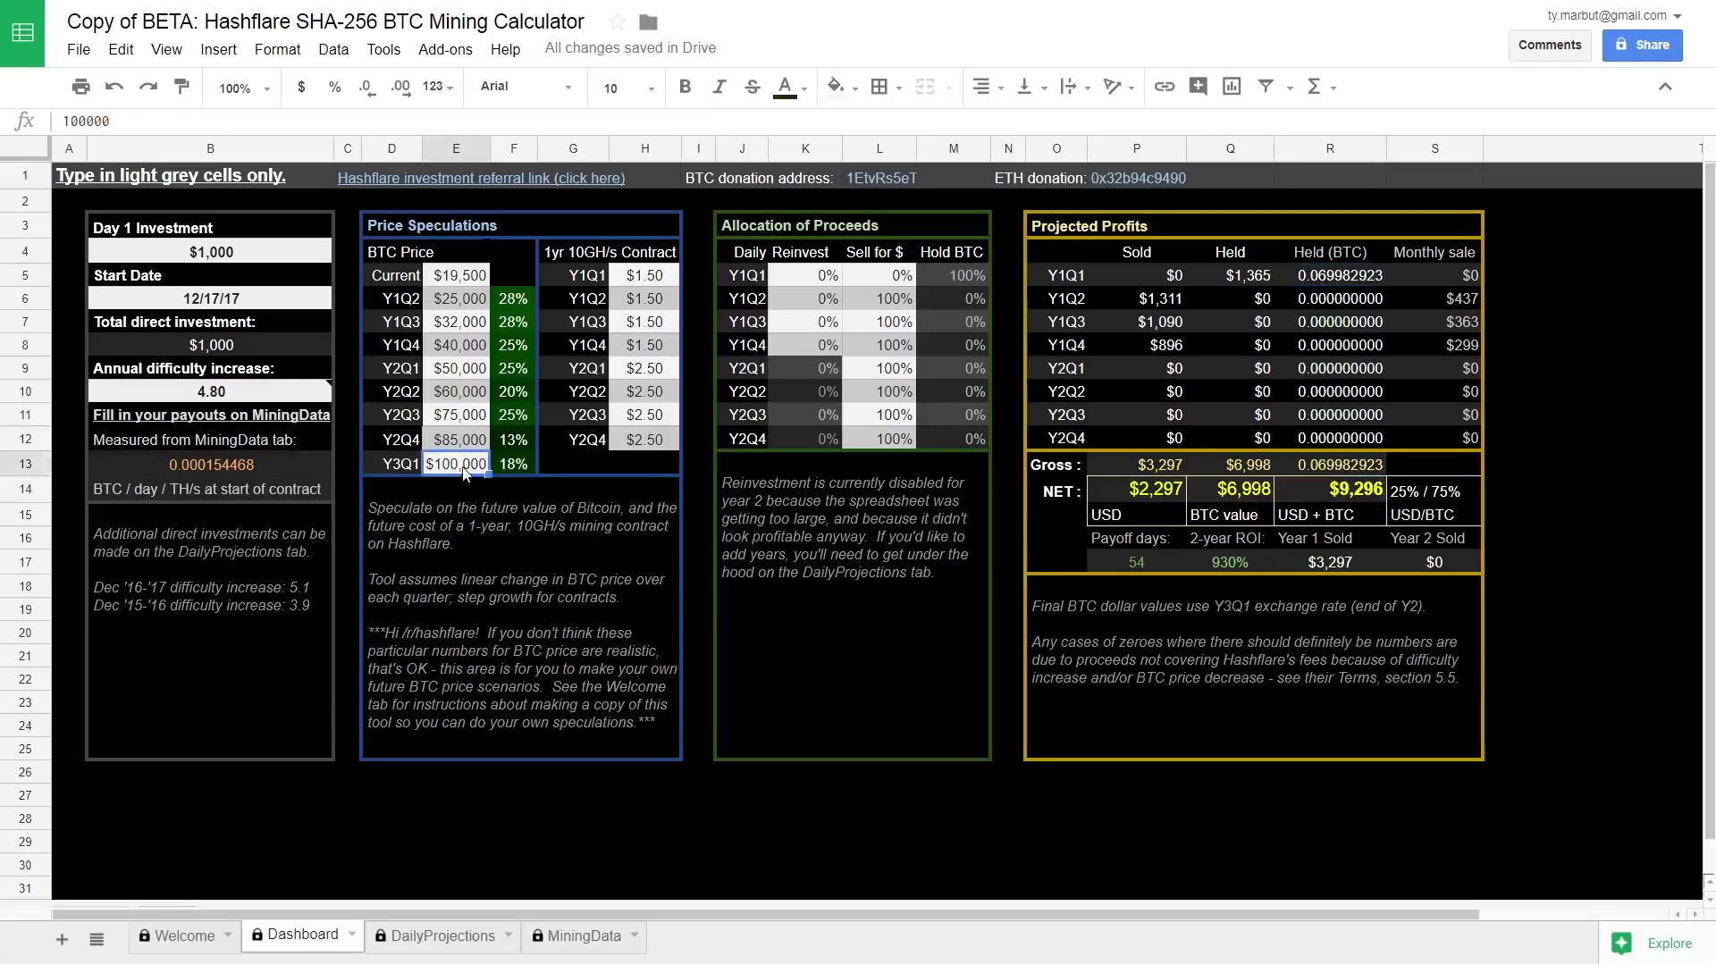
{"action": "left_click", "coordinate": [1252, 496]}
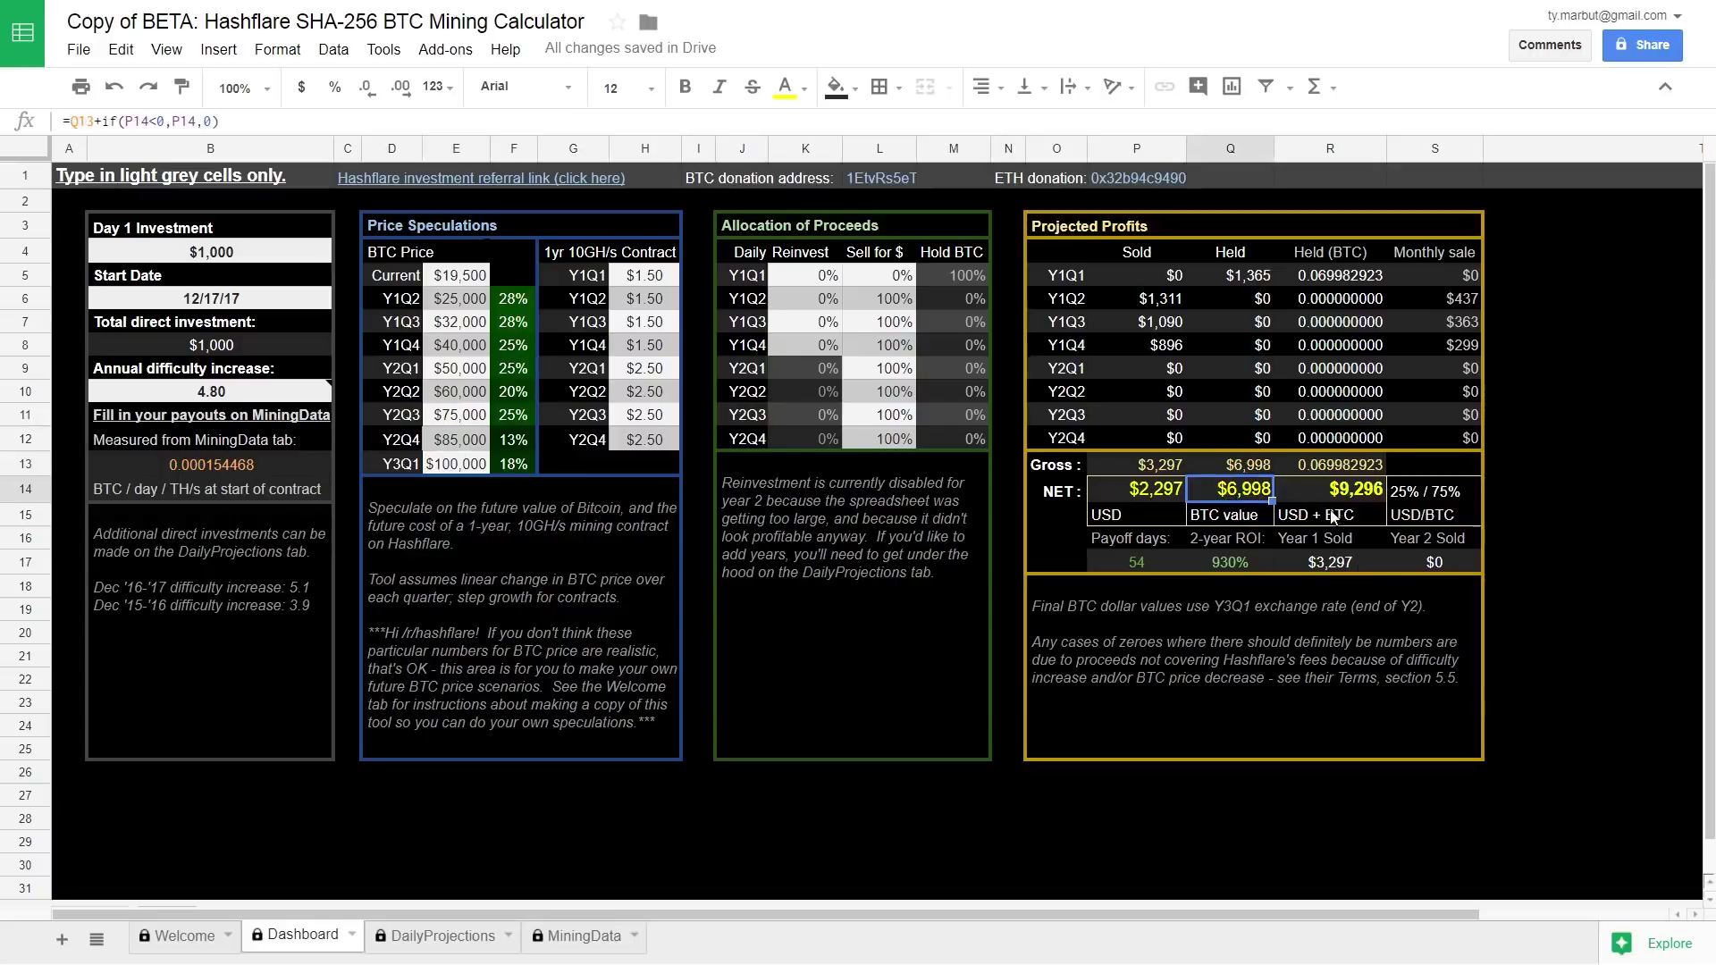
Set the Y1Q1 Sell for $ share to 100%.
{"action": "left_click", "coordinate": [871, 272]}
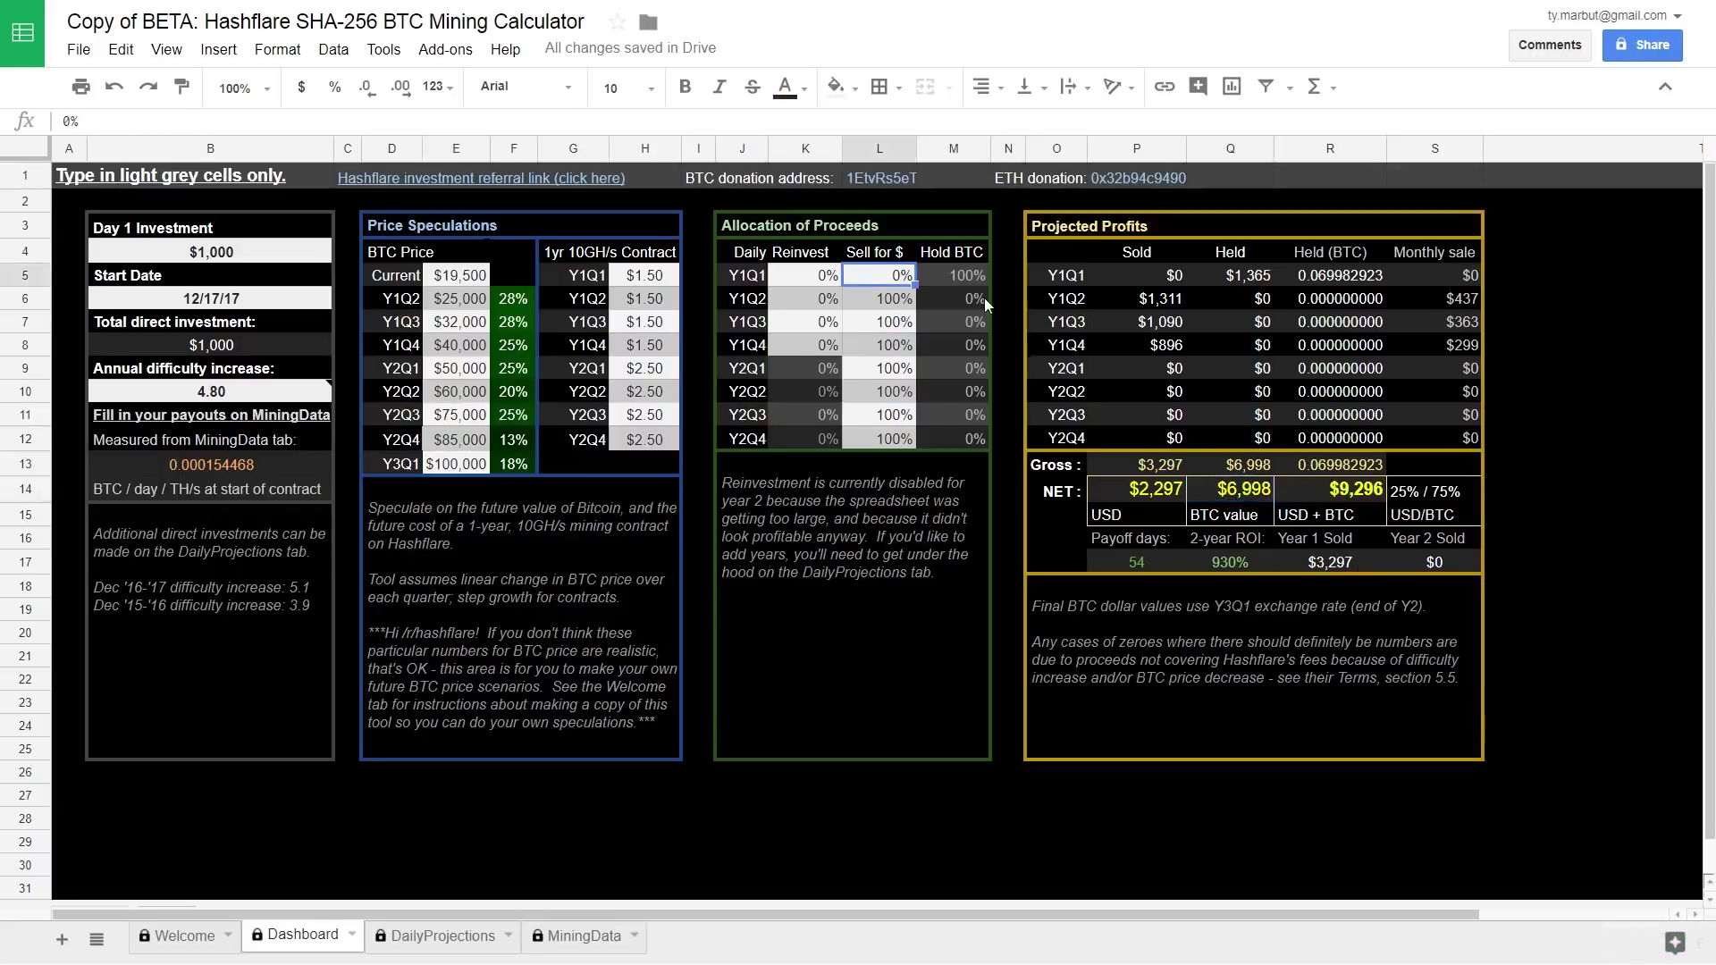
{"action": "type", "text": "100"}
{"action": "key", "text": "Return"}
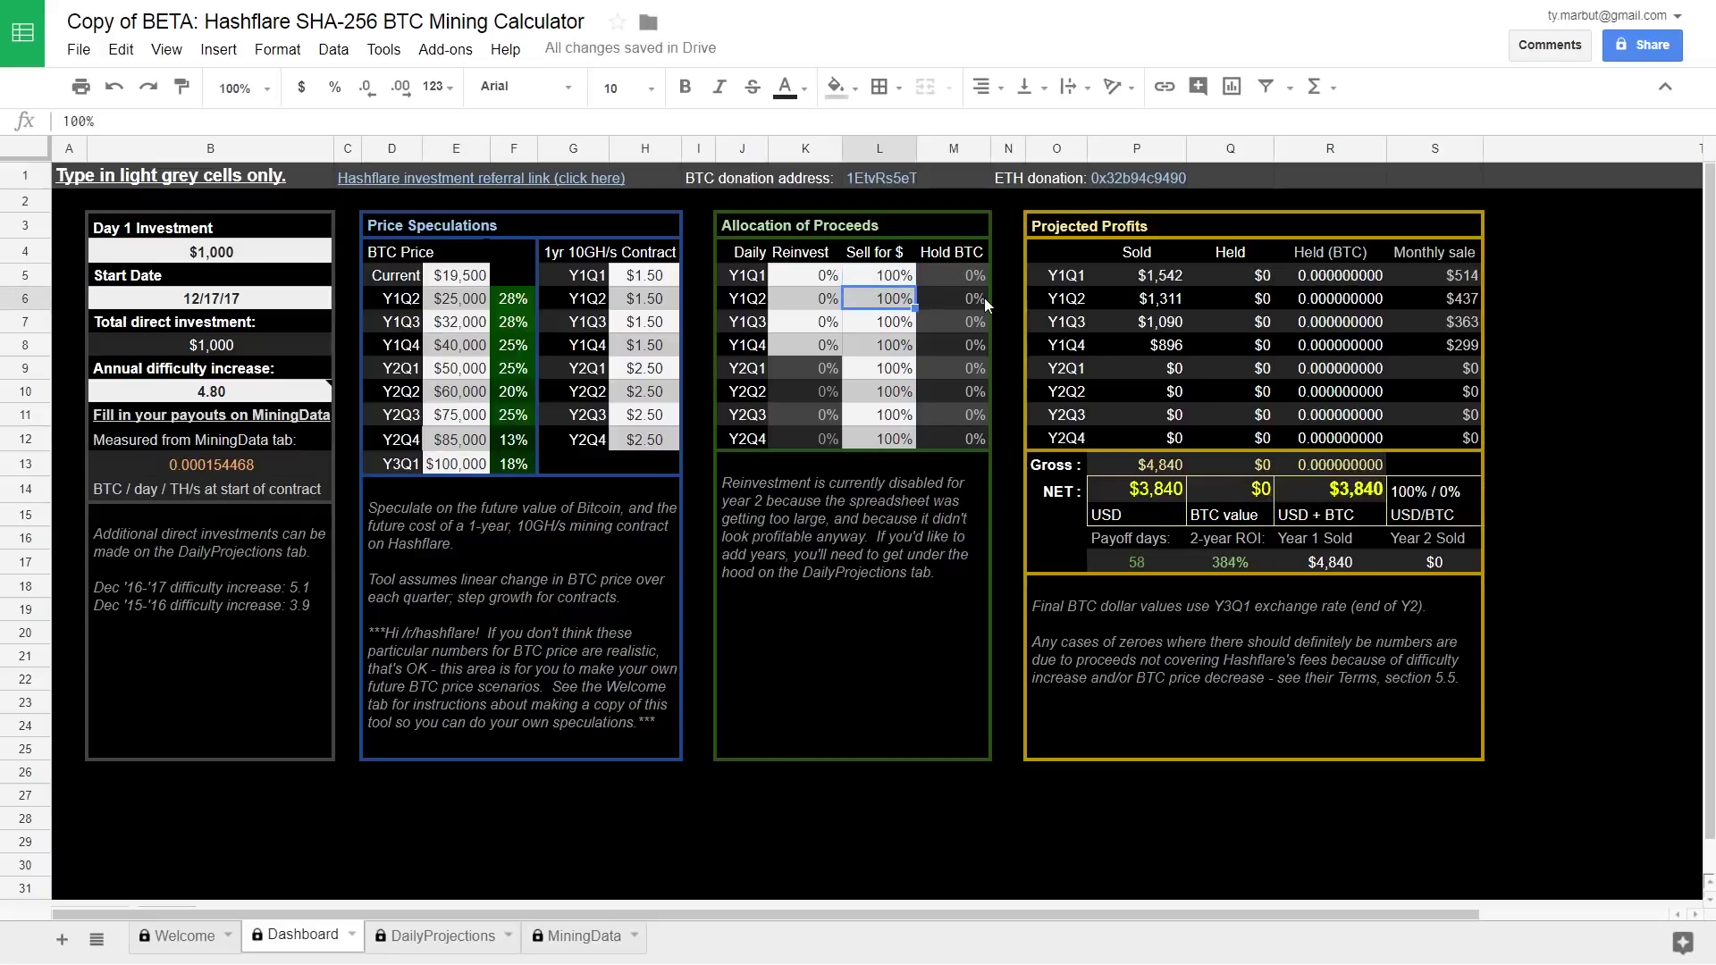
Review the Y3Q1 BTC price and the year 1 quarterly sell and reinvest shares in the all-sell scenario.
{"action": "left_click", "coordinate": [464, 472]}
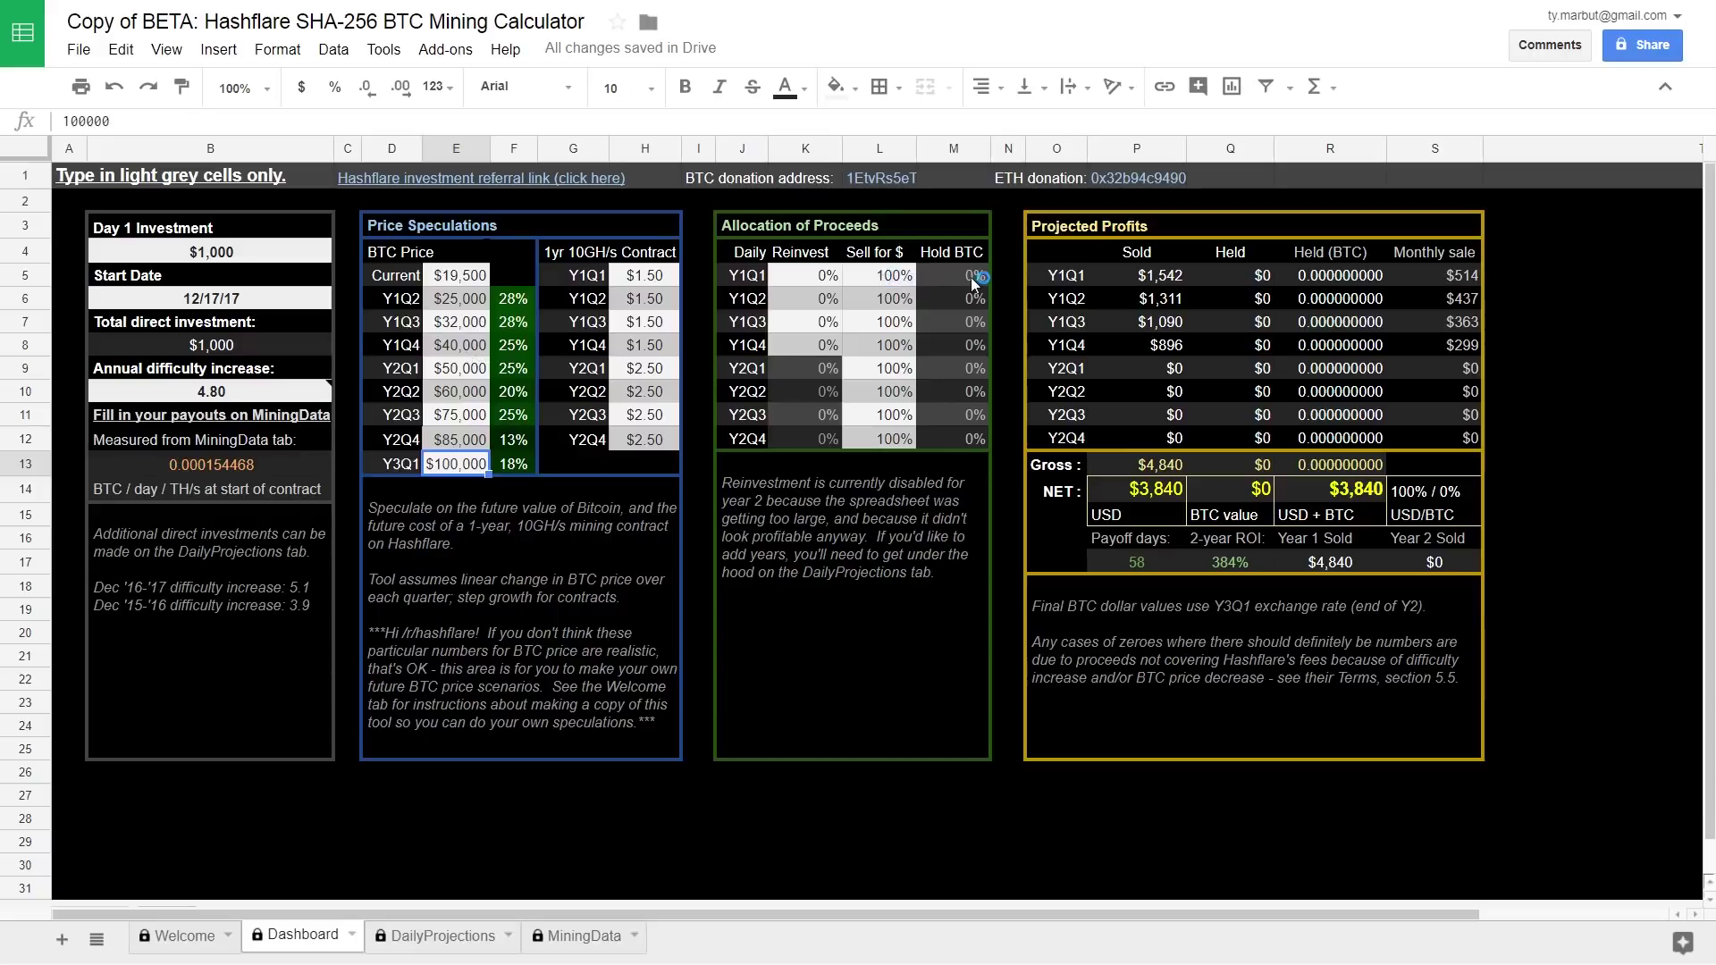
{"action": "left_click", "coordinate": [891, 283]}
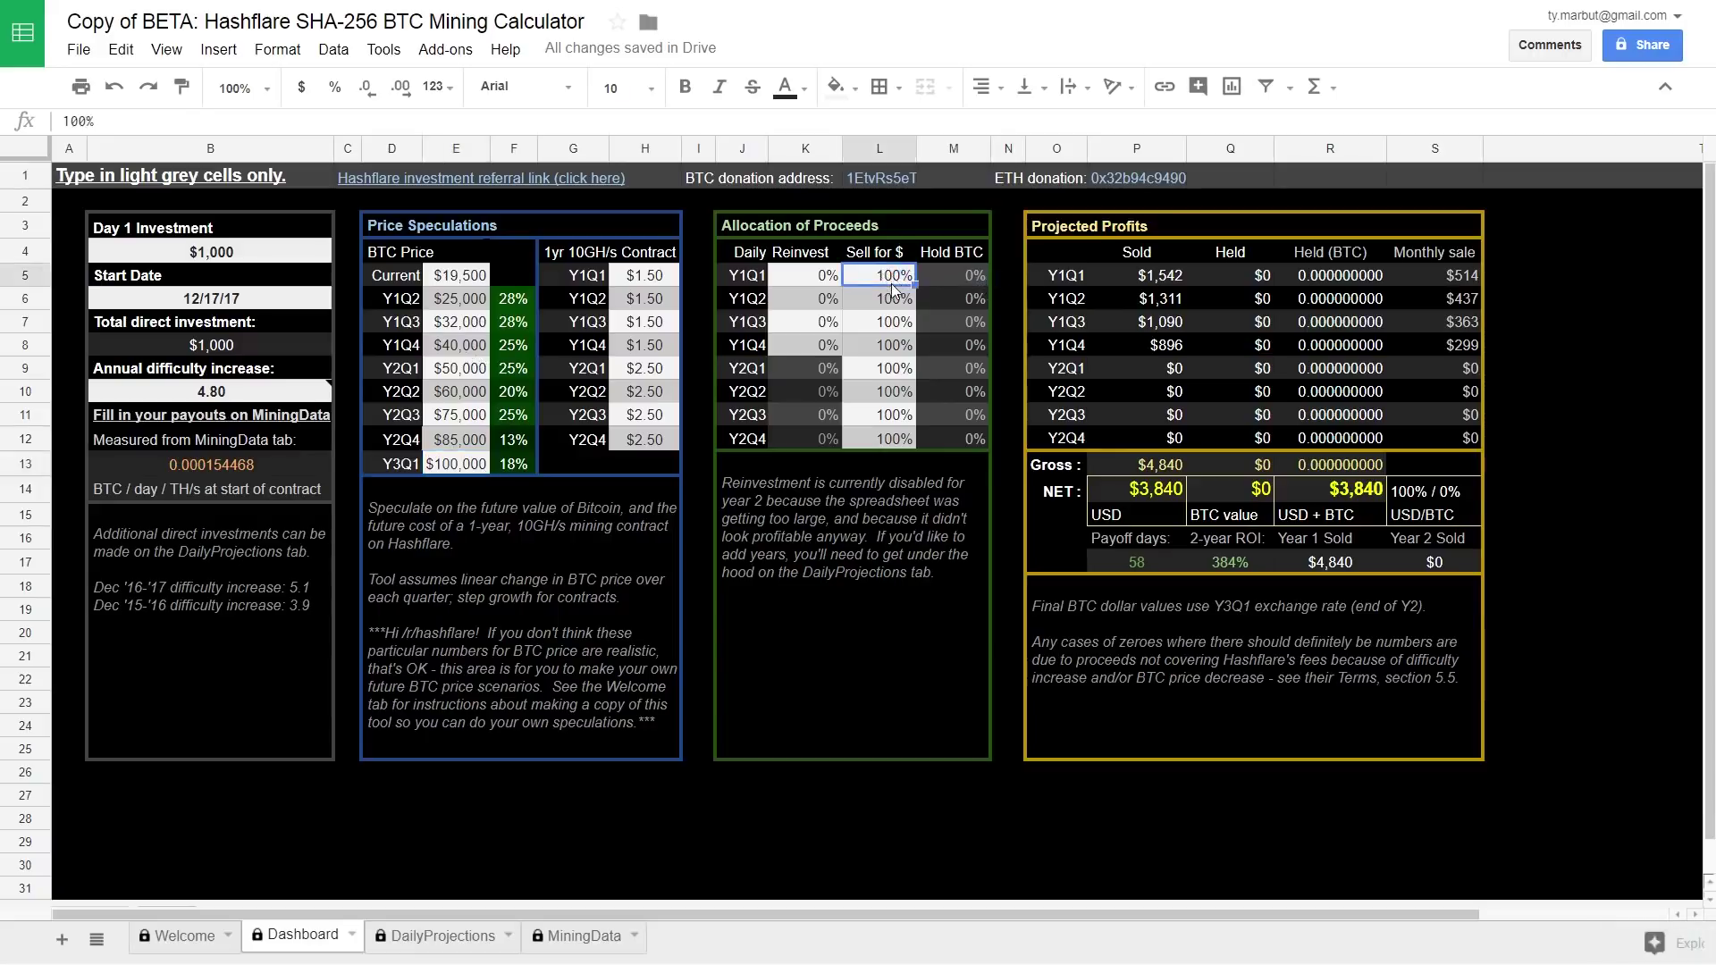
{"action": "left_click", "coordinate": [895, 300]}
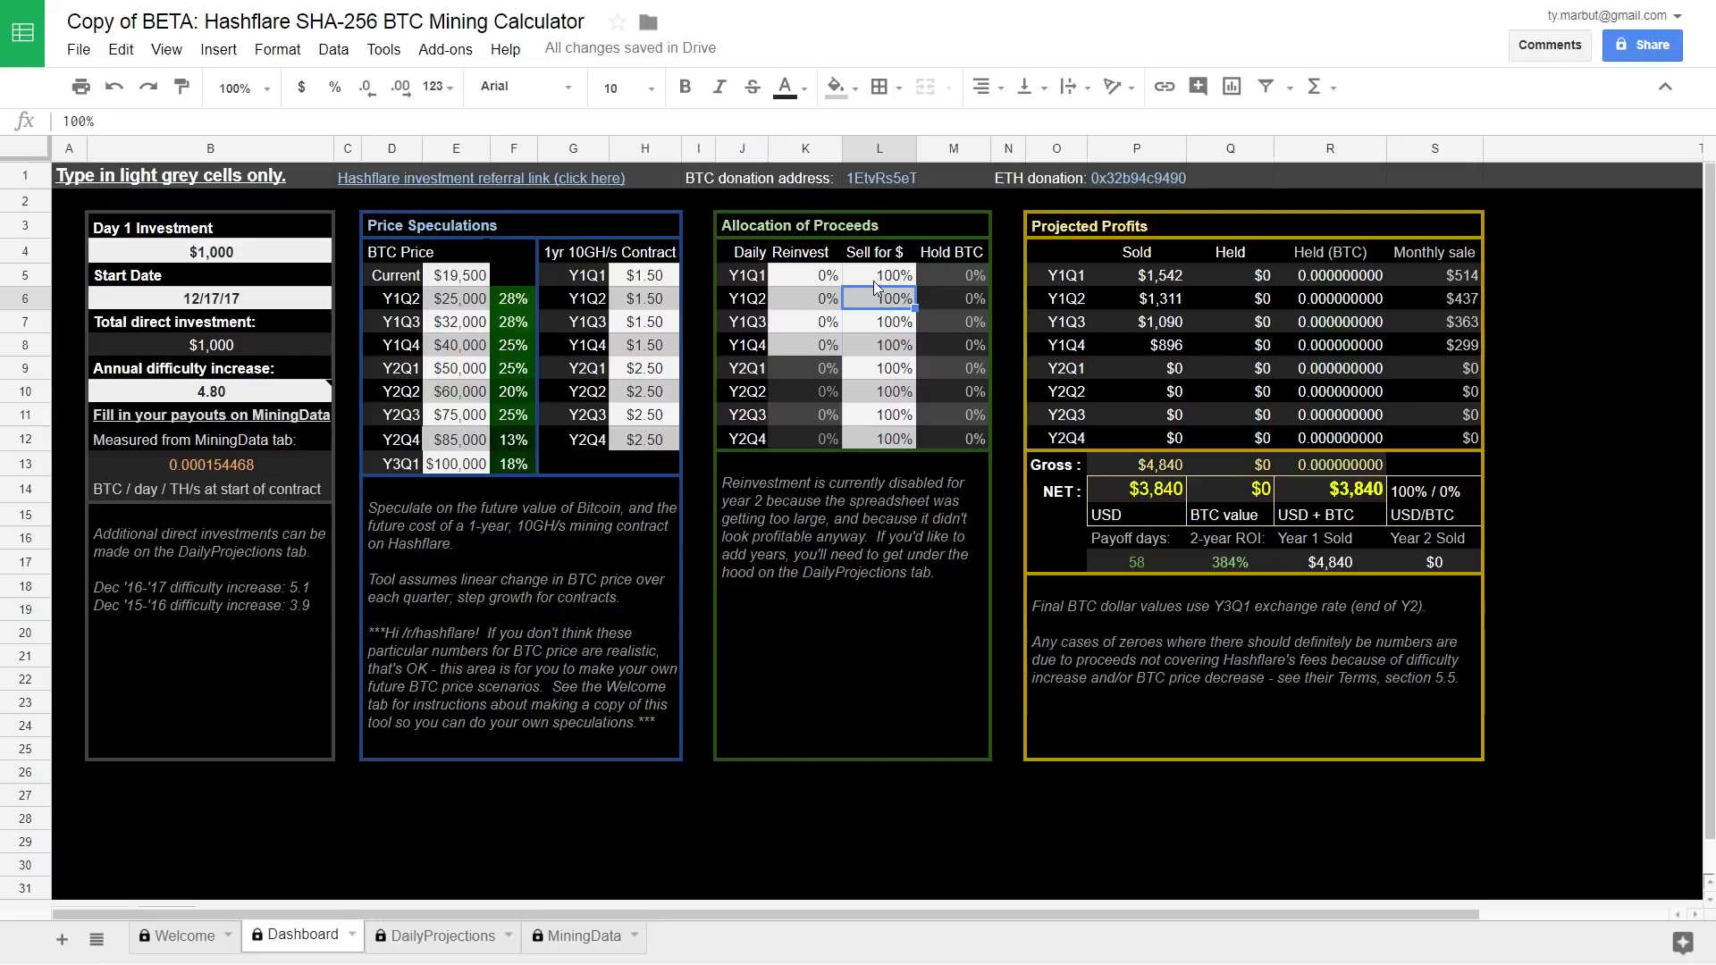
{"action": "left_click", "coordinate": [899, 324]}
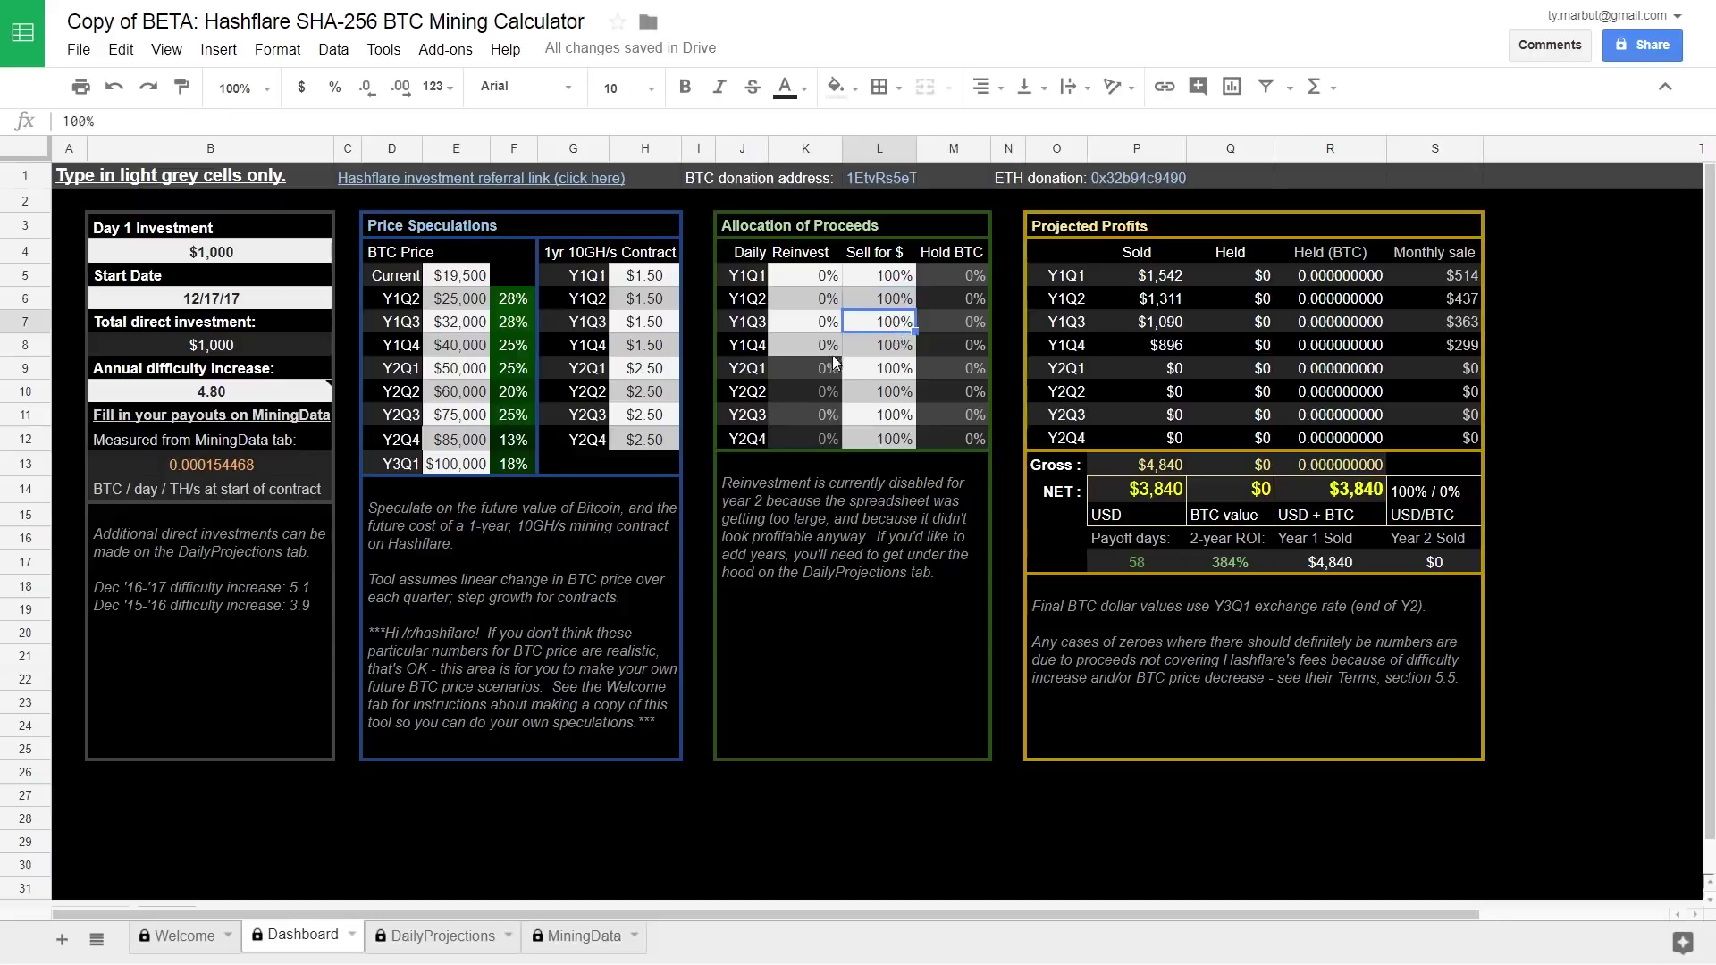
{"action": "left_click", "coordinate": [809, 348]}
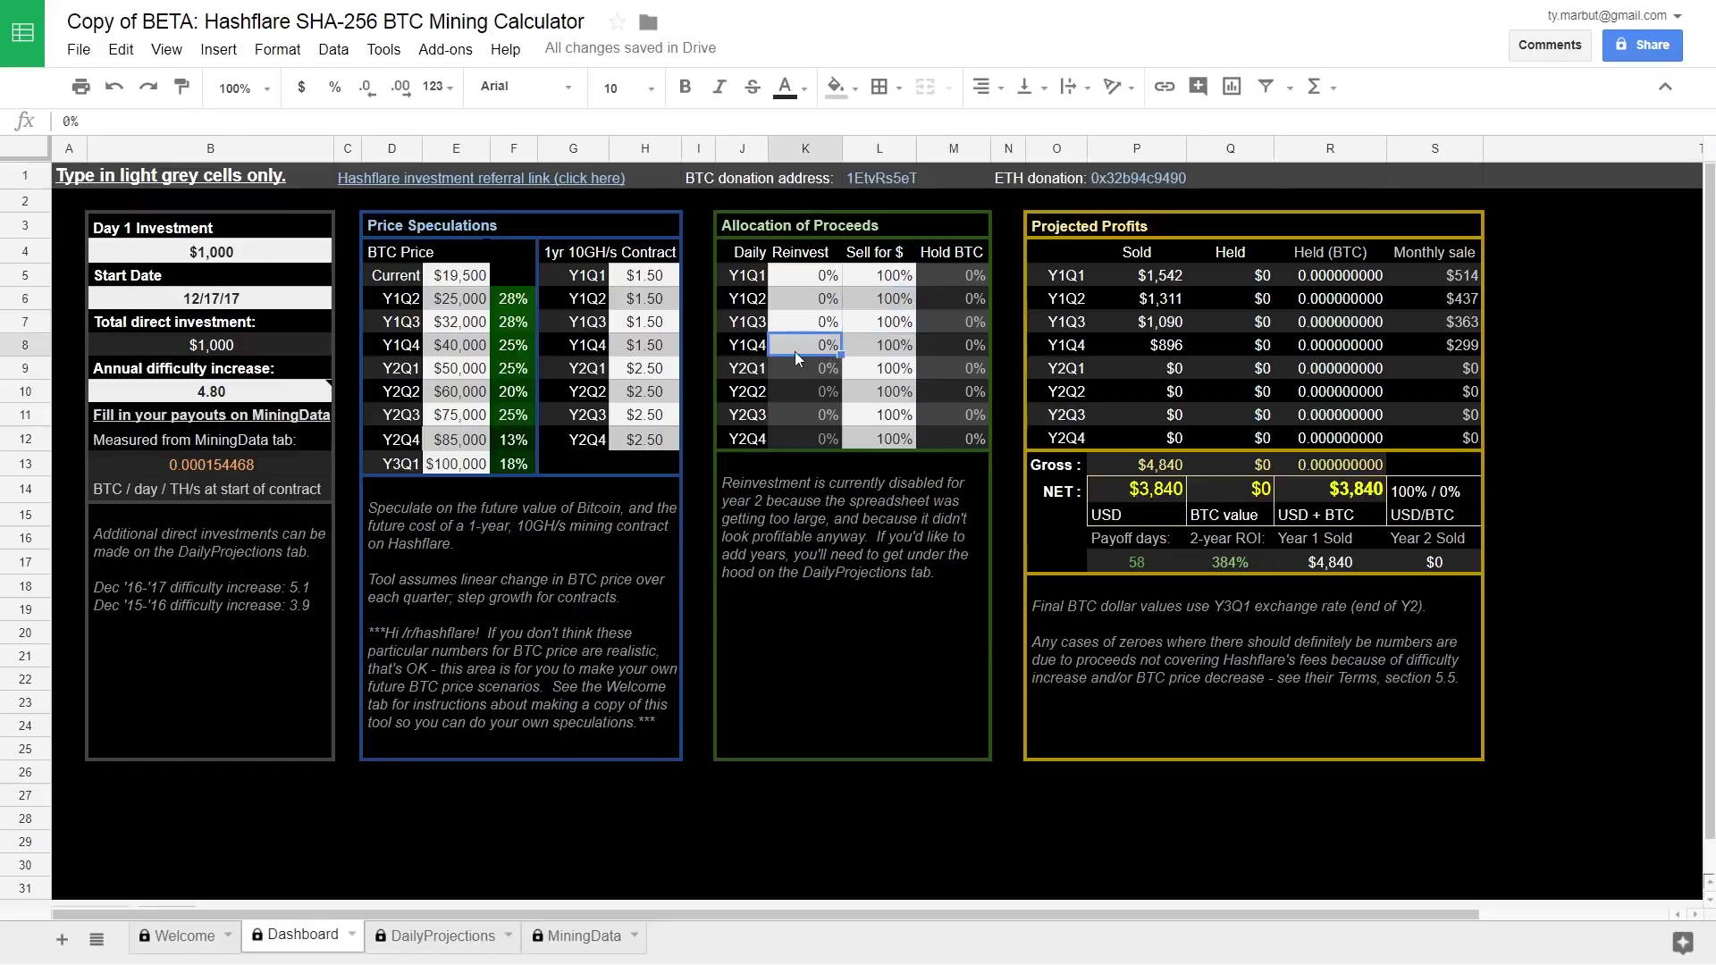
{"action": "key", "text": "Up"}
{"action": "key", "text": "Up"}
{"action": "key", "text": "Up"}
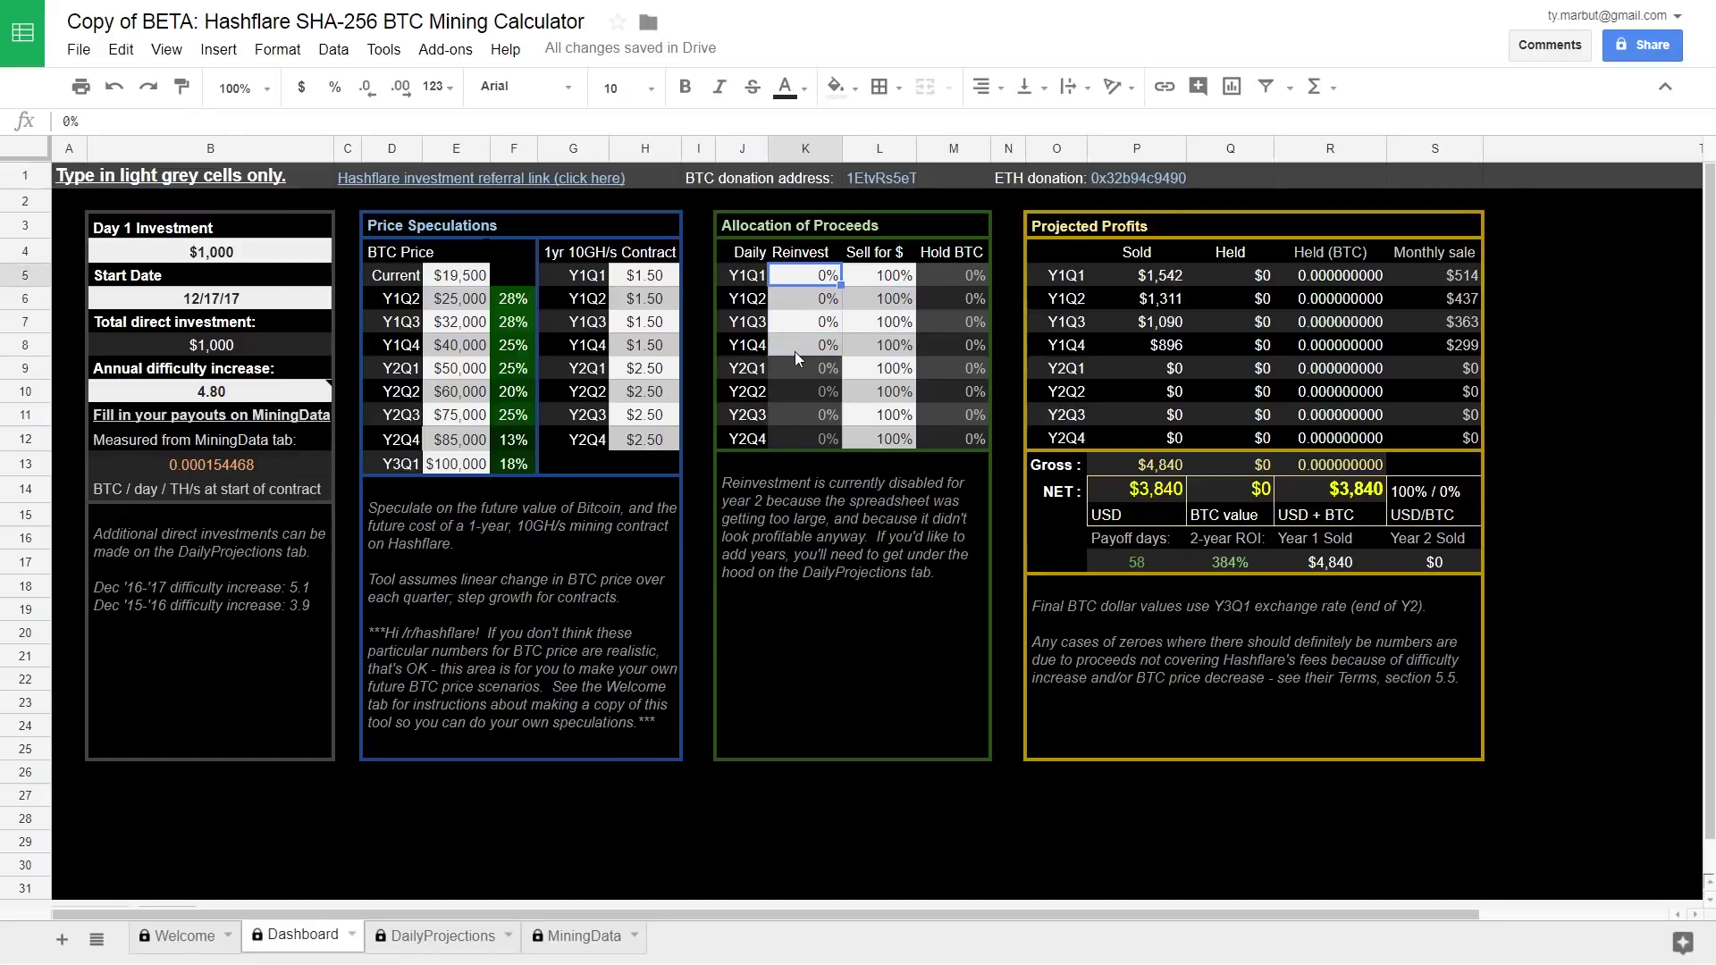
Set the Y1Q4 daily reinvestment to 100% and its Sell for $ share to 0%.
{"action": "key", "text": "Down"}
{"action": "key", "text": "Down"}
{"action": "key", "text": "Down"}
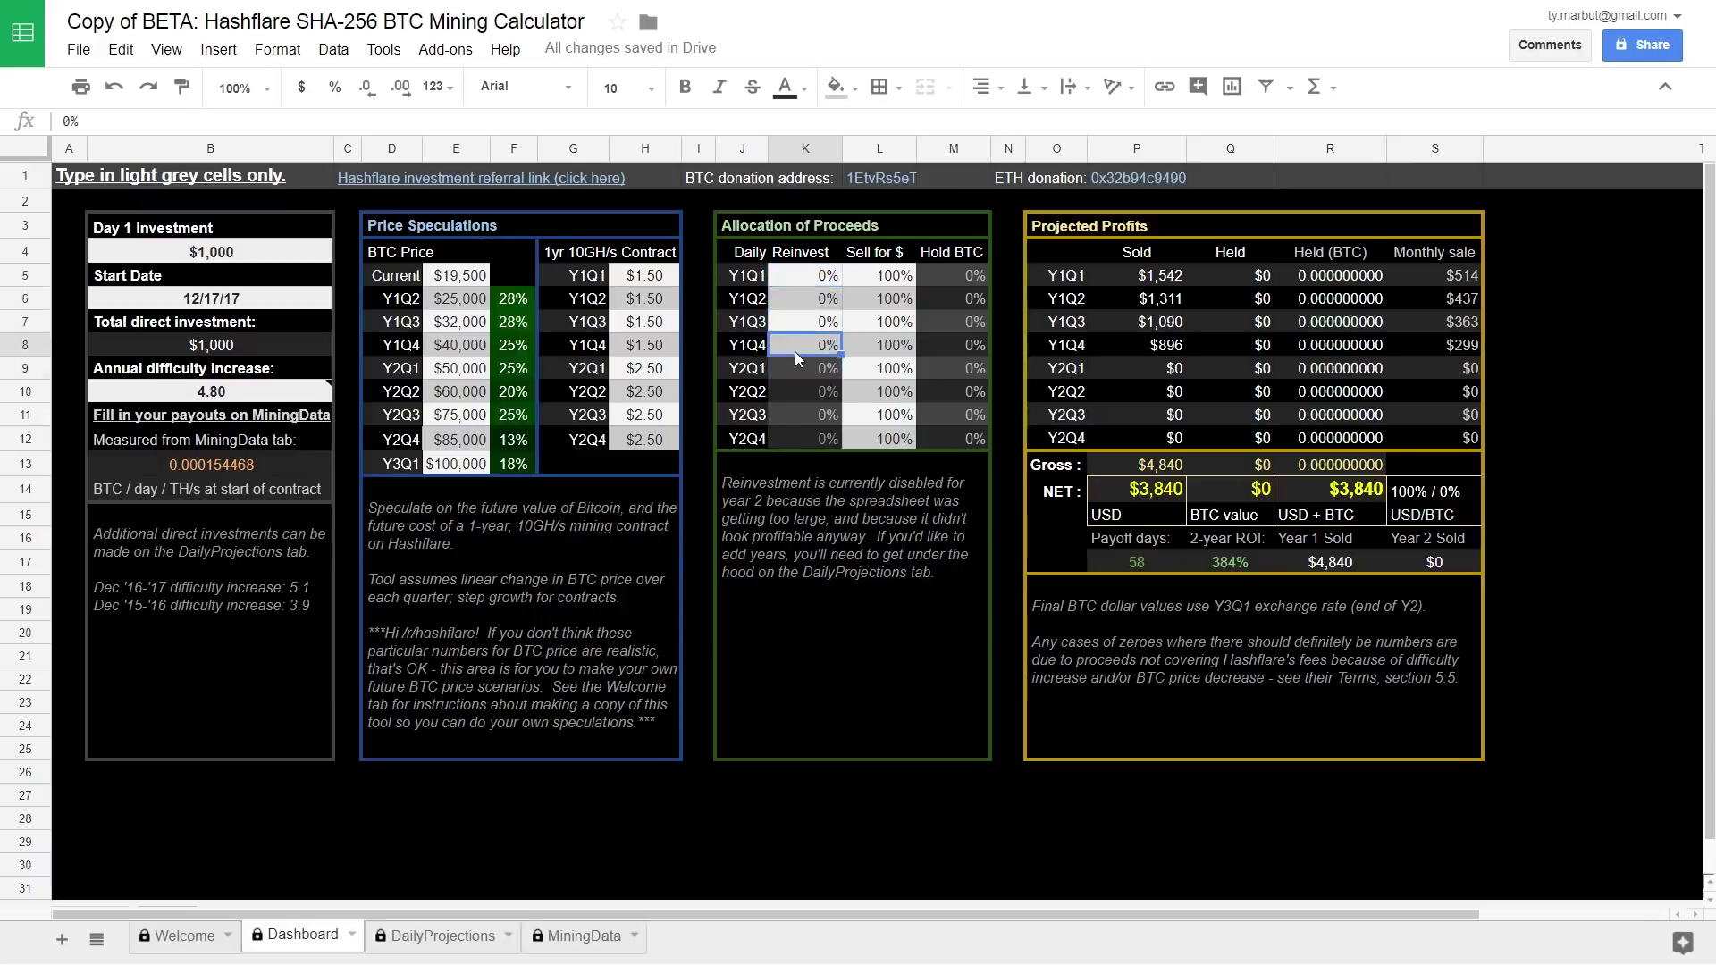
{"action": "type", "text": "1000"}
{"action": "key", "text": "Tab"}
{"action": "key", "text": "Tab"}
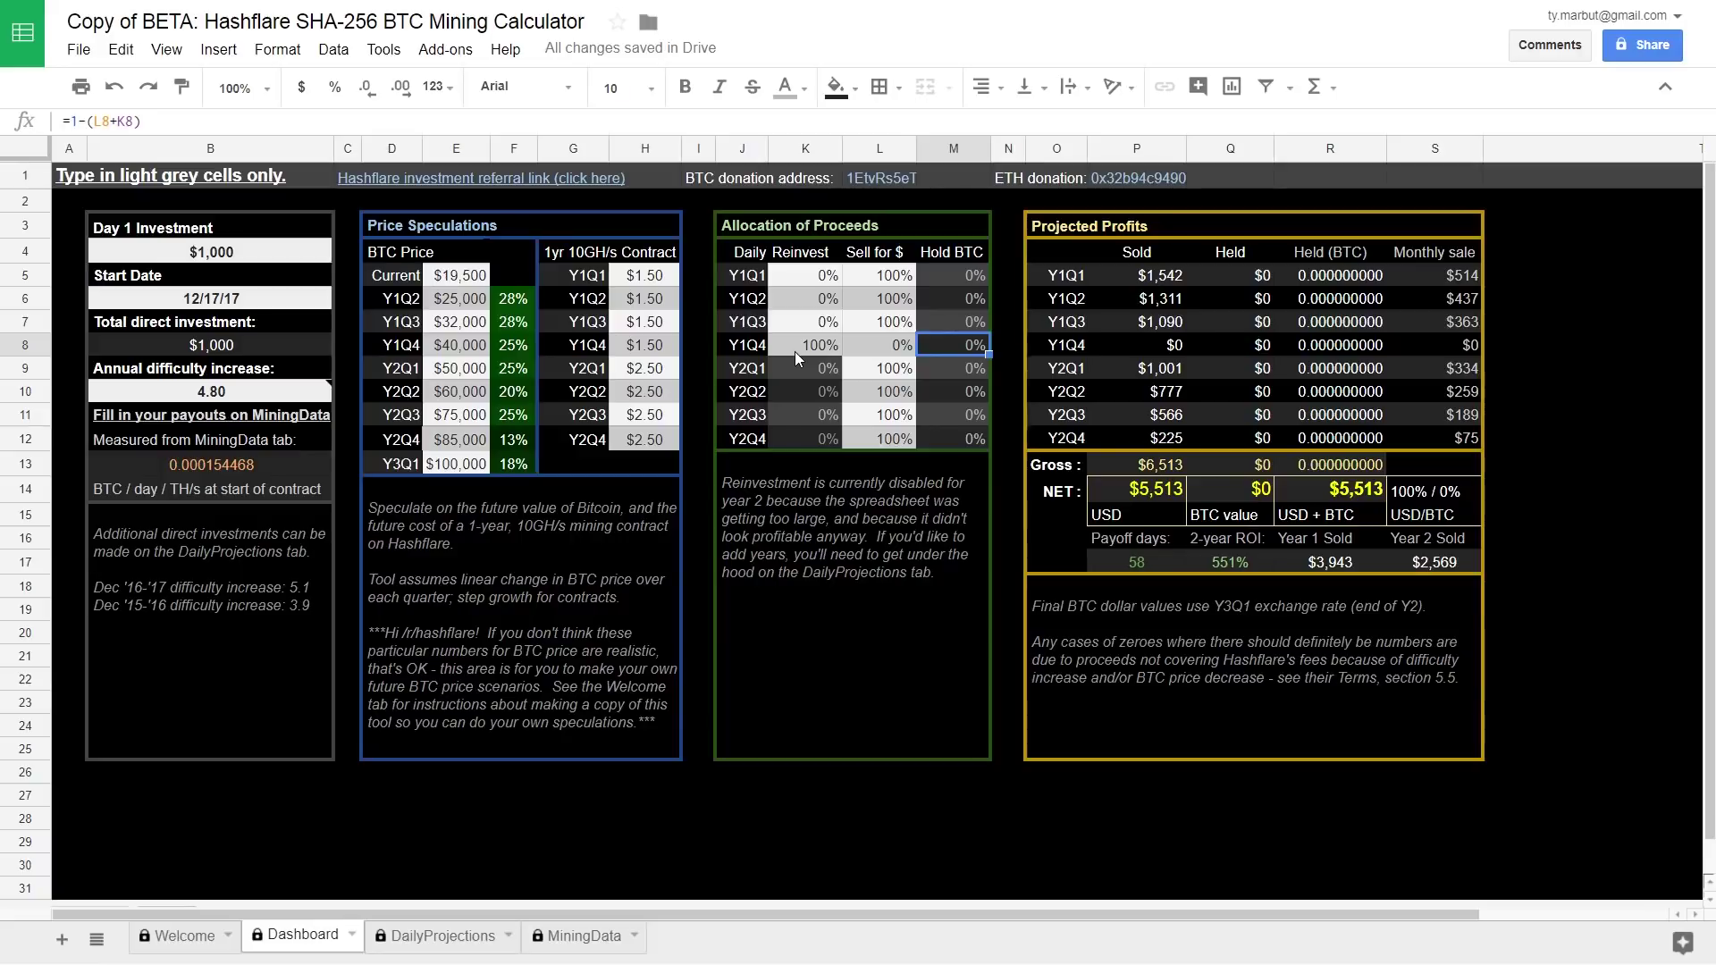
Review the Y1Q4 and year 2 reinvest shares, the net USD profit and the Y3Q1 BTC price.
{"action": "left_click", "coordinate": [827, 349]}
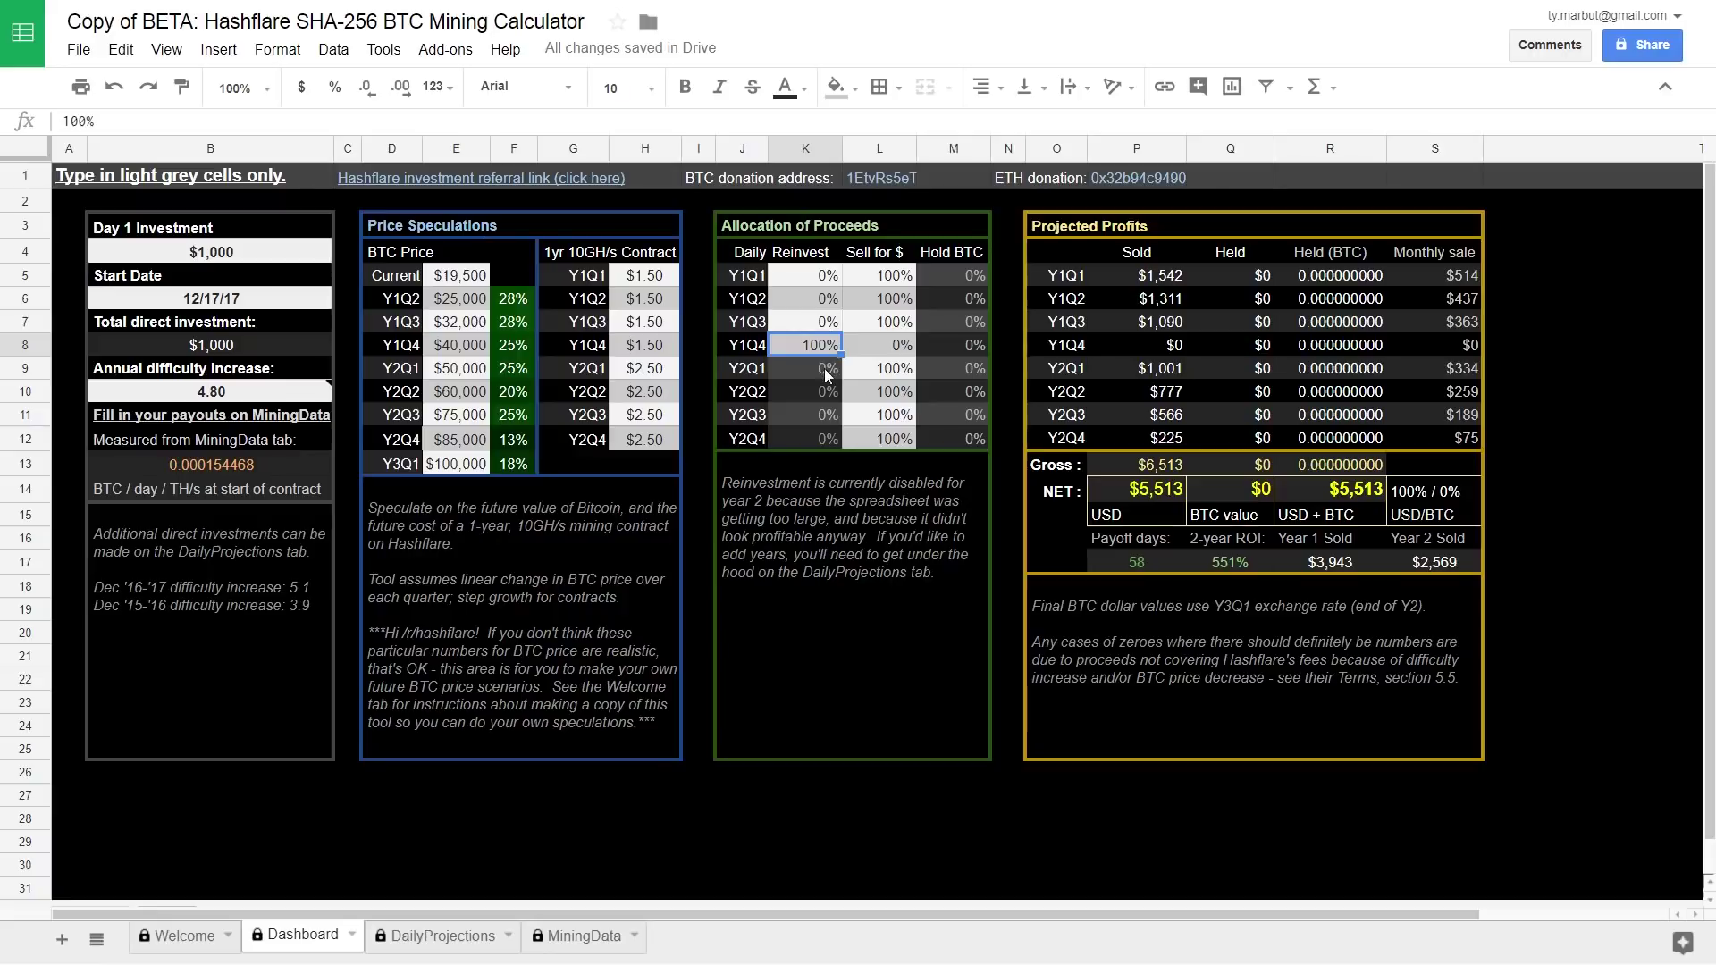
{"action": "left_click", "coordinate": [831, 419], "text": "shift"}
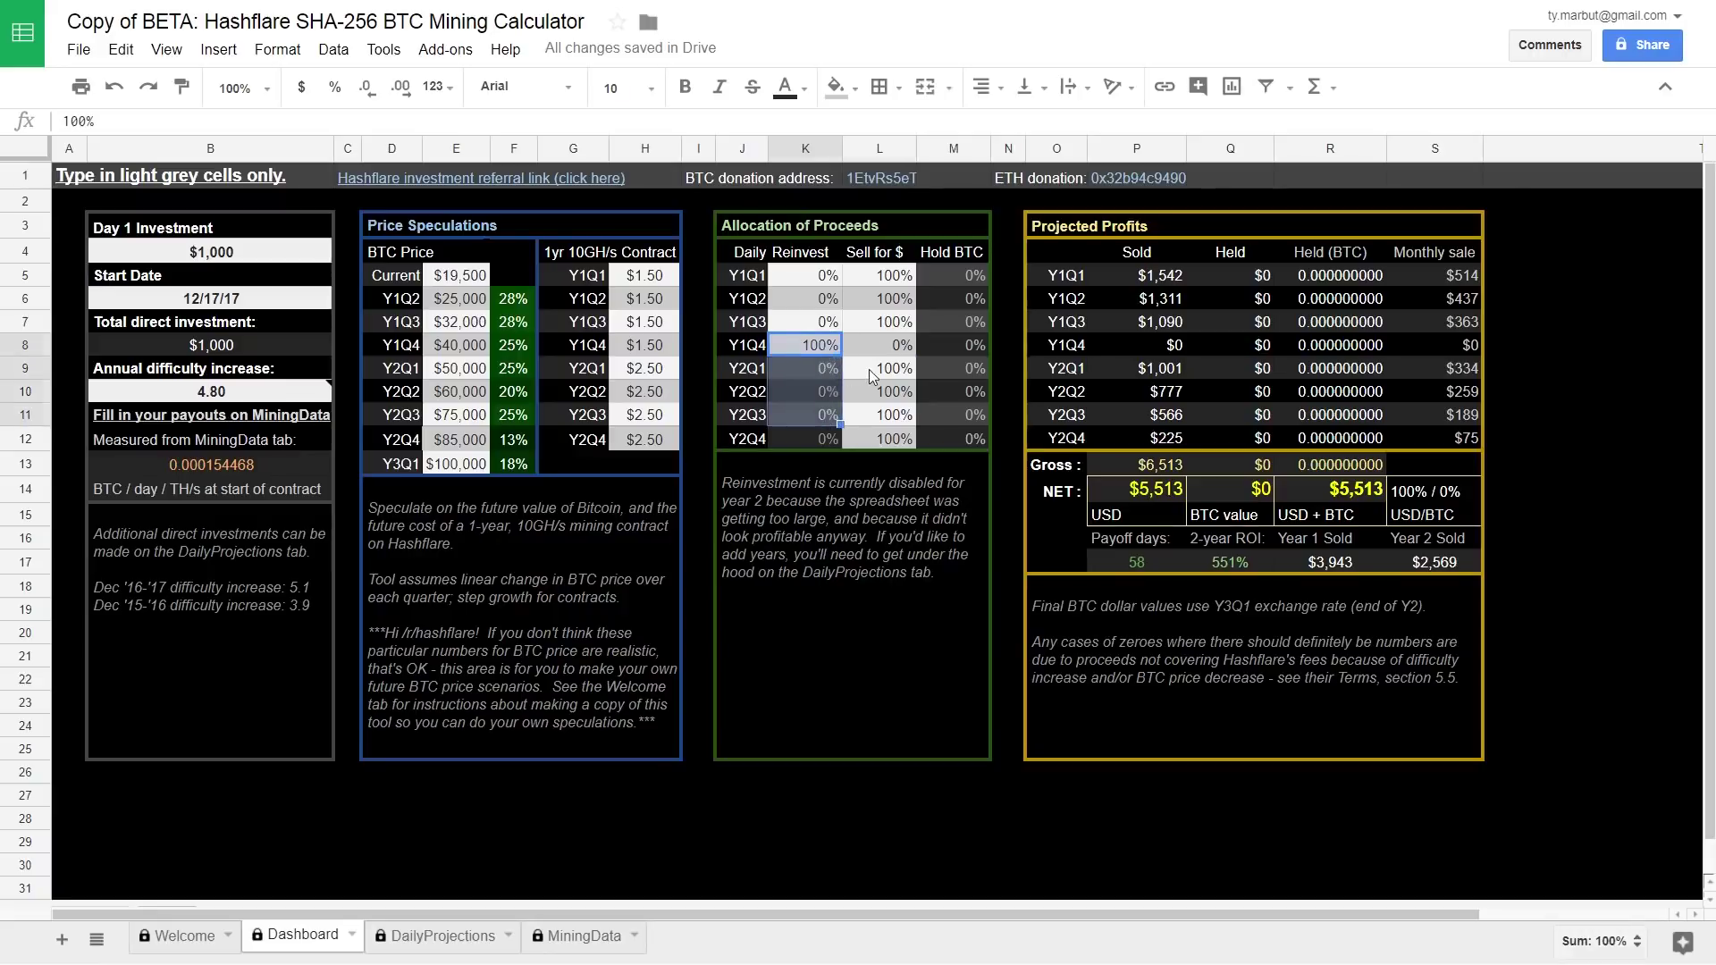
{"action": "left_click", "coordinate": [827, 369]}
{"action": "left_click", "coordinate": [833, 440], "text": "shift"}
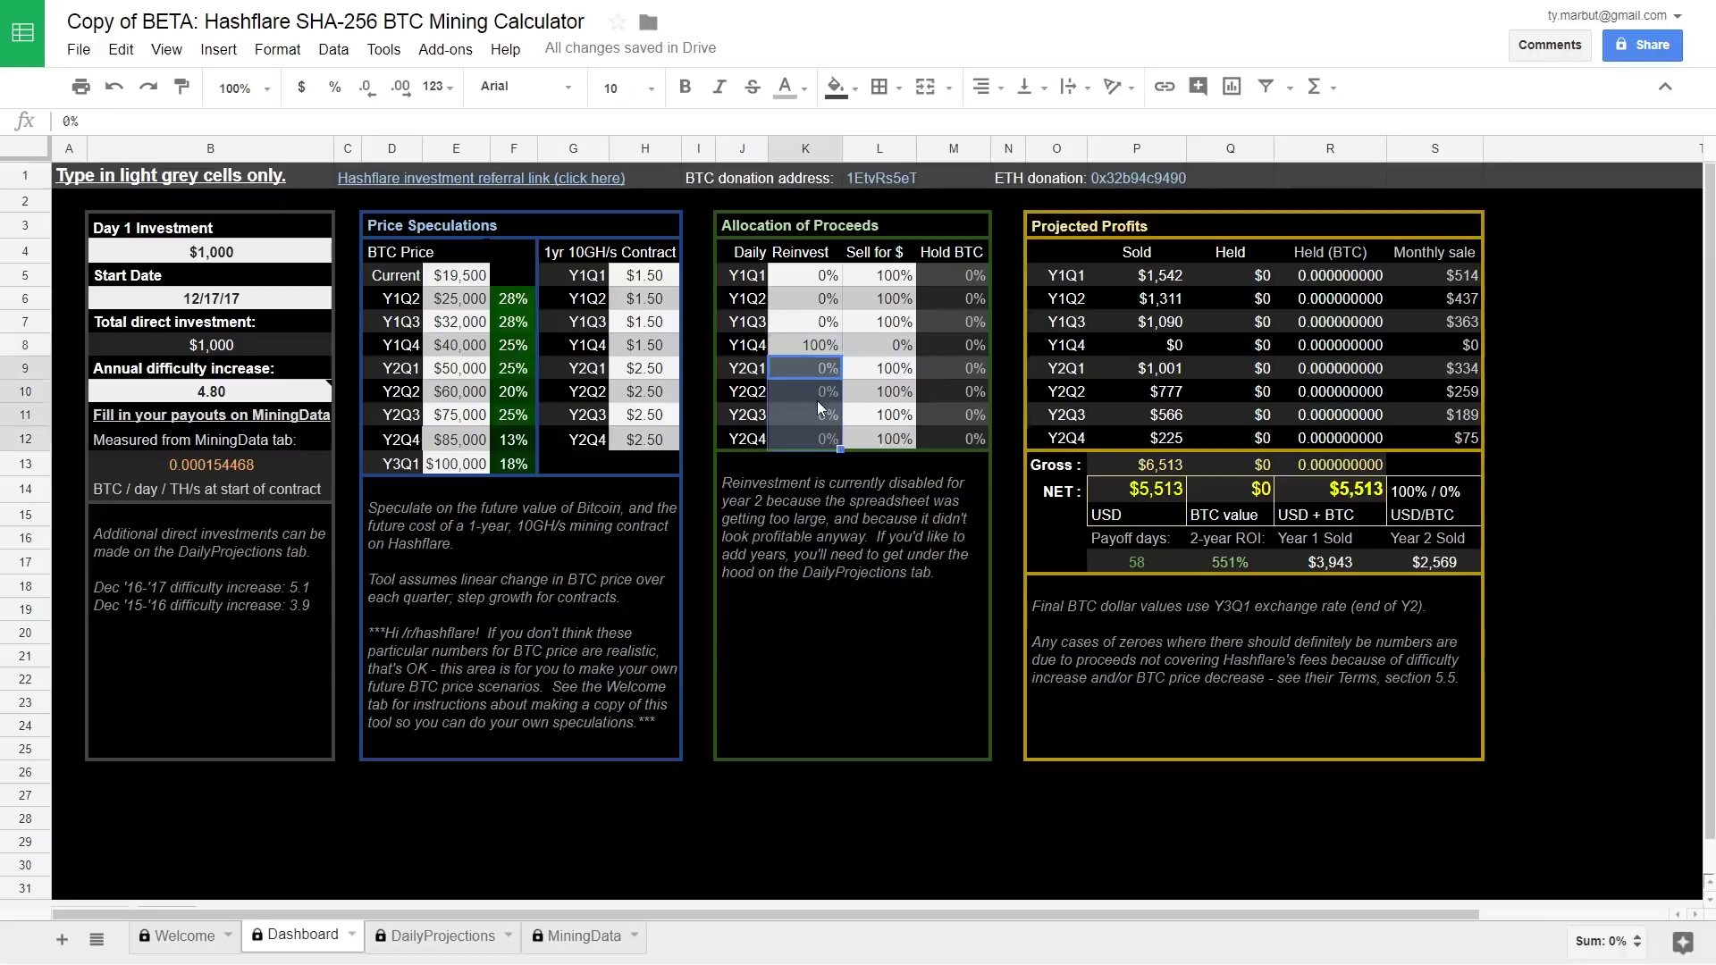
{"action": "left_click", "coordinate": [817, 348]}
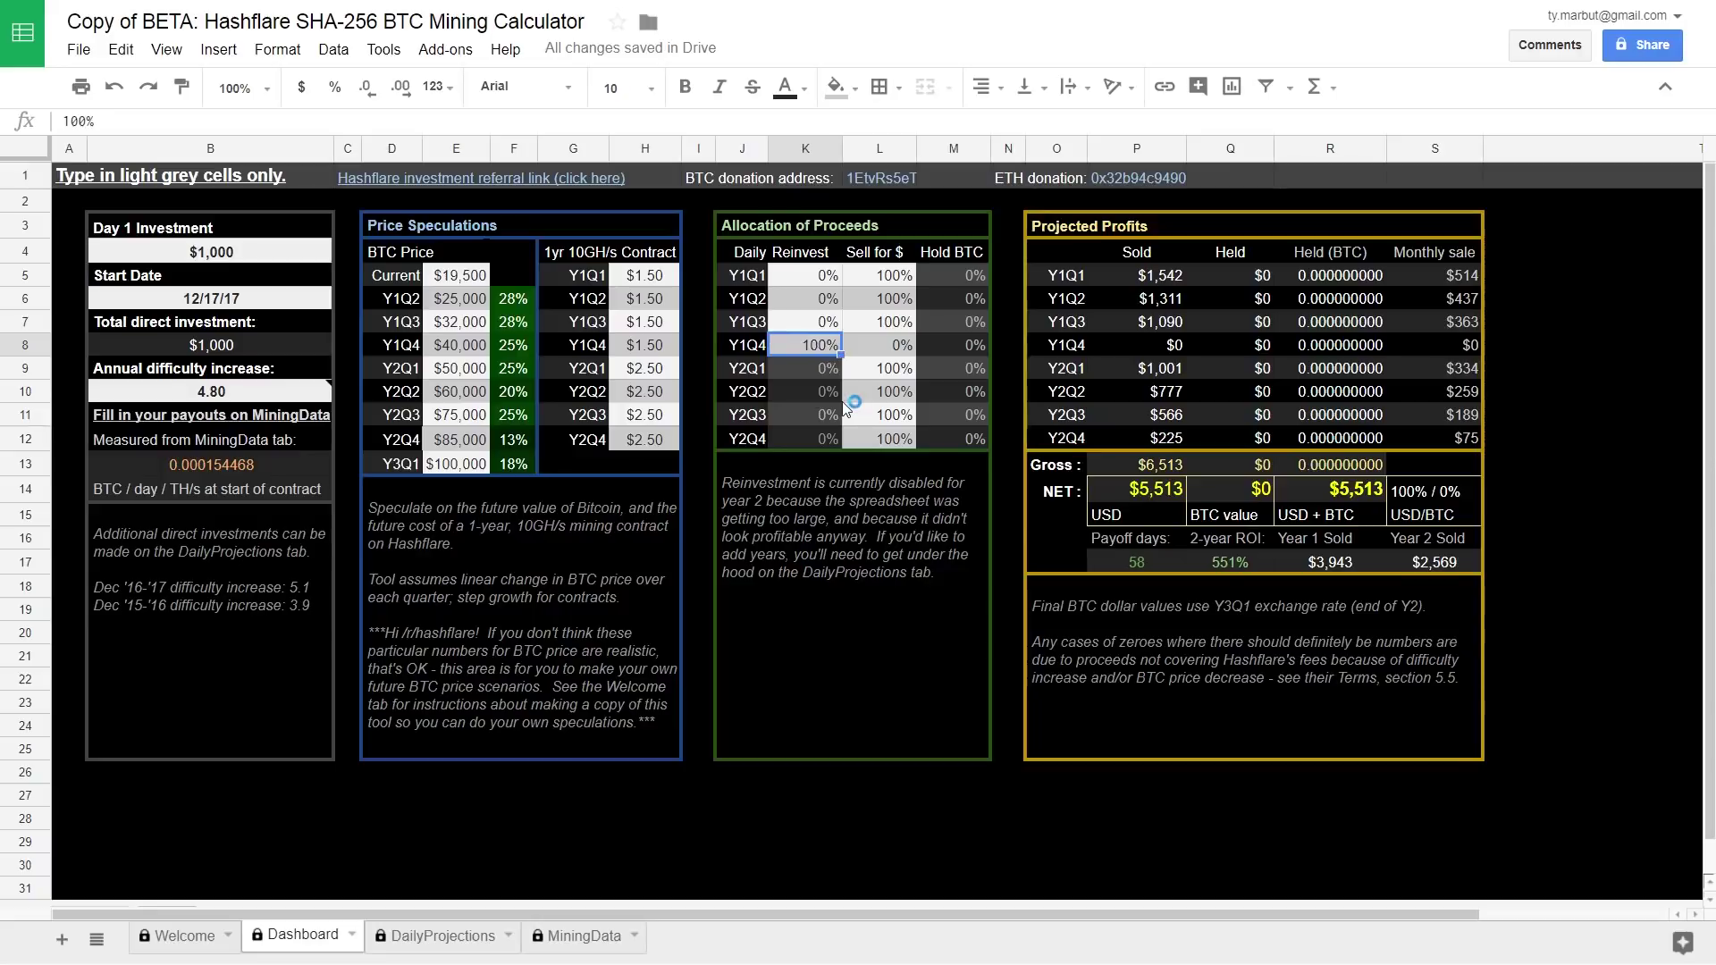
{"action": "left_click", "coordinate": [1161, 488]}
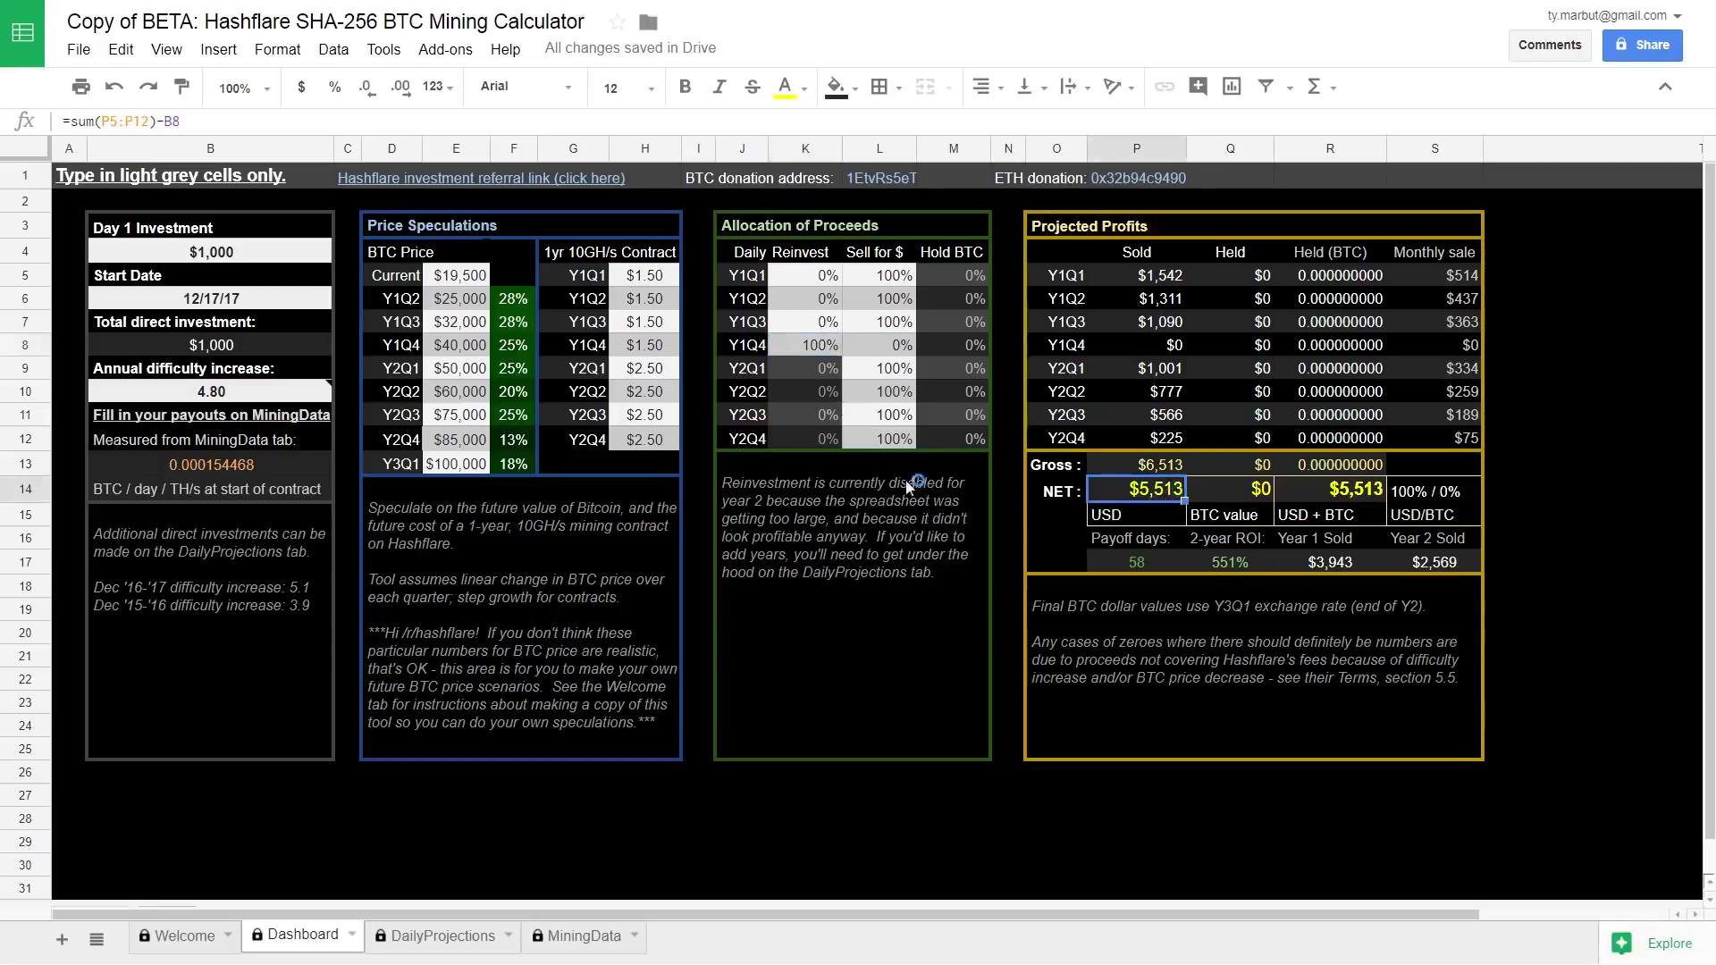
{"action": "left_click", "coordinate": [478, 467]}
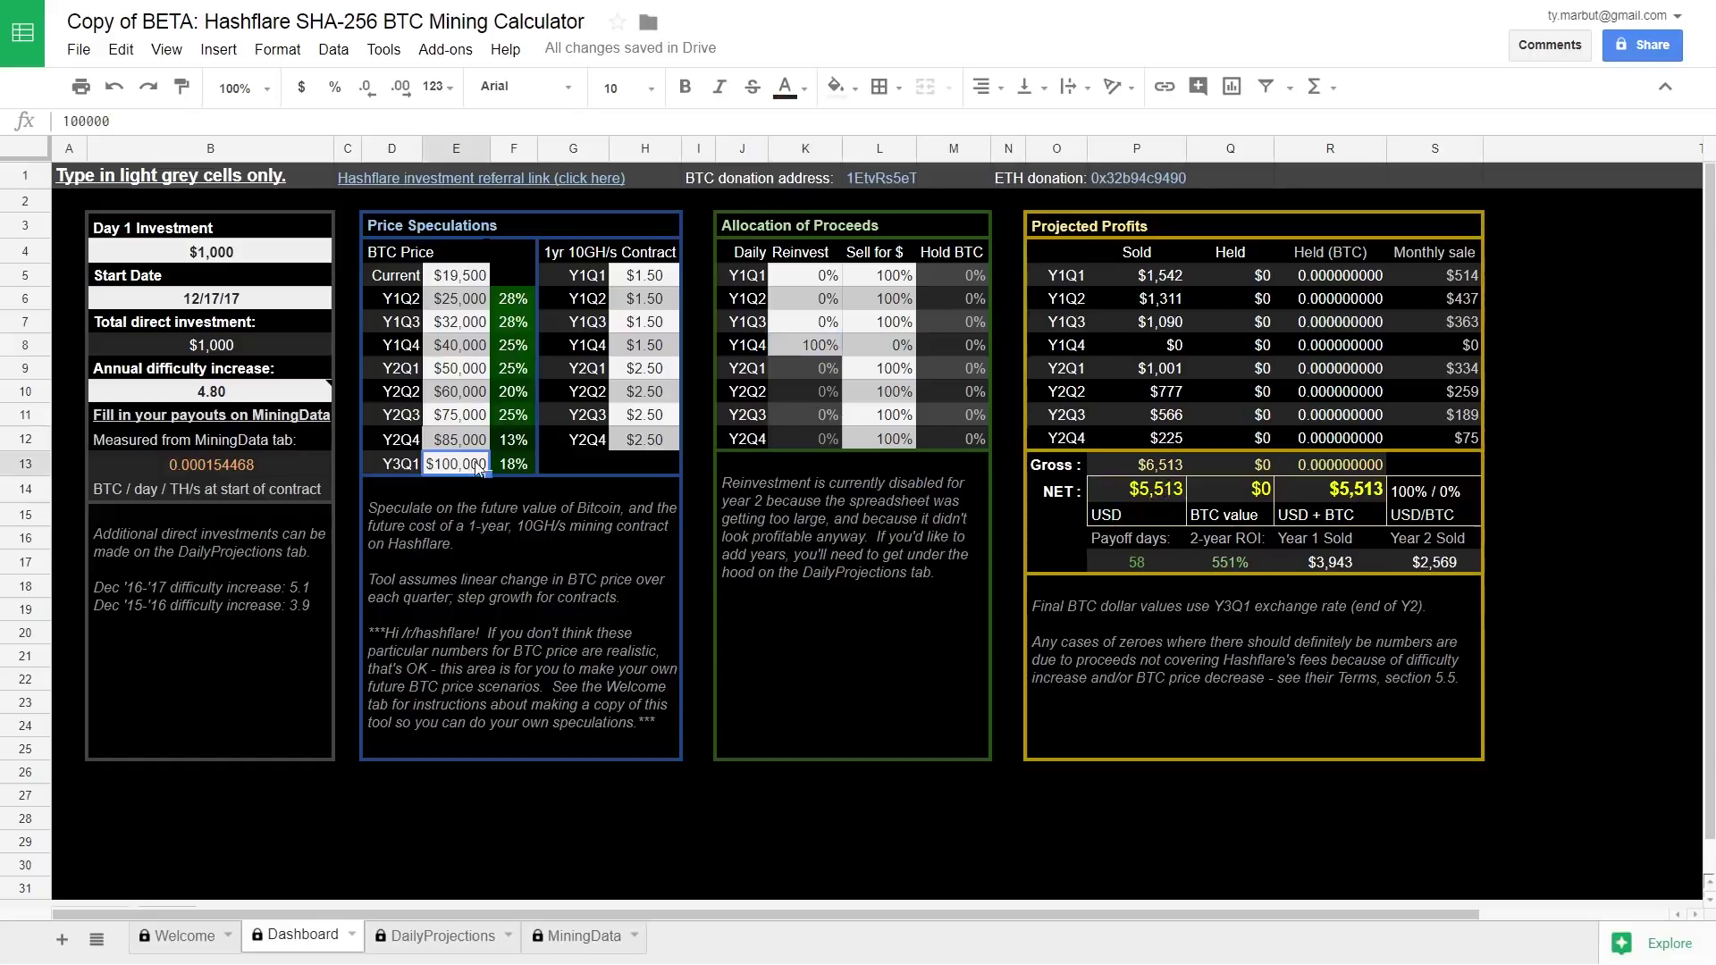
Copy the Y1Q4 BTC price of $40,000 as values only into every quarter from Y2Q1 through Y3Q1.
{"action": "left_click", "coordinate": [452, 347]}
{"action": "key", "text": "ctrl+c"}
{"action": "key", "text": "Down"}
{"action": "key", "text": "shift+Down"}
{"action": "key", "text": "shift+Down"}
{"action": "key", "text": "shift+Down"}
{"action": "key", "text": "shift+Down"}
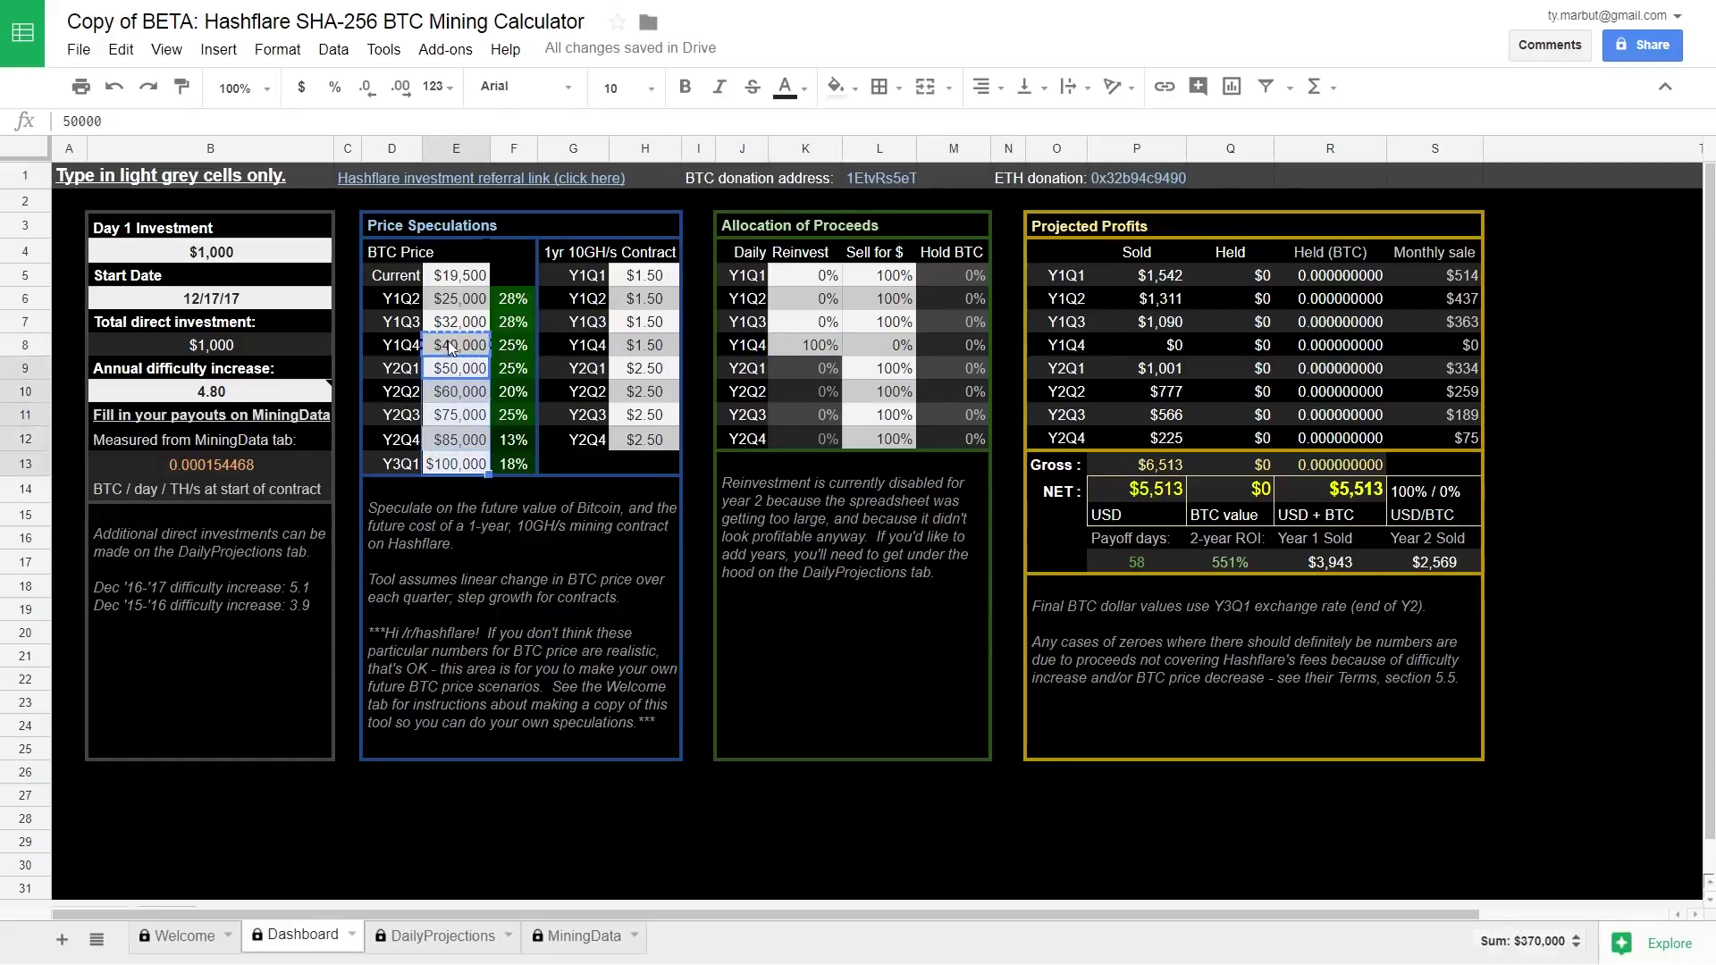
{"action": "right_click", "coordinate": [463, 401]}
{"action": "mouse_move", "coordinate": [536, 514]}
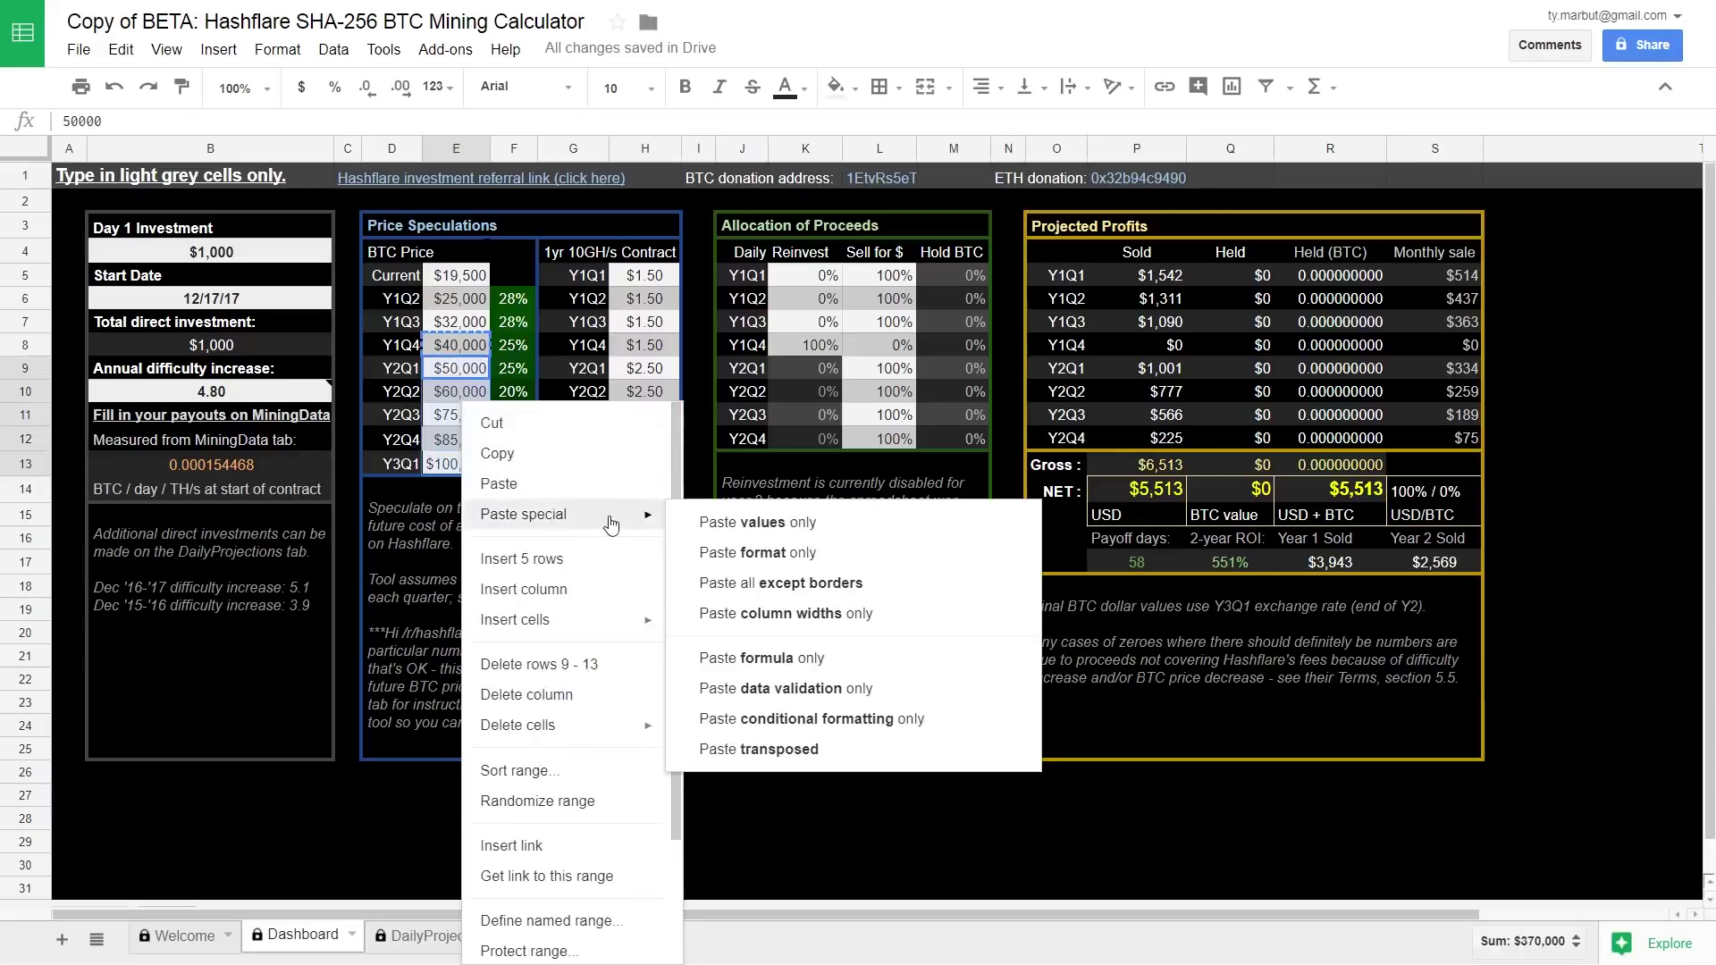
{"action": "left_click", "coordinate": [795, 524]}
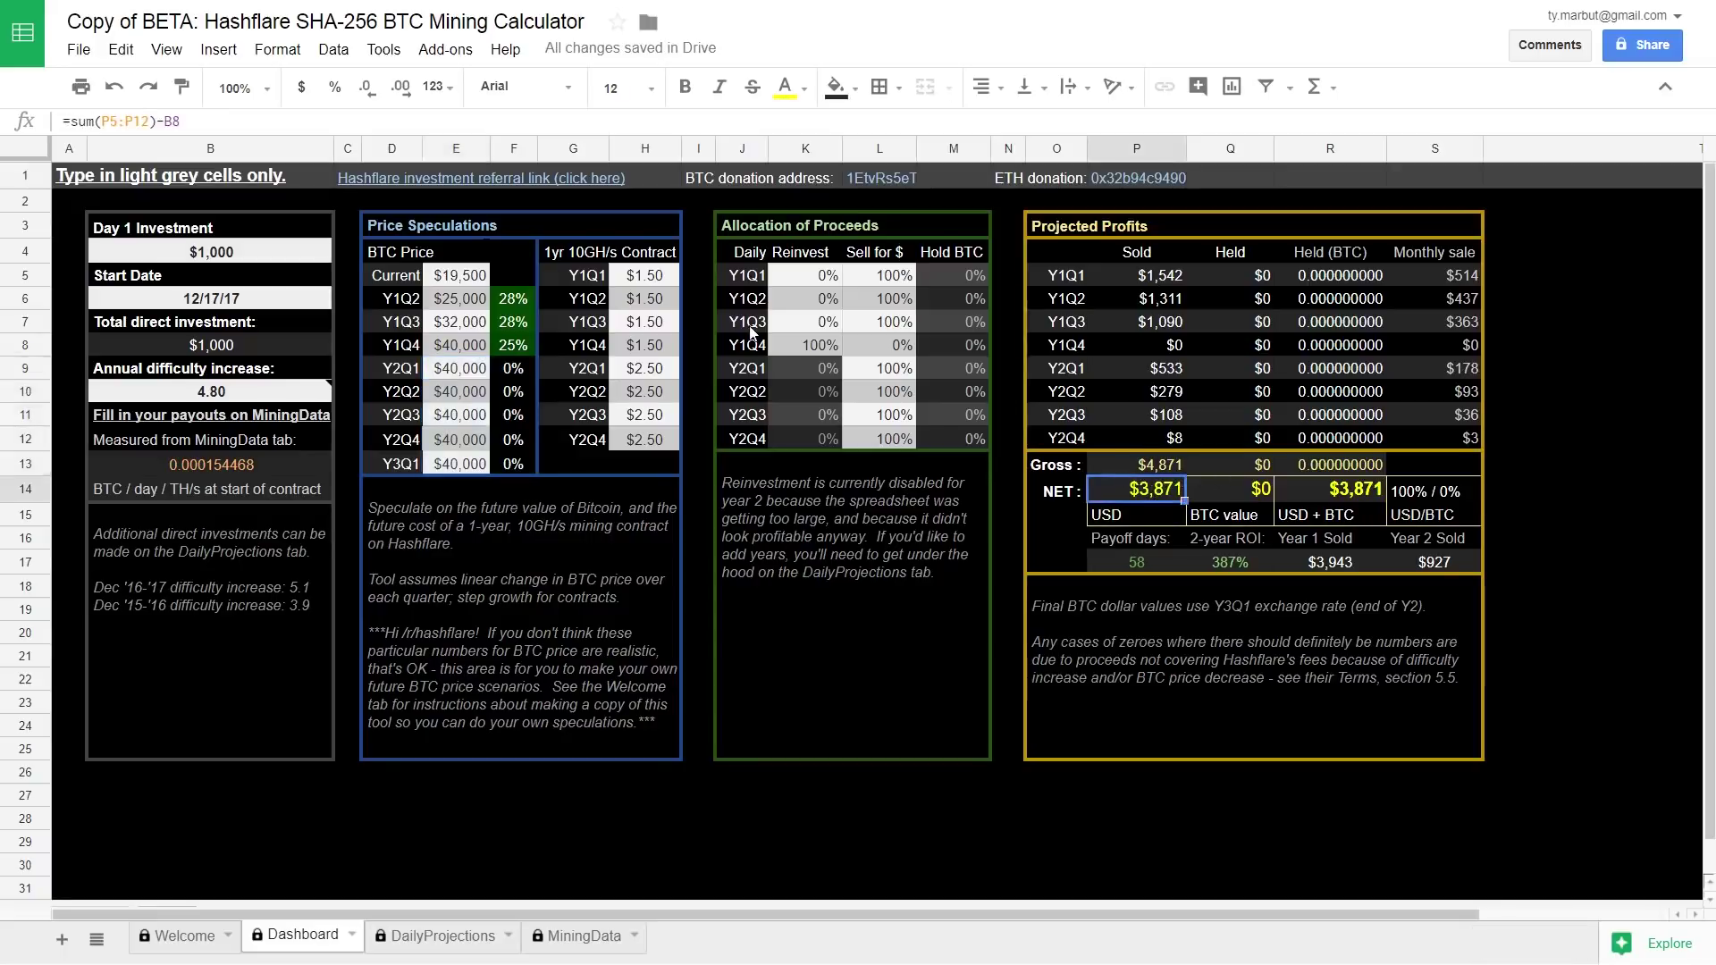
Examine the year 2 sold amounts against the Y1Q4 reinvest share and the year 1 BTC prices.
{"action": "left_click", "coordinate": [822, 348]}
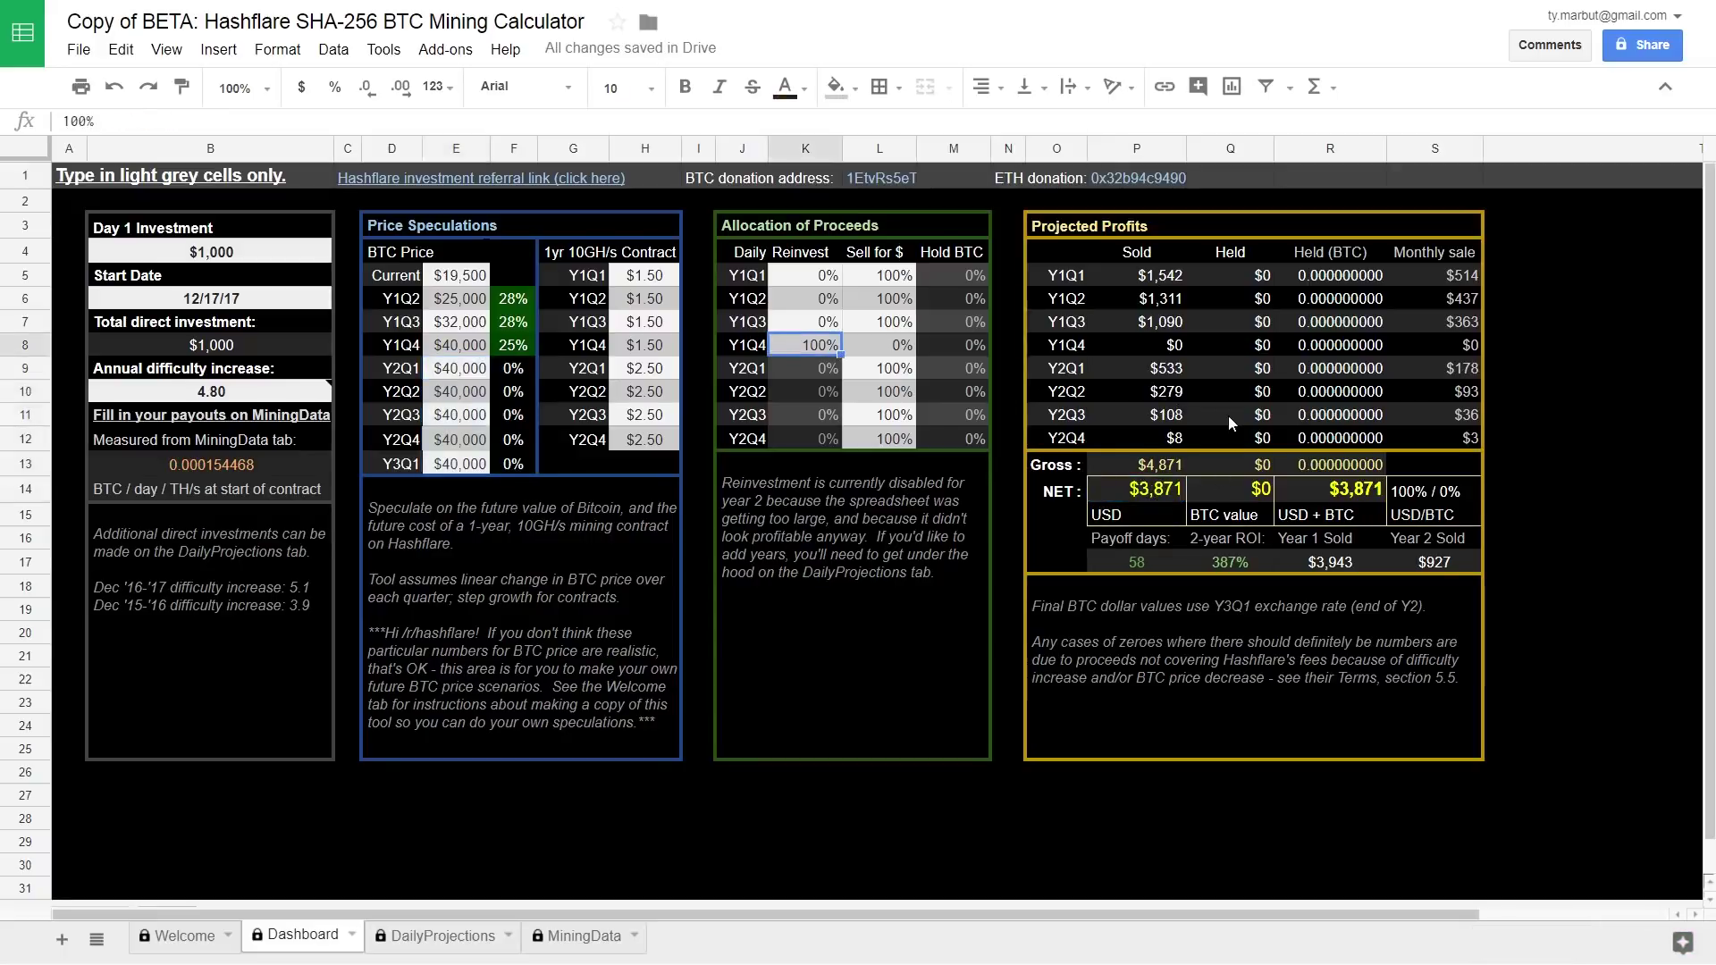
{"action": "left_click", "coordinate": [1167, 415]}
{"action": "left_click", "coordinate": [1167, 393]}
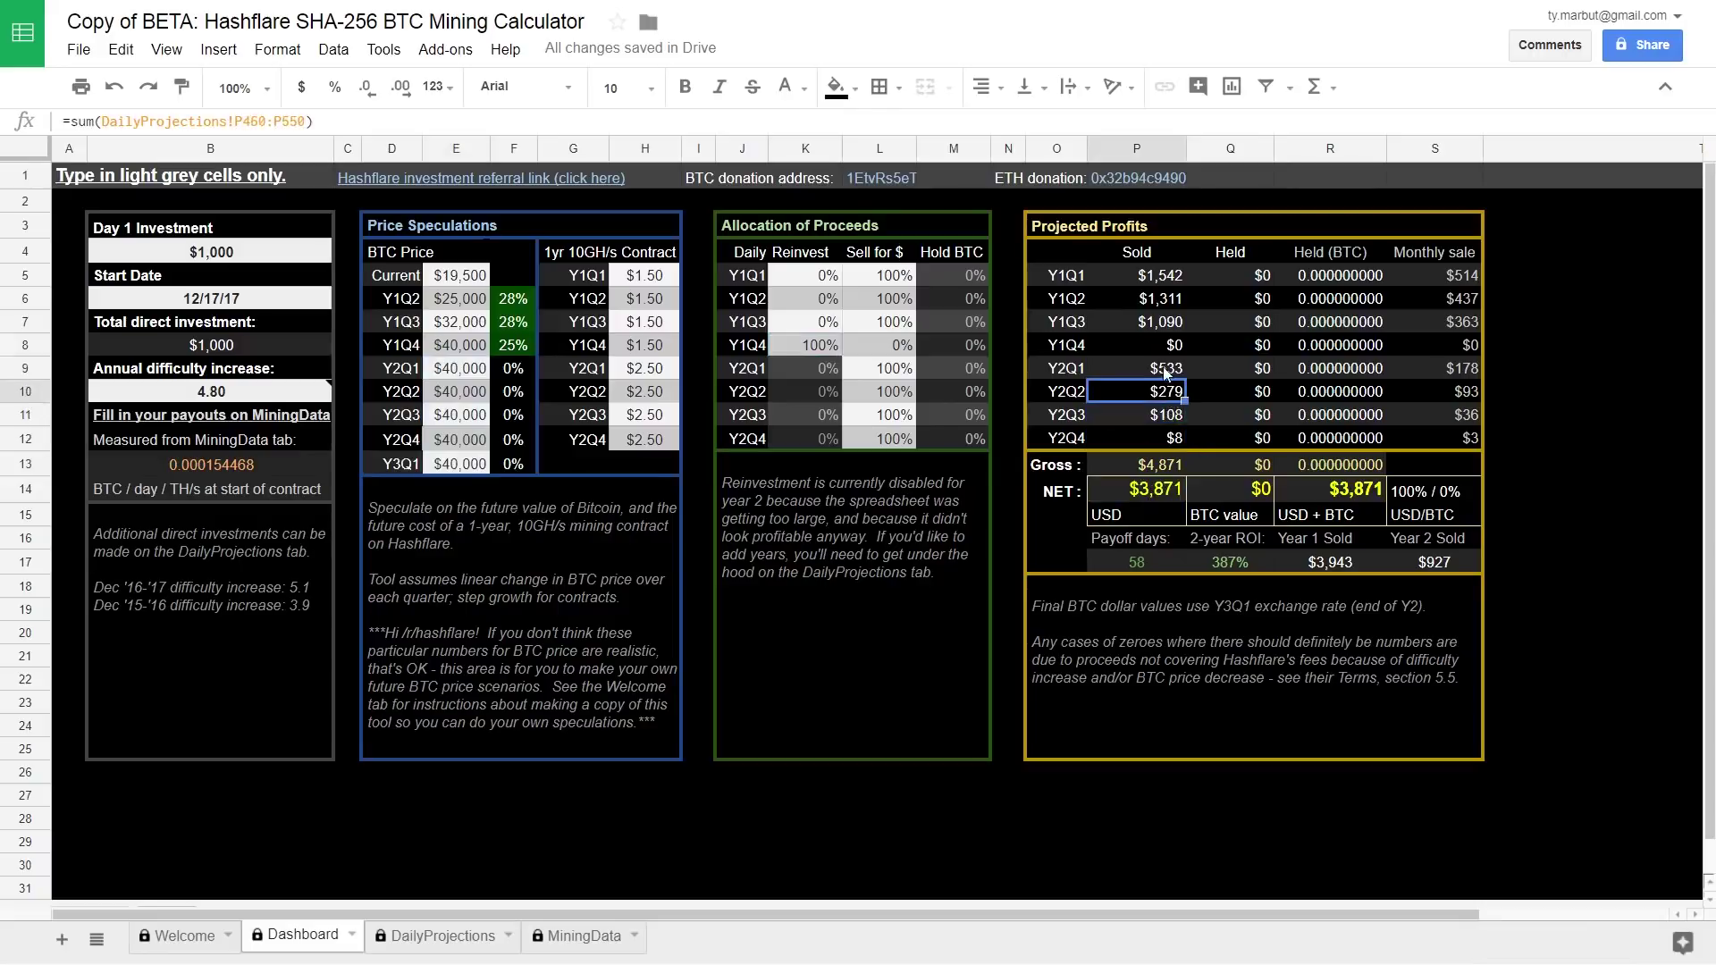
{"action": "left_click", "coordinate": [1166, 372]}
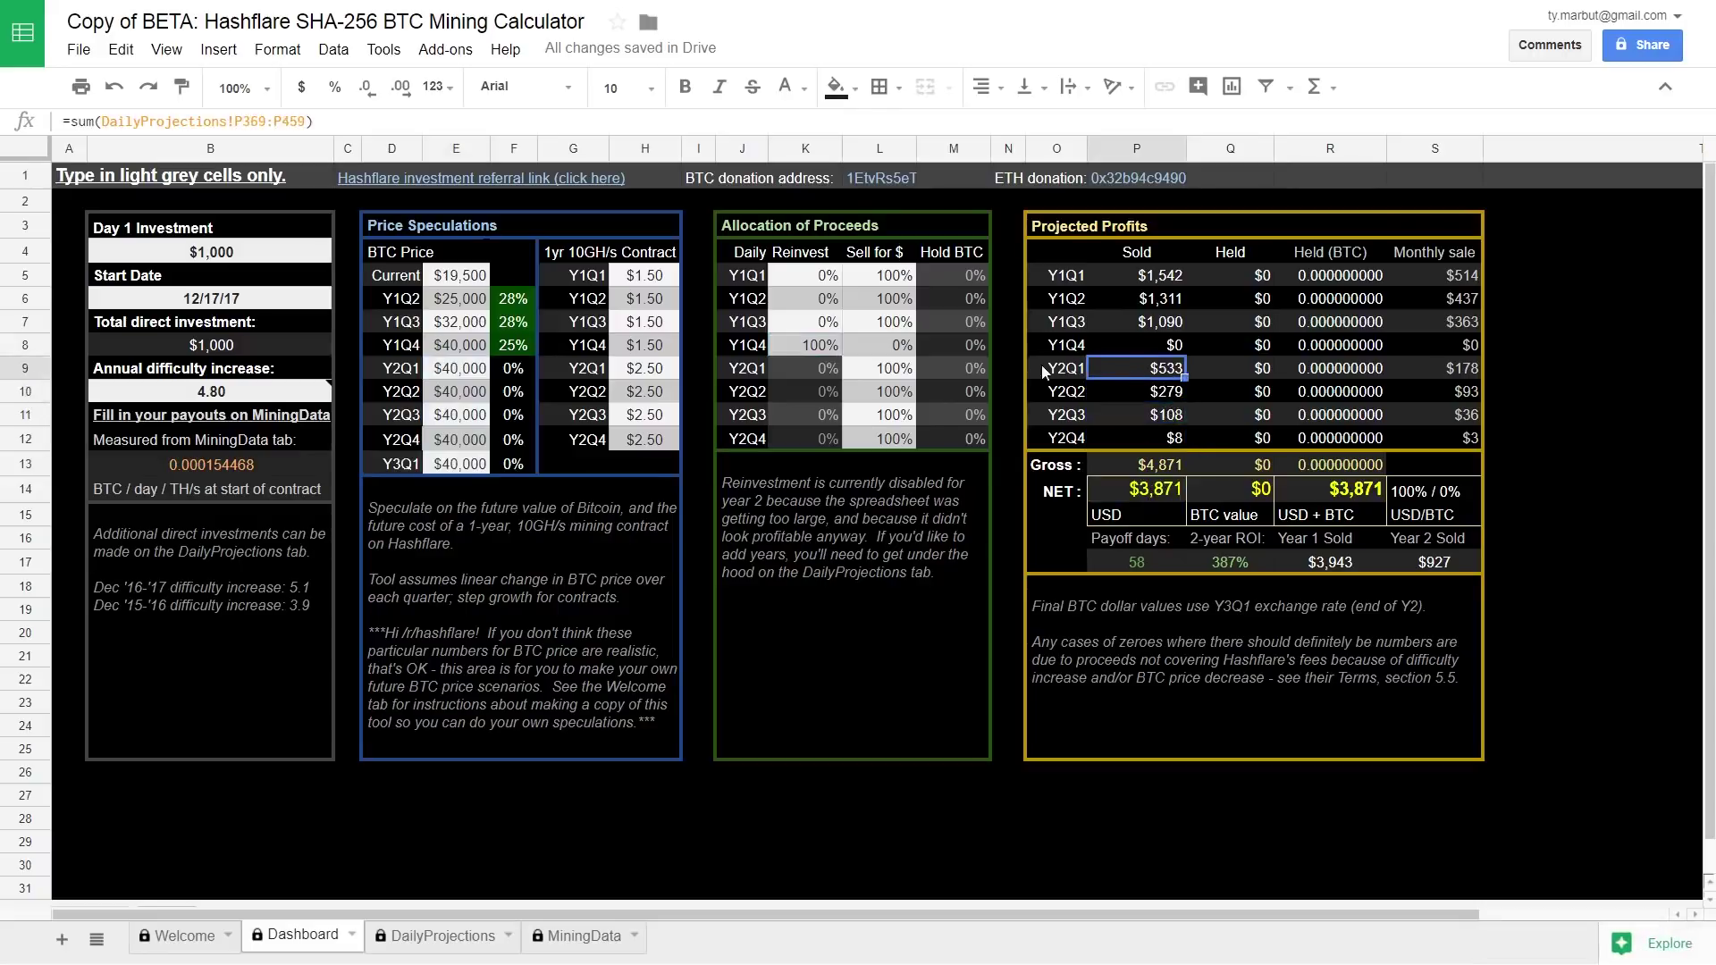
{"action": "left_click", "coordinate": [454, 348]}
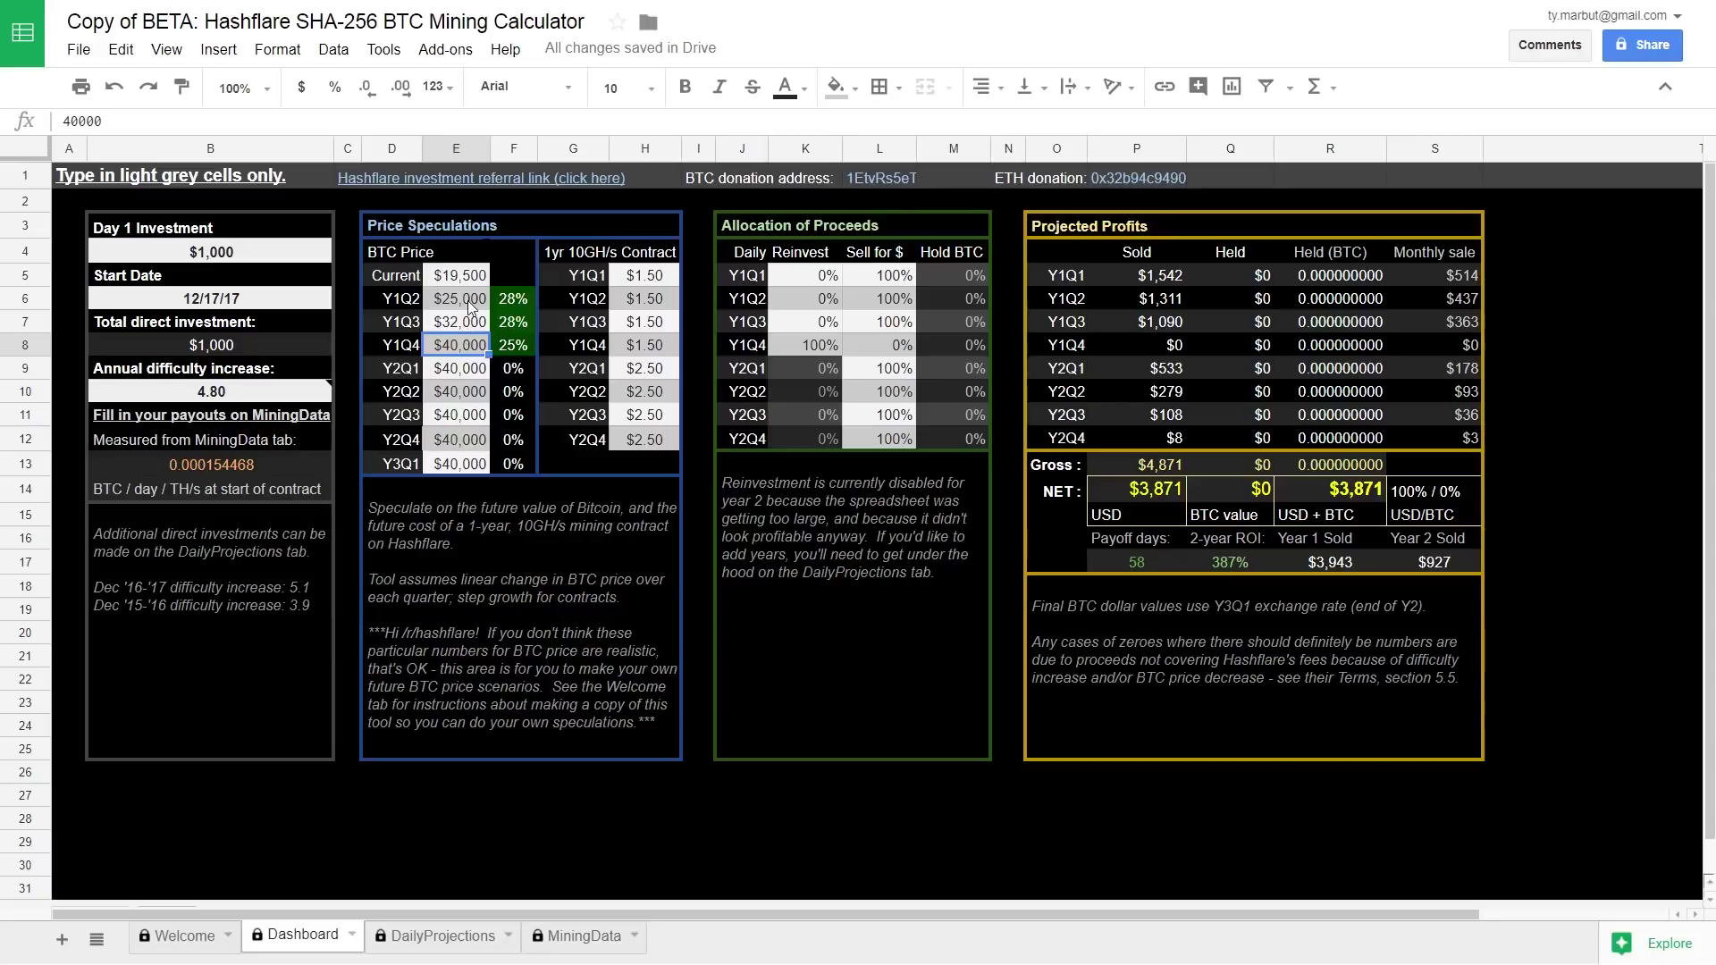
{"action": "left_click", "coordinate": [471, 307]}
{"action": "left_click", "coordinate": [474, 327]}
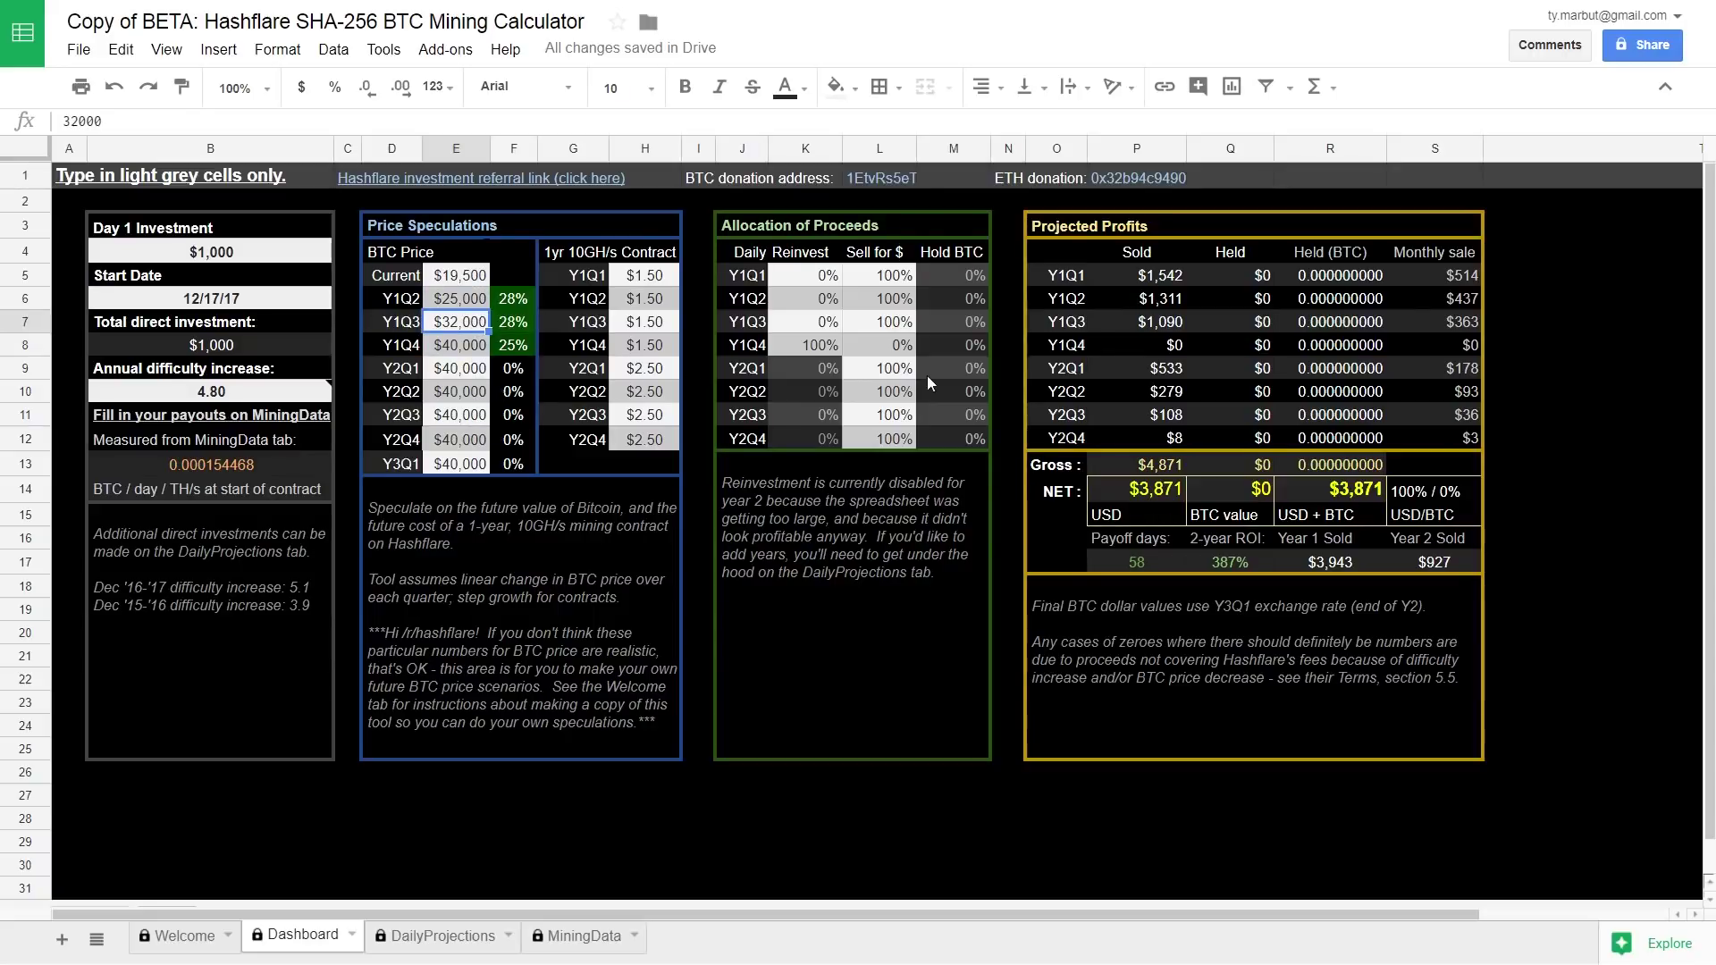
Set the Y1Q4 daily reinvestment to 0% and its Sell for $ share to 100%.
{"action": "left_click", "coordinate": [801, 350]}
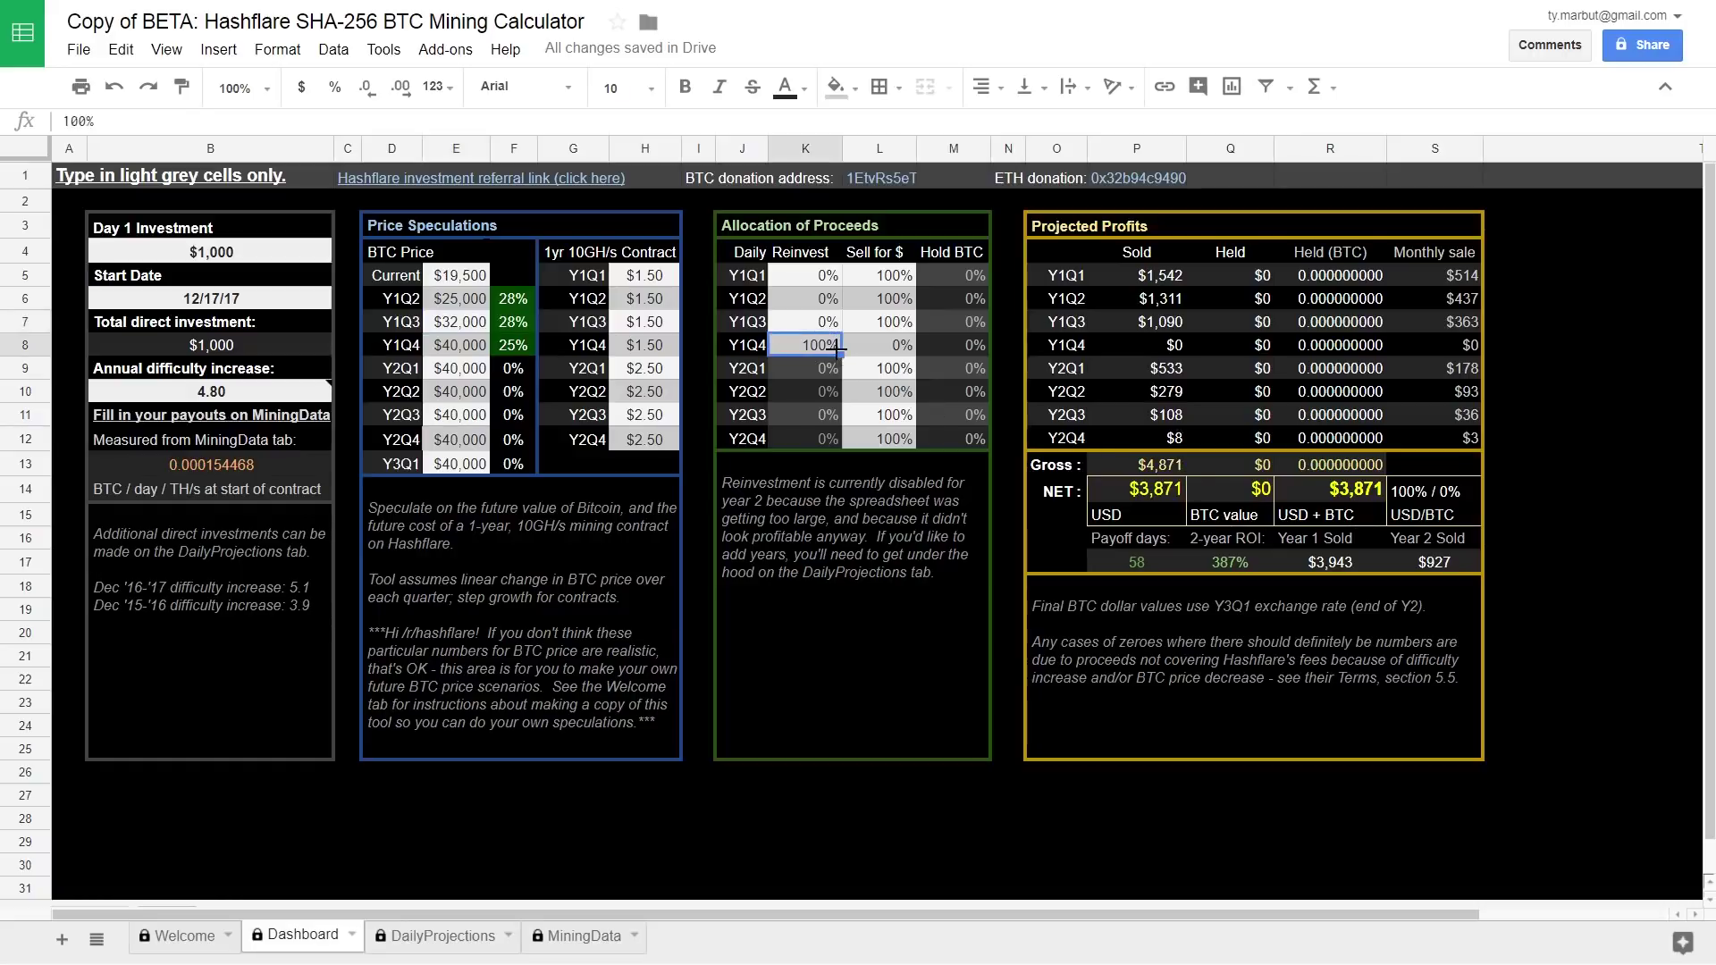
{"action": "type", "text": "0"}
{"action": "key", "text": "Tab"}
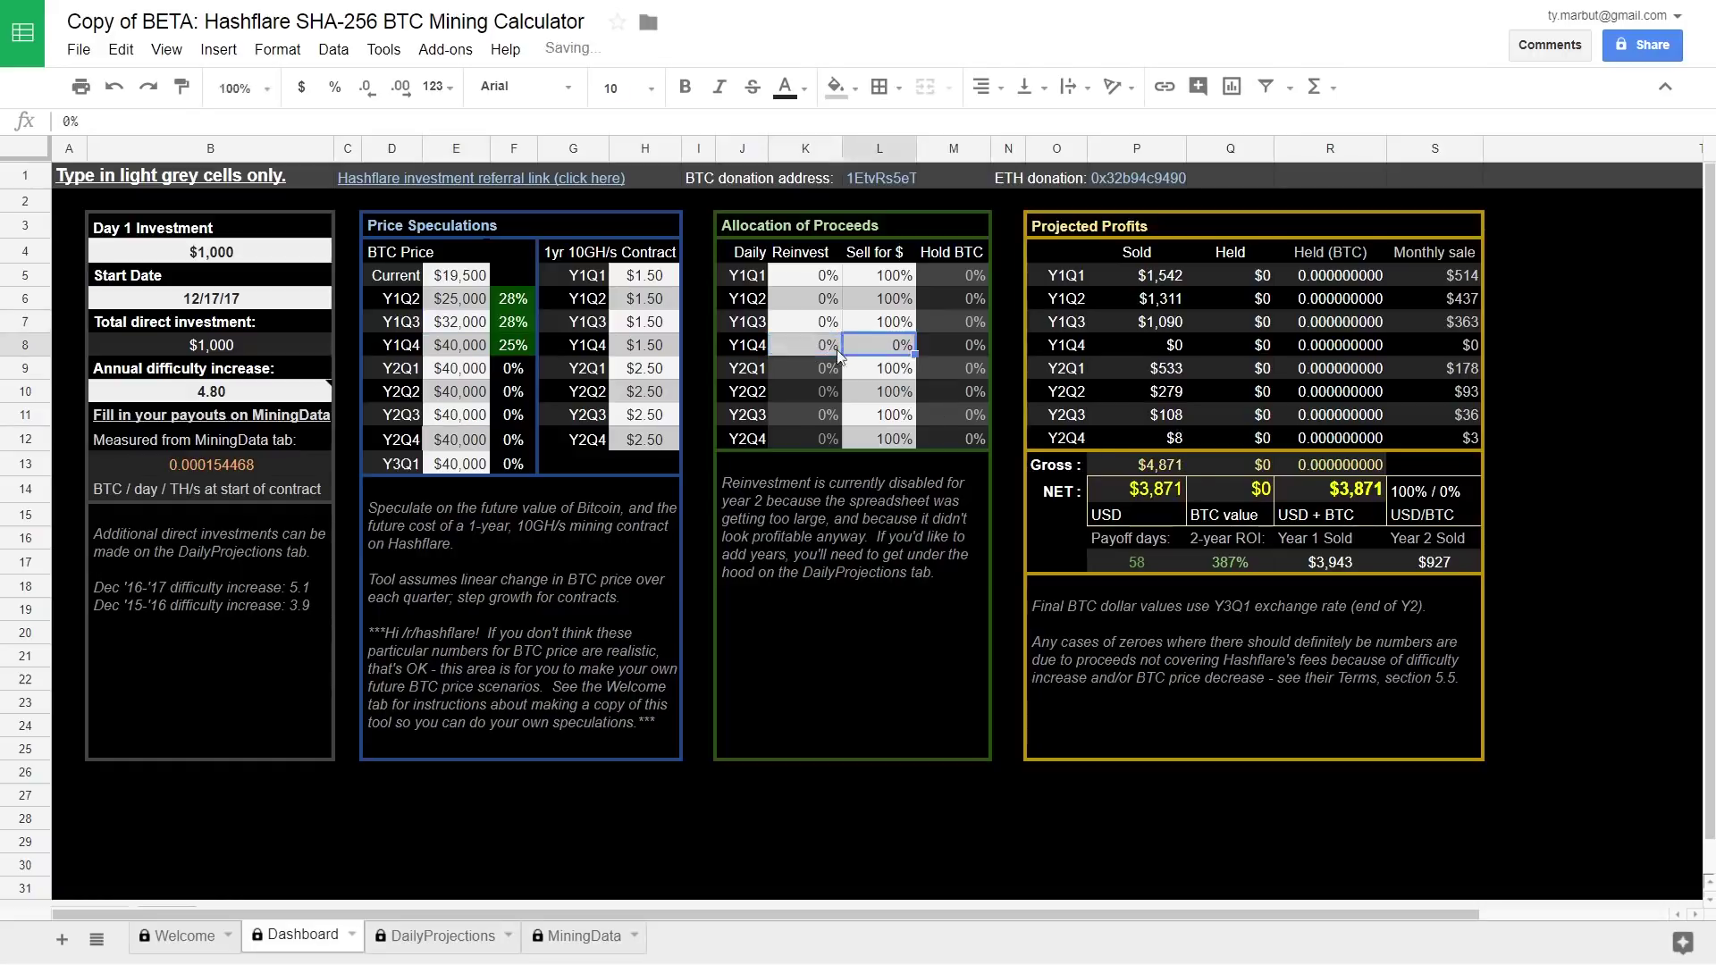
{"action": "type", "text": "100"}
{"action": "key", "text": "Return"}
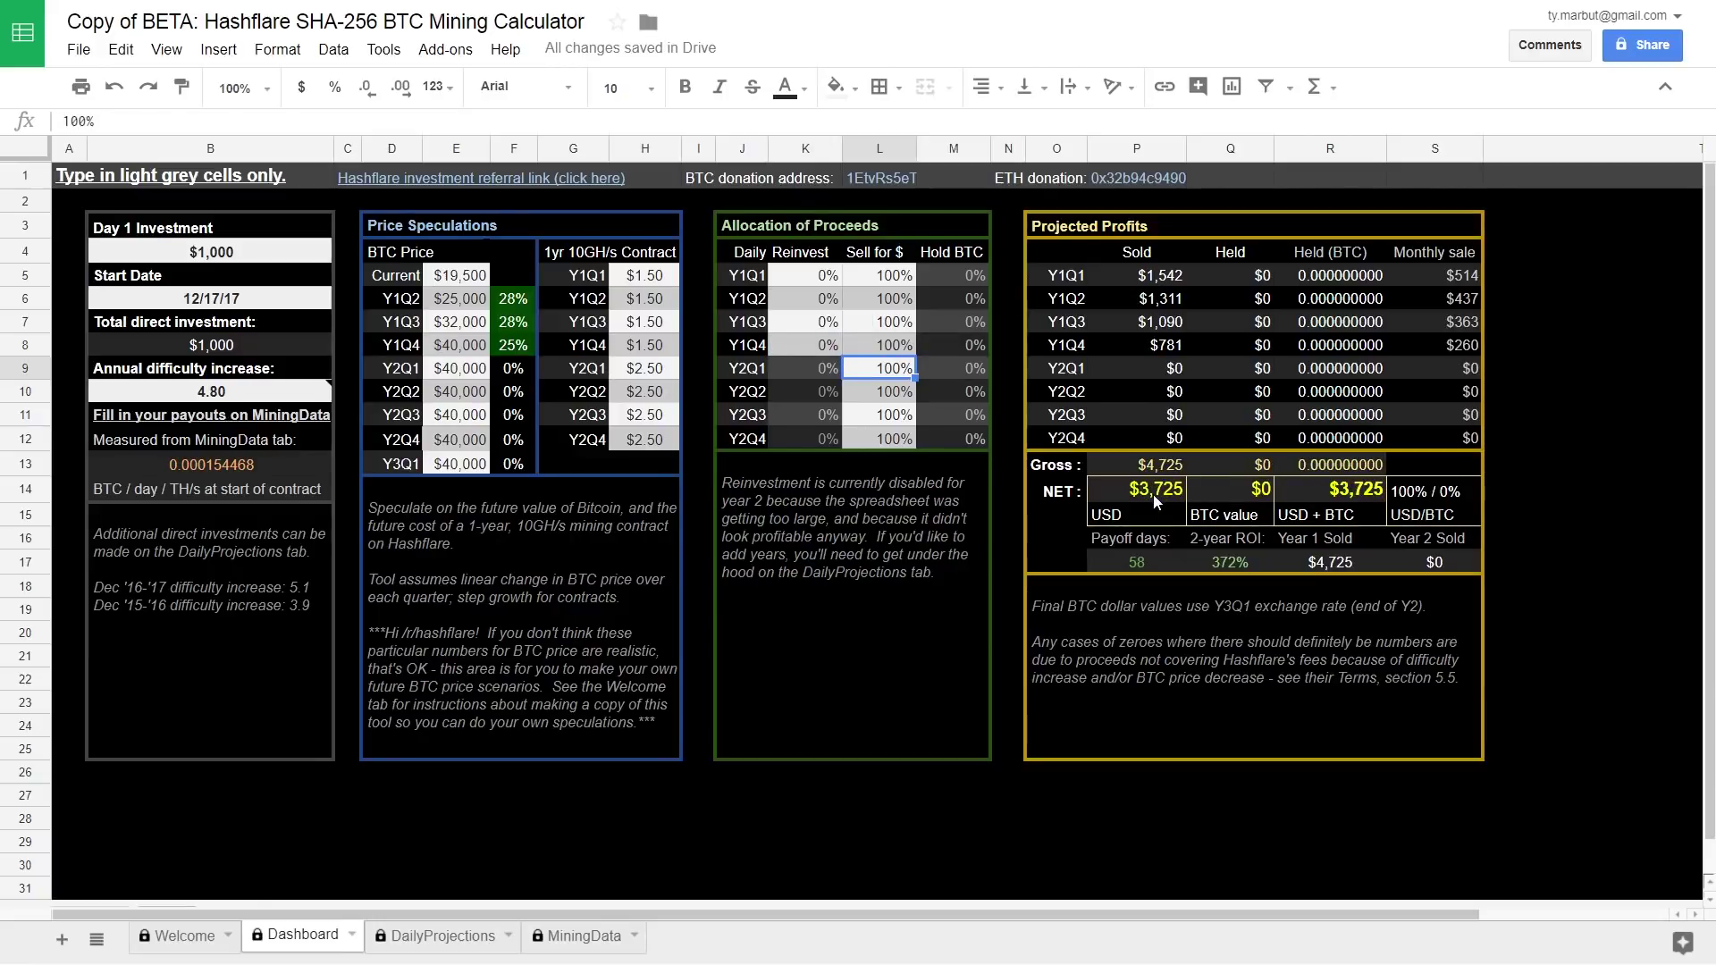
Set the Y1Q1 daily reinvestment to 100% and its Sell for $ share to 0%.
{"action": "left_click", "coordinate": [817, 346]}
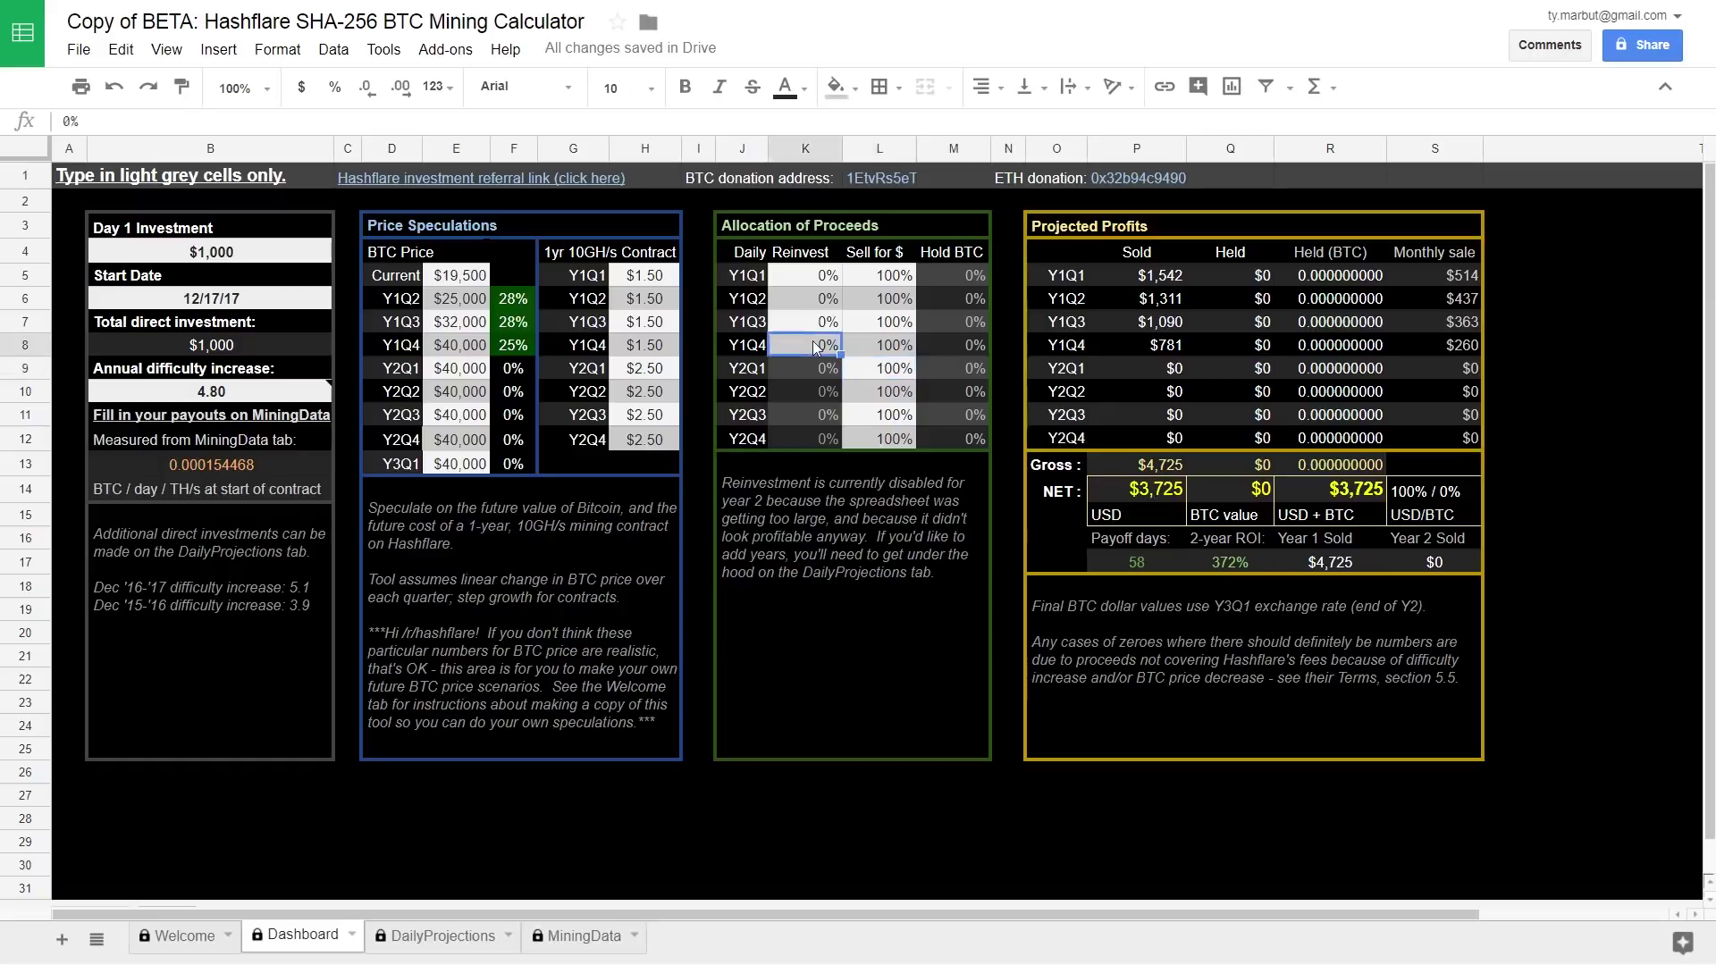
{"action": "left_click", "coordinate": [827, 277]}
{"action": "type", "text": "100"}
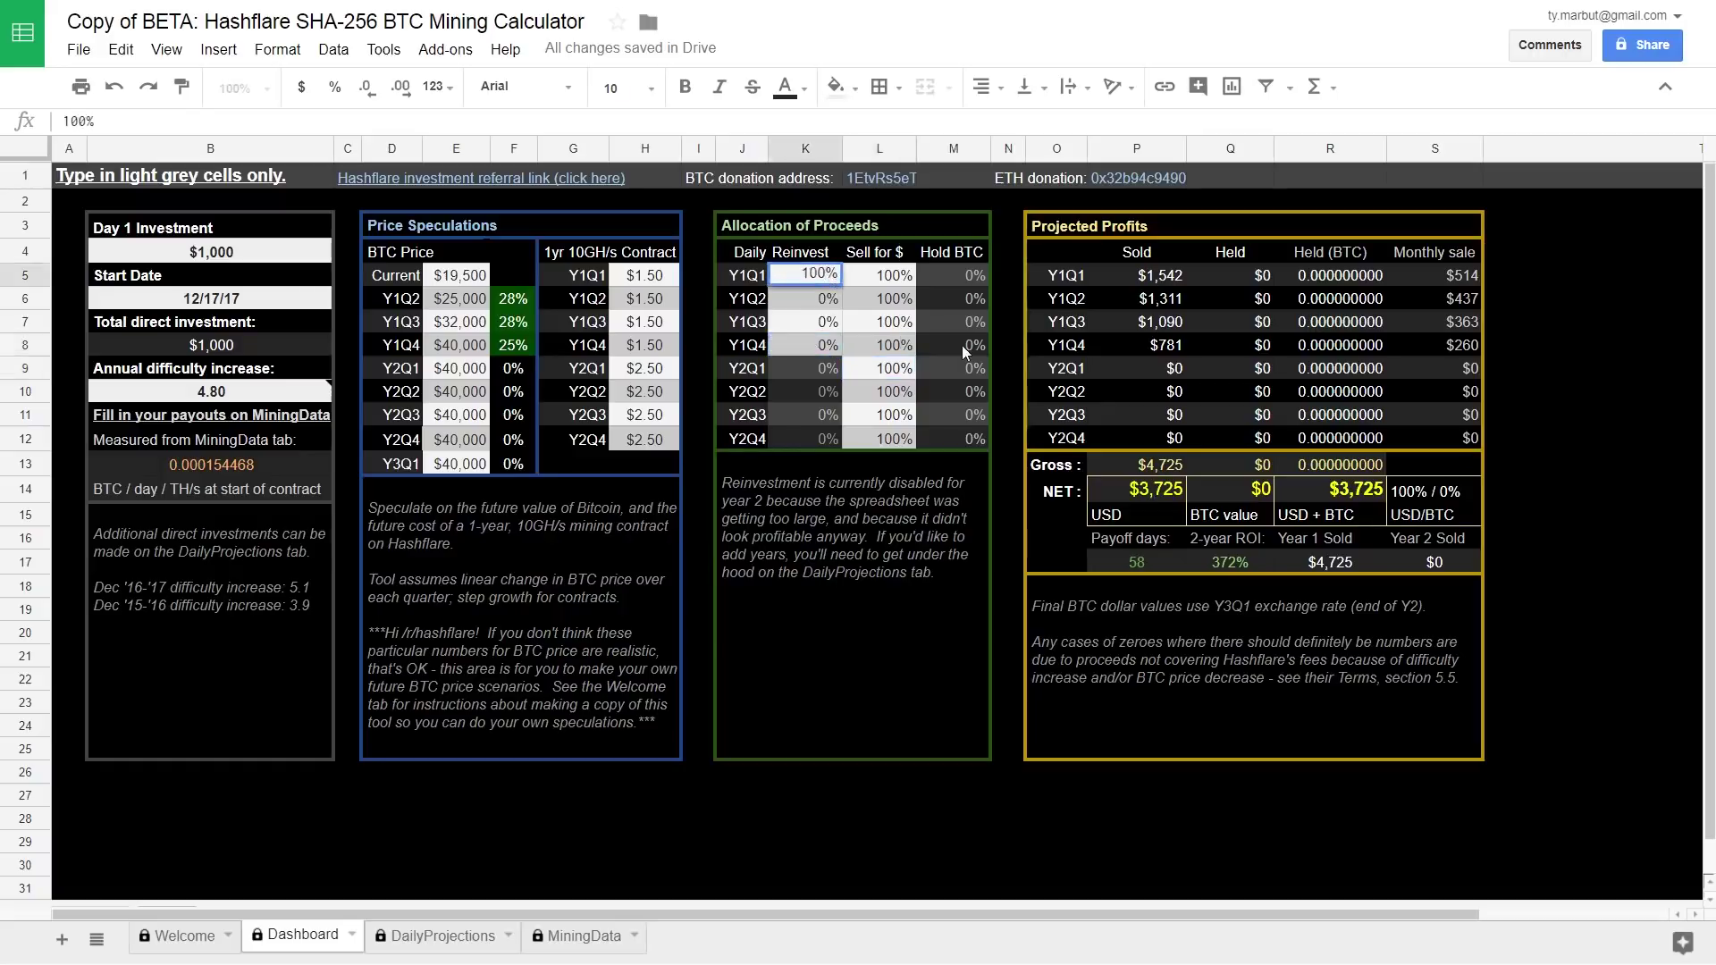
{"action": "key", "text": "Return"}
{"action": "key", "text": "Right"}
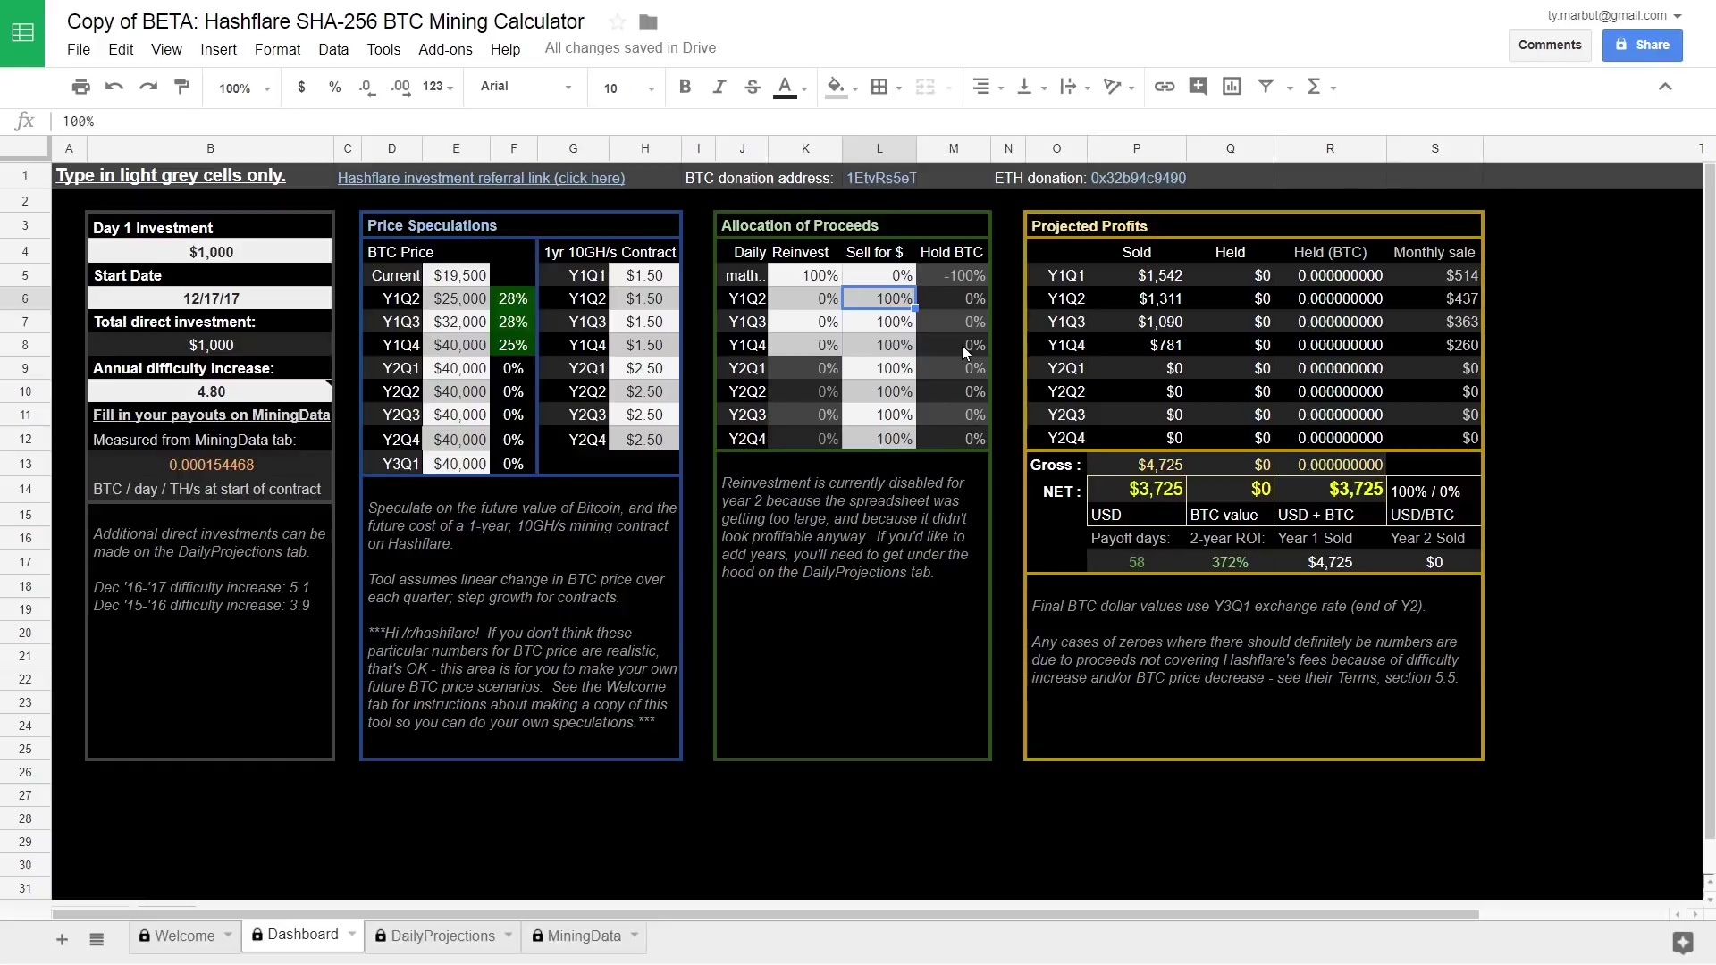
Examine the net USD and USD + BTC profits along with the reinvest shares from Y1Q1 through Y2Q4.
{"action": "left_click", "coordinate": [1163, 493]}
{"action": "left_click", "coordinate": [1377, 497]}
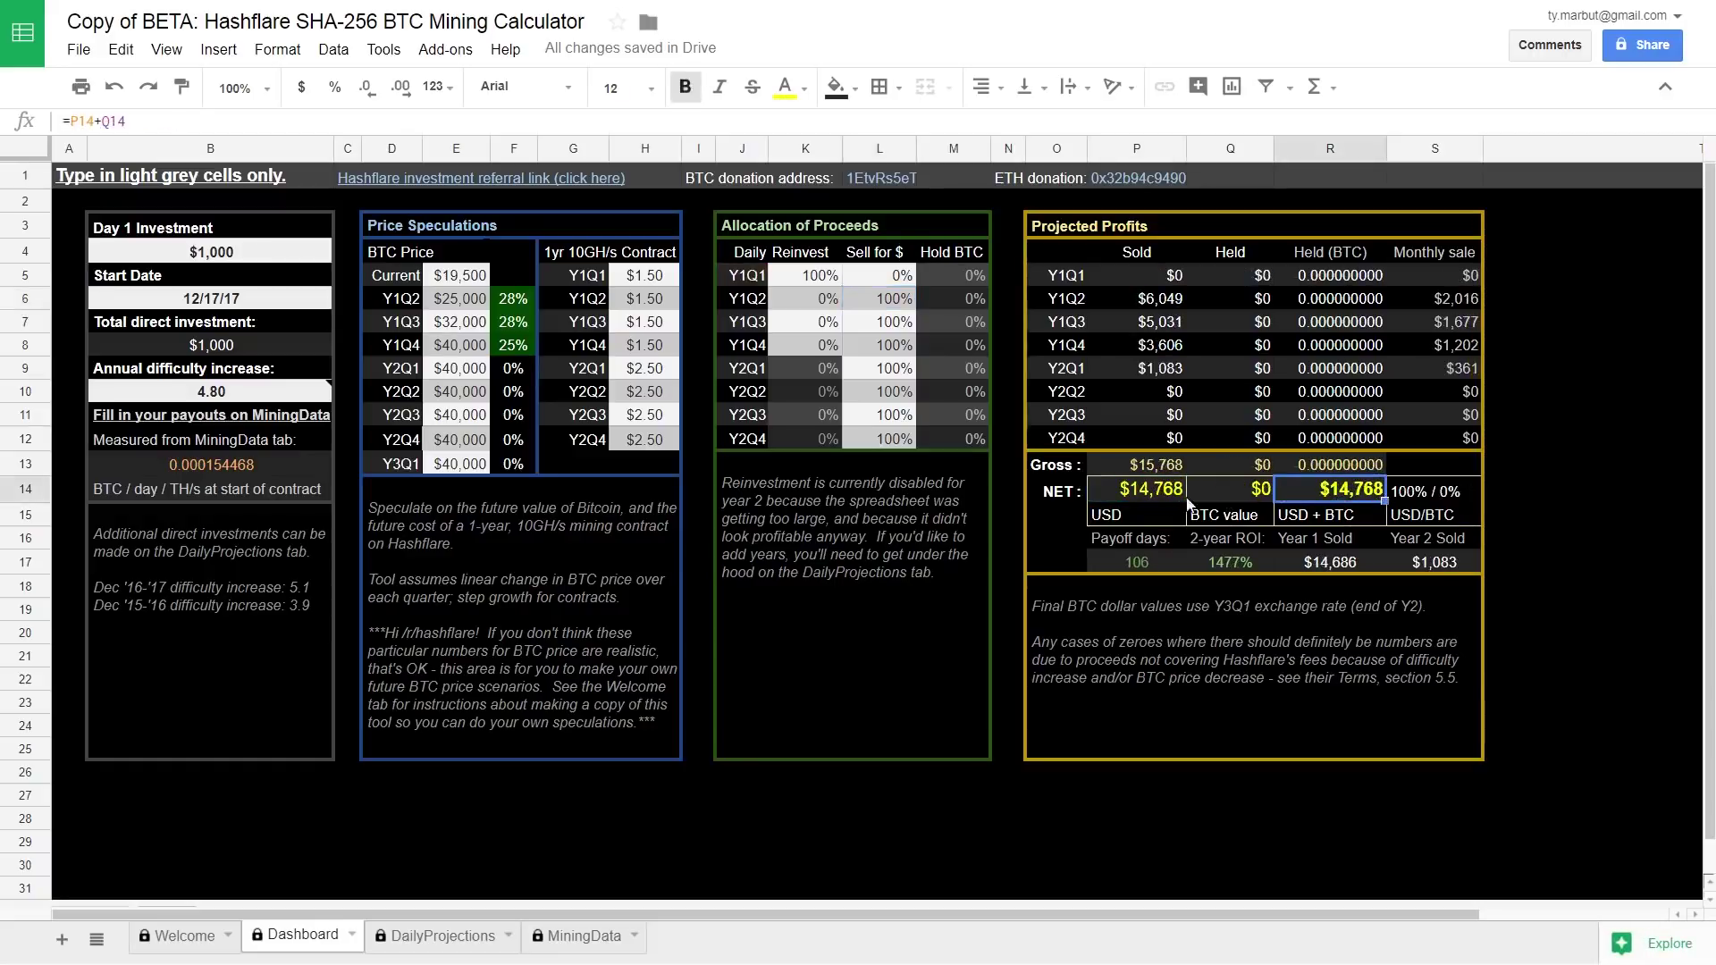
{"action": "left_click", "coordinate": [809, 276]}
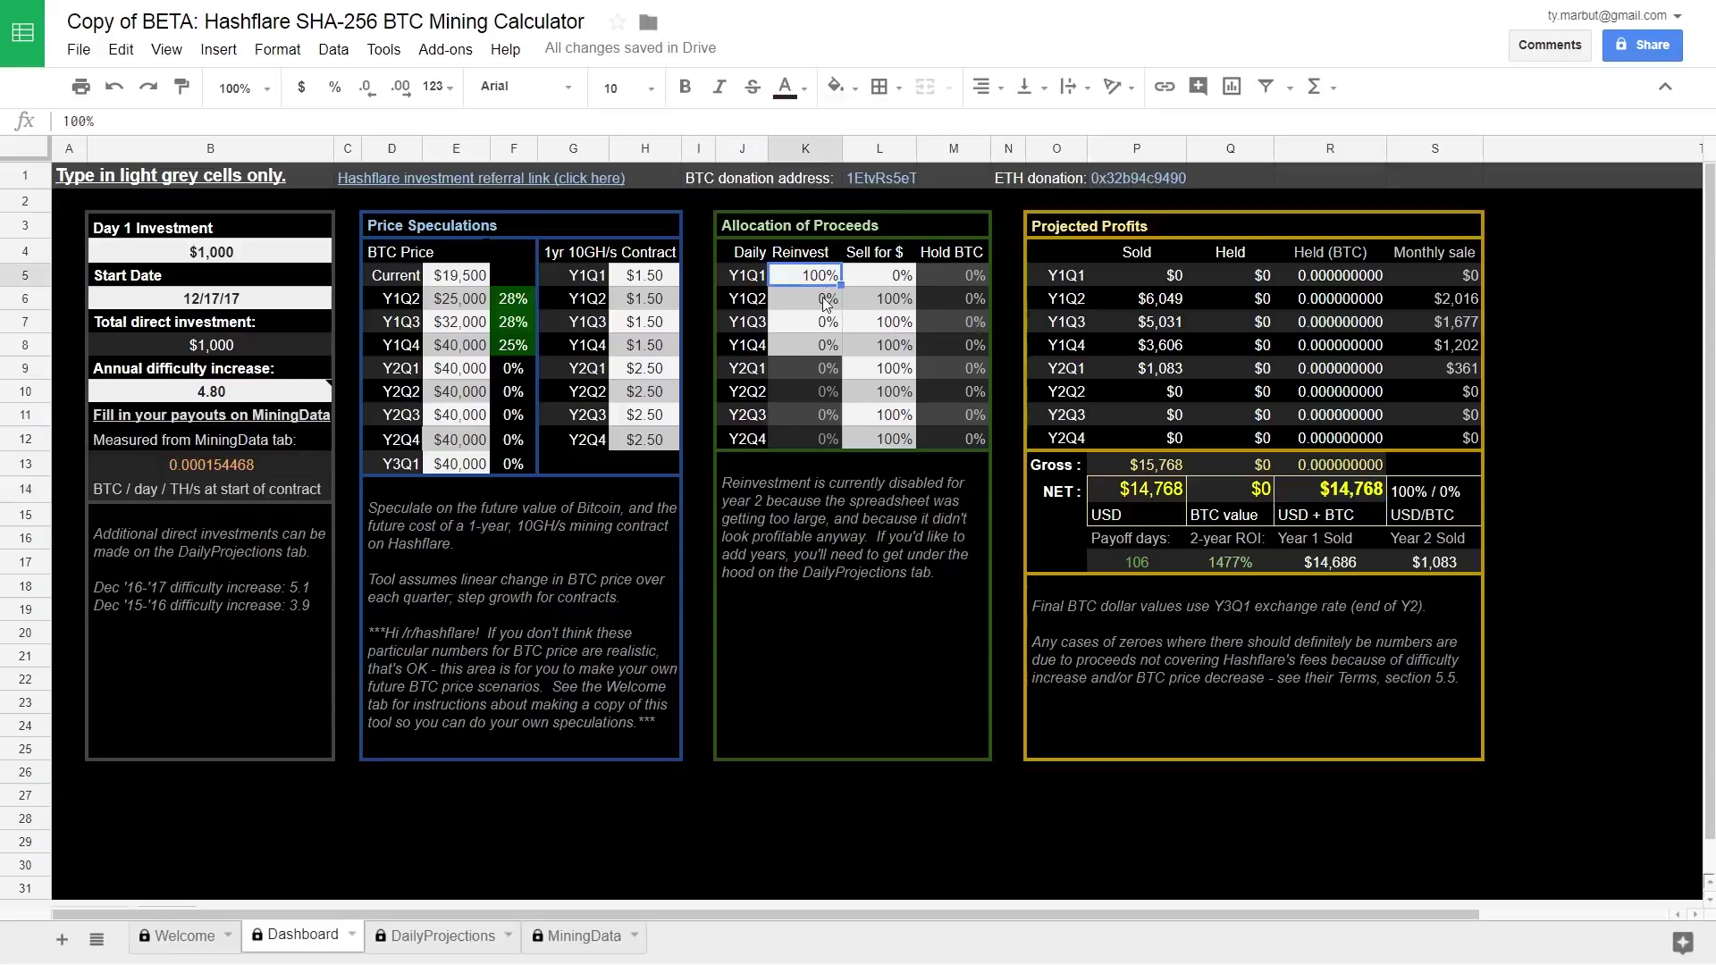
{"action": "left_click", "coordinate": [818, 346]}
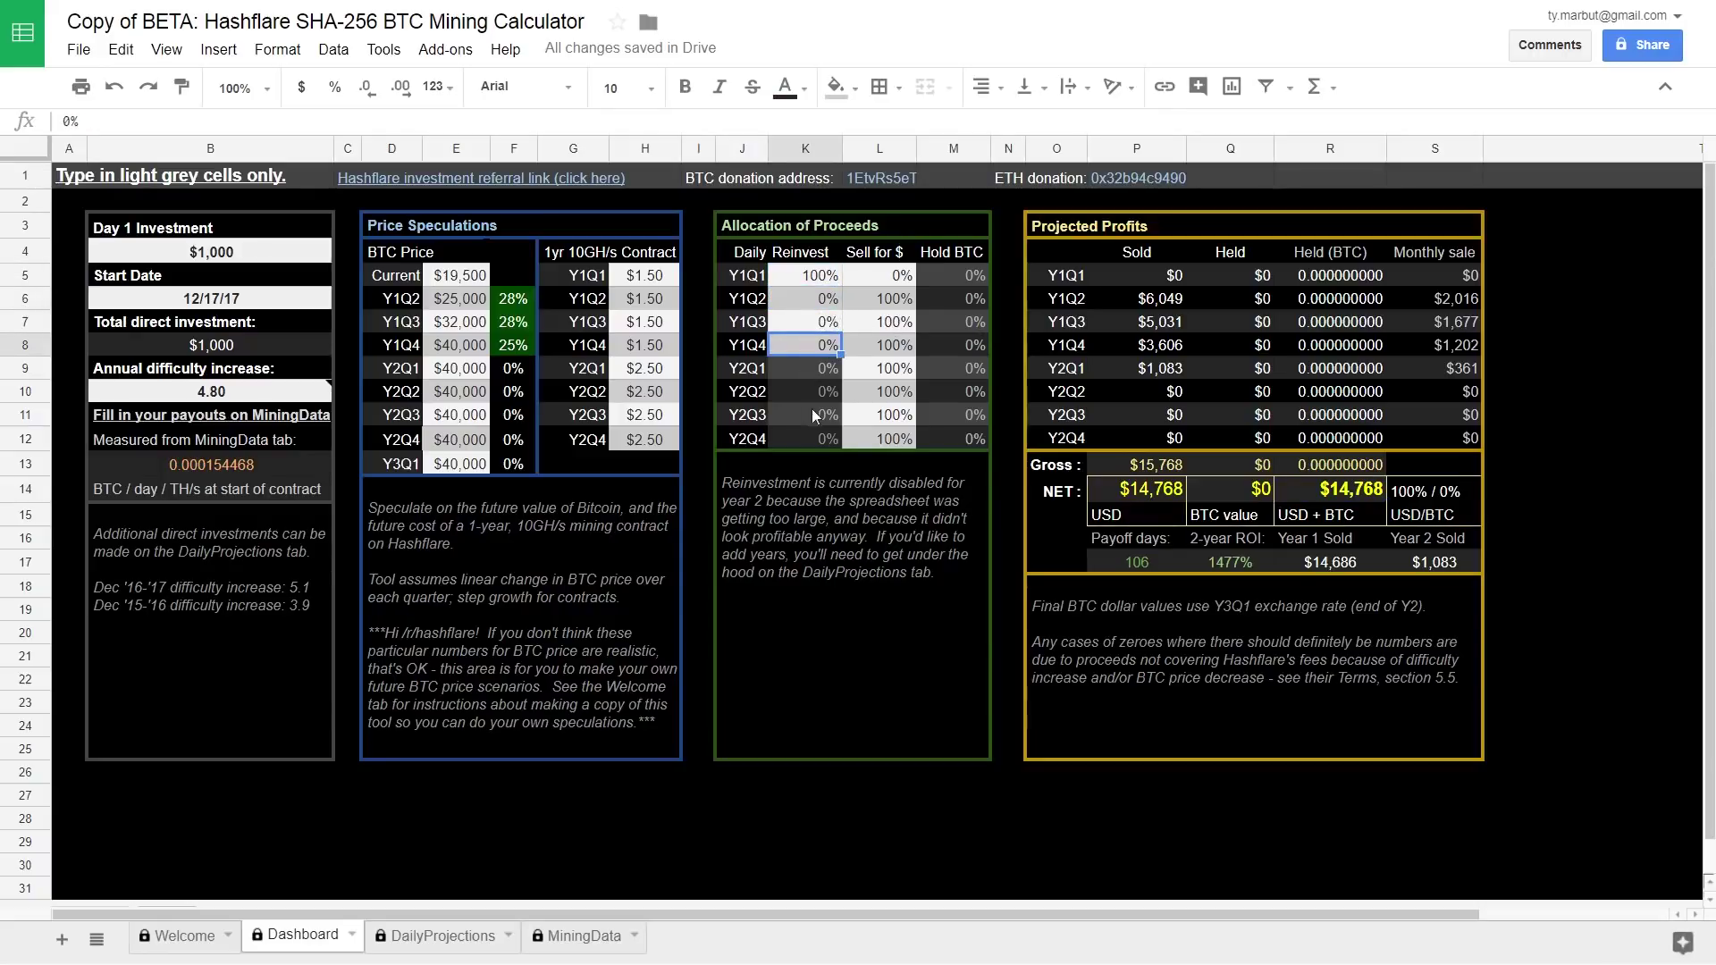
{"action": "left_click", "coordinate": [815, 374]}
{"action": "left_click", "coordinate": [817, 393]}
{"action": "left_click", "coordinate": [815, 416]}
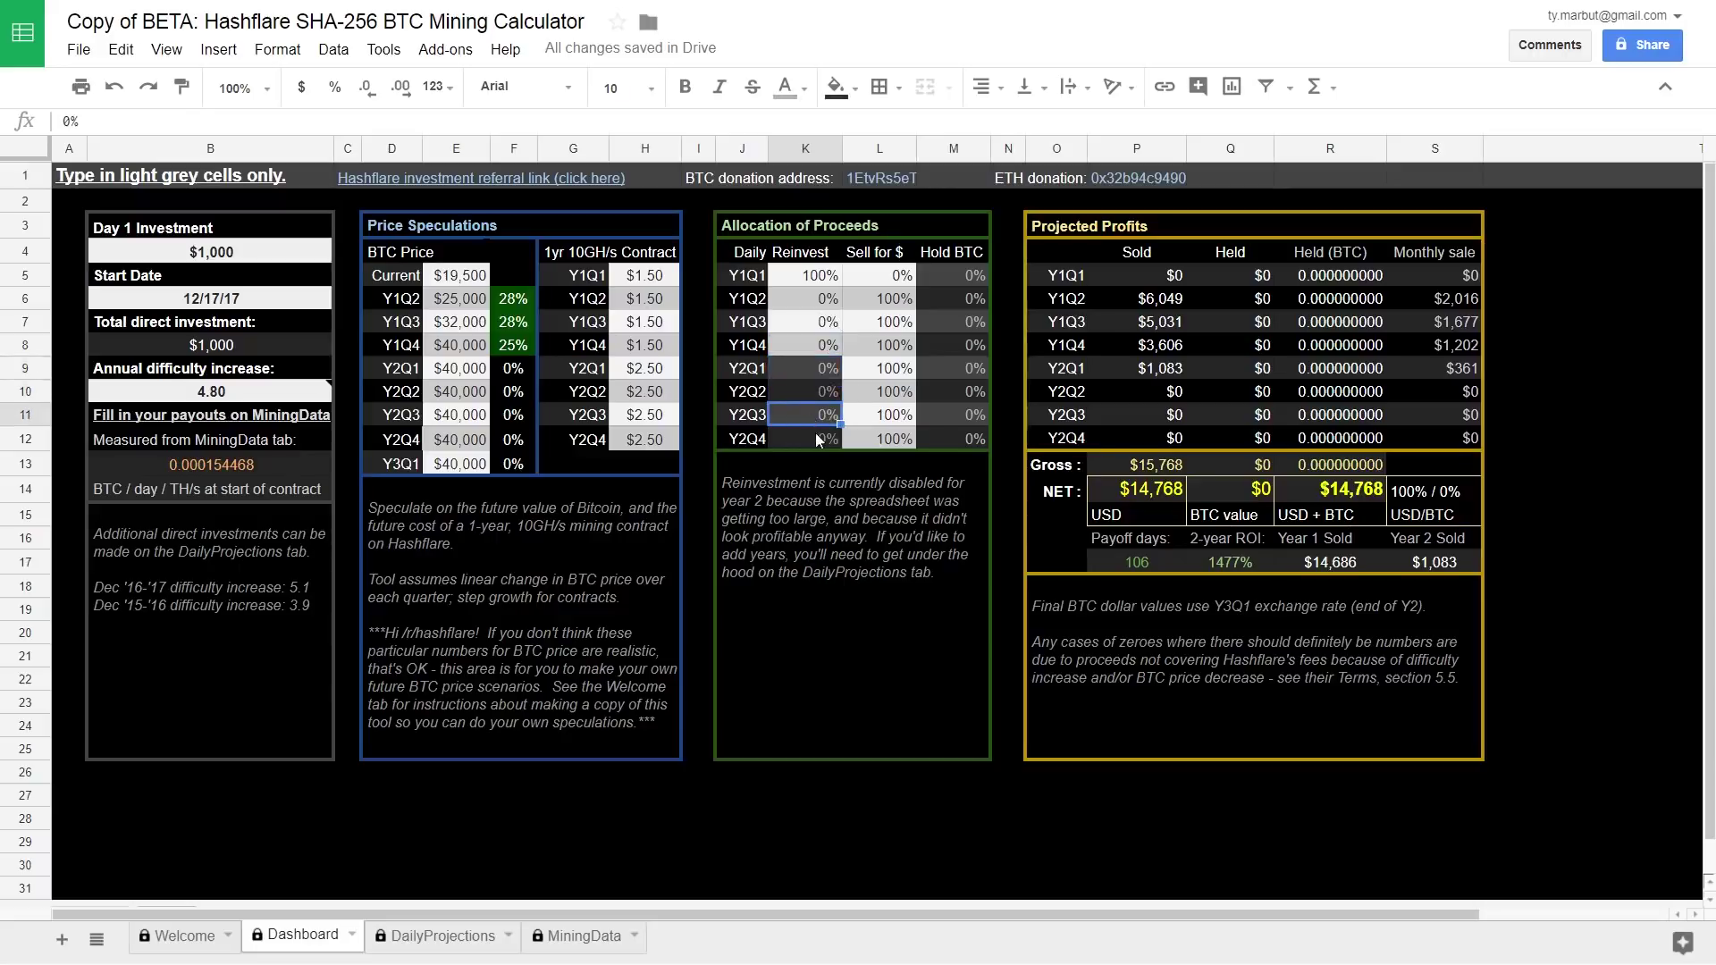
{"action": "left_click", "coordinate": [813, 440]}
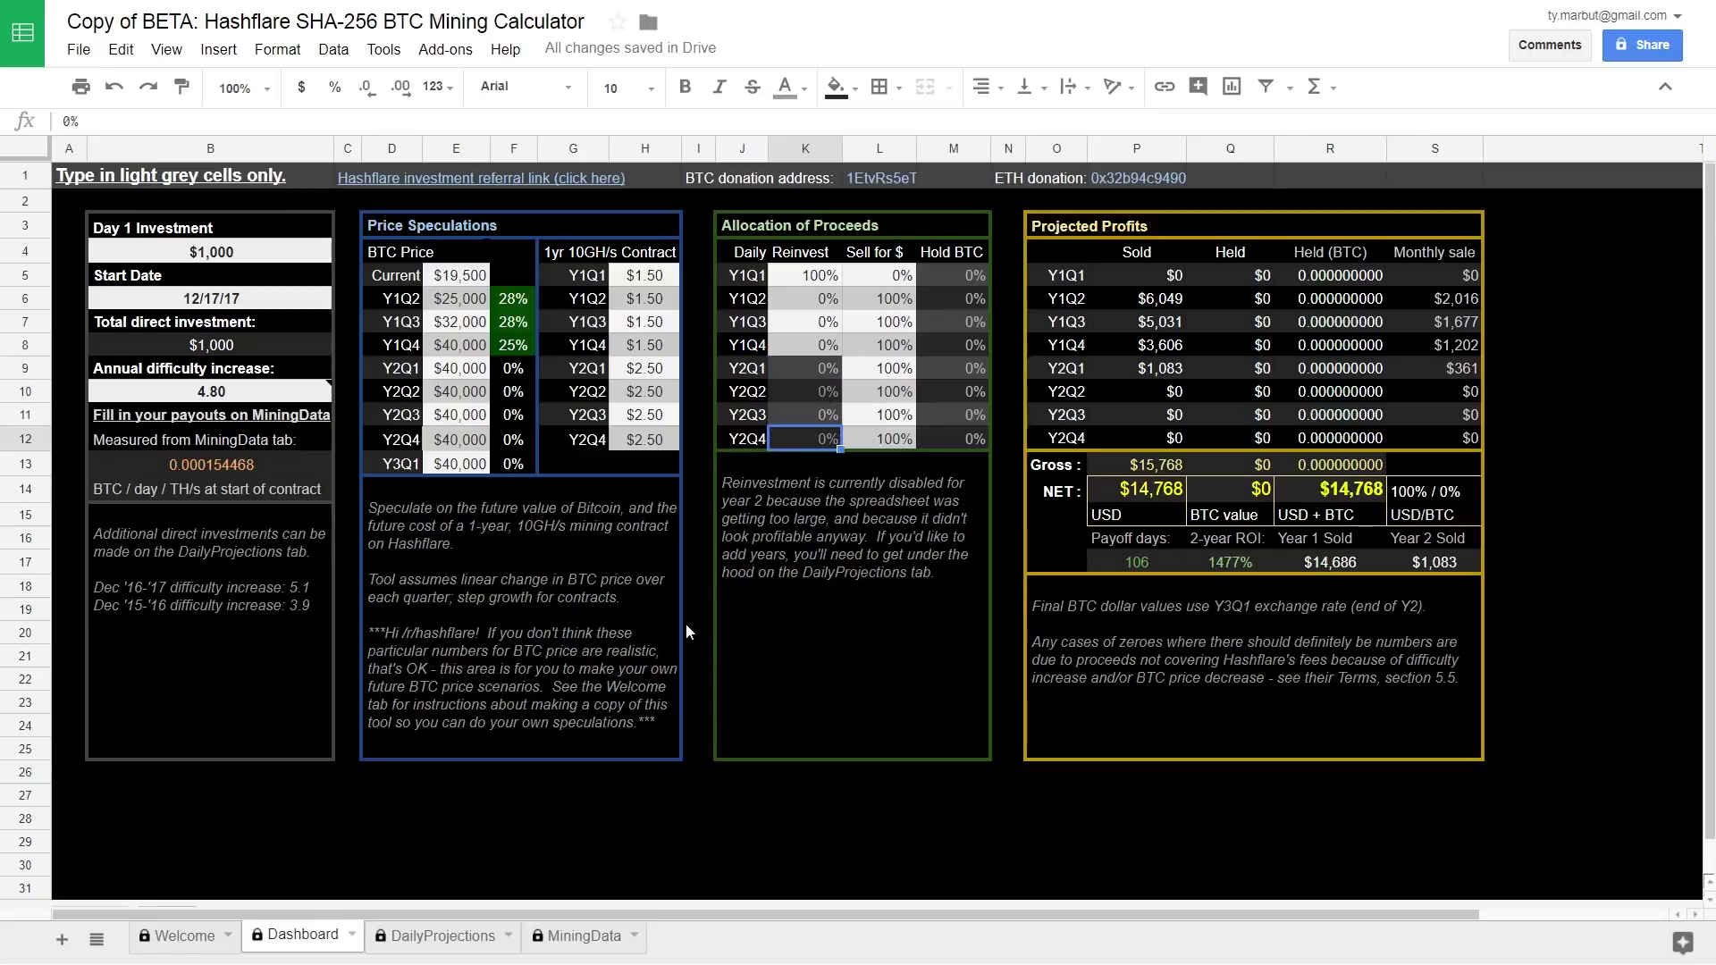
Compare the net profit cells with the year 1 reinvest shares and the Sell for $ shares from Y1Q2 through Y2Q4.
{"action": "left_click", "coordinate": [741, 844]}
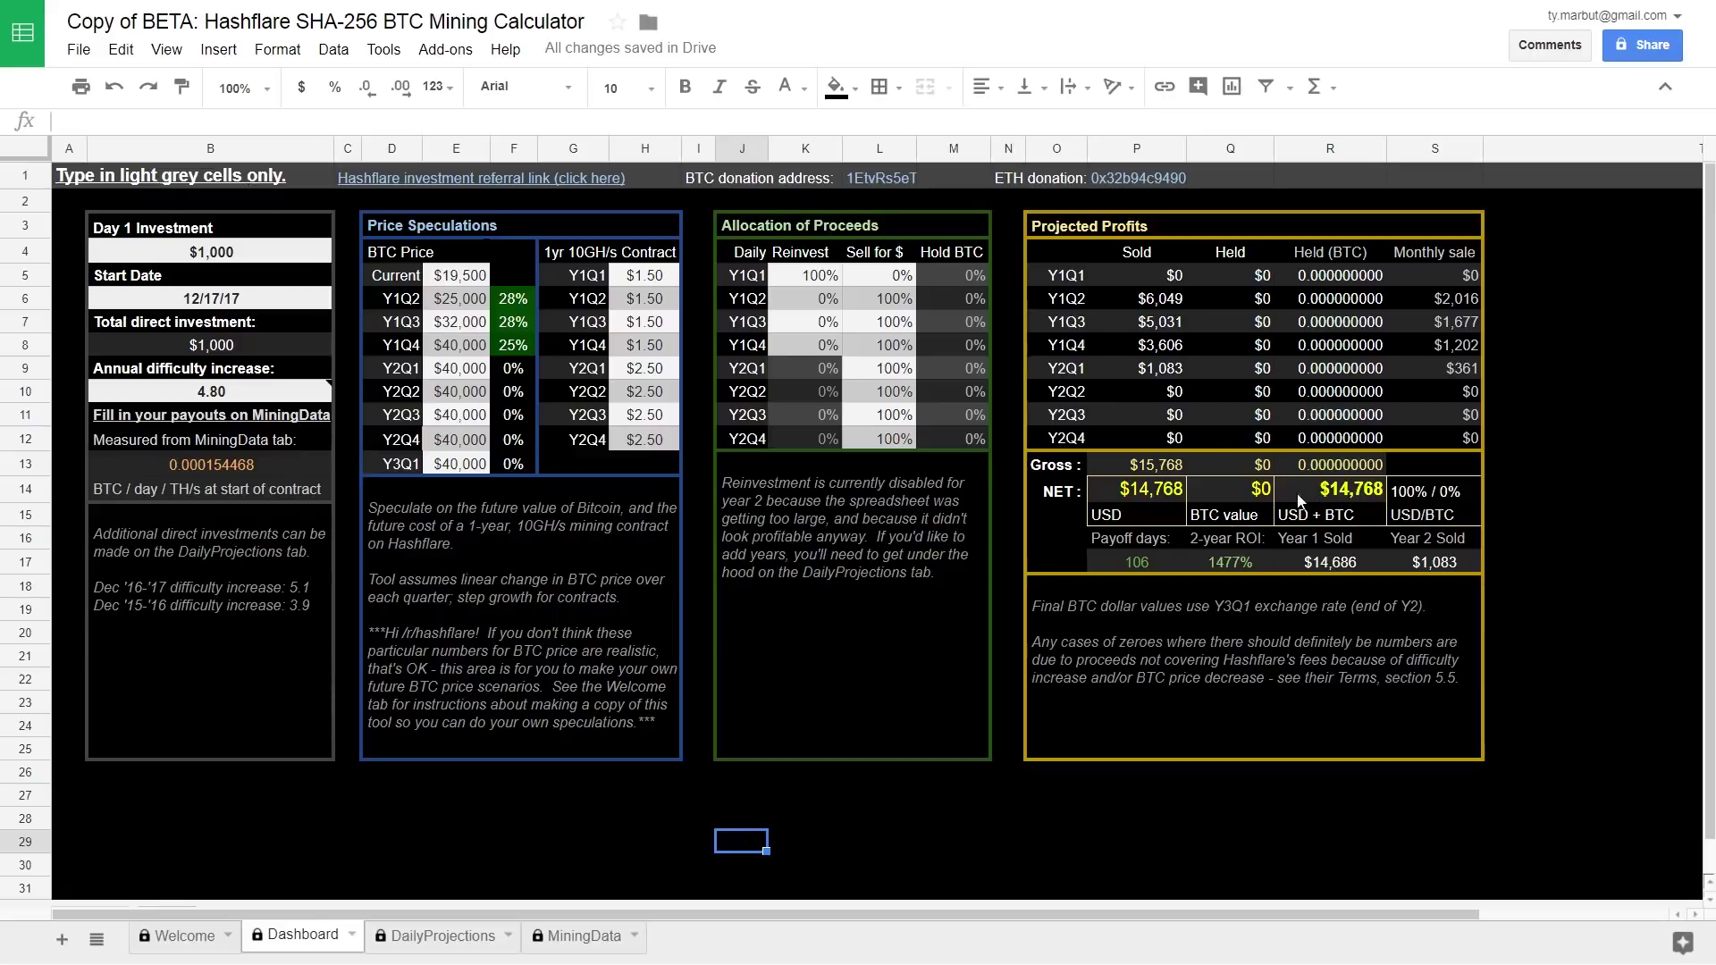
{"action": "left_click", "coordinate": [1338, 501]}
{"action": "left_click", "coordinate": [1148, 497]}
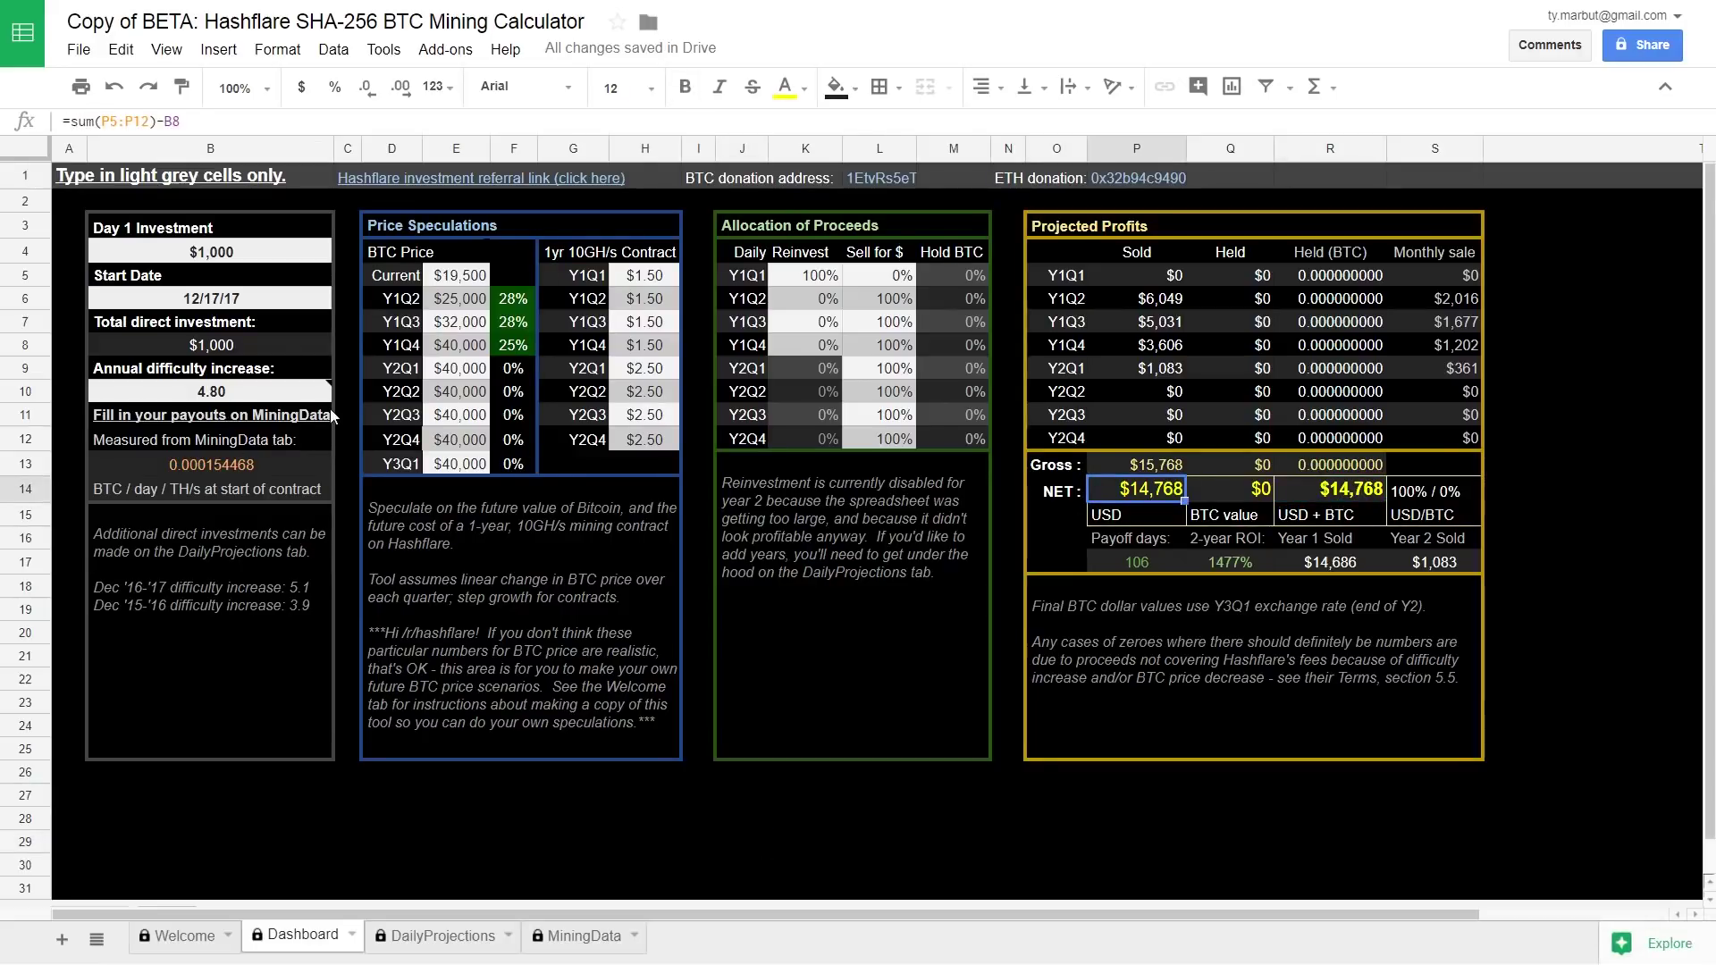
{"action": "mouse_move", "coordinate": [332, 416]}
{"action": "left_click", "coordinate": [838, 842]}
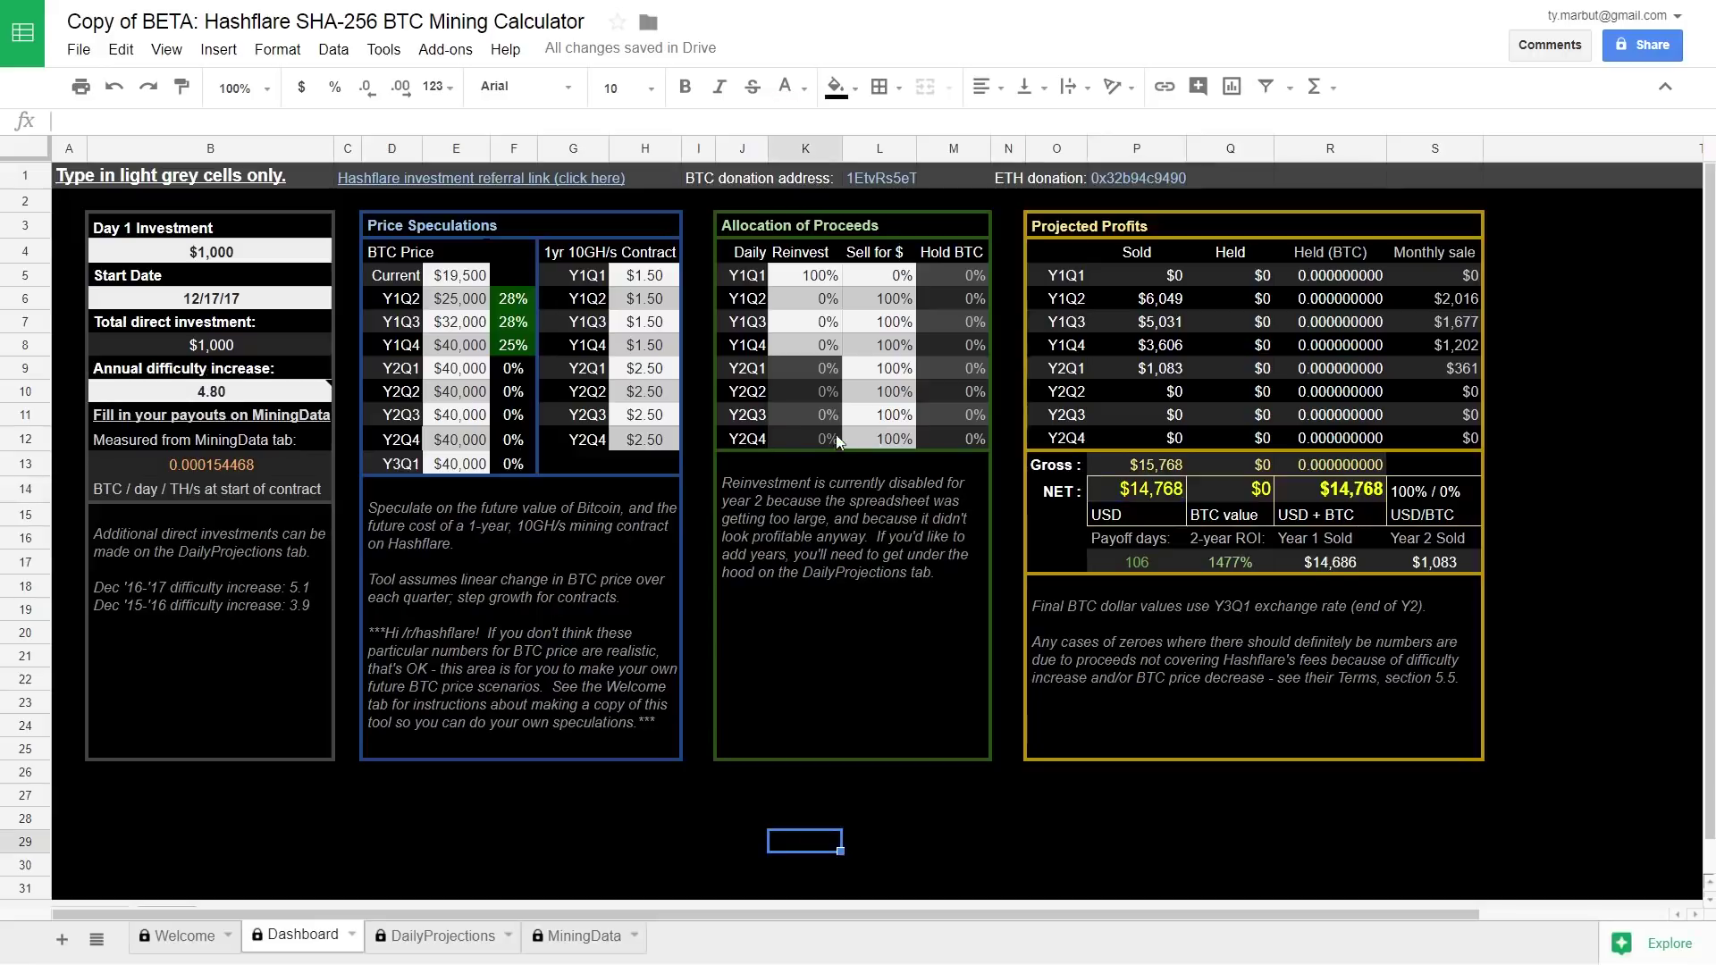
{"action": "left_click", "coordinate": [827, 279]}
{"action": "left_click", "coordinate": [828, 304]}
{"action": "left_click", "coordinate": [831, 349]}
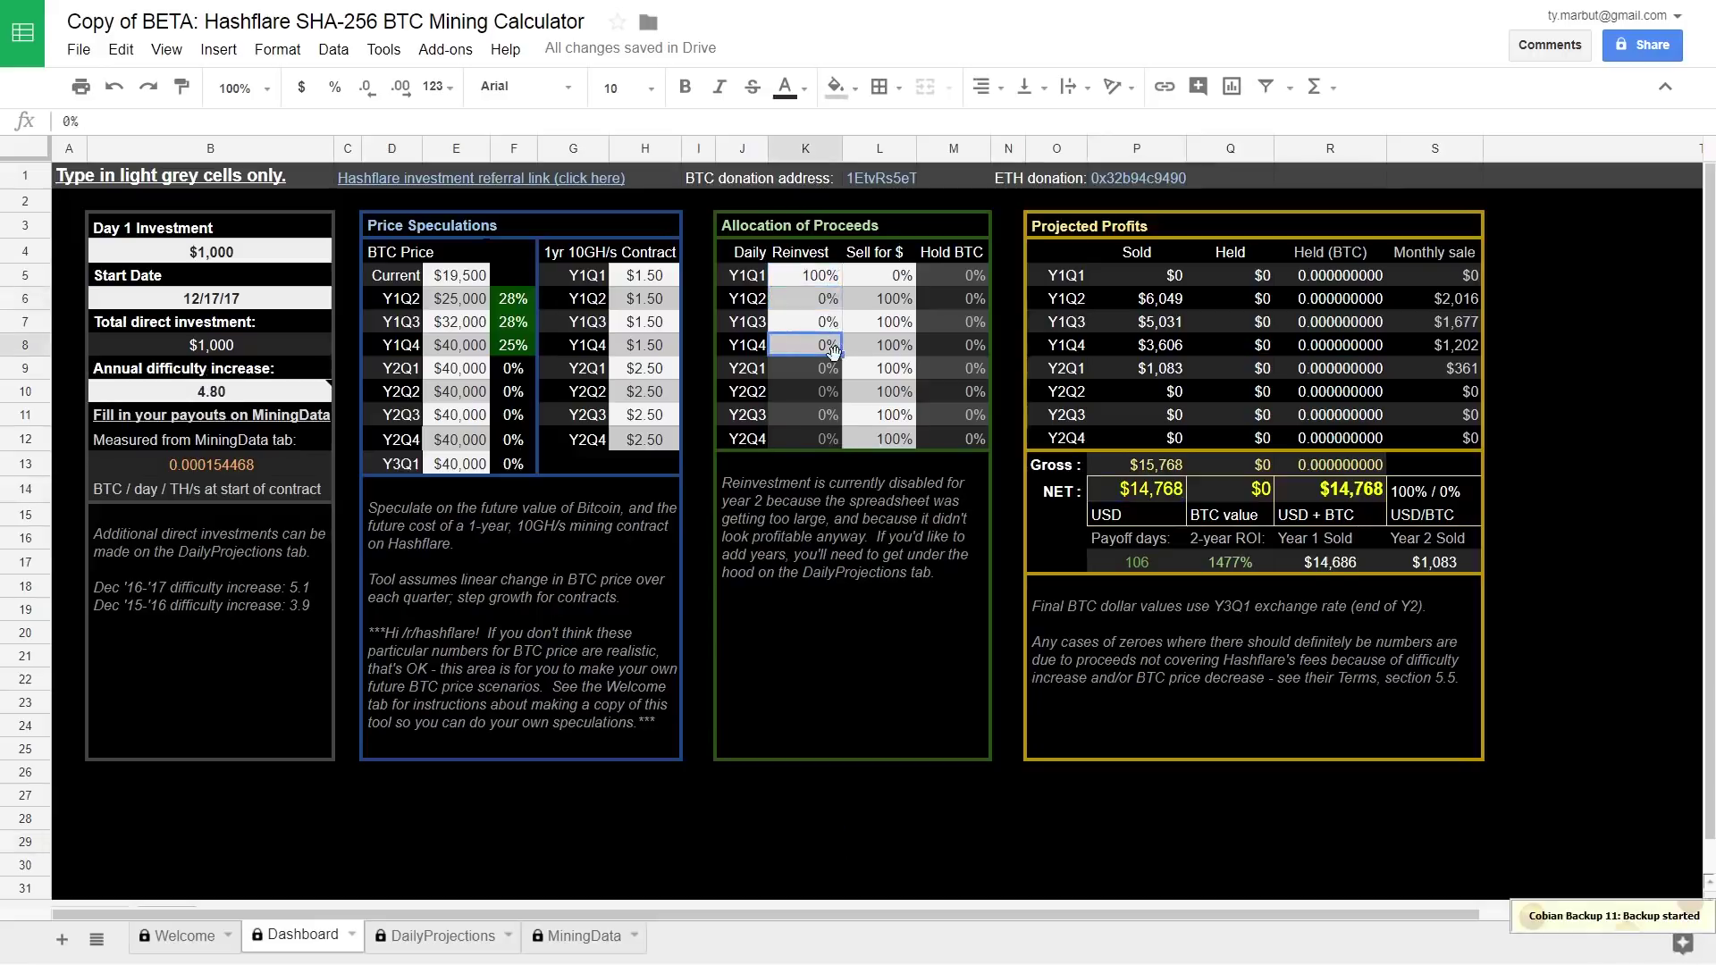
{"action": "left_click", "coordinate": [880, 308]}
{"action": "left_click", "coordinate": [885, 348]}
{"action": "left_click", "coordinate": [893, 371]}
{"action": "left_click", "coordinate": [898, 438]}
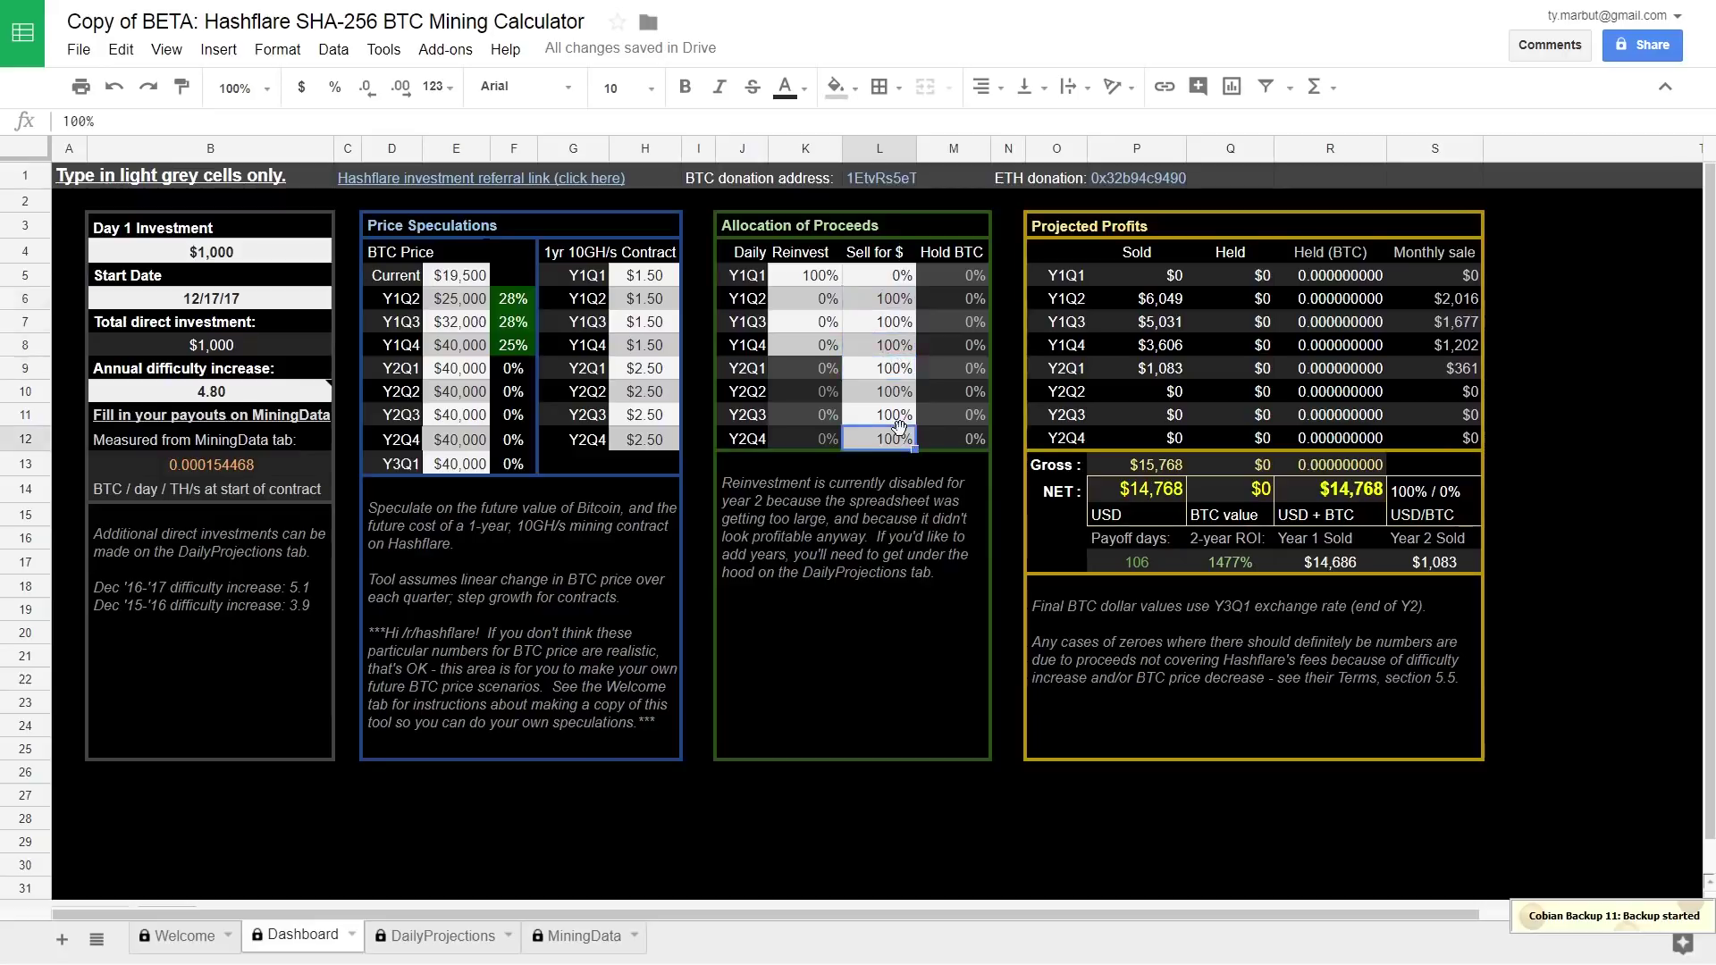
Set the daily reinvestment to 80% for Y1Q1 and 40% for Y1Q2.
{"action": "left_click", "coordinate": [833, 279]}
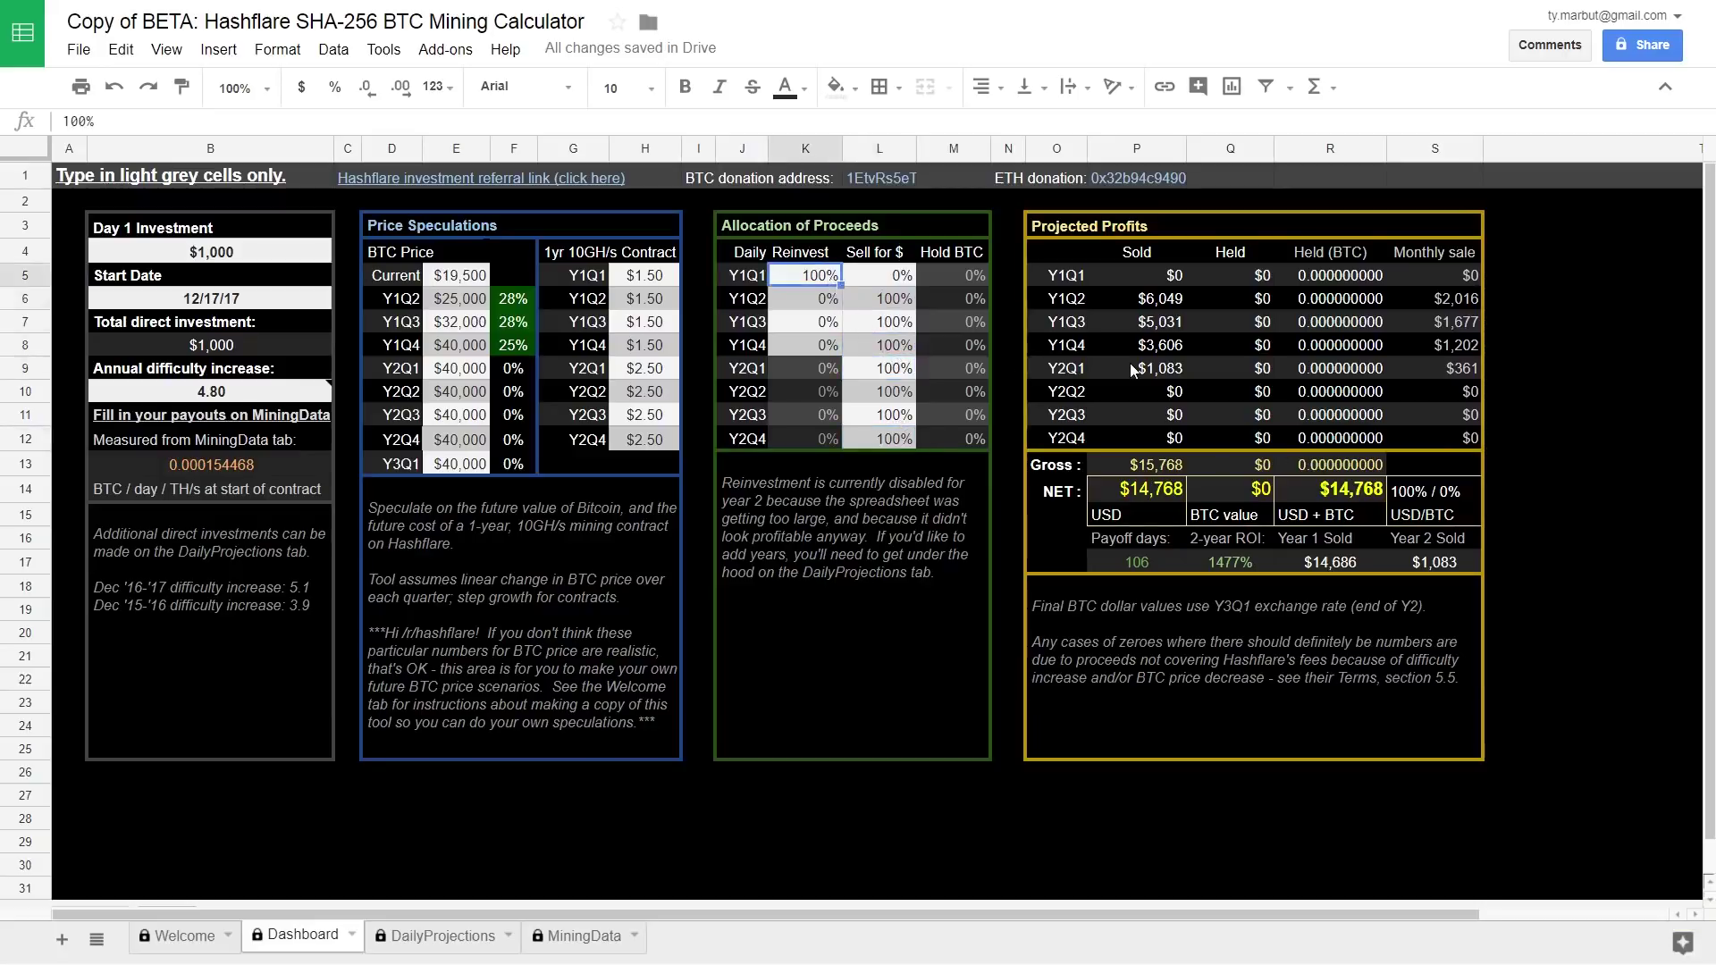
{"action": "type", "text": "80"}
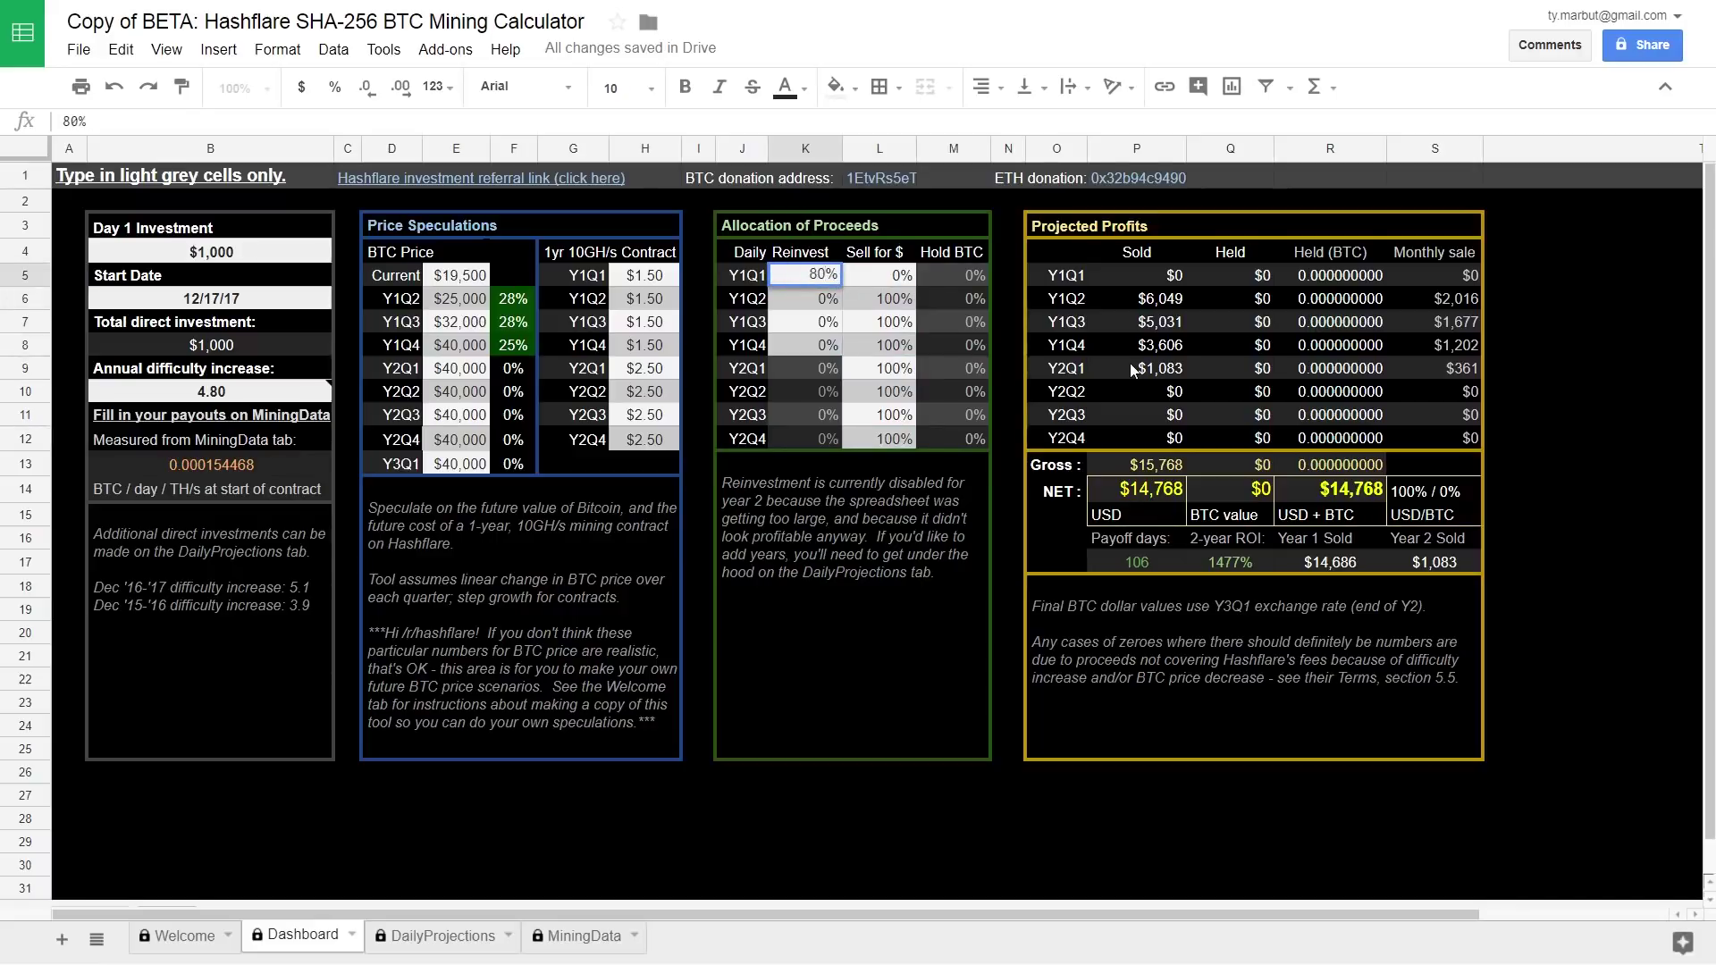
{"action": "key", "text": "Return"}
{"action": "type", "text": "40"}
{"action": "key", "text": "Return"}
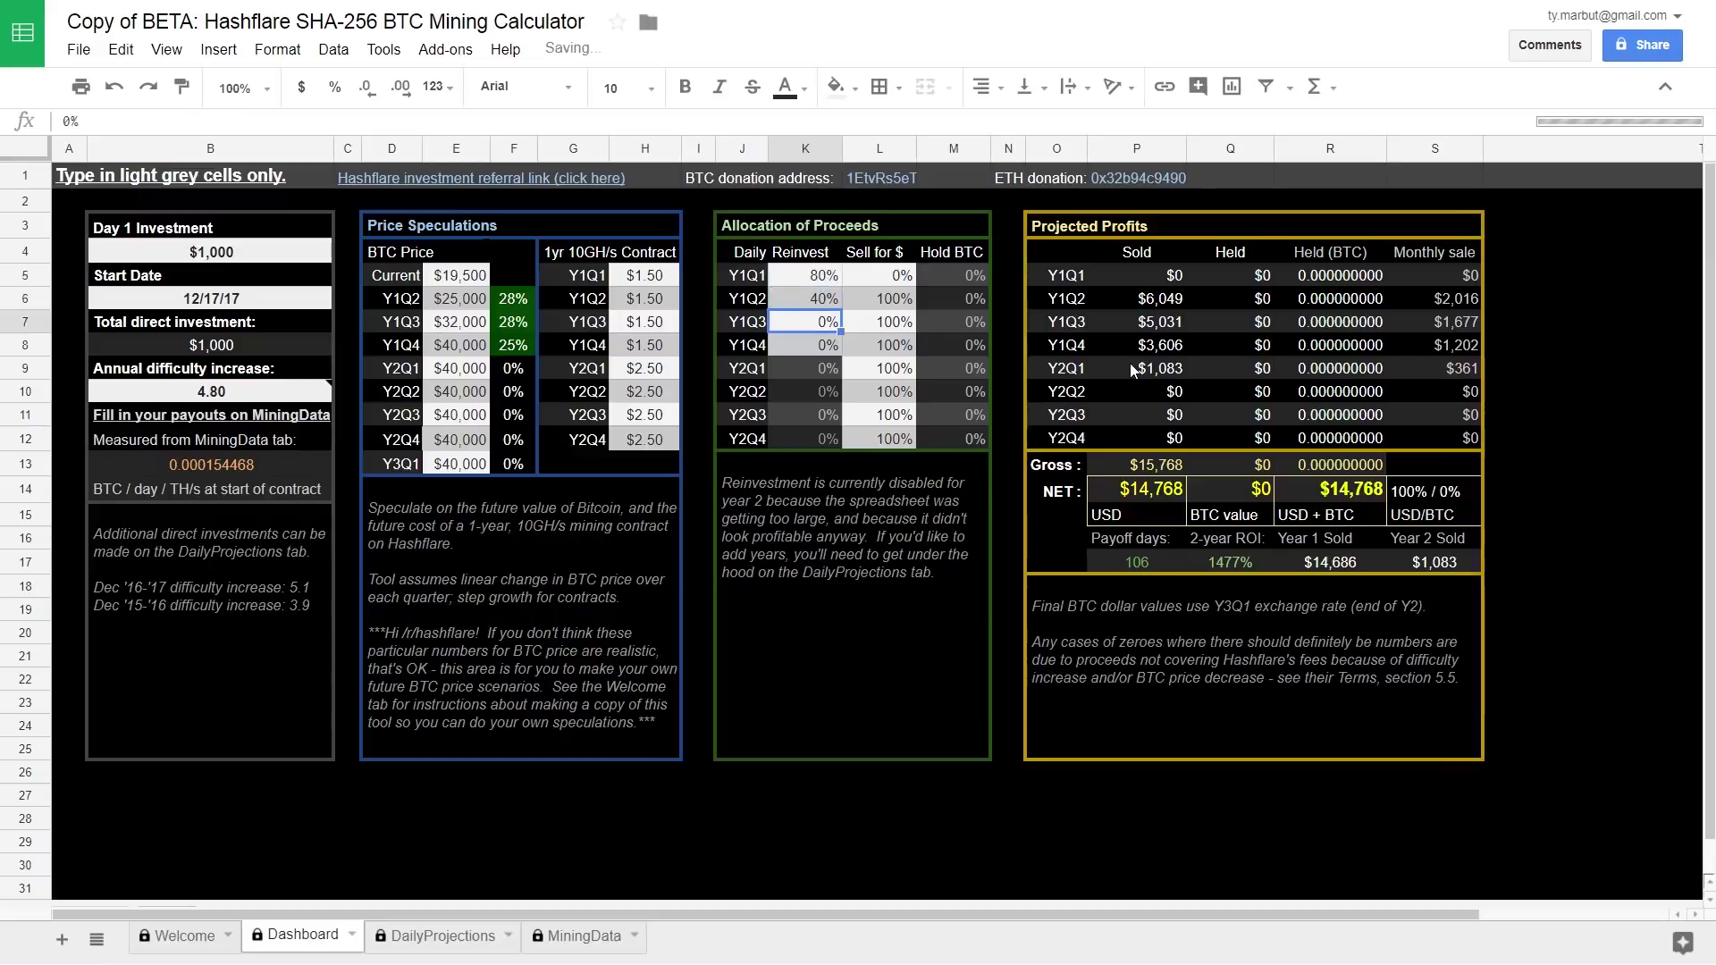
Set the Sell for $ shares from Y1Q2 through Y2Q2 to 10%, 20%, 30%, 40% and 50%.
{"action": "key", "text": "Up"}
{"action": "key", "text": "Up"}
{"action": "key", "text": "Right"}
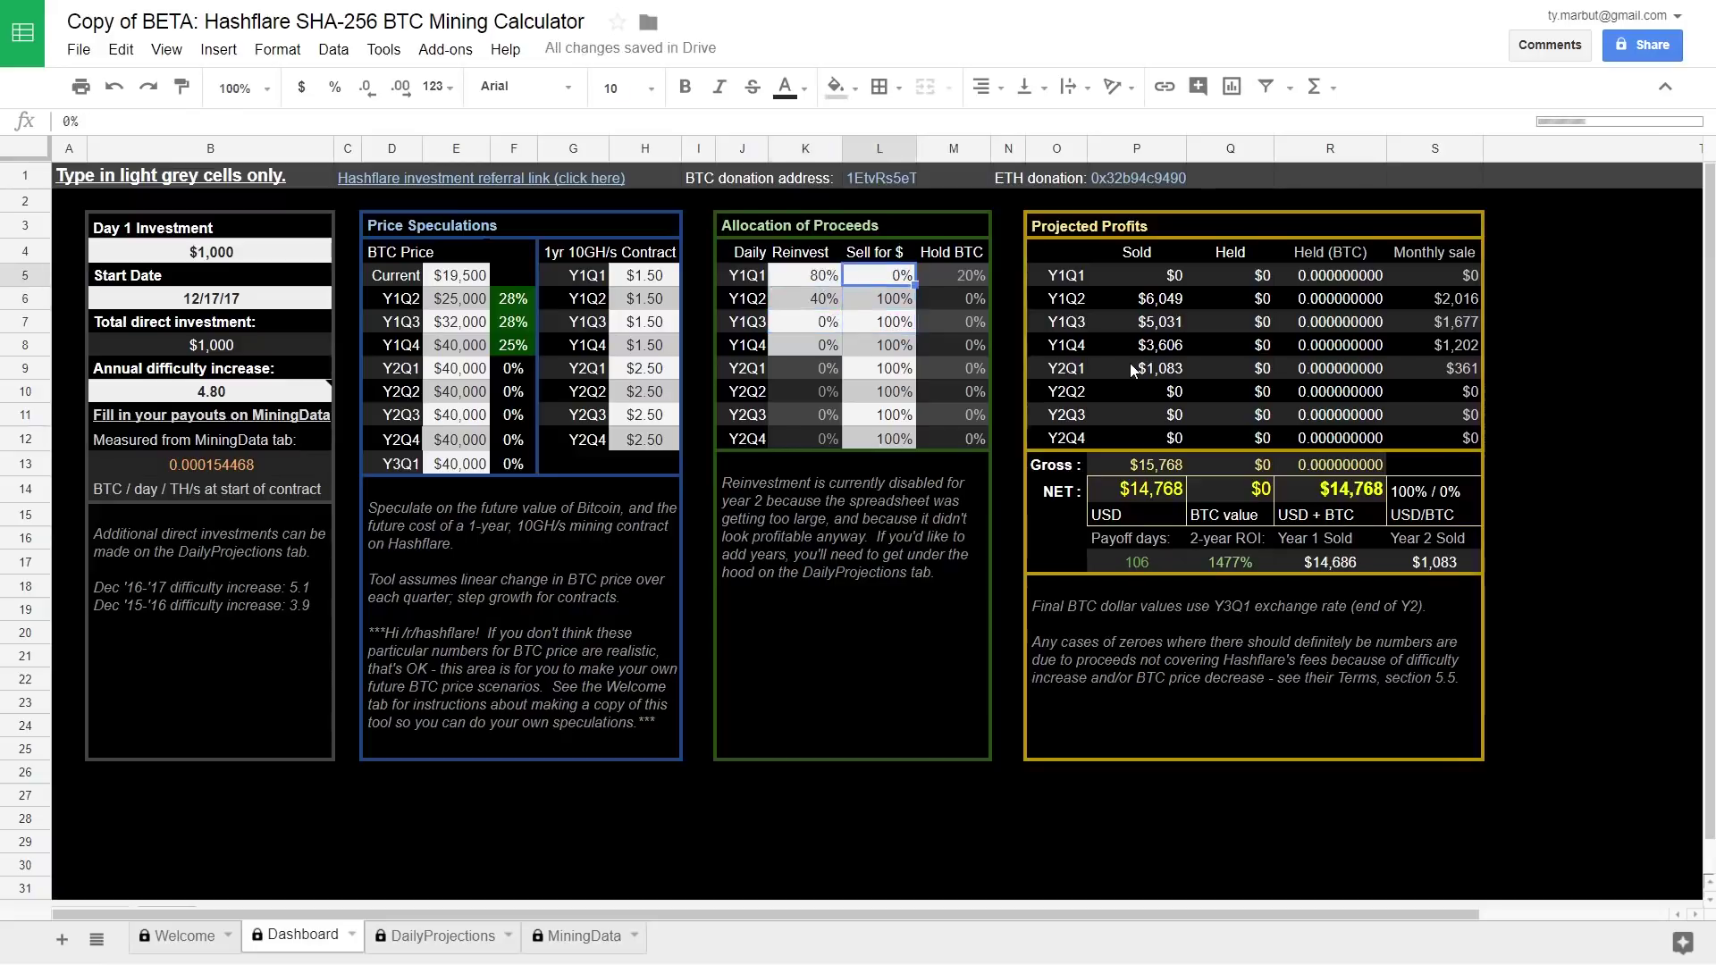
{"action": "key", "text": "Down"}
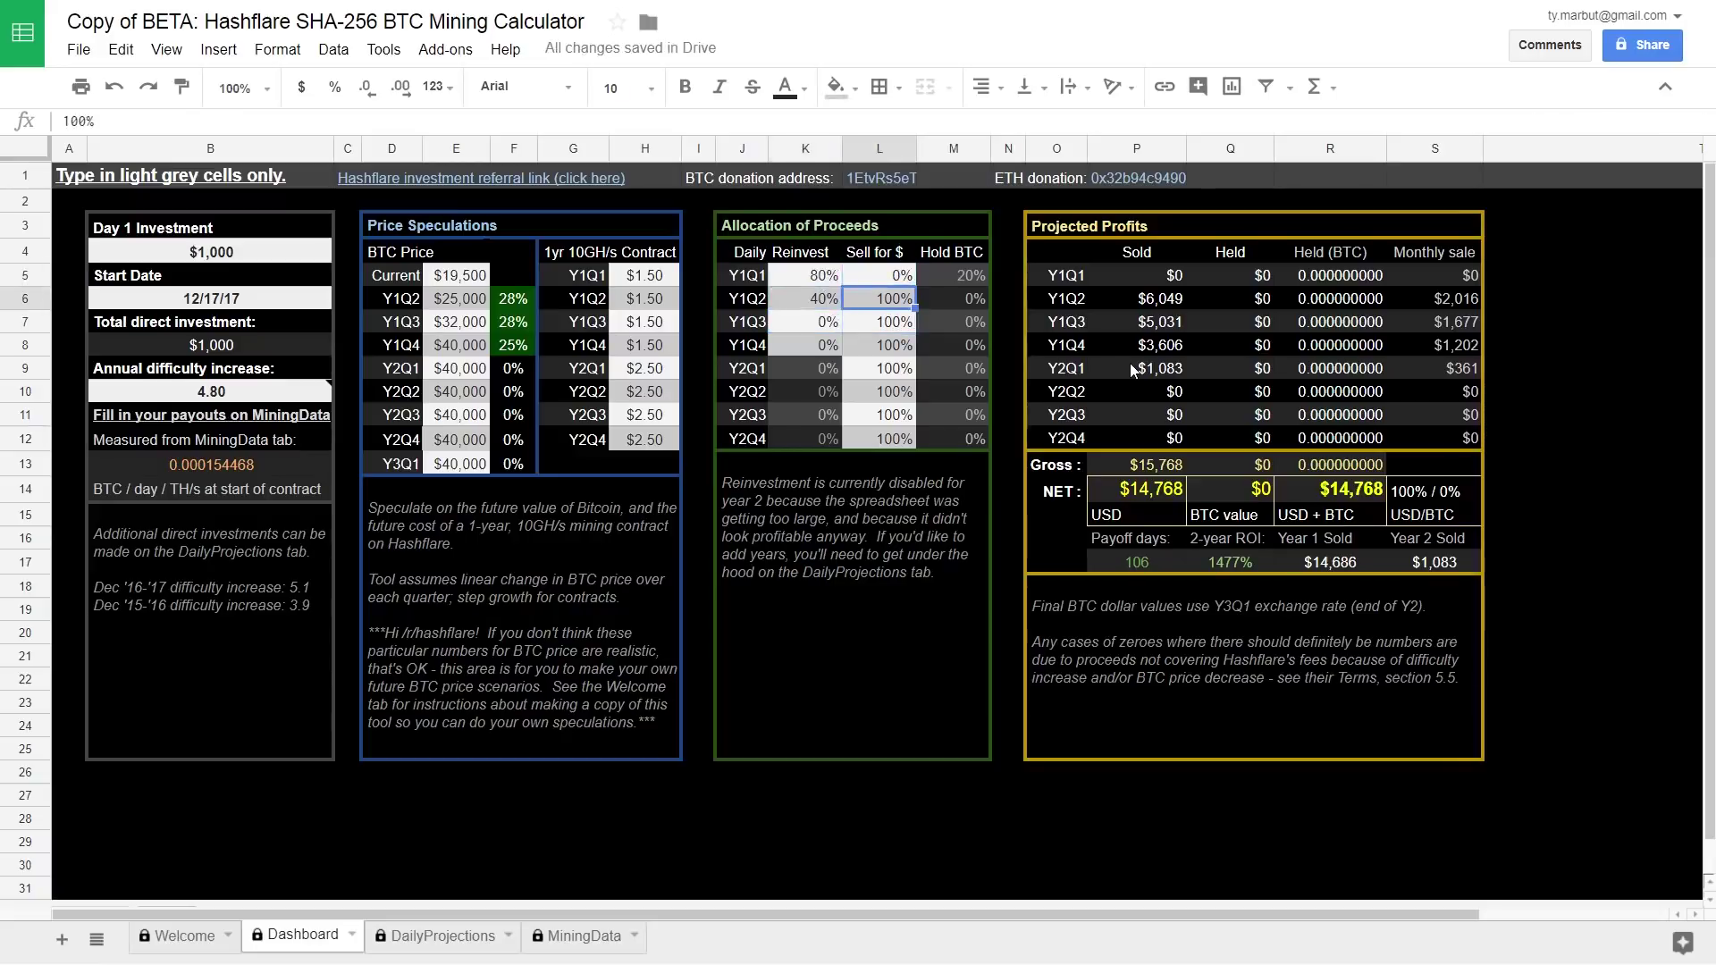
{"action": "type", "text": "10"}
{"action": "key", "text": "Return"}
{"action": "type", "text": "20"}
{"action": "key", "text": "Return"}
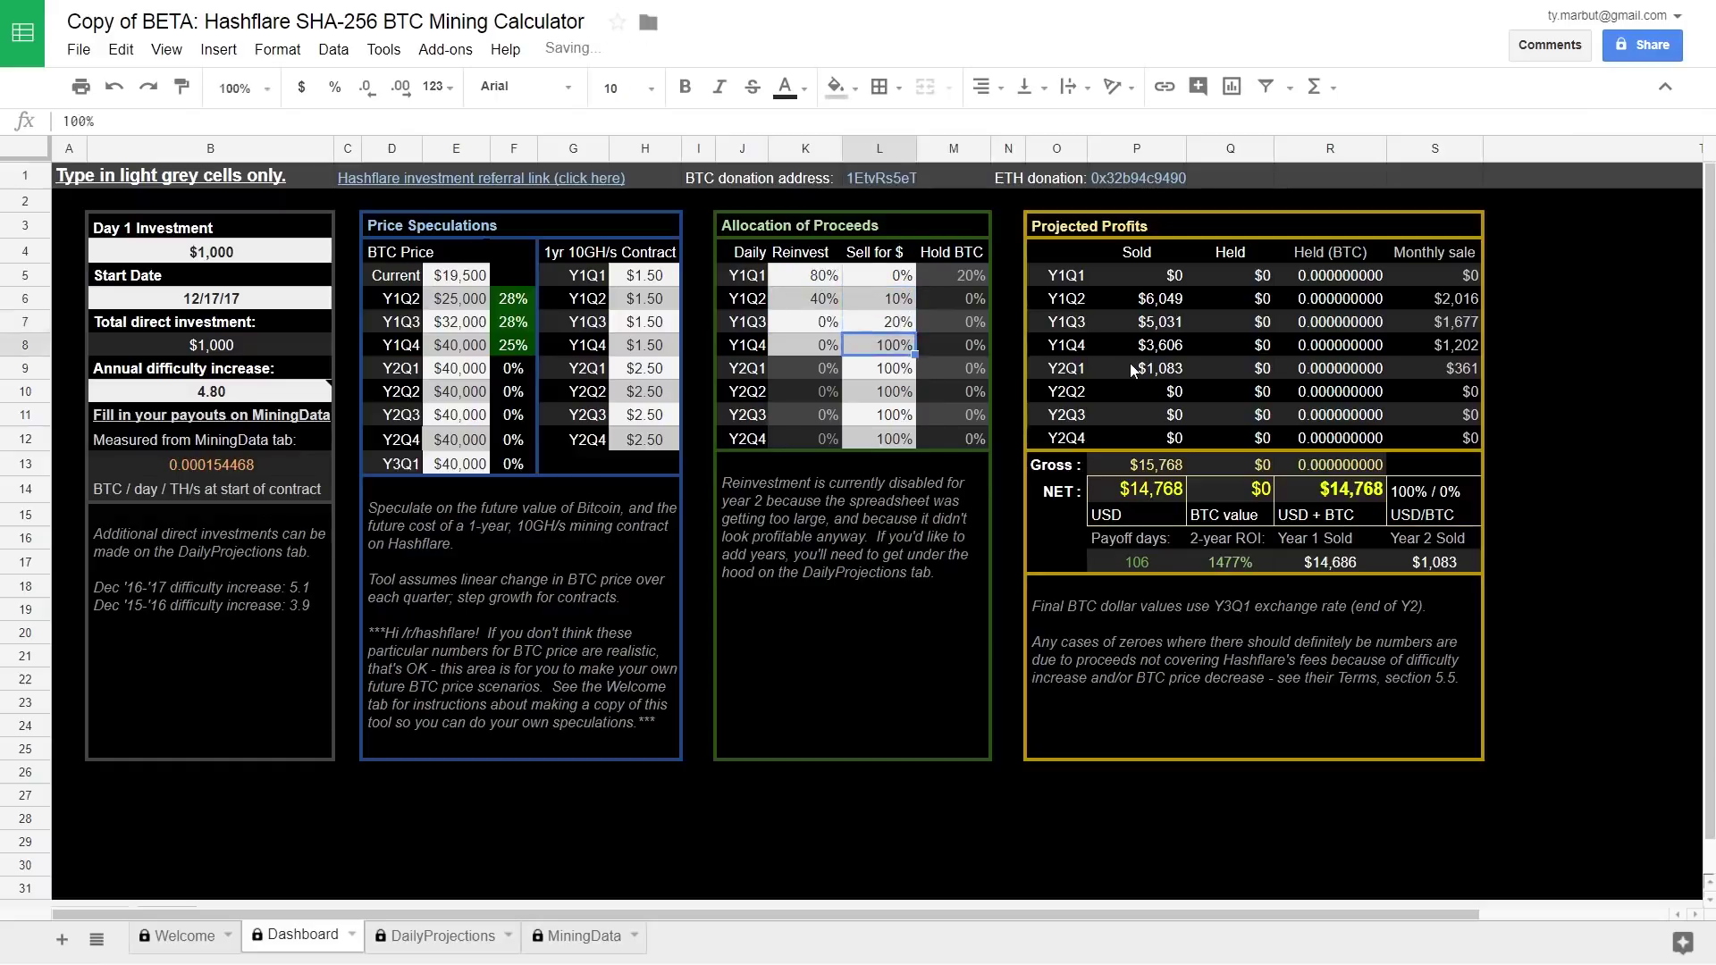
{"action": "type", "text": "30"}
{"action": "key", "text": "Return"}
{"action": "type", "text": "40"}
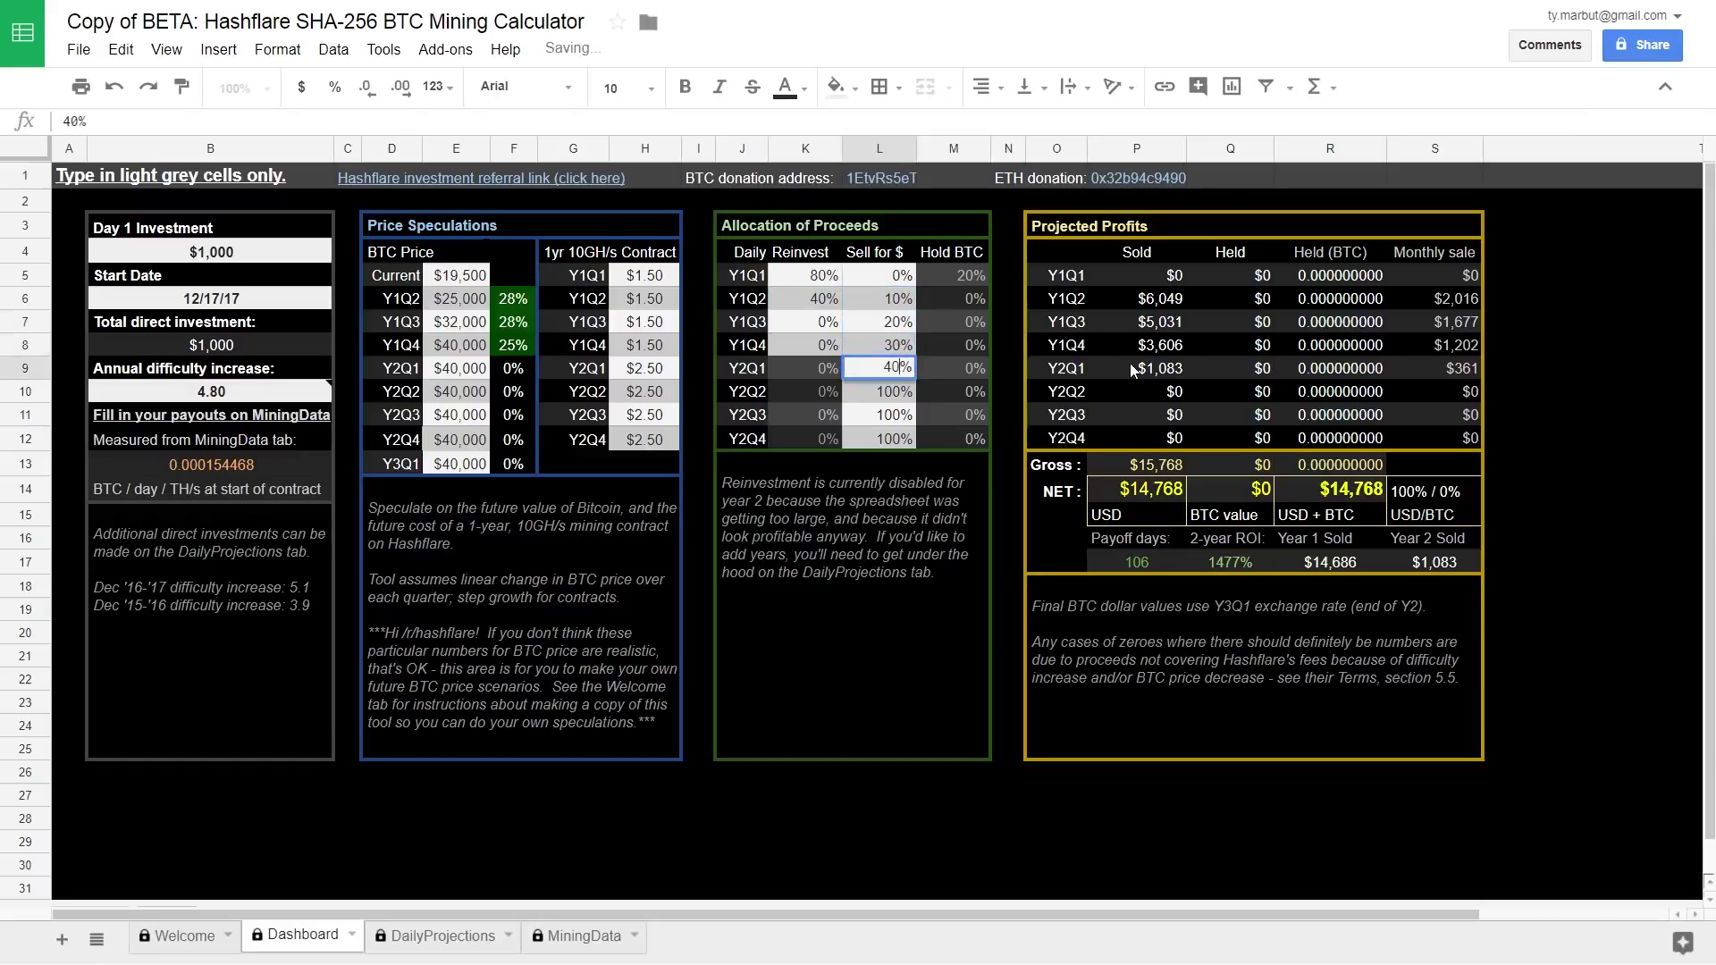
{"action": "key", "text": "Return"}
{"action": "type", "text": "50"}
{"action": "key", "text": "Return"}
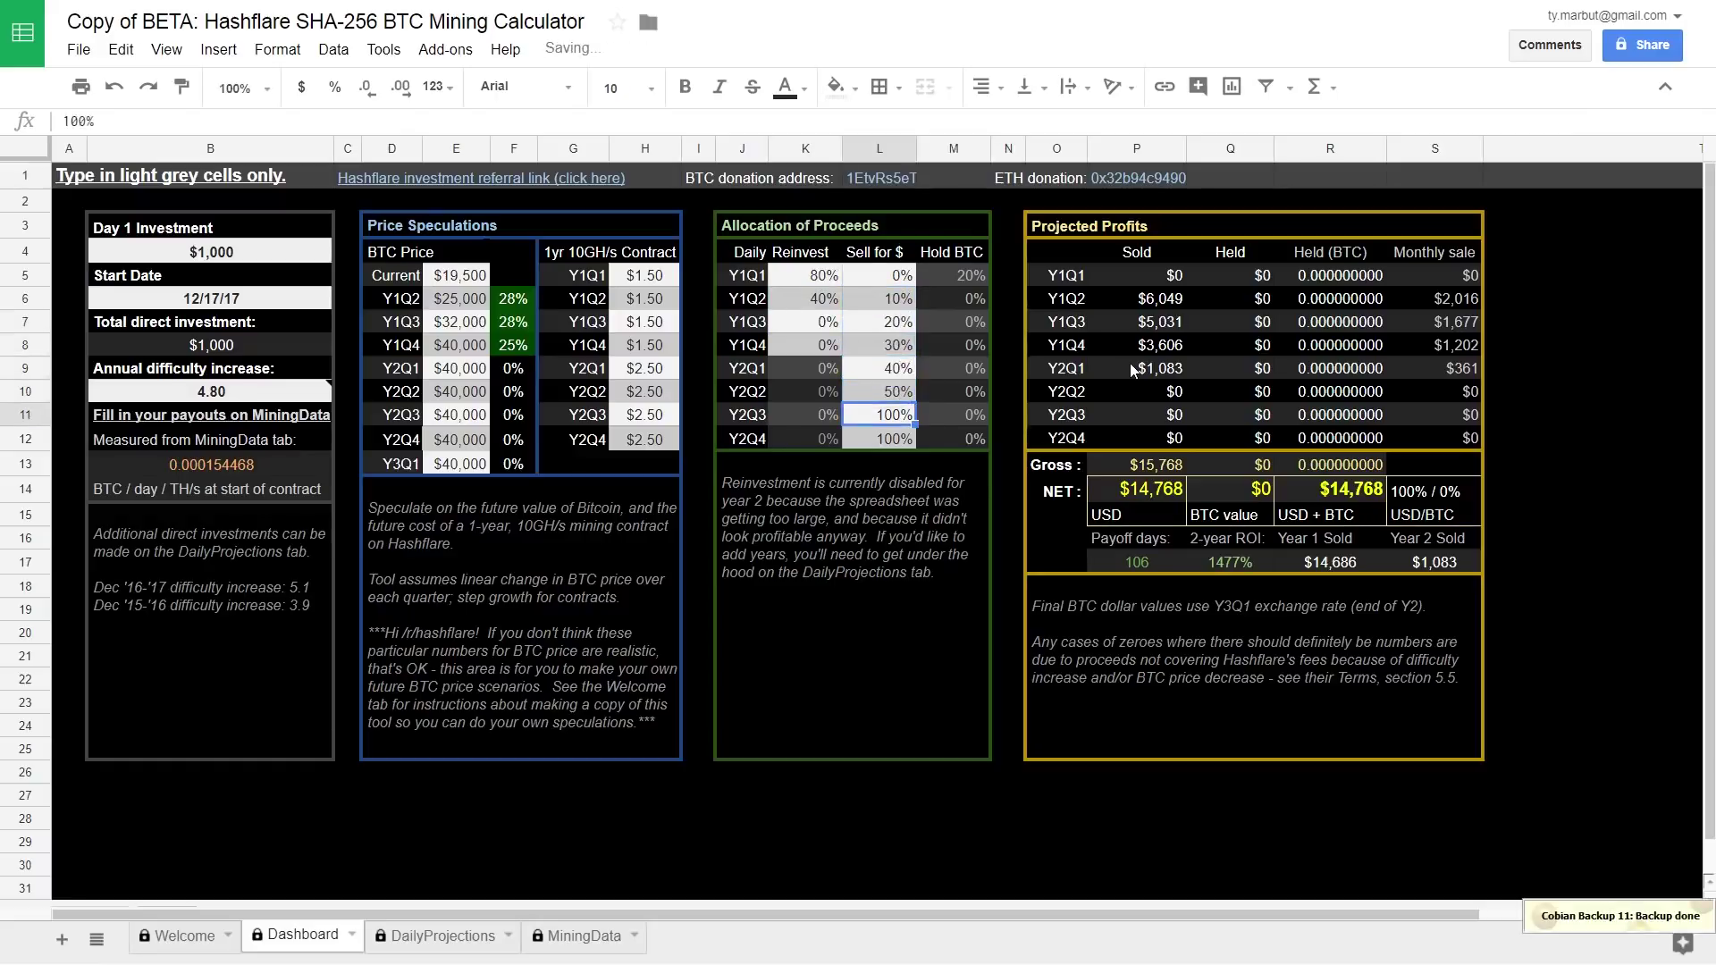
Copy the Y2Q2 Sell for $ share of 50% into Y2Q3 and Y2Q4, pasting values only.
{"action": "key", "text": "Up"}
{"action": "key", "text": "Down"}
{"action": "key", "text": "Down"}
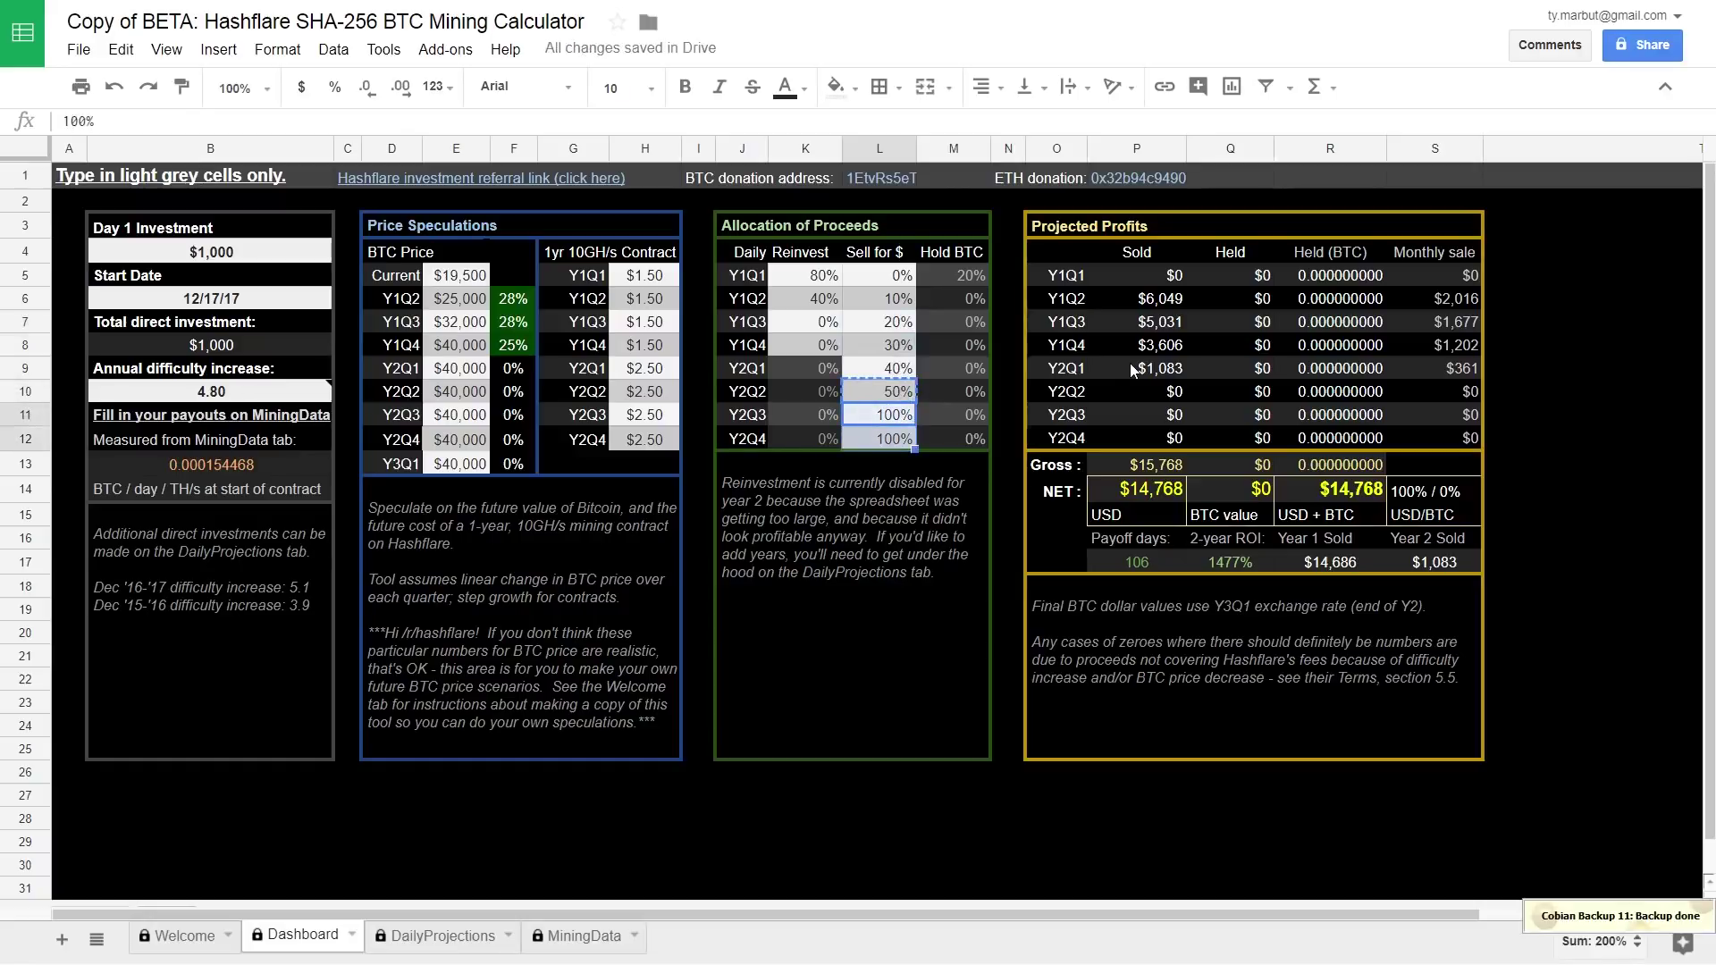
{"action": "right_click", "coordinate": [870, 402]}
{"action": "left_click", "coordinate": [867, 361]}
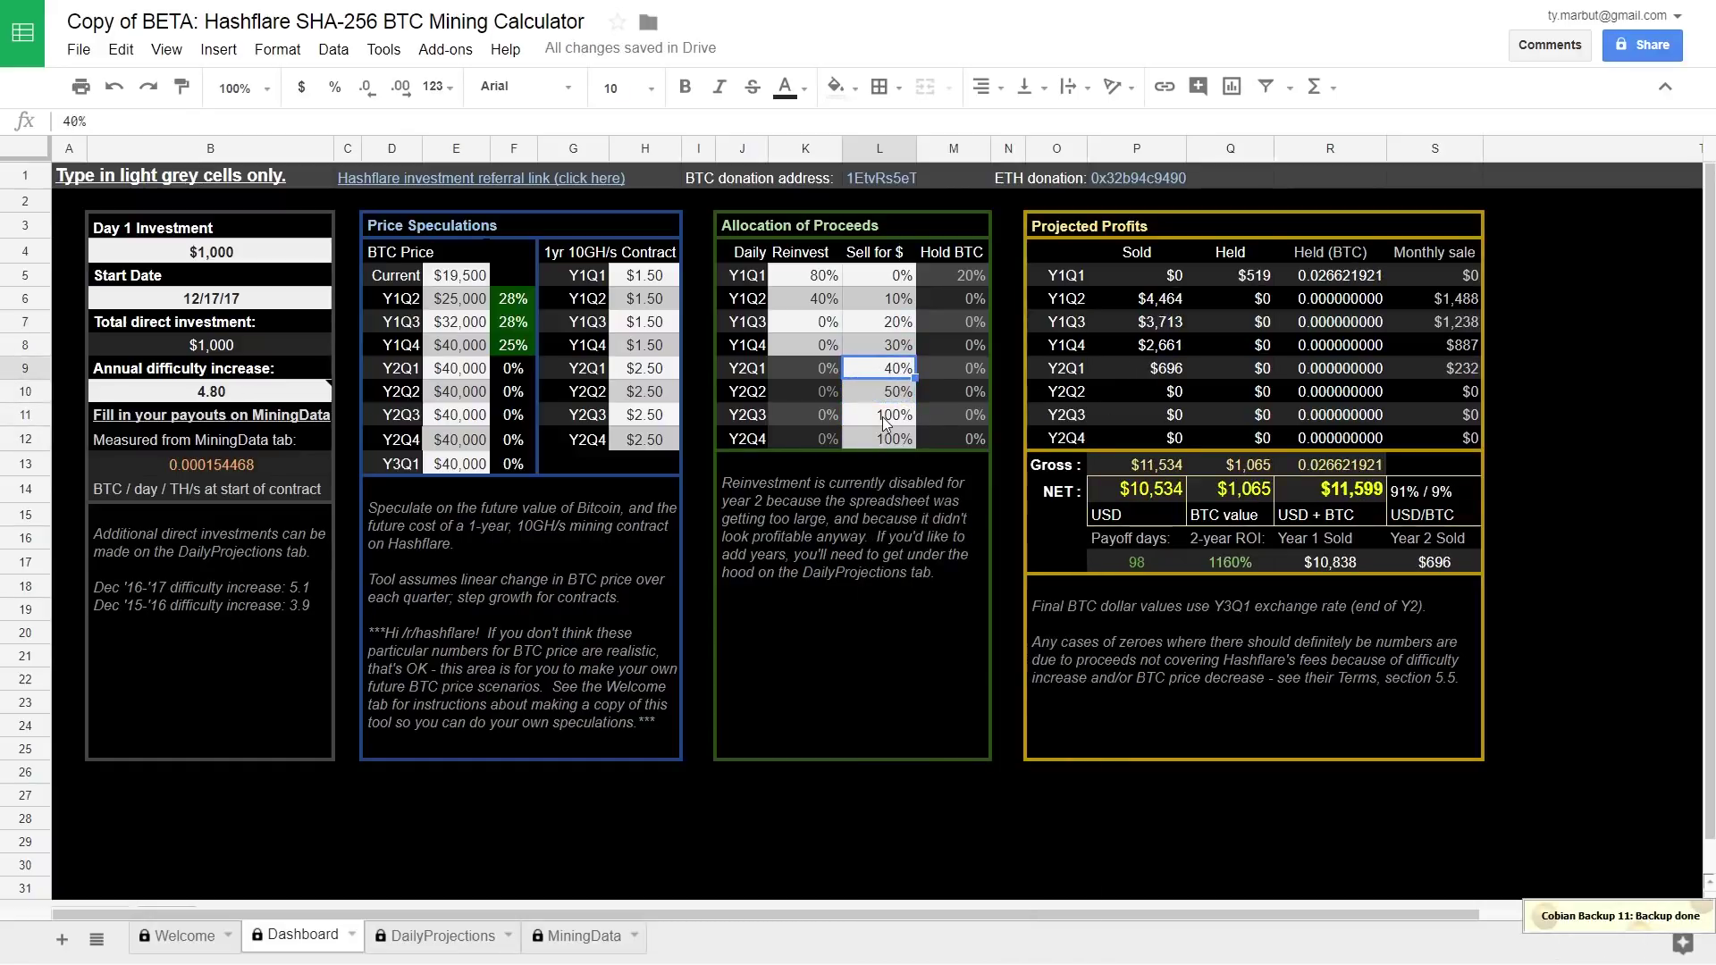
{"action": "left_click_drag", "start_coordinate": [883, 414], "coordinate": [884, 430]}
{"action": "right_click", "coordinate": [885, 436]}
{"action": "mouse_move", "coordinate": [978, 545]}
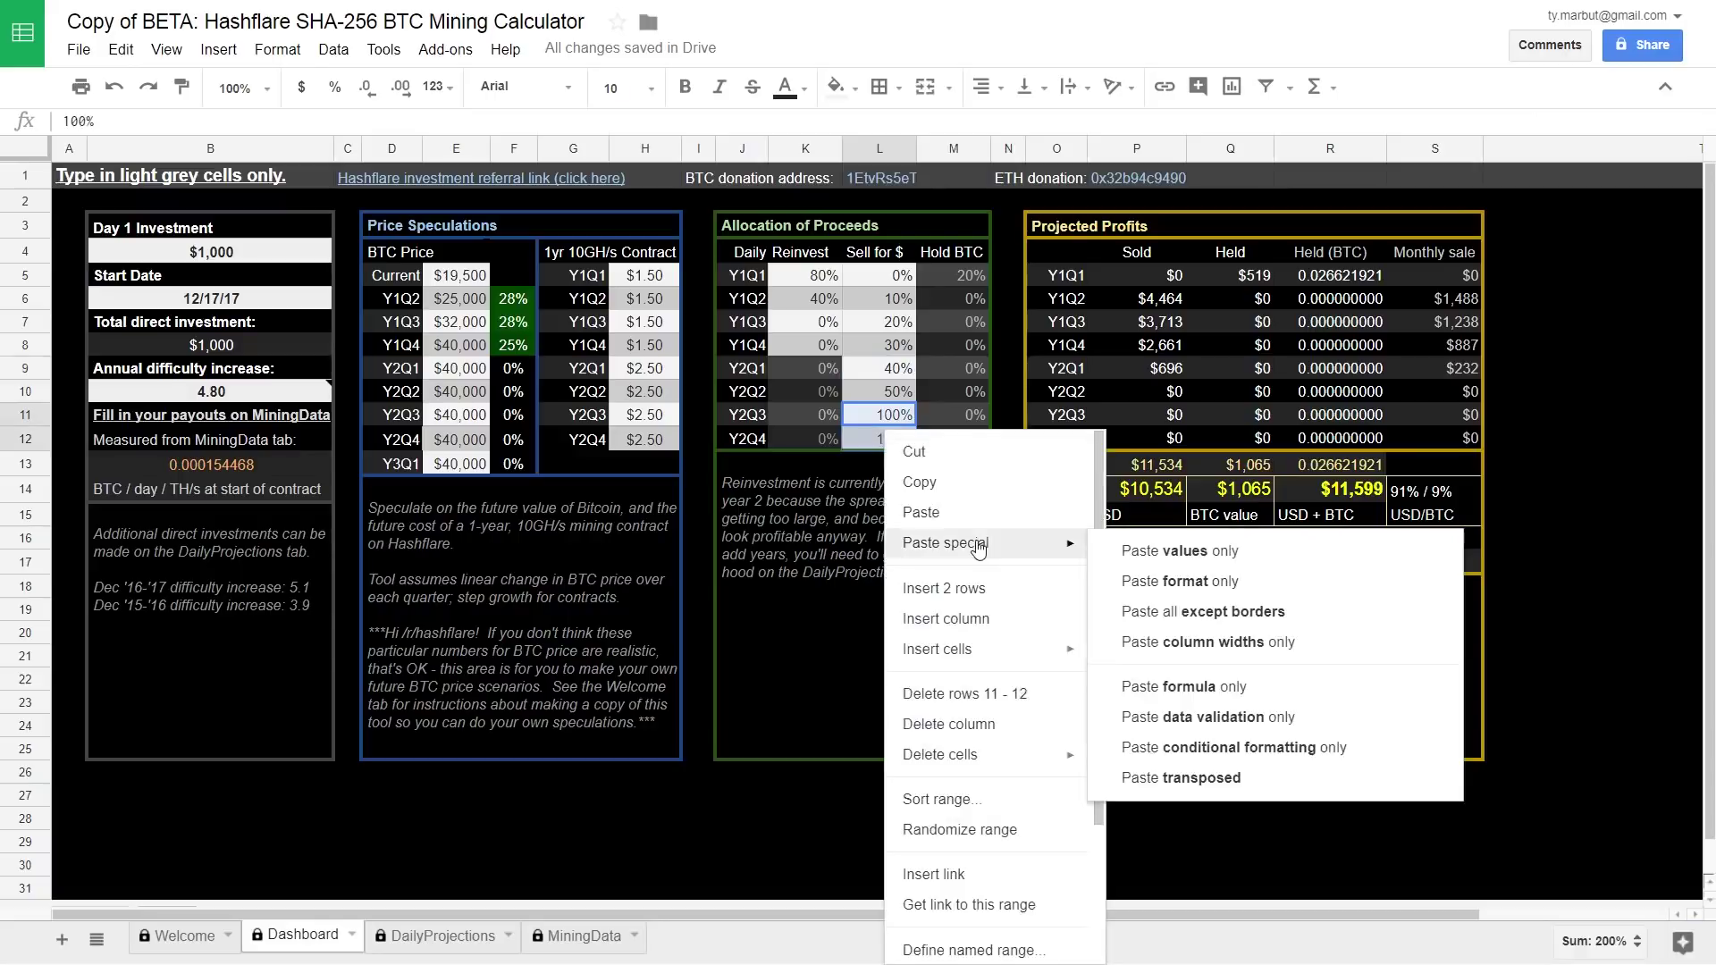
{"action": "left_click", "coordinate": [1214, 552]}
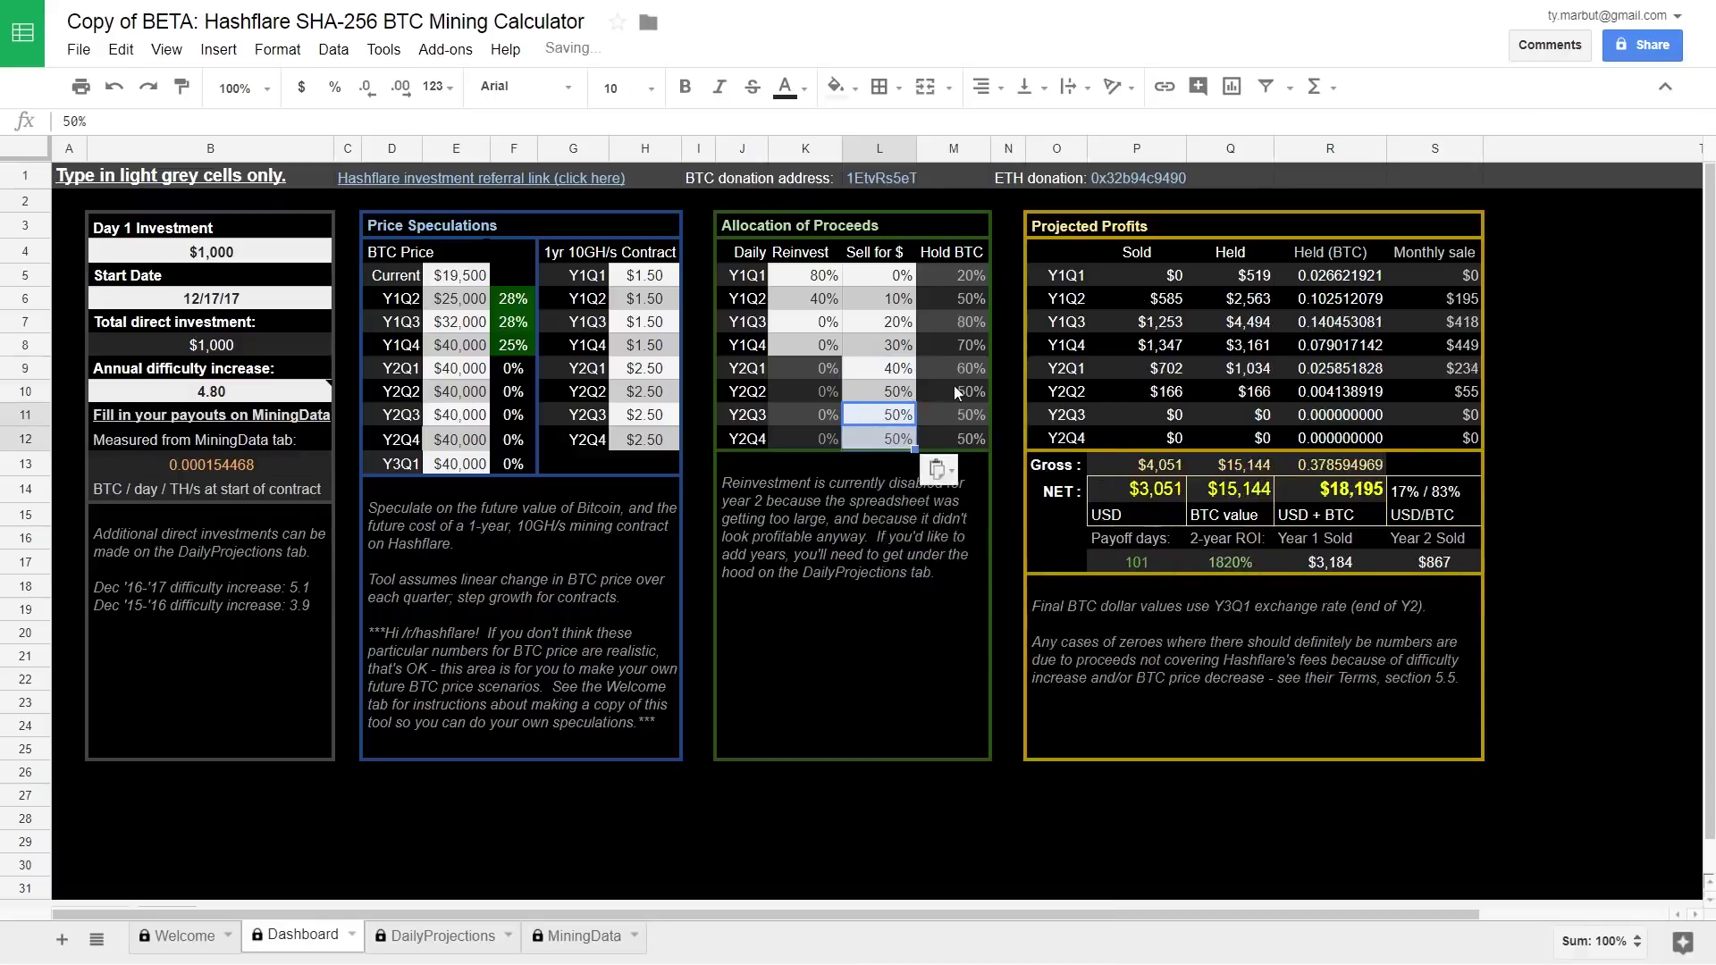
{"action": "left_click", "coordinate": [1529, 523]}
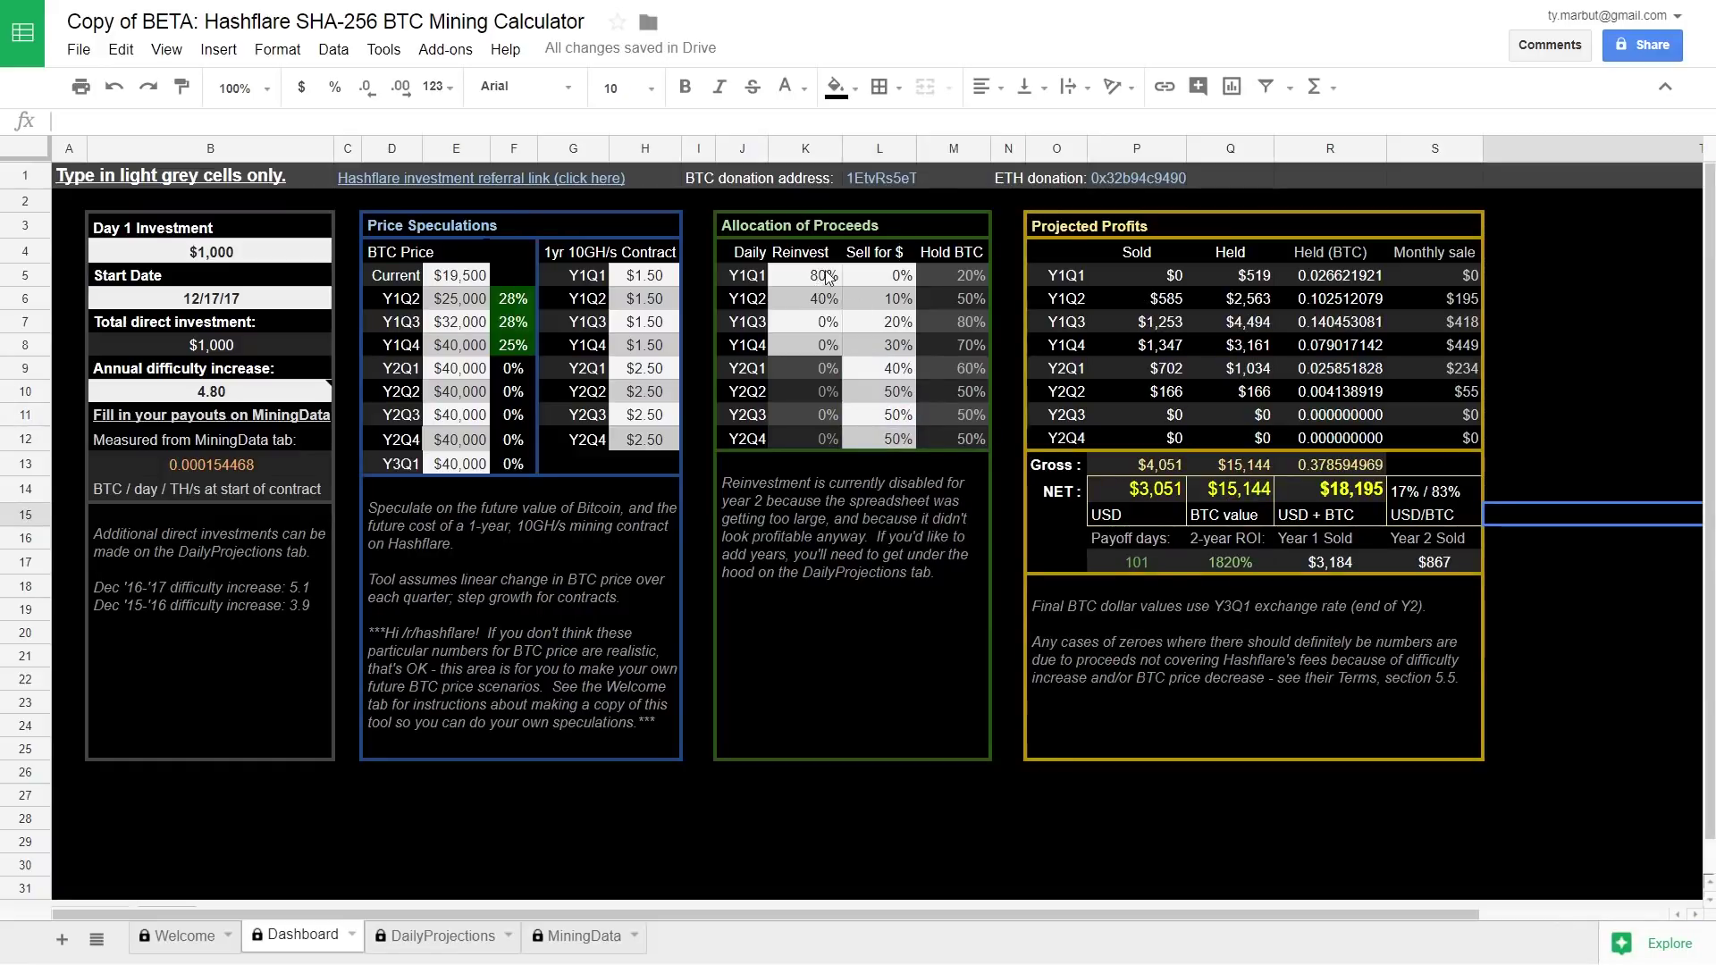
Set the Sell for $ shares from Y1Q1 through Y2Q2 to 10%, 20%, 30%, 40%, 50% and 60%.
{"action": "left_click", "coordinate": [821, 302]}
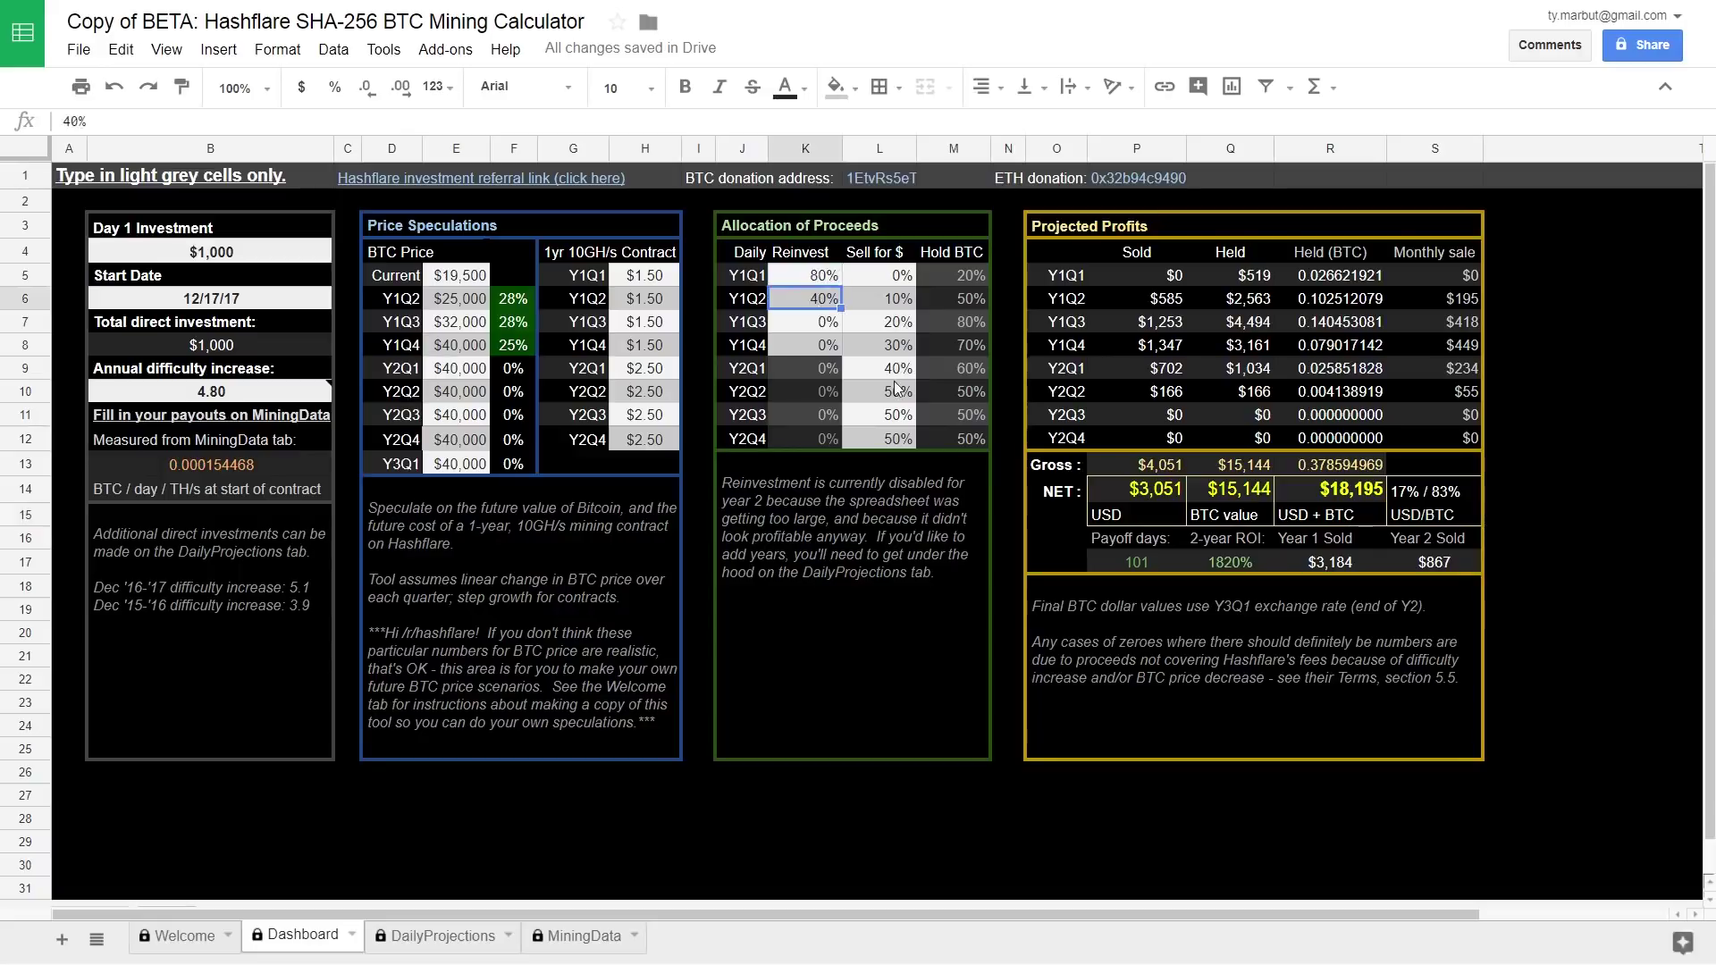
{"action": "left_click", "coordinate": [891, 284]}
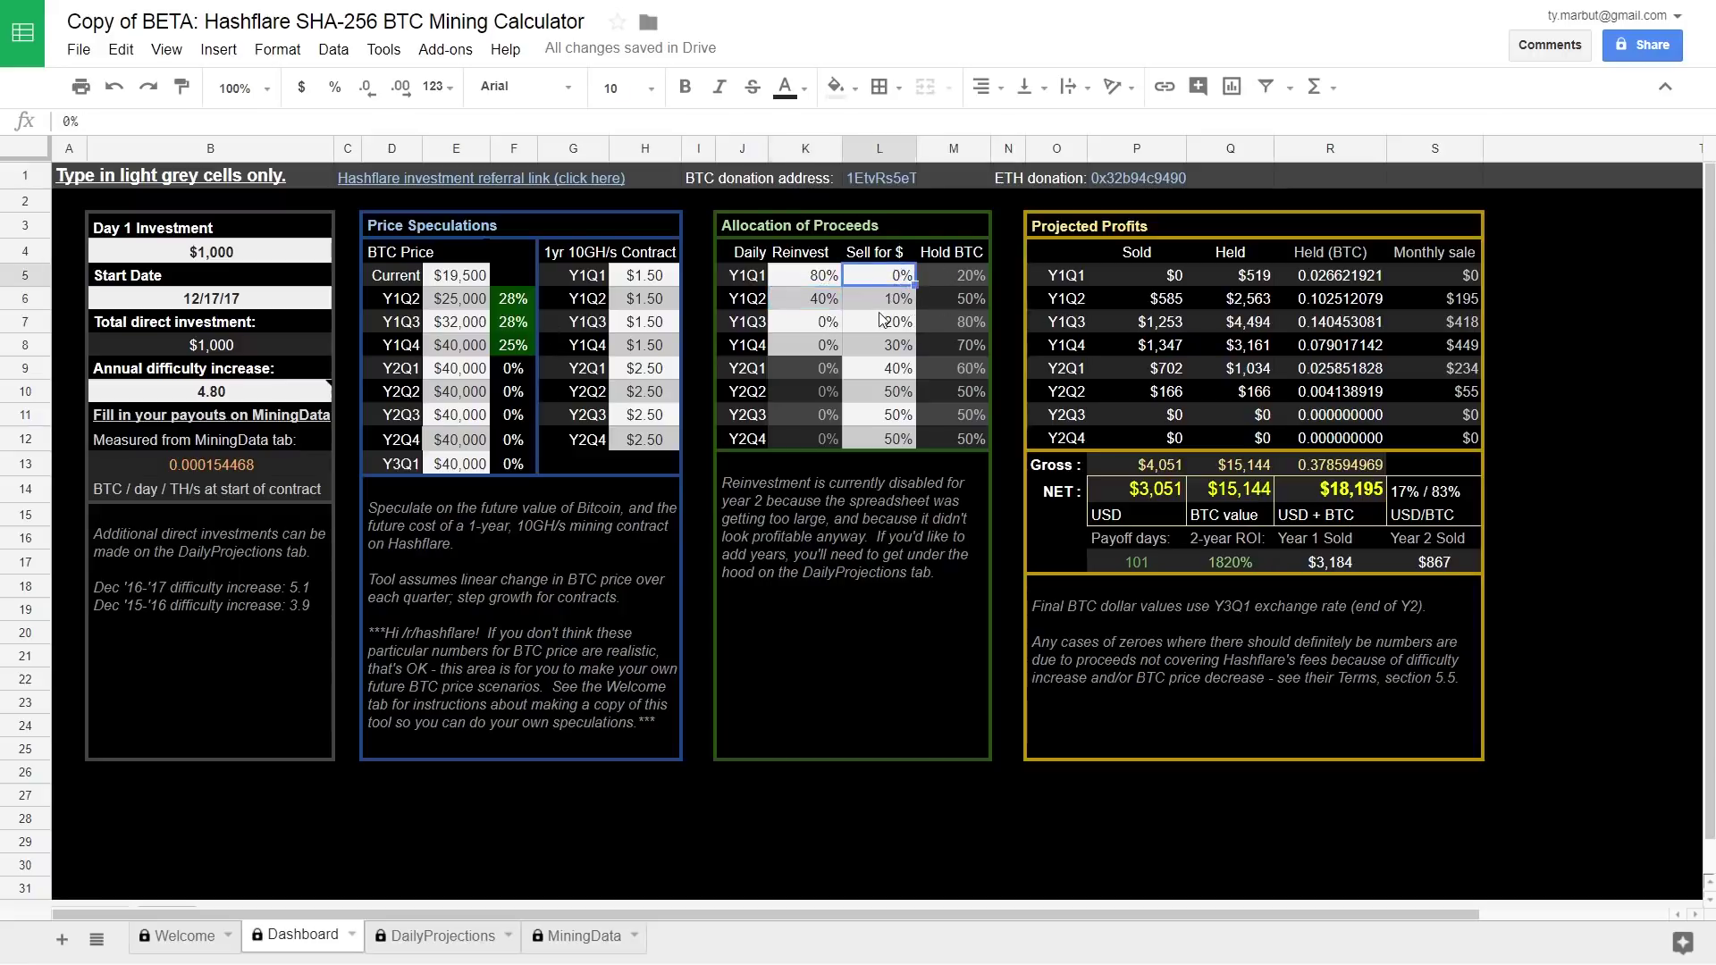
{"action": "type", "text": "10"}
{"action": "key", "text": "Return"}
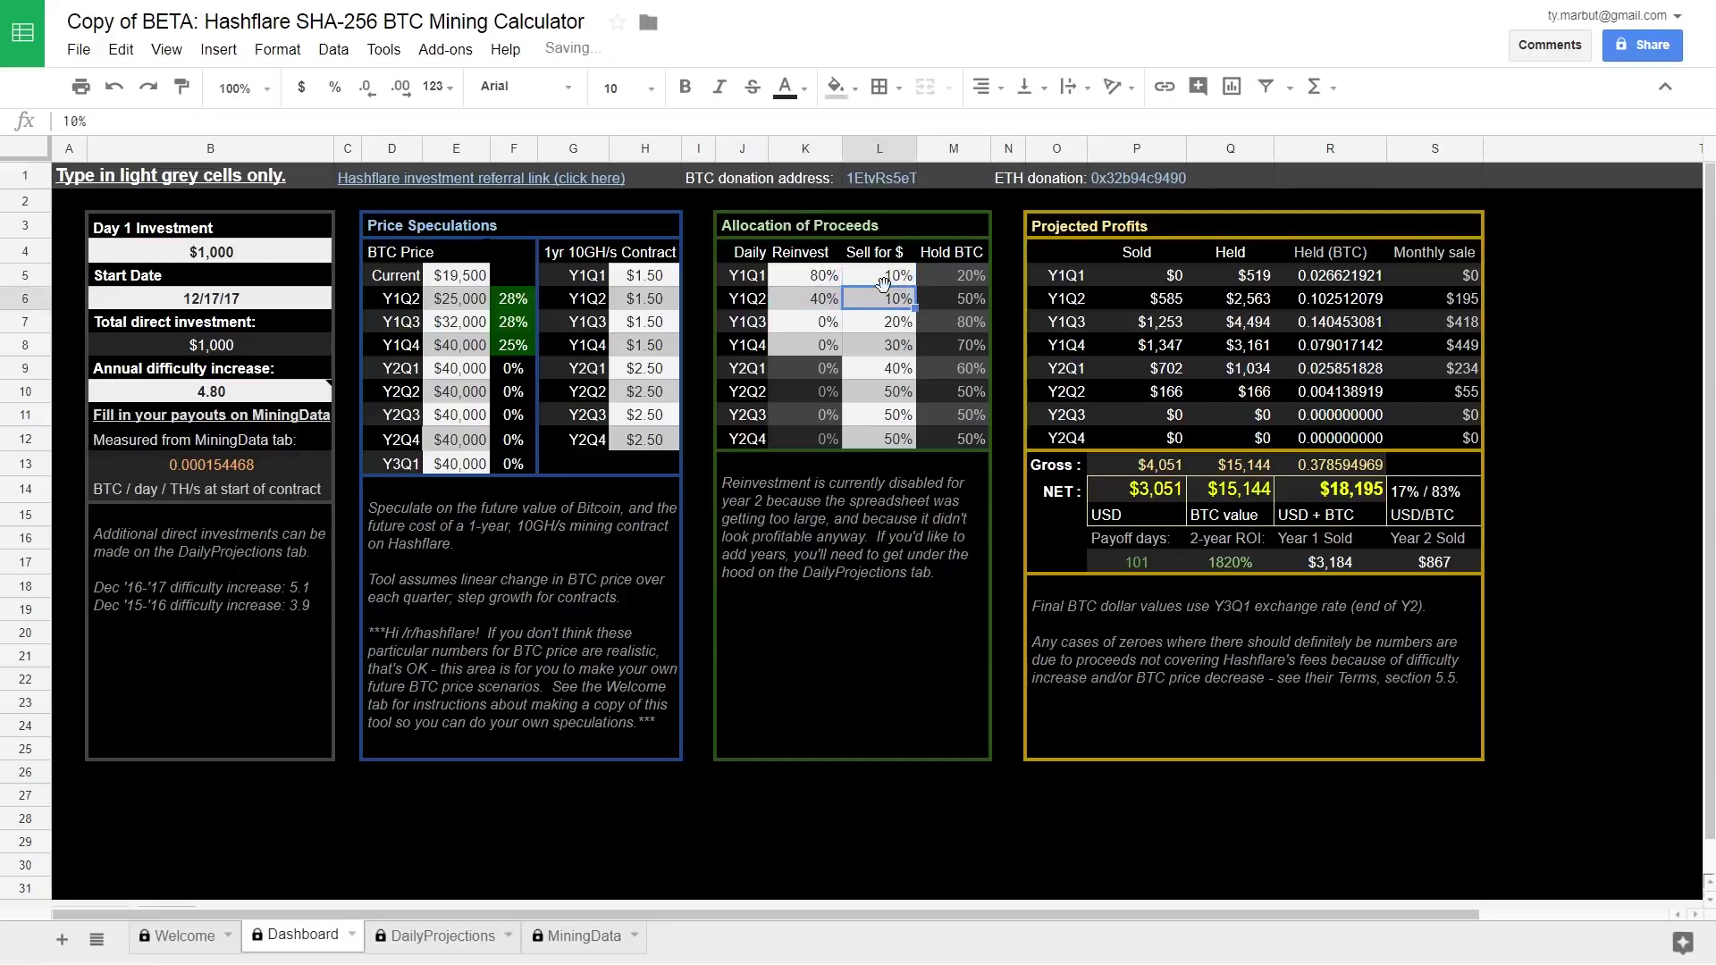
{"action": "type", "text": "20"}
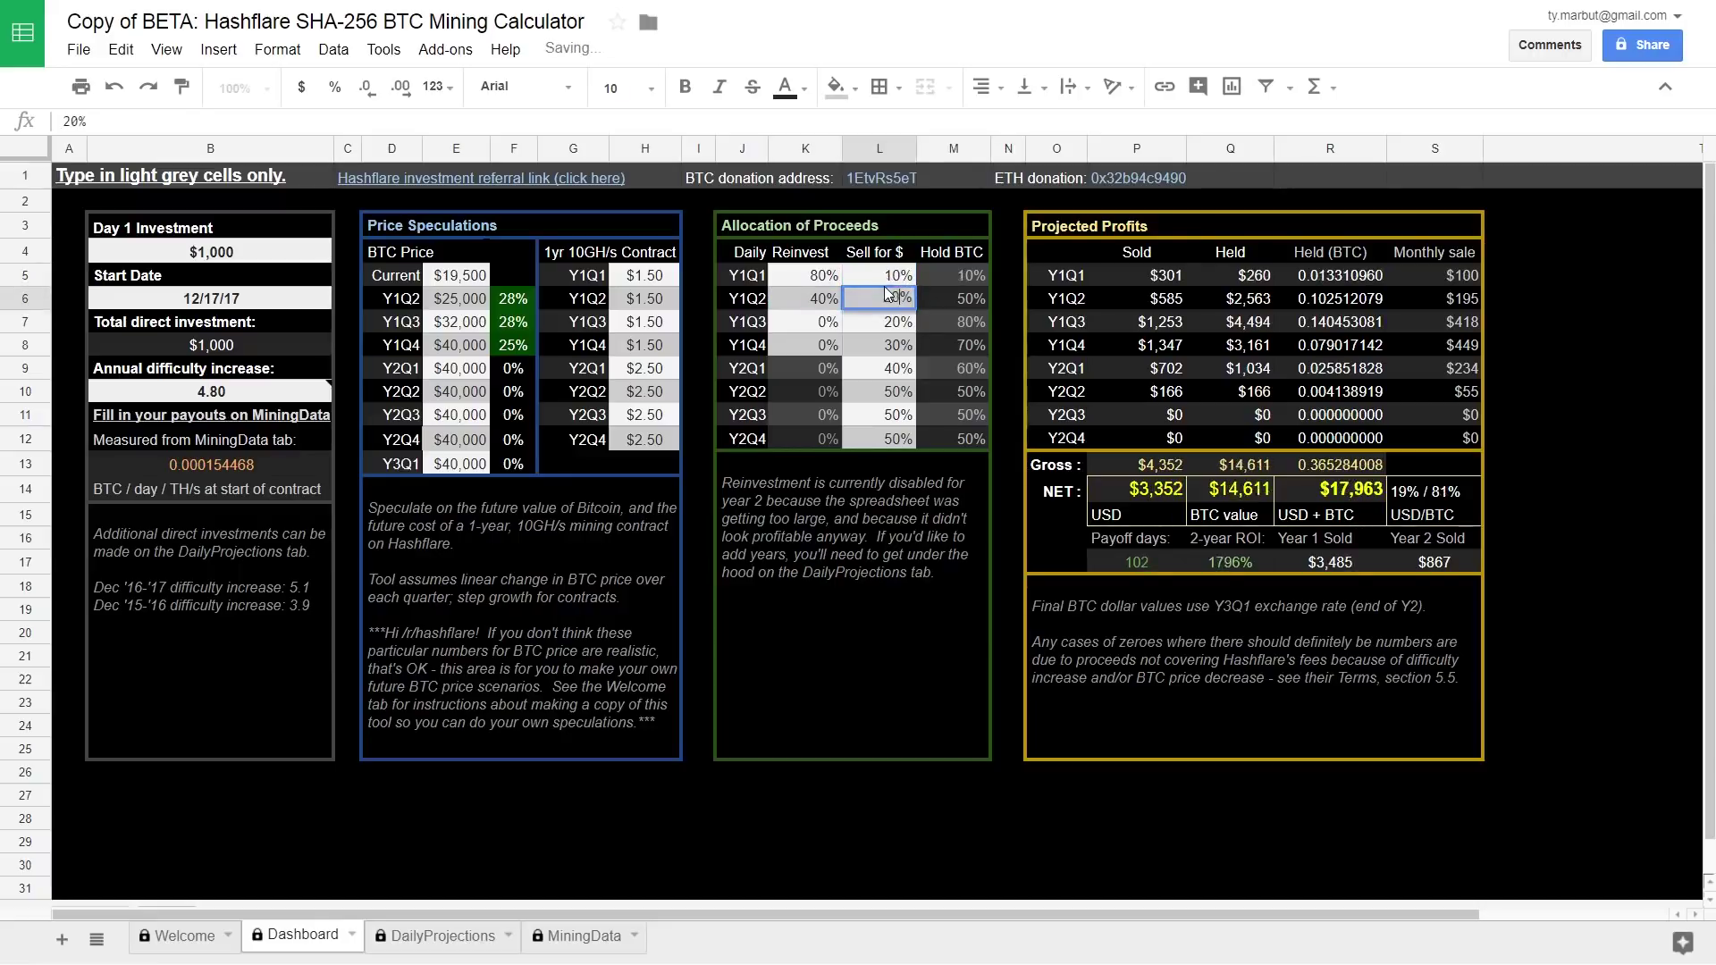
{"action": "key", "text": "Return"}
{"action": "type", "text": "30"}
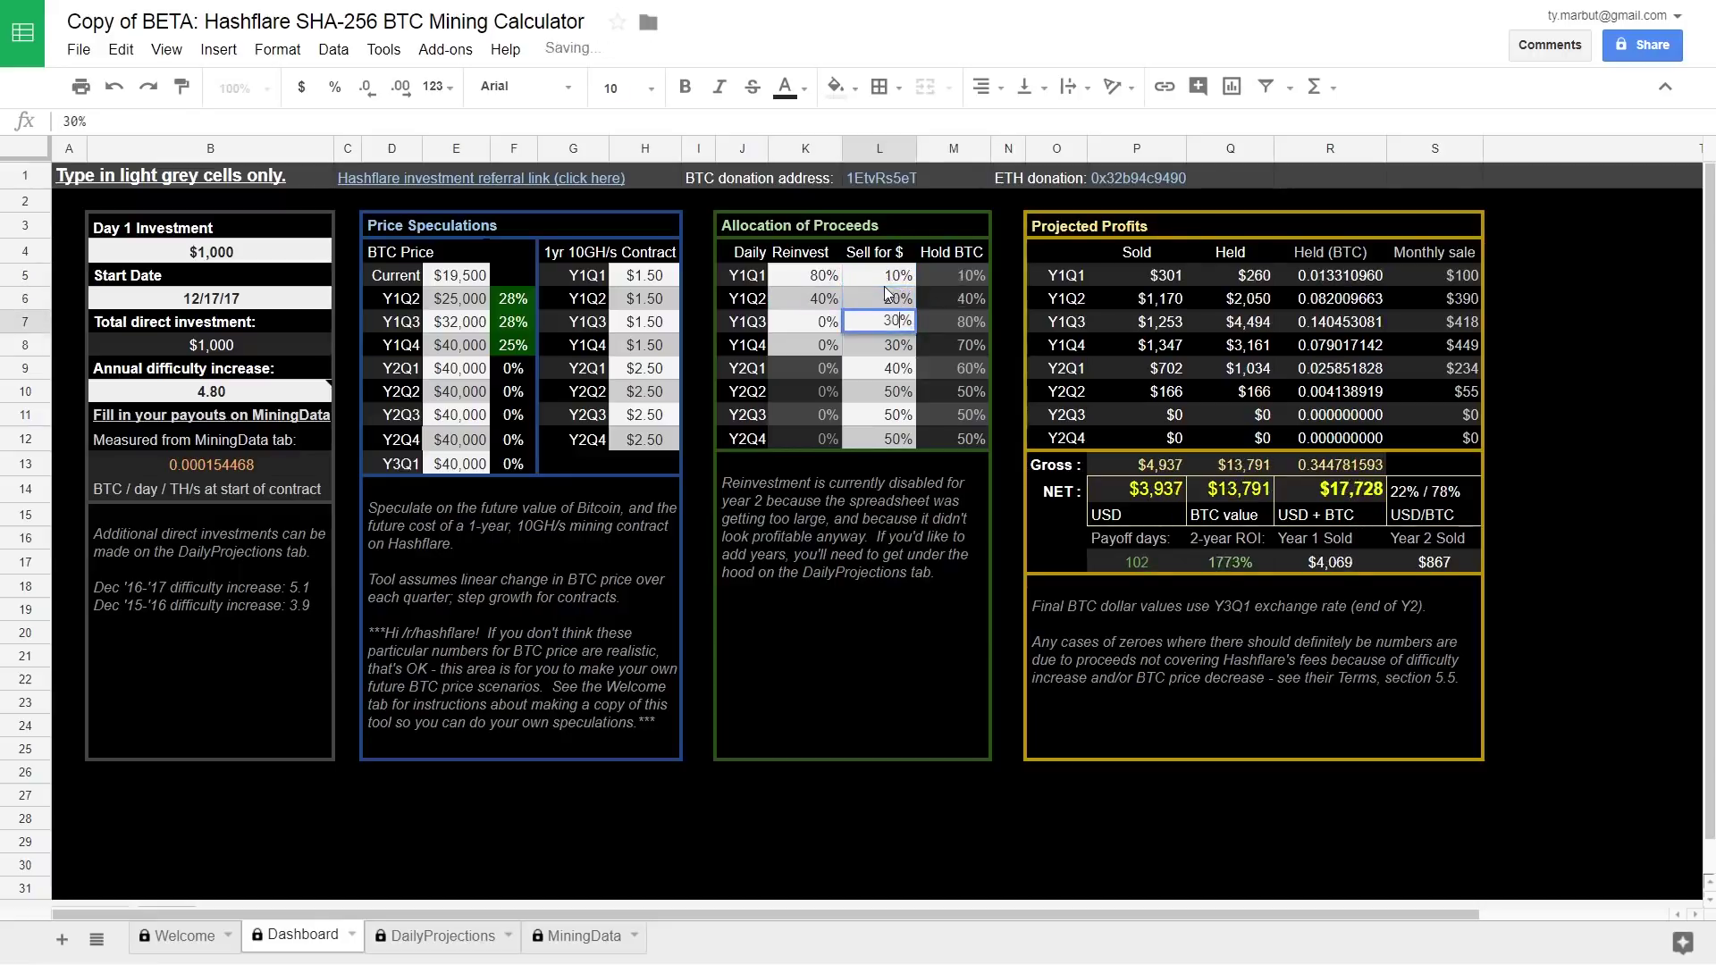
{"action": "key", "text": "Return"}
{"action": "type", "text": "40"}
{"action": "key", "text": "Return"}
{"action": "type", "text": "50"}
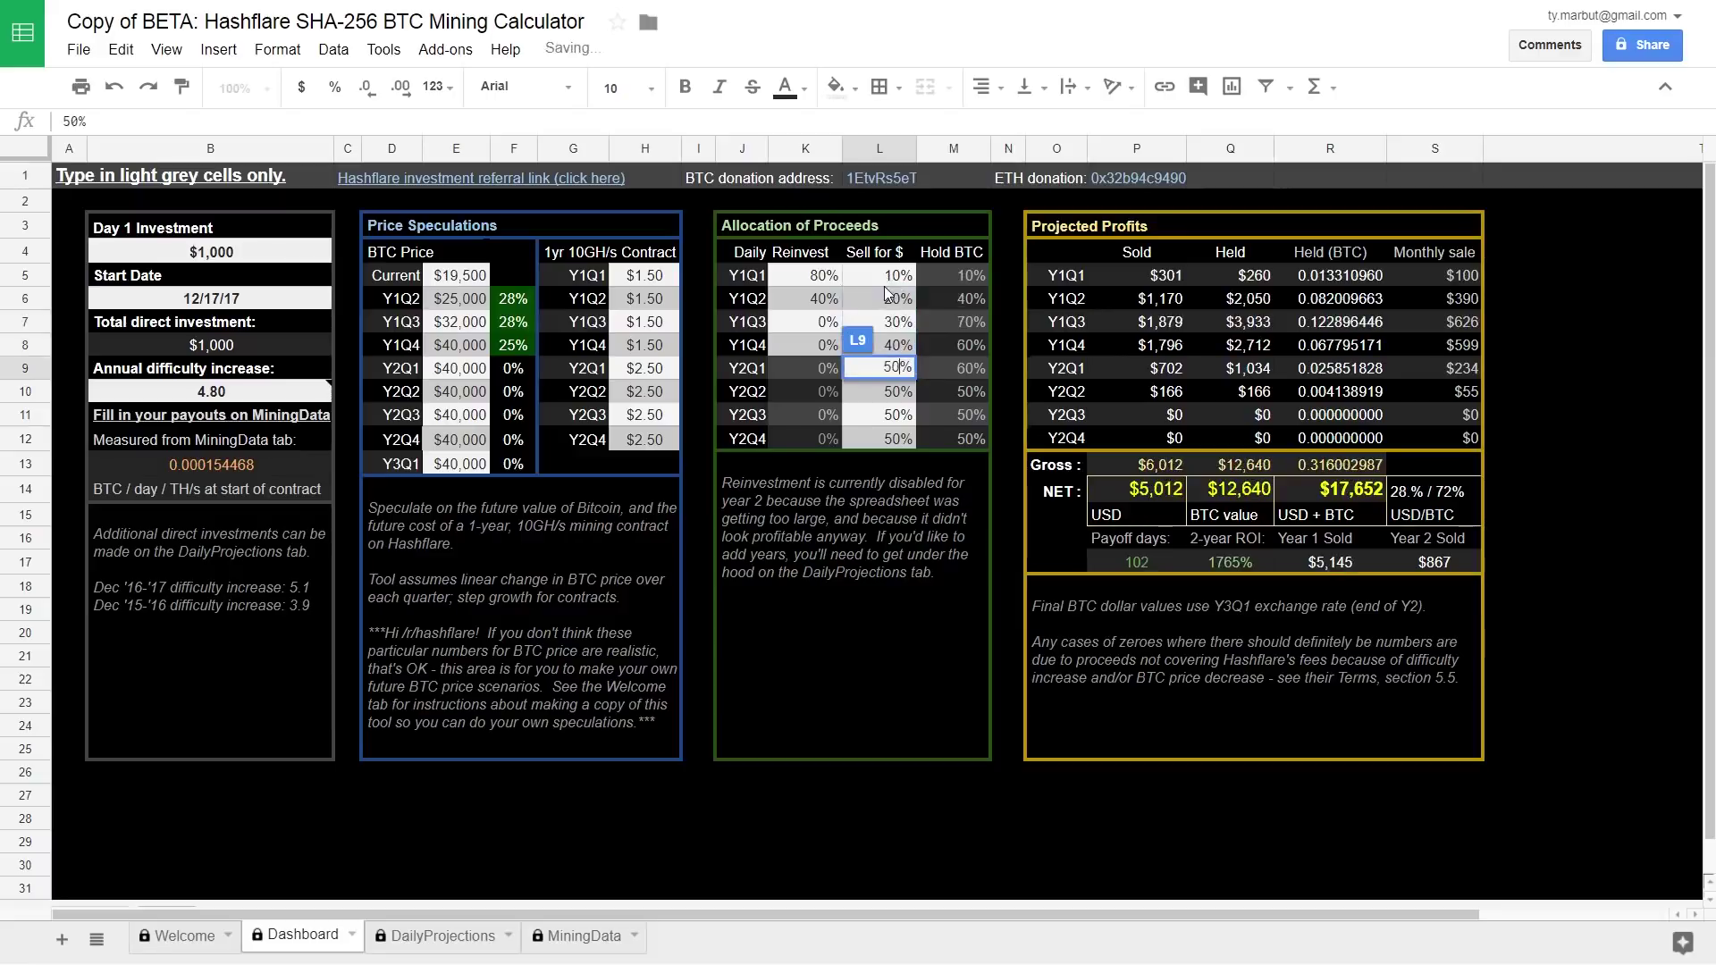
{"action": "key", "text": "Return"}
{"action": "type", "text": "60"}
{"action": "key", "text": "Return"}
{"action": "key", "text": "Up"}
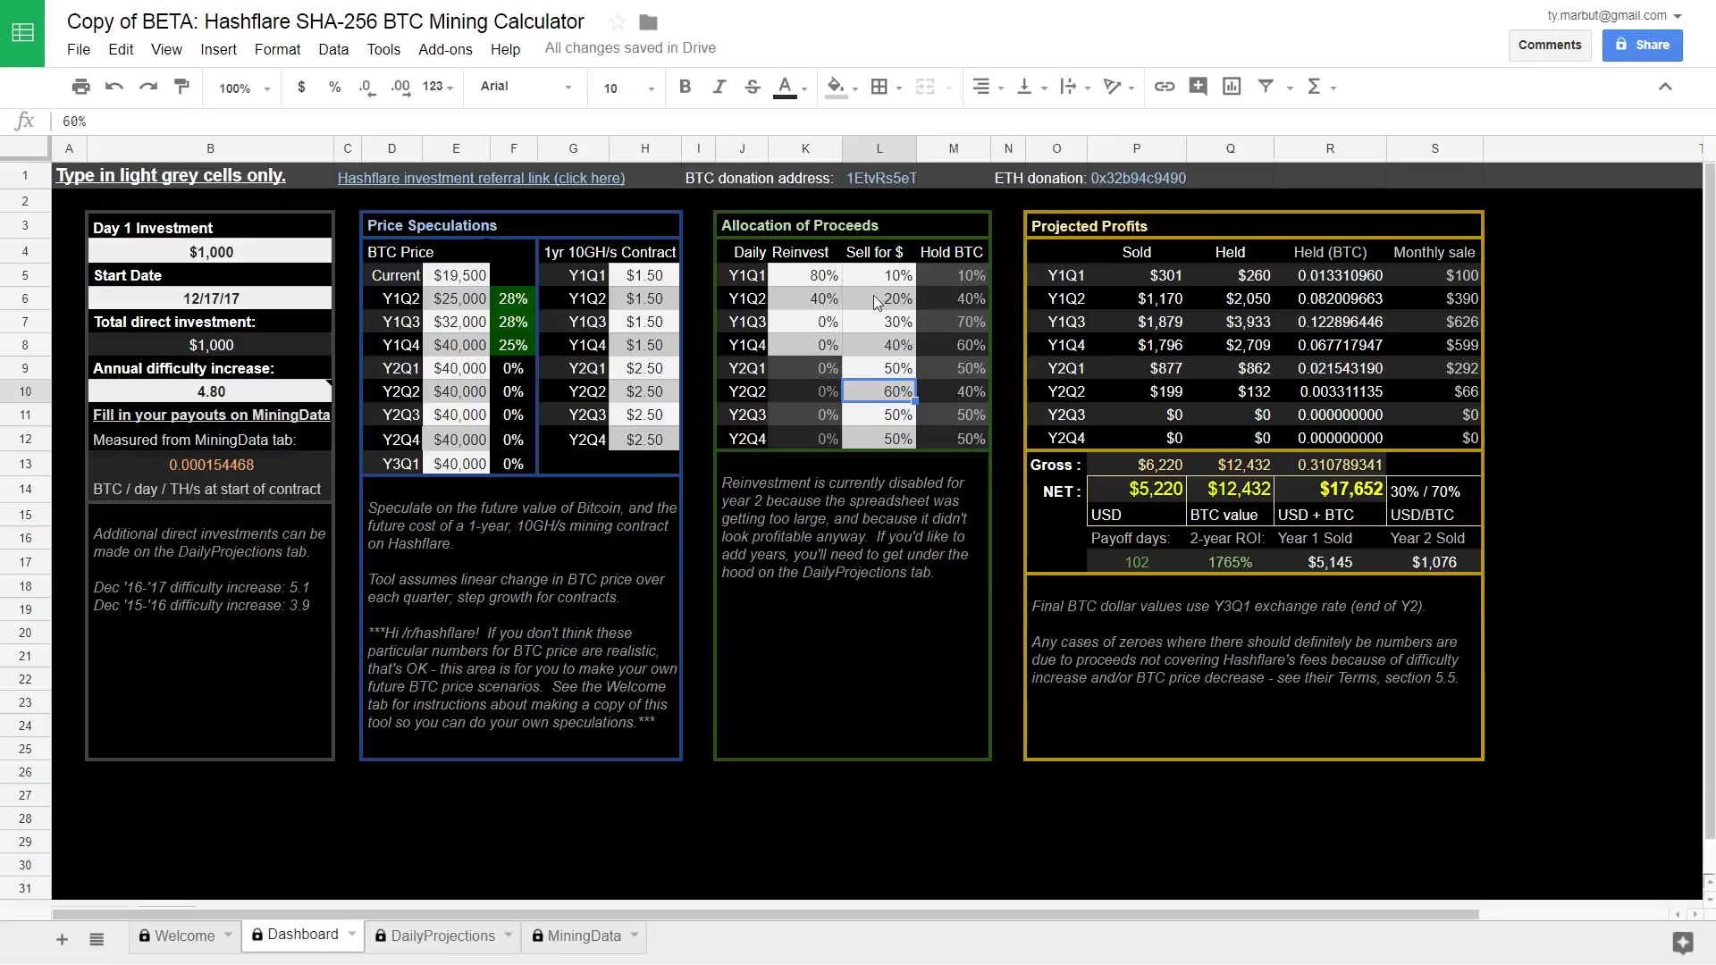
{"action": "left_click", "coordinate": [796, 276]}
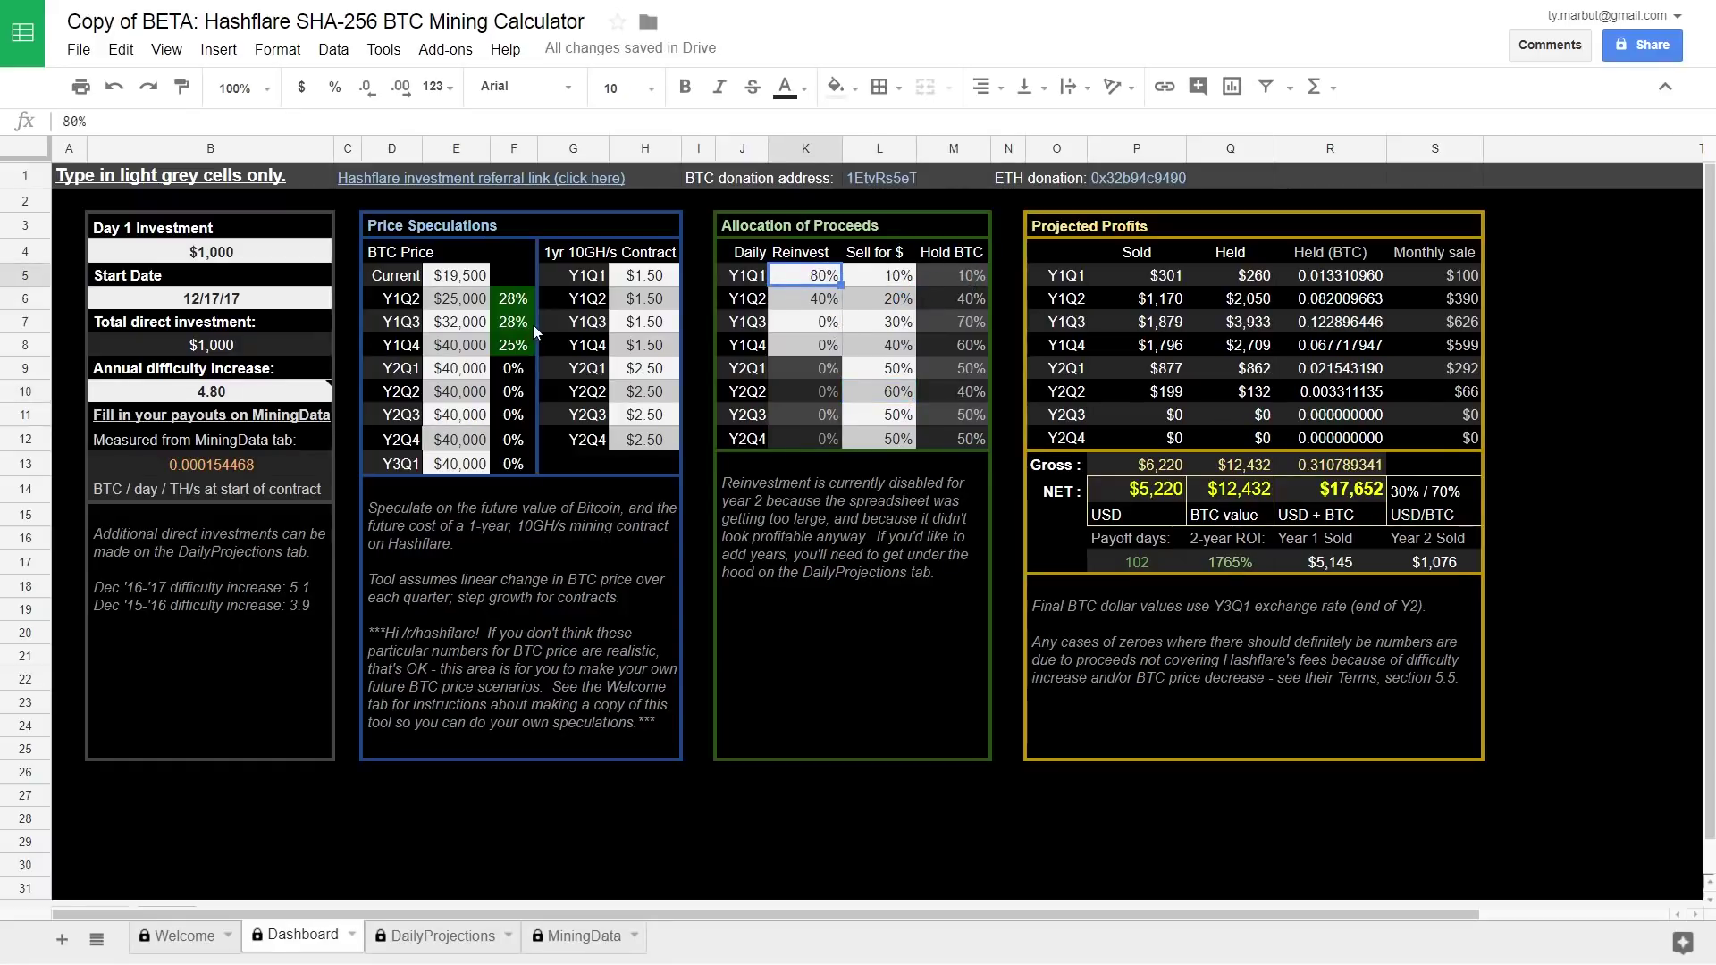
{"action": "left_click", "coordinate": [453, 284]}
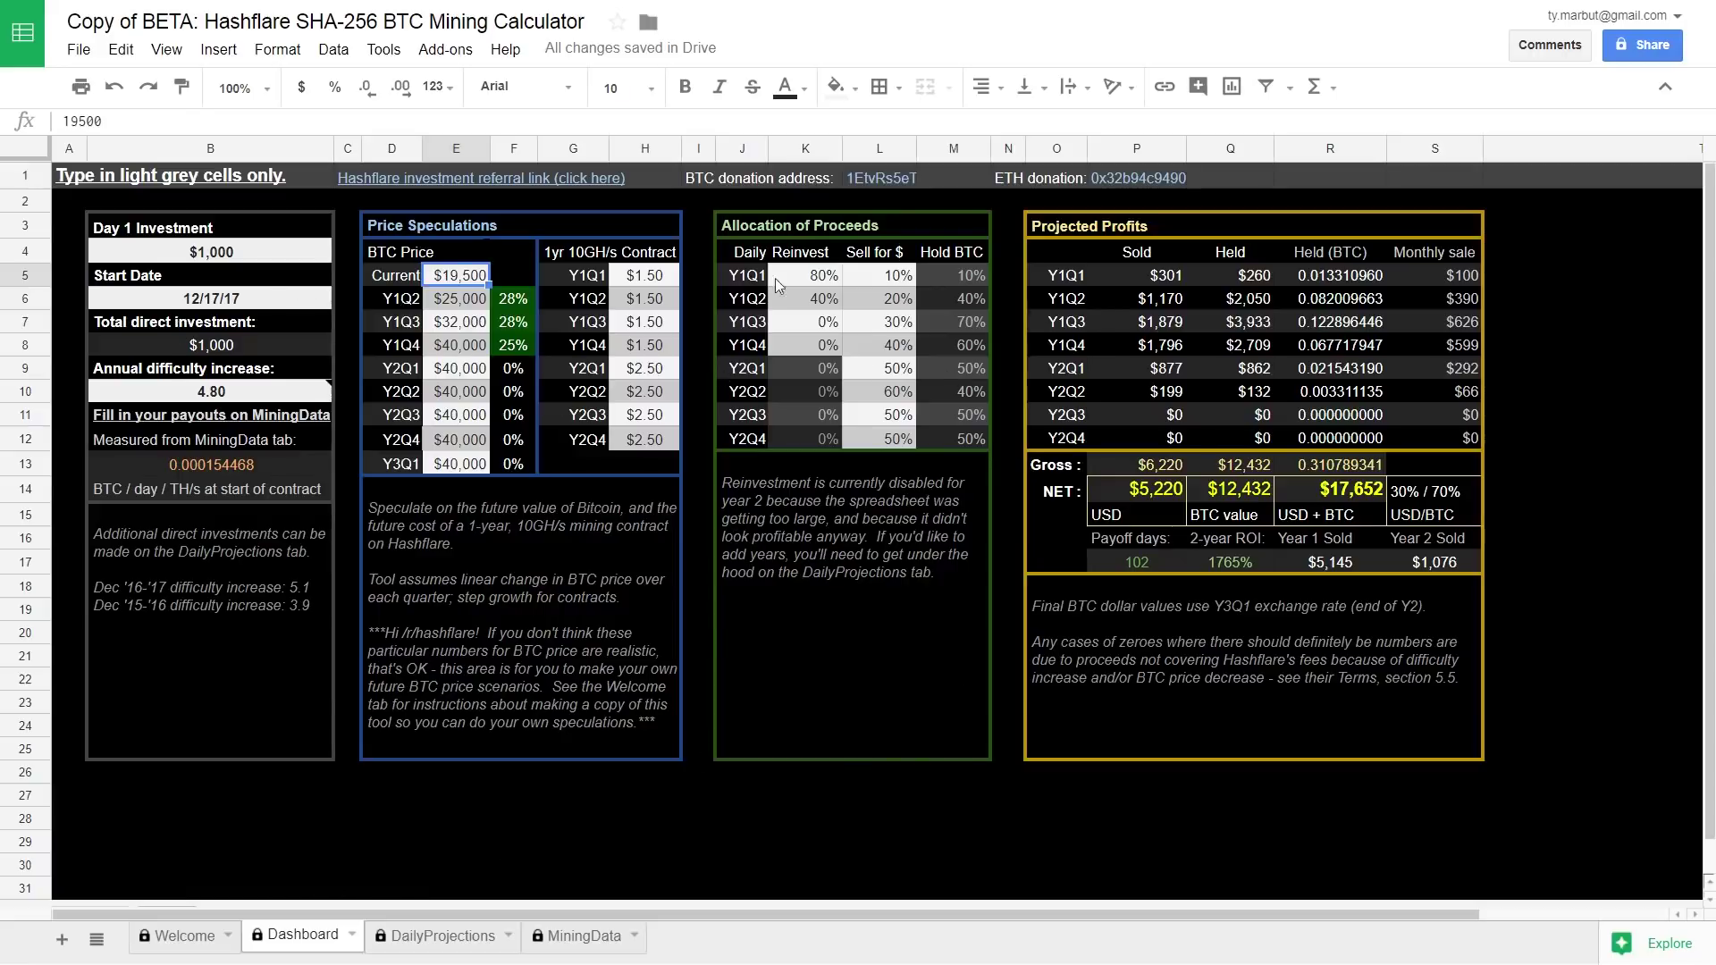
Open the Welcome sheet and review its assumptions, Hashflare referral link and donation details.
{"action": "left_click", "coordinate": [164, 941]}
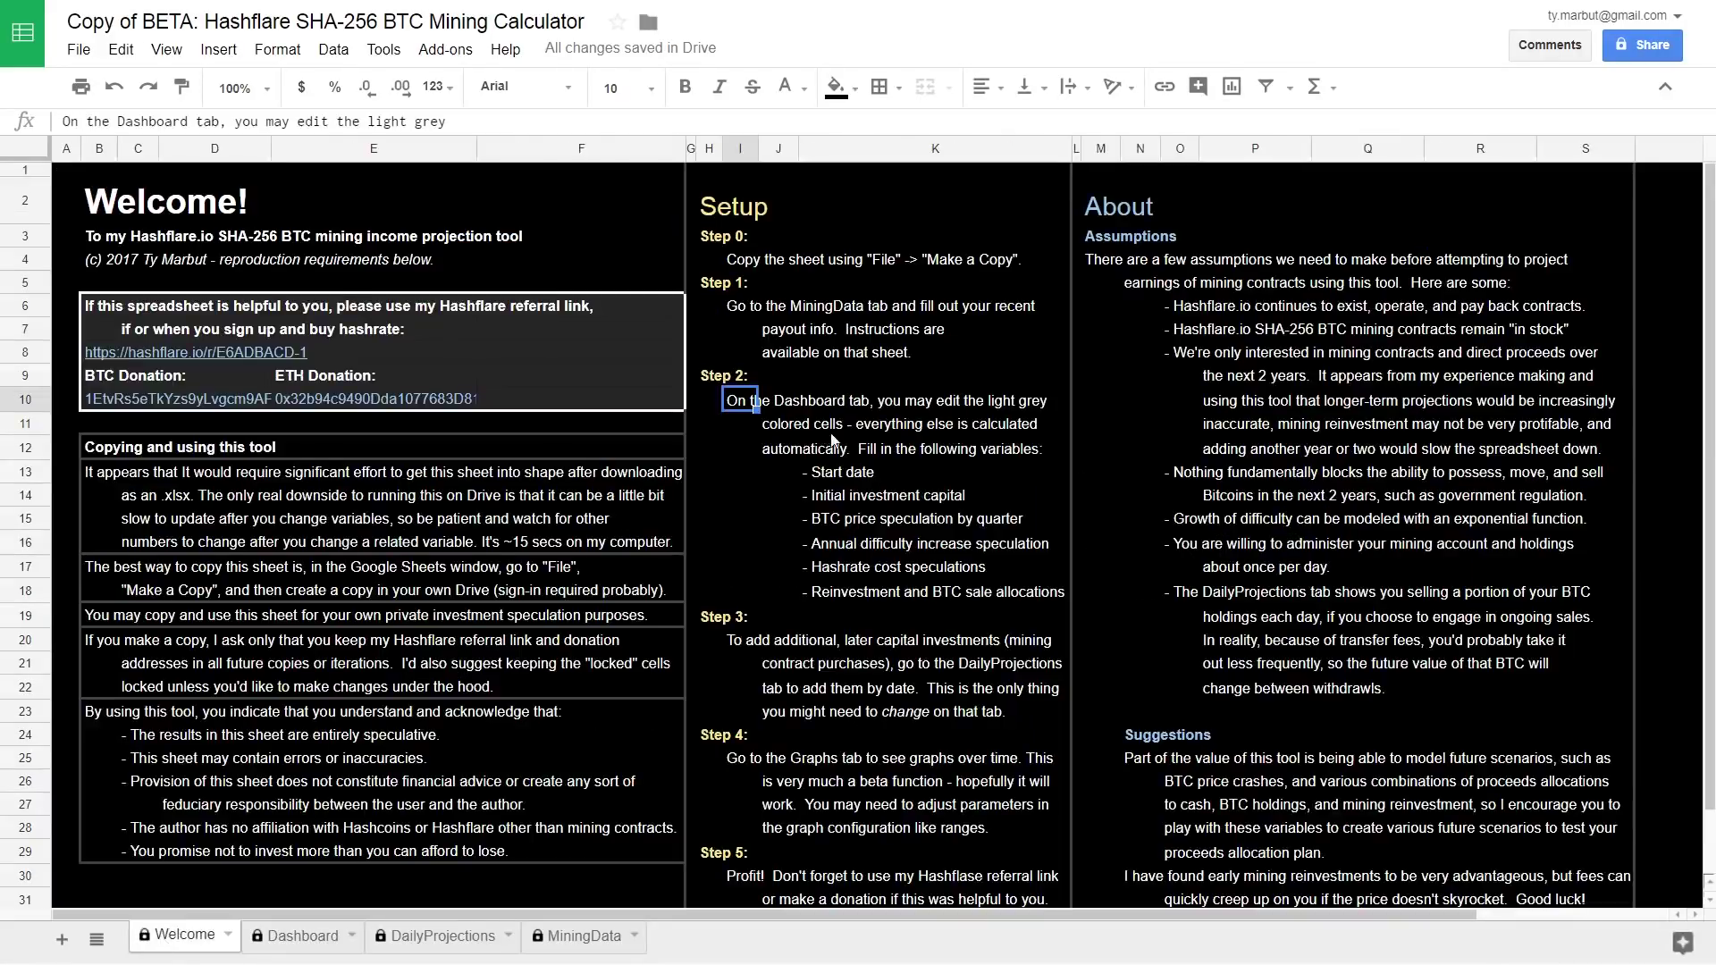
{"action": "left_click", "coordinate": [1158, 472]}
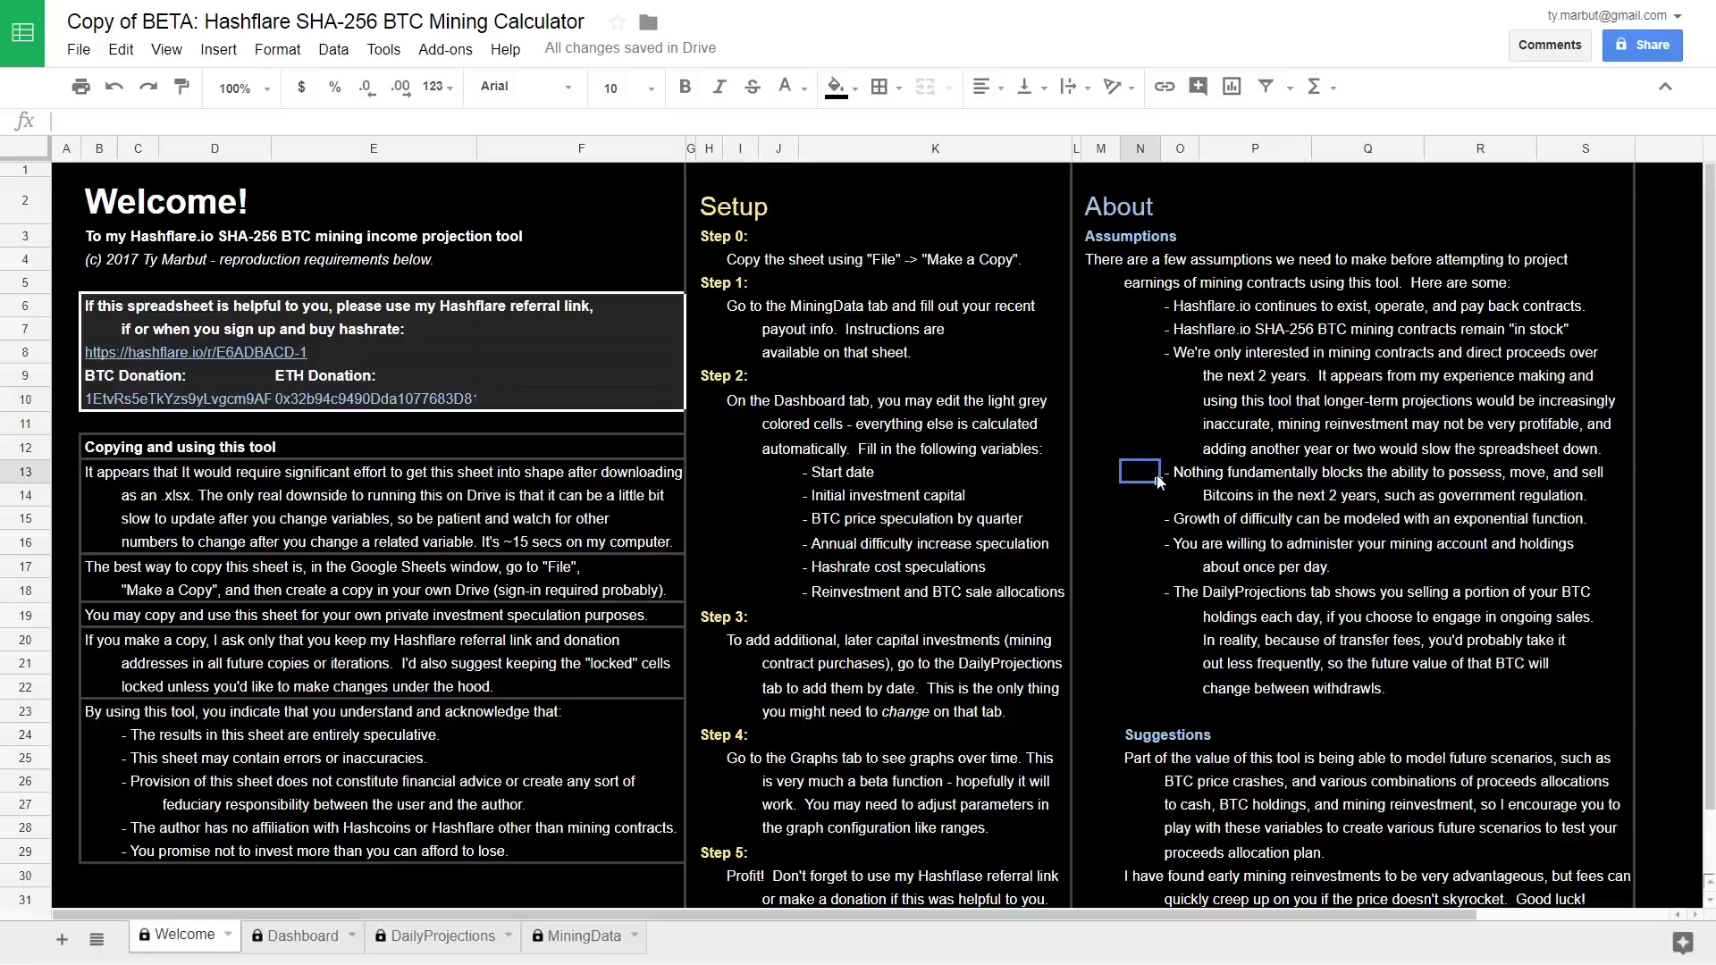
{"action": "left_click", "coordinate": [114, 376]}
{"action": "left_click", "coordinate": [154, 324]}
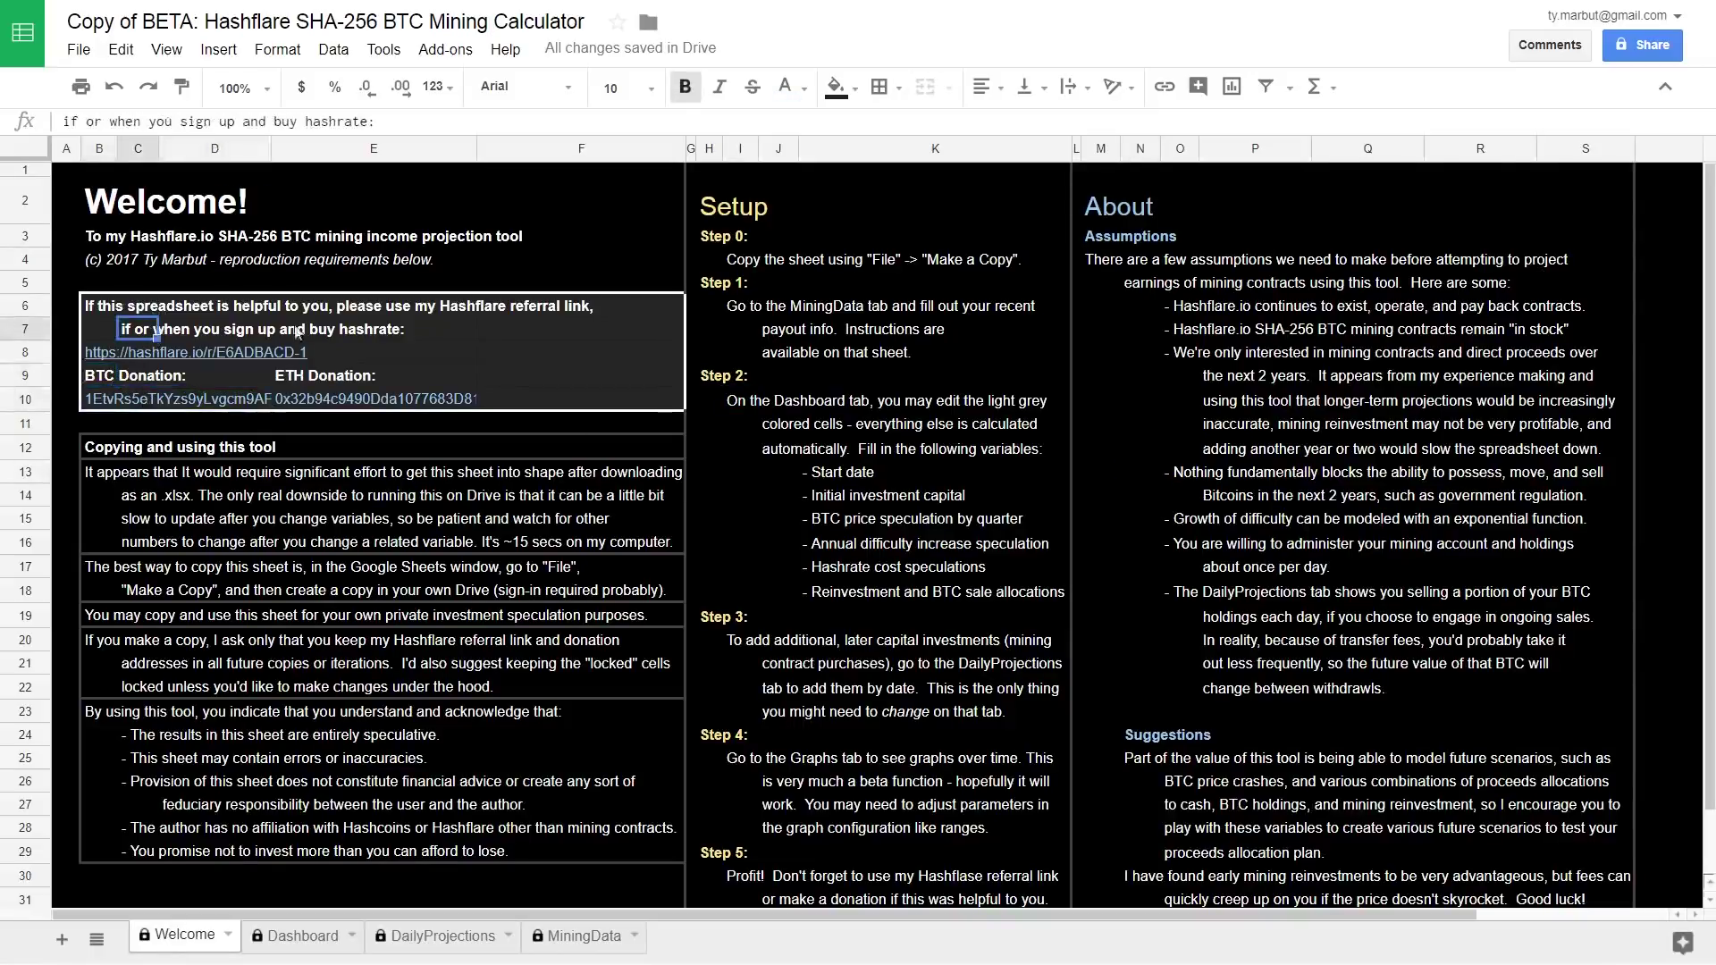
{"action": "key", "text": "Down"}
{"action": "key", "text": "Left"}
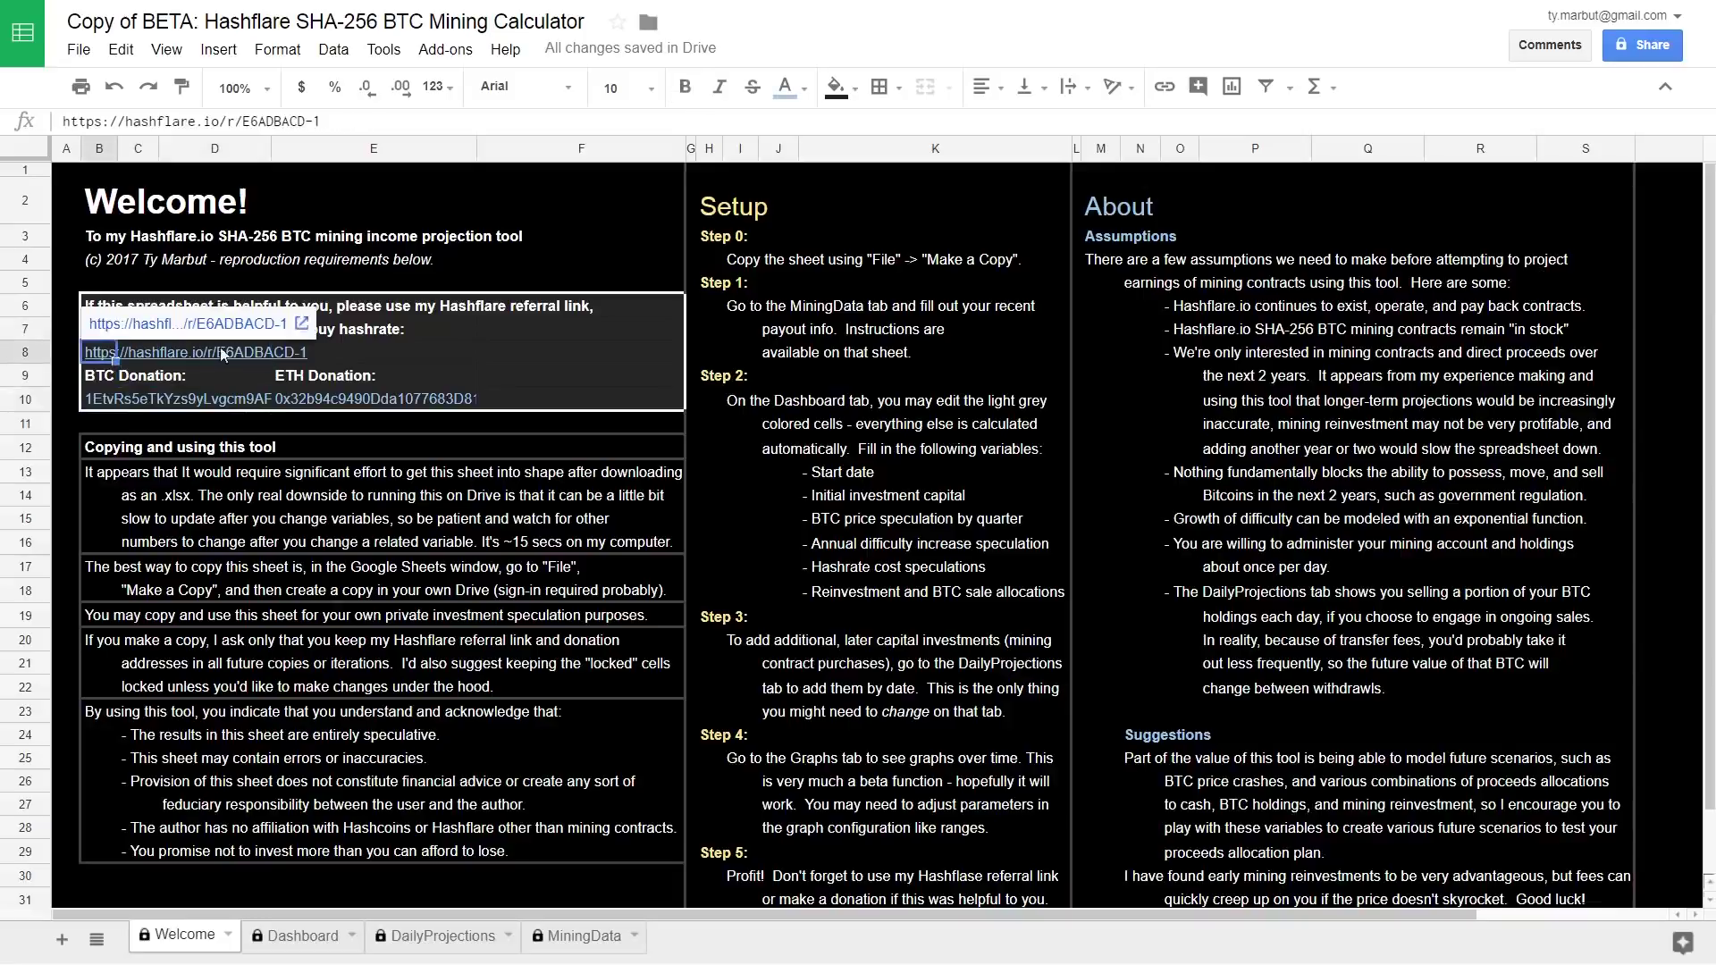
{"action": "left_click", "coordinate": [458, 304]}
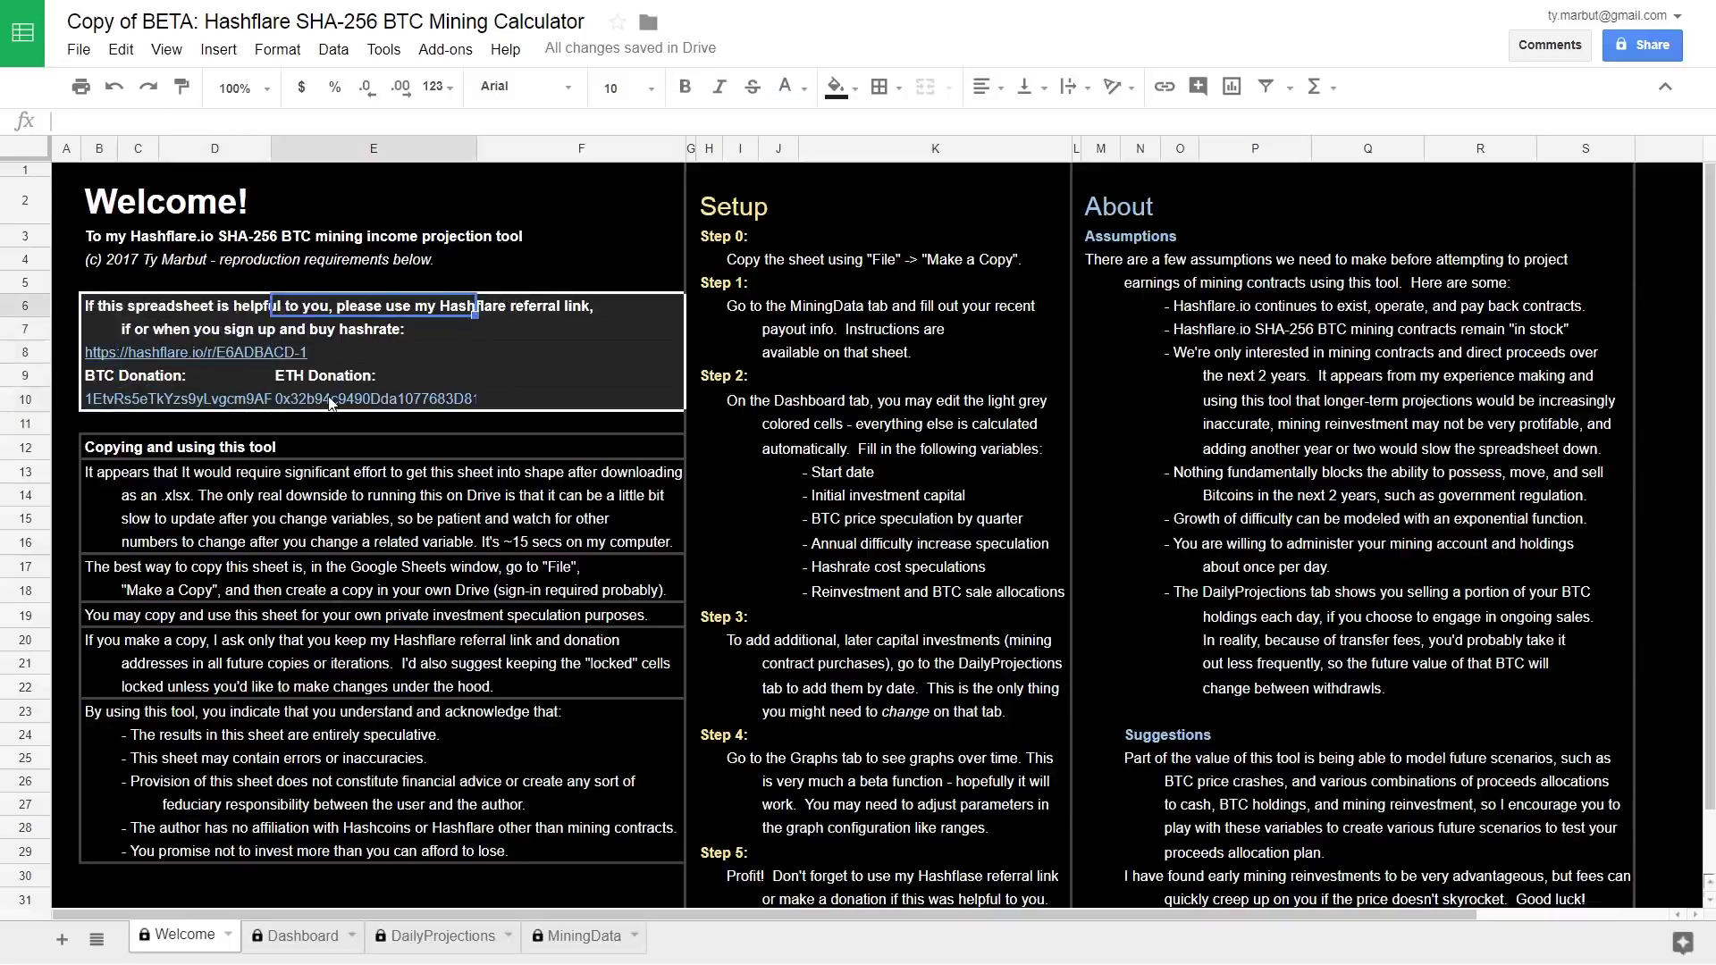
{"action": "key", "text": "Up"}
{"action": "key", "text": "Up"}
{"action": "key", "text": "Left"}
{"action": "key", "text": "Left"}
{"action": "key", "text": "Left"}
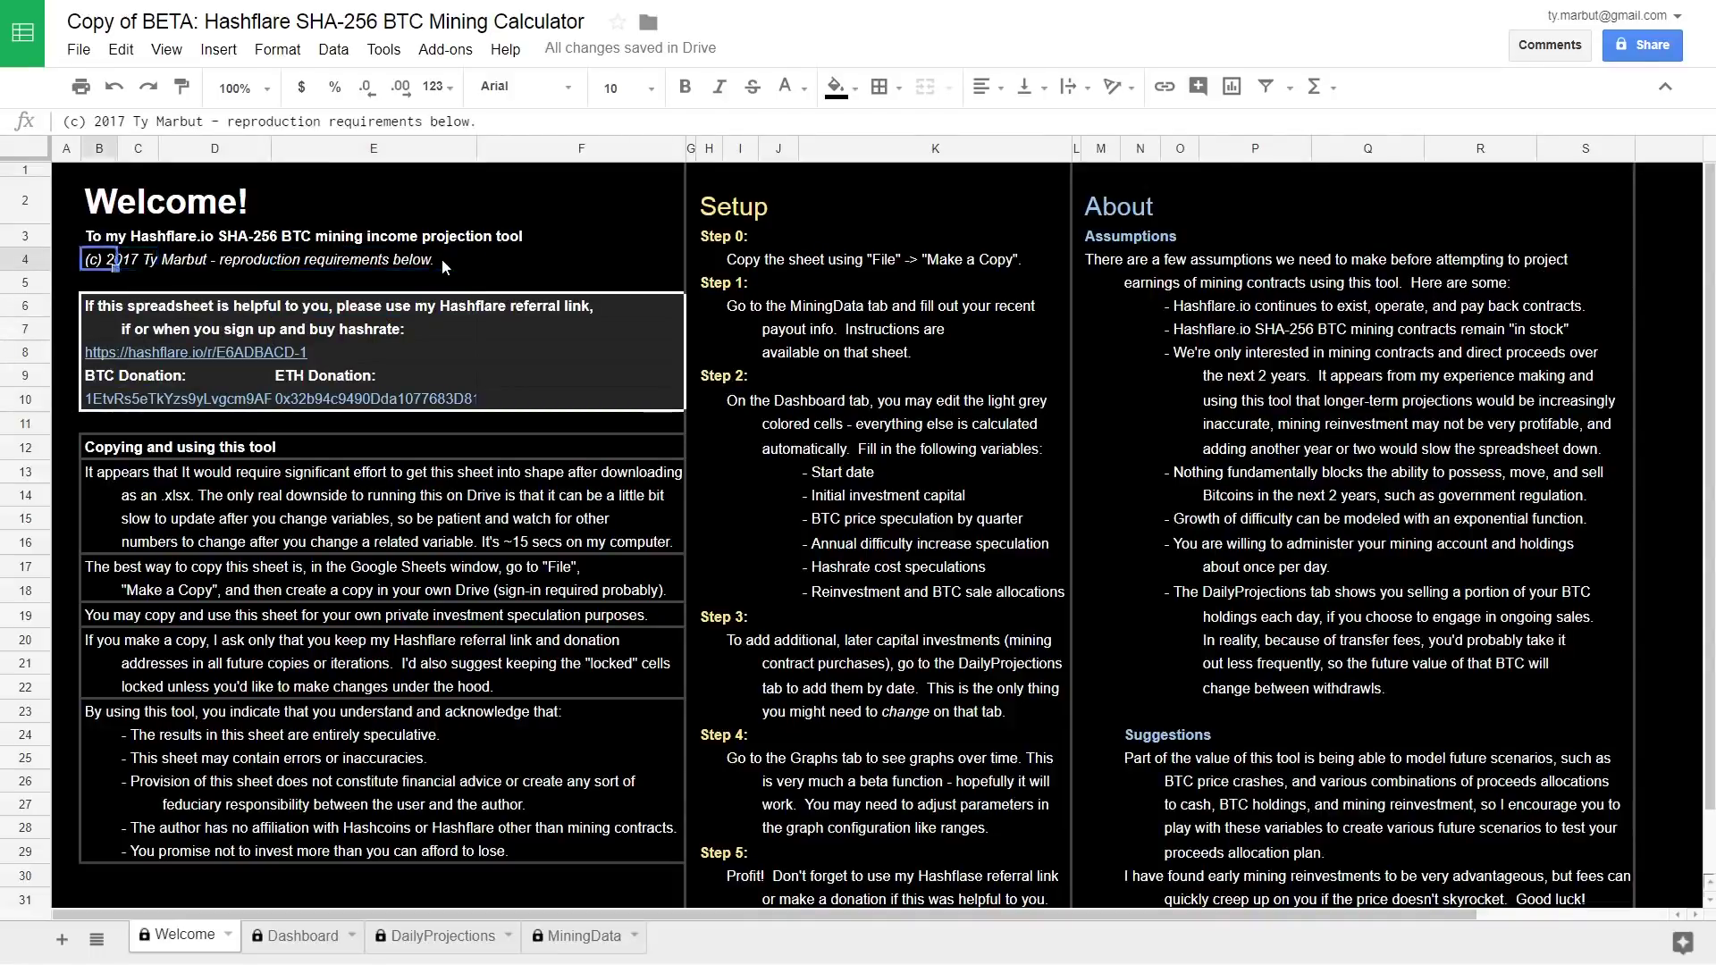
{"action": "key", "text": "Up"}
{"action": "key", "text": "Up"}
{"action": "key", "text": "Up"}
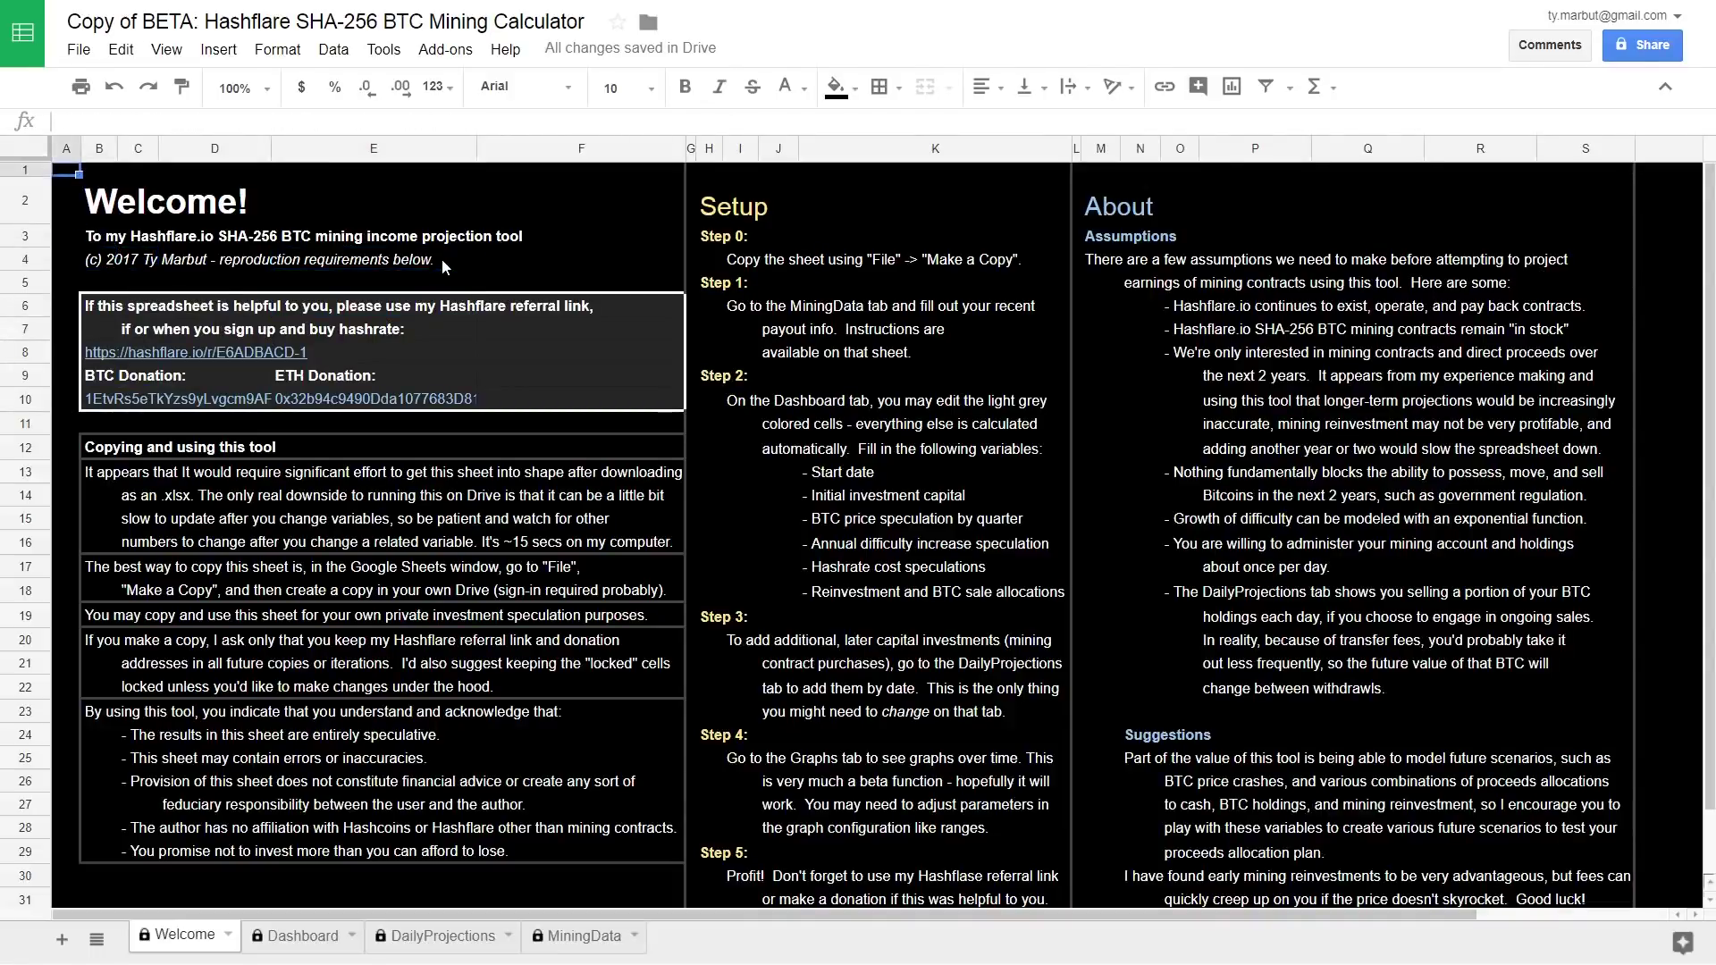